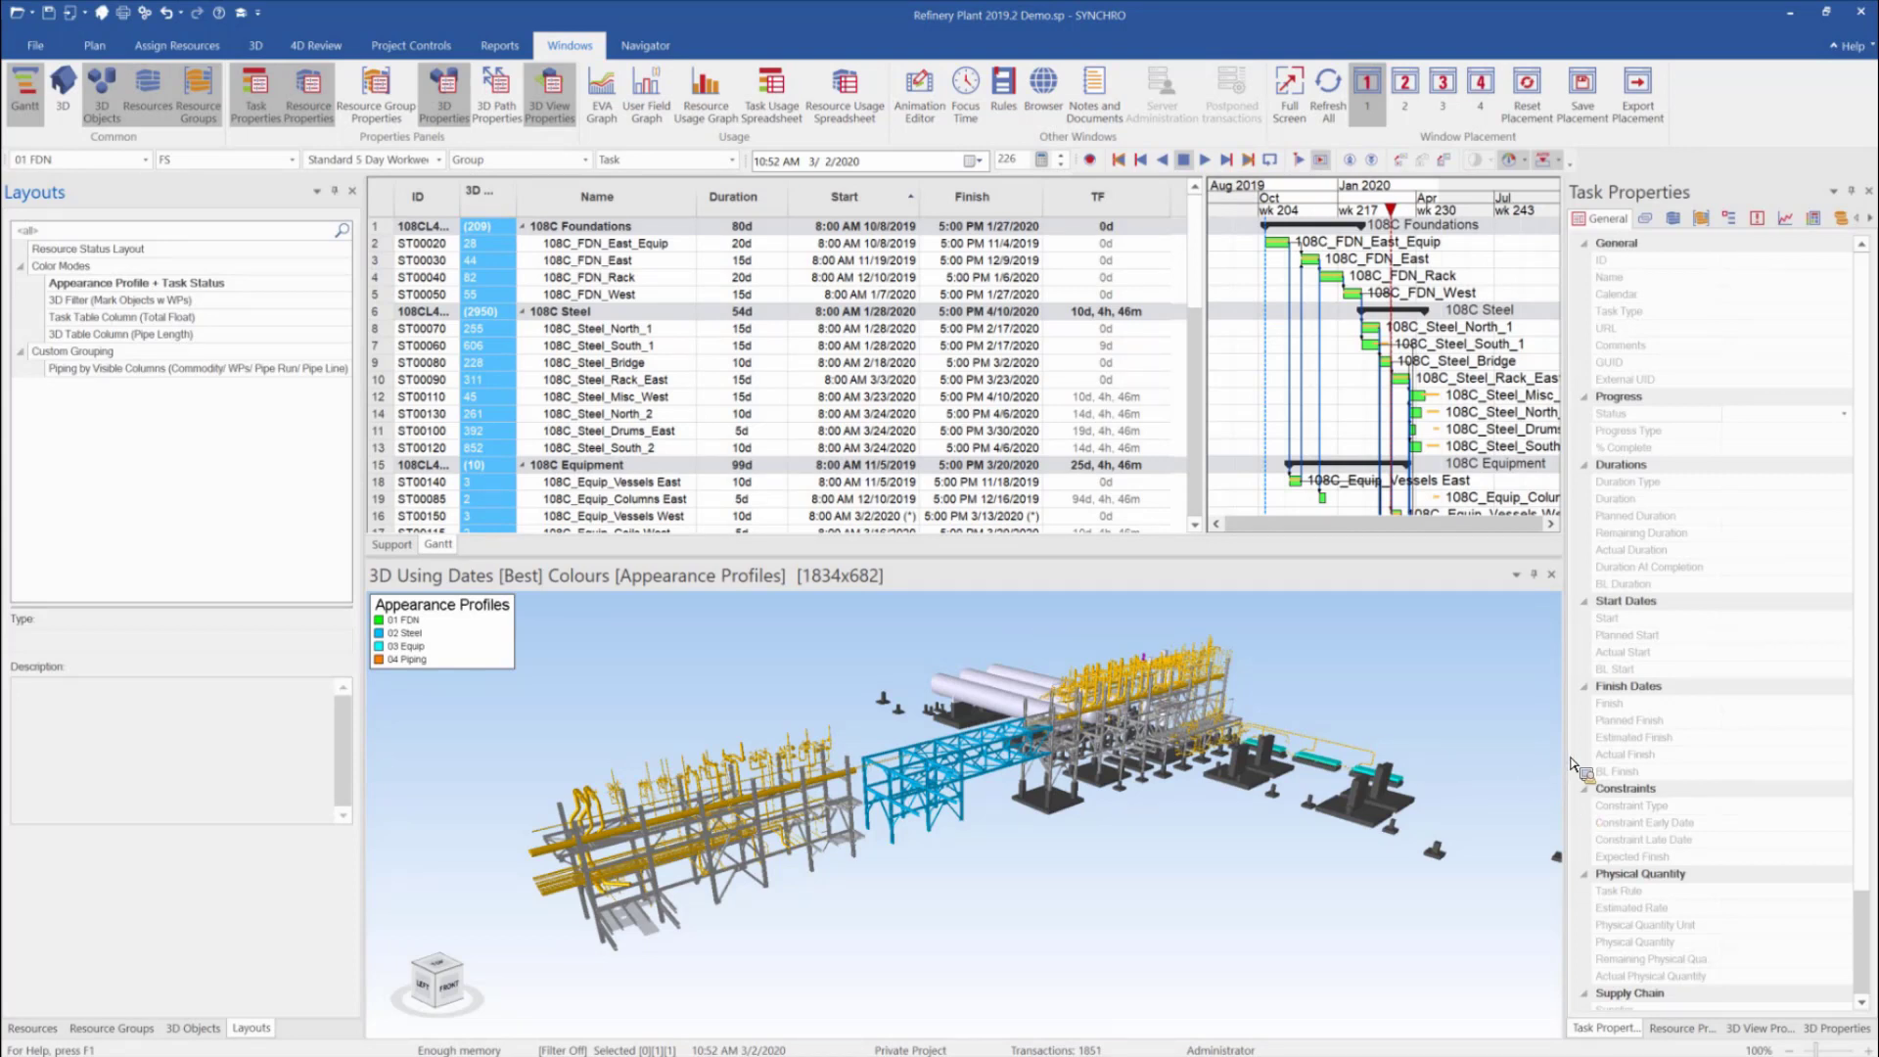
# Widen the Task Properties panel, narrow the Layouts panel and bring up the 3D View Properties
pyautogui.moveTo(1571, 758); pyautogui.dragTo(1521, 744)
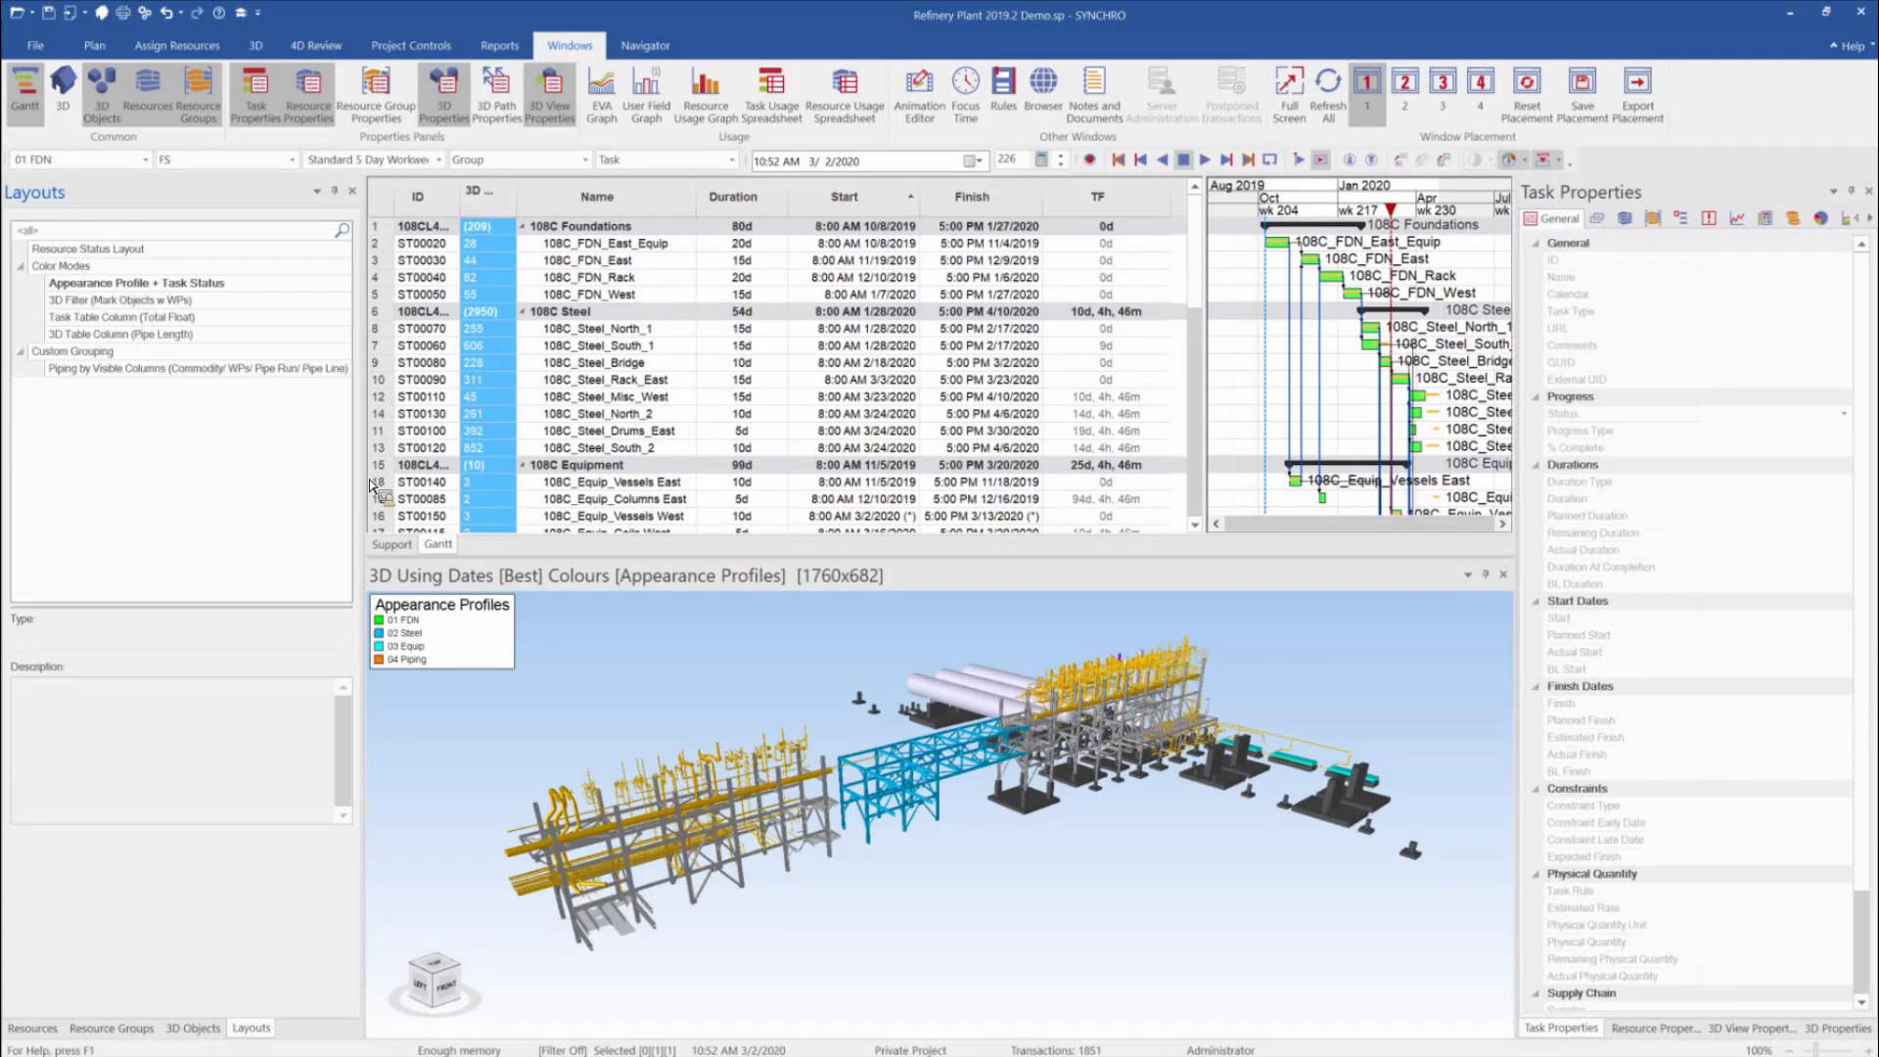
pyautogui.moveTo(297, 490); pyautogui.dragTo(284, 489)
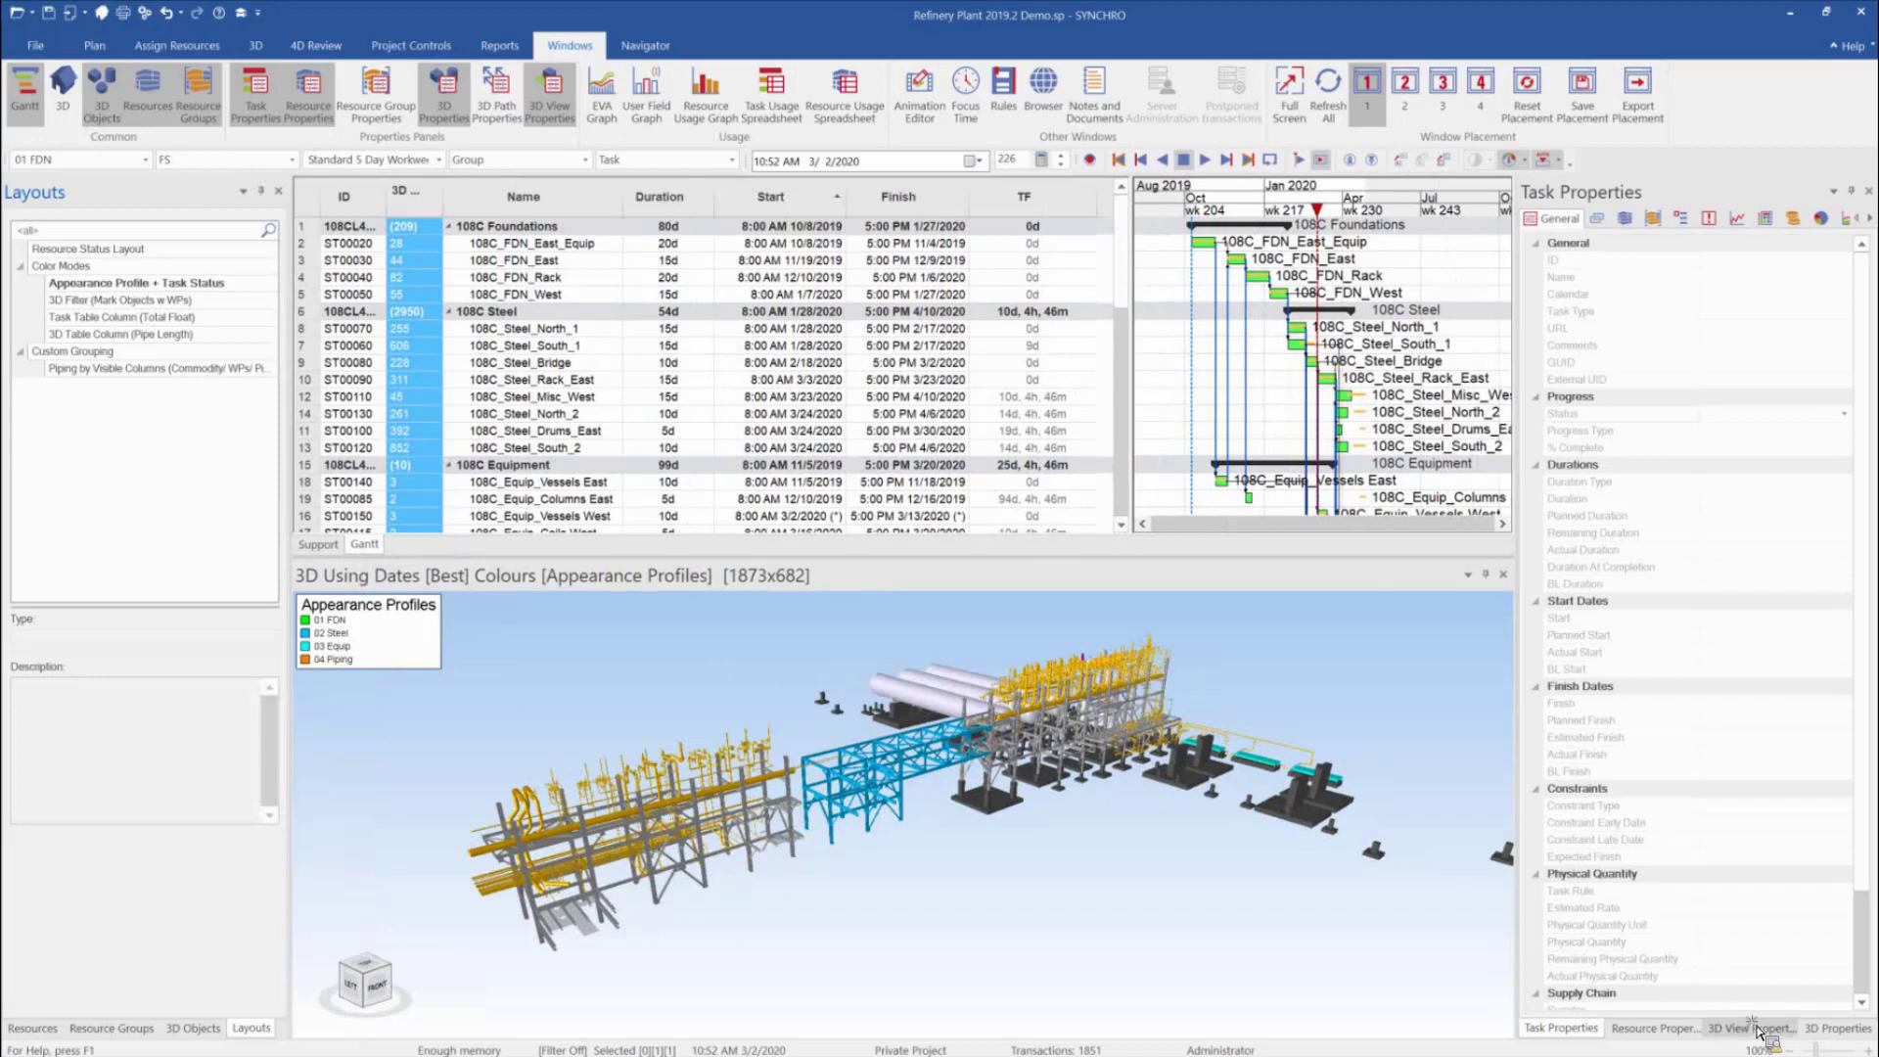
pyautogui.click(1752, 1028)
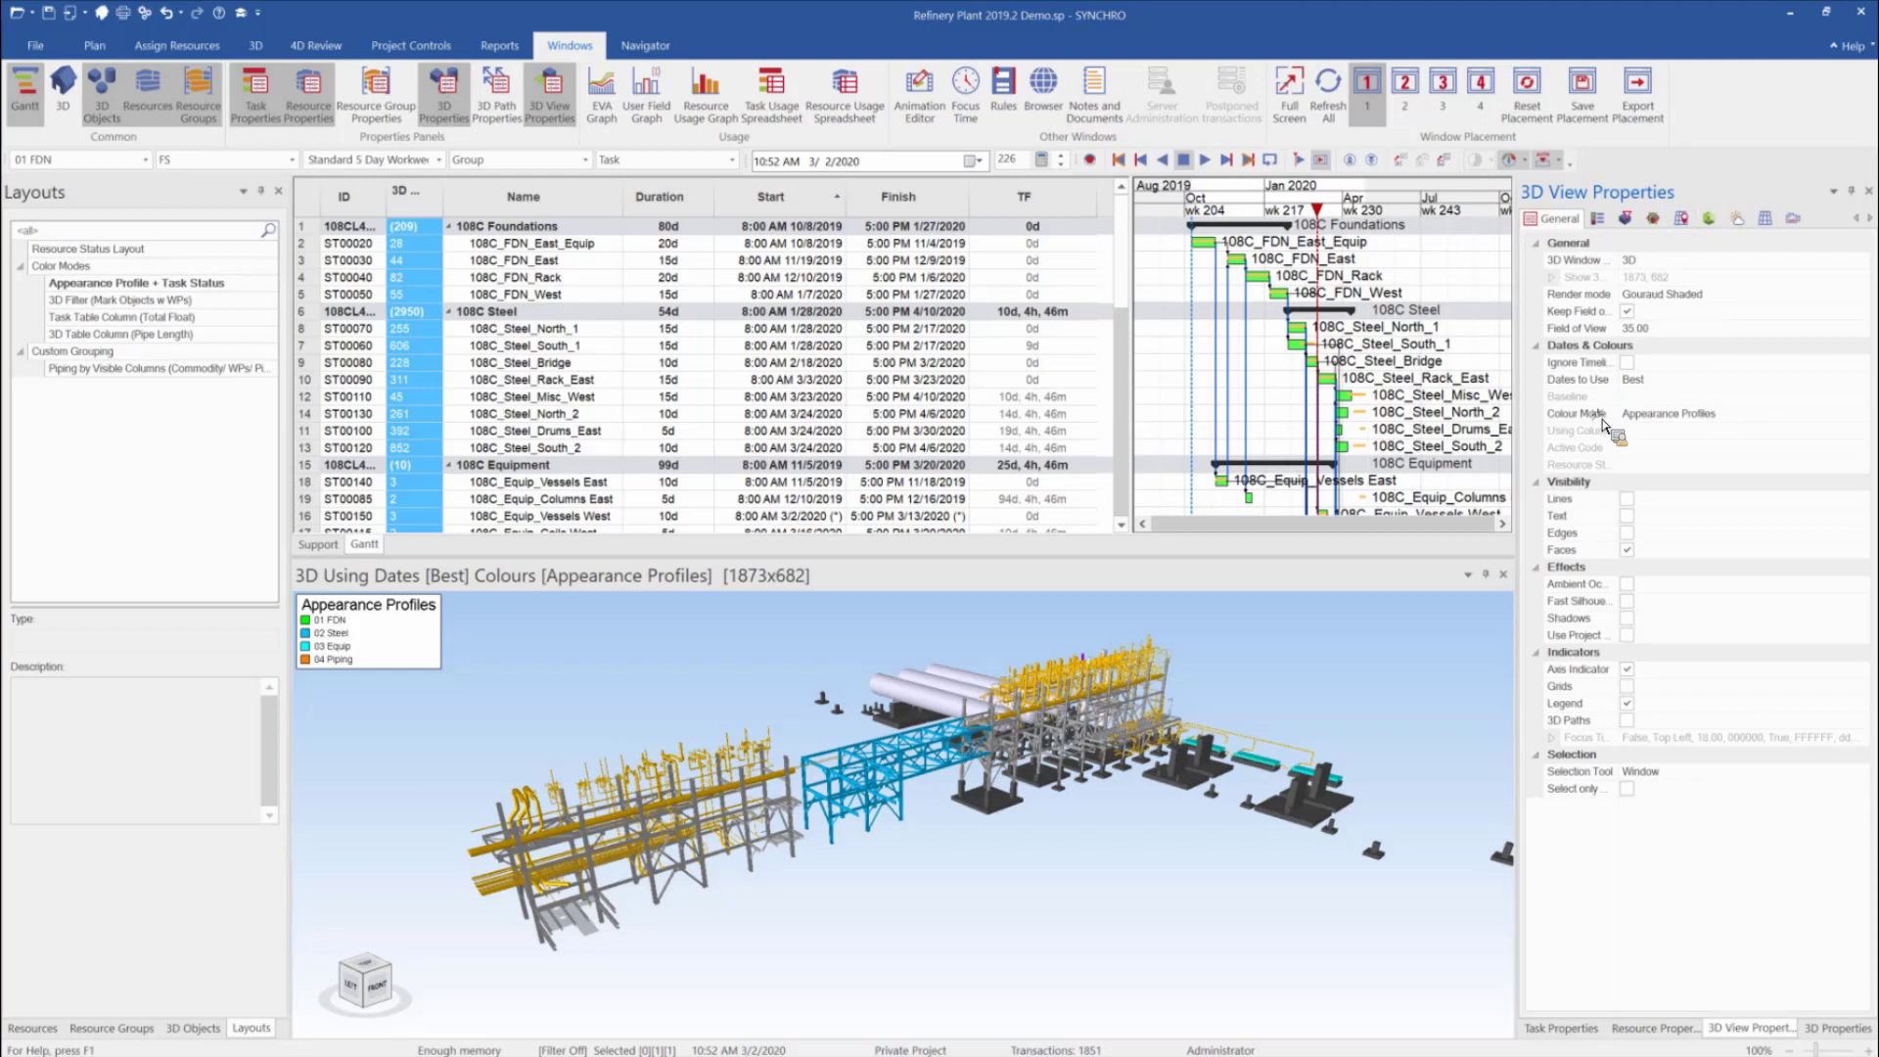
# Review the available colour modes for the 3D view and choose Appearance Profiles
pyautogui.click(1856, 419)
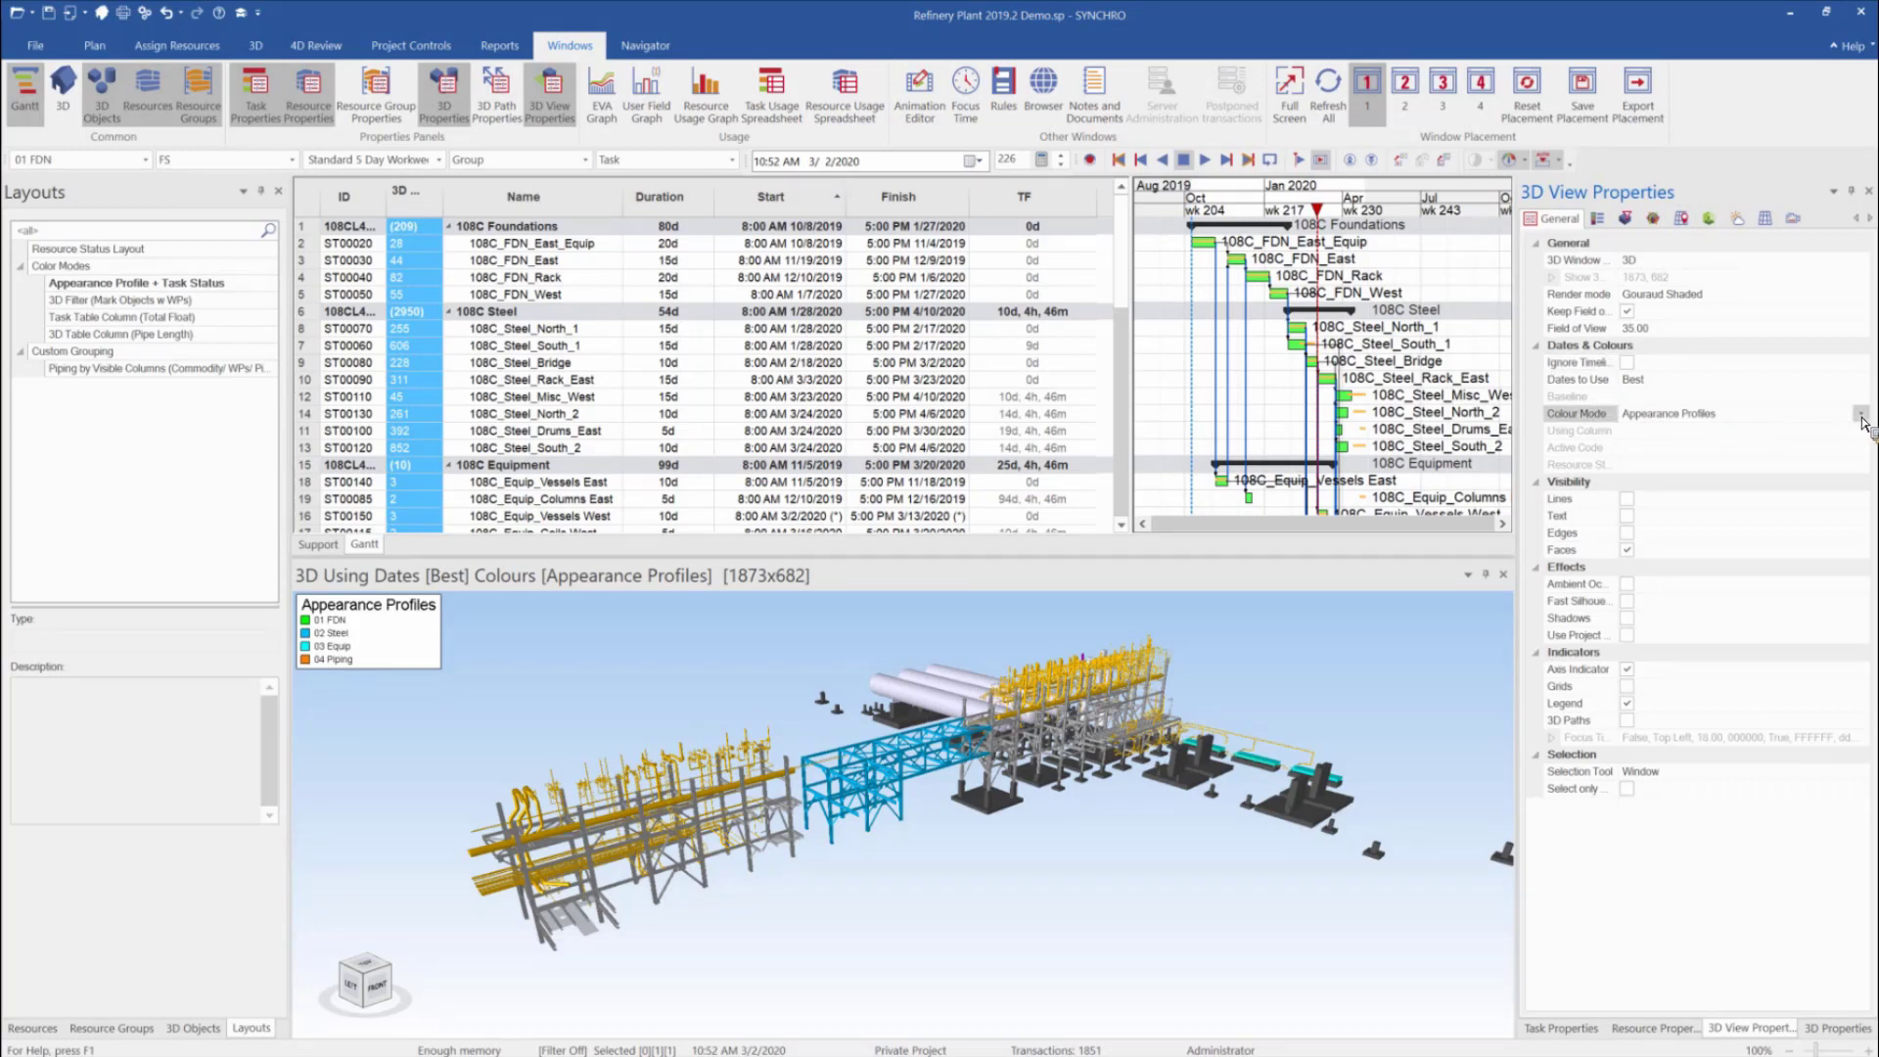
pyautogui.click(1861, 415)
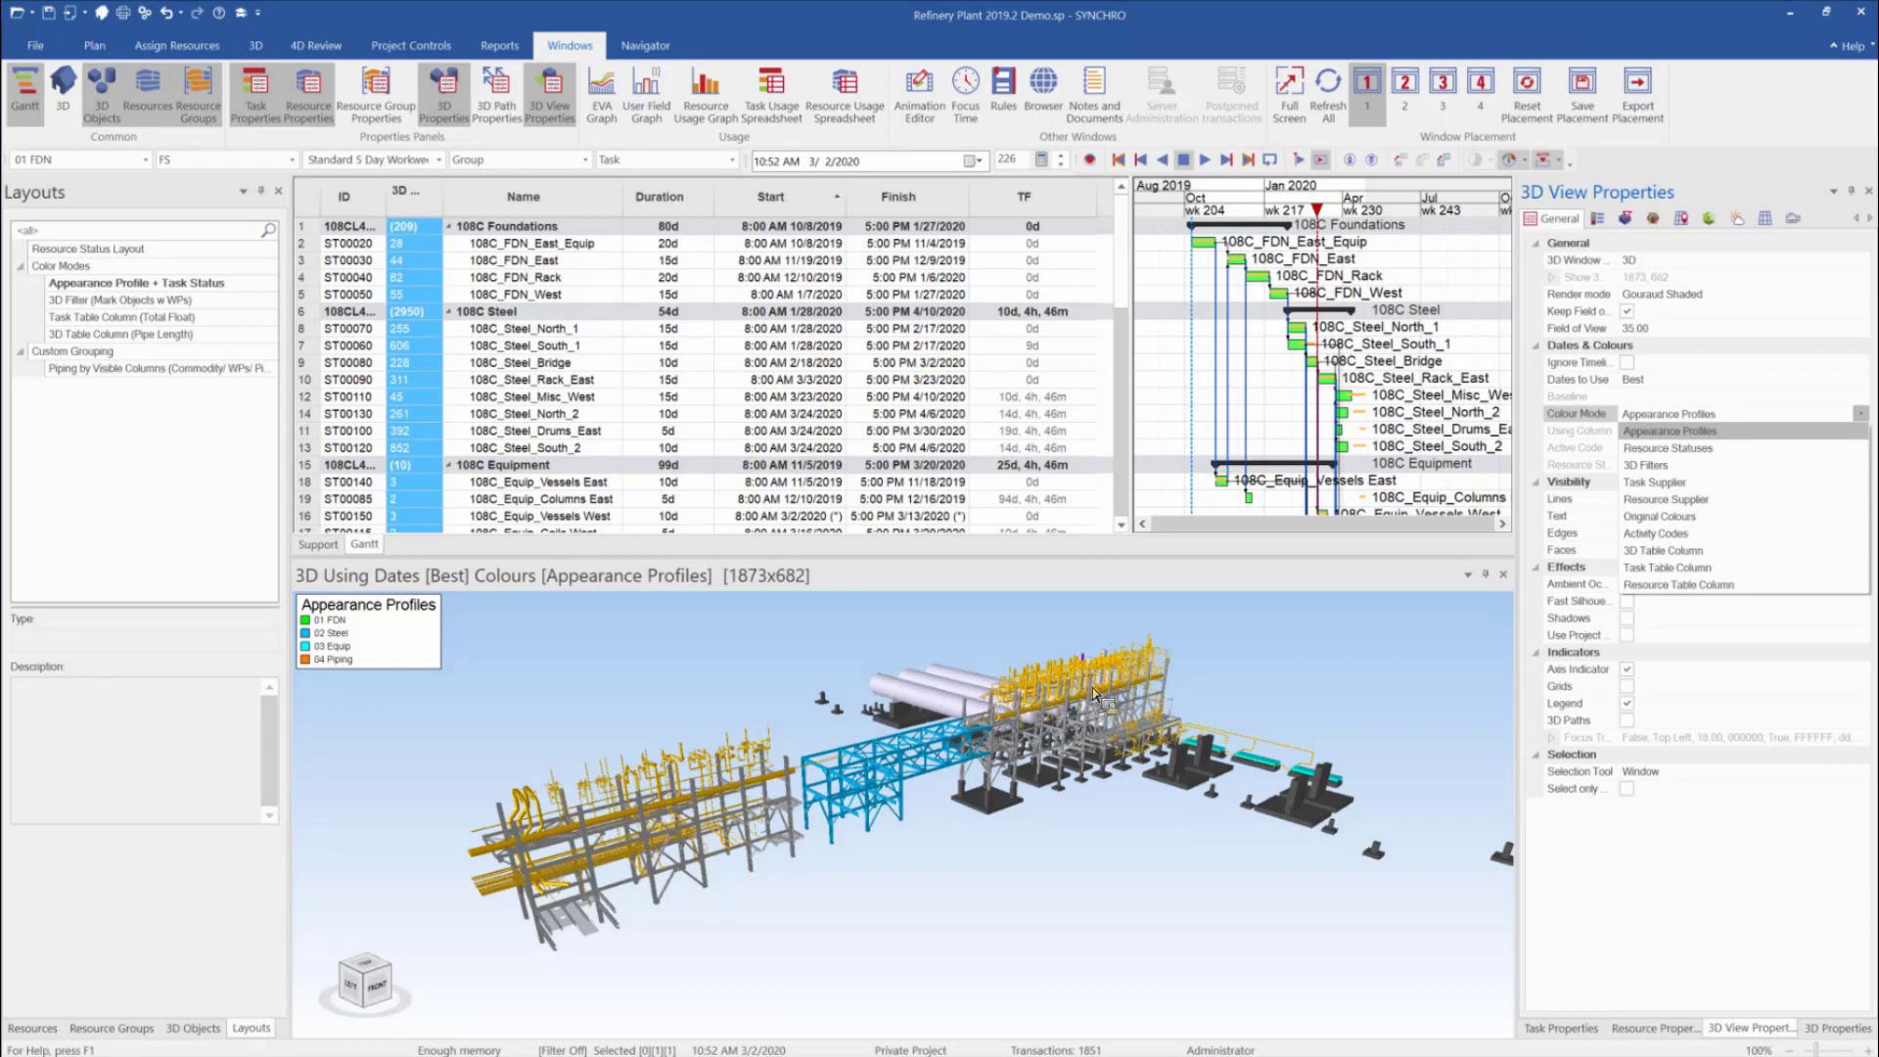
pyautogui.click(1768, 436)
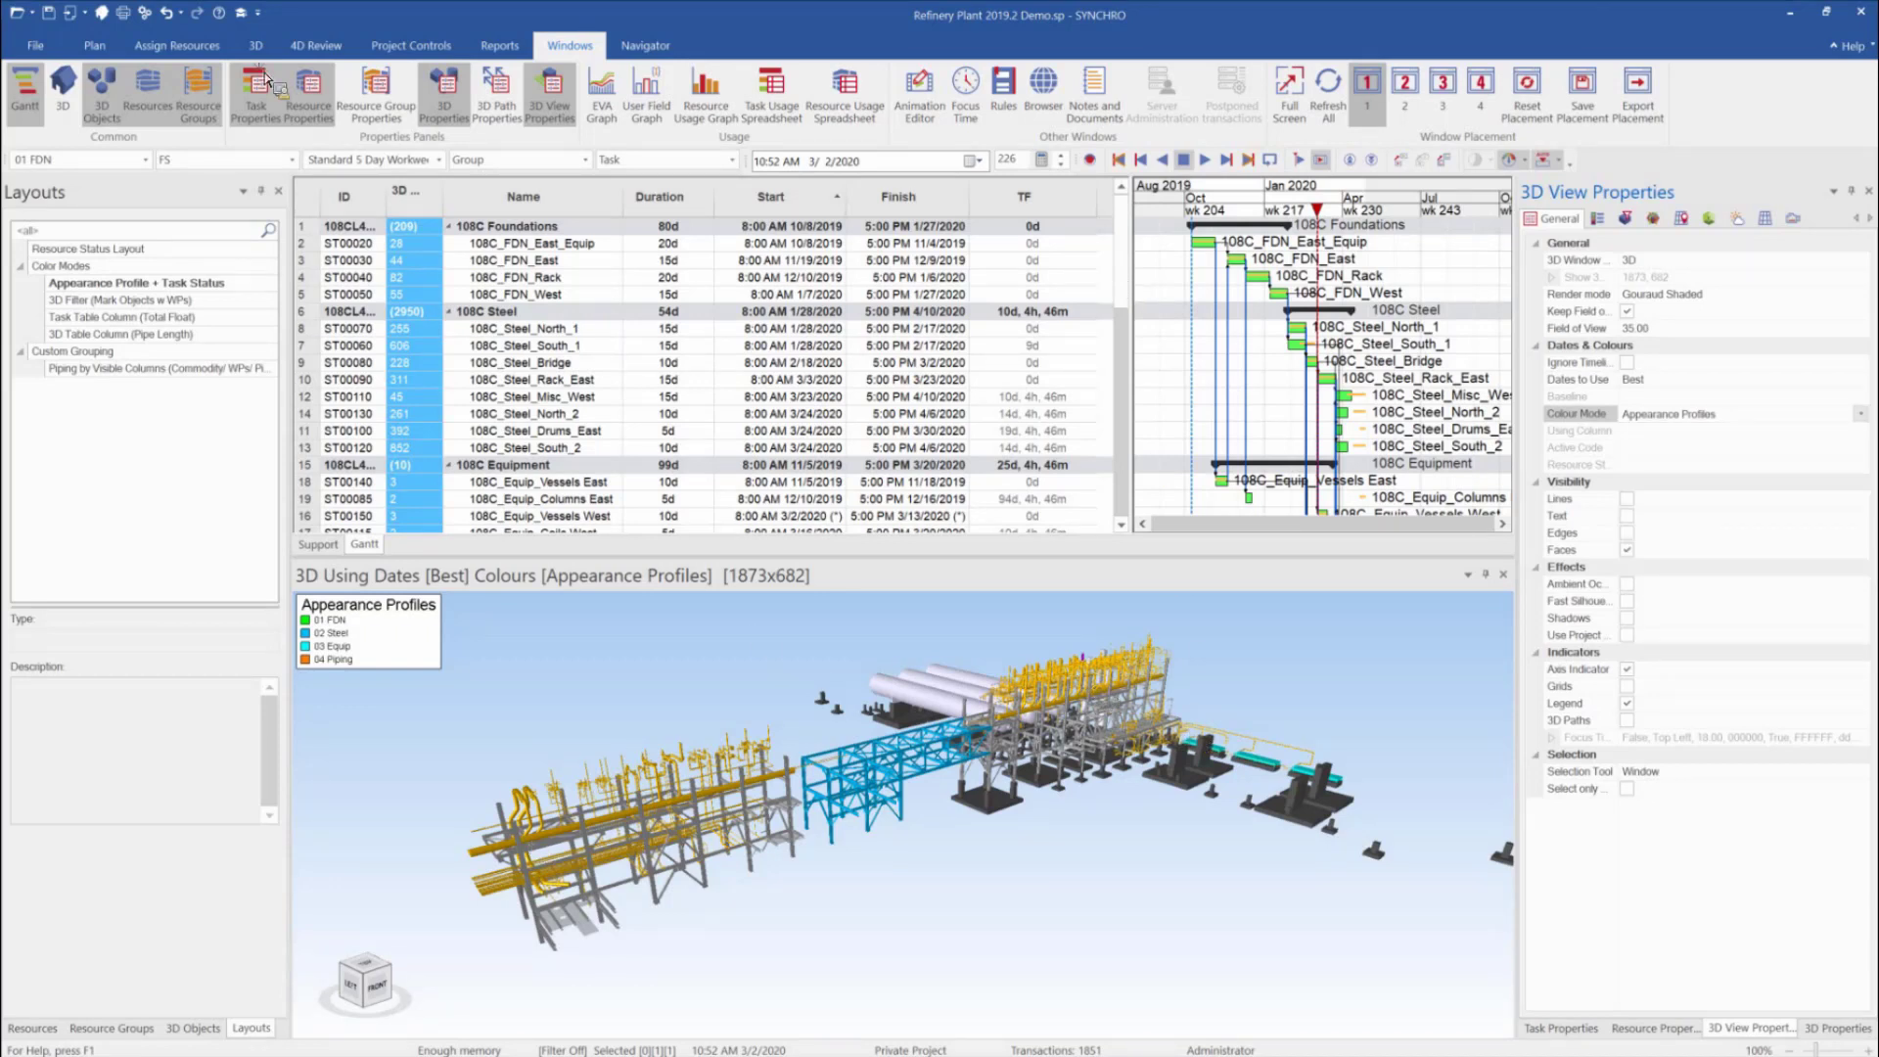
# Display the Appearance Profiles list and move the Gantt focus time to 2:38 AM 4/6/2020
pyautogui.click(191, 46)
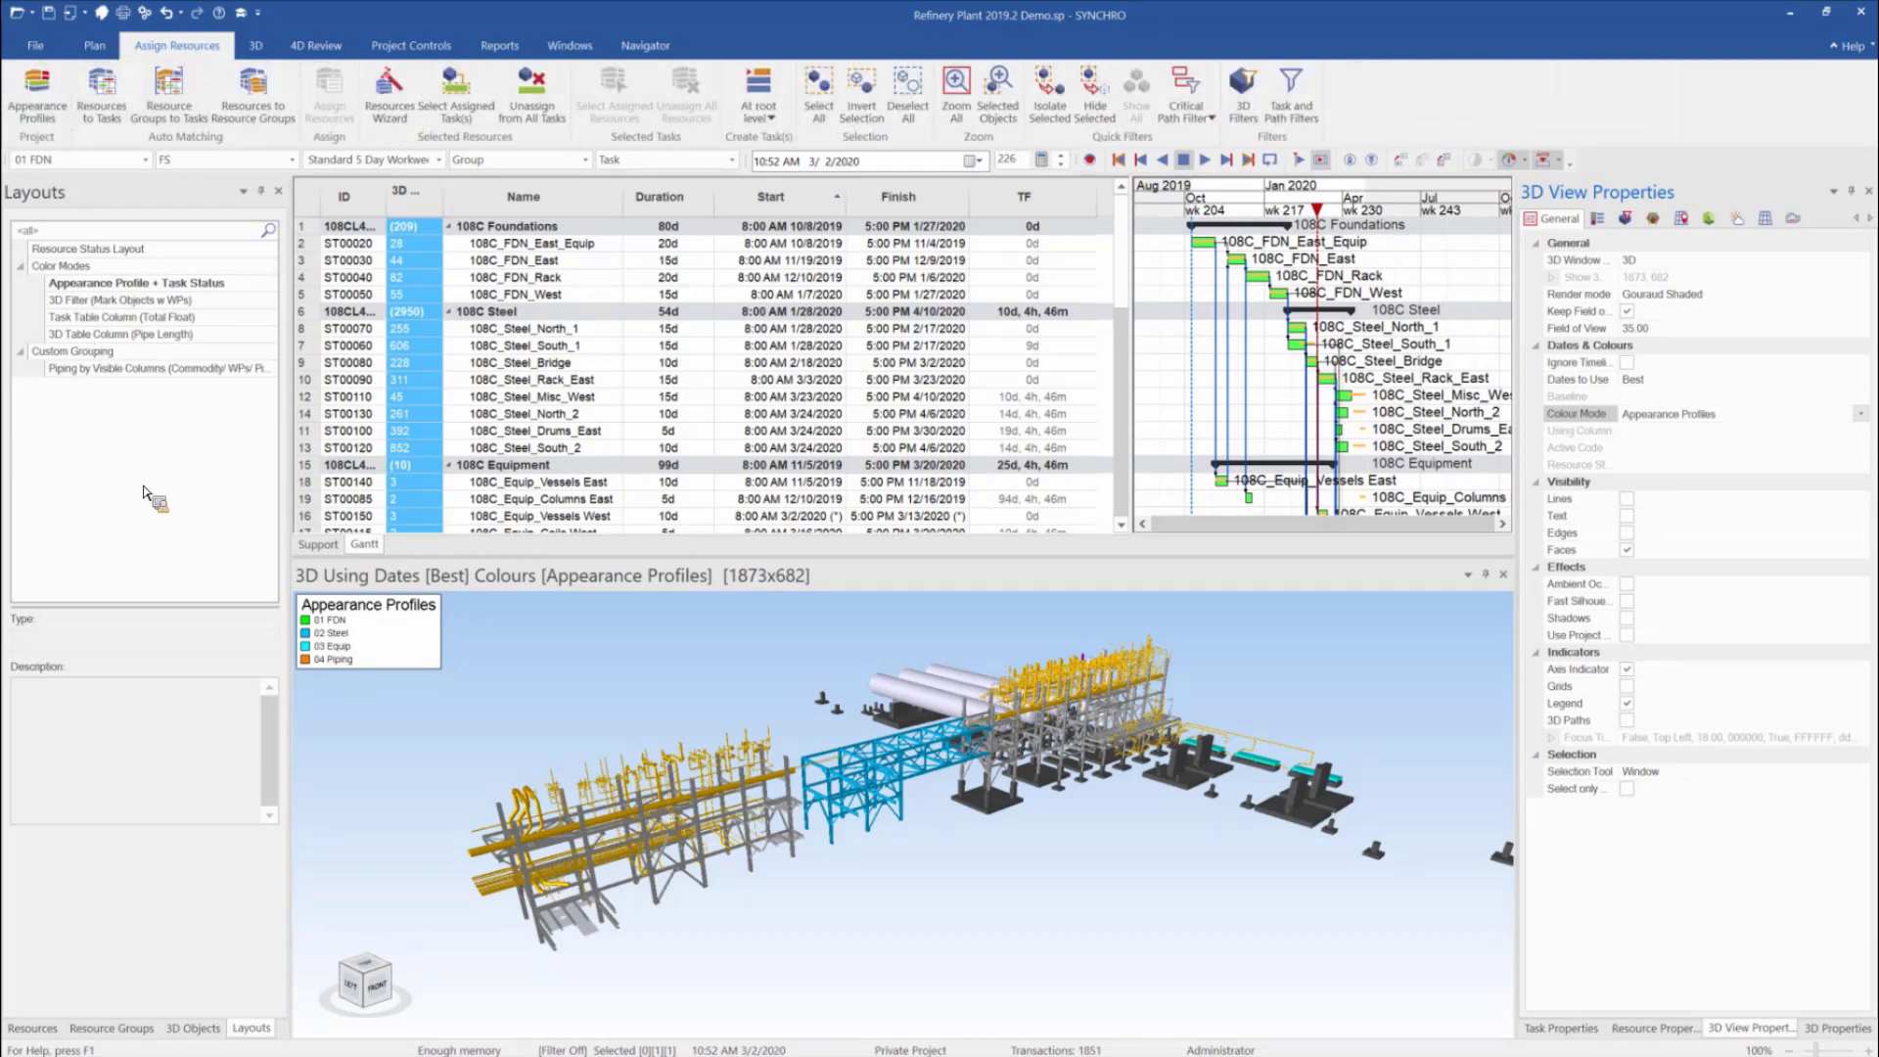
pyautogui.moveTo(155, 402)
pyautogui.mouseDown()
pyautogui.moveTo(369, 570)
pyautogui.moveTo(812, 341)
pyautogui.moveTo(943, 236)
pyautogui.moveTo(1352, 203)
pyautogui.mouseUp()
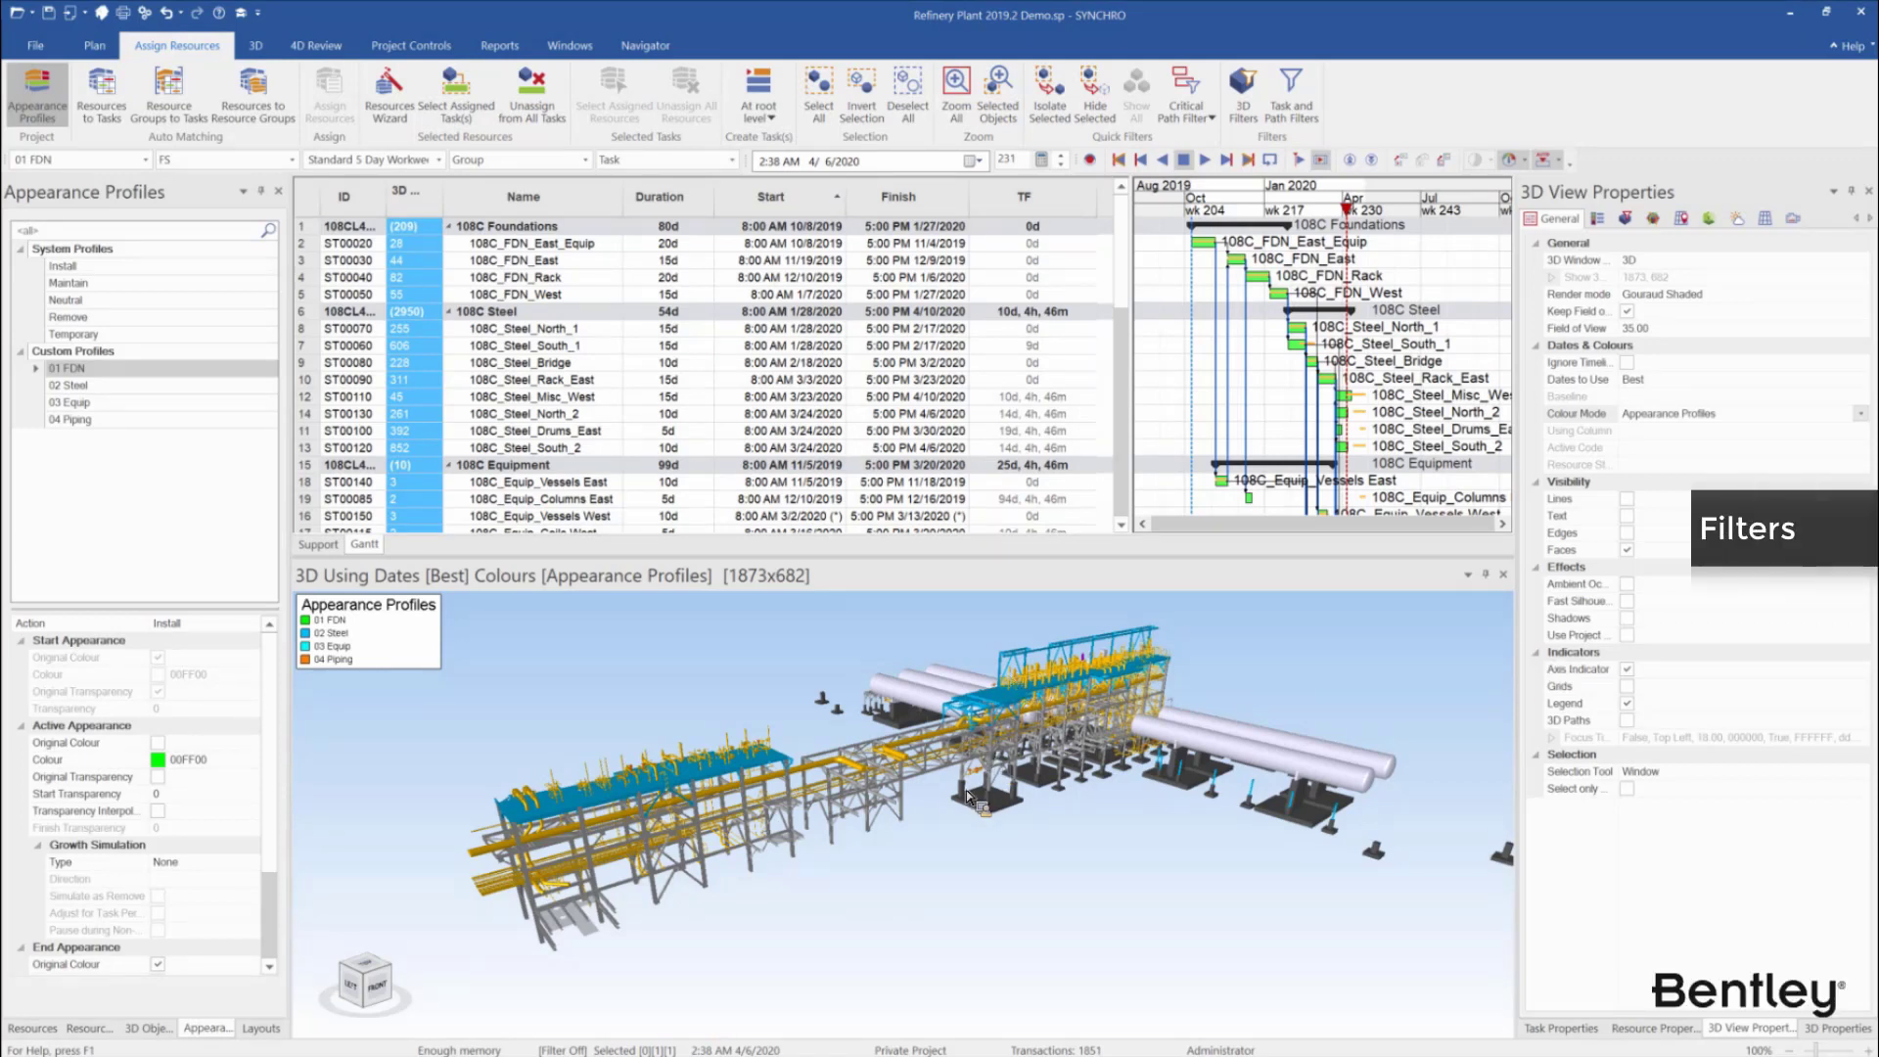
# Set the 3D view's colour mode to 3D Filters and widen the Appearance Profiles panel
pyautogui.click(1862, 417)
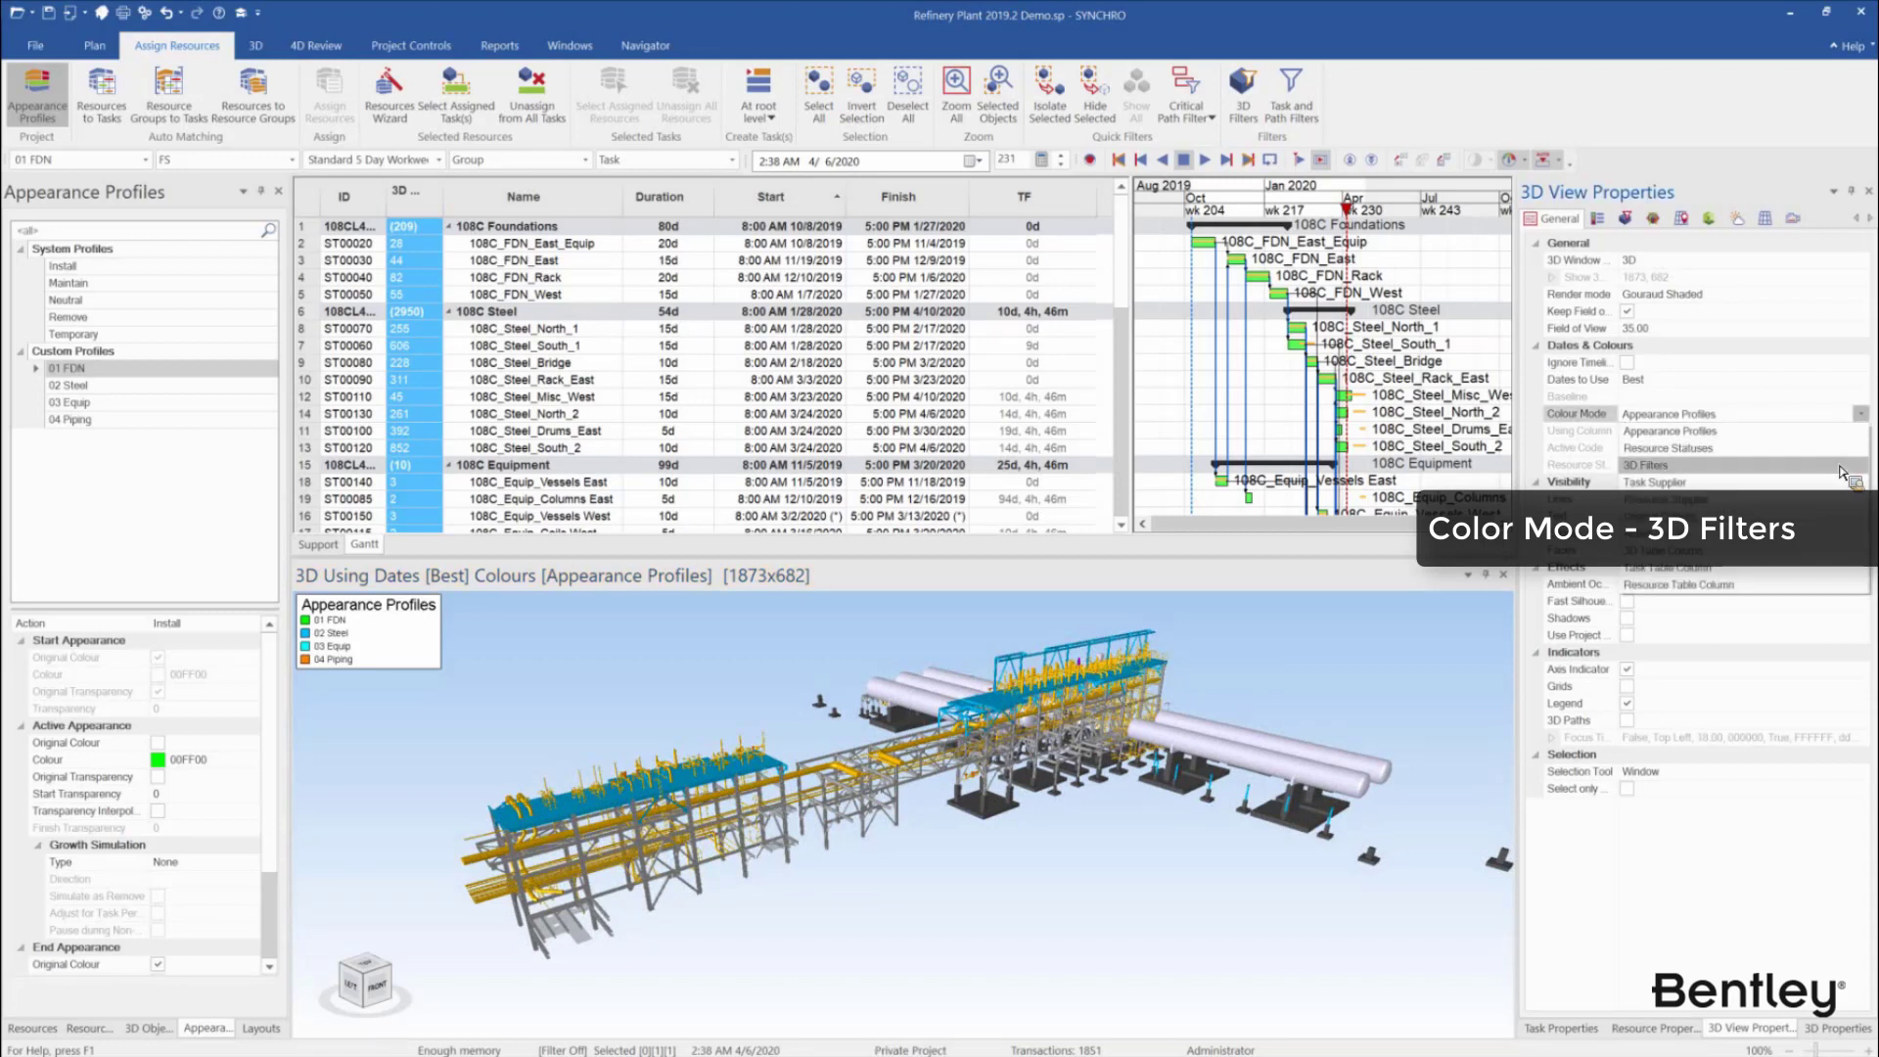
pyautogui.click(1842, 468)
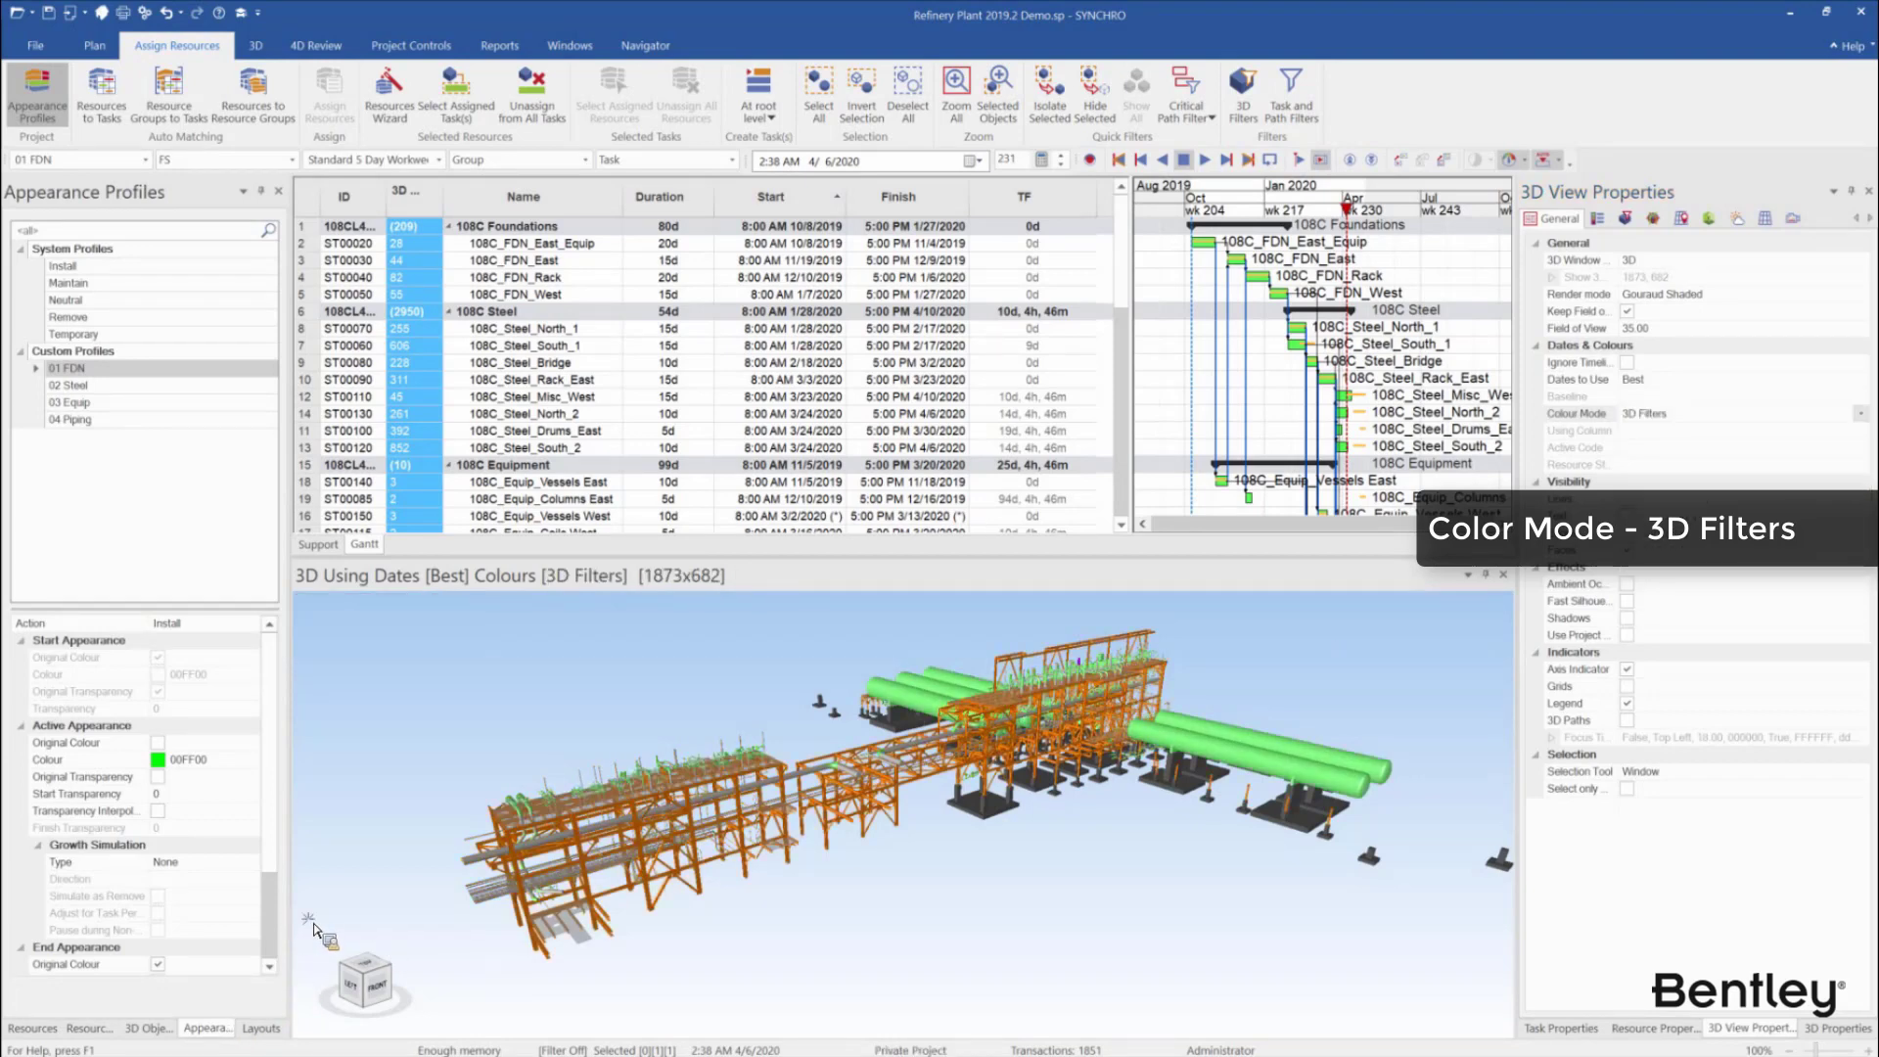
pyautogui.moveTo(291, 925); pyautogui.dragTo(372, 922)
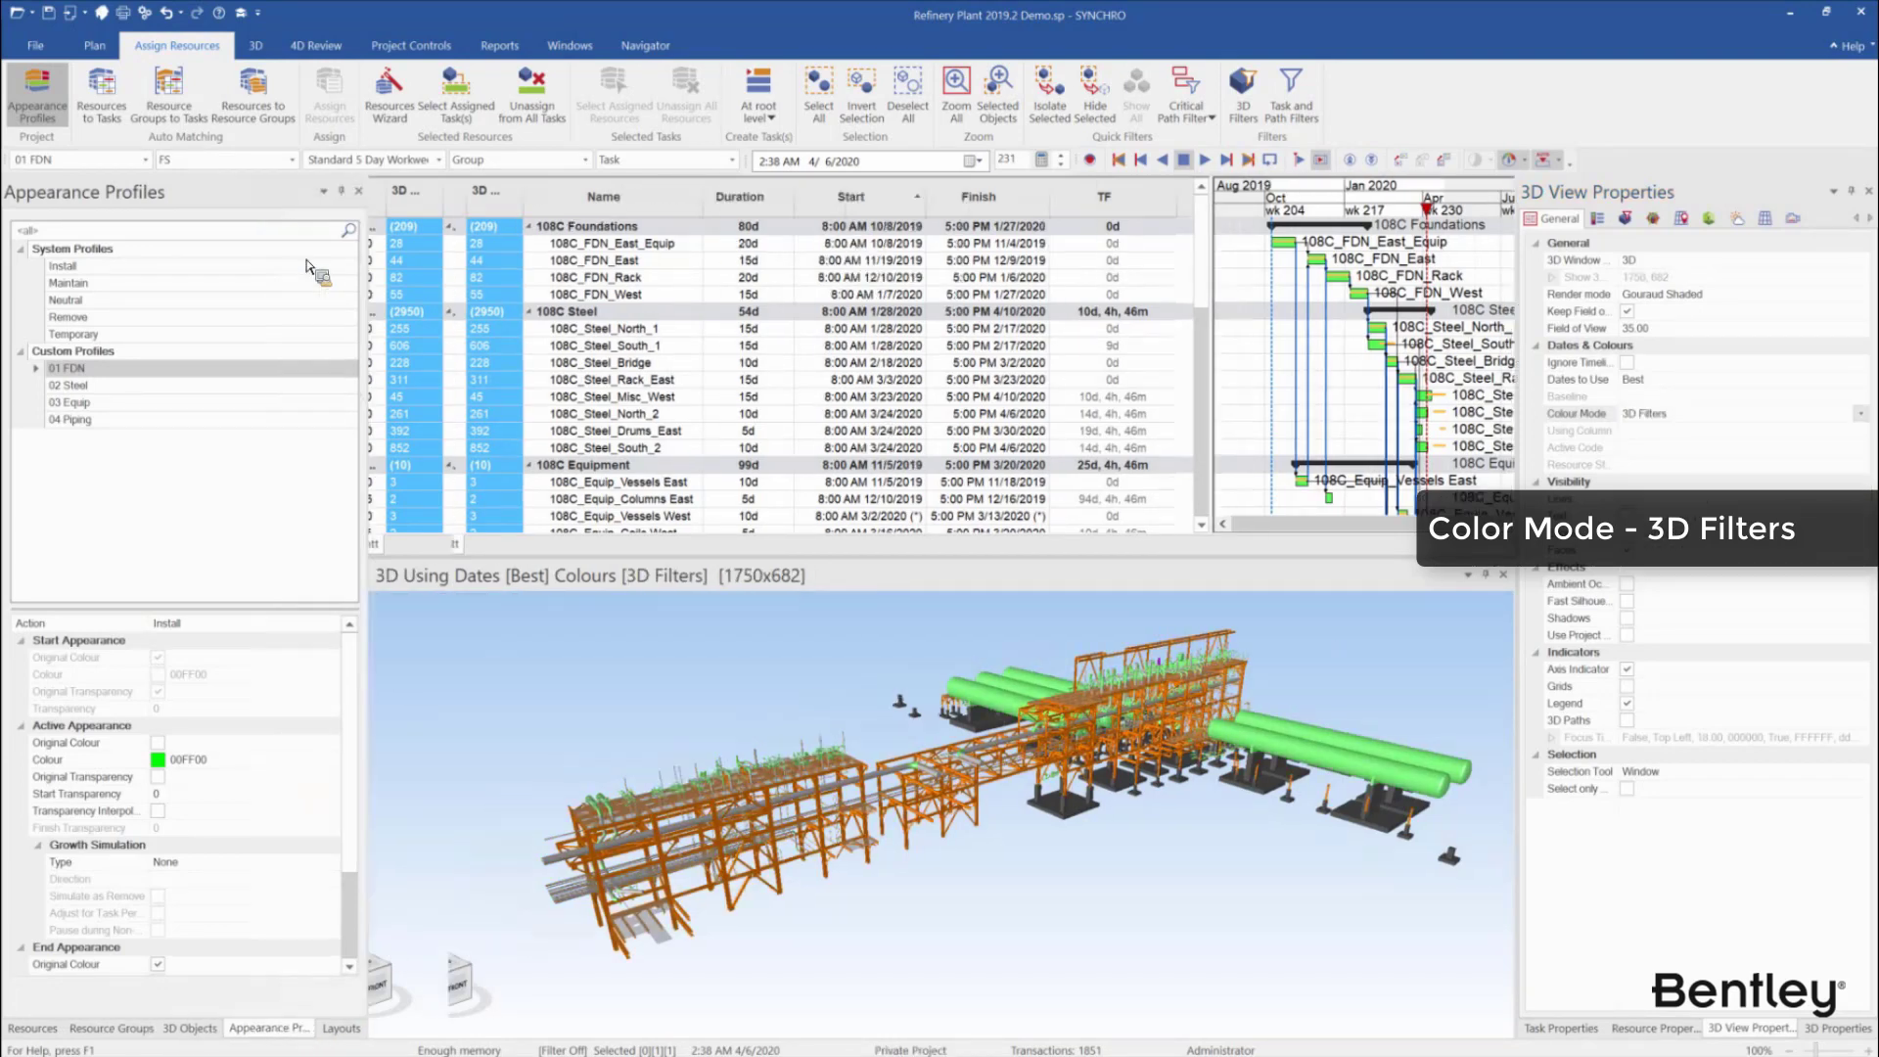
# Display the 3D filters and activate "05 3D Filter for All WPs" in the selected 3D view
pyautogui.click(259, 46)
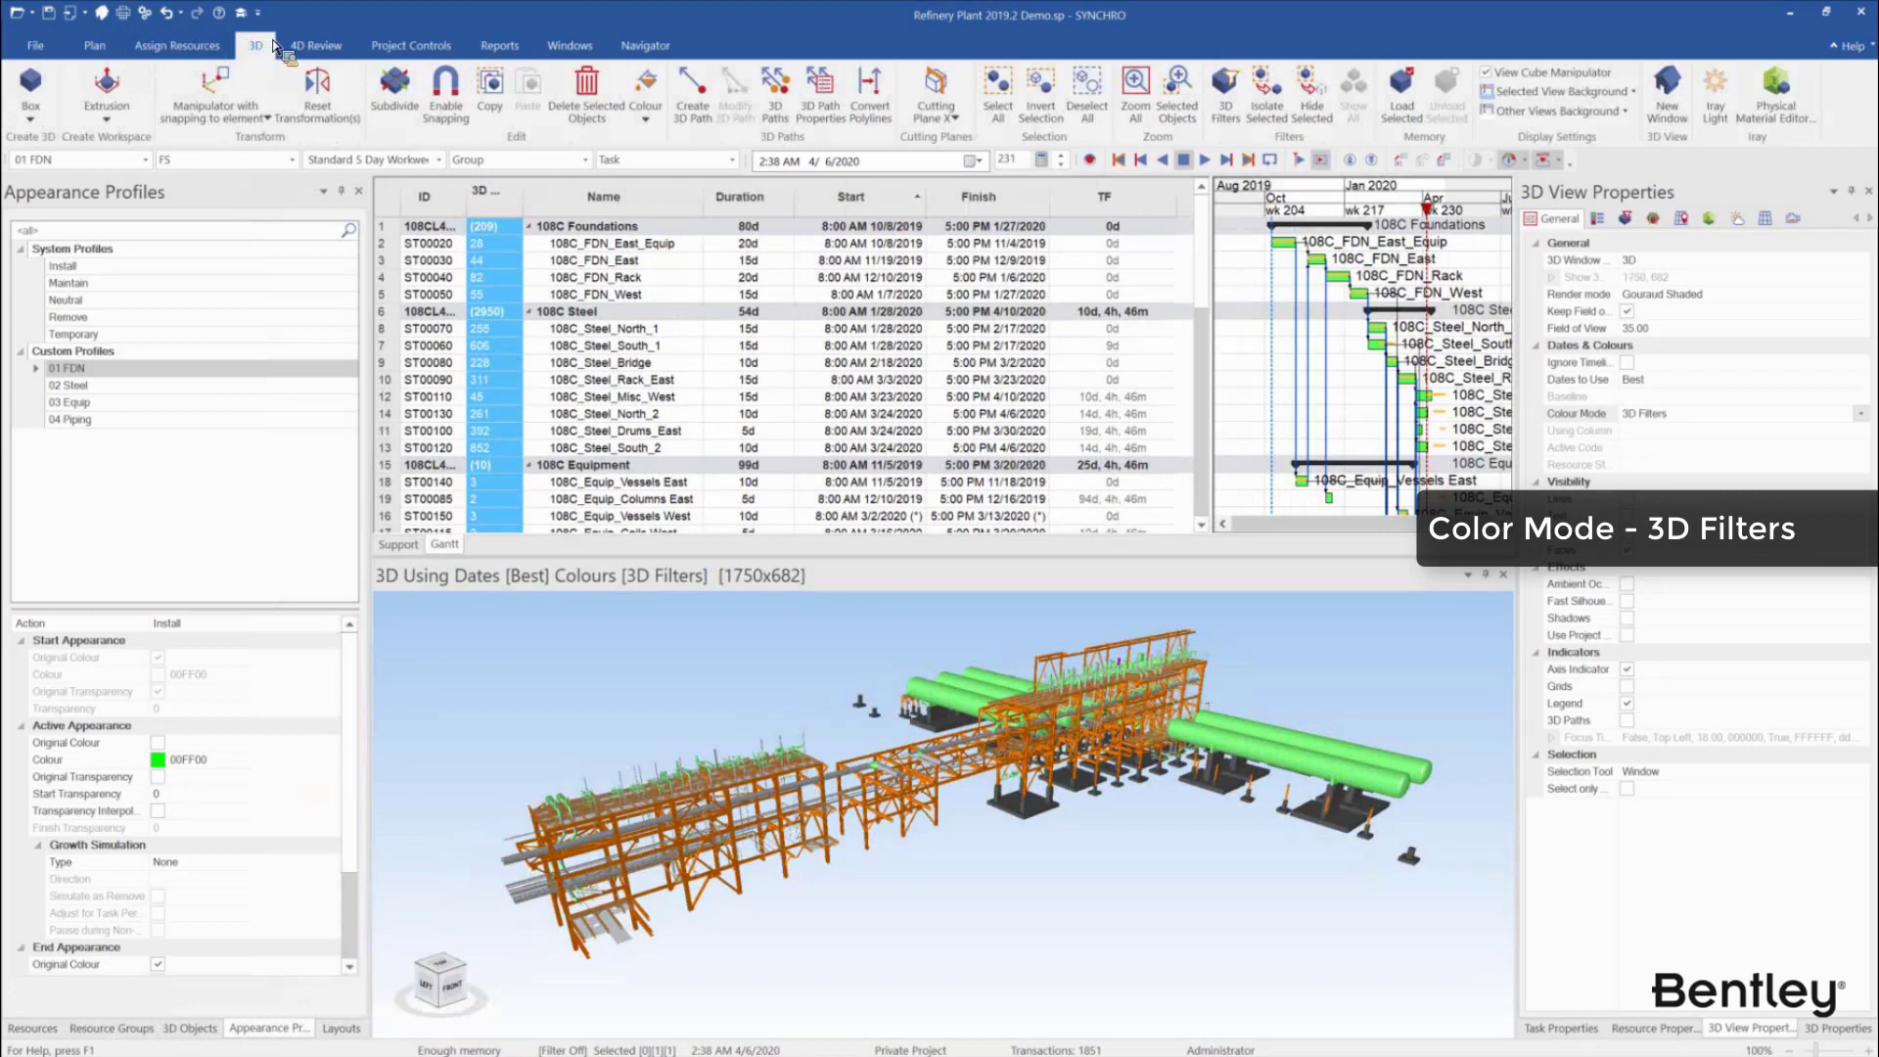
pyautogui.click(1227, 93)
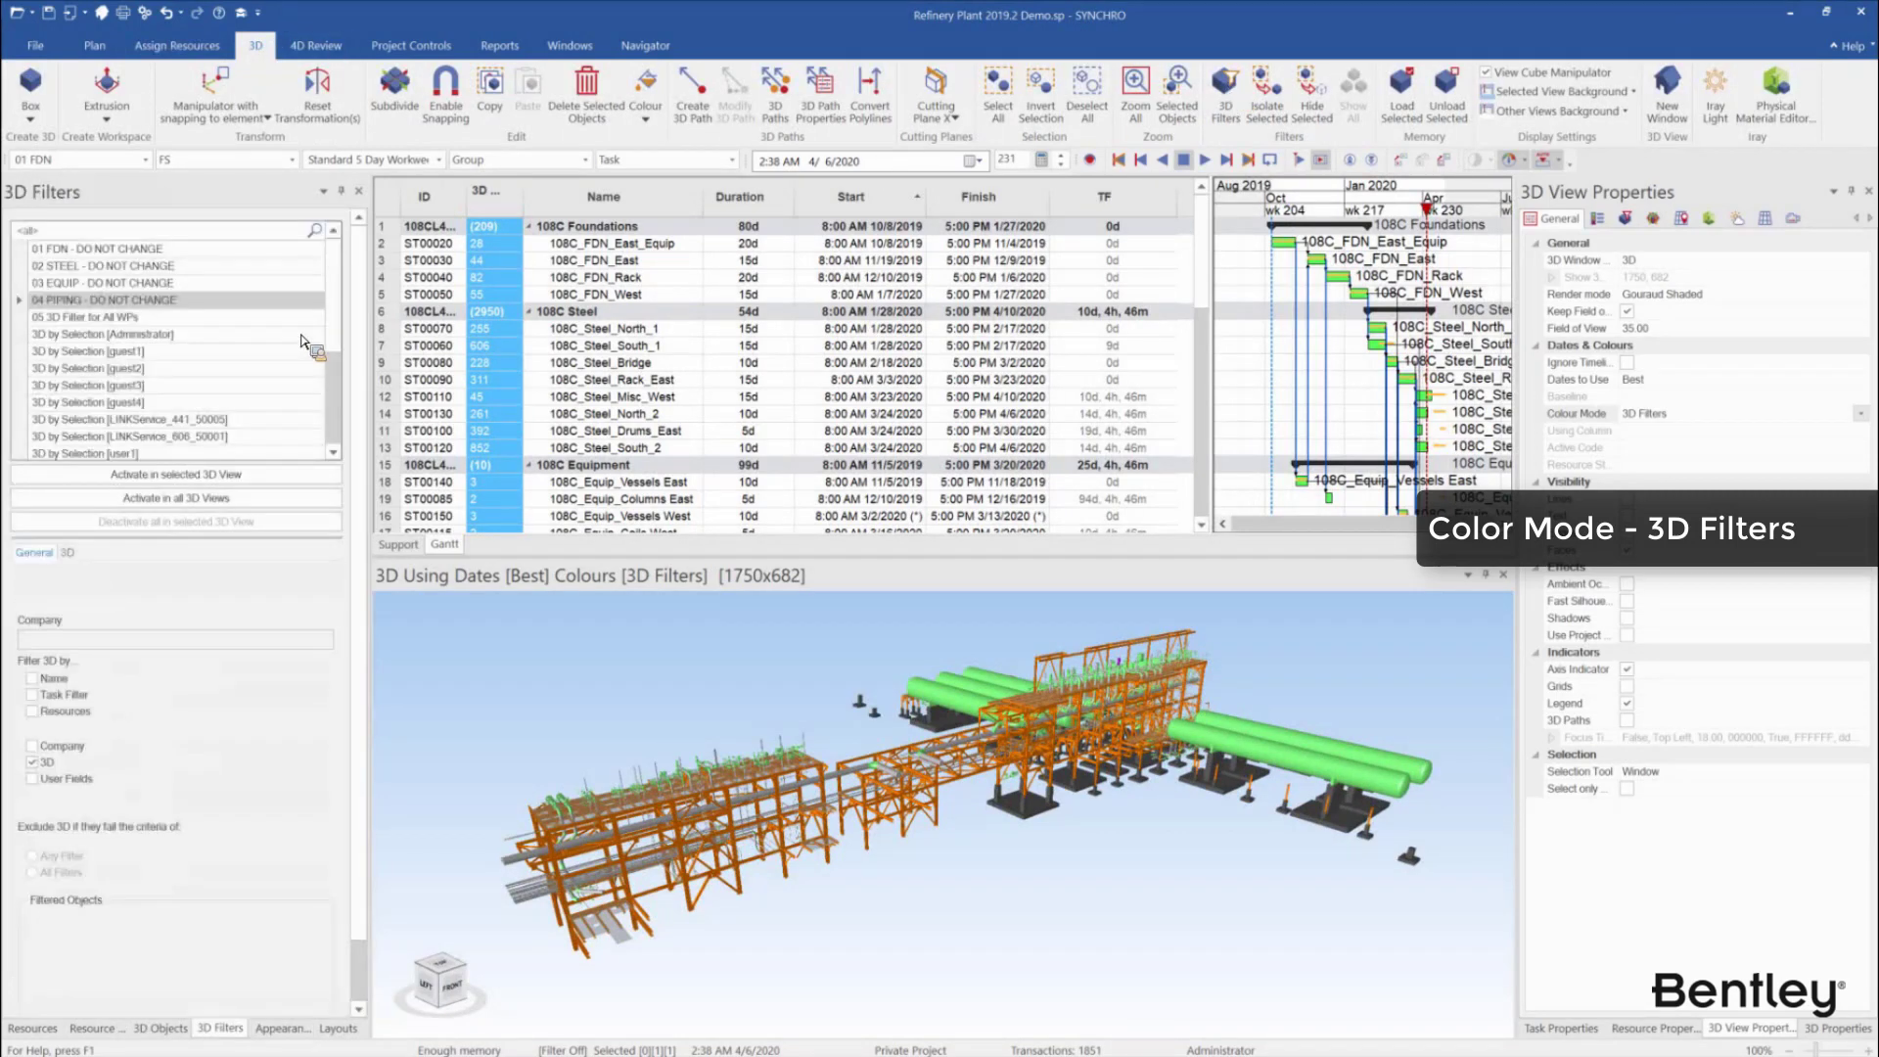
pyautogui.click(227, 317)
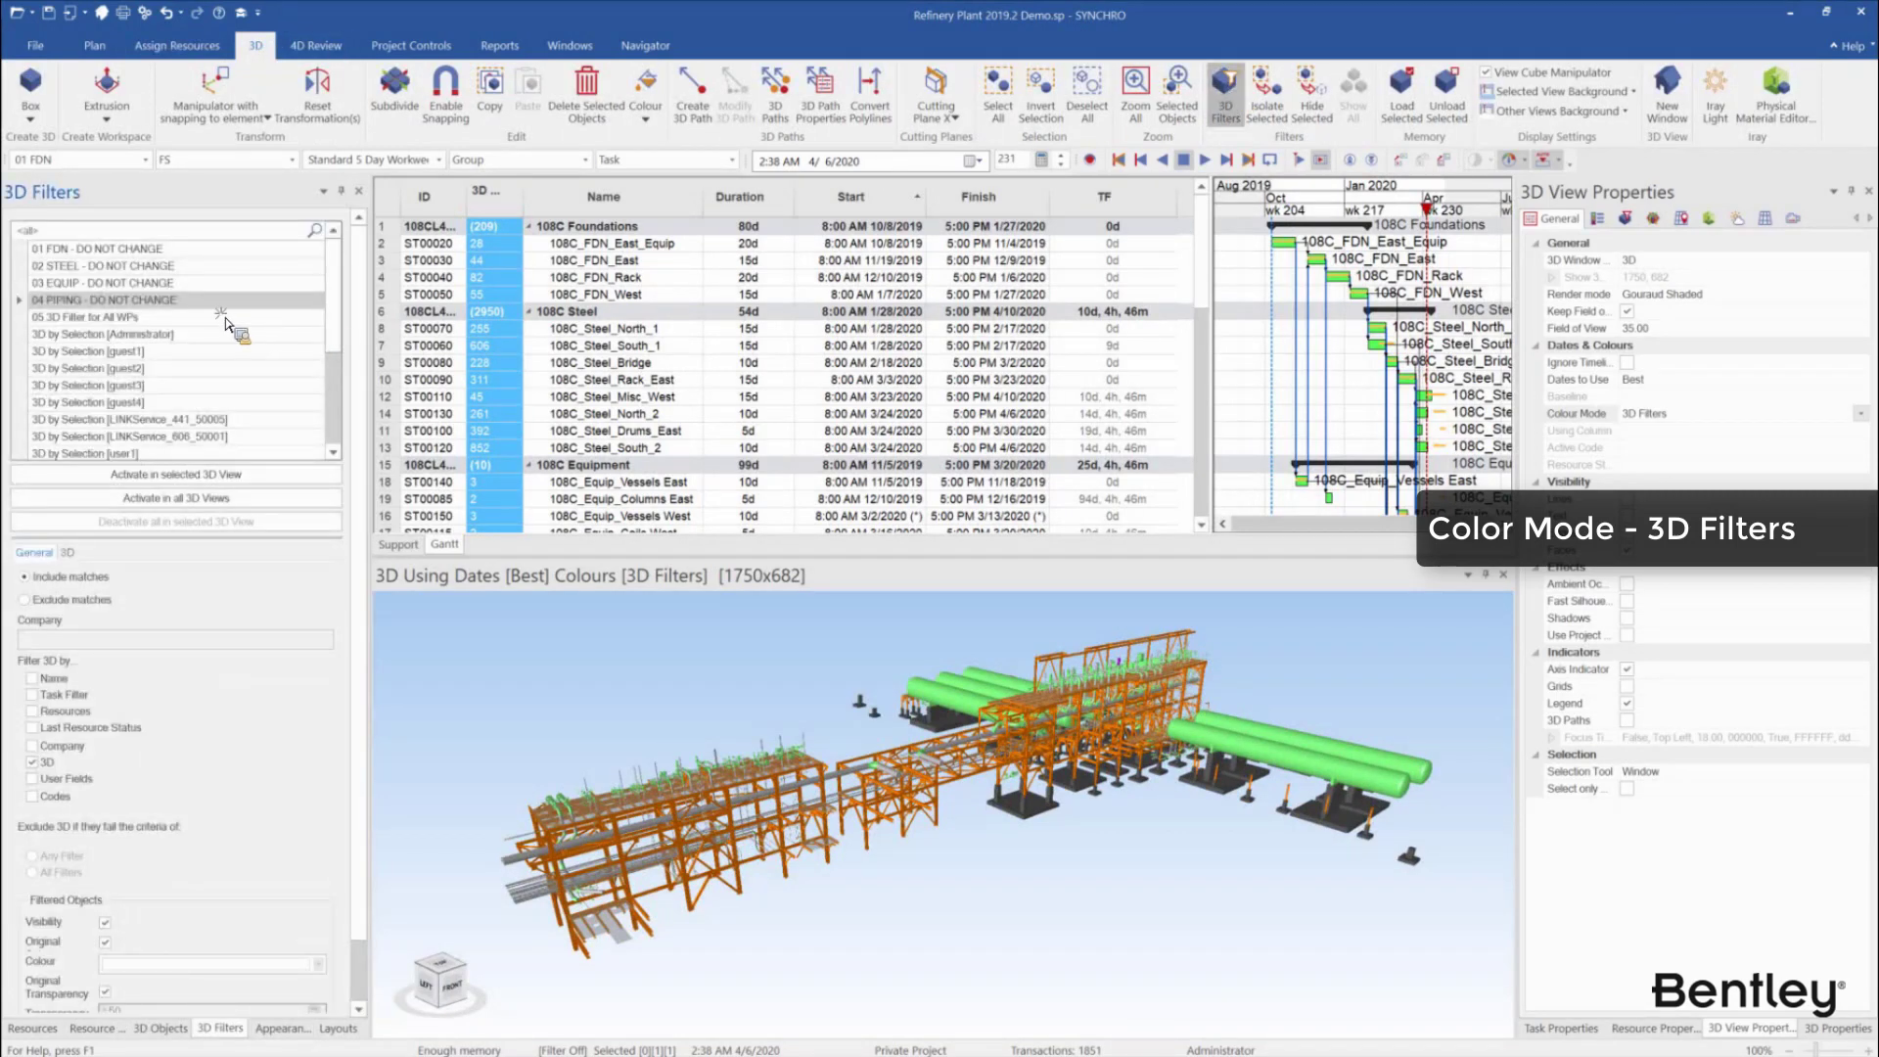
pyautogui.click(253, 470)
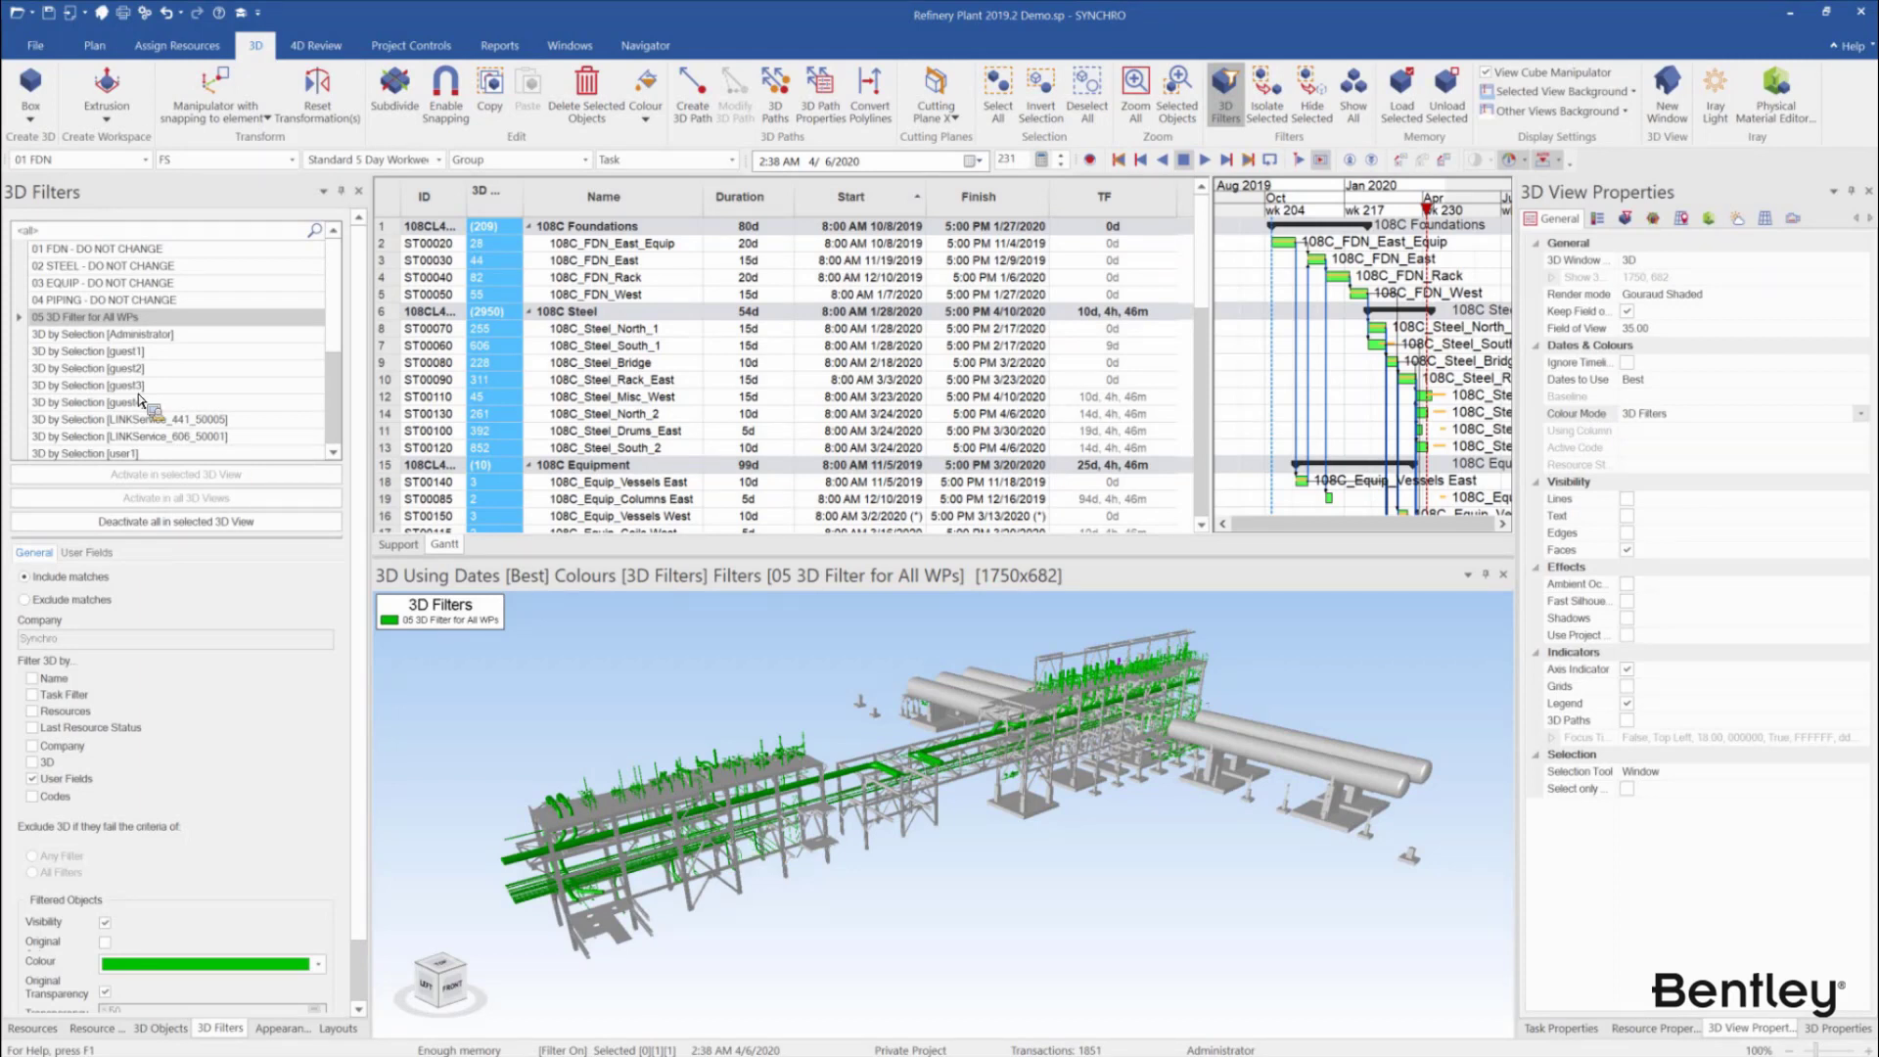
# Clear the object selection and scrub the focus time along the Gantt chart, ending at 1:50 AM 4/3/2020
pyautogui.moveTo(155, 339); pyautogui.dragTo(431, 709)
pyautogui.scroll(1, 716, 781)
pyautogui.moveTo(715, 783); pyautogui.dragTo(752, 792)
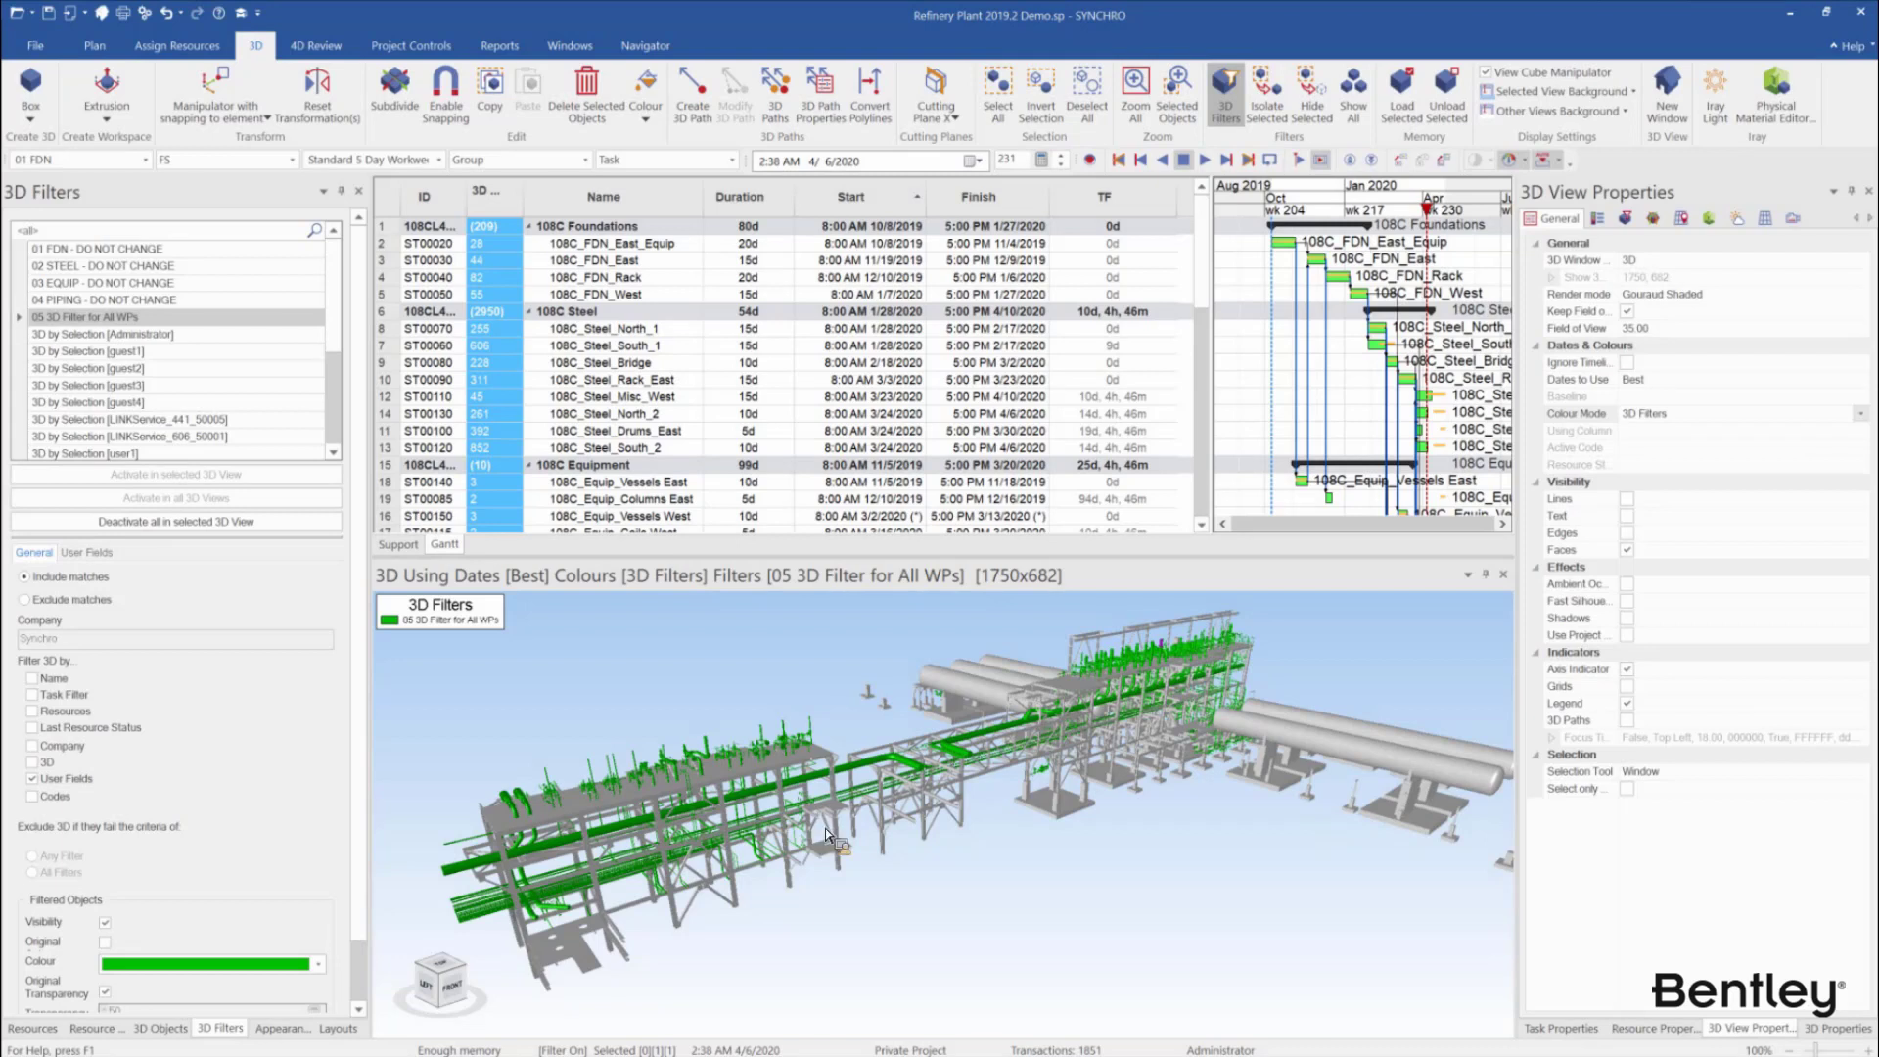
pyautogui.moveTo(825, 828); pyautogui.dragTo(835, 828, button='middle')
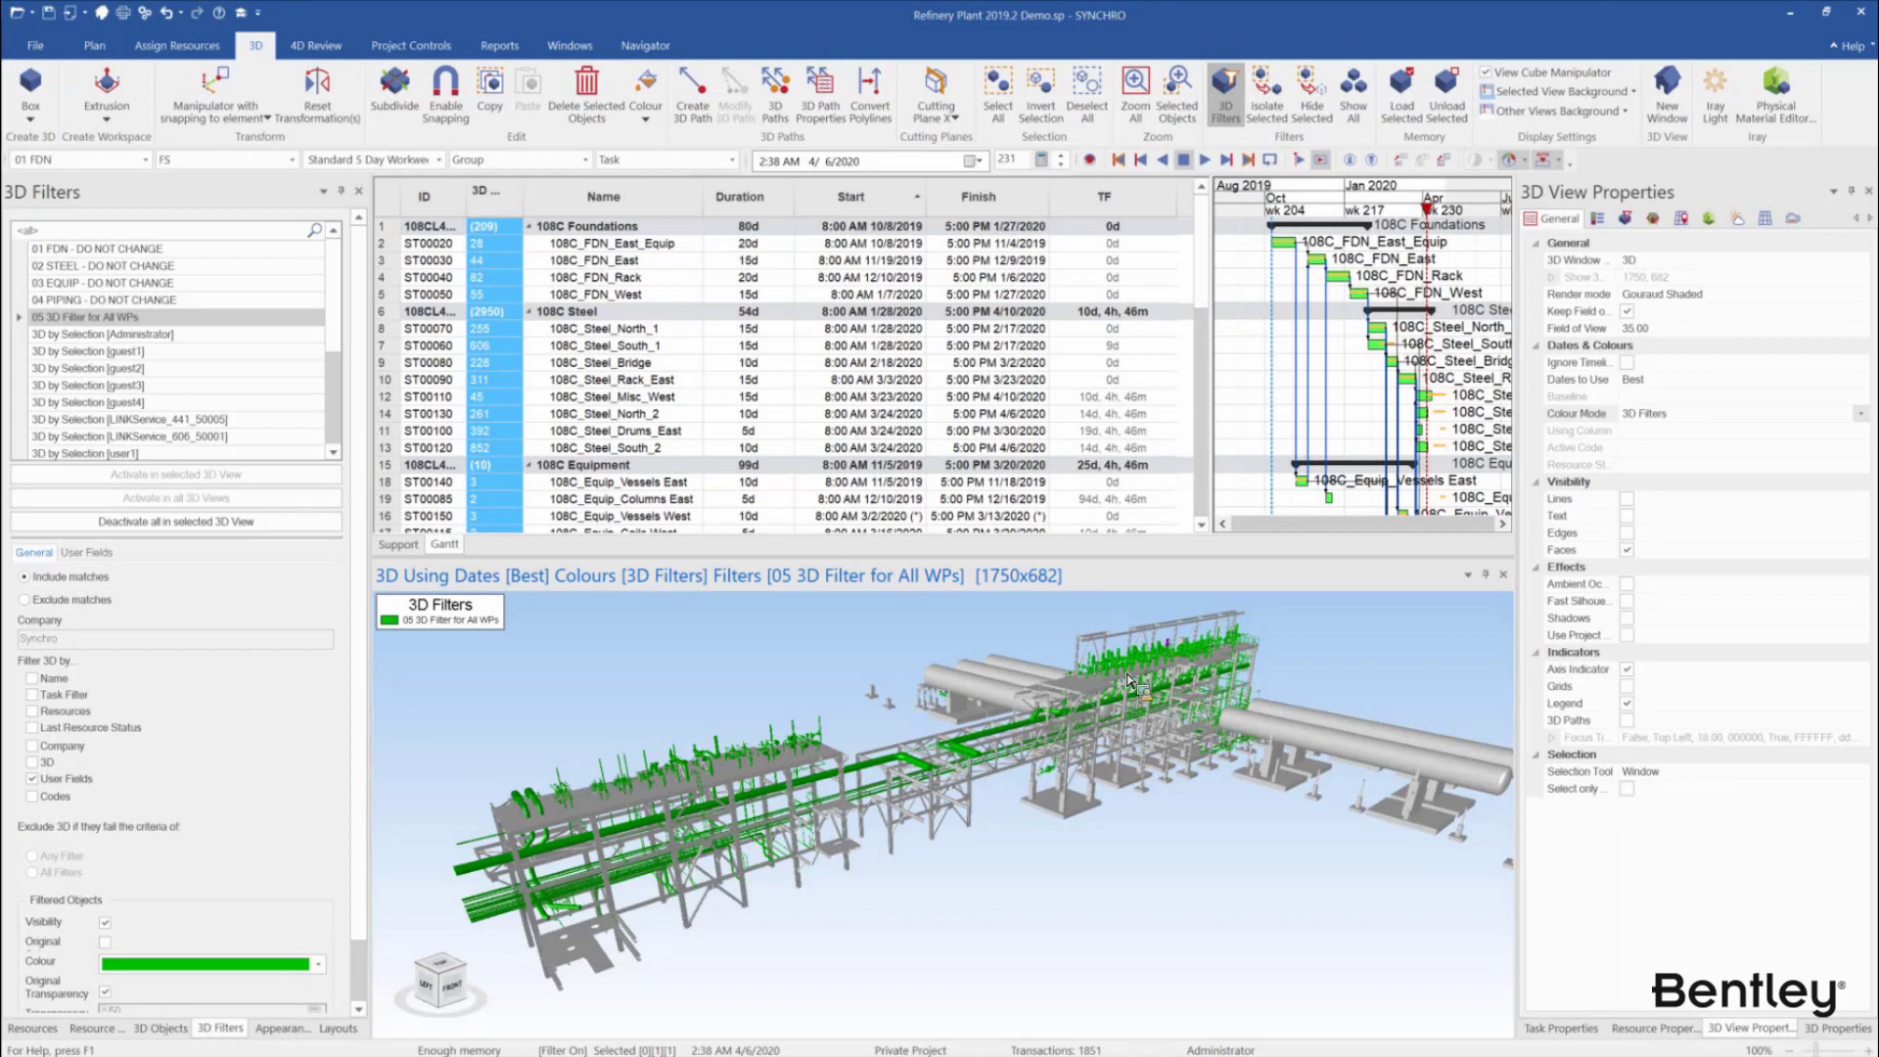
pyautogui.click(1140, 853)
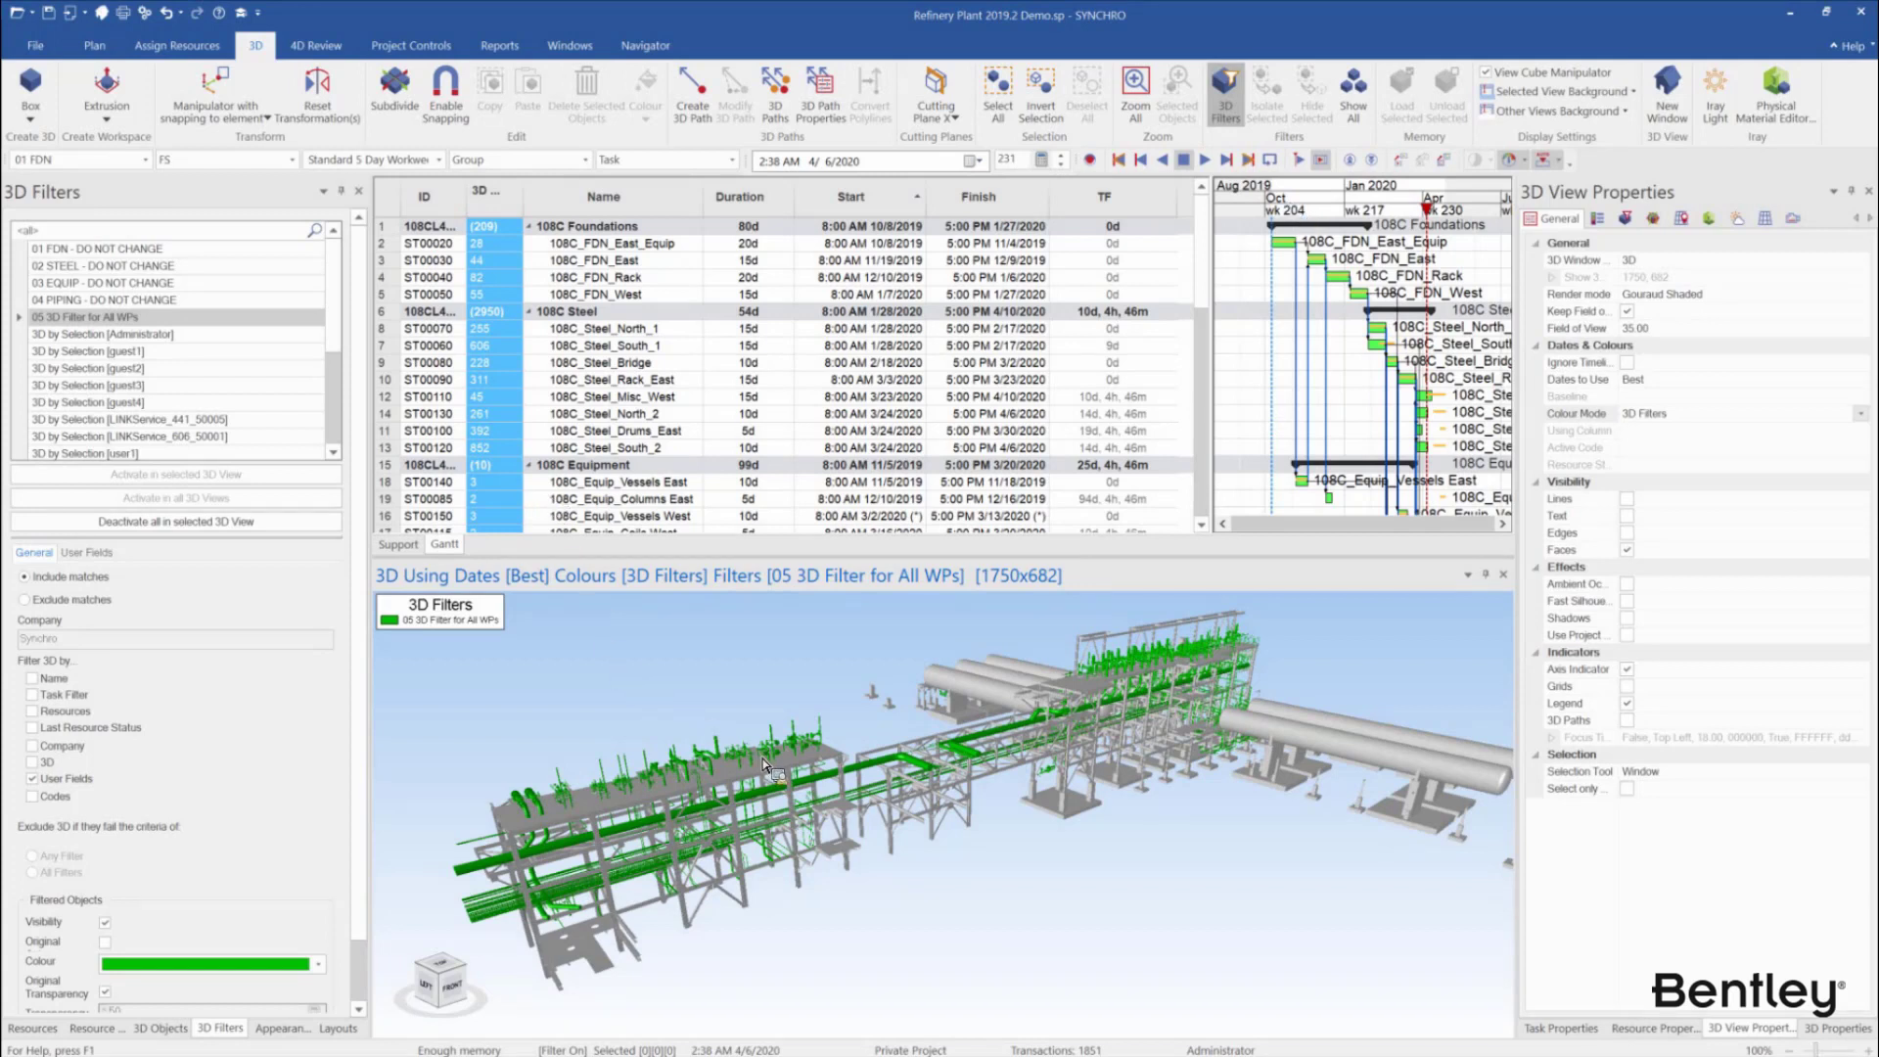
pyautogui.click(1290, 203)
pyautogui.moveTo(1294, 208); pyautogui.dragTo(1426, 201)
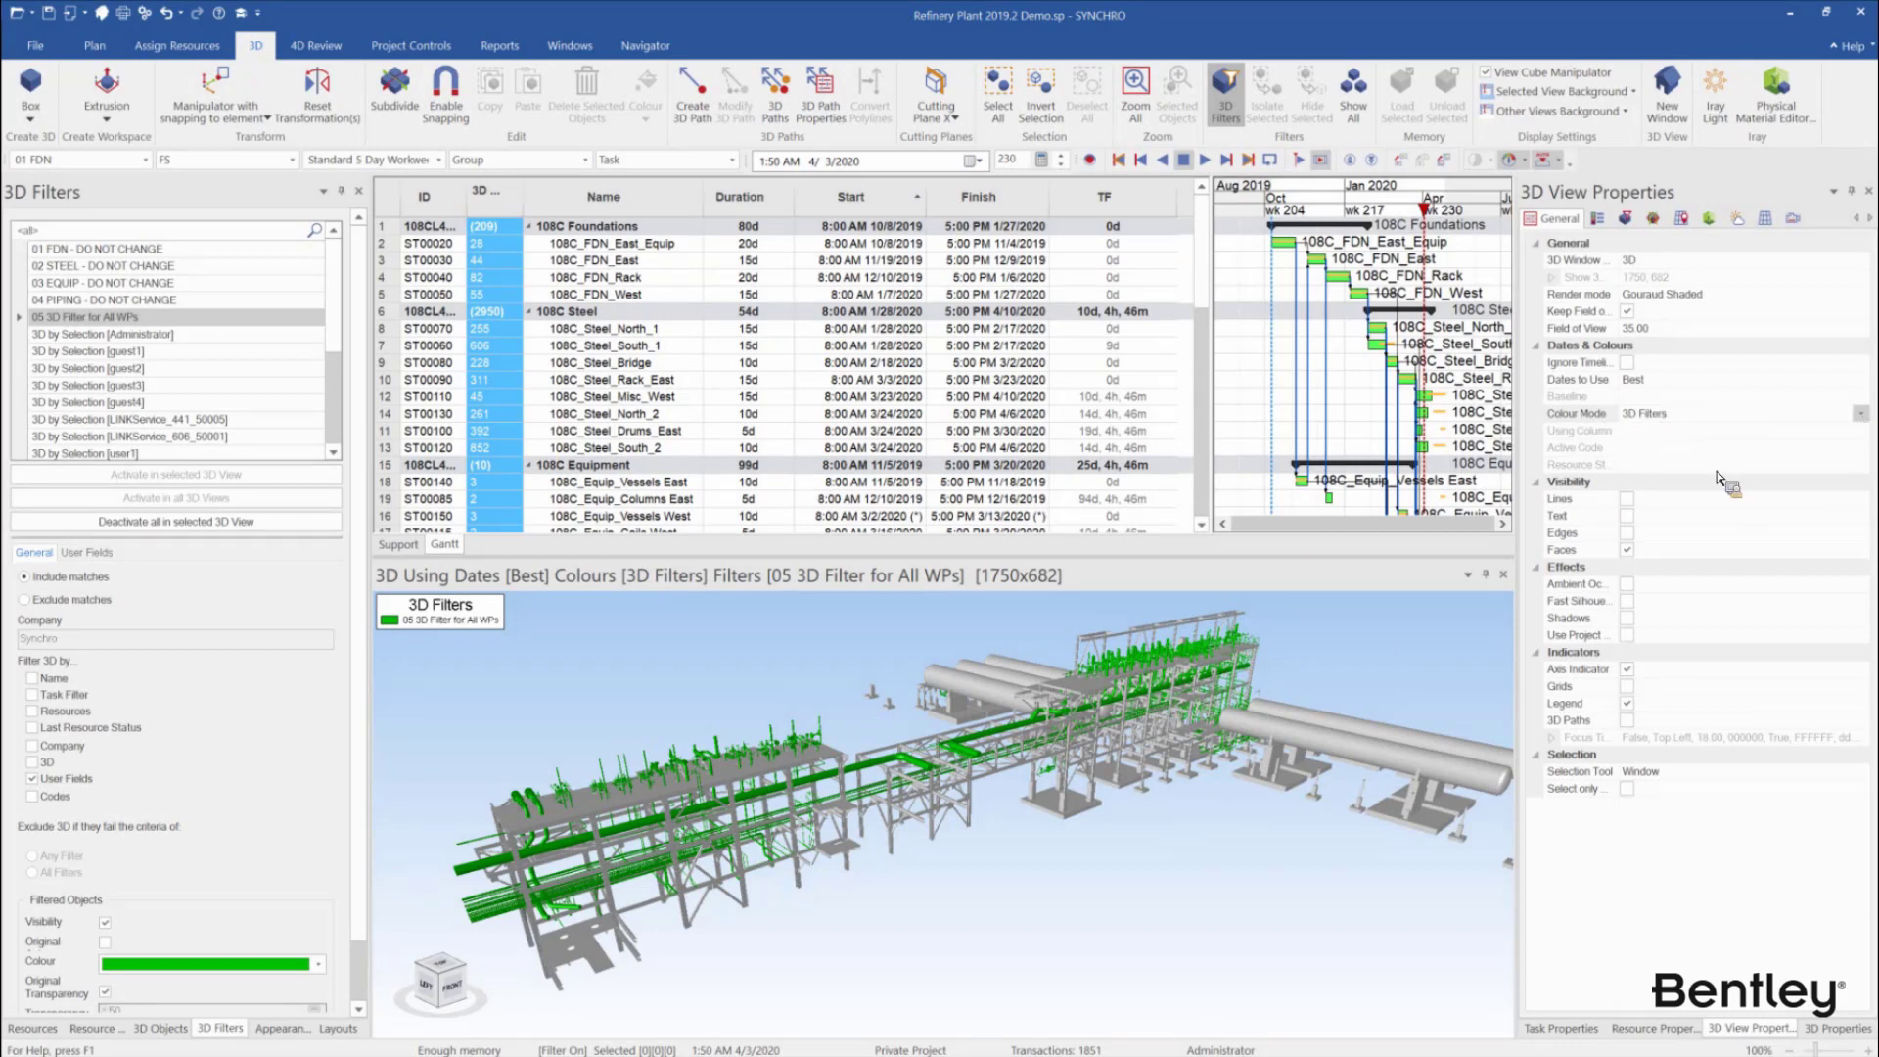
pyautogui.click(419, 981)
# Deactivate all filters in the selected 3D view and close the 3D Filters panel
pyautogui.click(1860, 414)
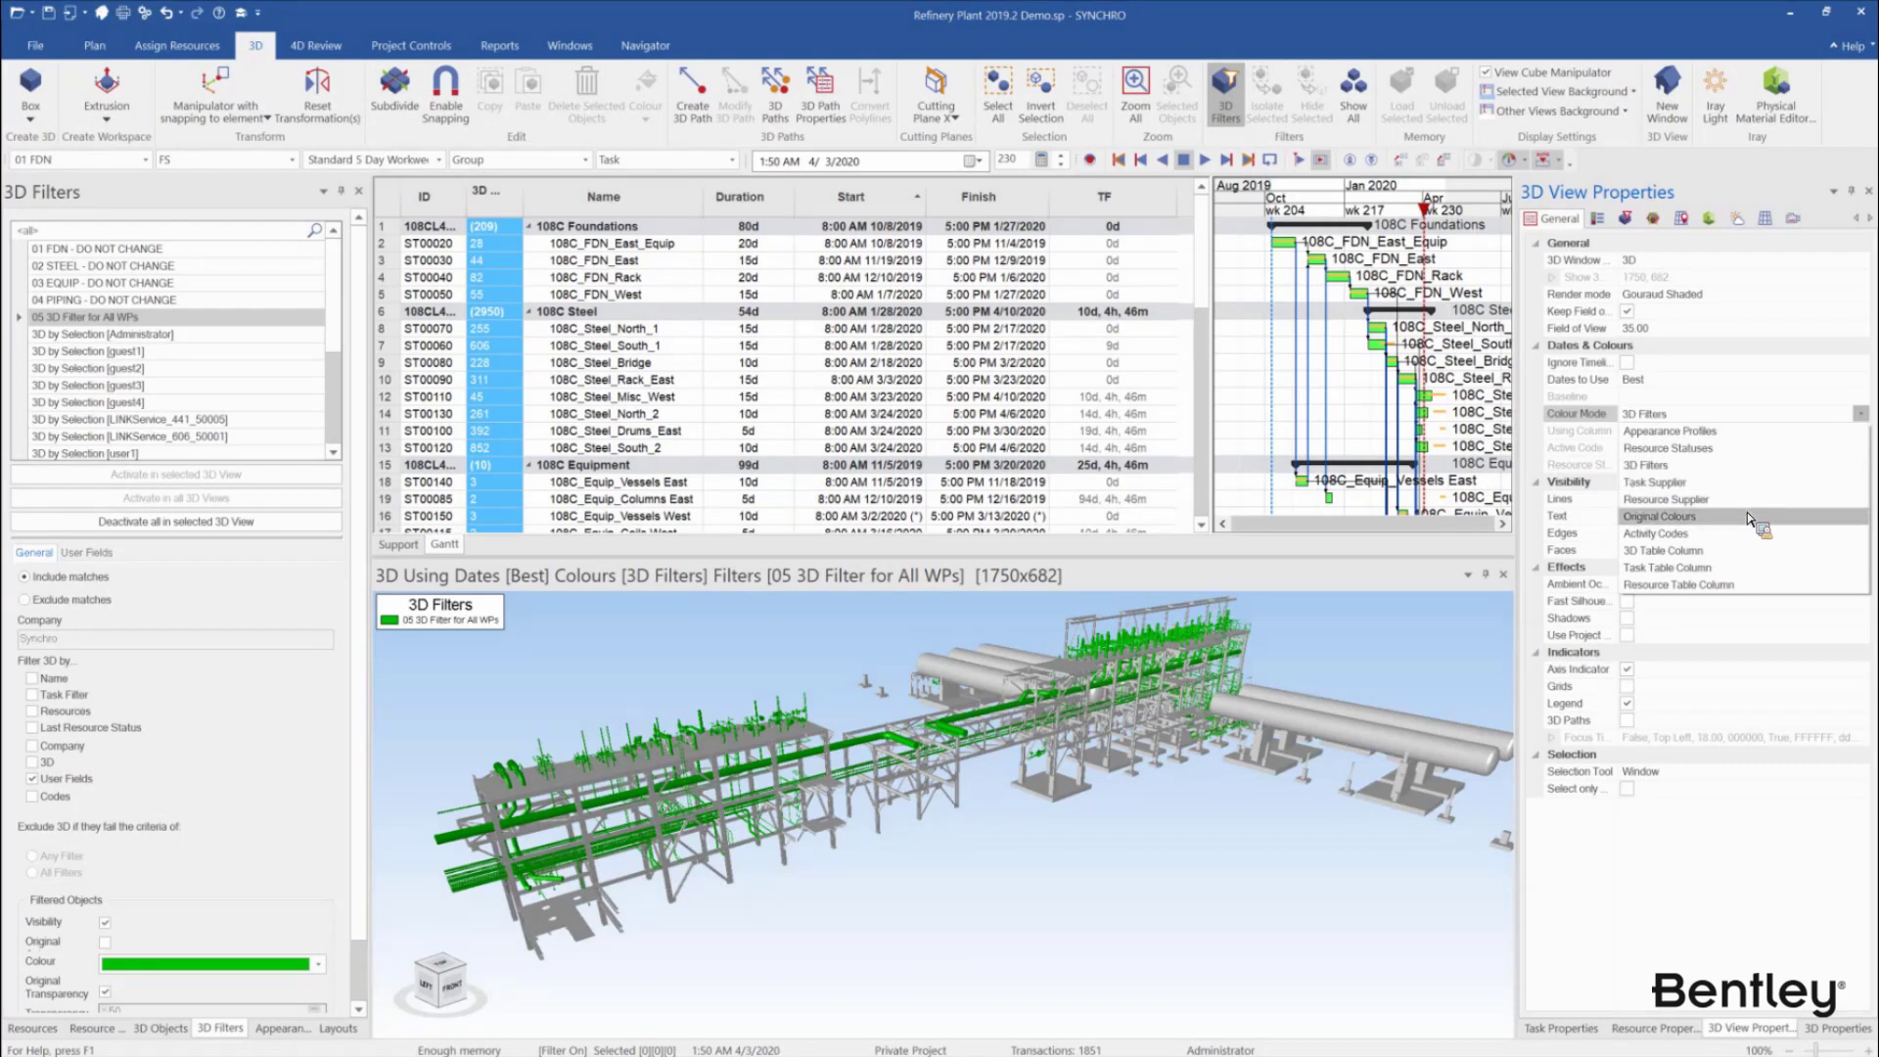
pyautogui.click(465, 712)
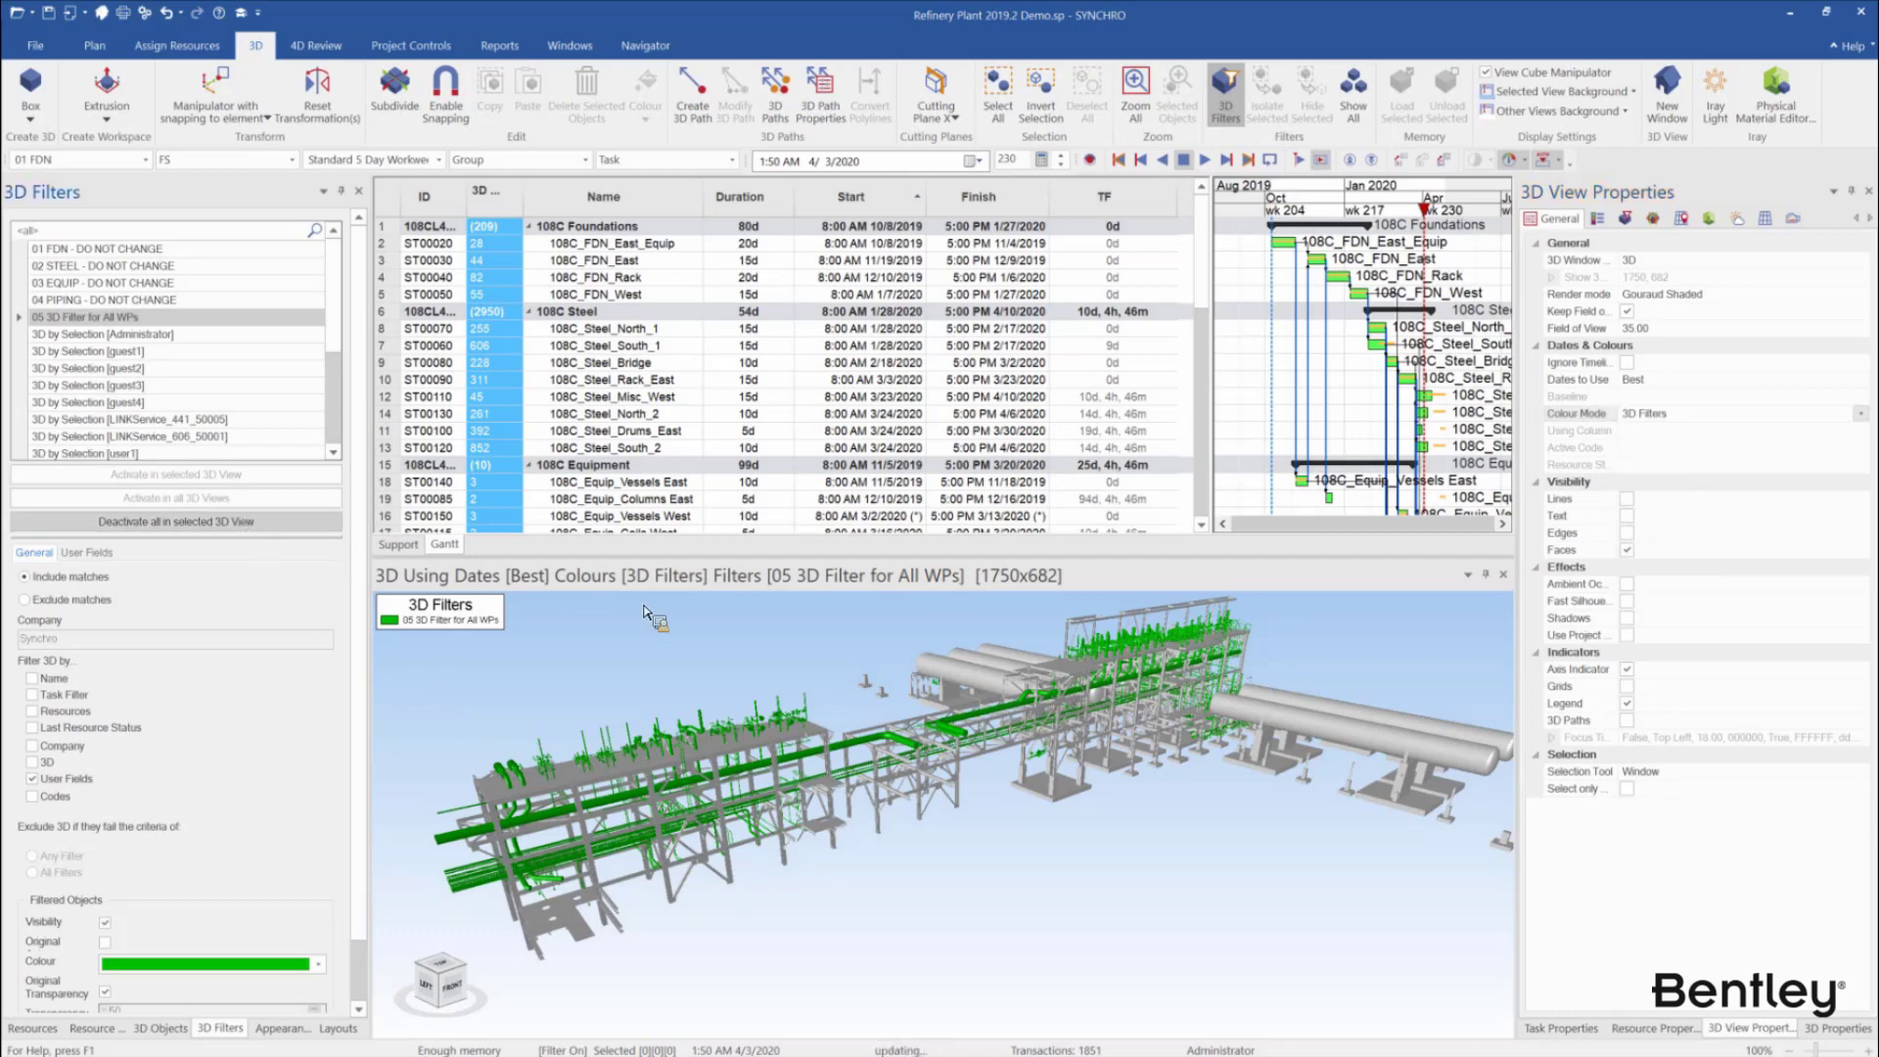
pyautogui.click(358, 192)
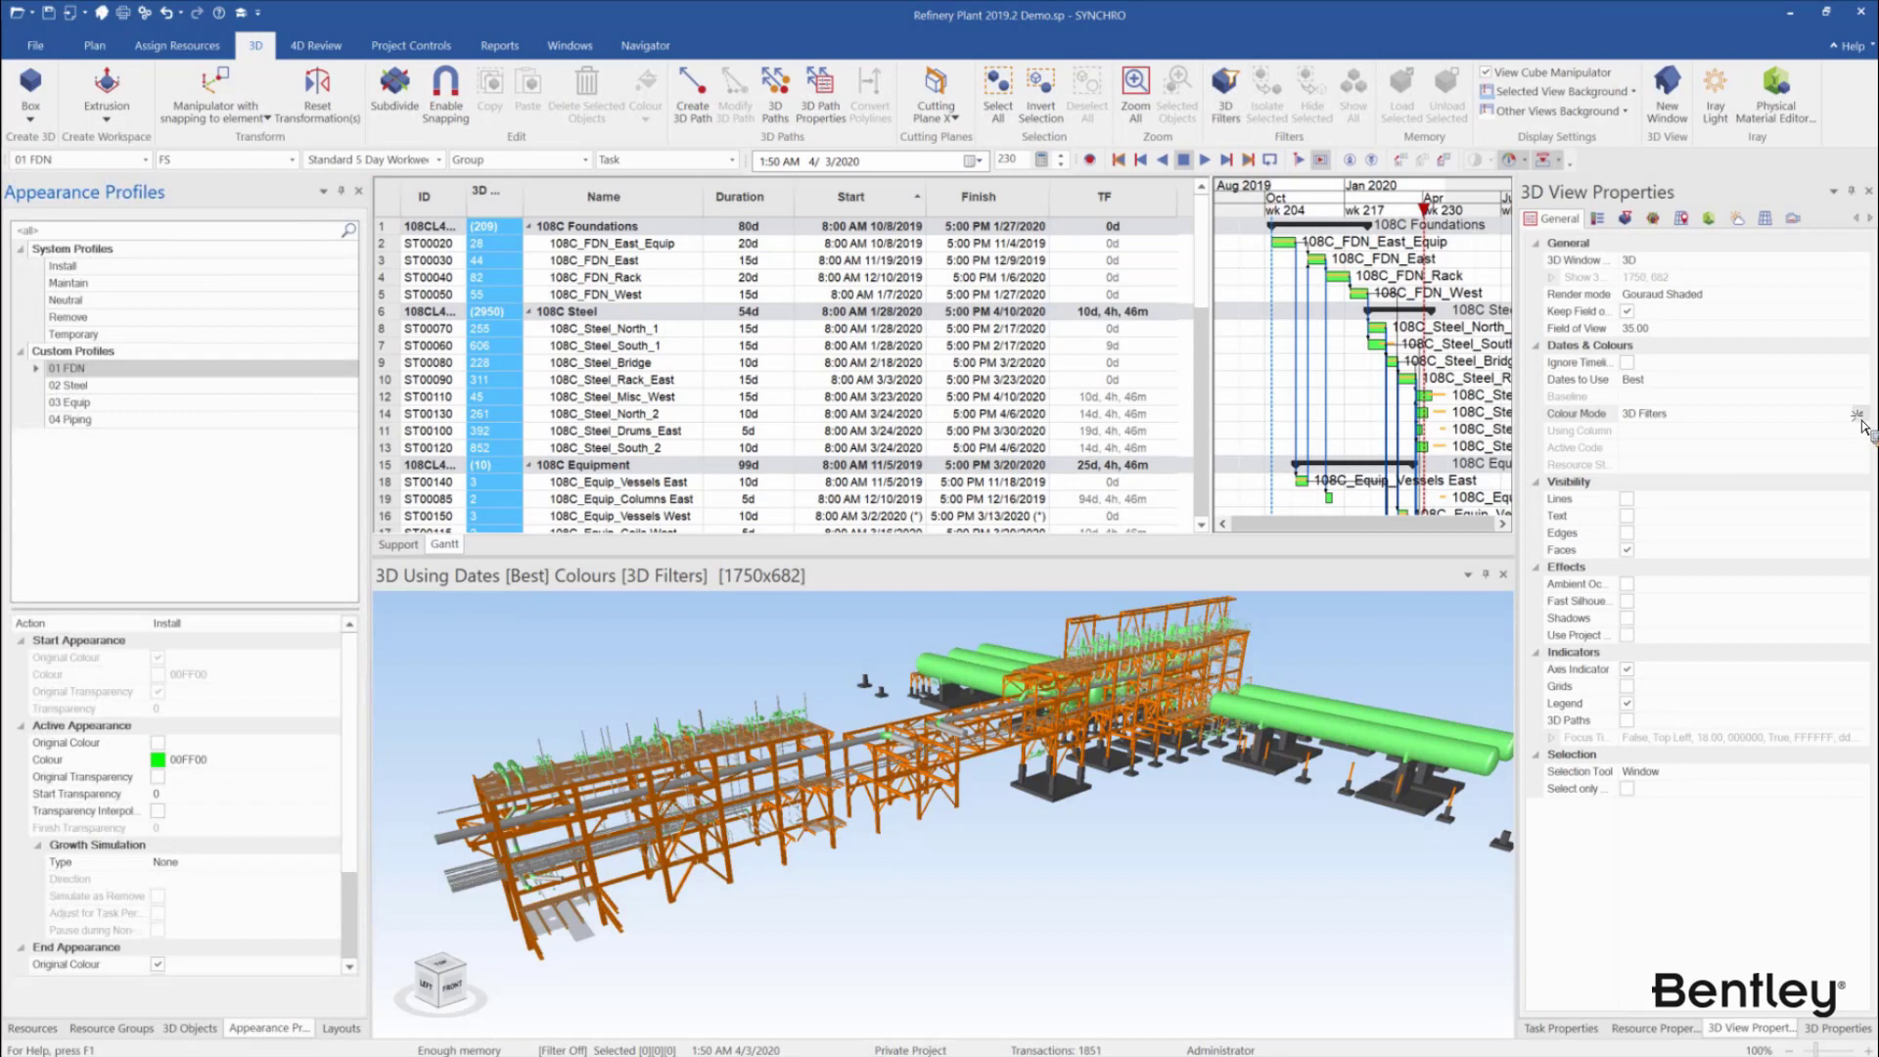
# Set the 3D view's colour mode to Original Colours and scrub the focus time through the schedule to 1:50 AM 4/3/2020
pyautogui.click(1861, 415)
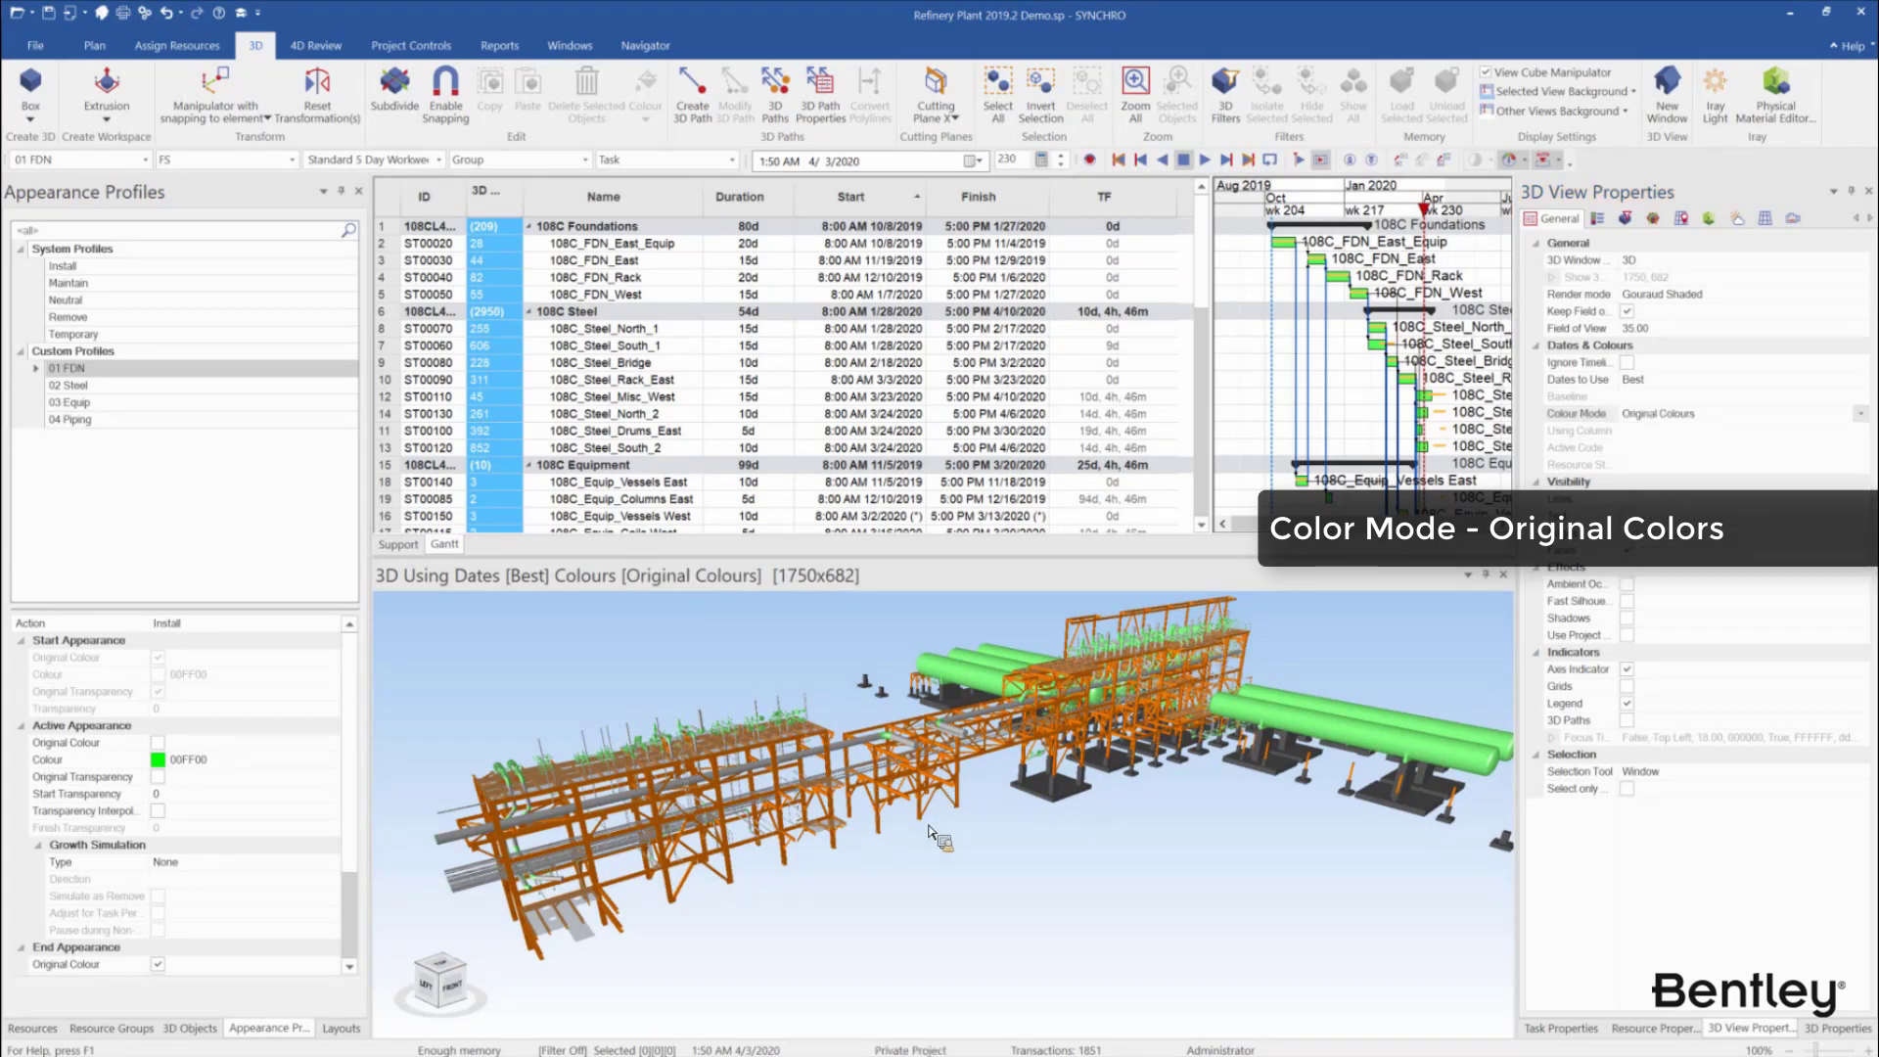
pyautogui.scroll(-2, 925, 834)
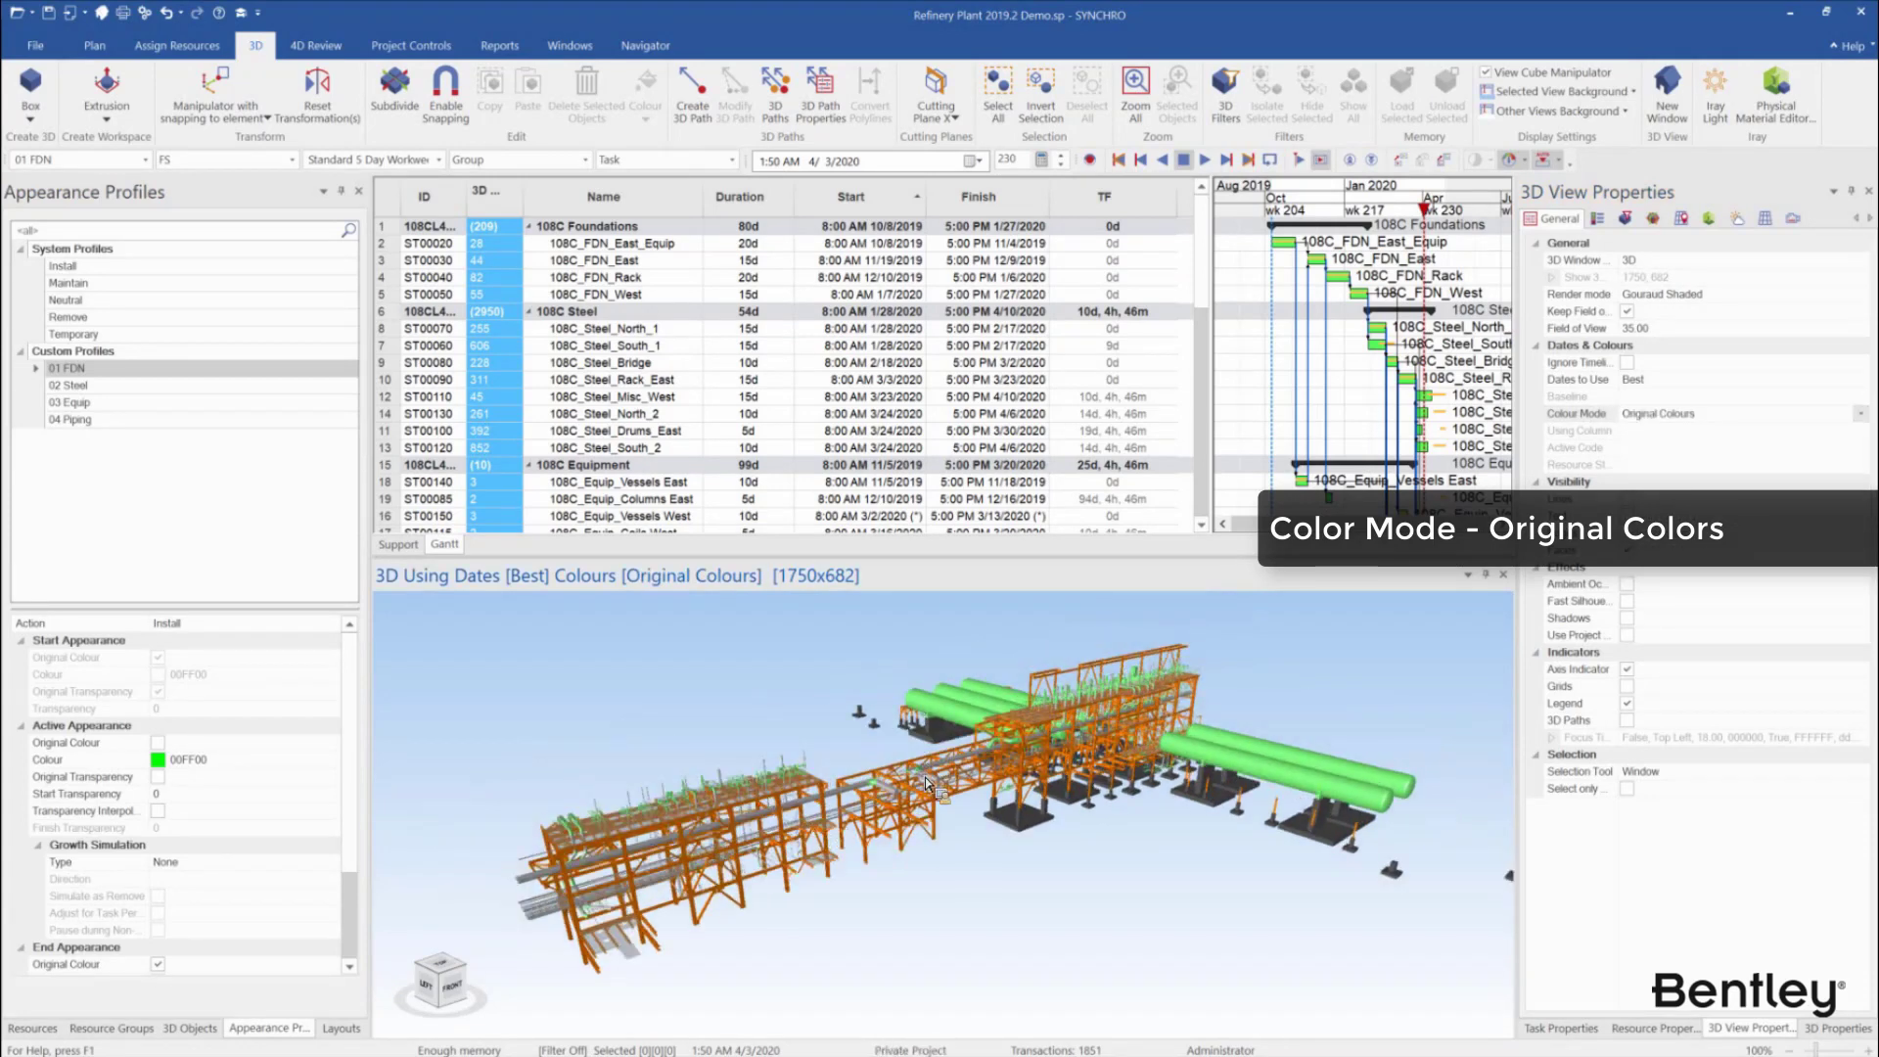
pyautogui.moveTo(925, 777); pyautogui.dragTo(925, 777, button='middle')
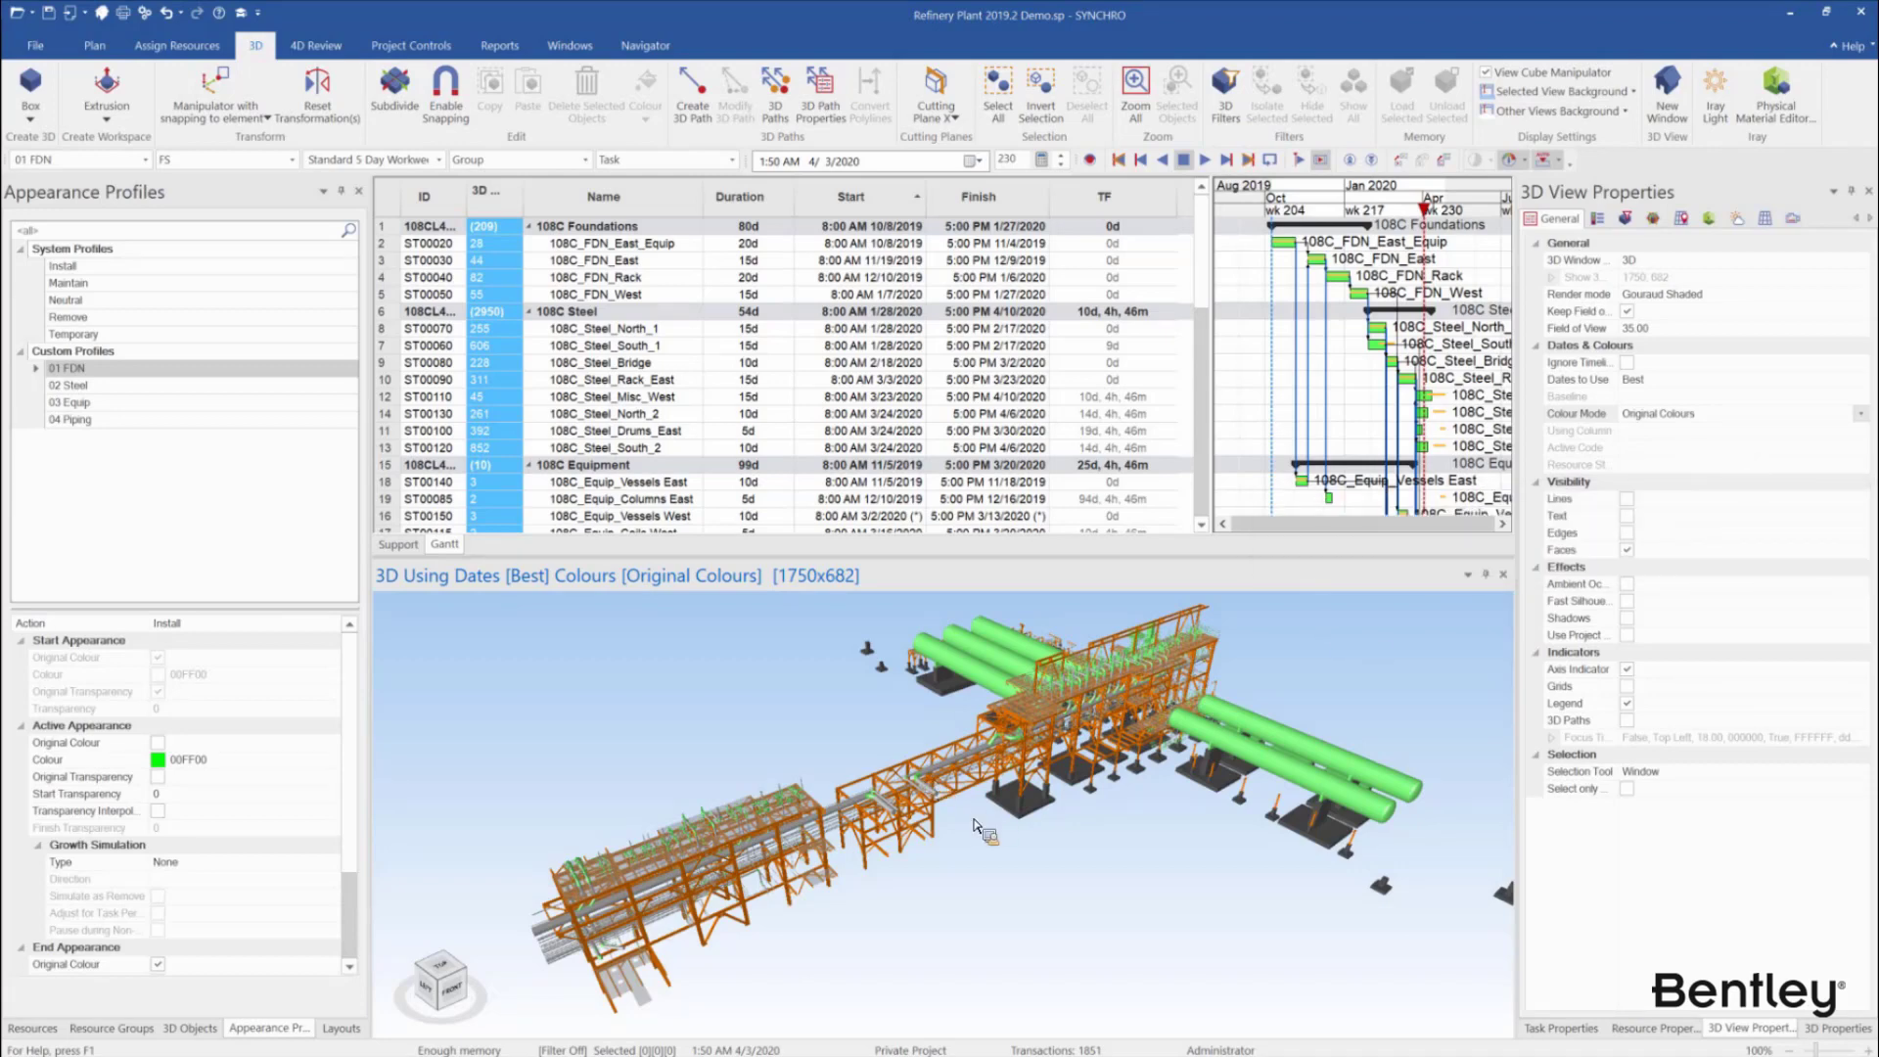
pyautogui.moveTo(974, 813); pyautogui.dragTo(957, 773, button='middle')
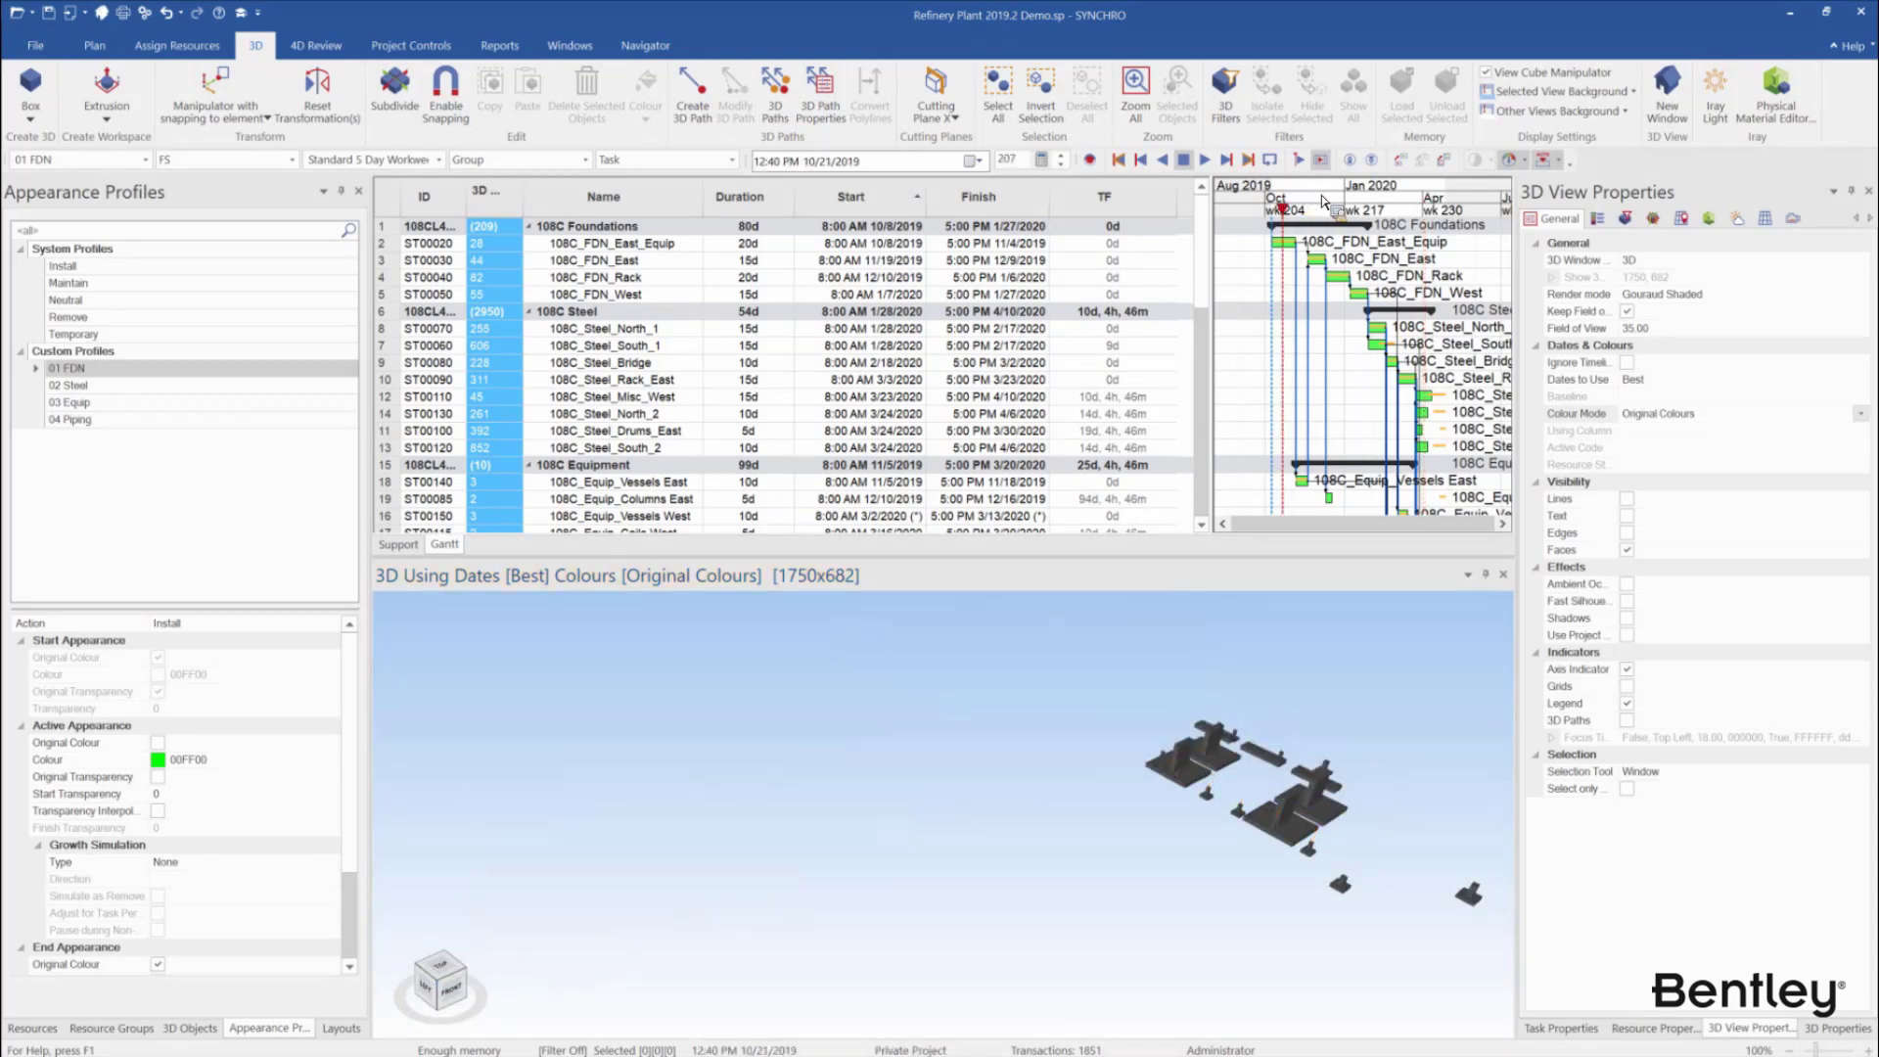
pyautogui.moveTo(1340, 201); pyautogui.dragTo(1445, 211)
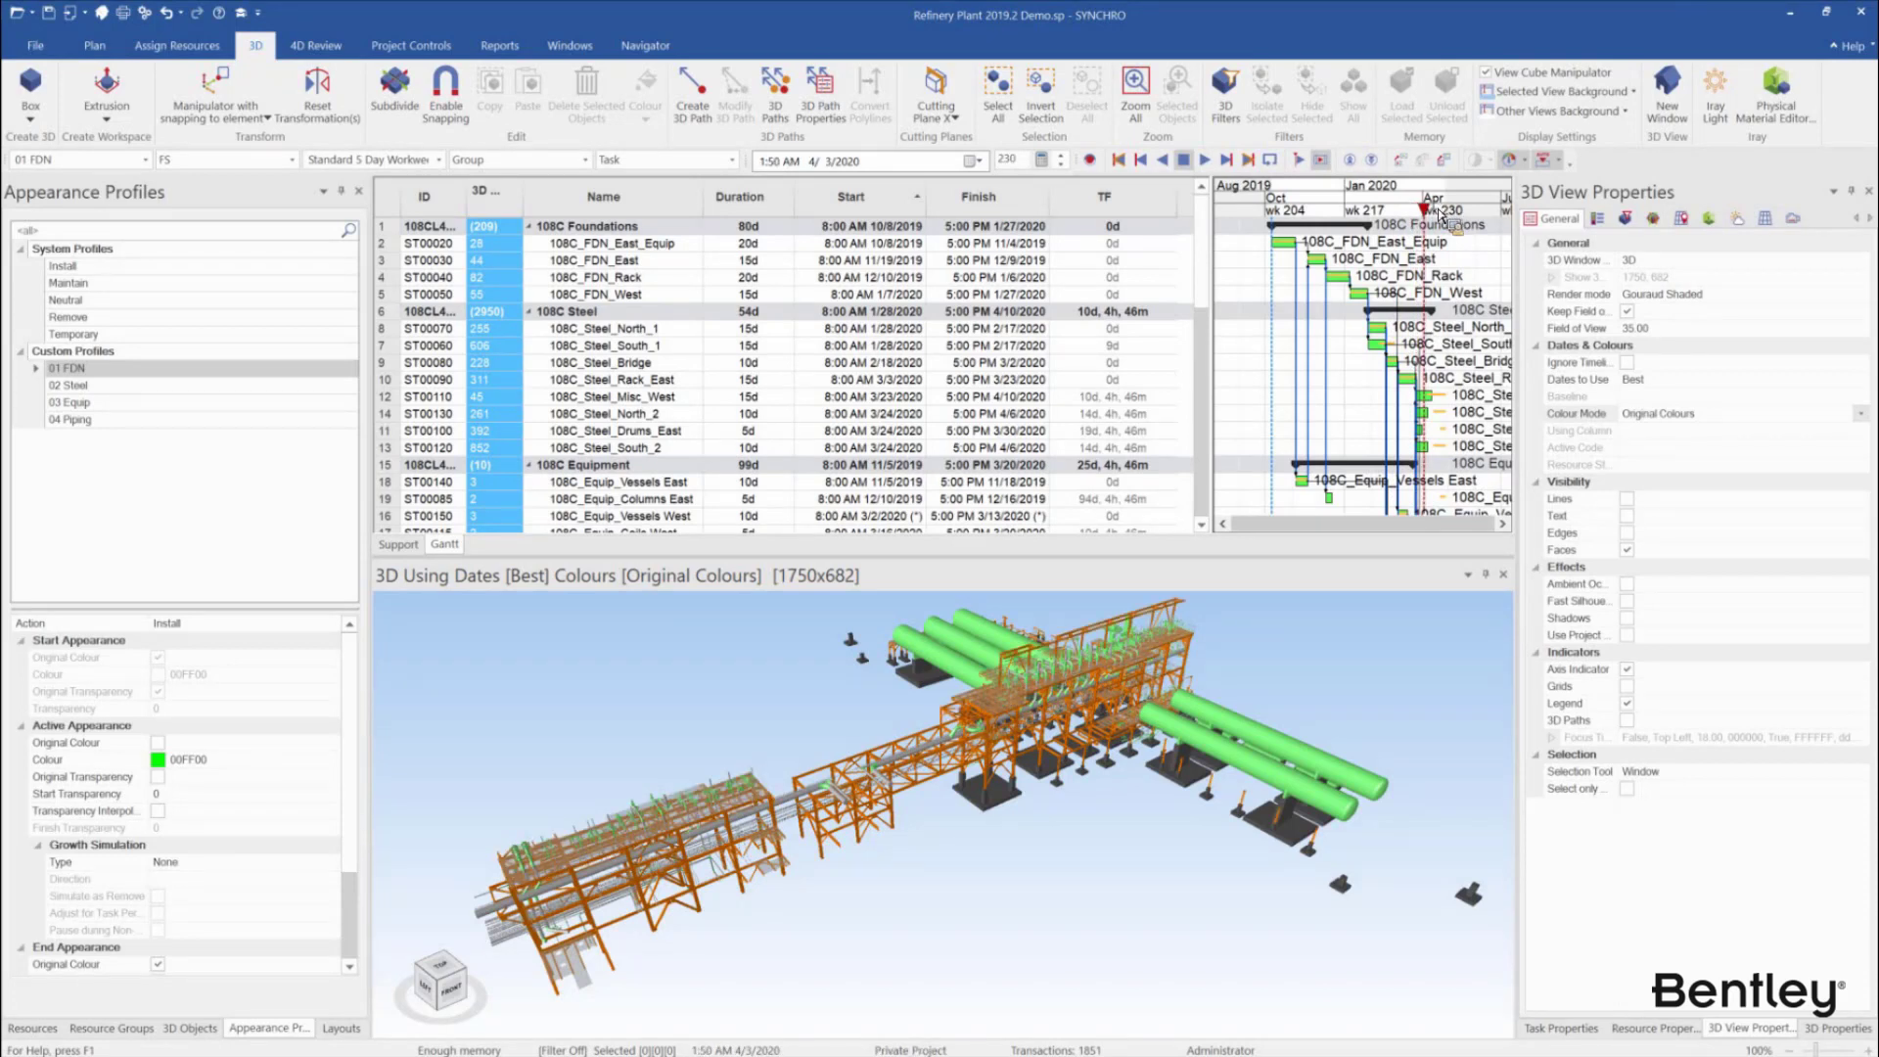
# Enlarge the 3D window upwards into the Gantt area and close the Appearance Profiles panel
pyautogui.click(1861, 418)
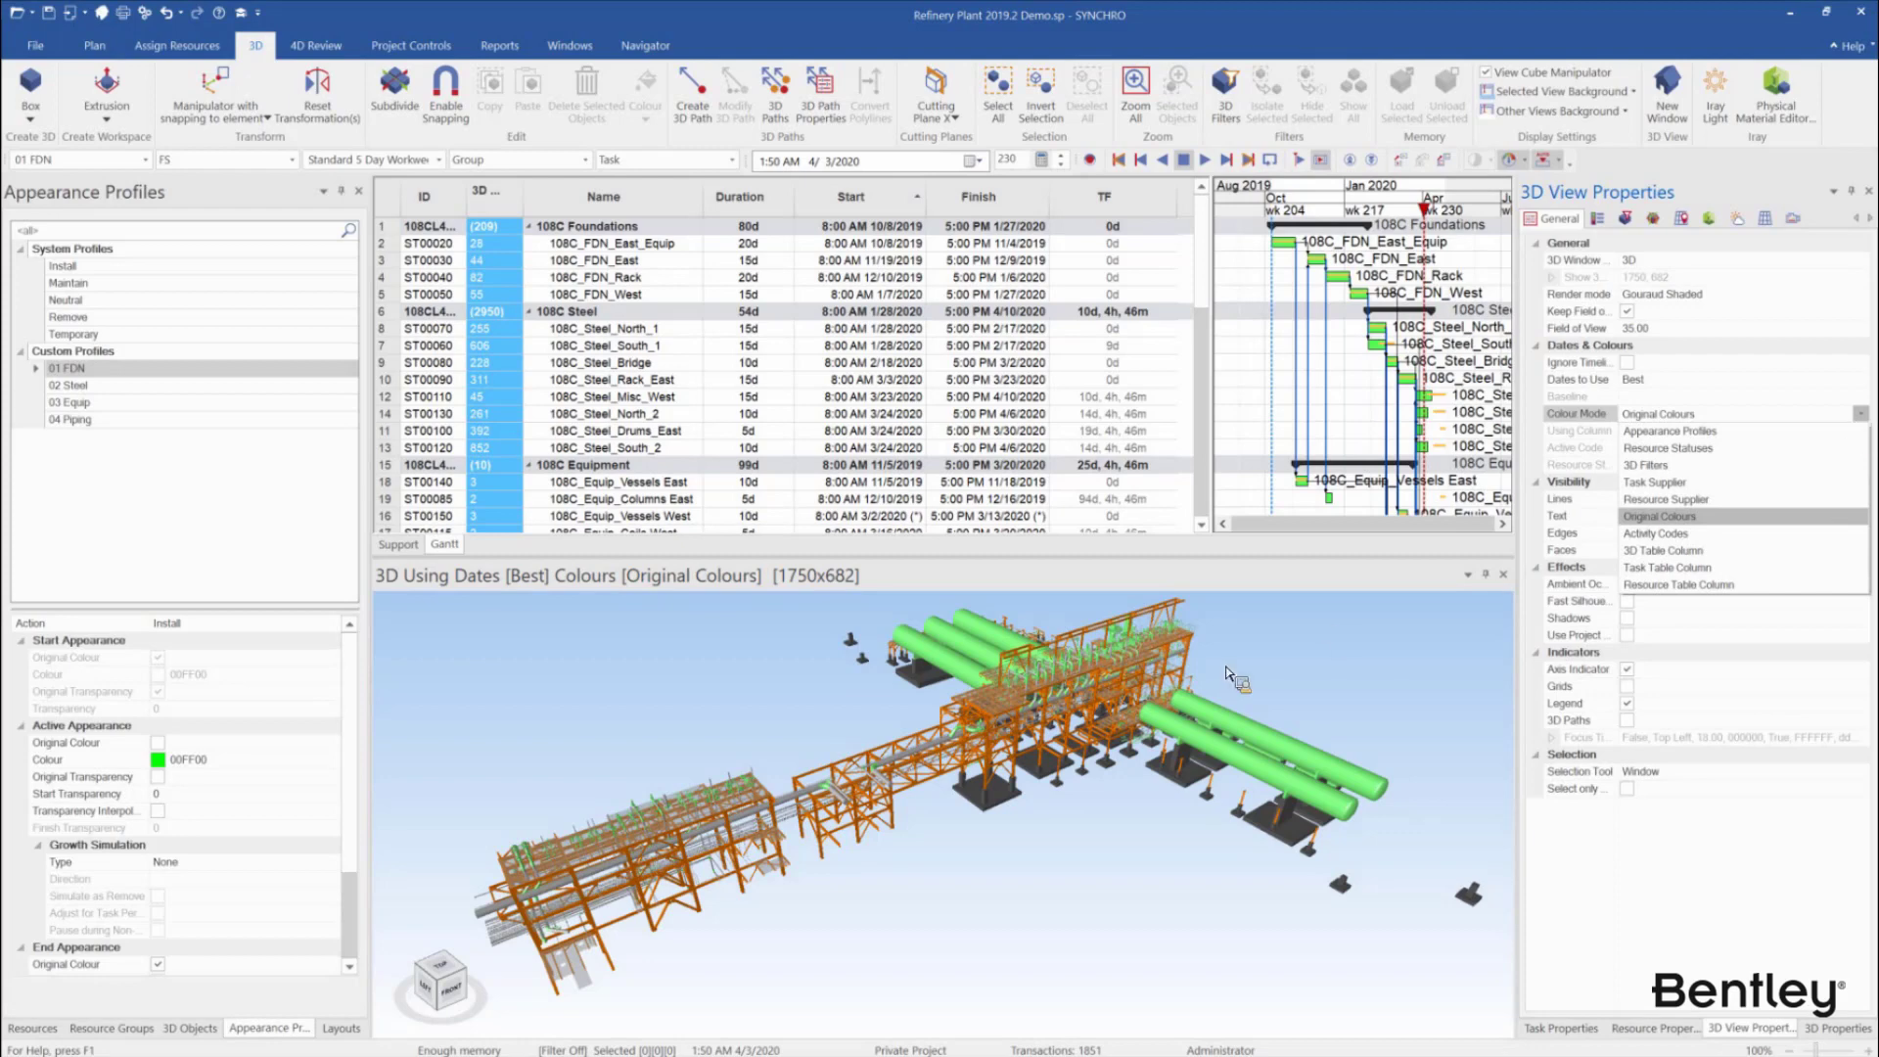
pyautogui.moveTo(979, 561); pyautogui.dragTo(981, 468)
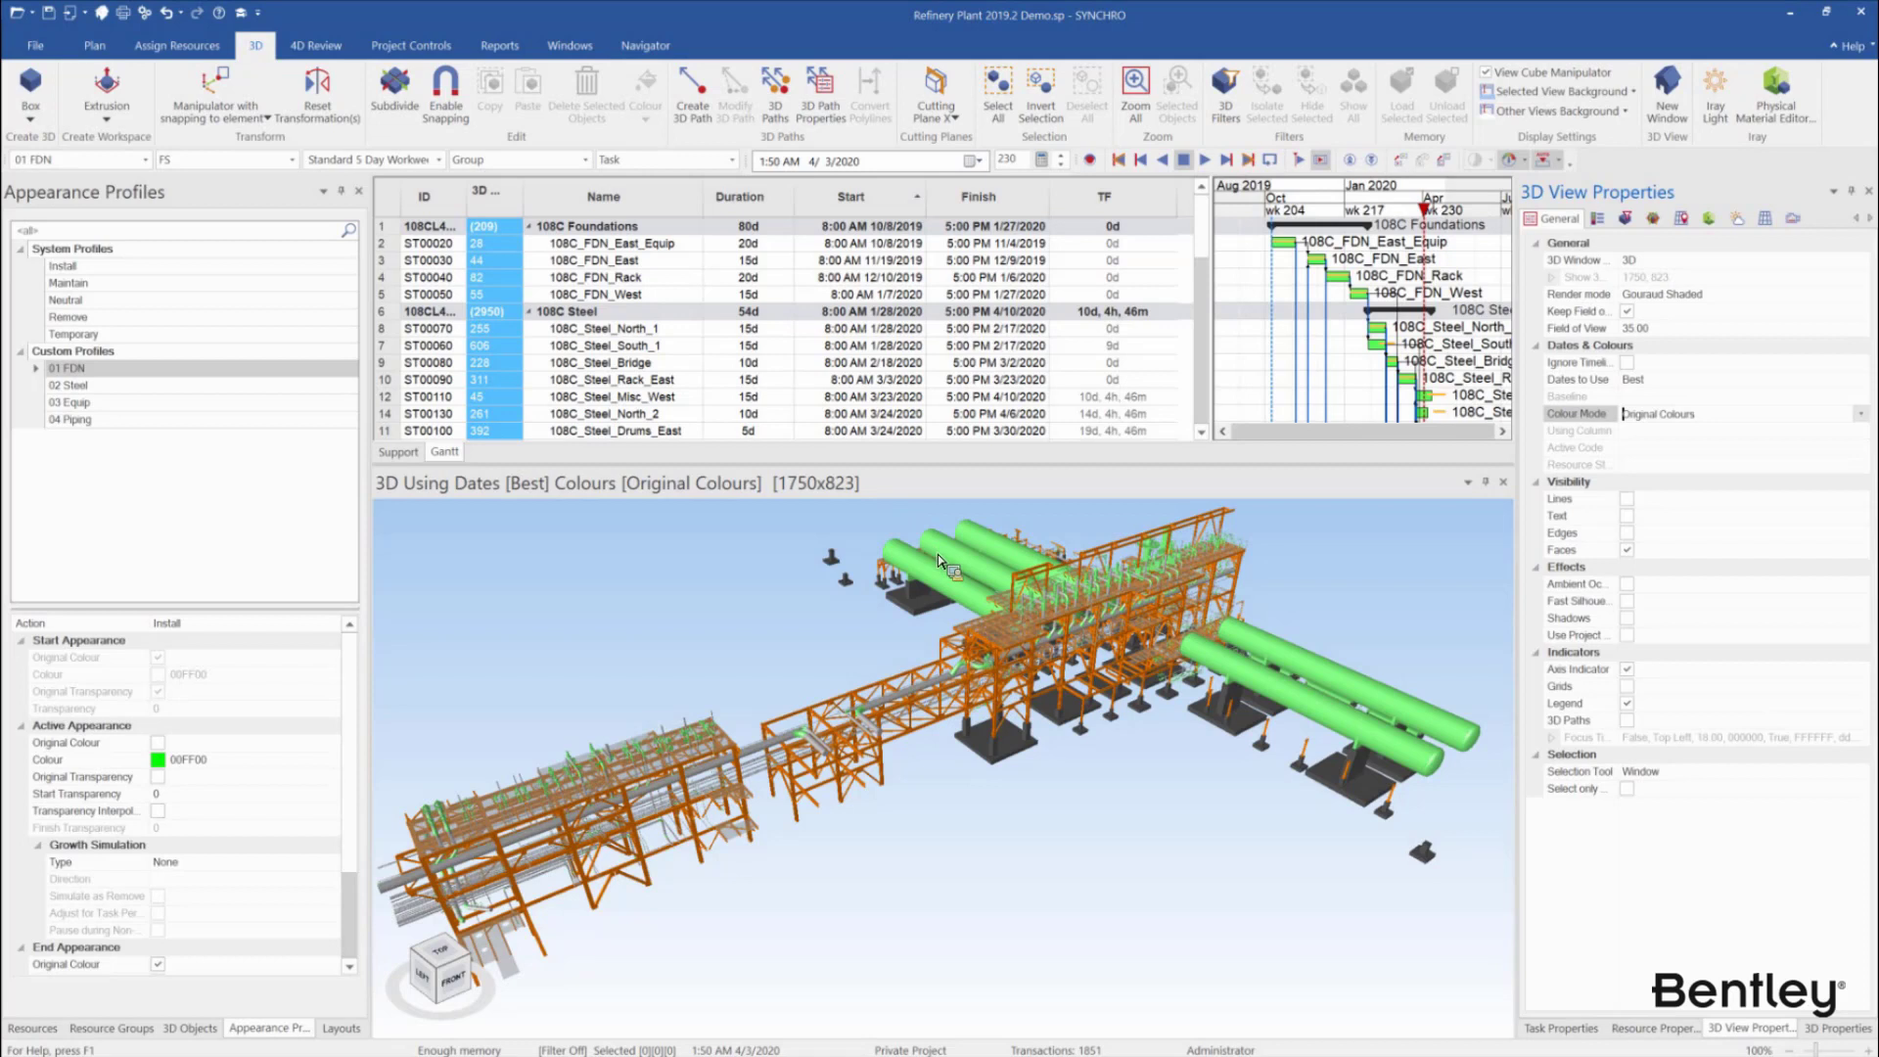
pyautogui.click(367, 196)
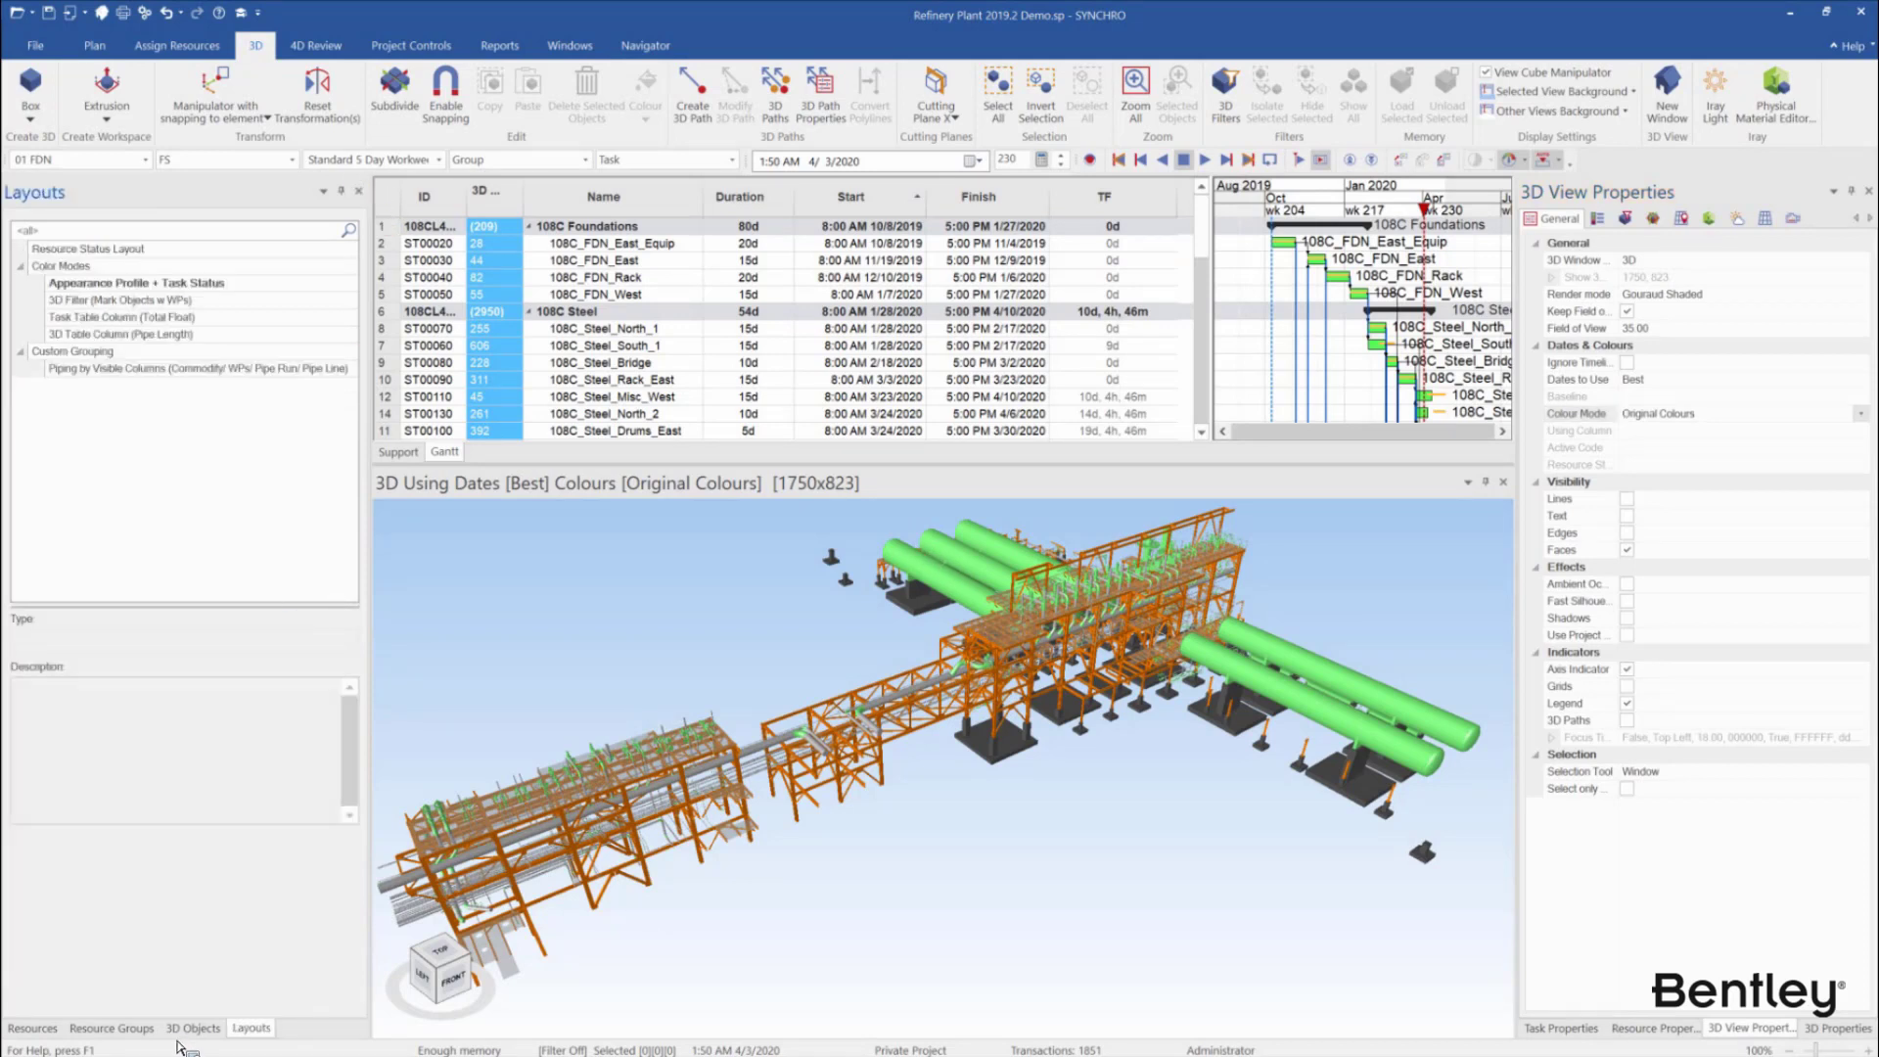
# Display the project's activity codes list and reduce the 3D window's height to enlarge the Gantt area
pyautogui.click(95, 46)
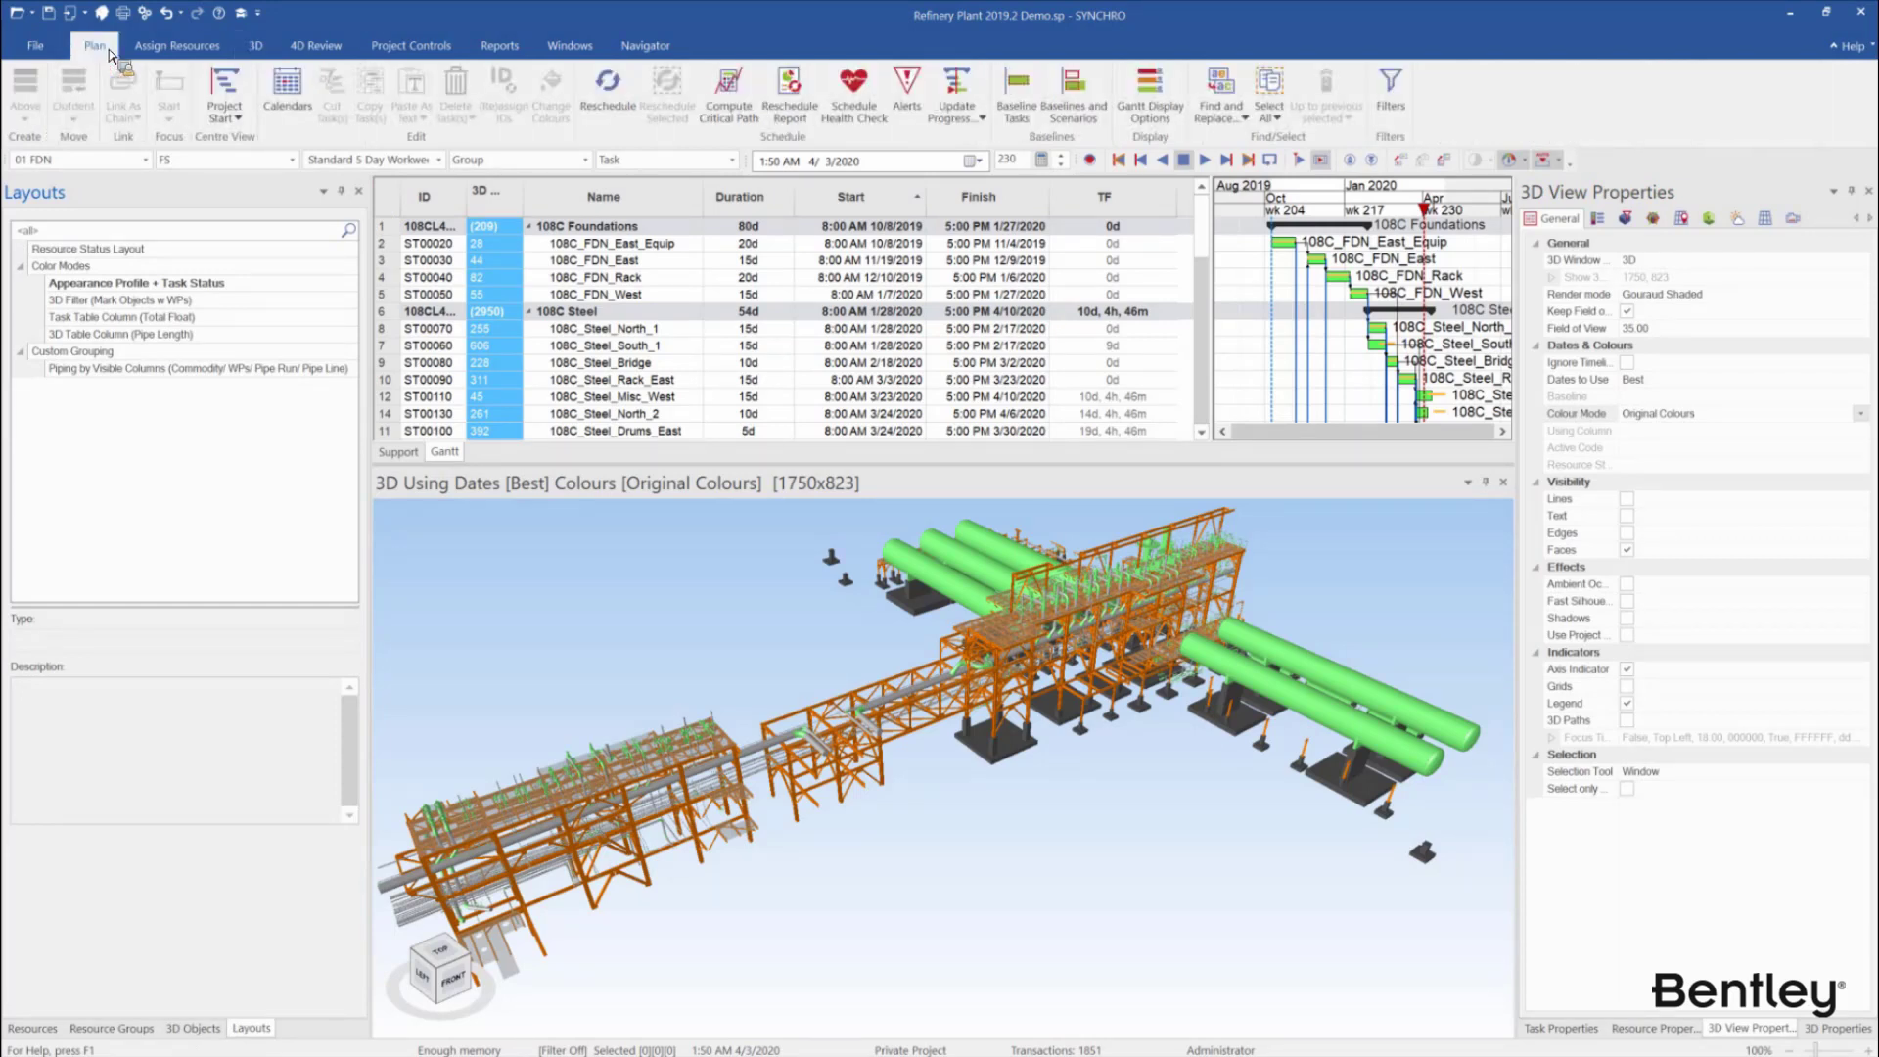
pyautogui.click(647, 46)
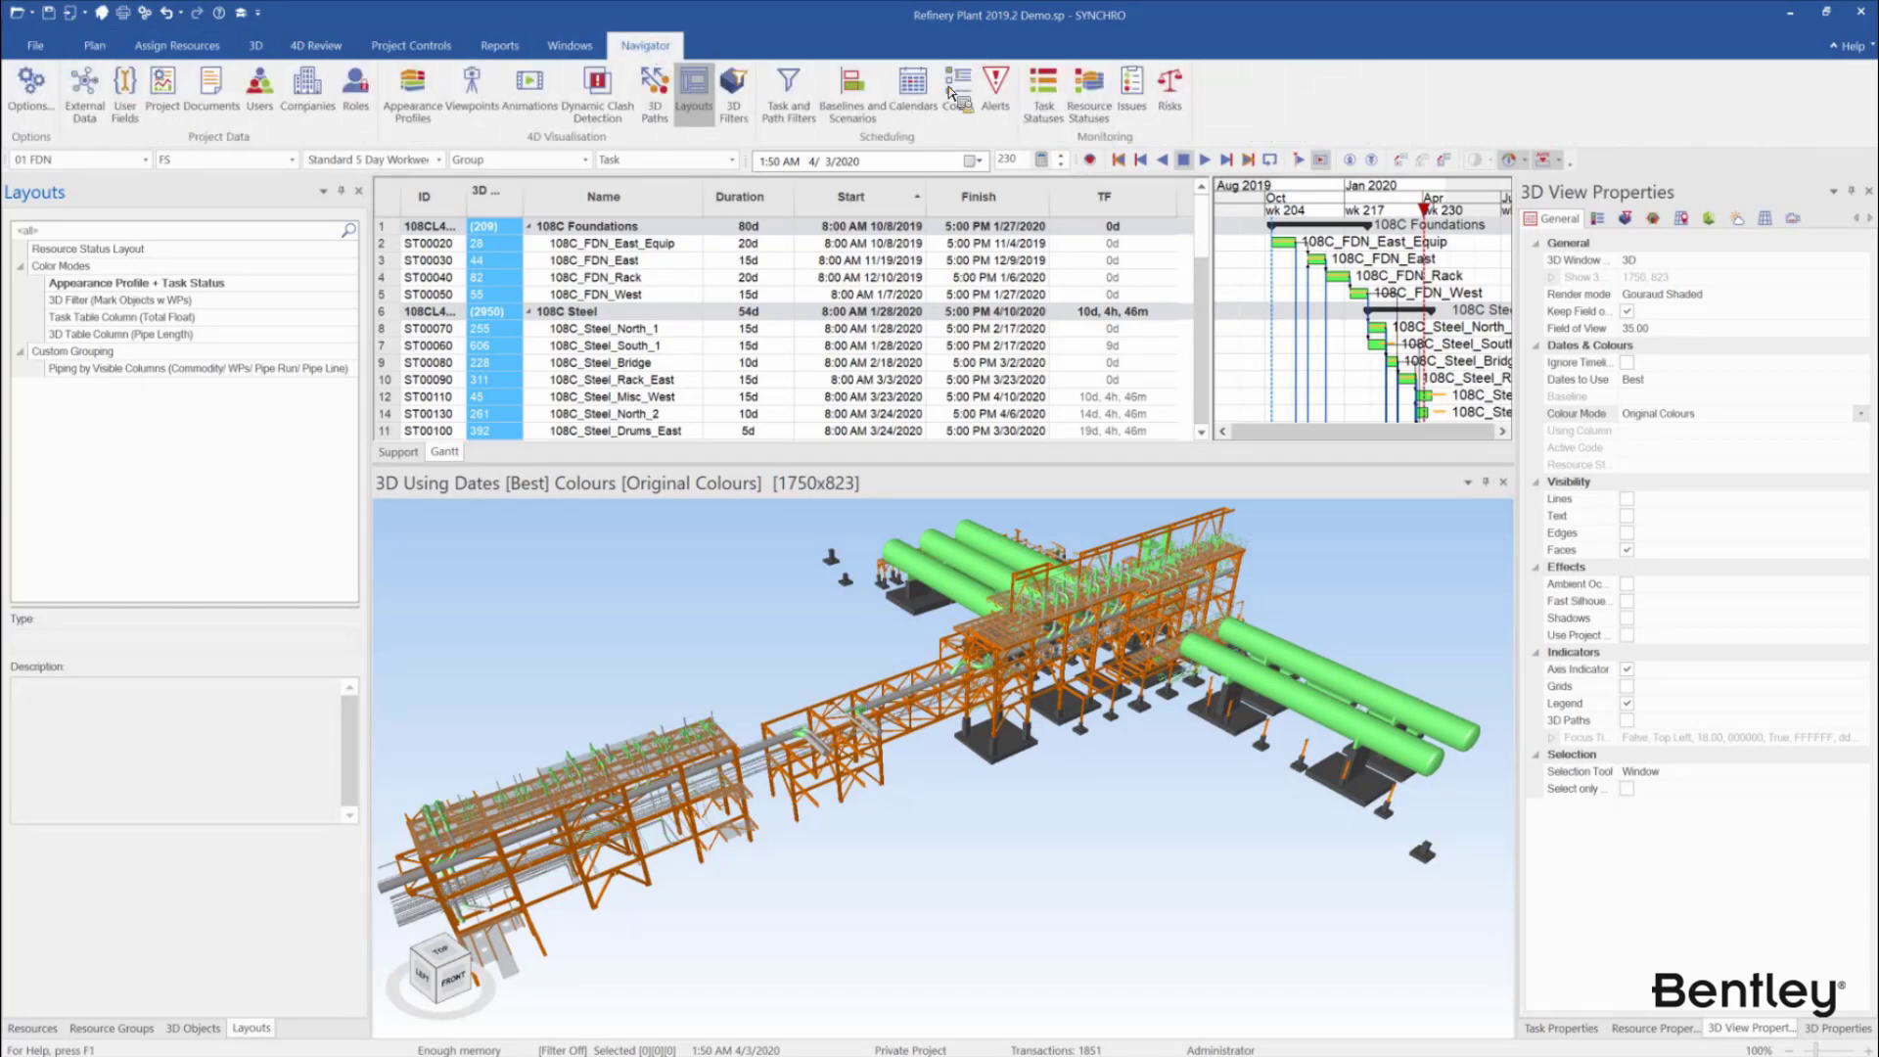
pyautogui.click(961, 96)
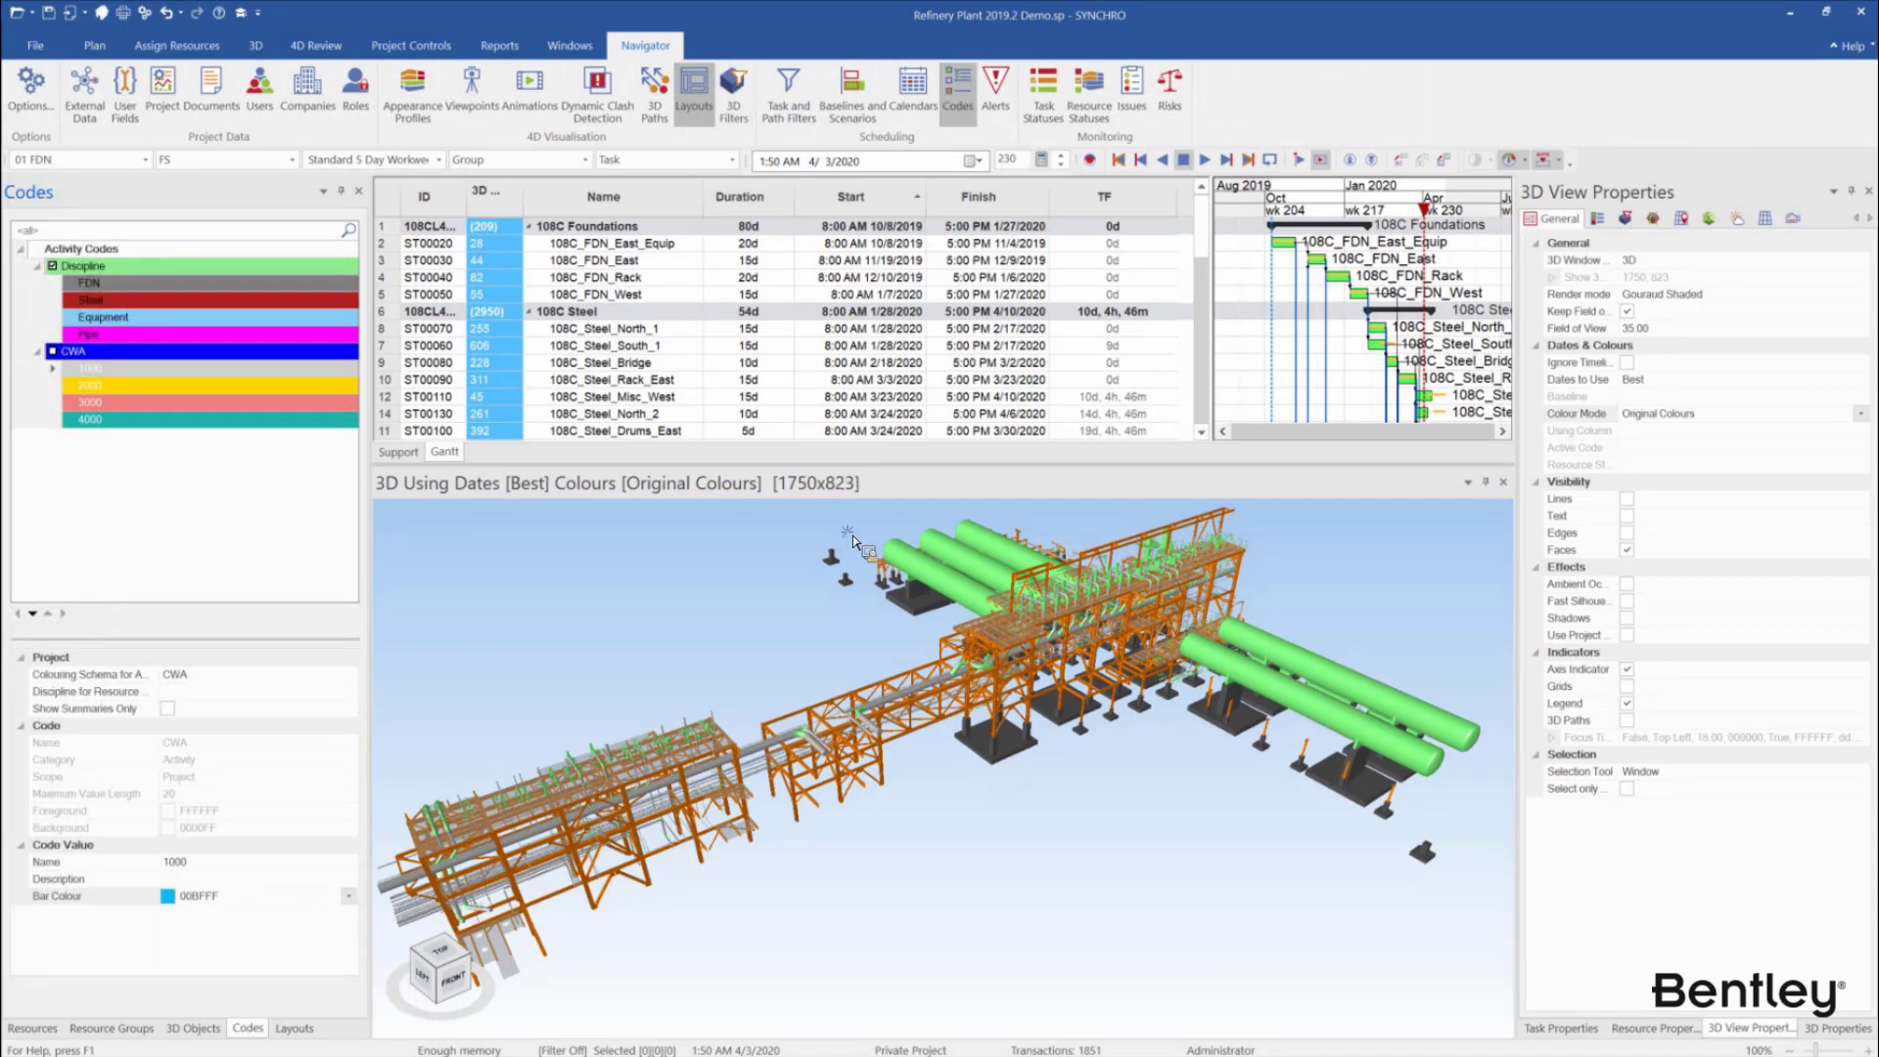
pyautogui.moveTo(853, 466); pyautogui.dragTo(853, 534)
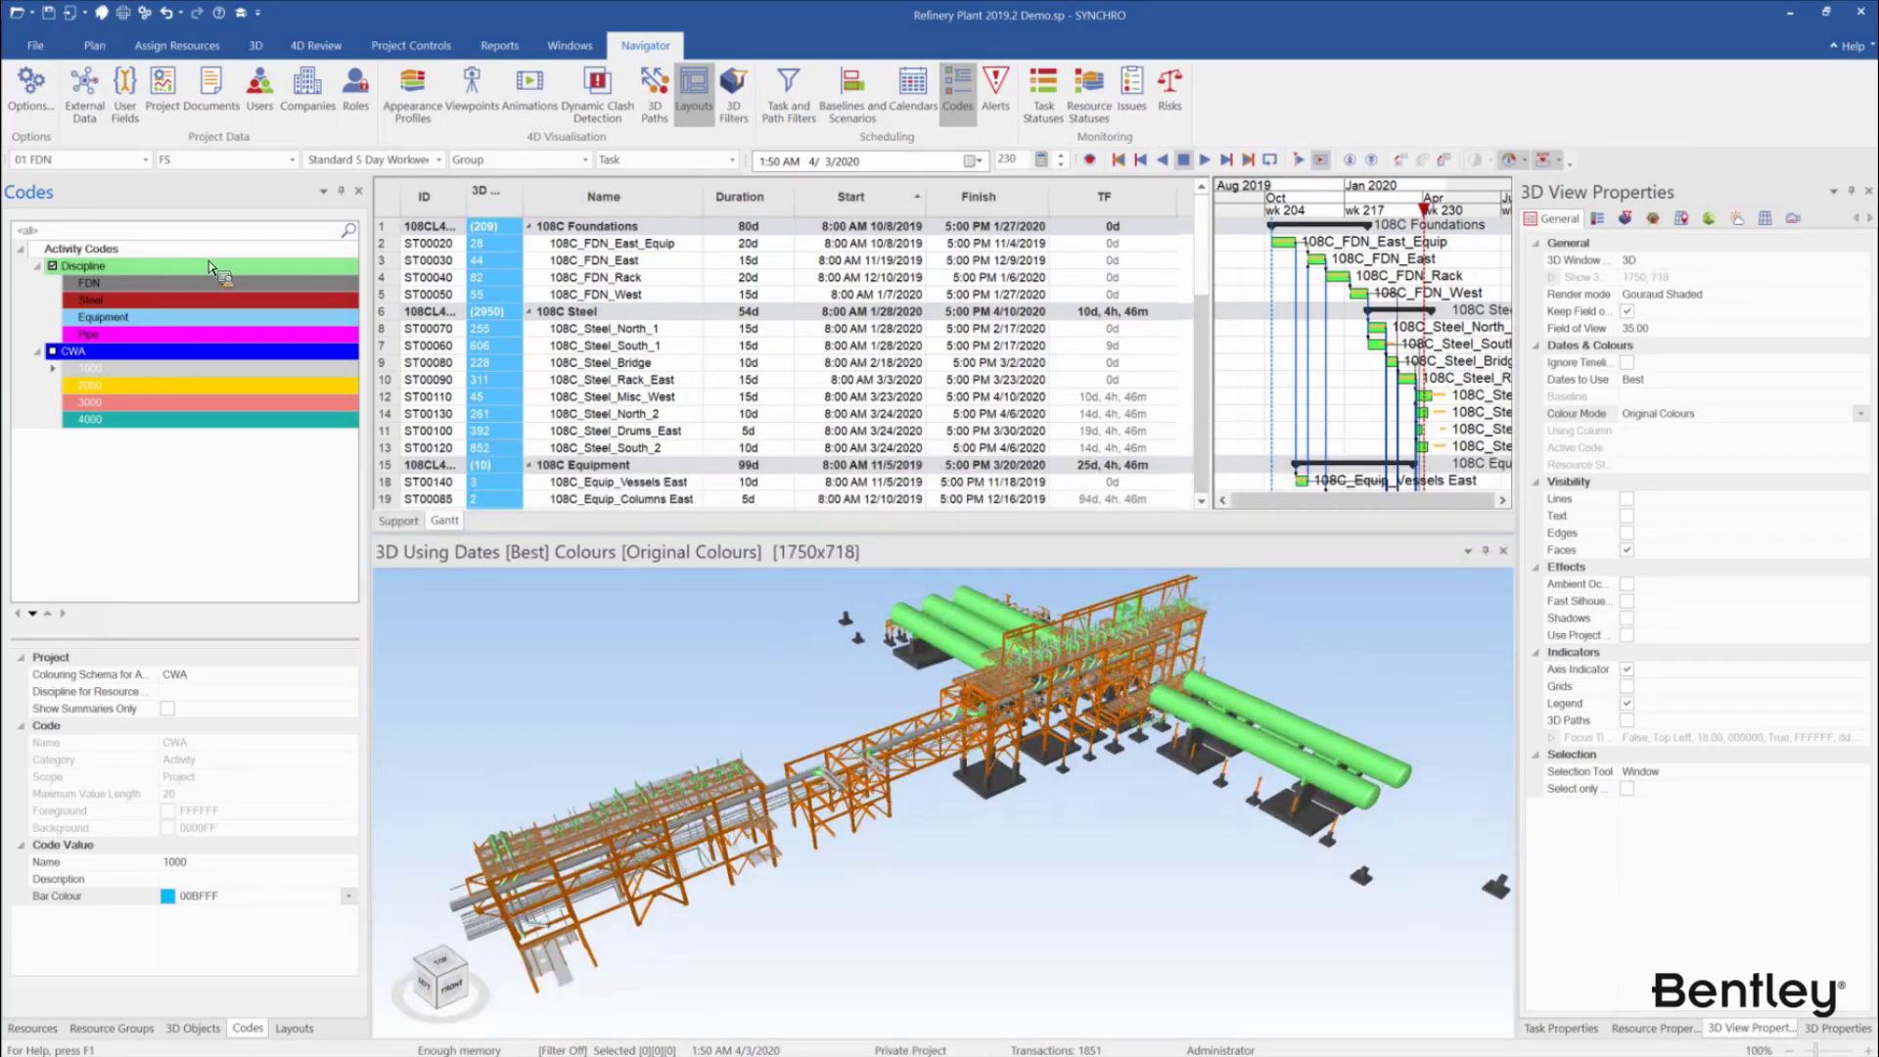
# Set the 3D view's colour mode to Activity Codes
pyautogui.click(1862, 414)
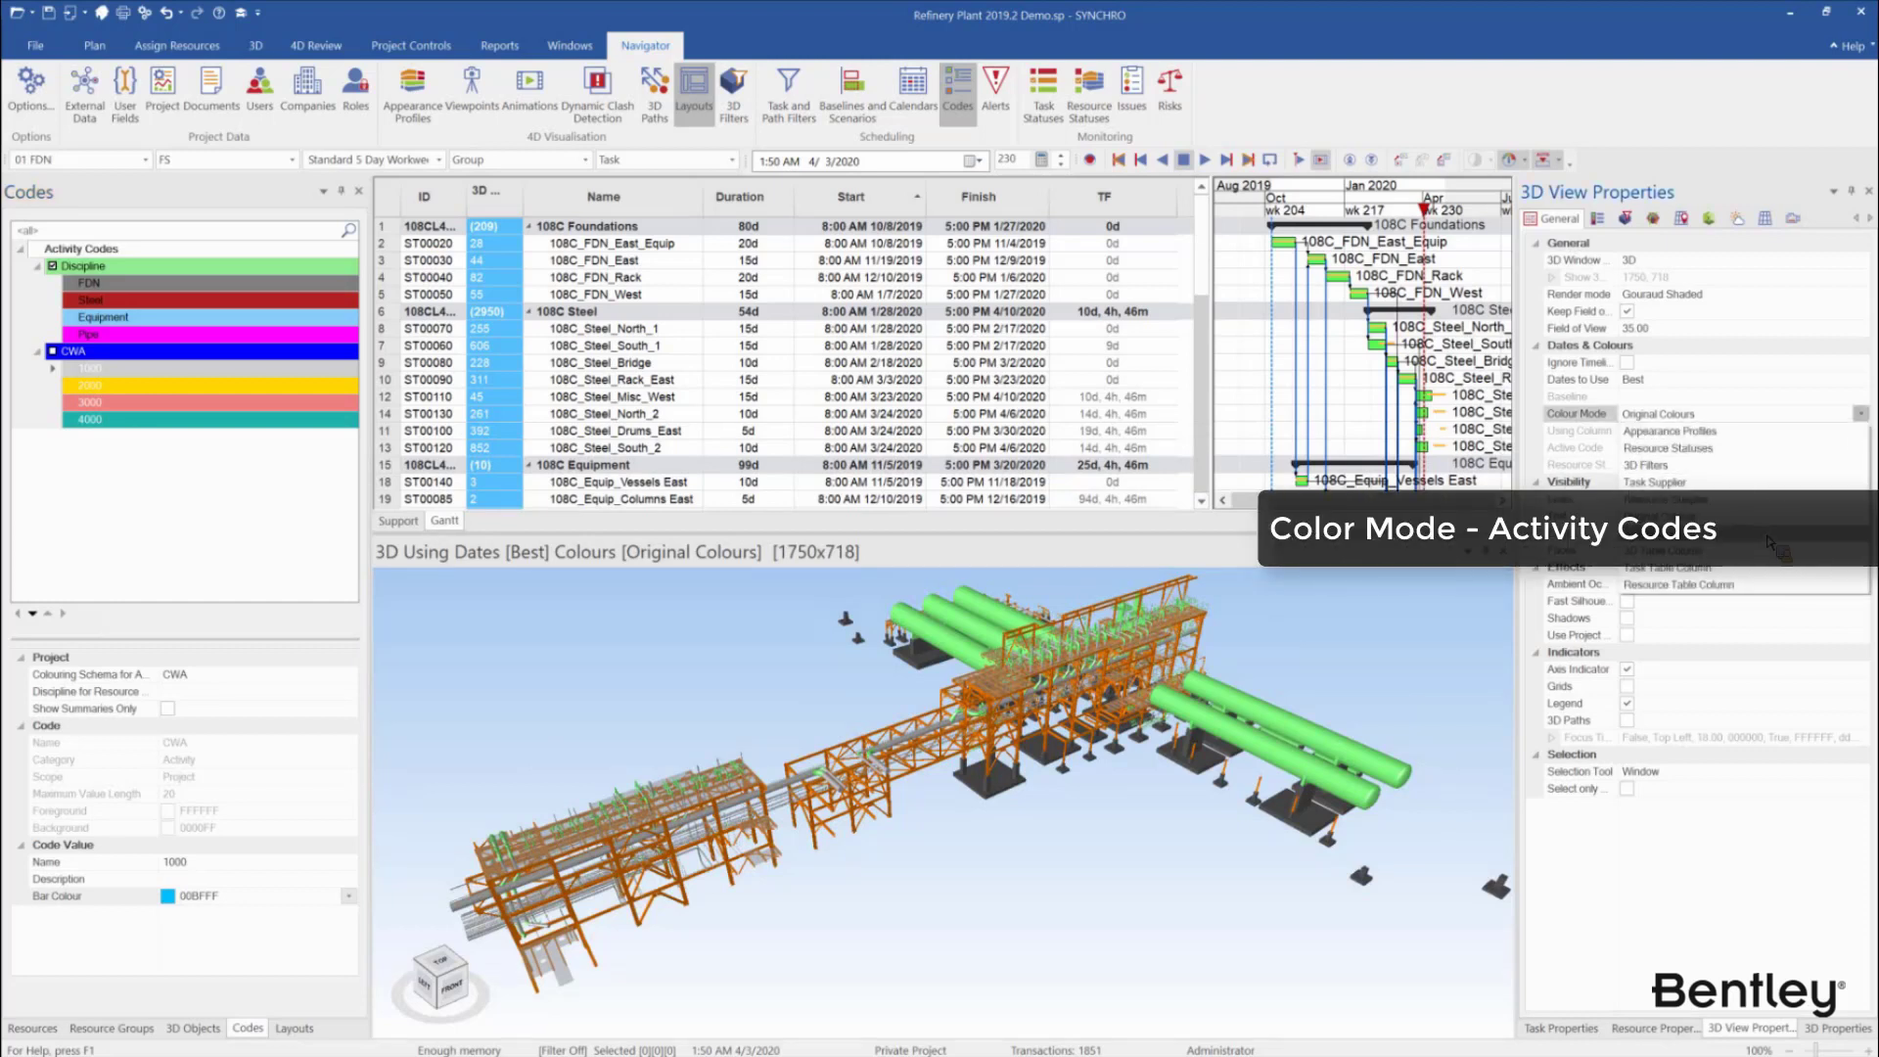
pyautogui.click(1646, 533)
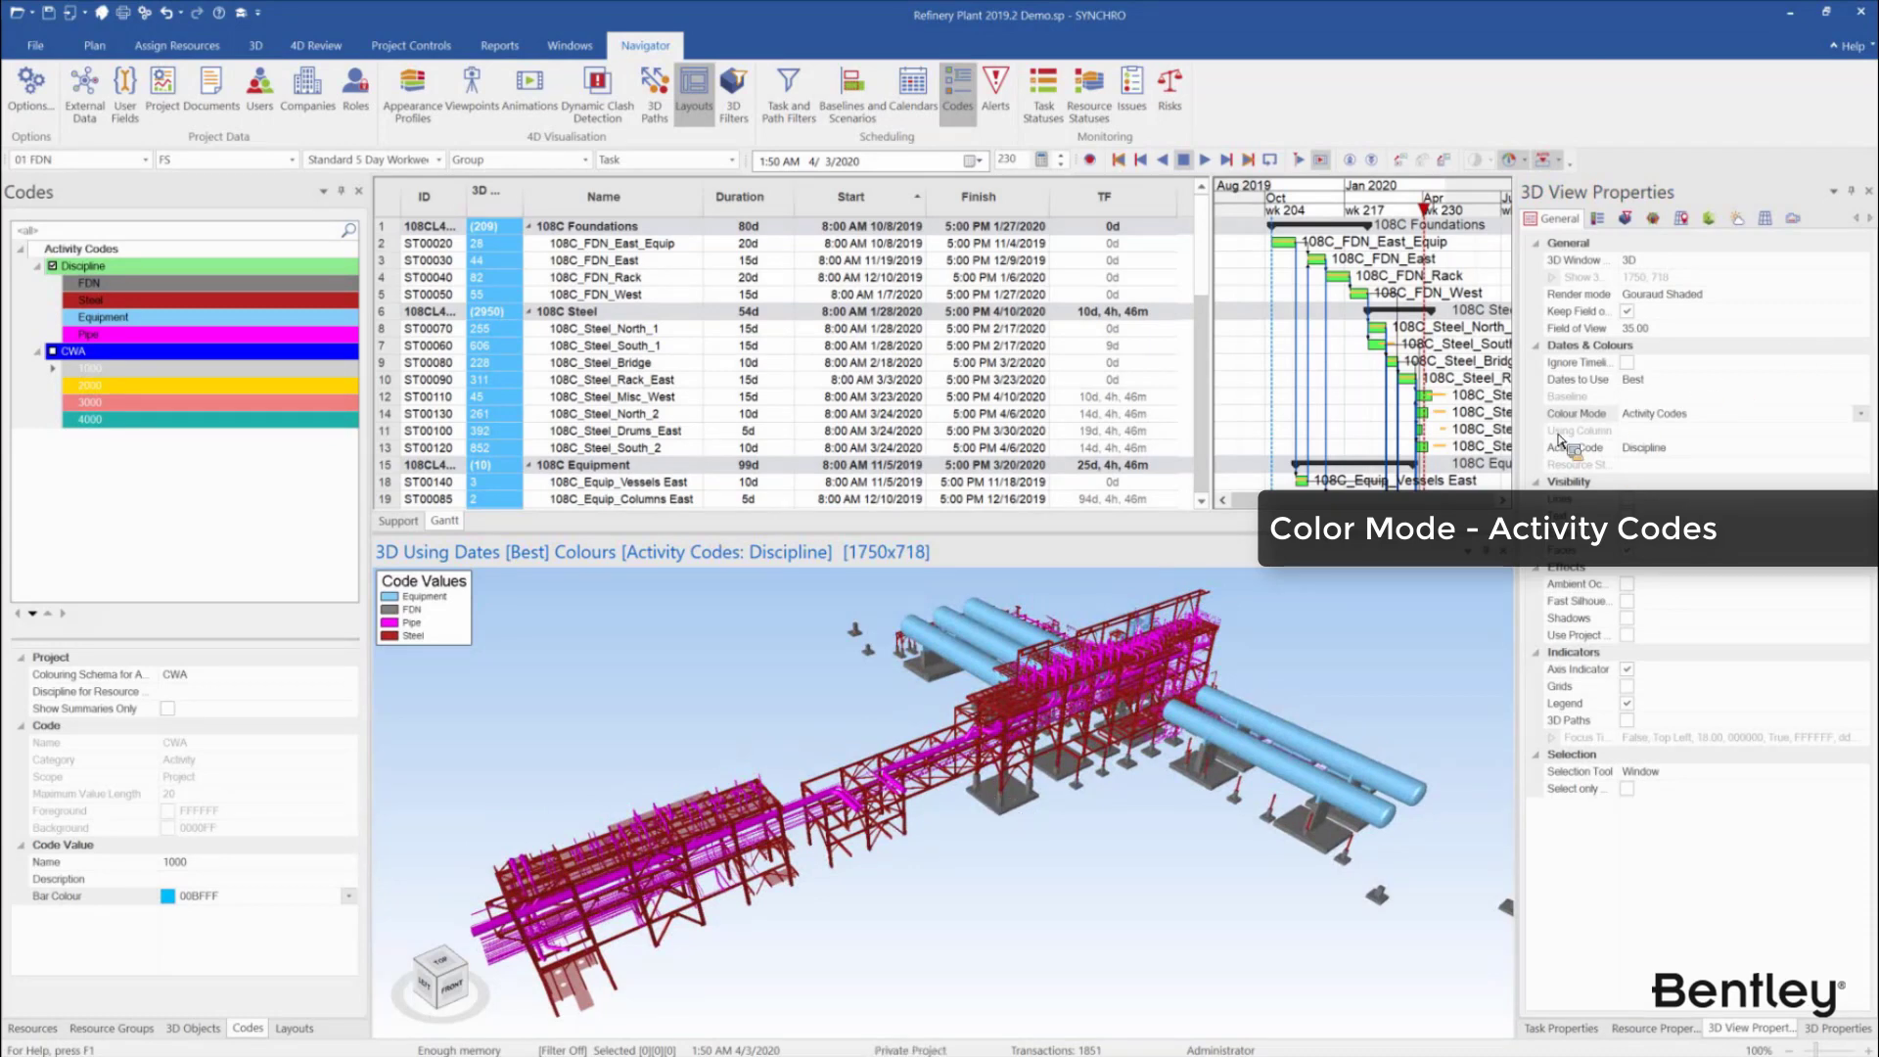
pyautogui.click(1862, 415)
pyautogui.click(1666, 534)
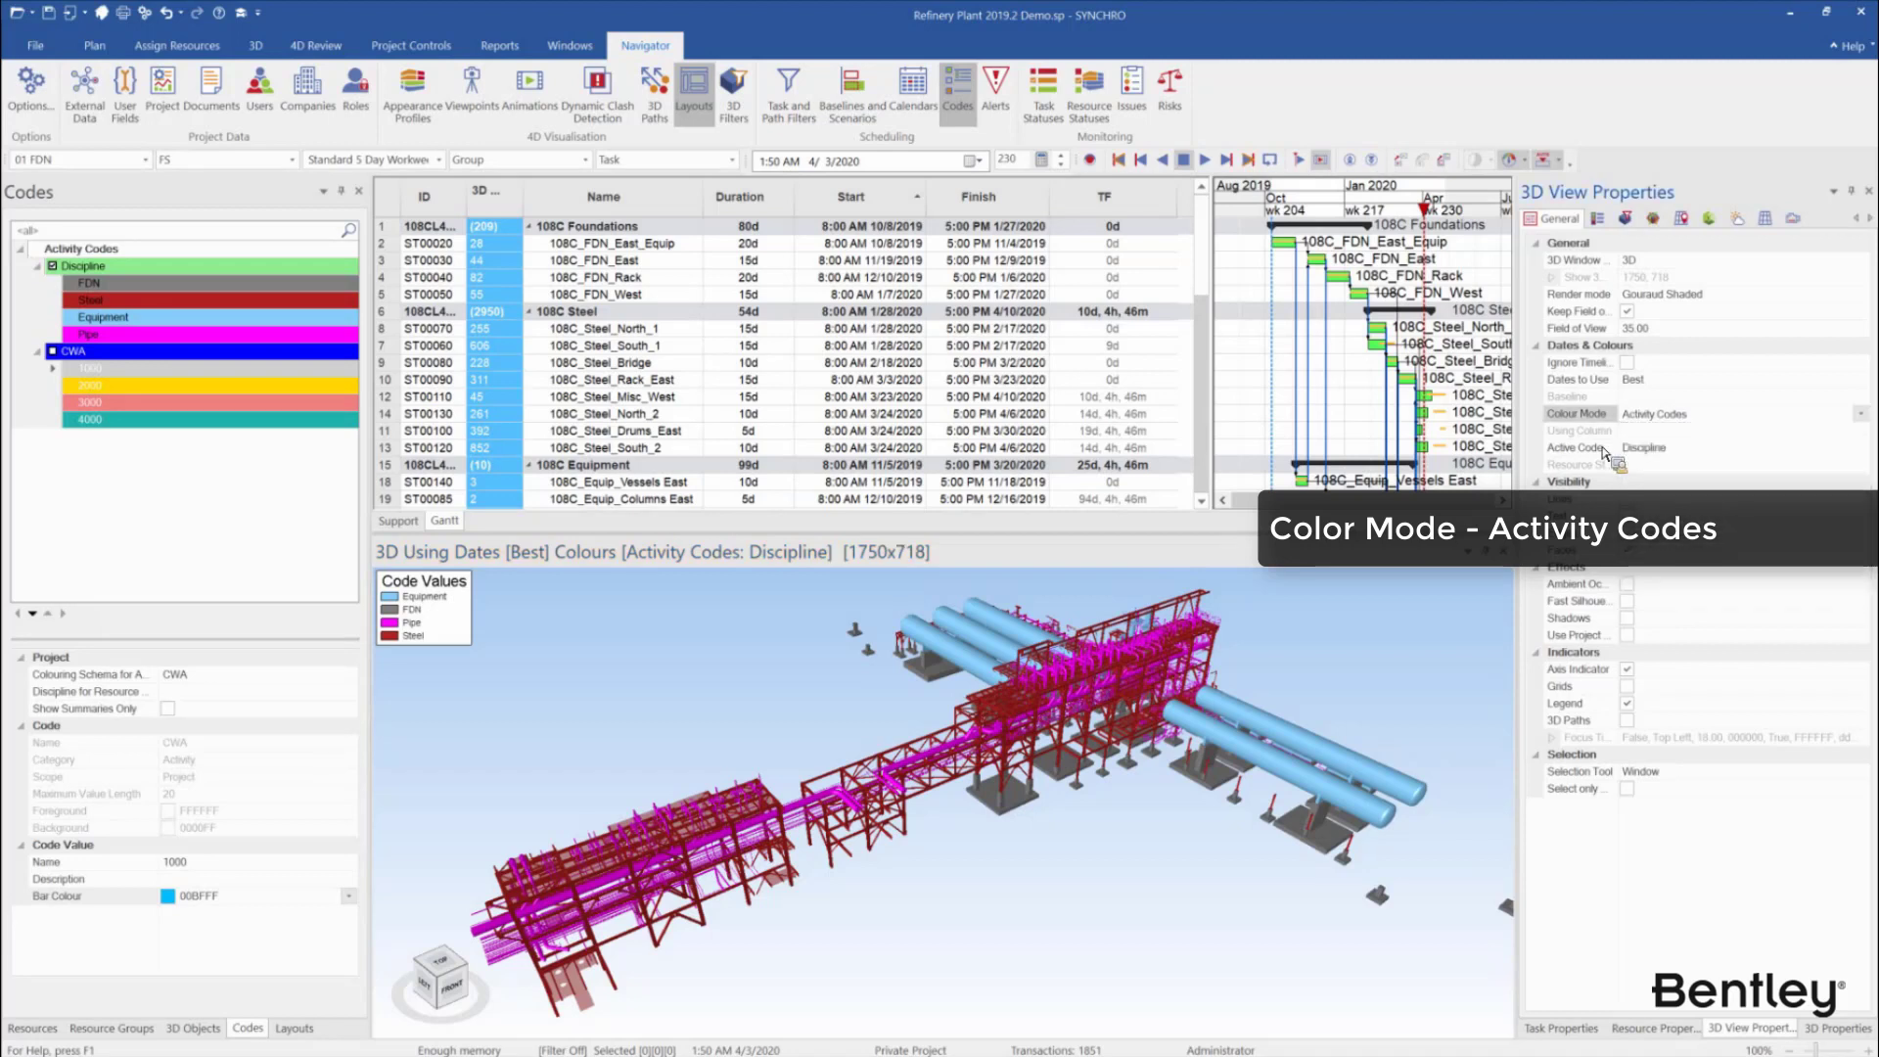
# Change the 3D view's active code to CWA and make the Codes panel slightly narrower
pyautogui.click(1863, 450)
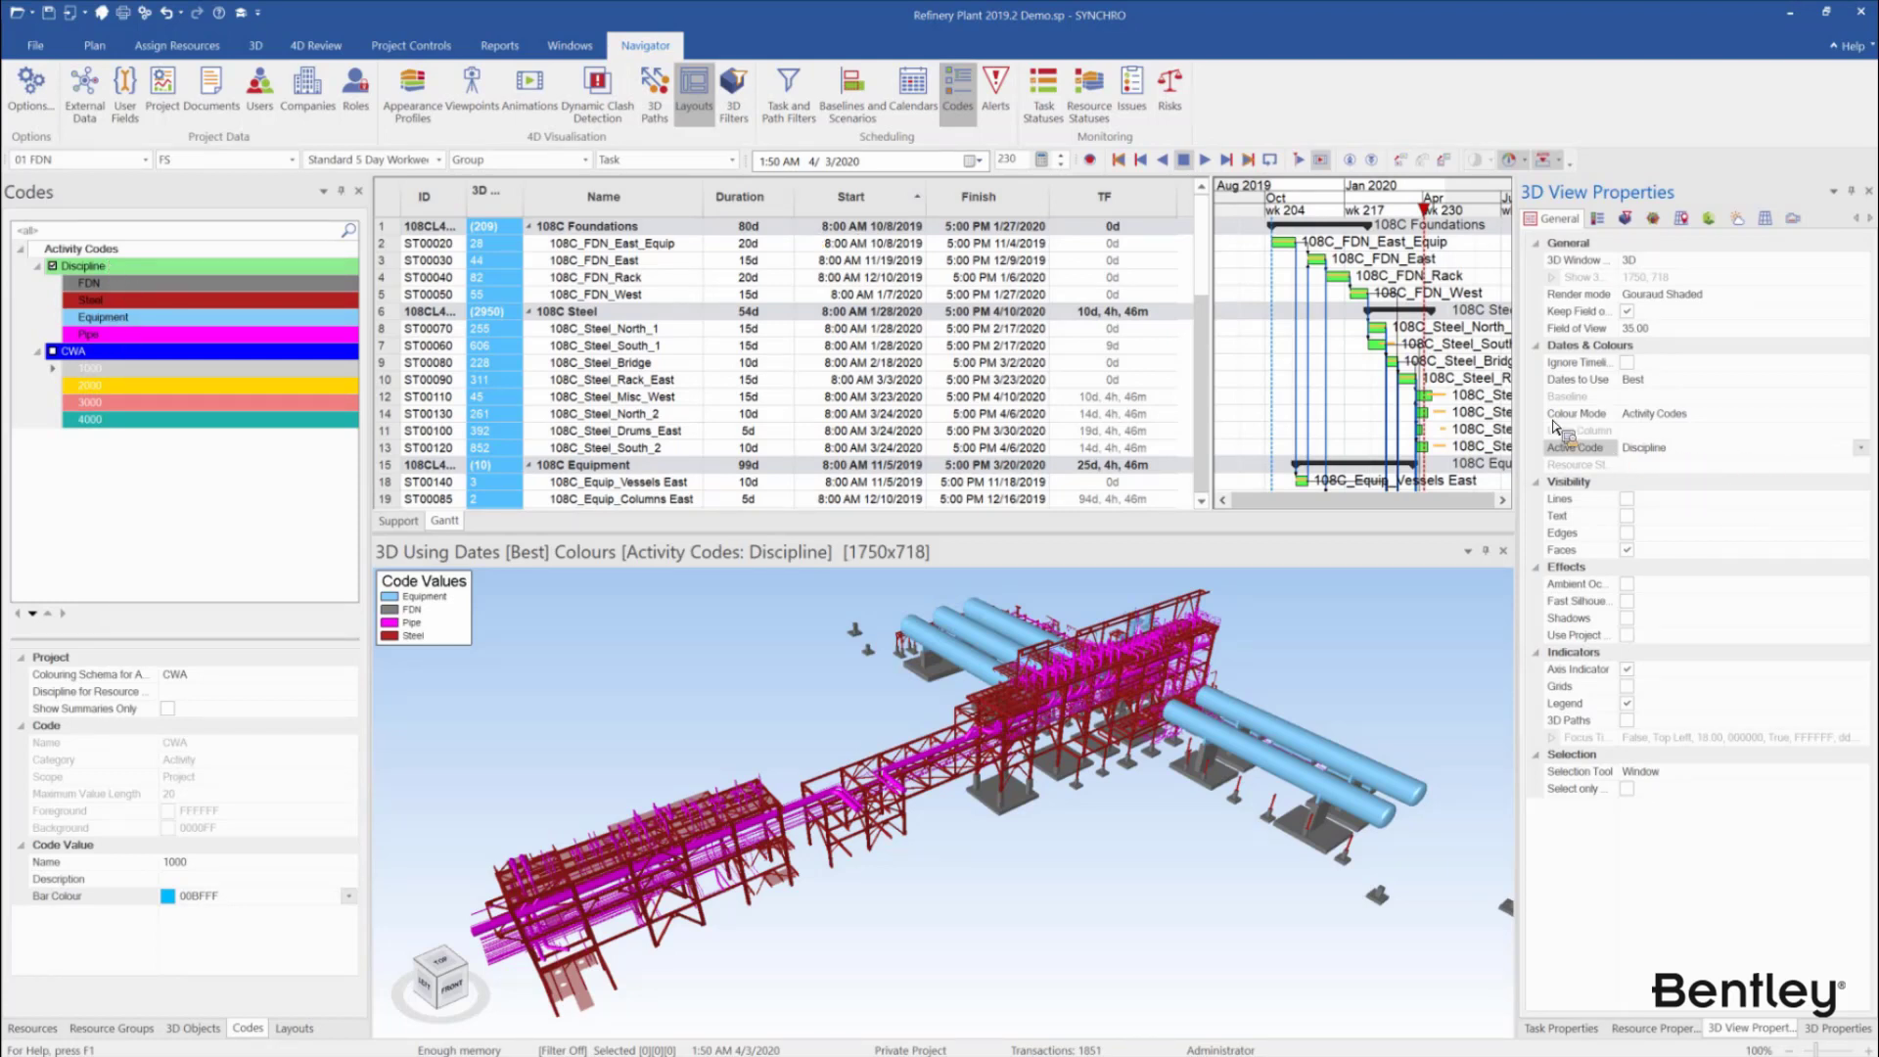
pyautogui.click(1860, 448)
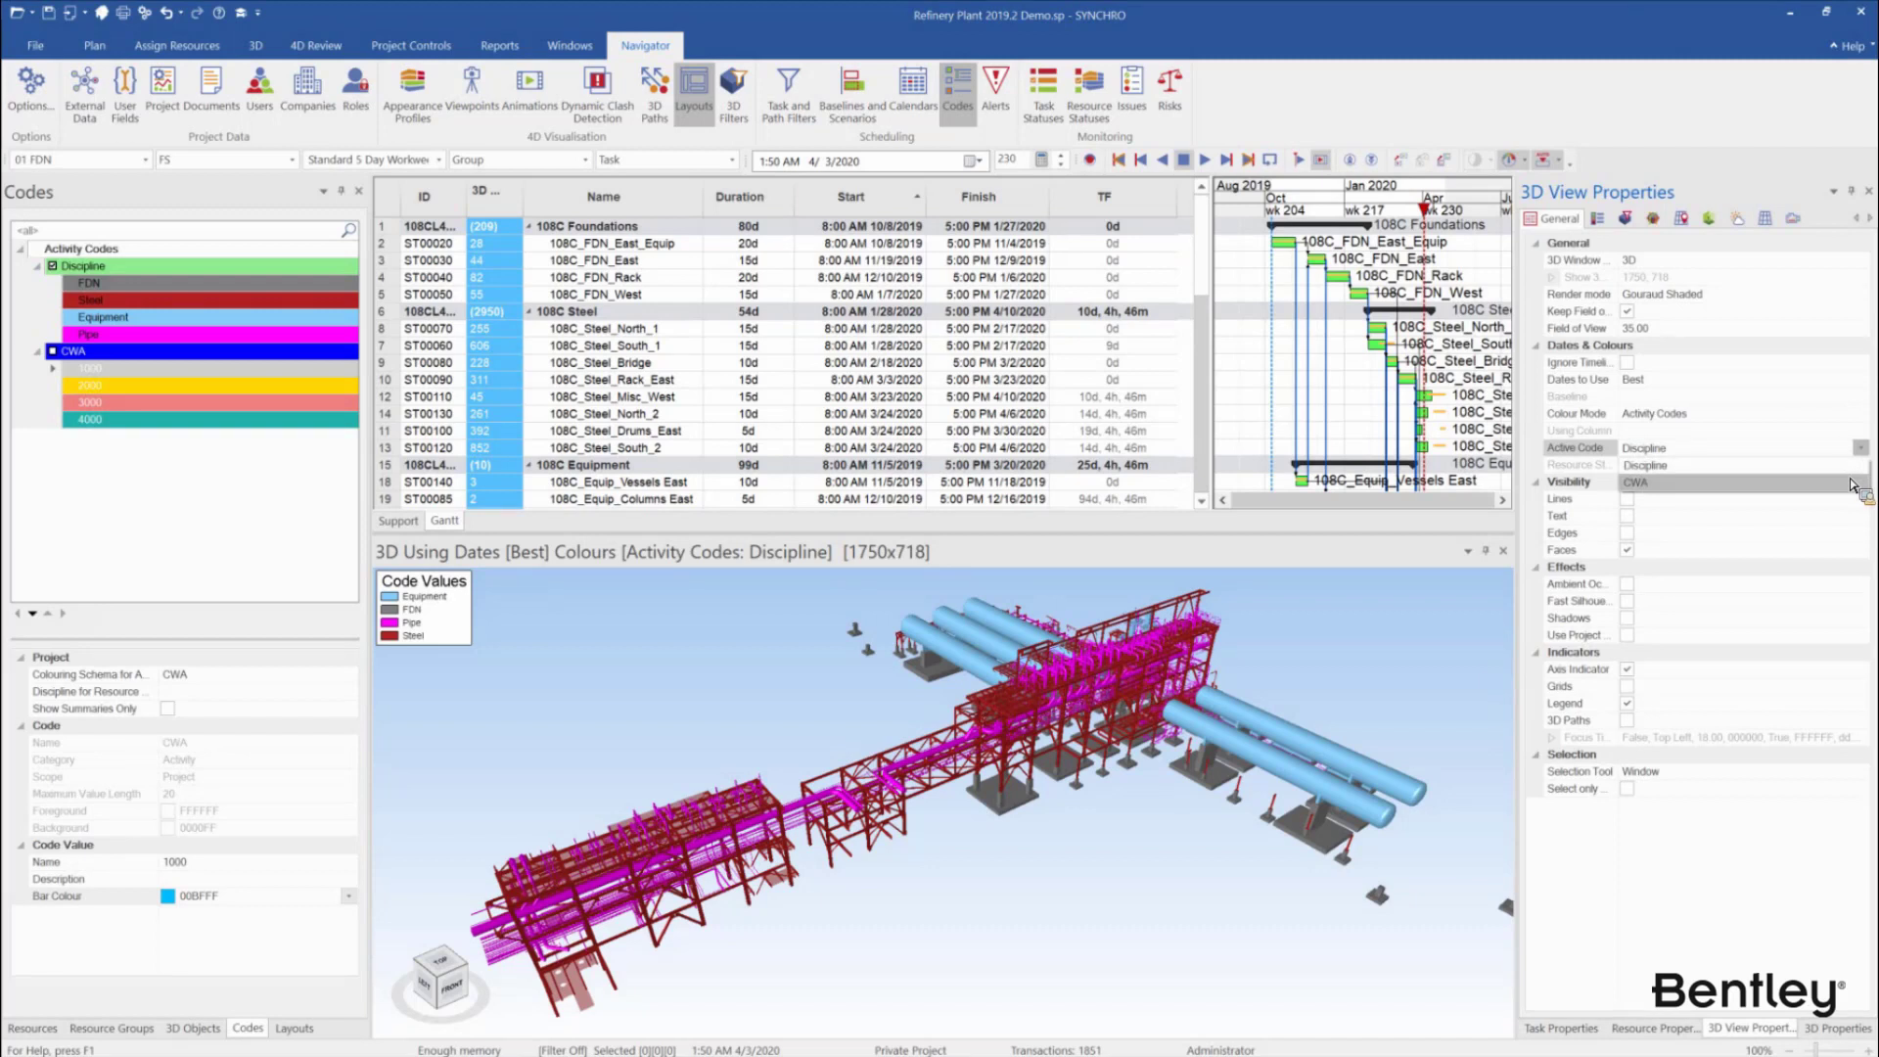
pyautogui.click(1853, 484)
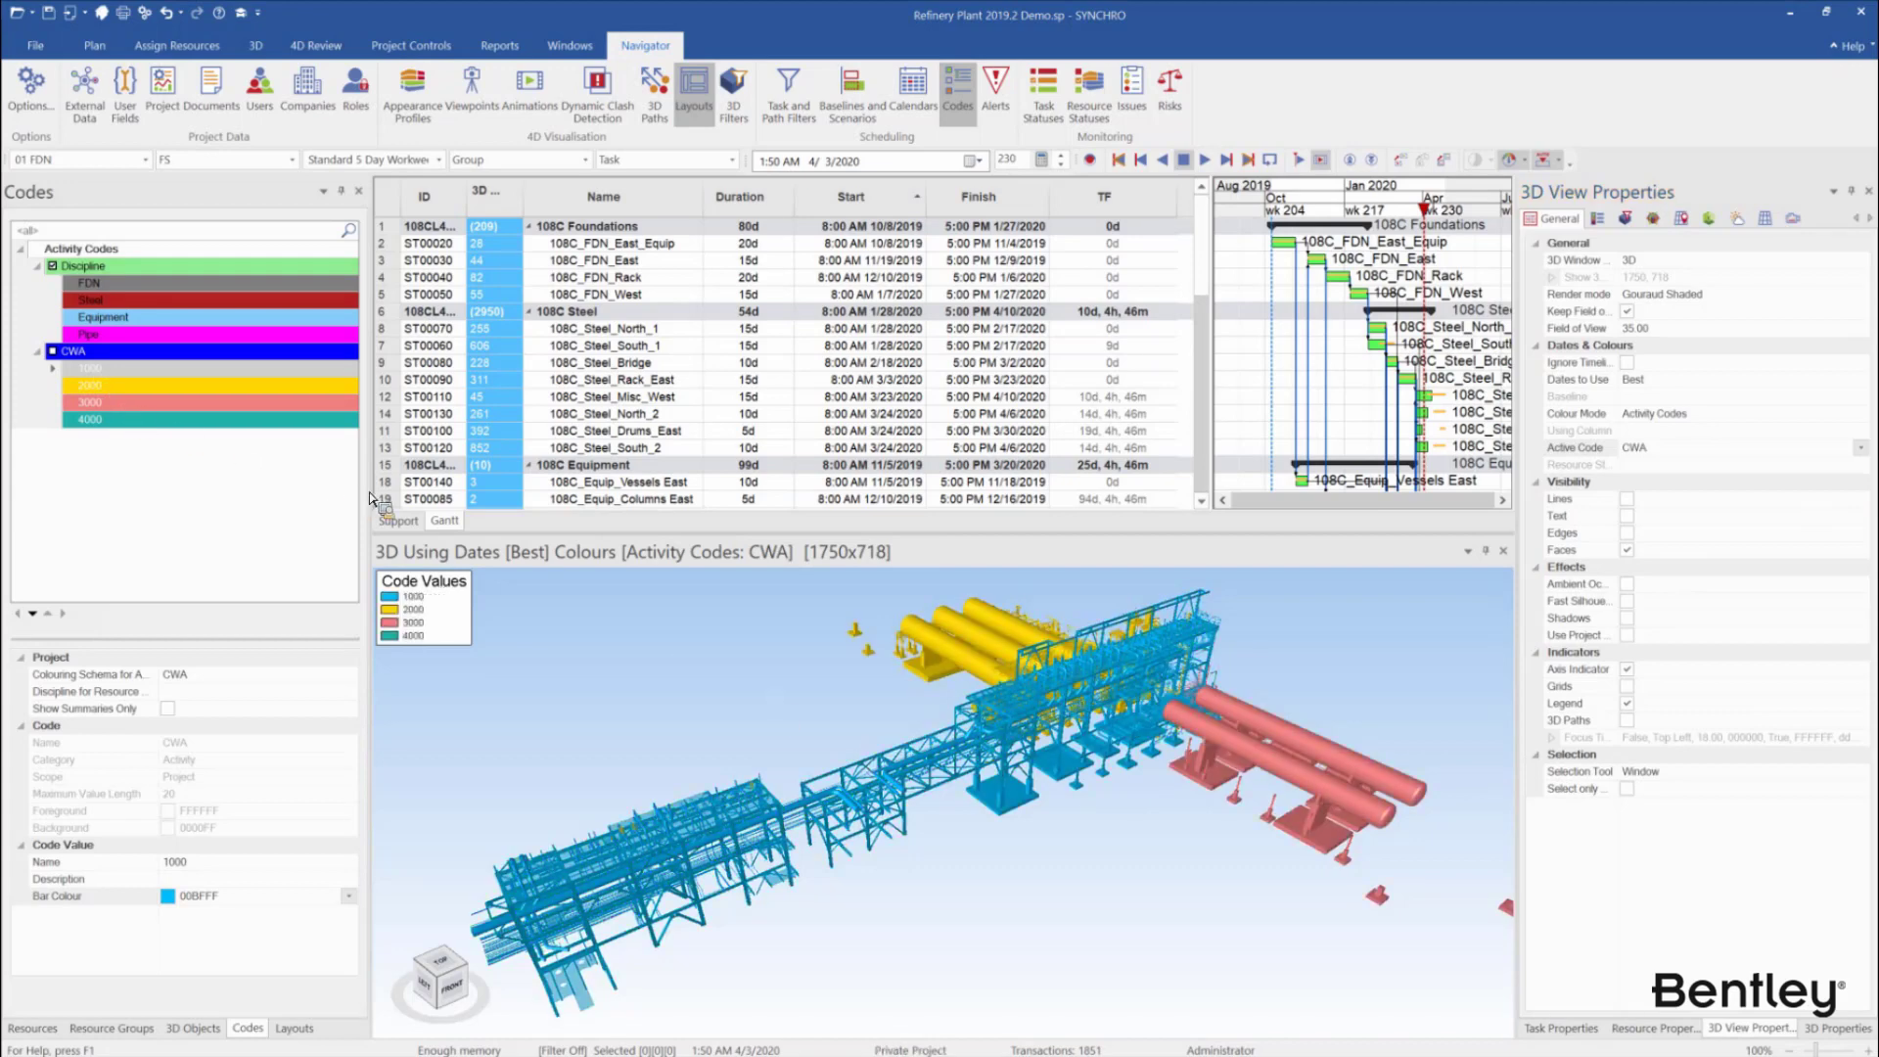
pyautogui.moveTo(366, 512); pyautogui.dragTo(328, 512)
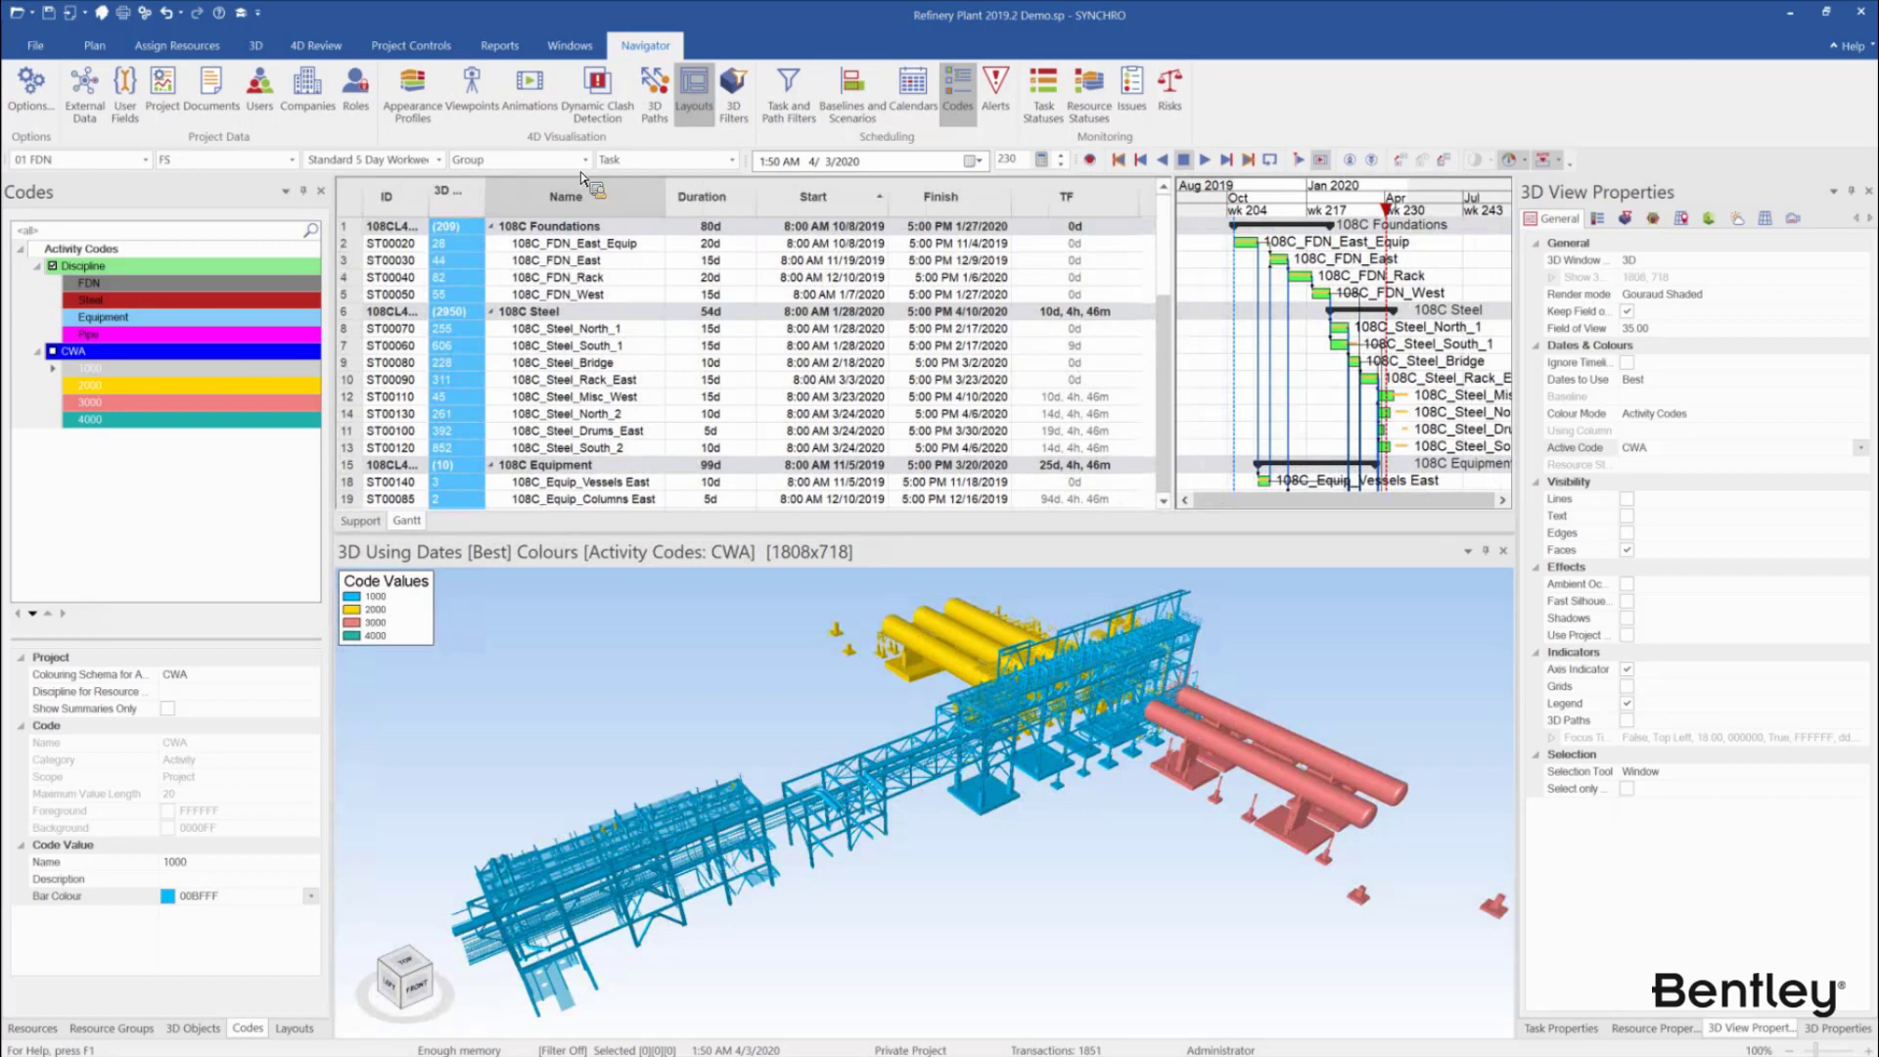
# Add the Discipline and CWA activity code columns to the task table and widen the table to display them
pyautogui.rightClick(603, 193)
pyautogui.moveTo(190, 285); pyautogui.dragTo(769, 260)
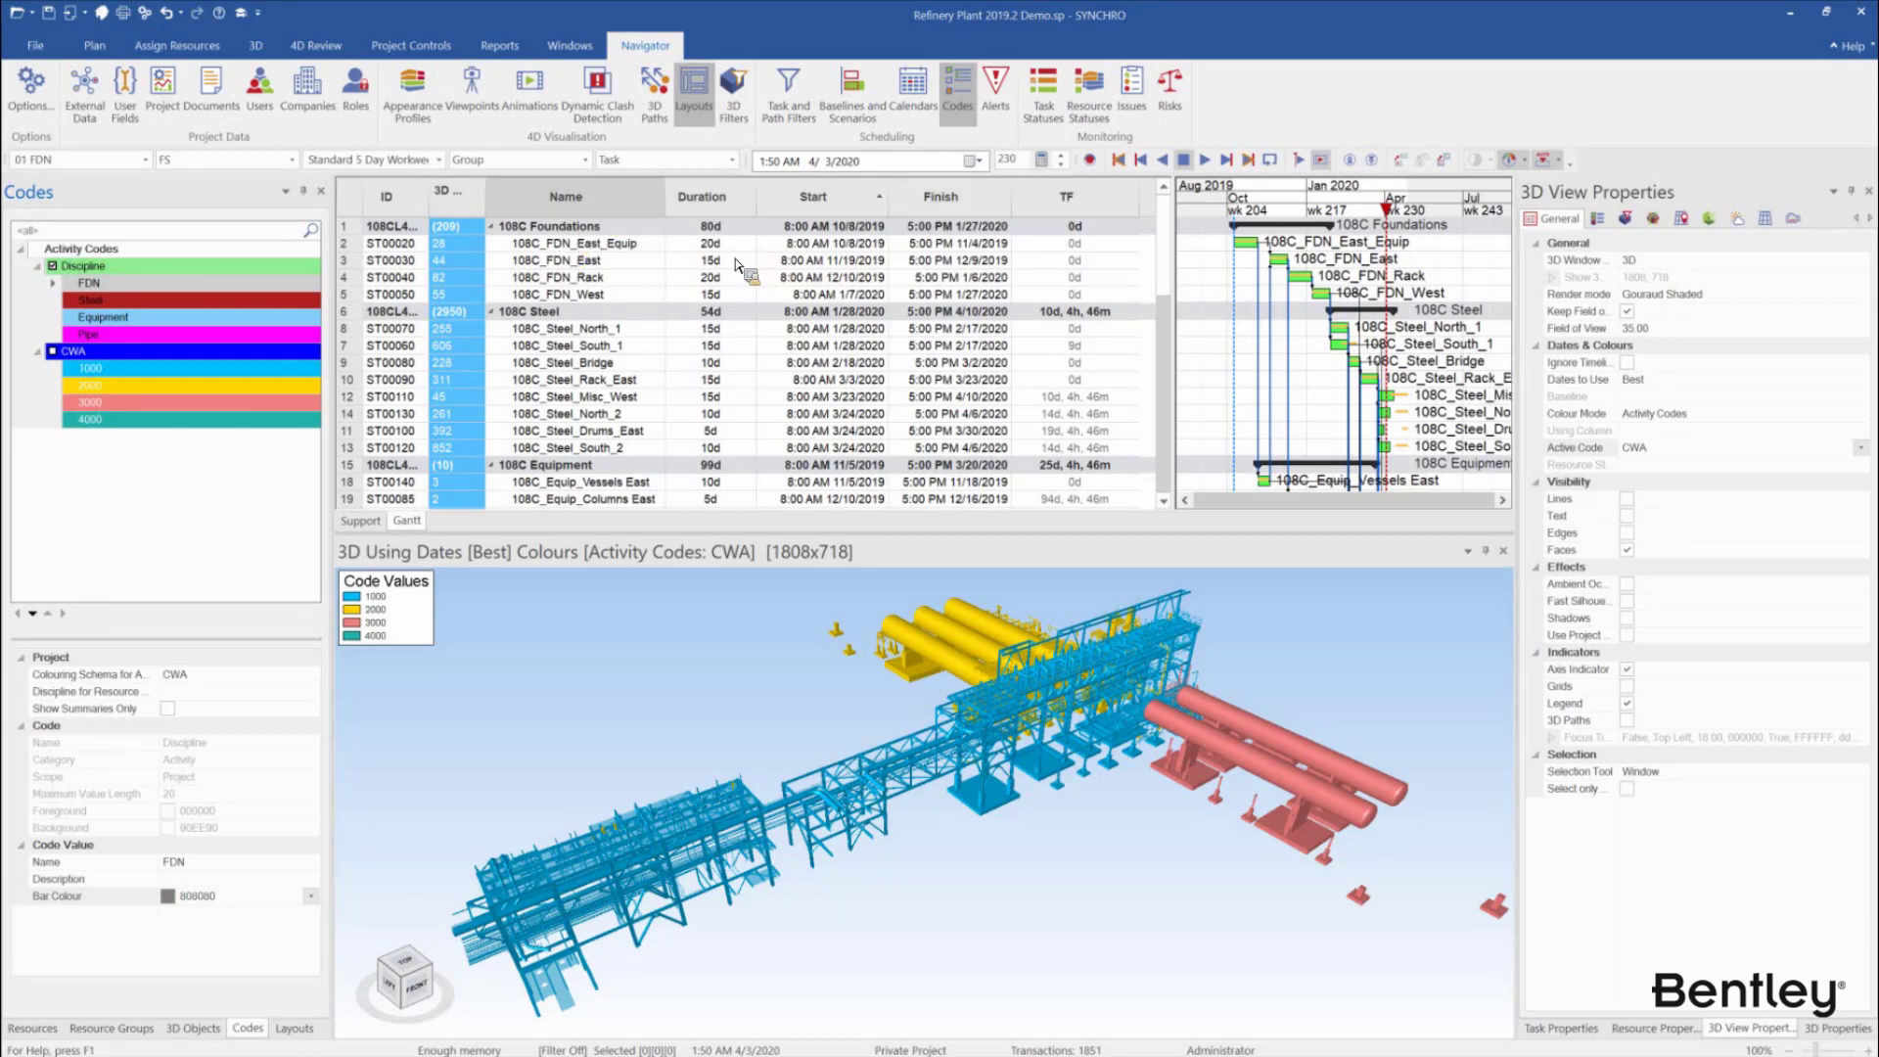
pyautogui.rightClick(596, 206)
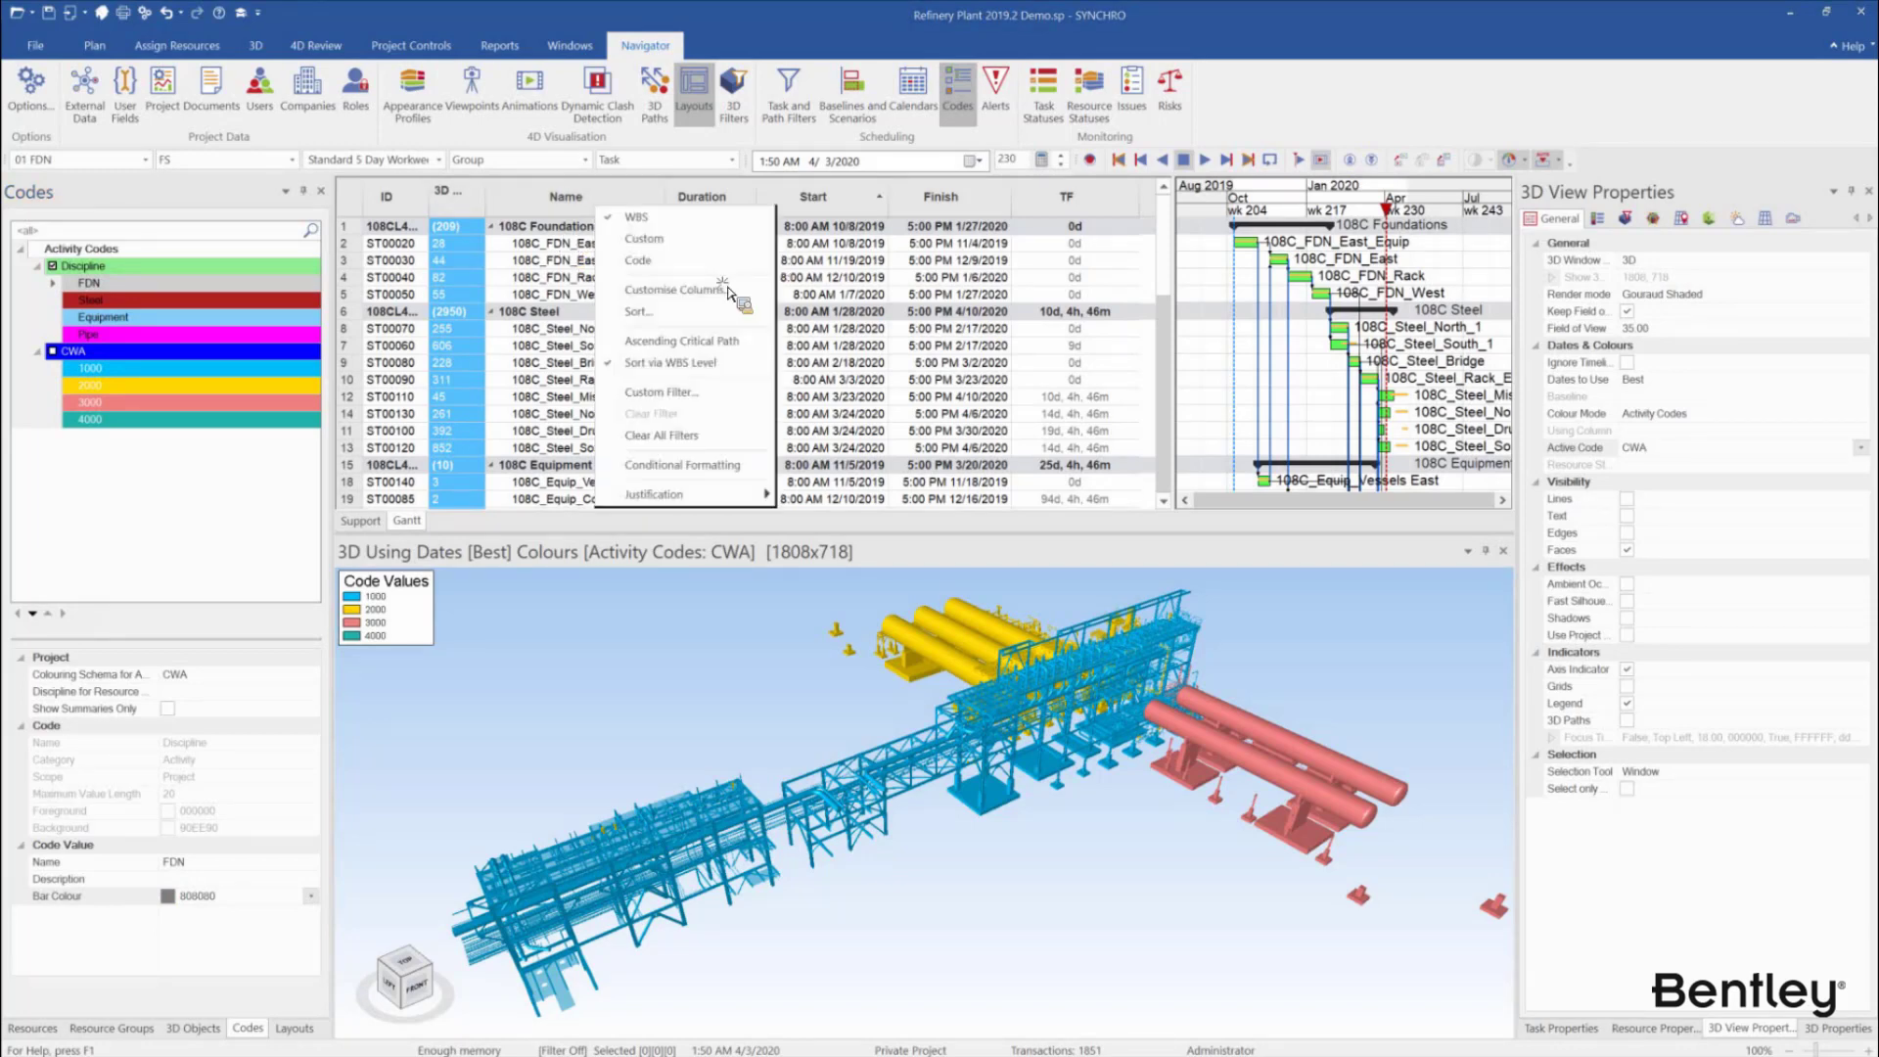
pyautogui.click(811, 421)
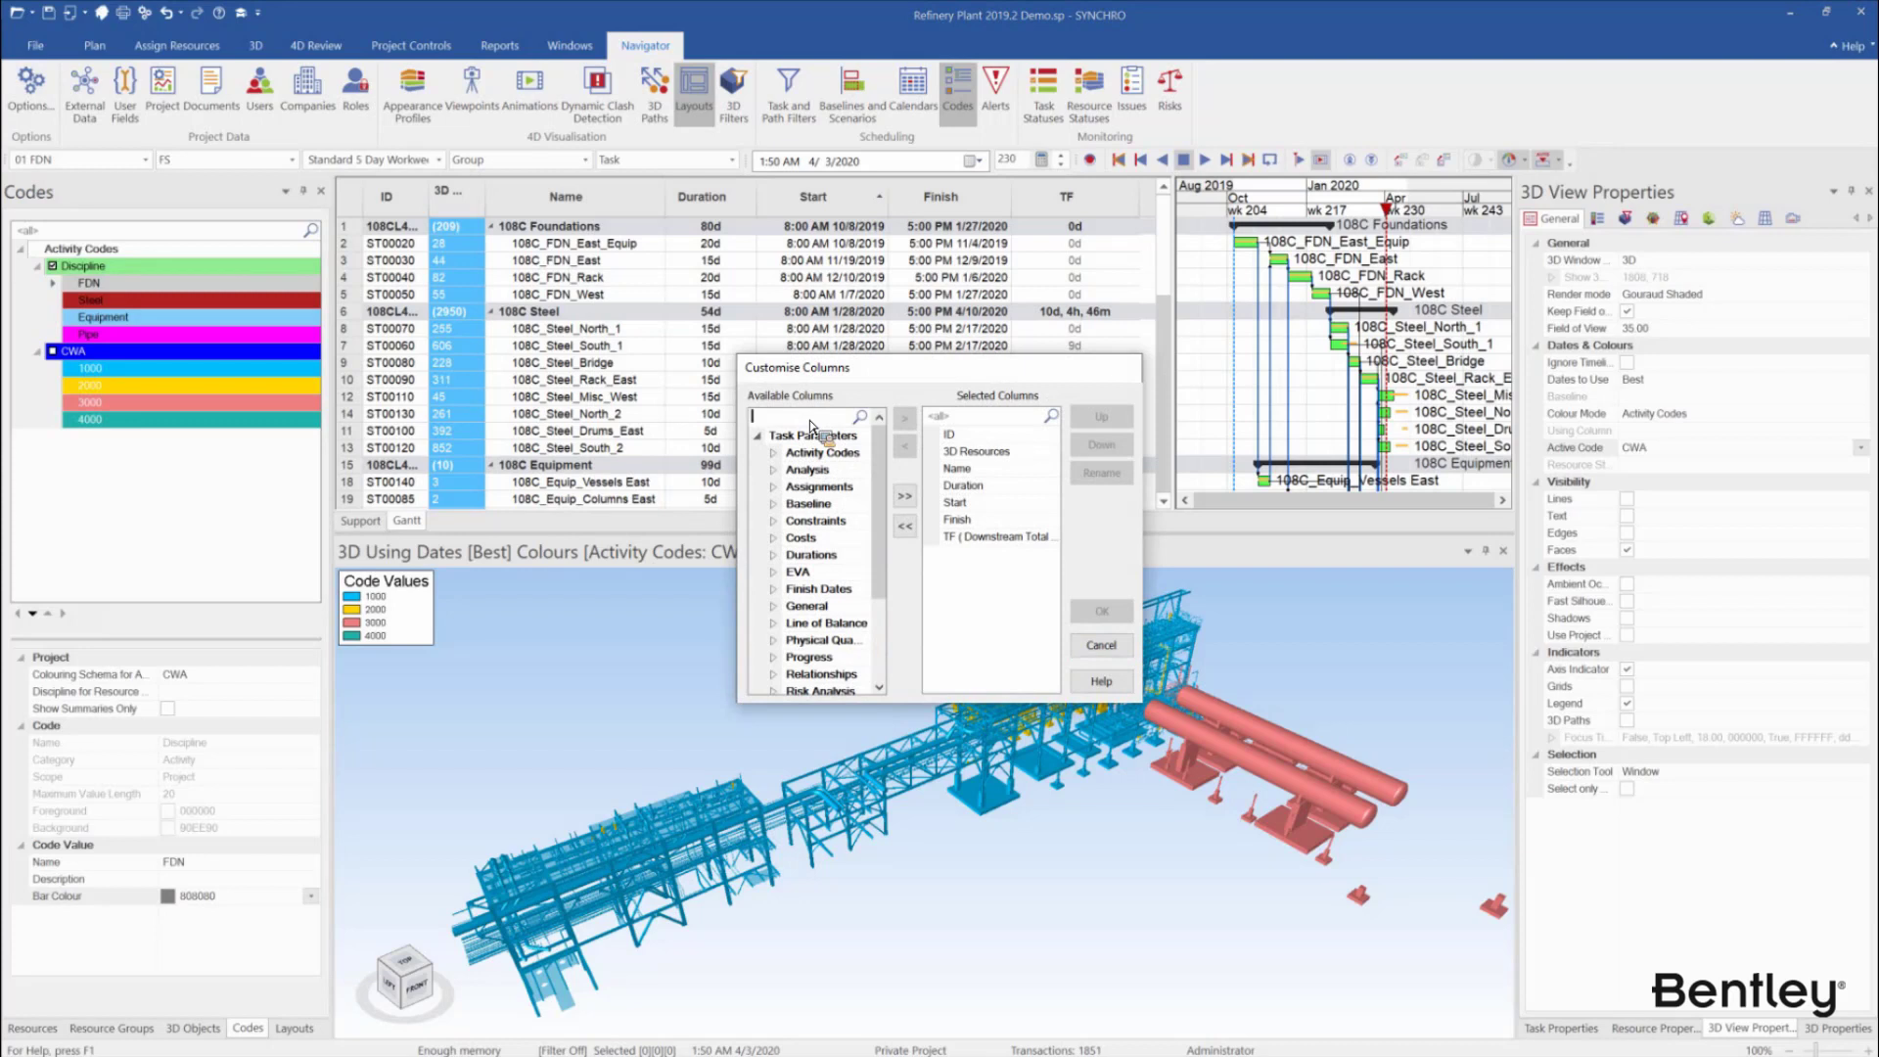
pyautogui.scroll(-2, 811, 686)
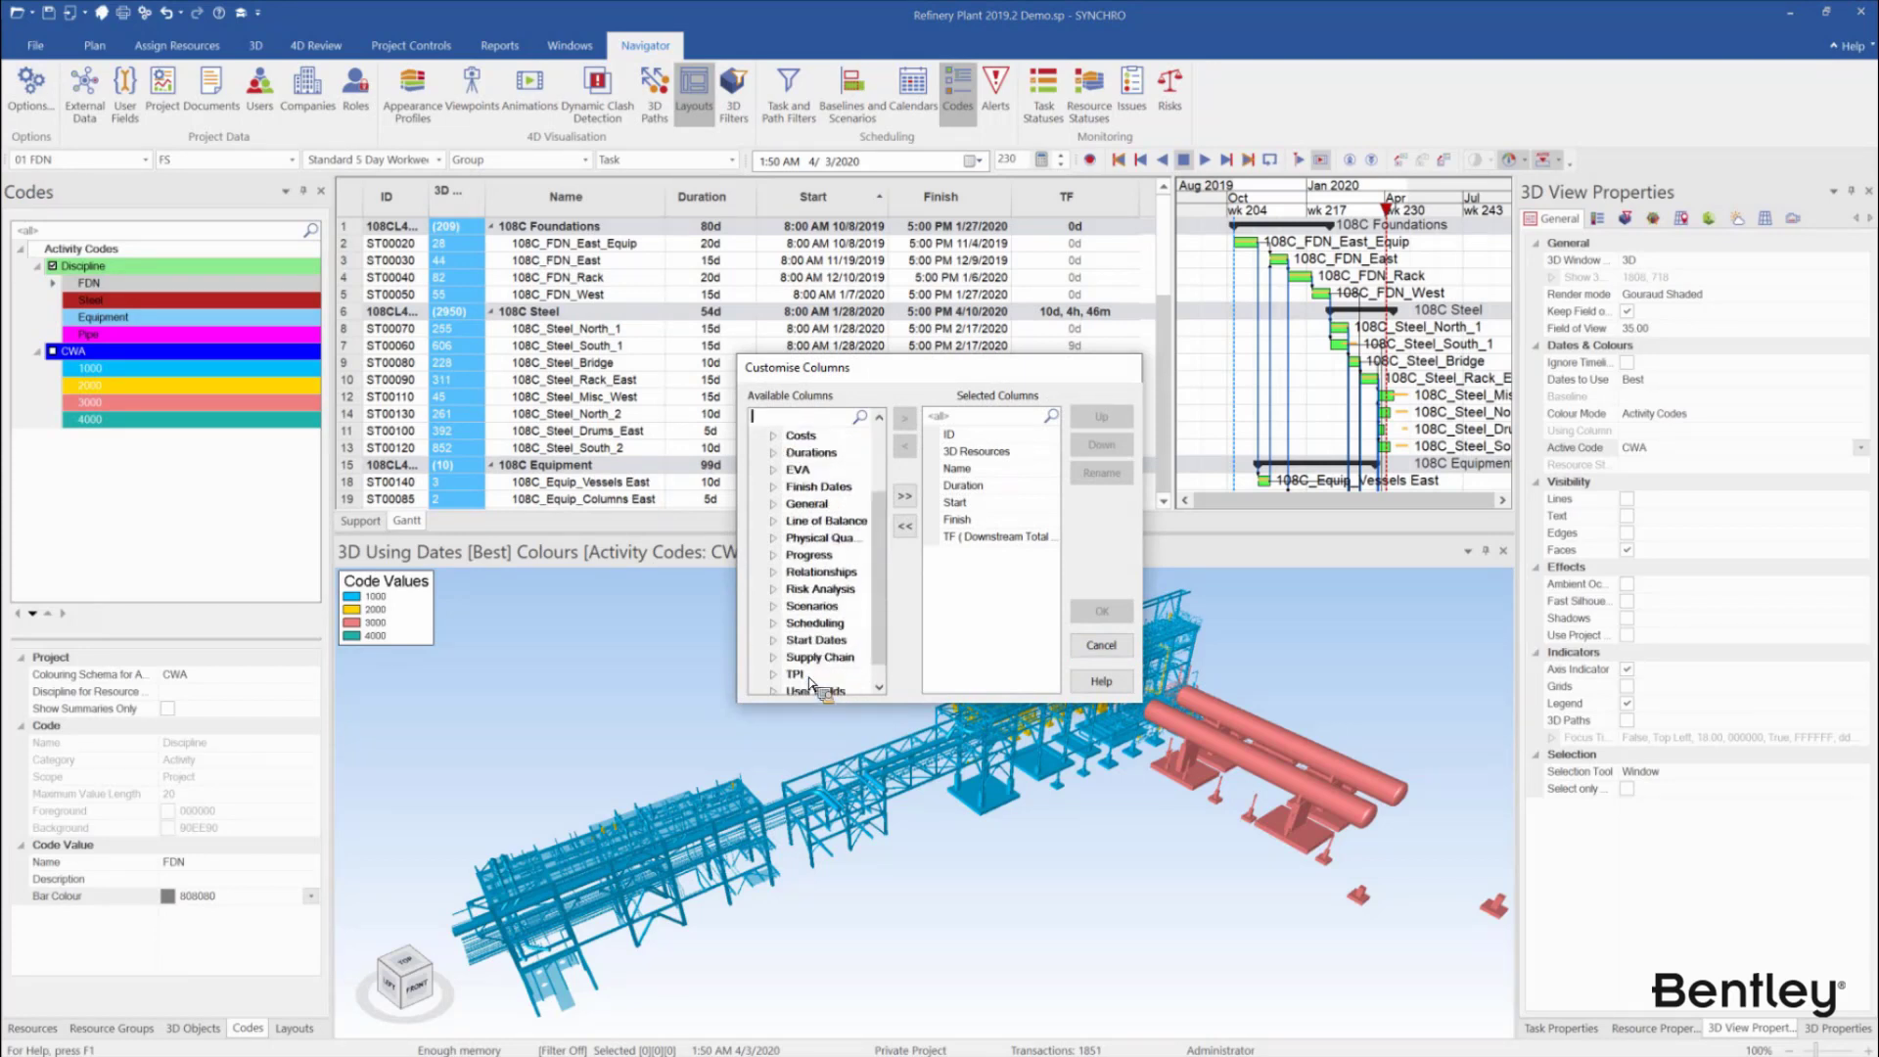
pyautogui.scroll(-1, 810, 666)
pyautogui.scroll(4, 809, 587)
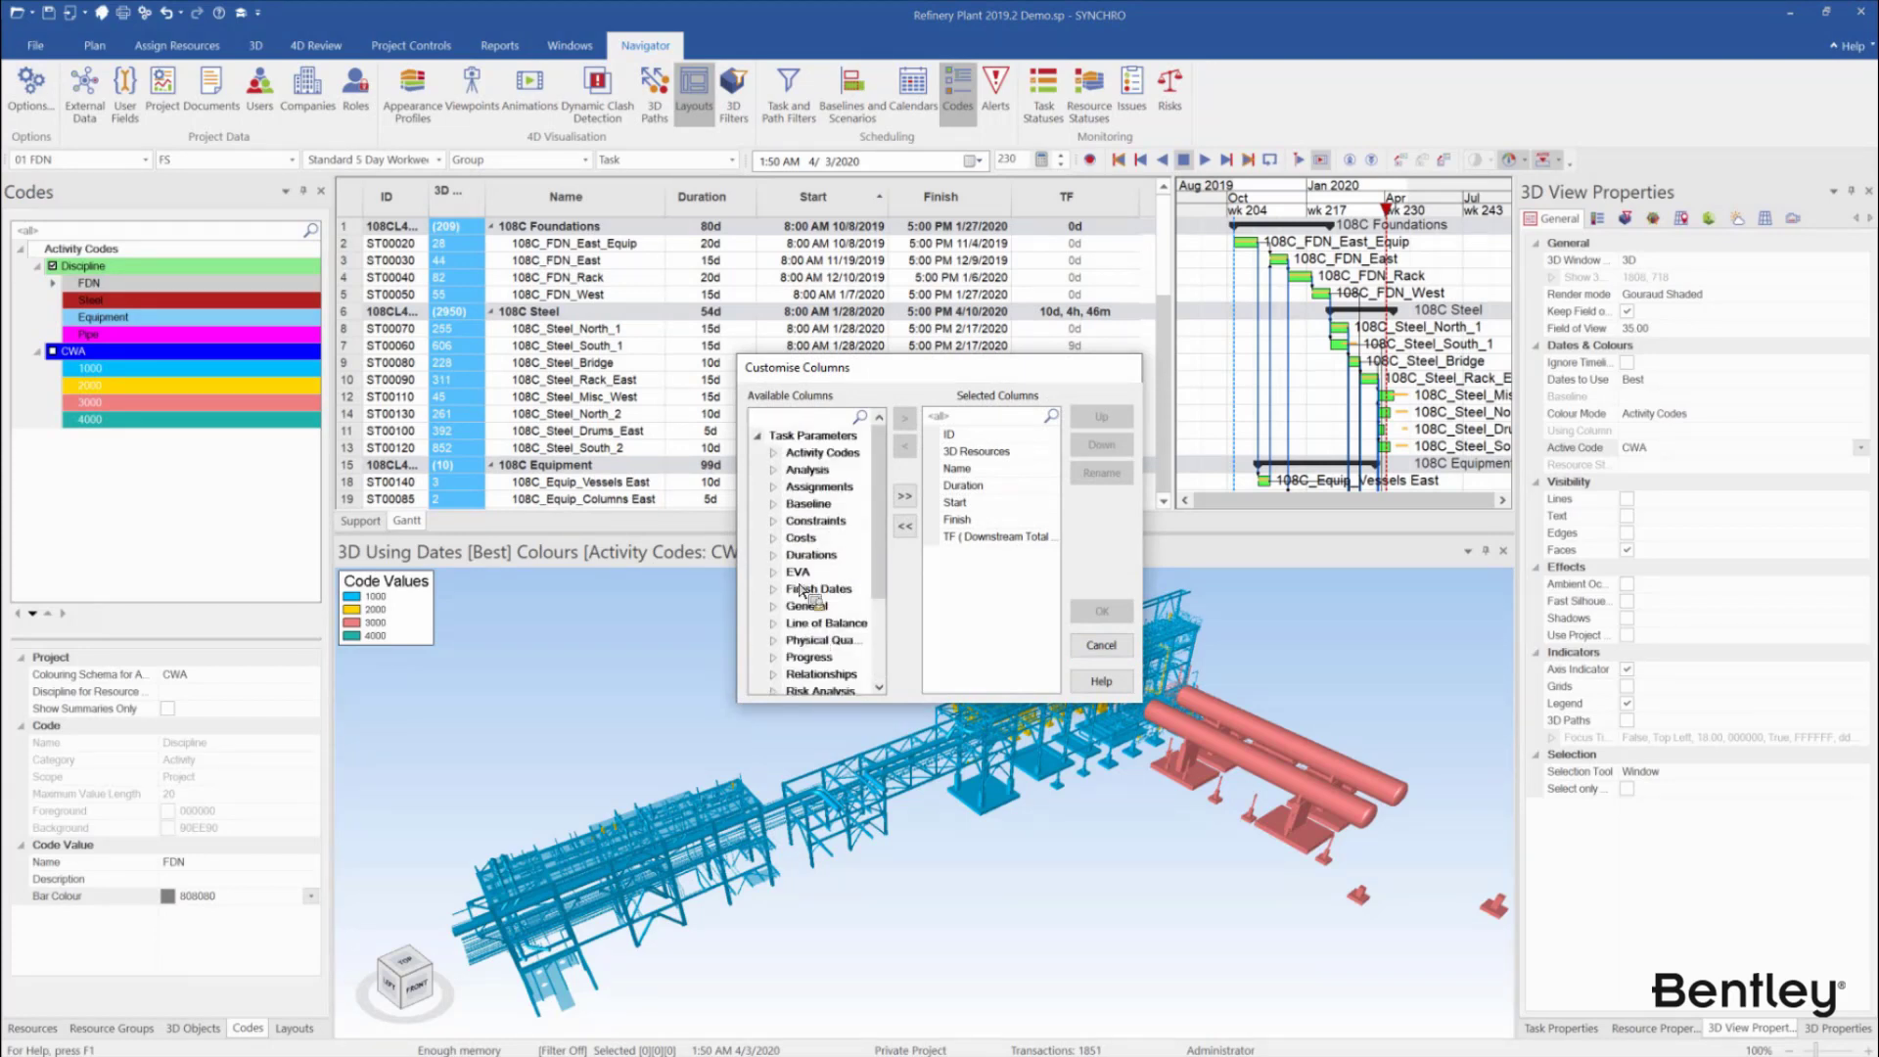
pyautogui.moveTo(811, 477); pyautogui.dragTo(1009, 585)
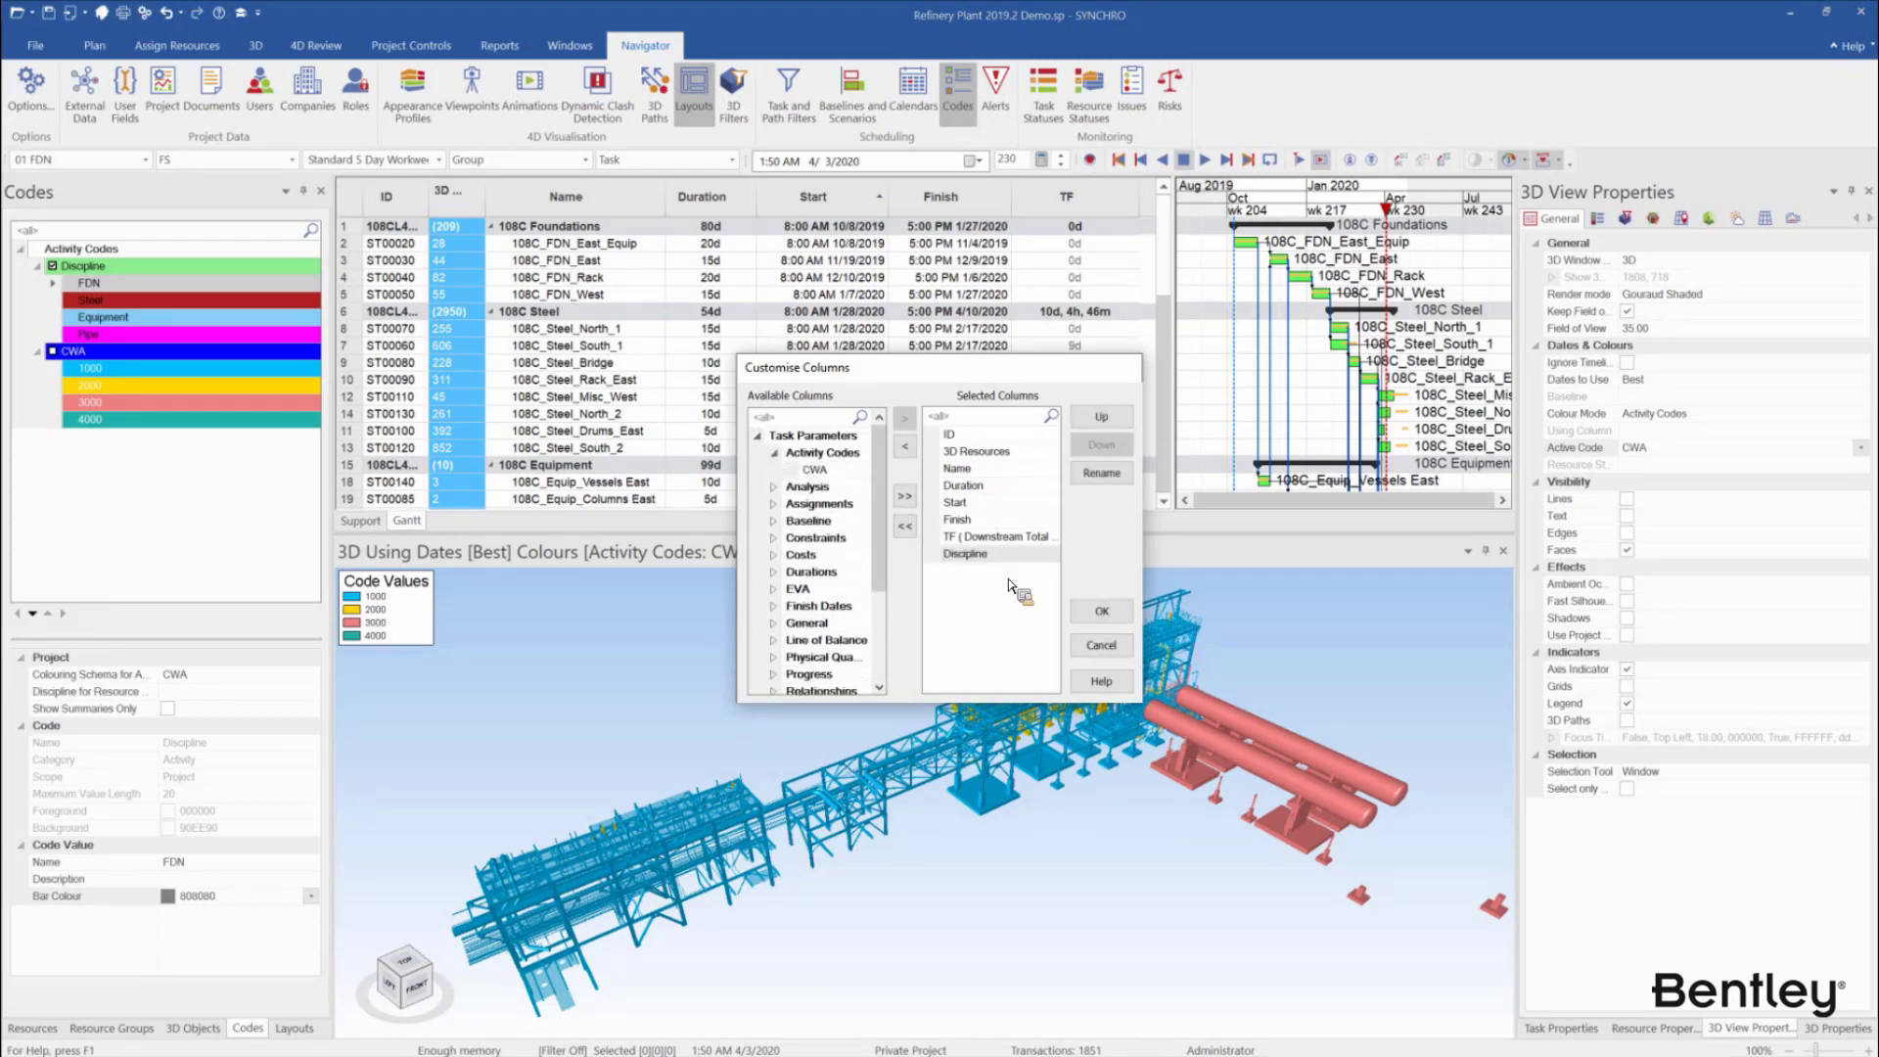
pyautogui.click(1102, 611)
pyautogui.moveTo(1180, 368); pyautogui.dragTo(1379, 386)
# Select the four 108C foundation tasks and the CWA value of 108C_FDN_East_Equip to examine their assigned activity codes
pyautogui.moveTo(252, 305); pyautogui.dragTo(638, 296)
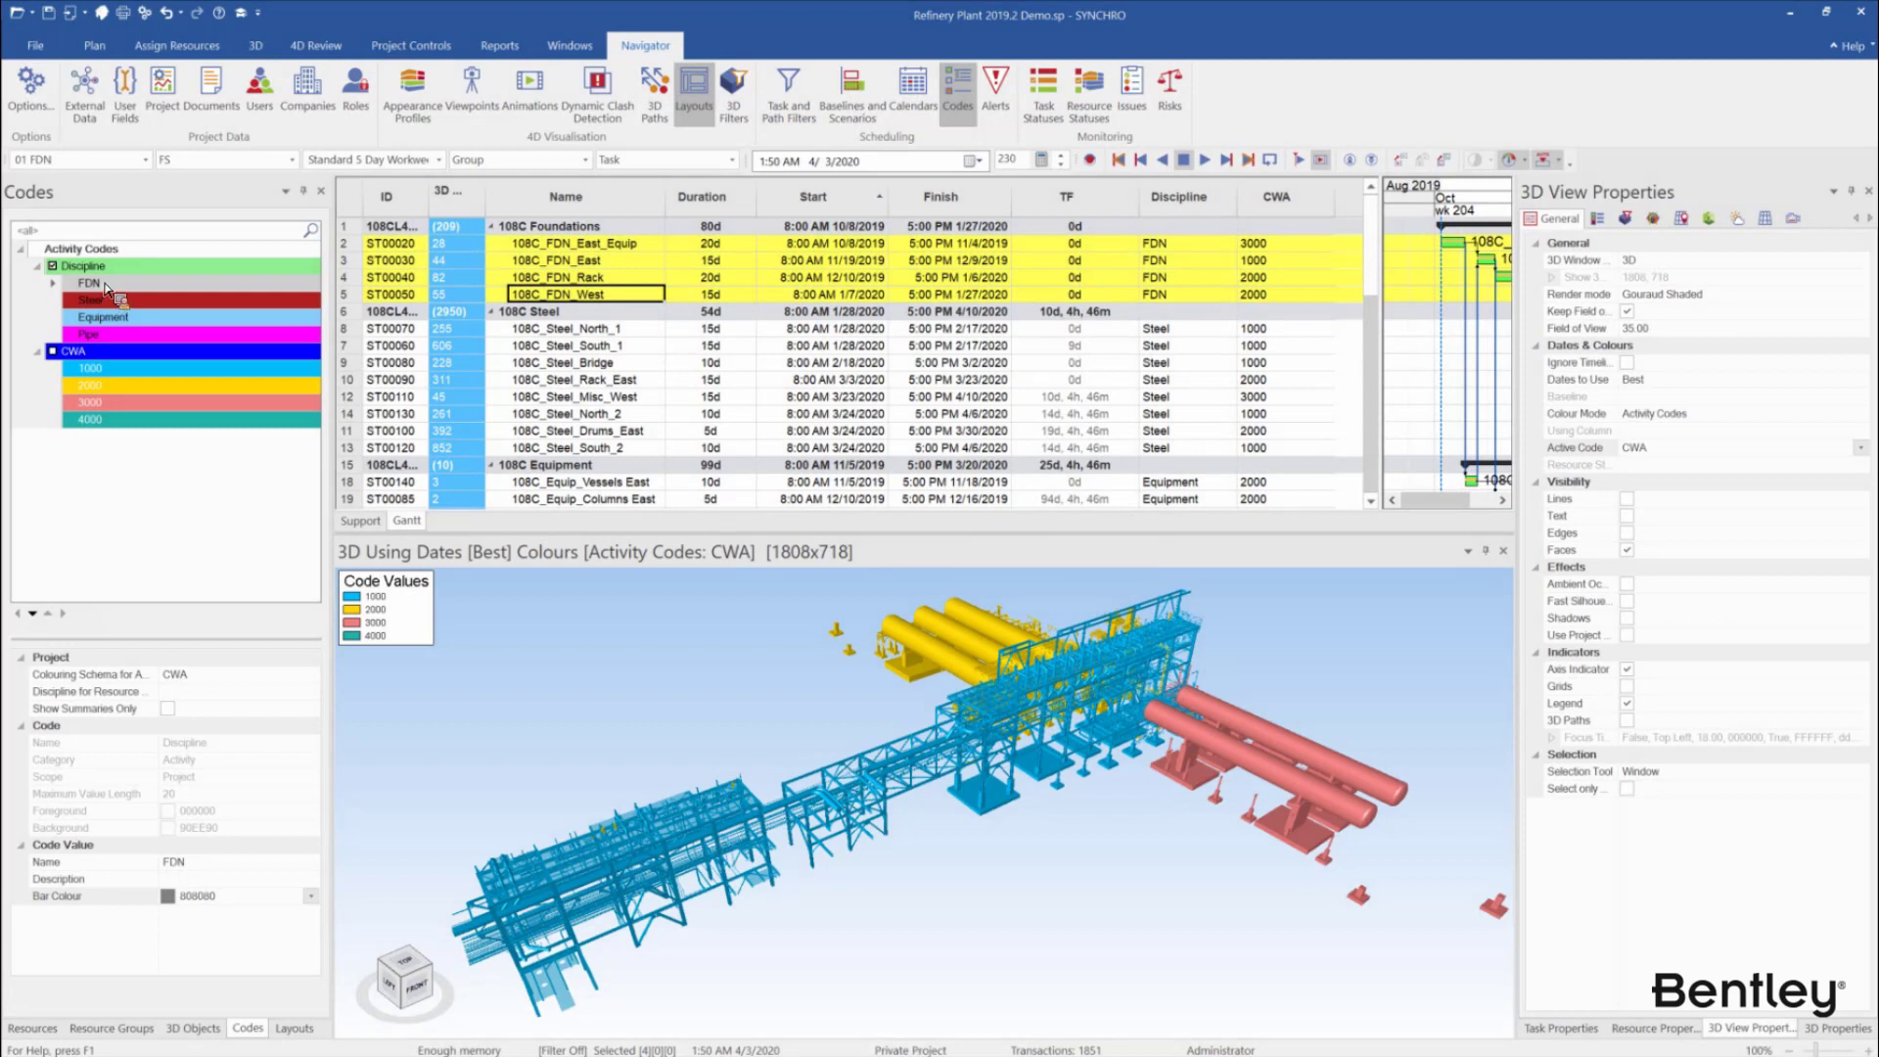
pyautogui.moveTo(117, 295); pyautogui.dragTo(741, 333)
pyautogui.moveTo(170, 305); pyautogui.dragTo(1308, 245)
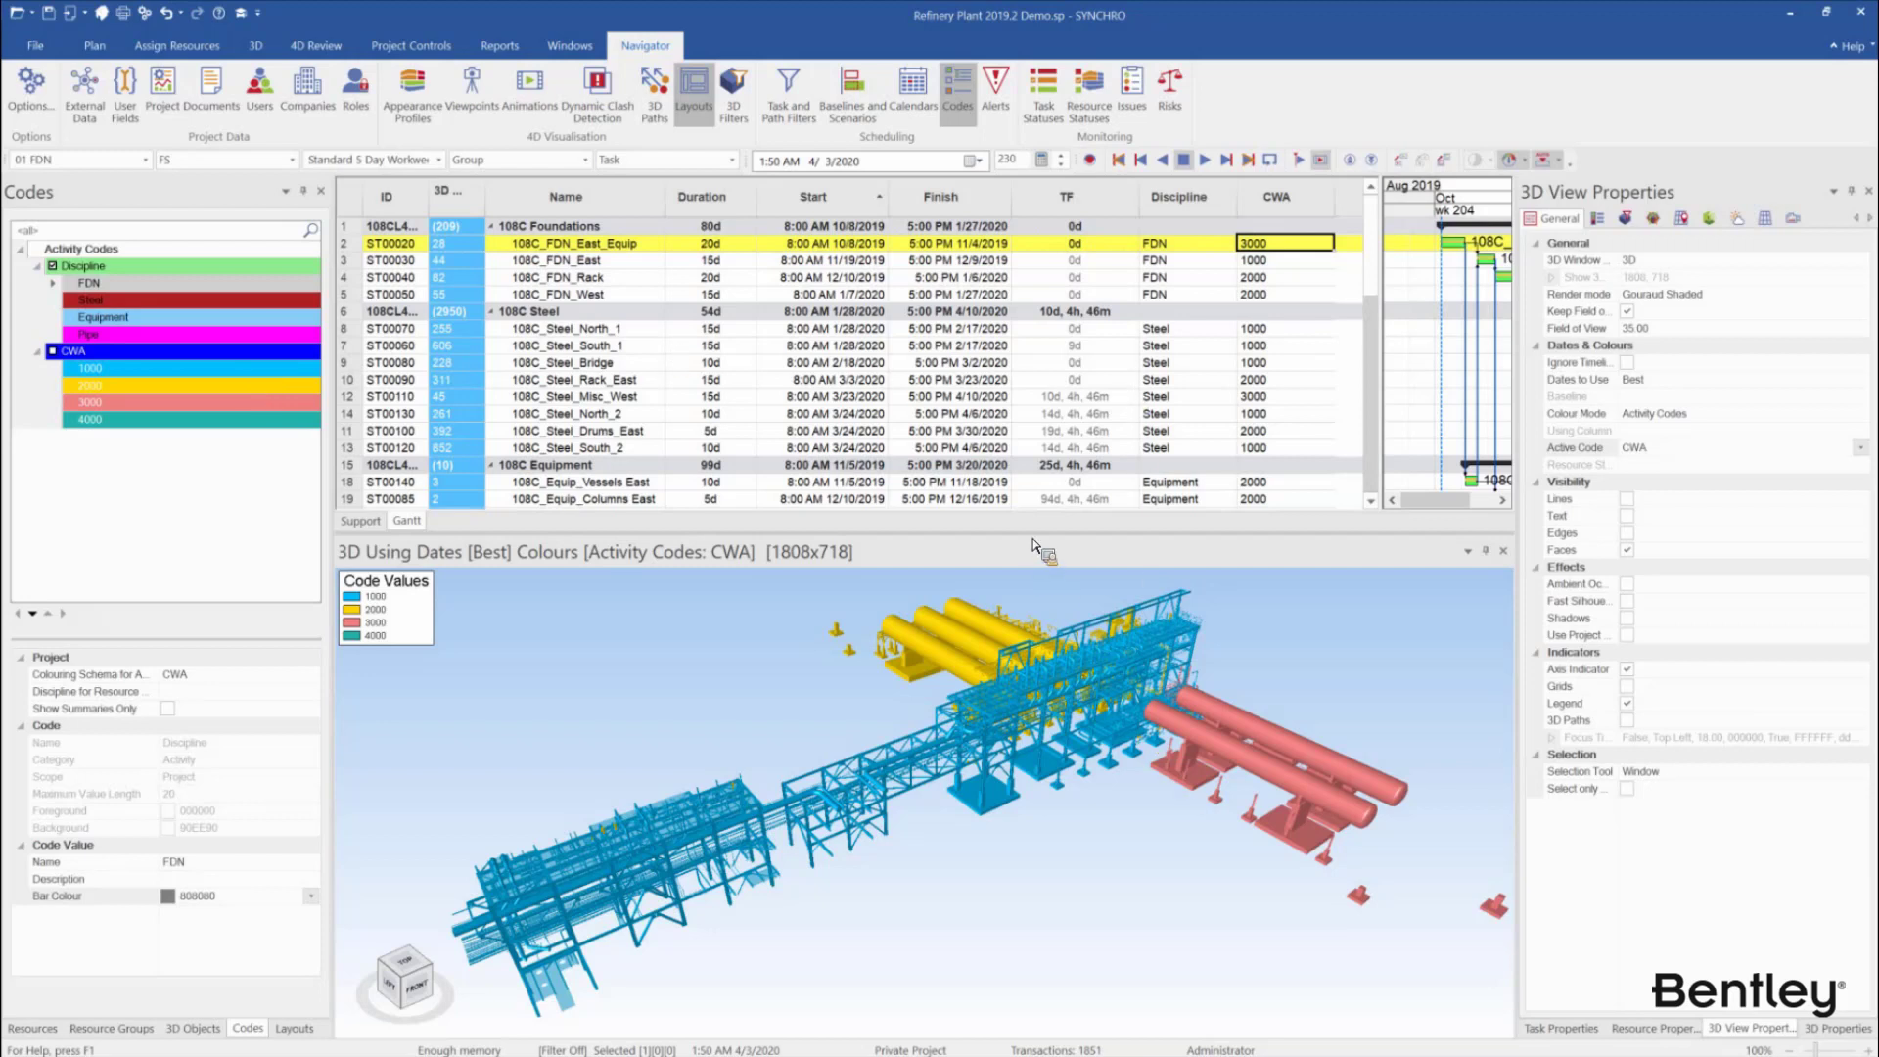
# Enlarge the 3D window upwards into the Gantt area and widen the Gantt chart beside the task table
pyautogui.moveTo(1024, 534); pyautogui.dragTo(1024, 567)
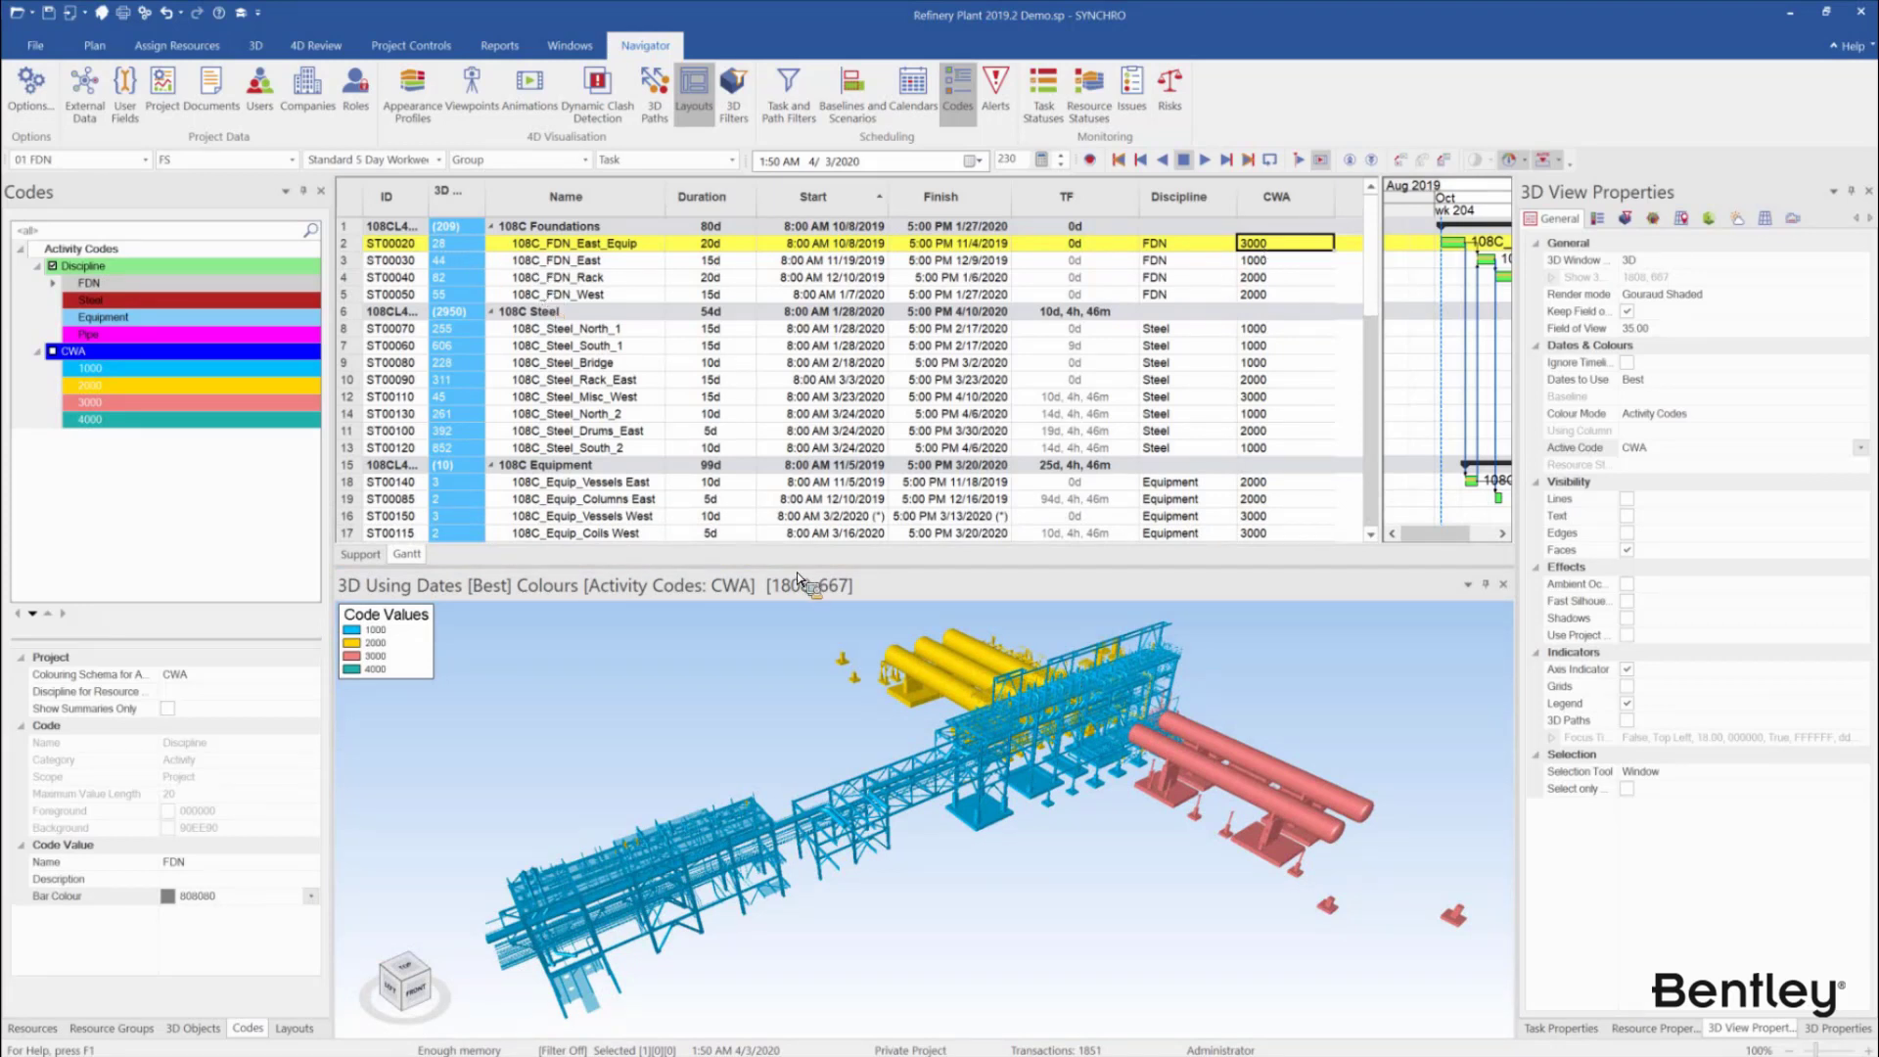
pyautogui.moveTo(830, 566); pyautogui.dragTo(838, 509)
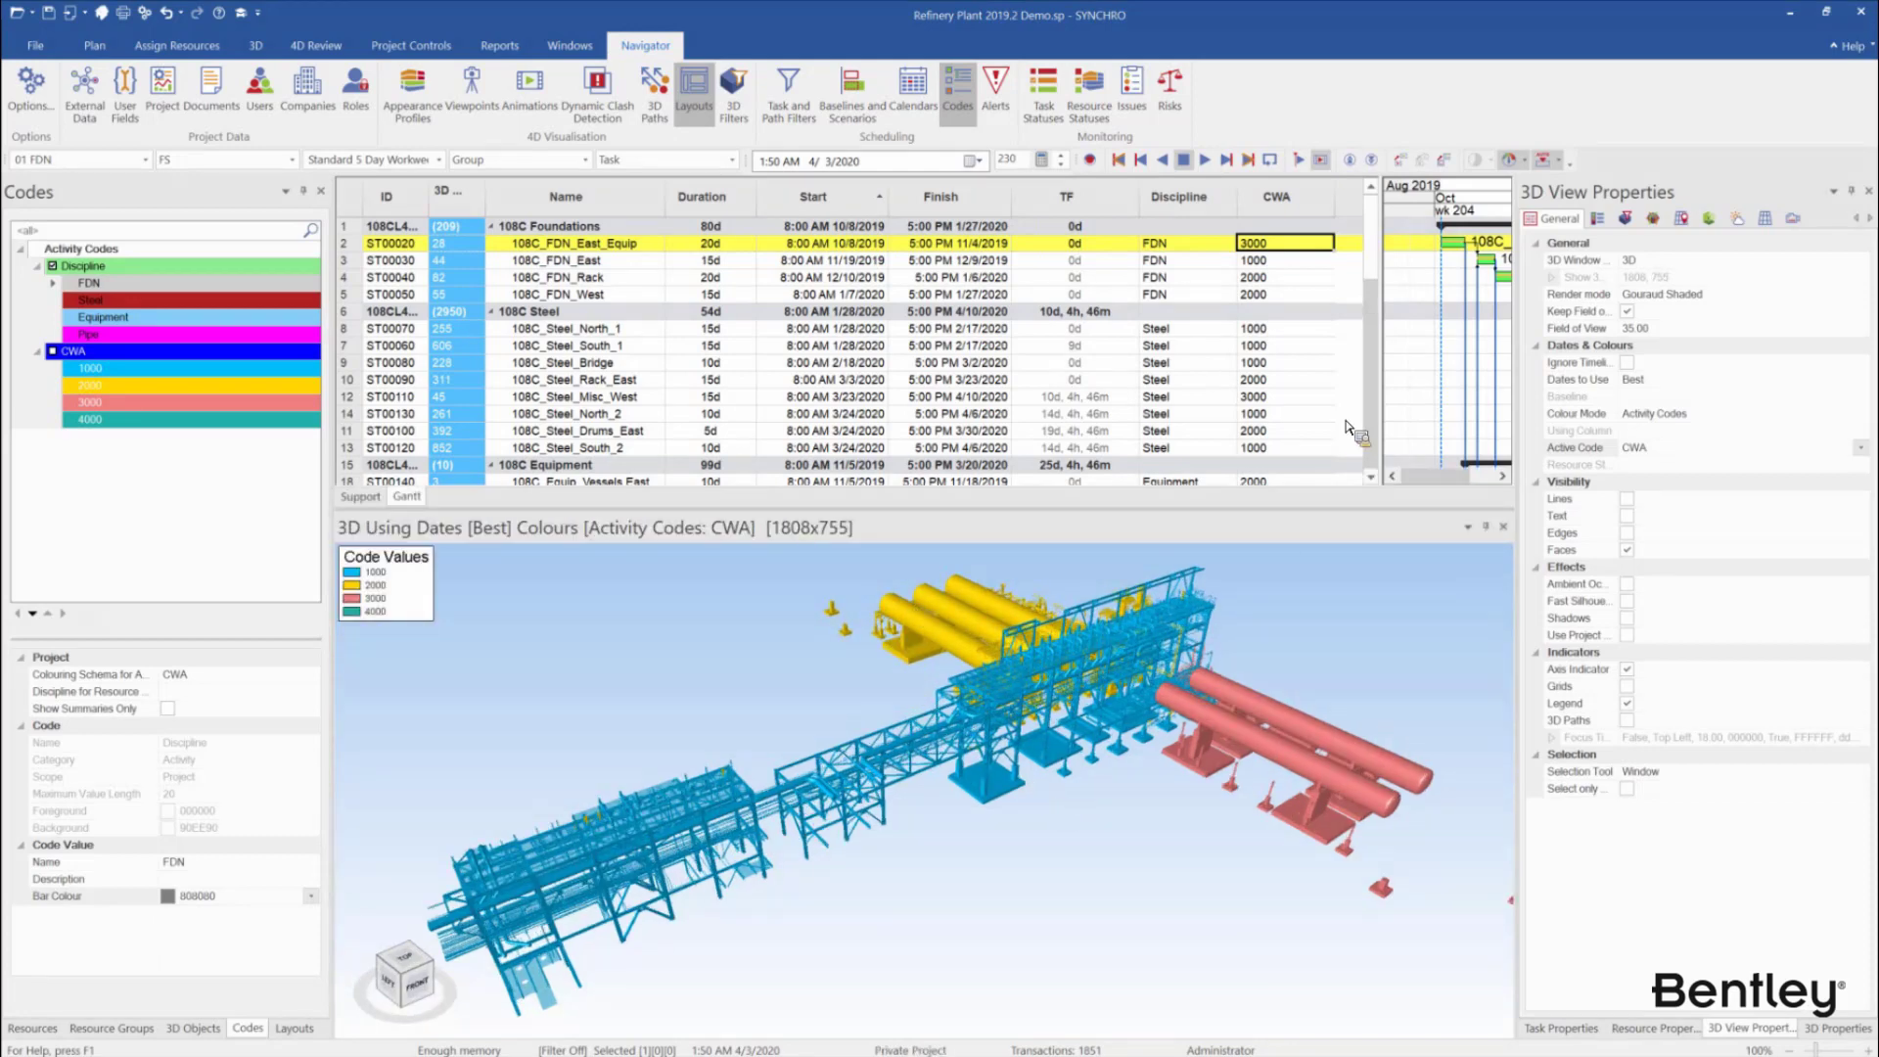
pyautogui.moveTo(1382, 399); pyautogui.dragTo(1334, 401)
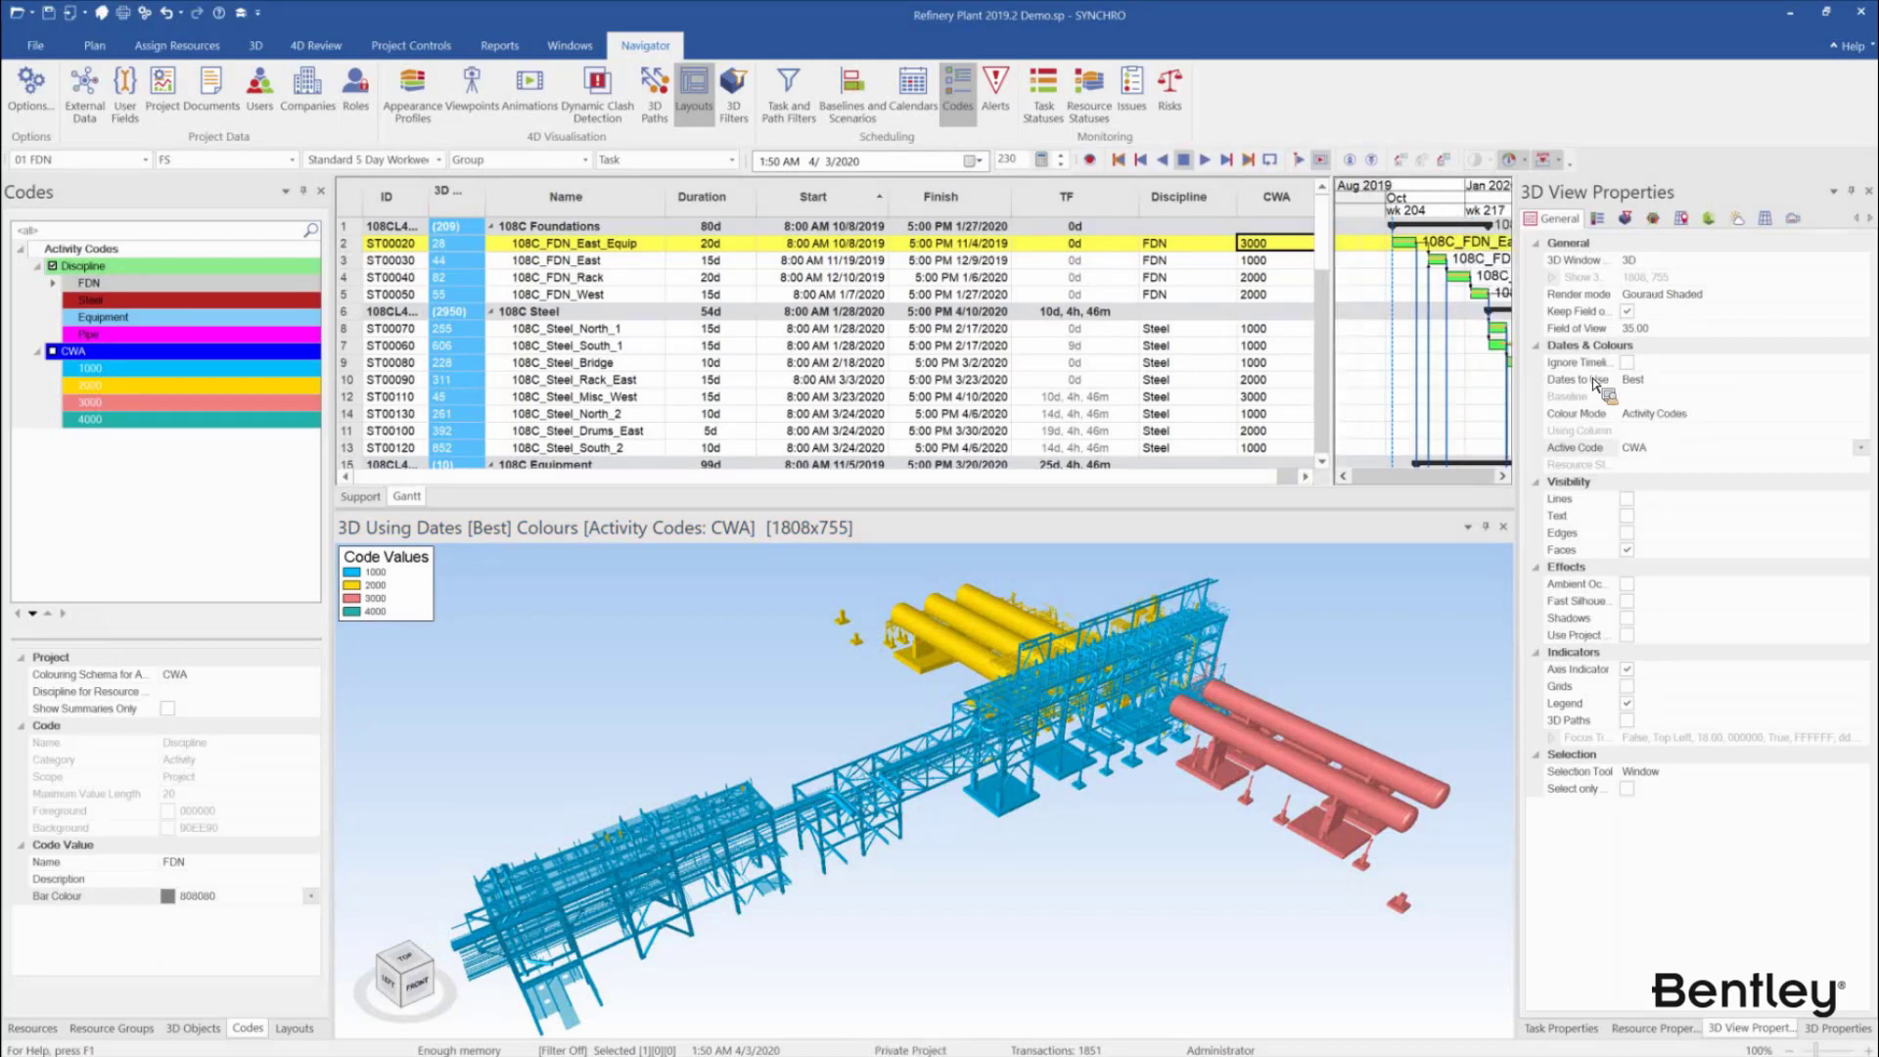
# Move the schedule's focus time back to 6:52 AM 10/22/2019, within the 108C_FDN_East_Equip task
pyautogui.click(1860, 384)
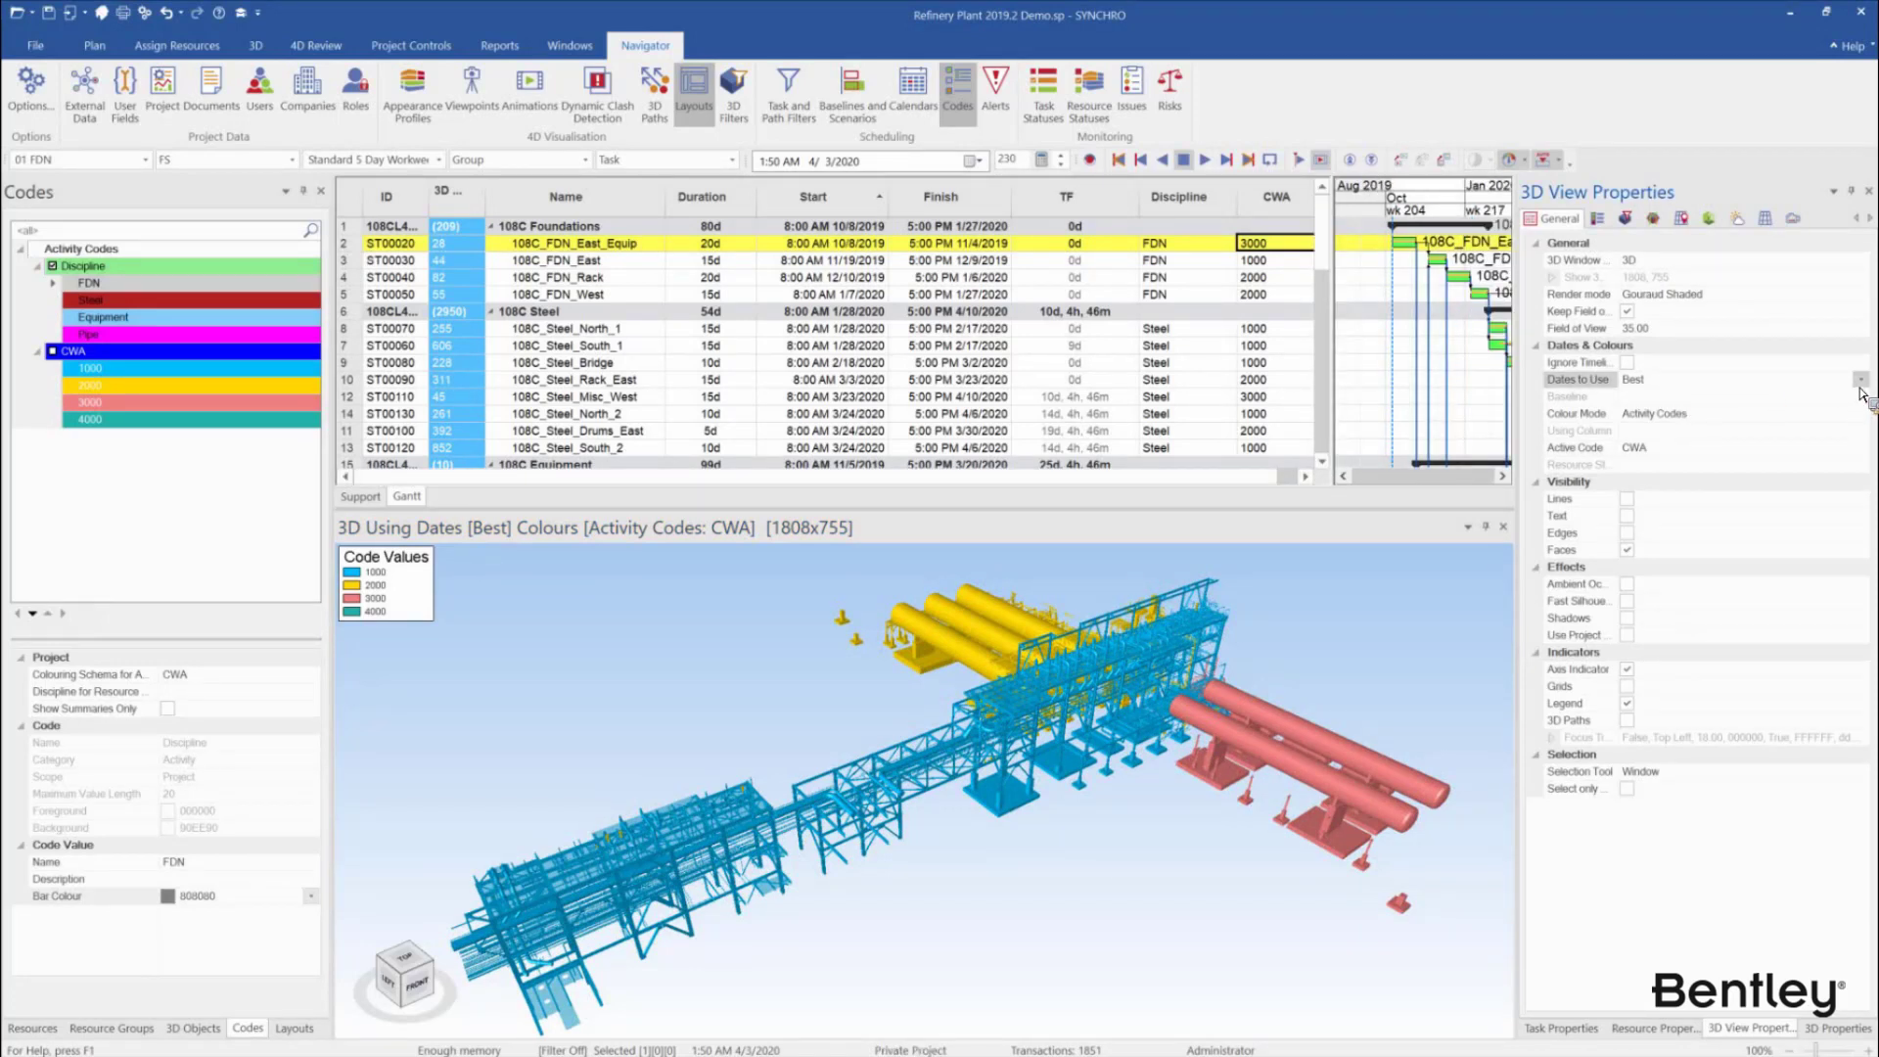
pyautogui.click(1859, 381)
pyautogui.click(1430, 177)
pyautogui.click(1442, 203)
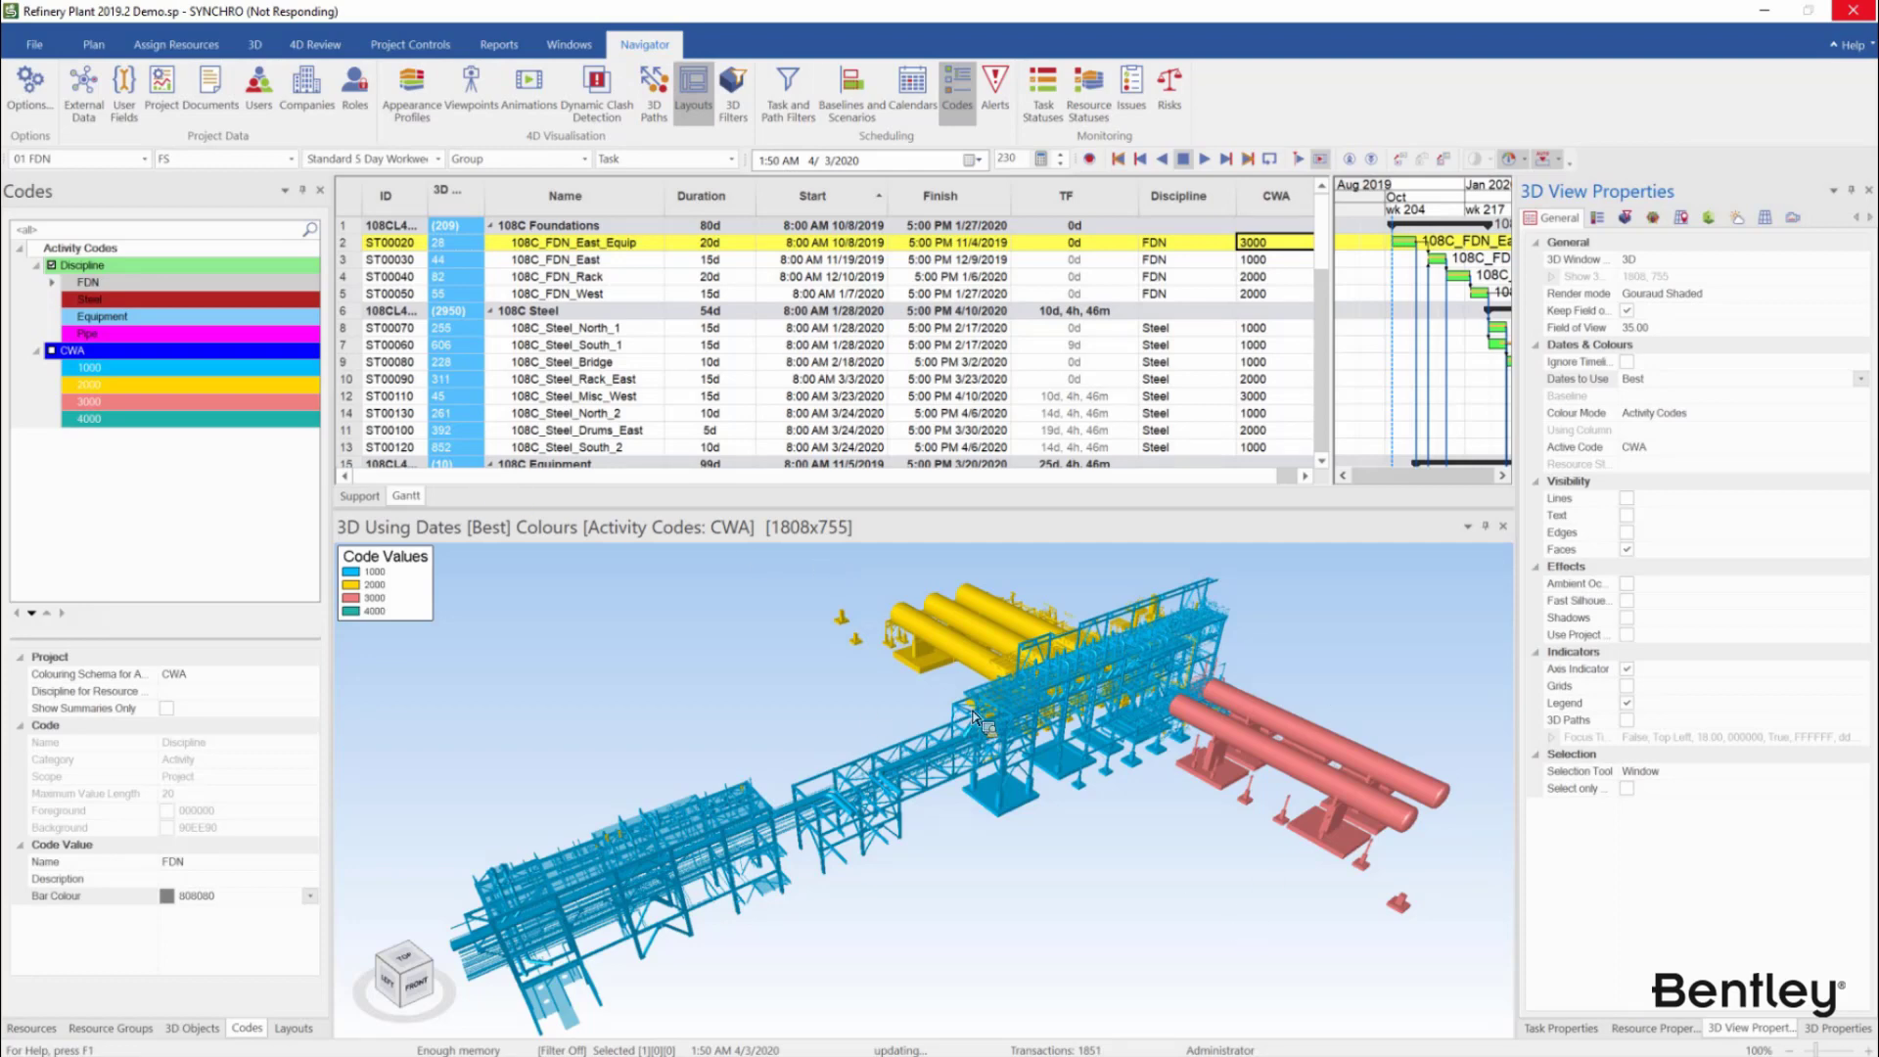
pyautogui.moveTo(1262, 817); pyautogui.dragTo(1231, 781, button='middle')
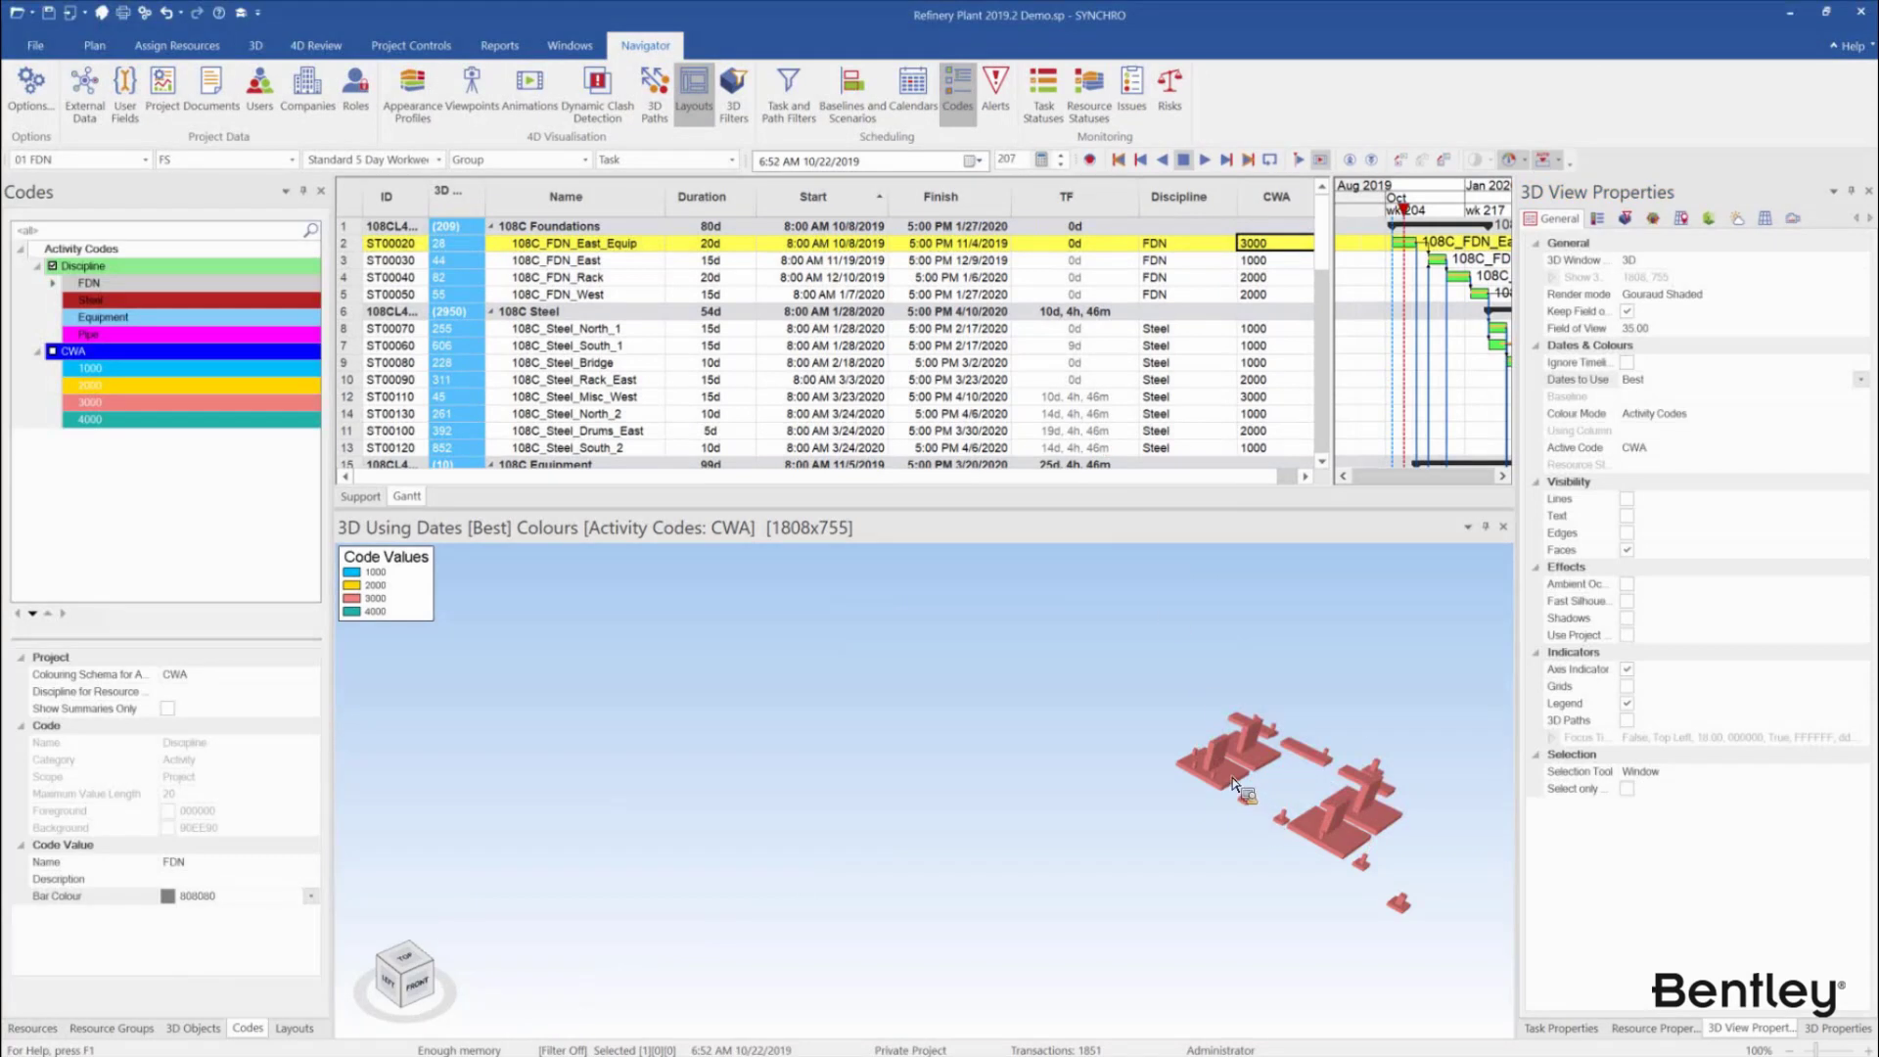
pyautogui.scroll(1, 1174, 757)
pyautogui.scroll(2, 1193, 768)
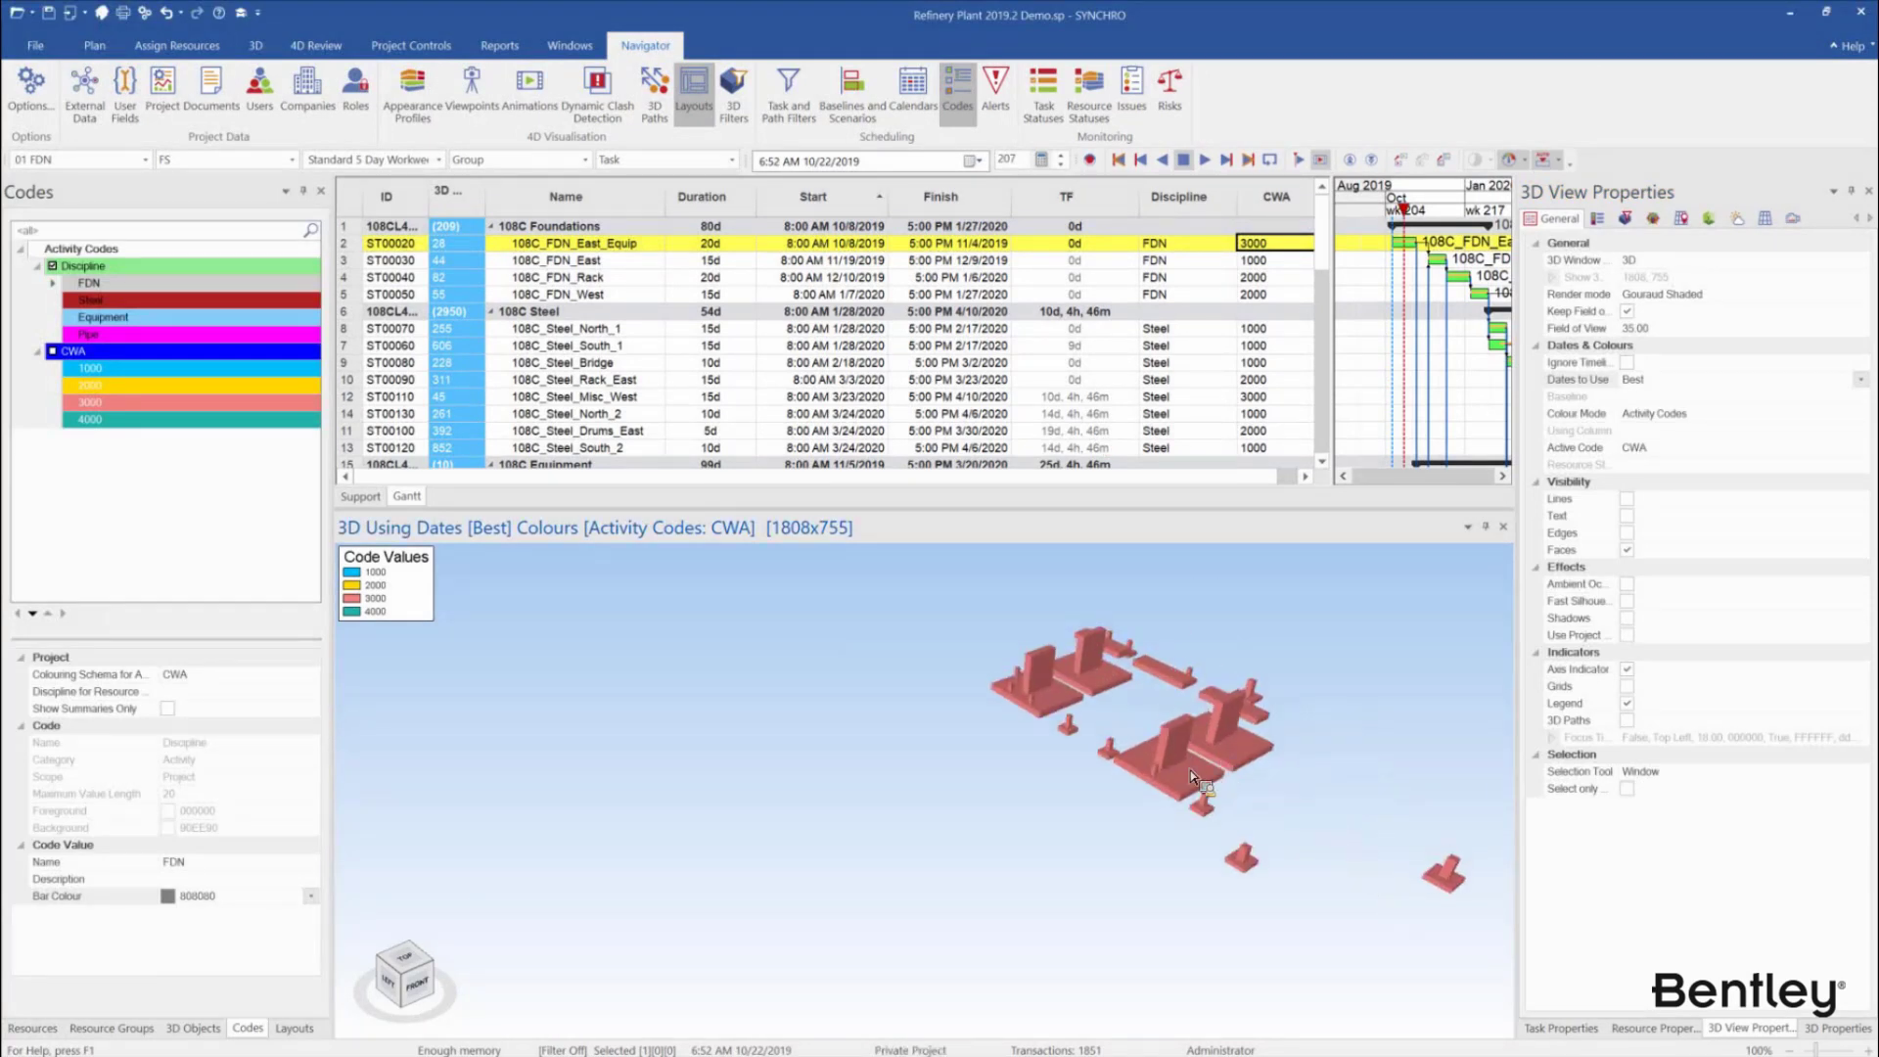
# Switch the 3D view's colour mode to Appearance Profiles for the foundations displayed at this focus time
pyautogui.click(1857, 416)
pyautogui.click(1860, 414)
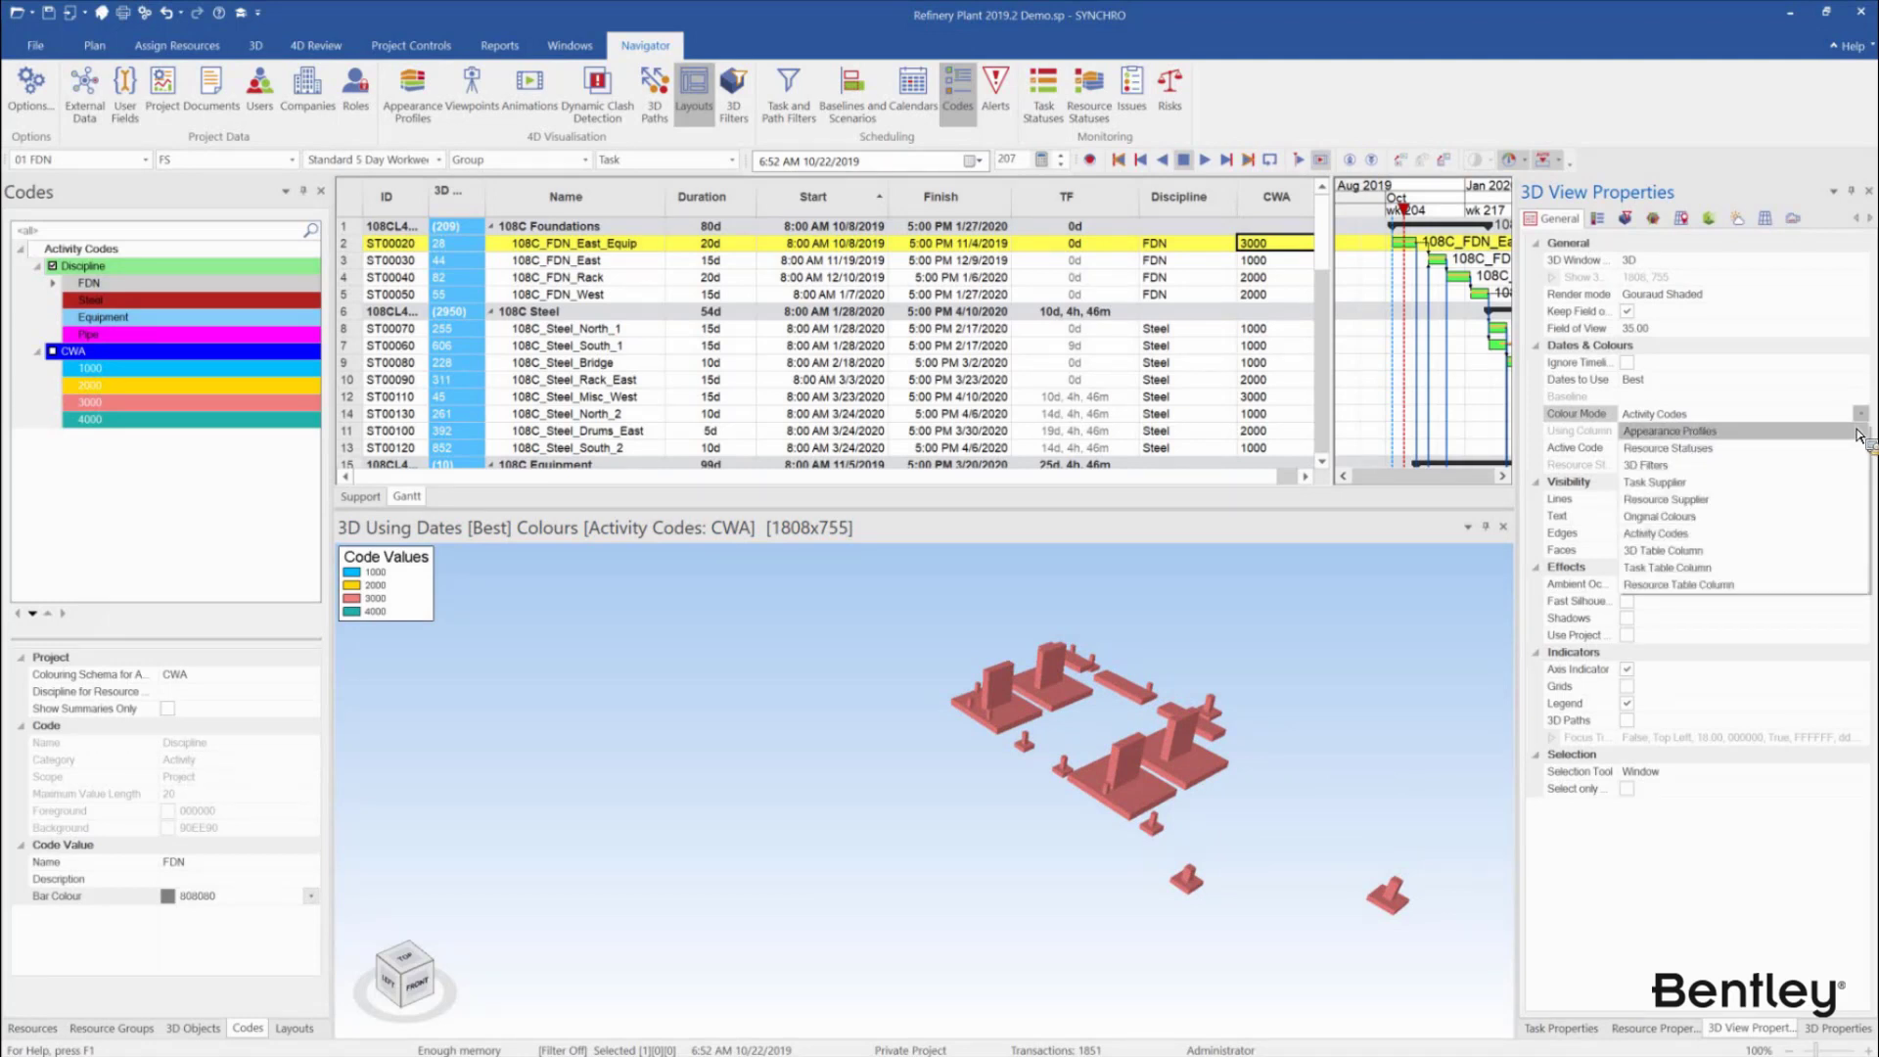
pyautogui.click(1858, 432)
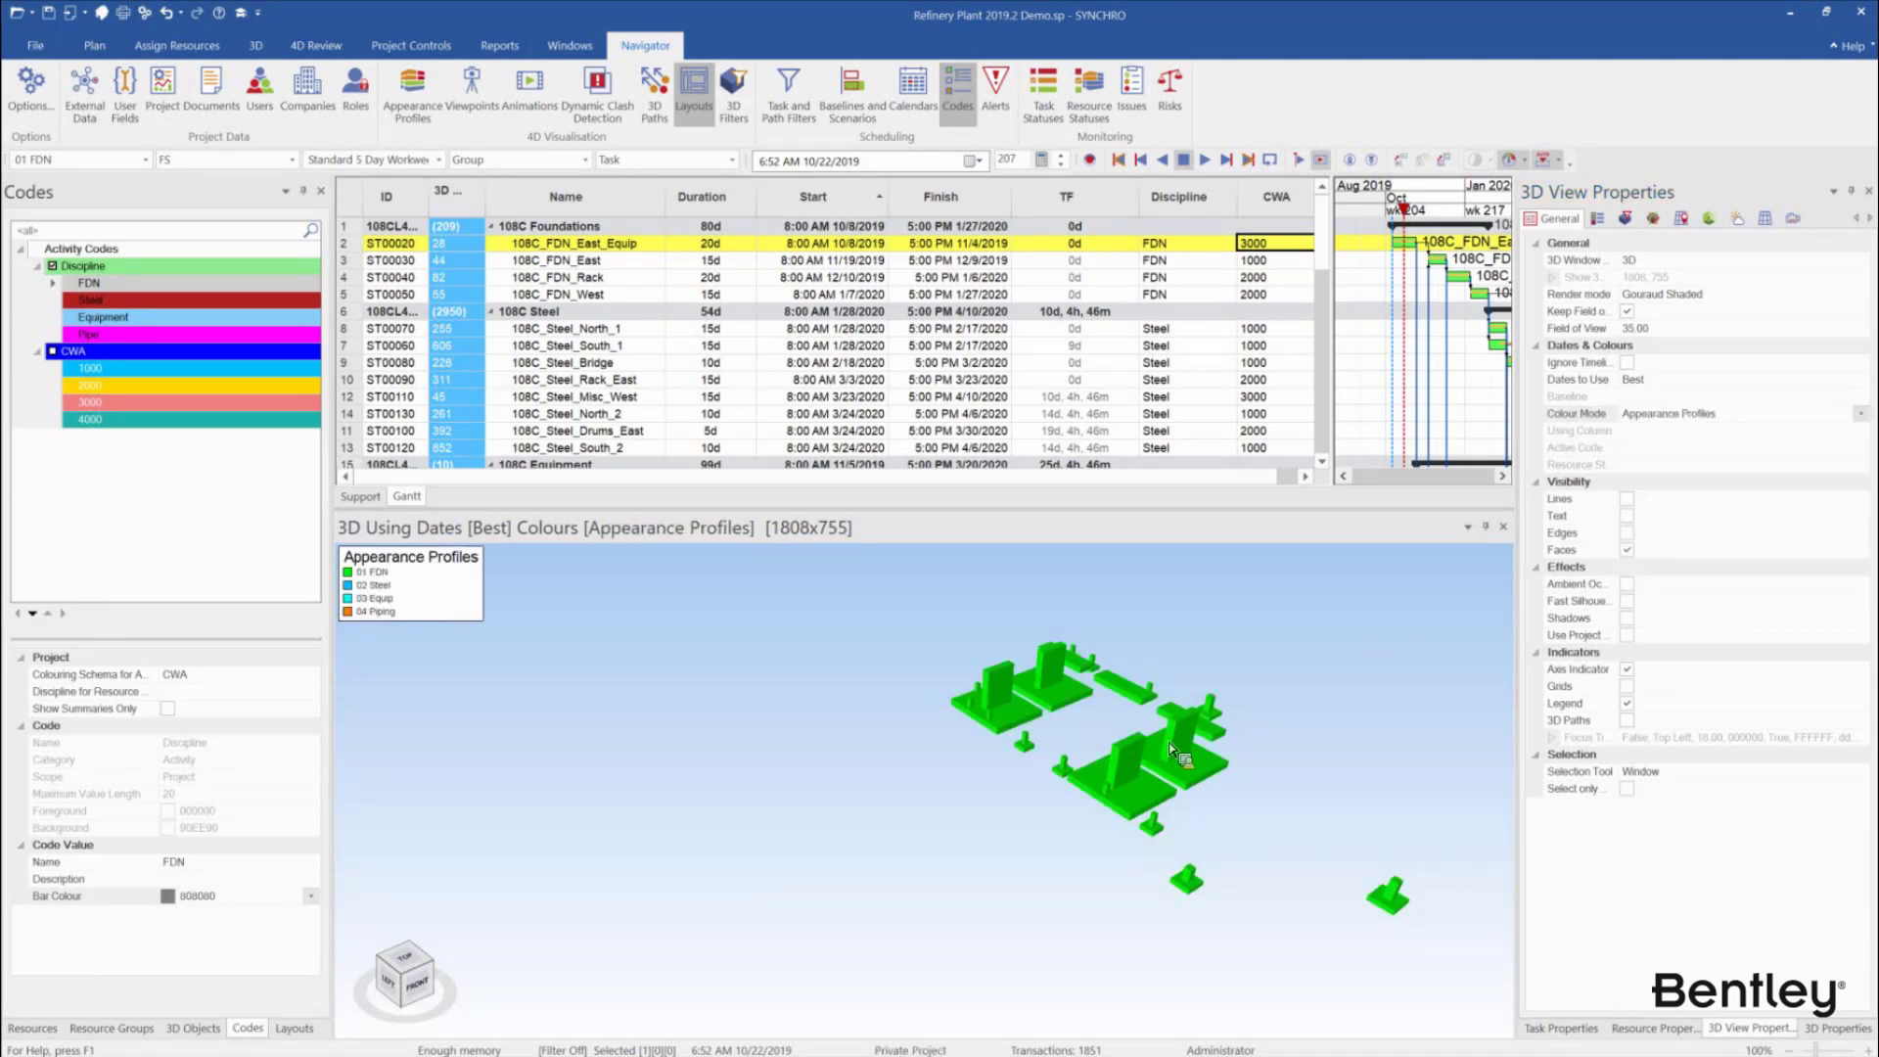
pyautogui.scroll(1, 1171, 746)
pyautogui.moveTo(1171, 746); pyautogui.dragTo(1122, 701, button='middle')
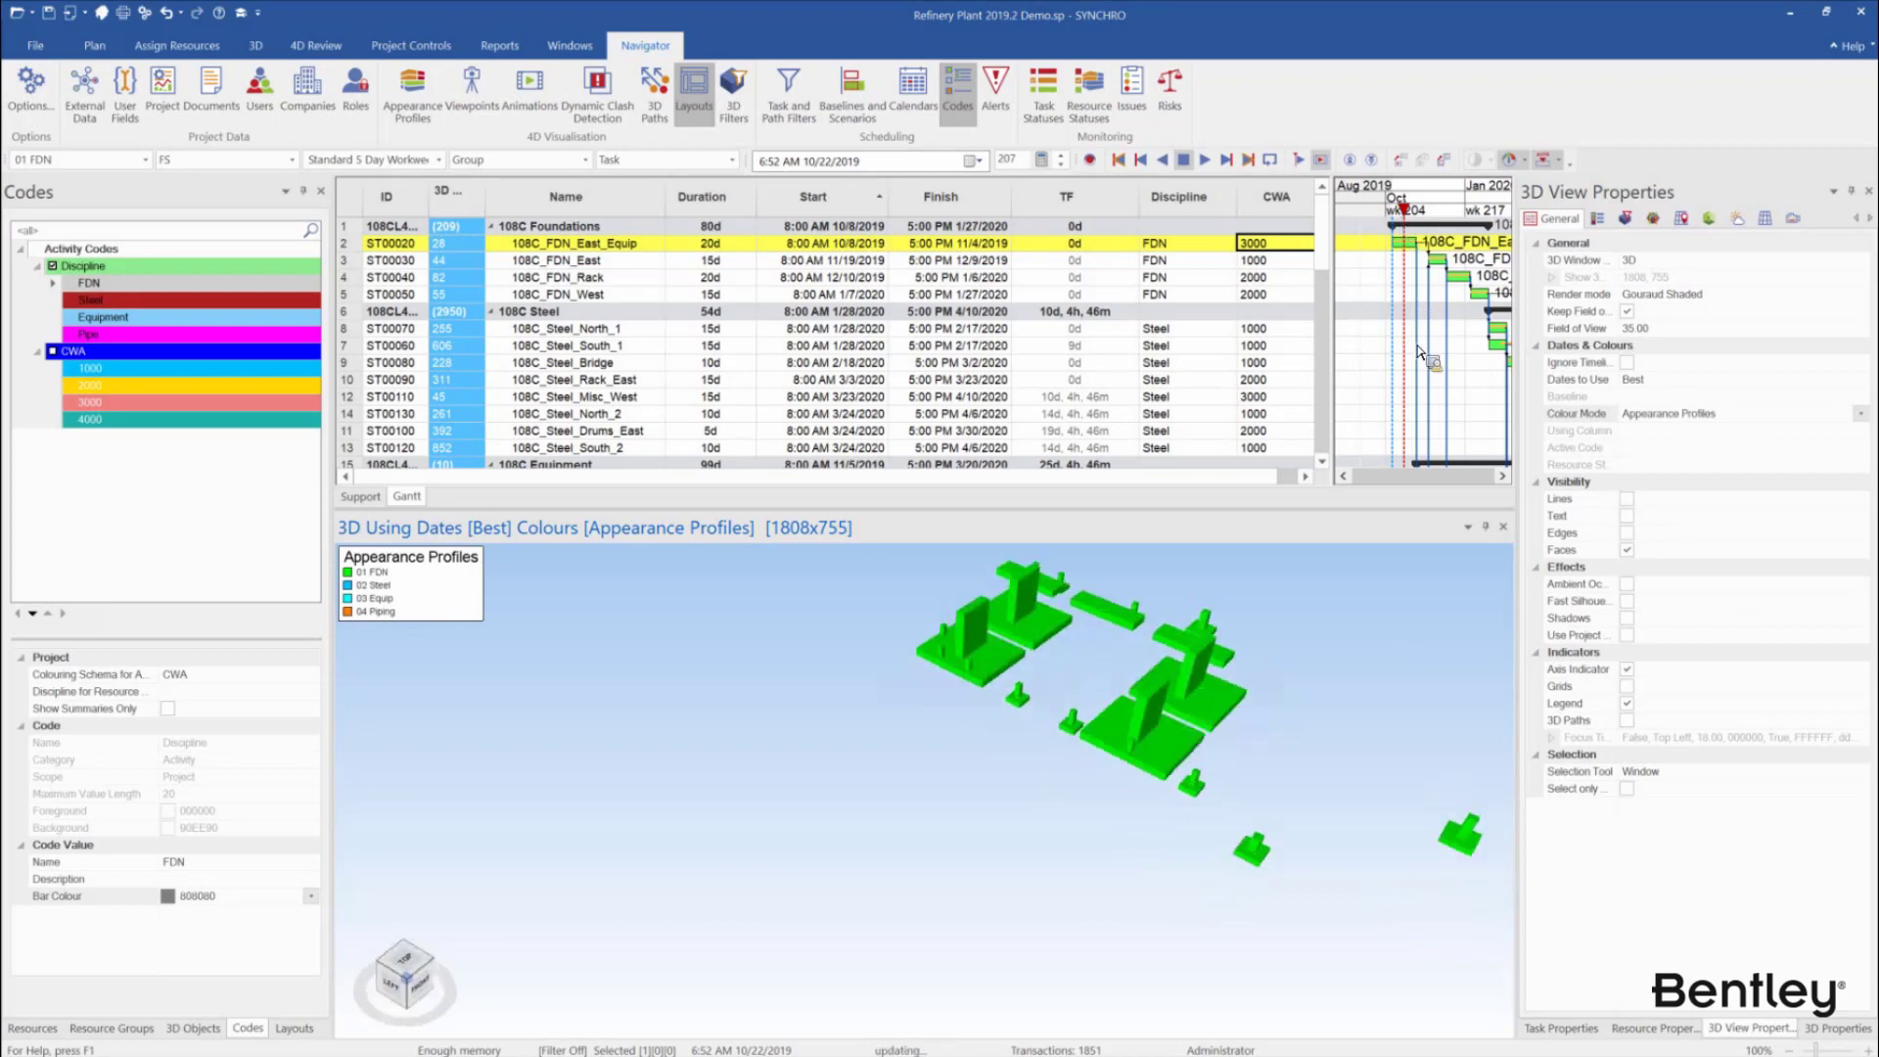
# Scrub the focus time forward through the Gantt chart to 12:12 AM 4/1/2020
pyautogui.scroll(-2, 1375, 349)
pyautogui.moveTo(1439, 222); pyautogui.dragTo(1391, 202, button='middle')
pyautogui.moveTo(1392, 205); pyautogui.dragTo(1428, 209)
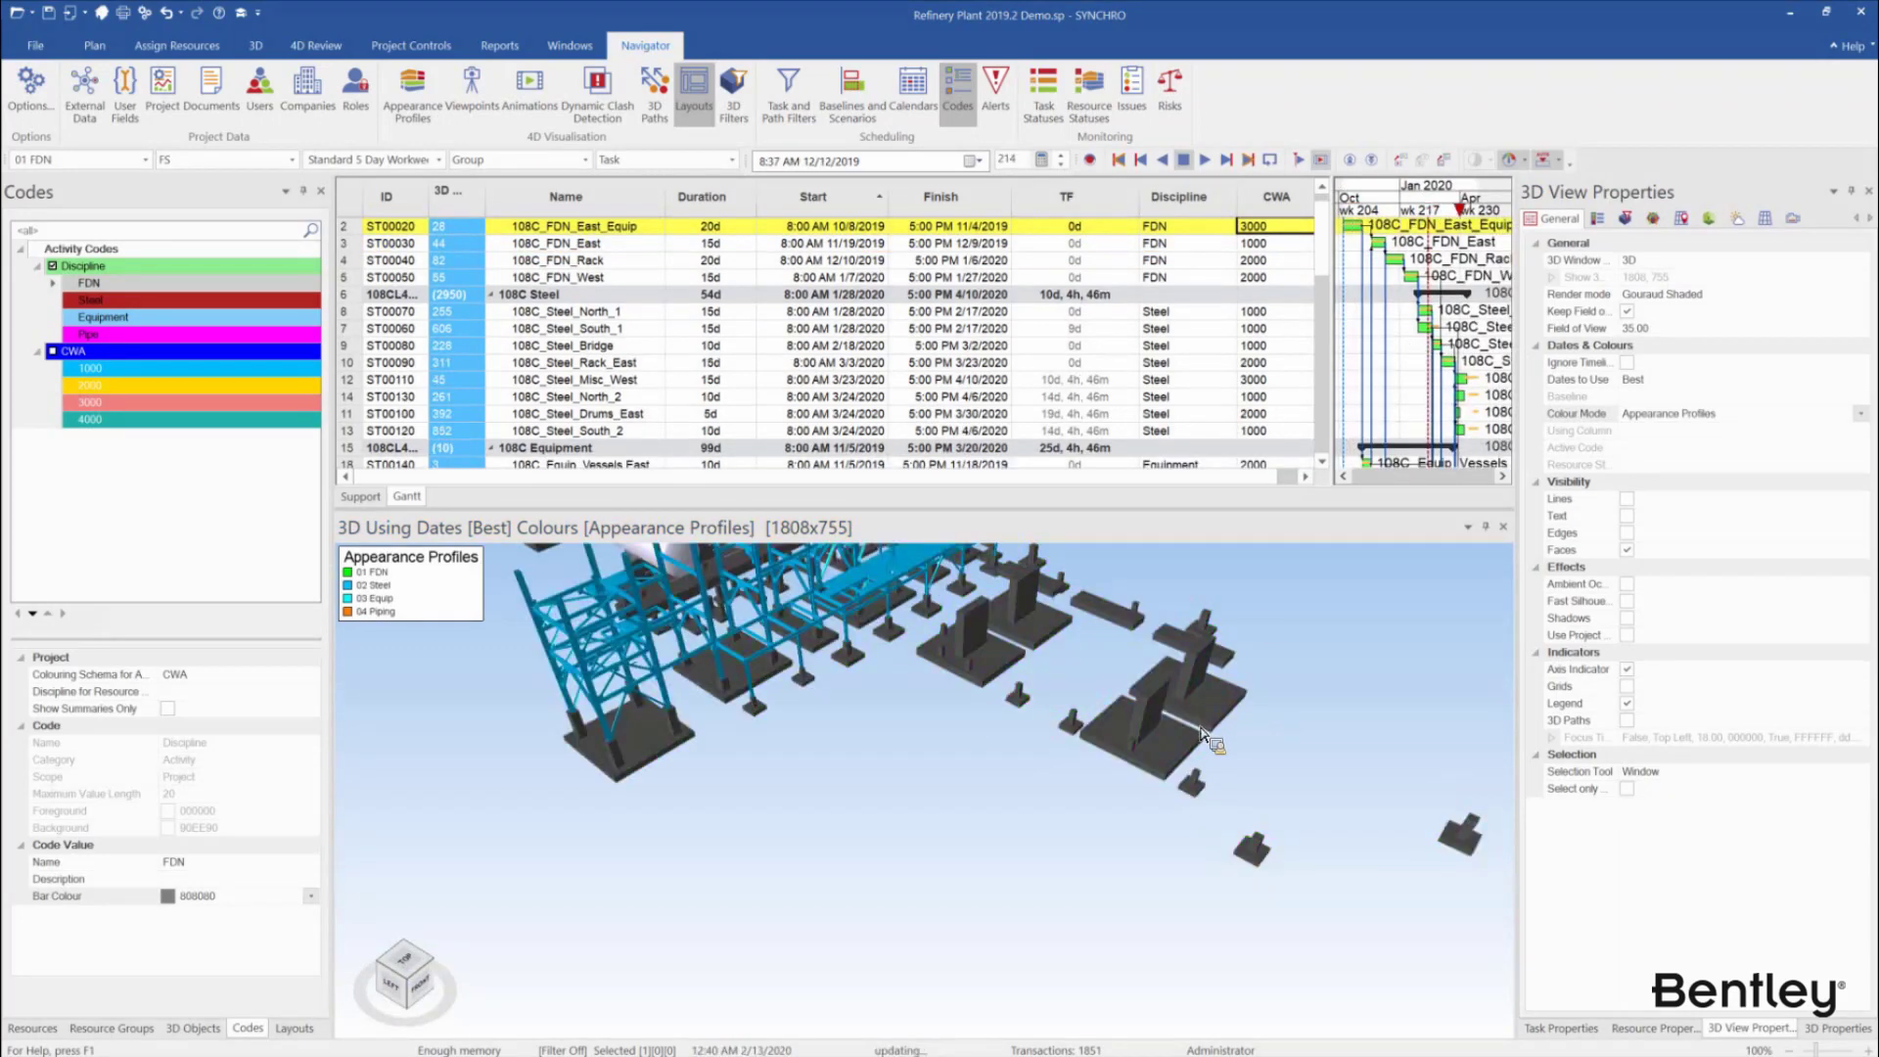
pyautogui.scroll(-5, 1343, 720)
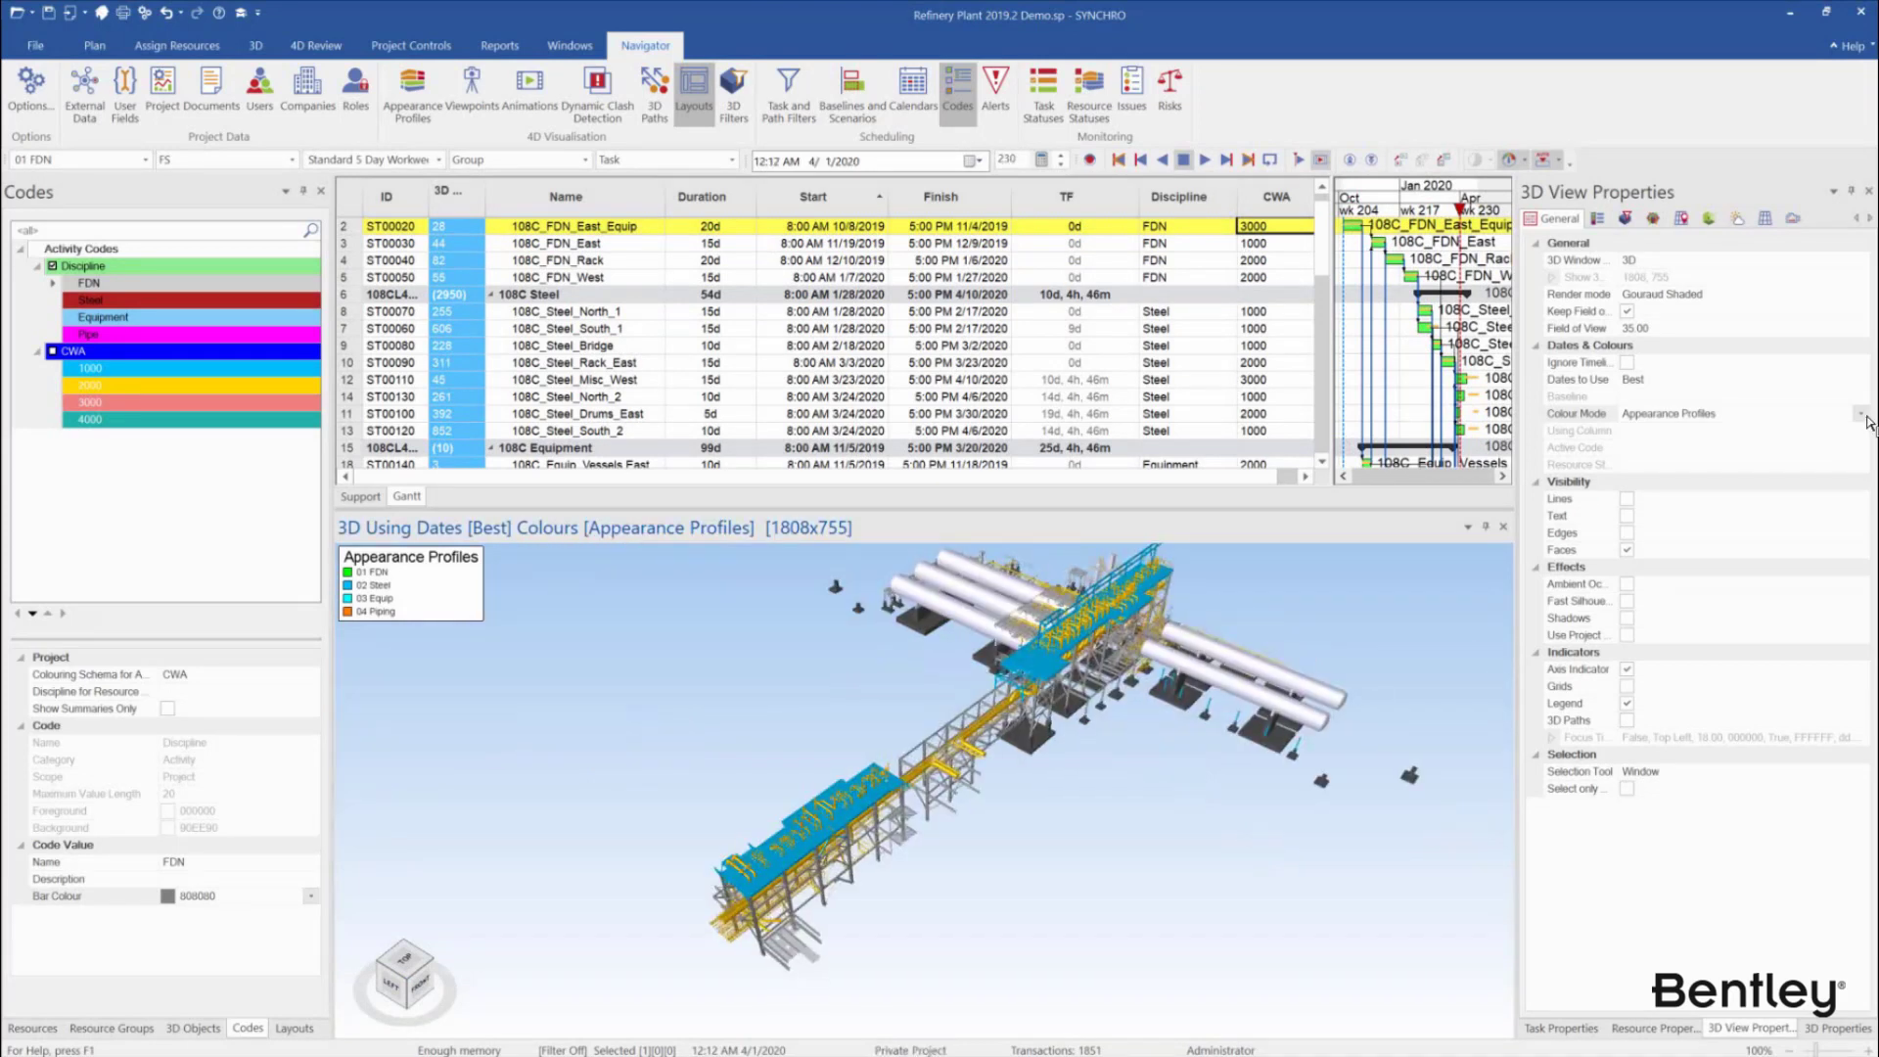
pyautogui.click(1860, 414)
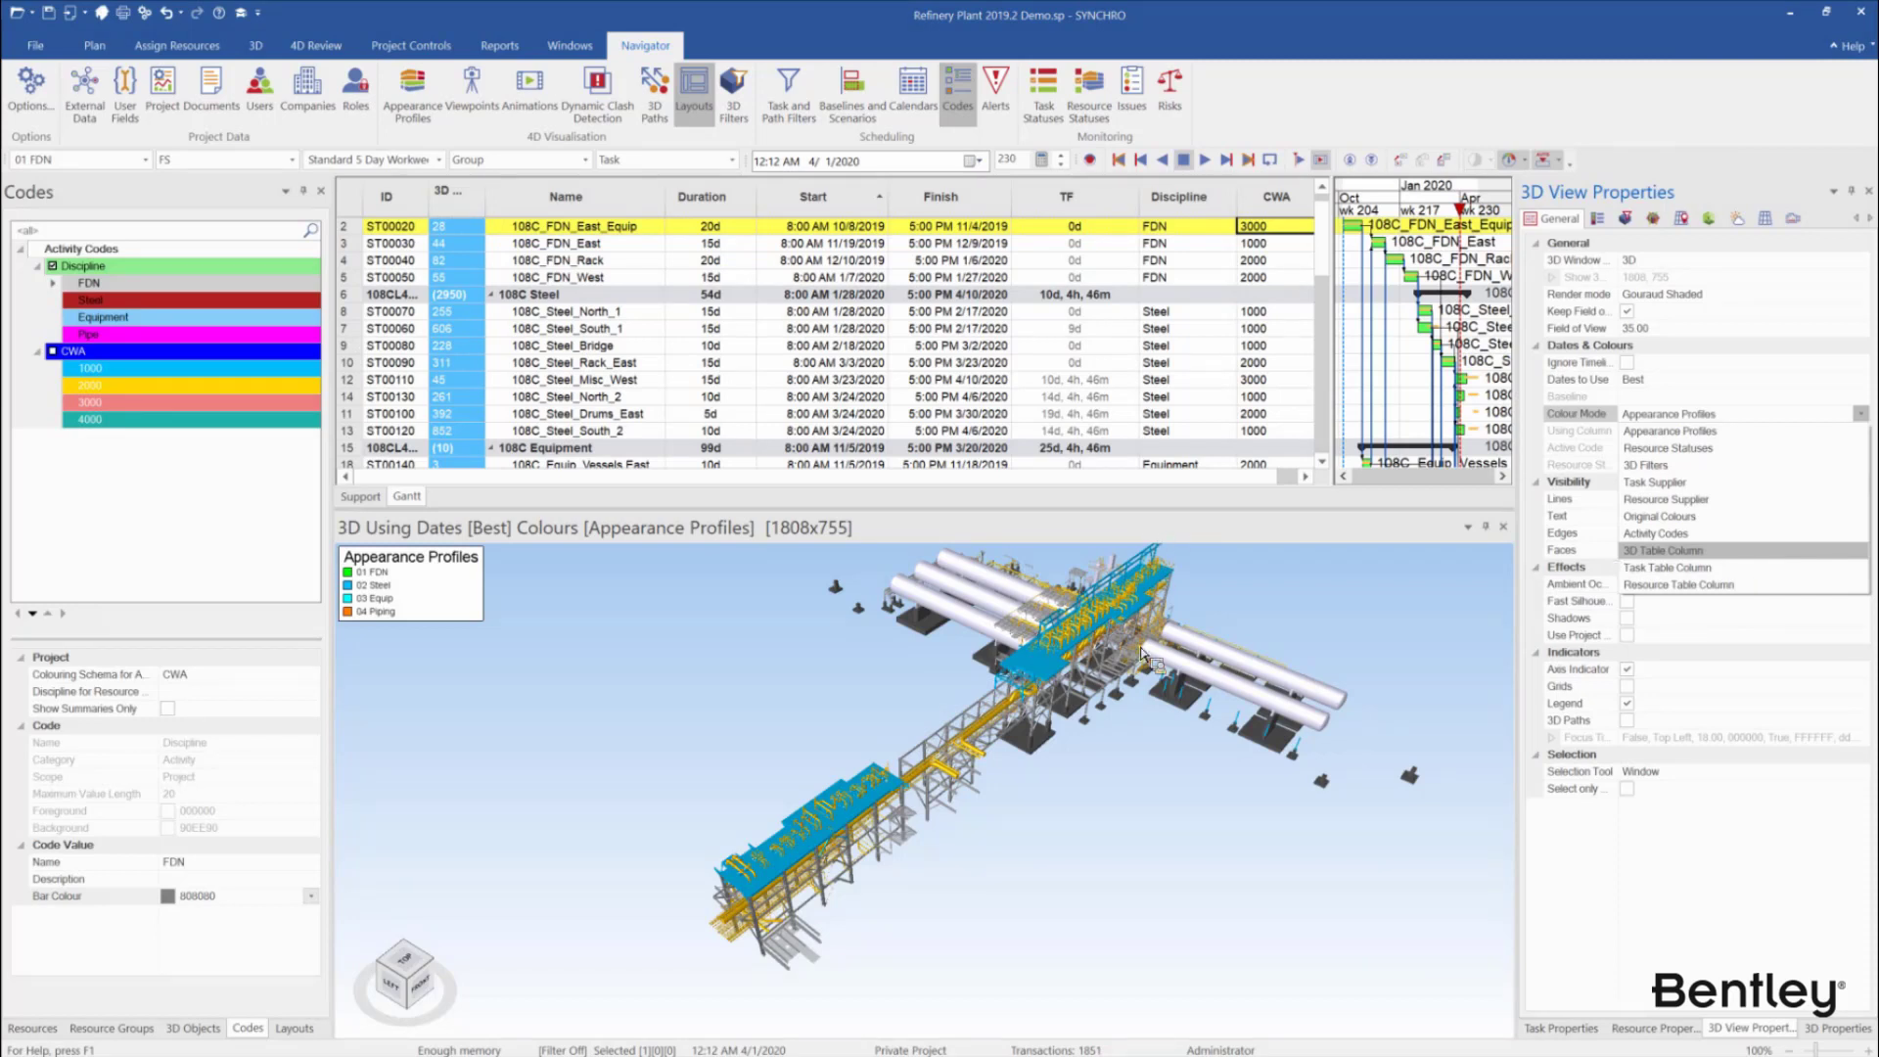
pyautogui.scroll(1, 1138, 722)
pyautogui.scroll(-1, 1137, 722)
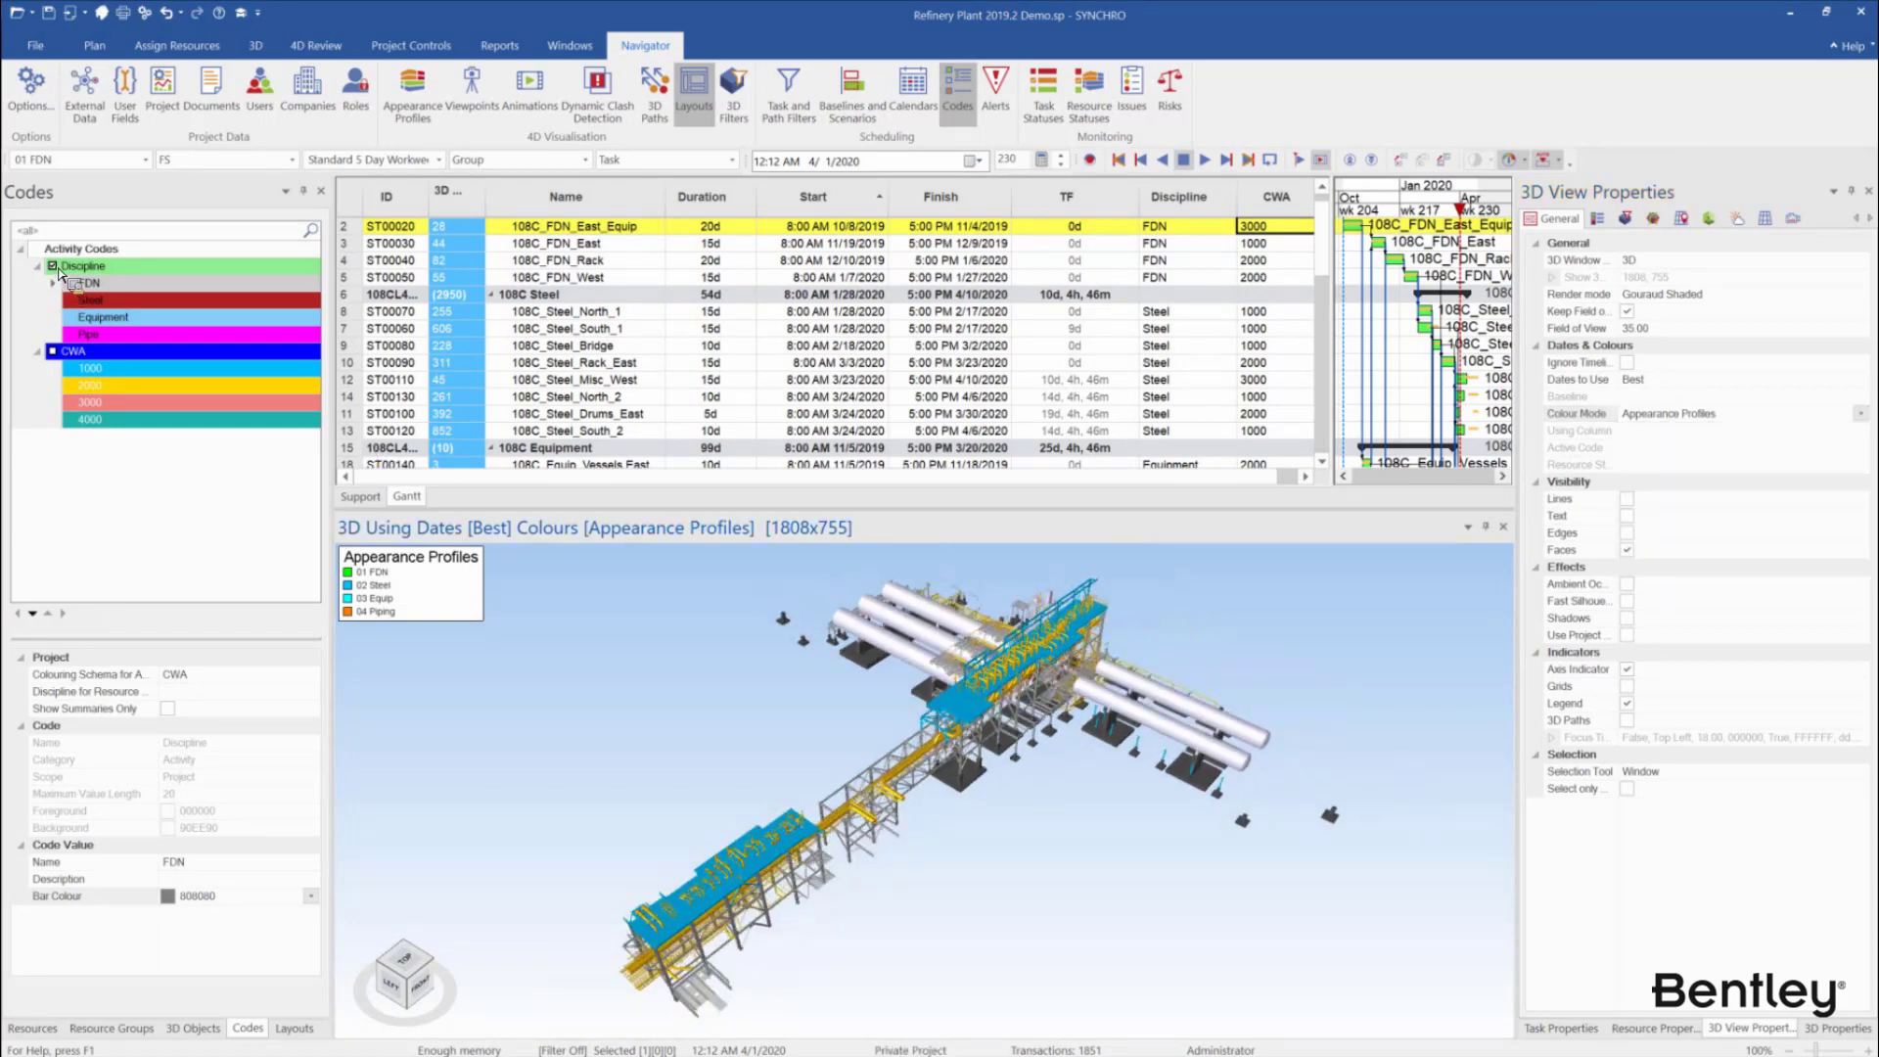
# Reduce the 3D window's height slightly and remove the Discipline and CWA columns from the task table
pyautogui.moveTo(61, 274); pyautogui.dragTo(949, 525)
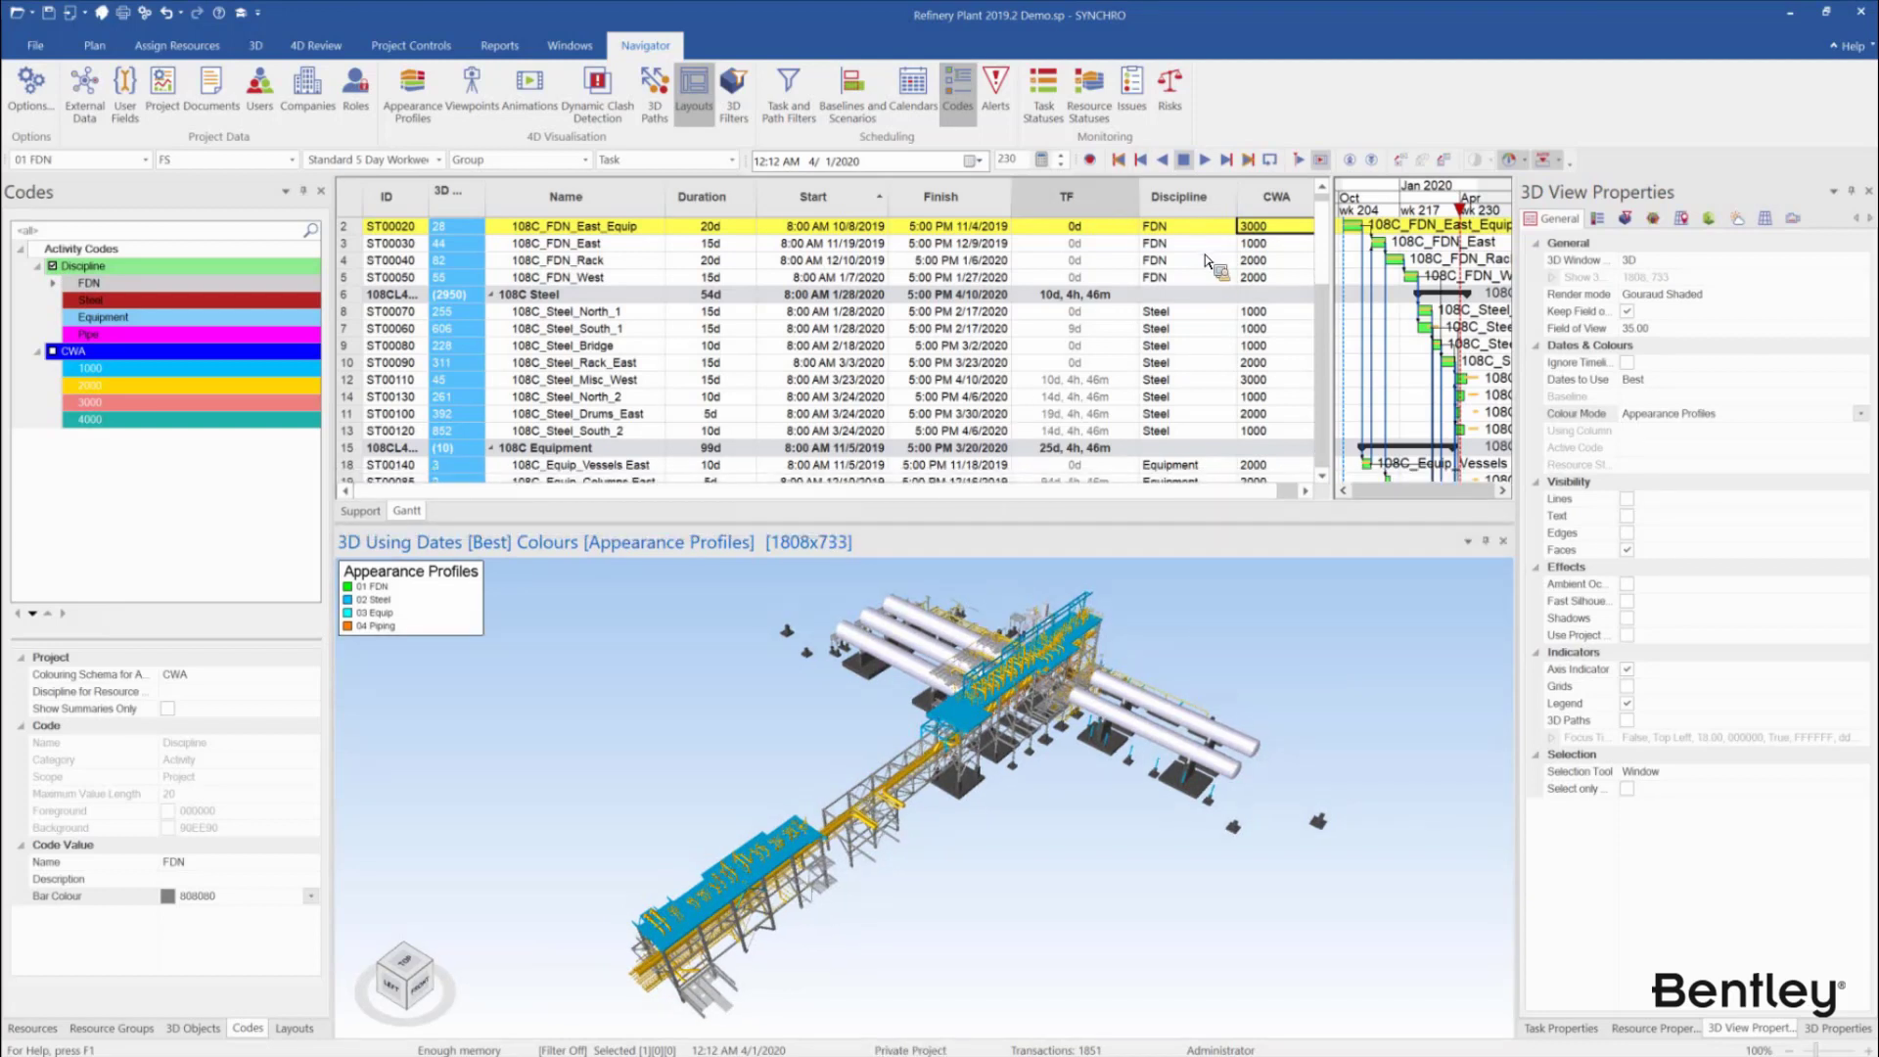
pyautogui.rightClick(1100, 184)
pyautogui.click(1215, 275)
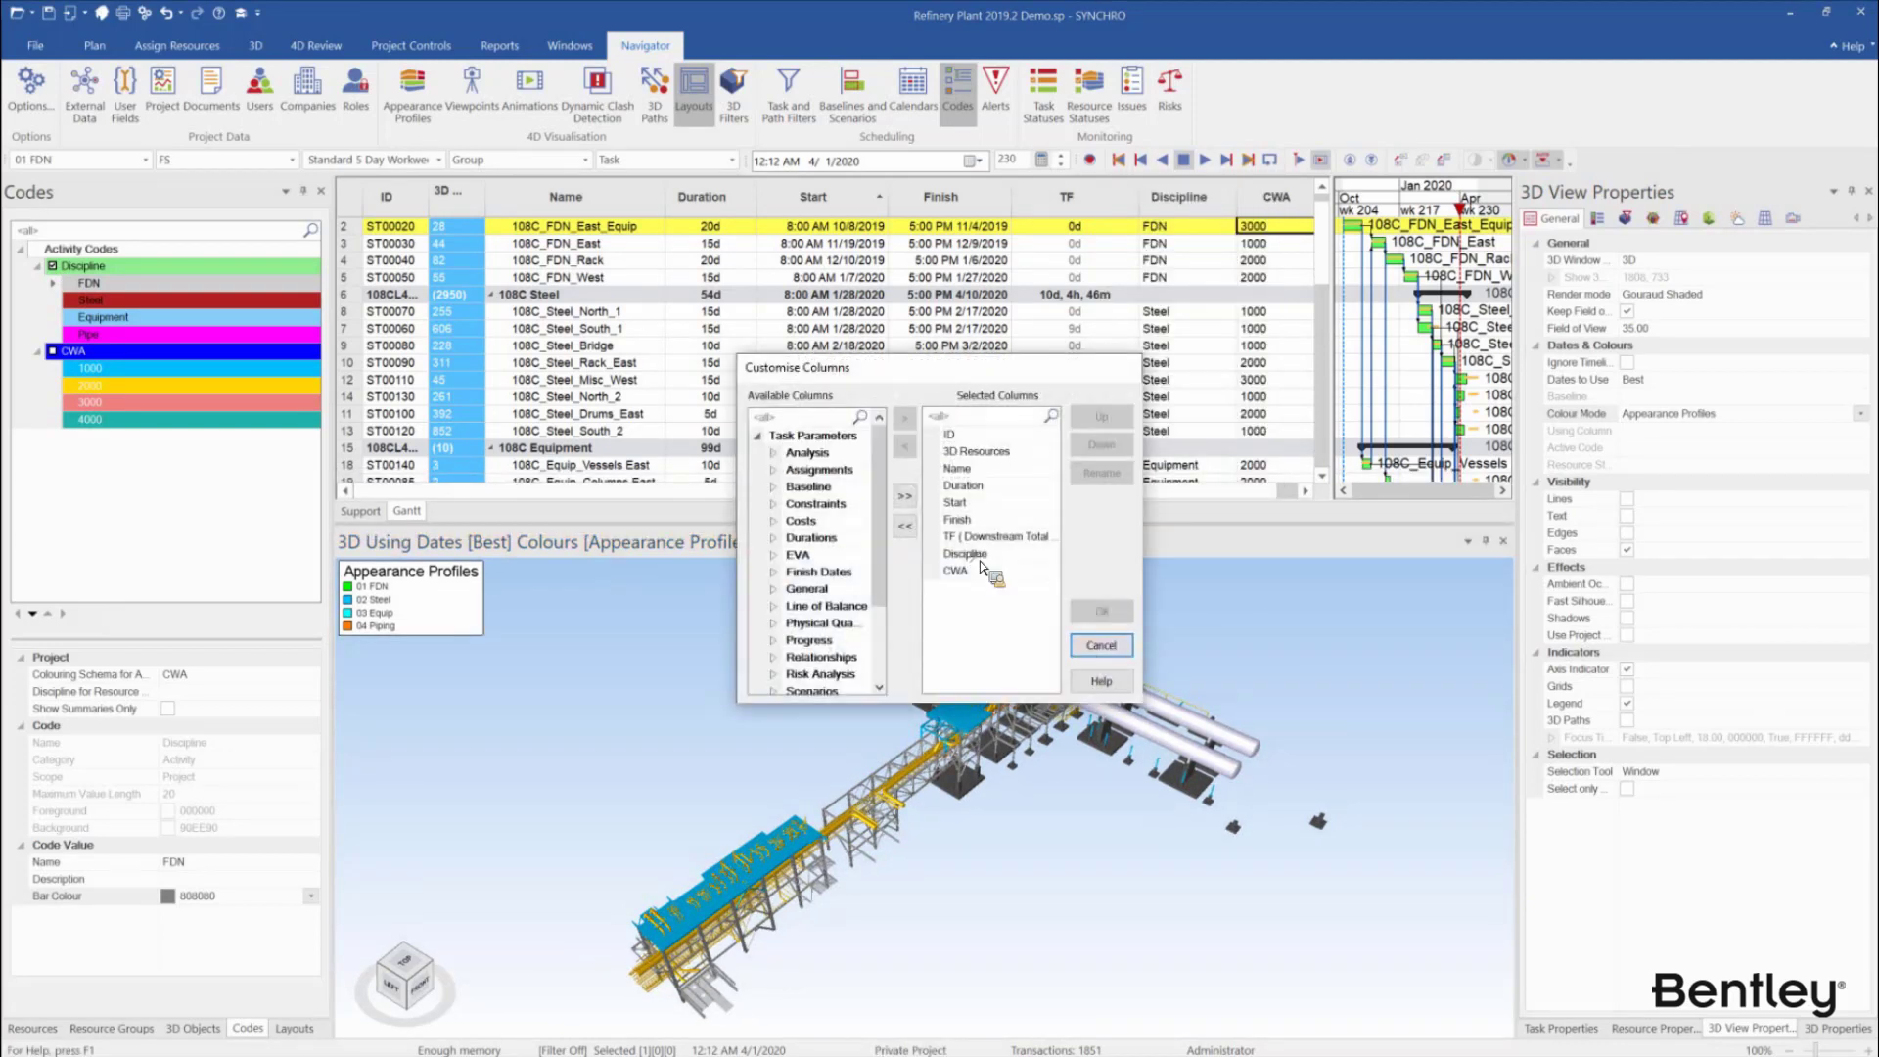
pyautogui.doubleClick(982, 557)
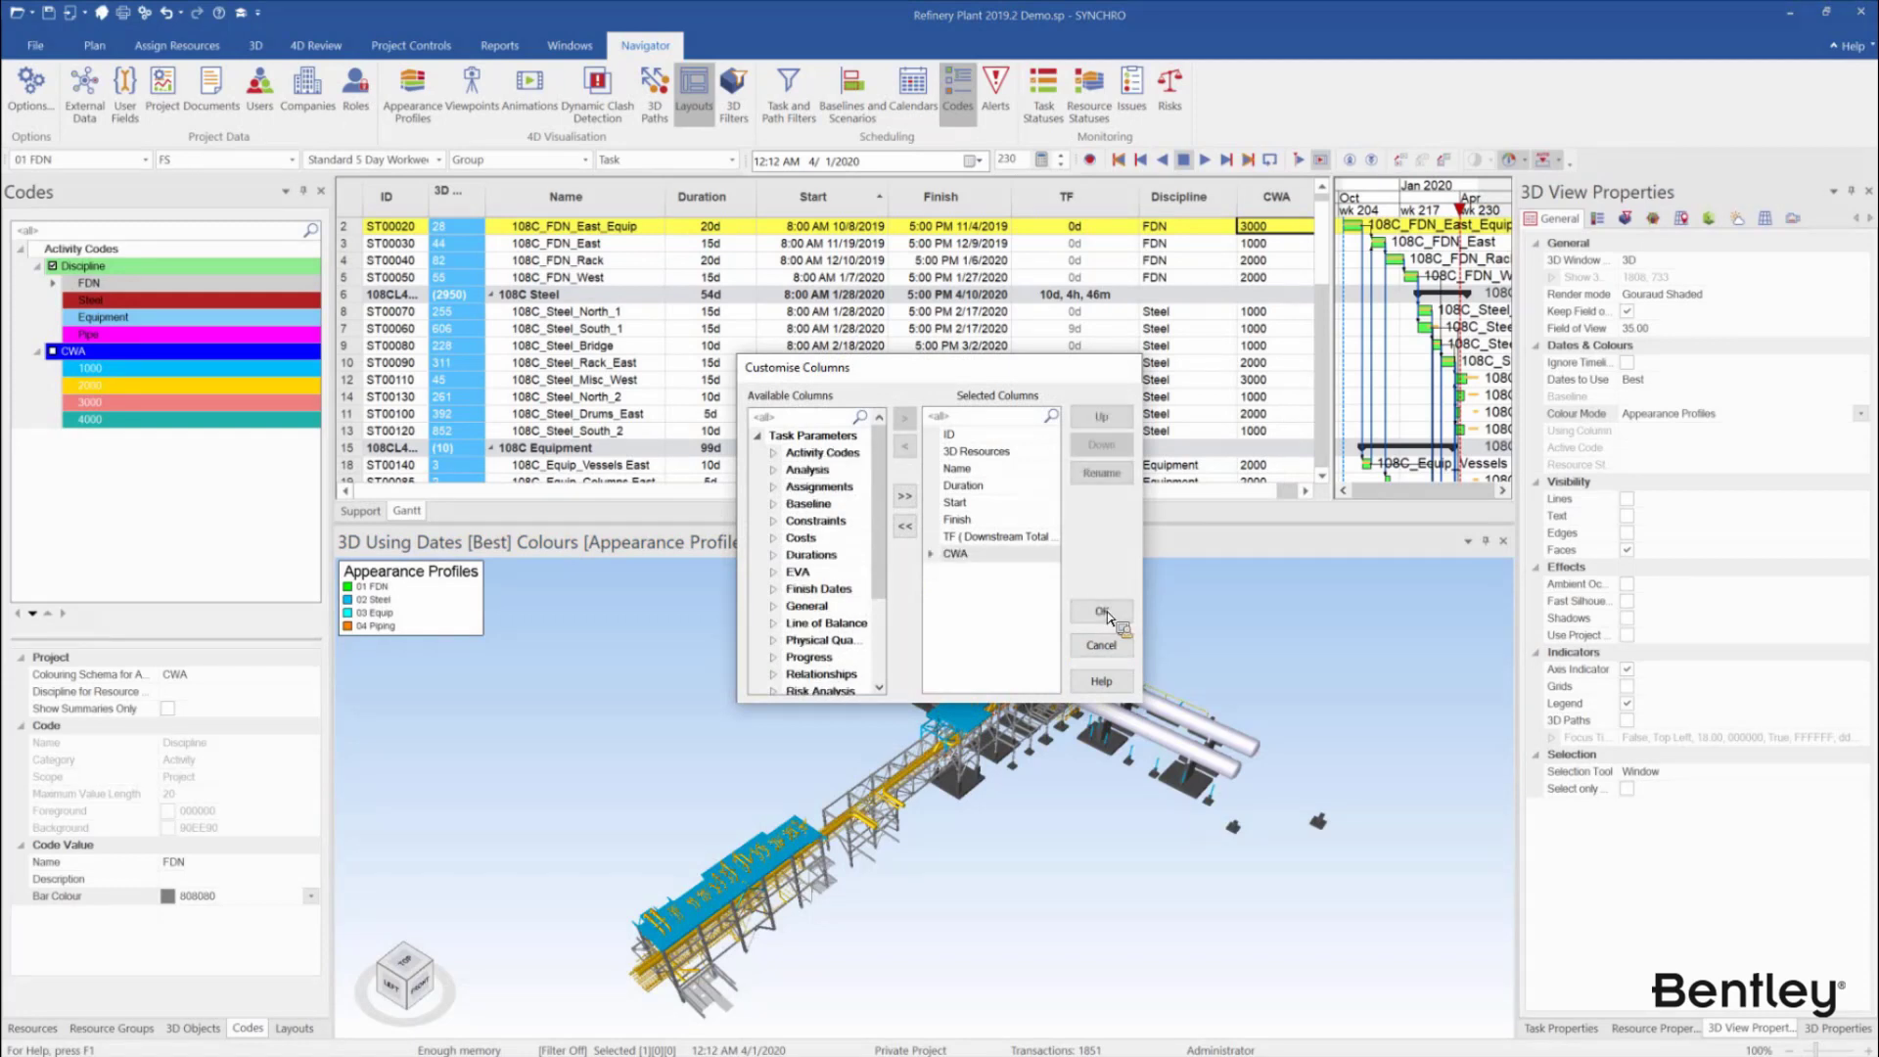
pyautogui.click(1103, 613)
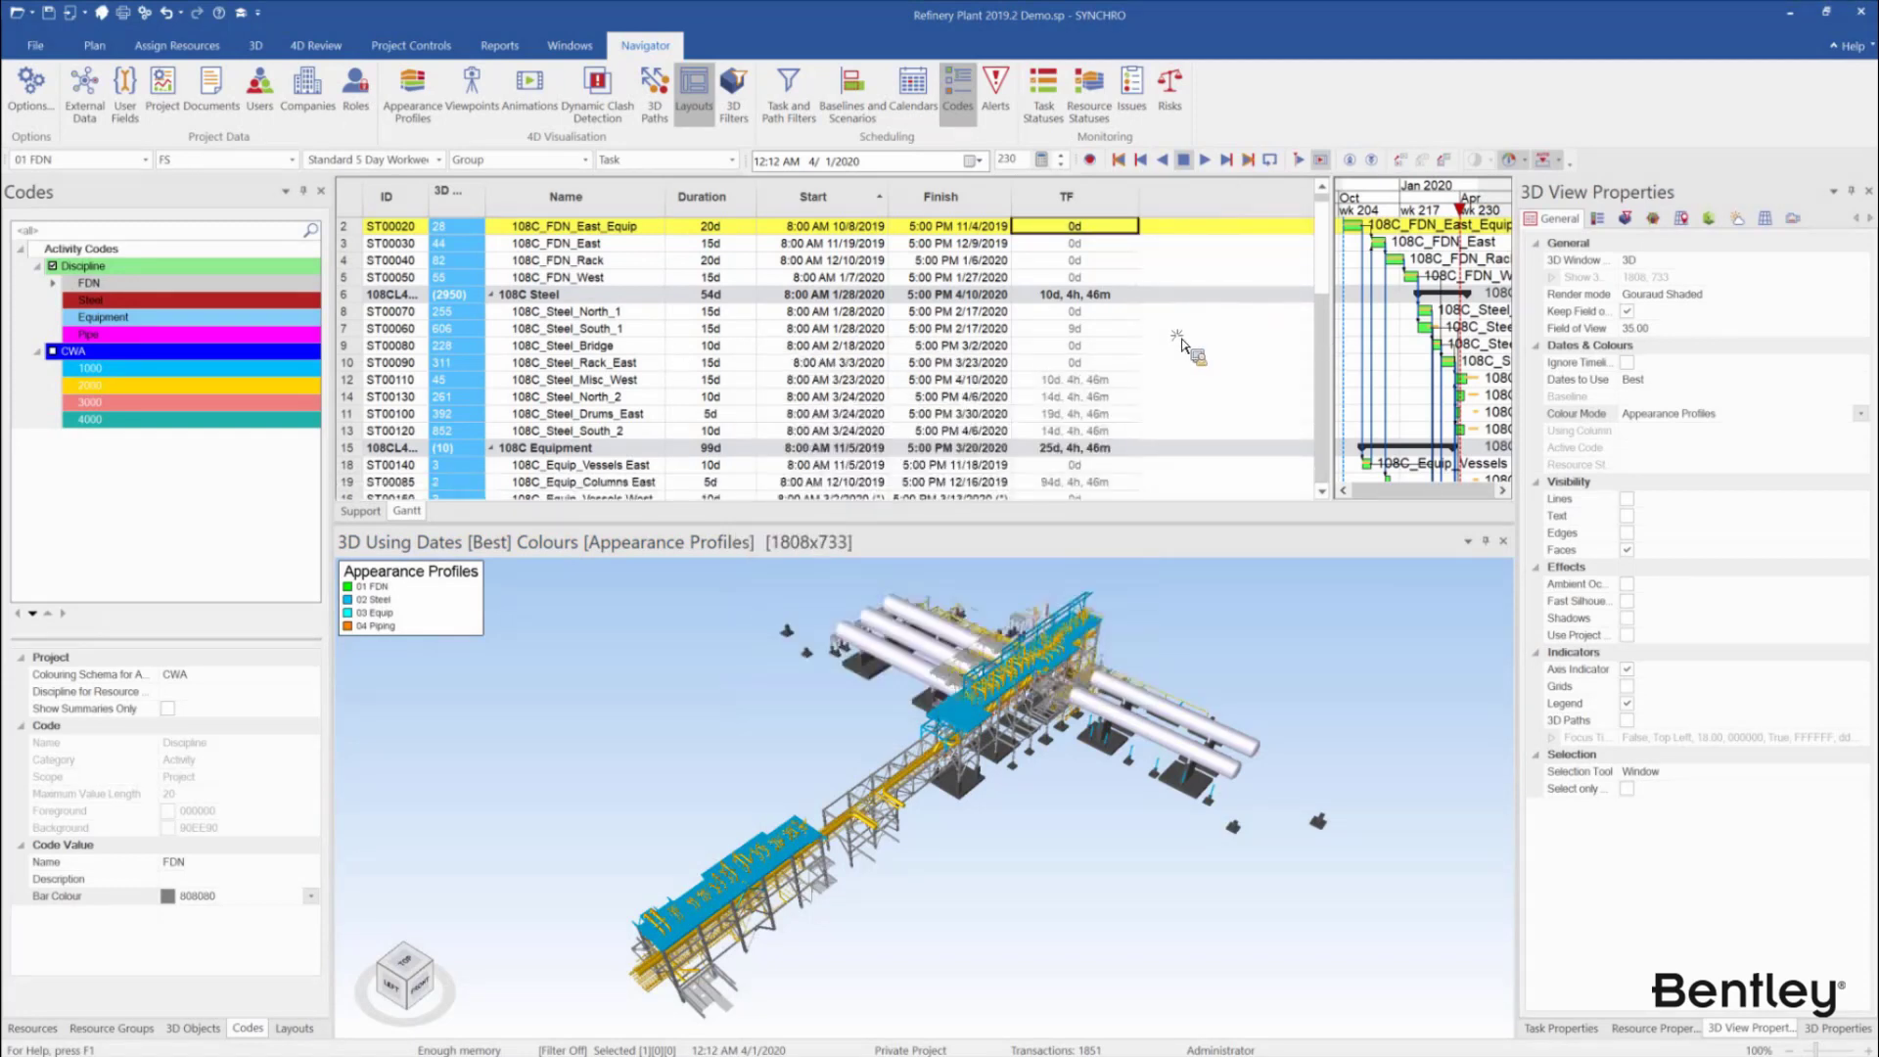
# Set the 3D view's colour mode to Task Table Column
pyautogui.click(1860, 415)
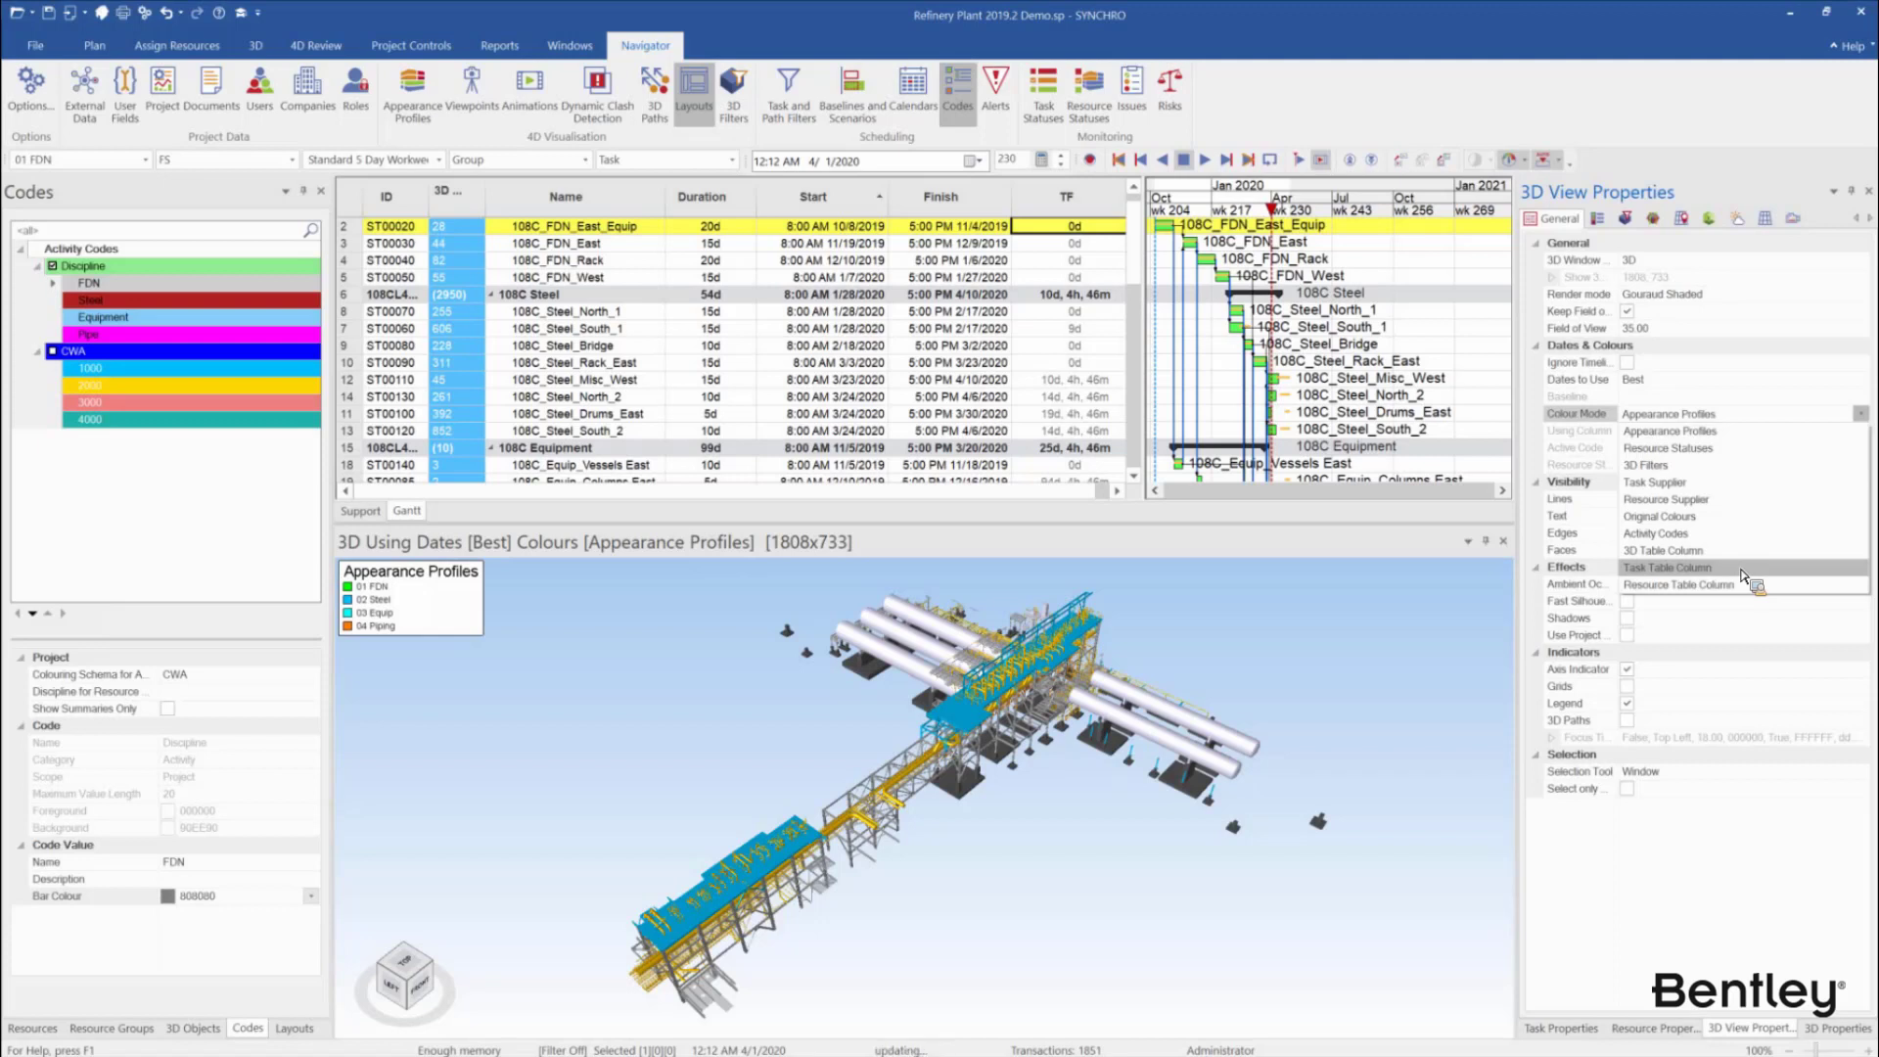
pyautogui.click(1743, 574)
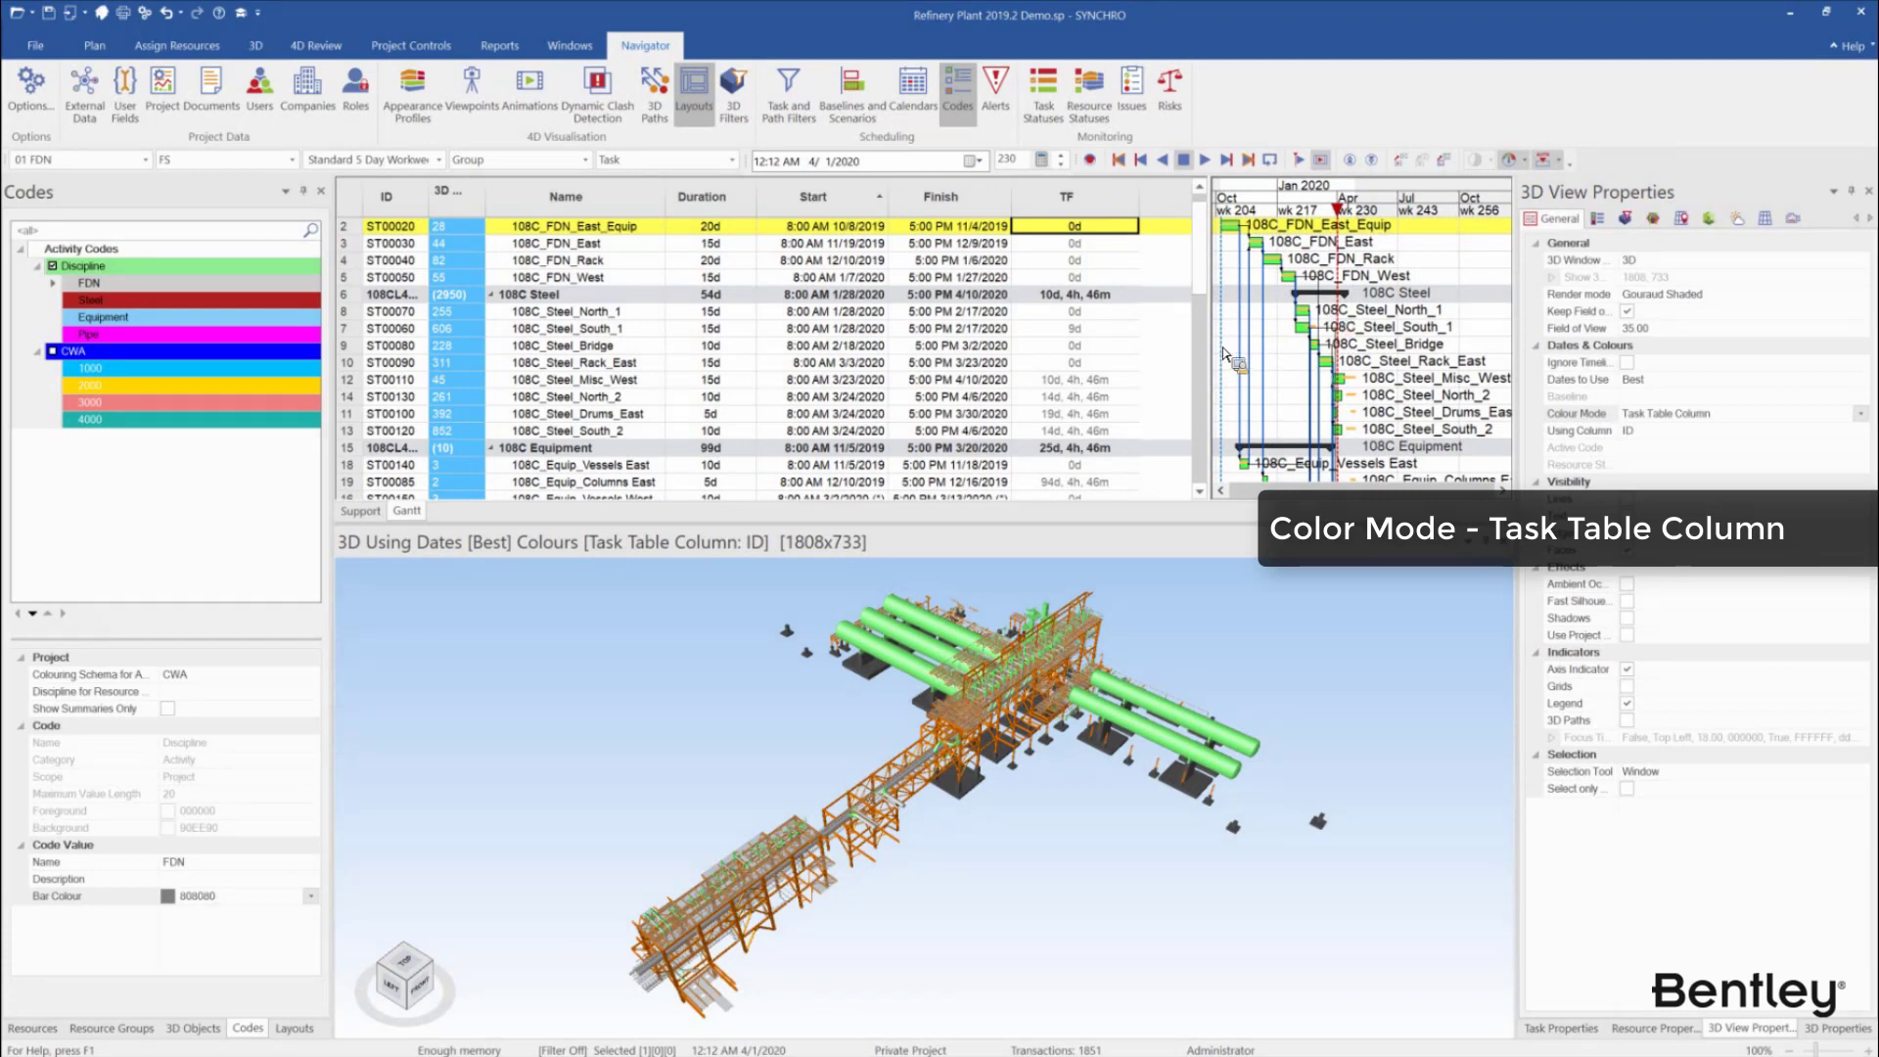
# Adjust the split between the task table and the Gantt chart, and close the Codes window
pyautogui.moveTo(1206, 339); pyautogui.dragTo(1137, 339)
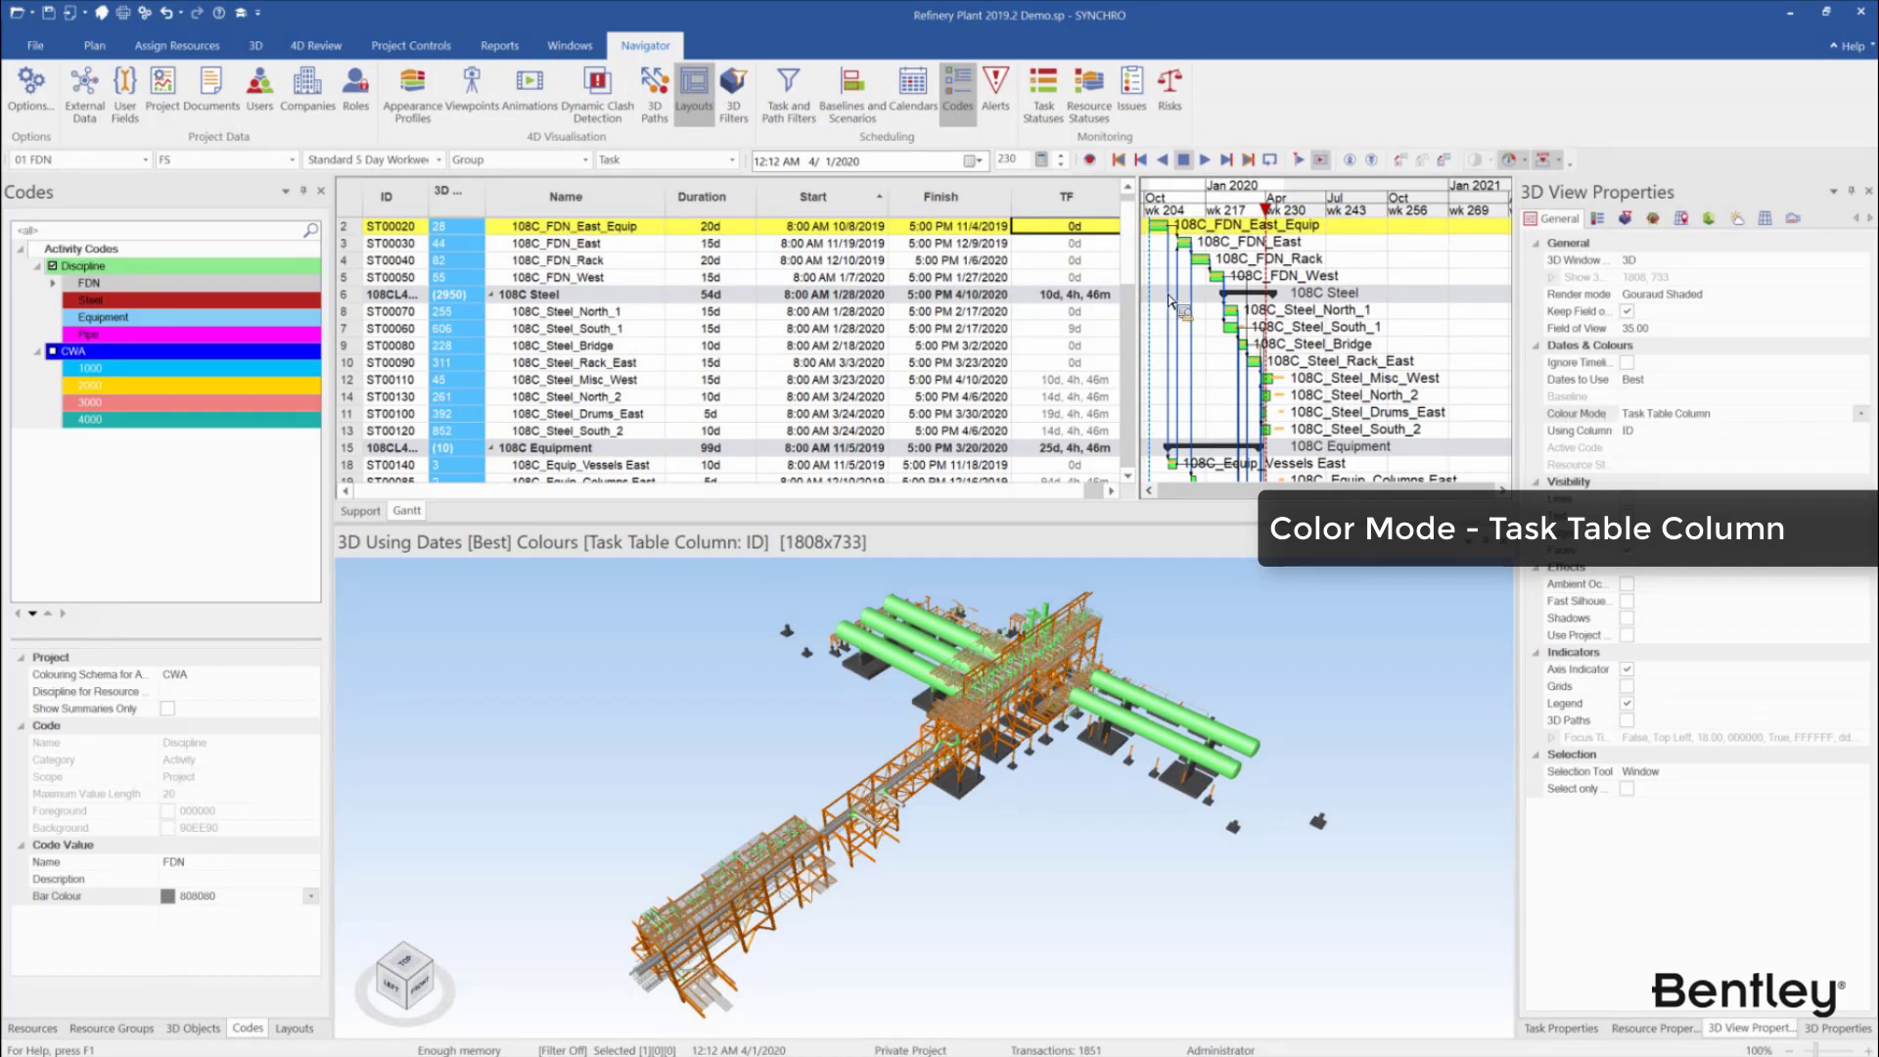
pyautogui.moveTo(1138, 284); pyautogui.dragTo(1219, 276)
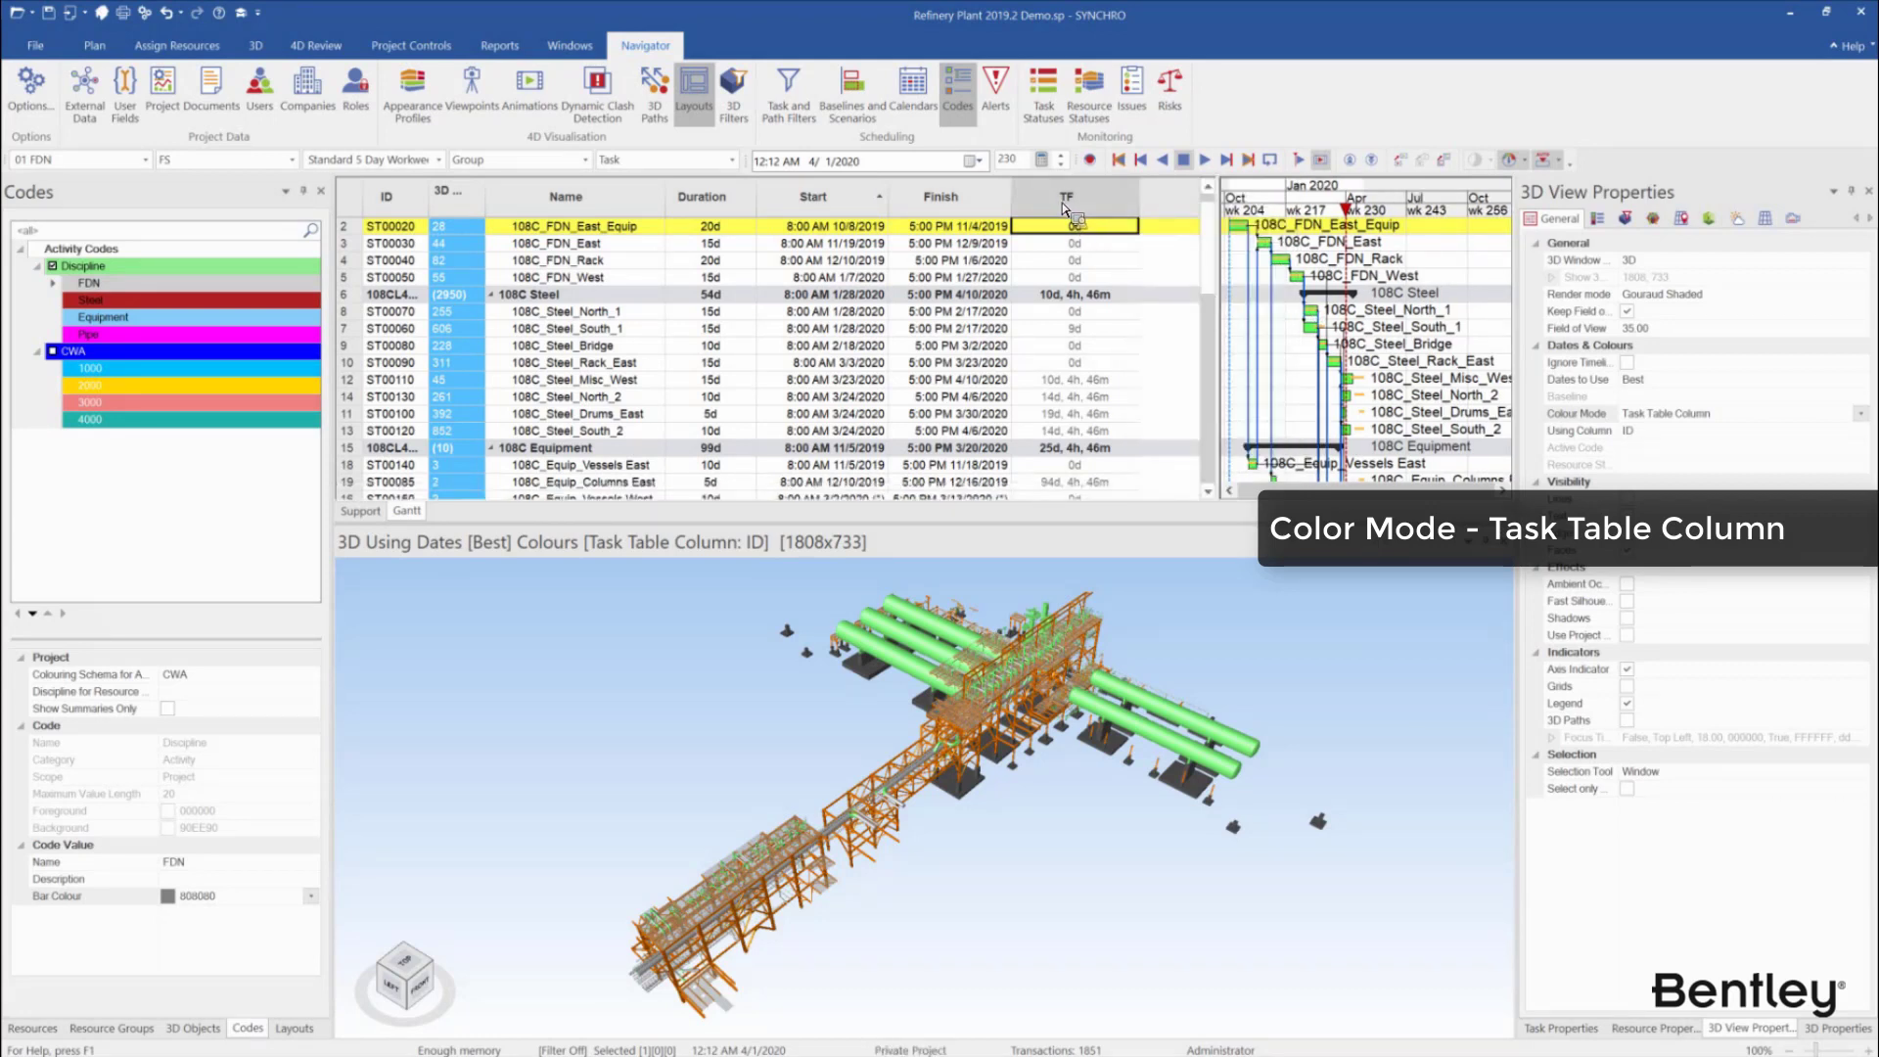
pyautogui.click(320, 192)
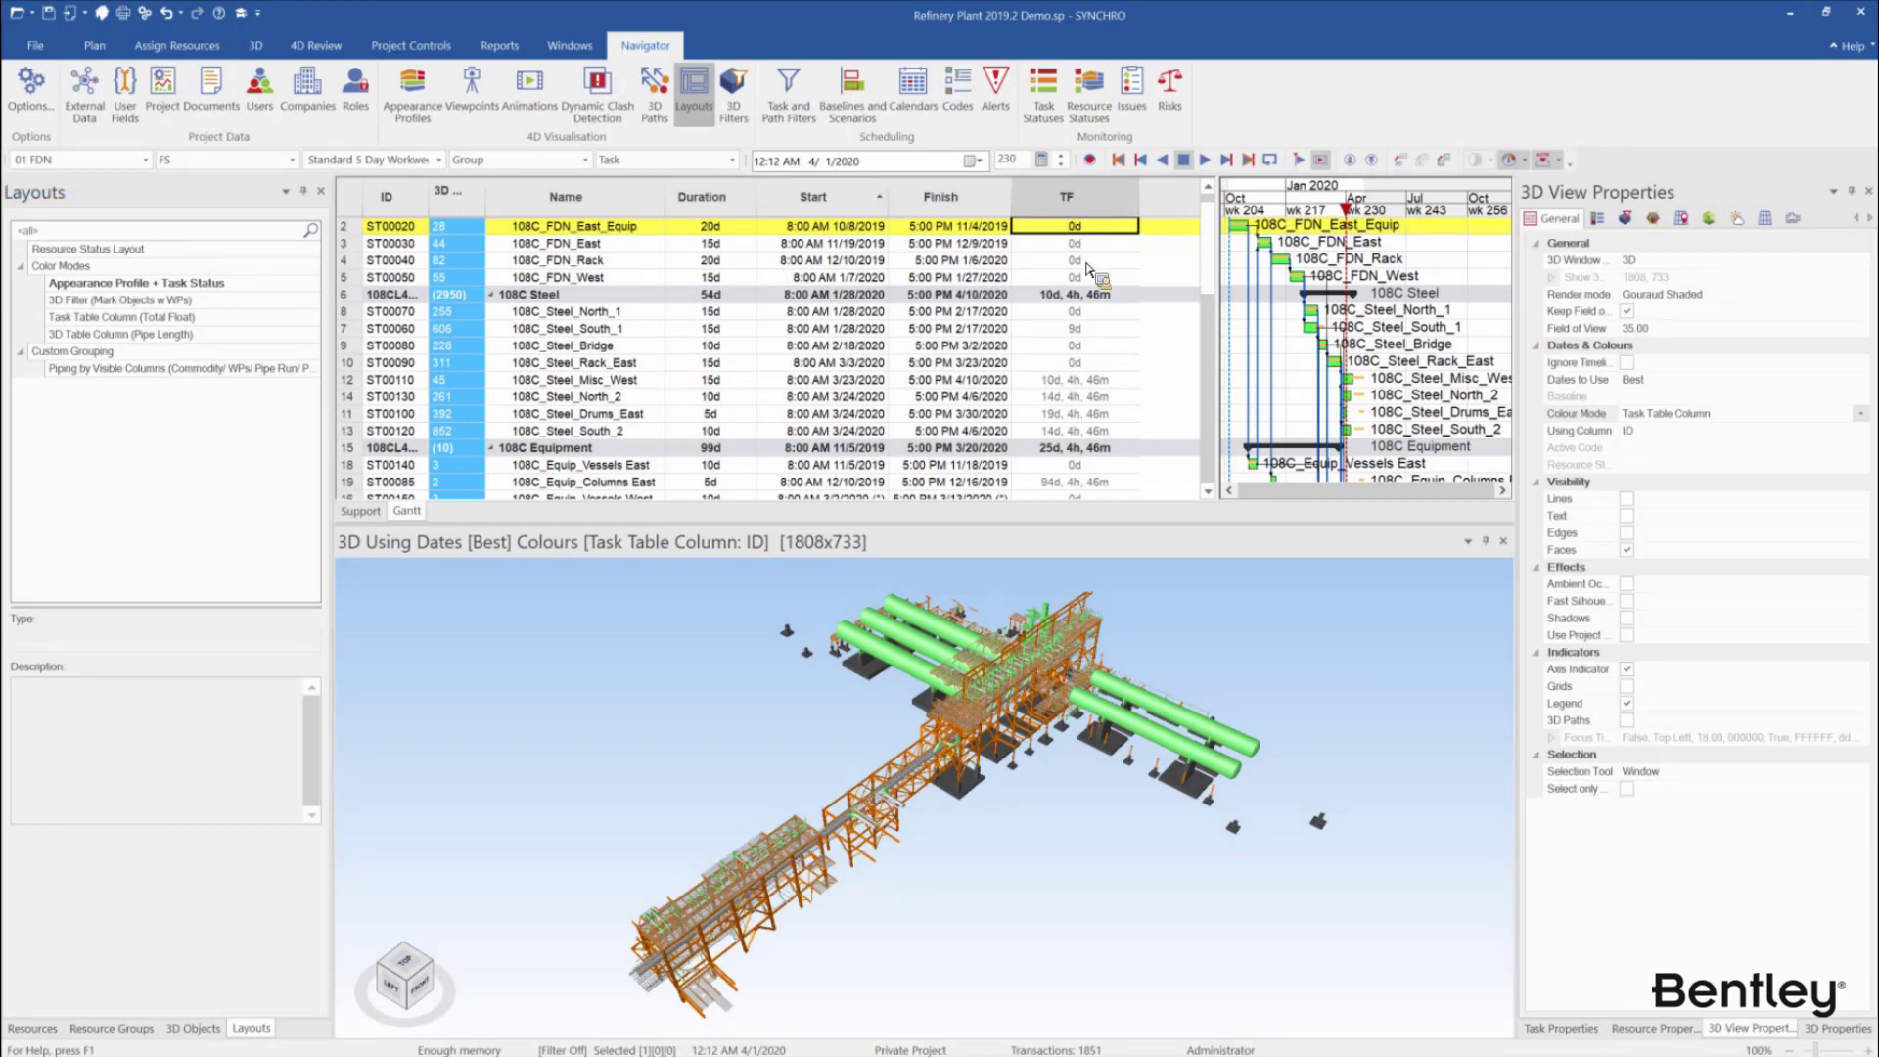
pyautogui.rightClick(1062, 193)
pyautogui.click(1107, 328)
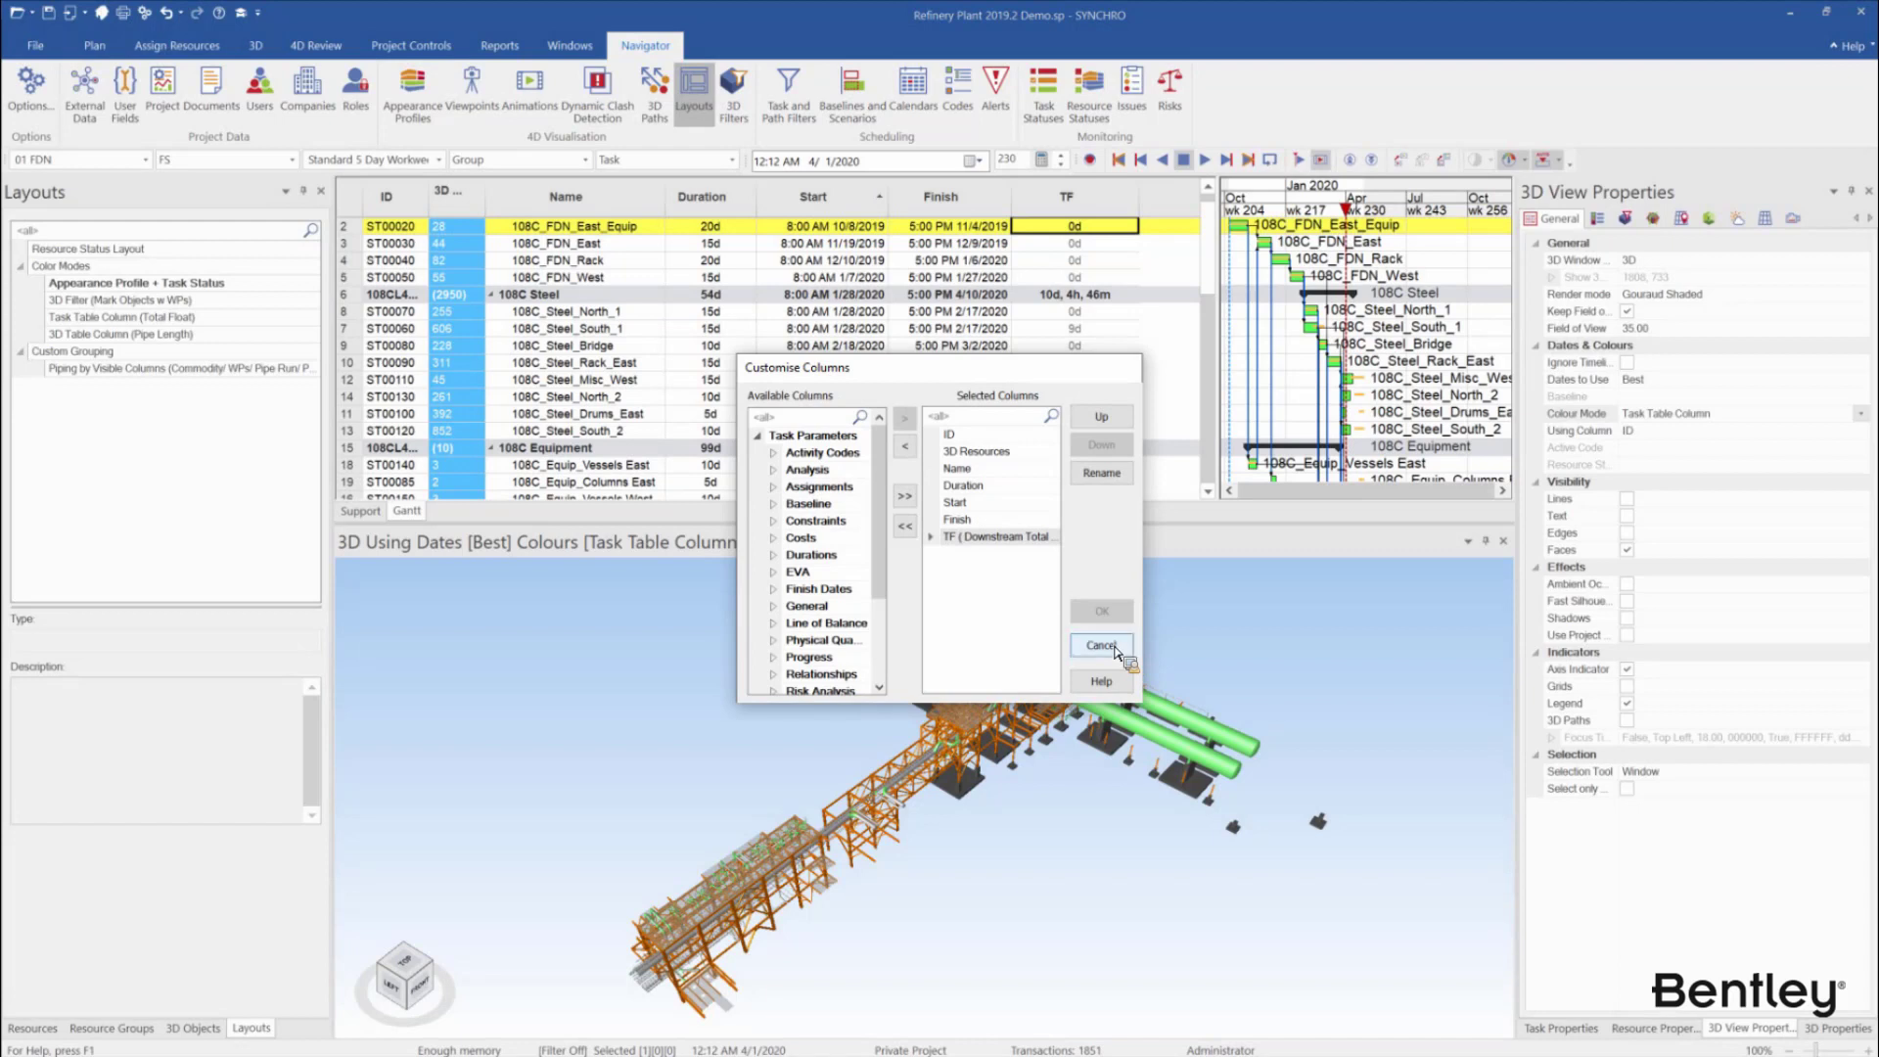
pyautogui.click(1101, 645)
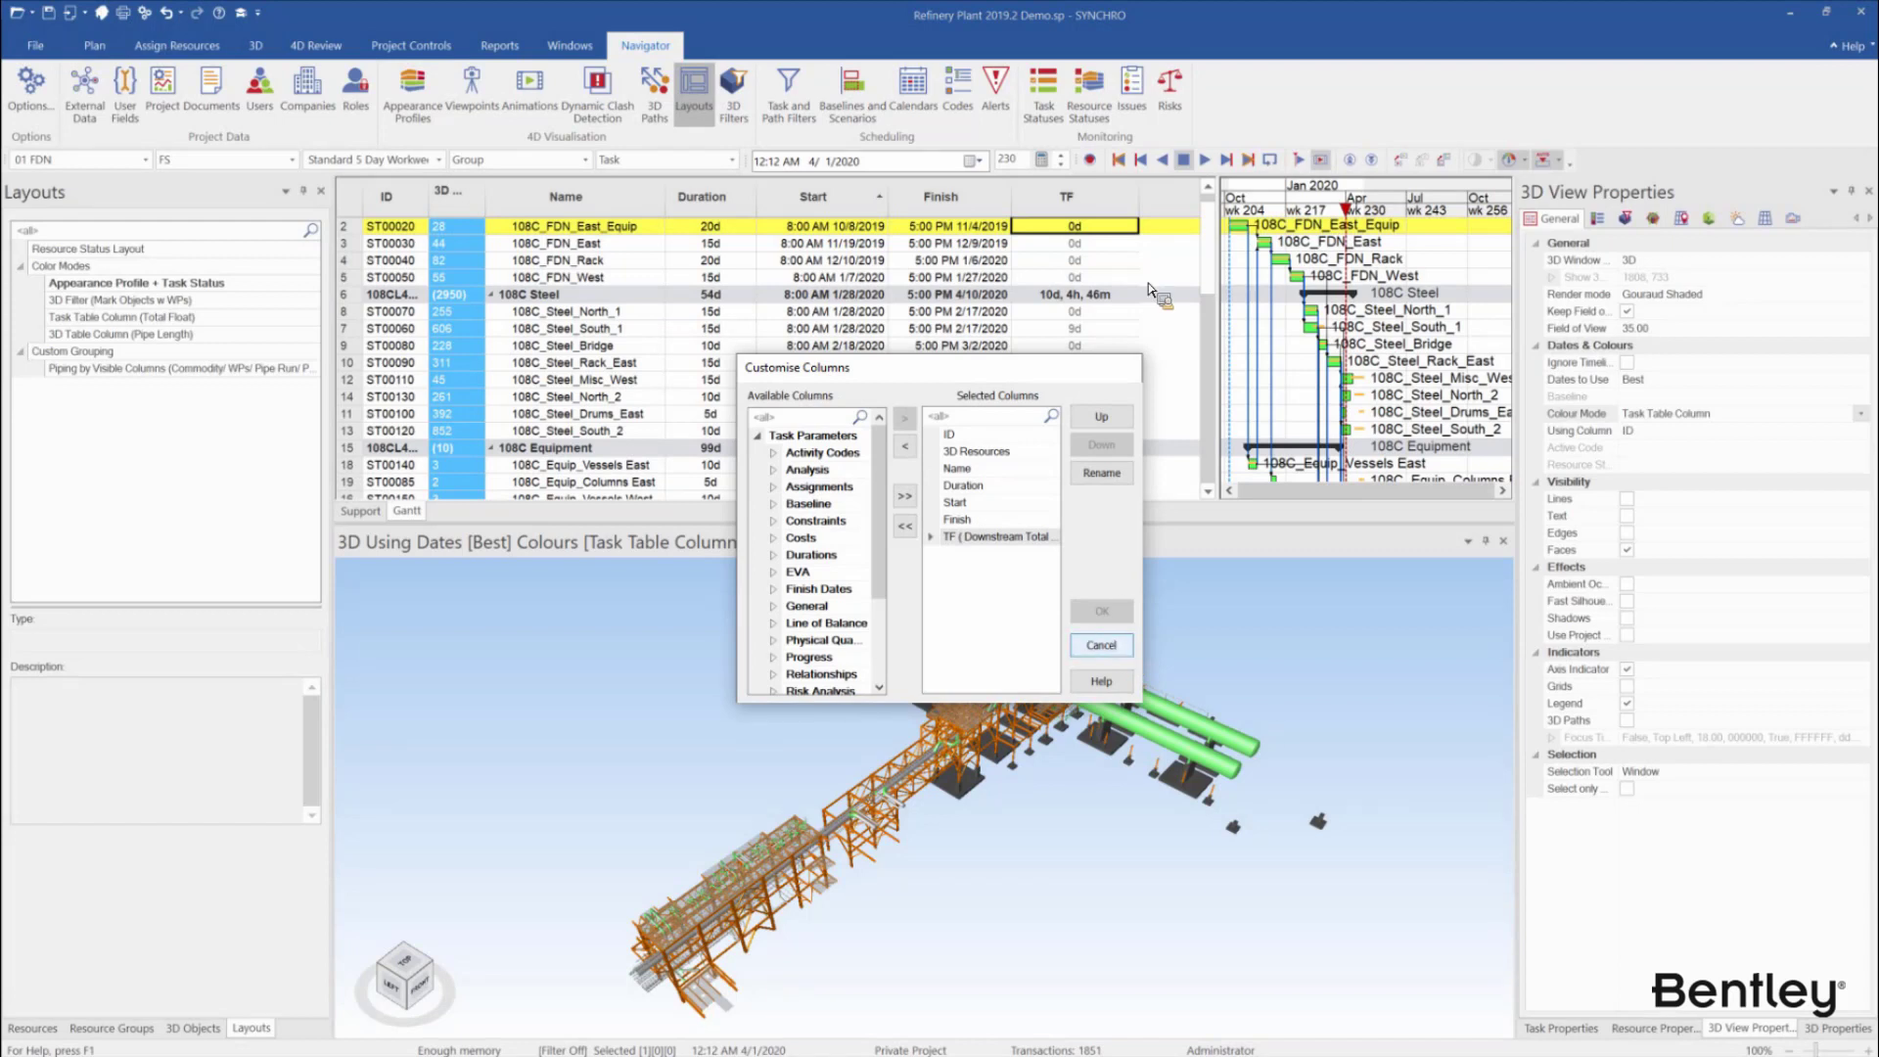
# Start a Multiple Colours conditional formatting rule for the task table's TF column
pyautogui.rightClick(1098, 214)
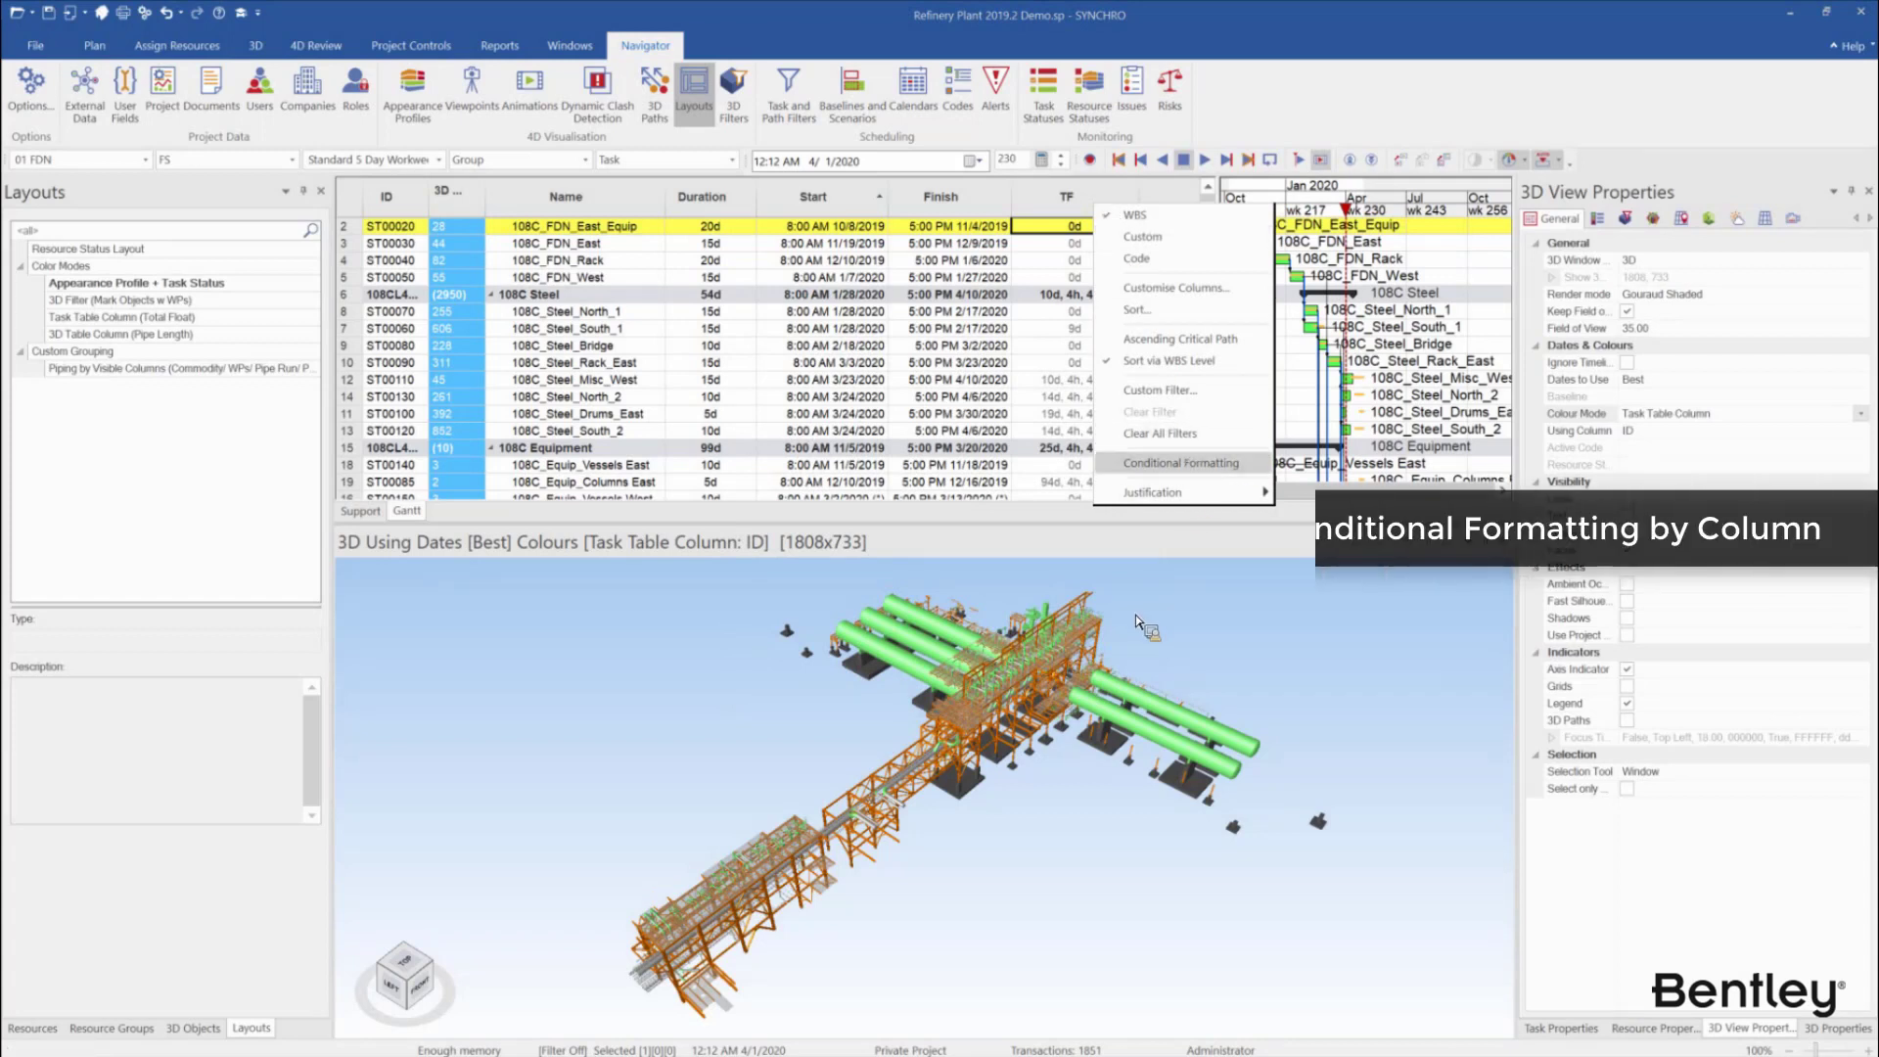
pyautogui.click(1196, 473)
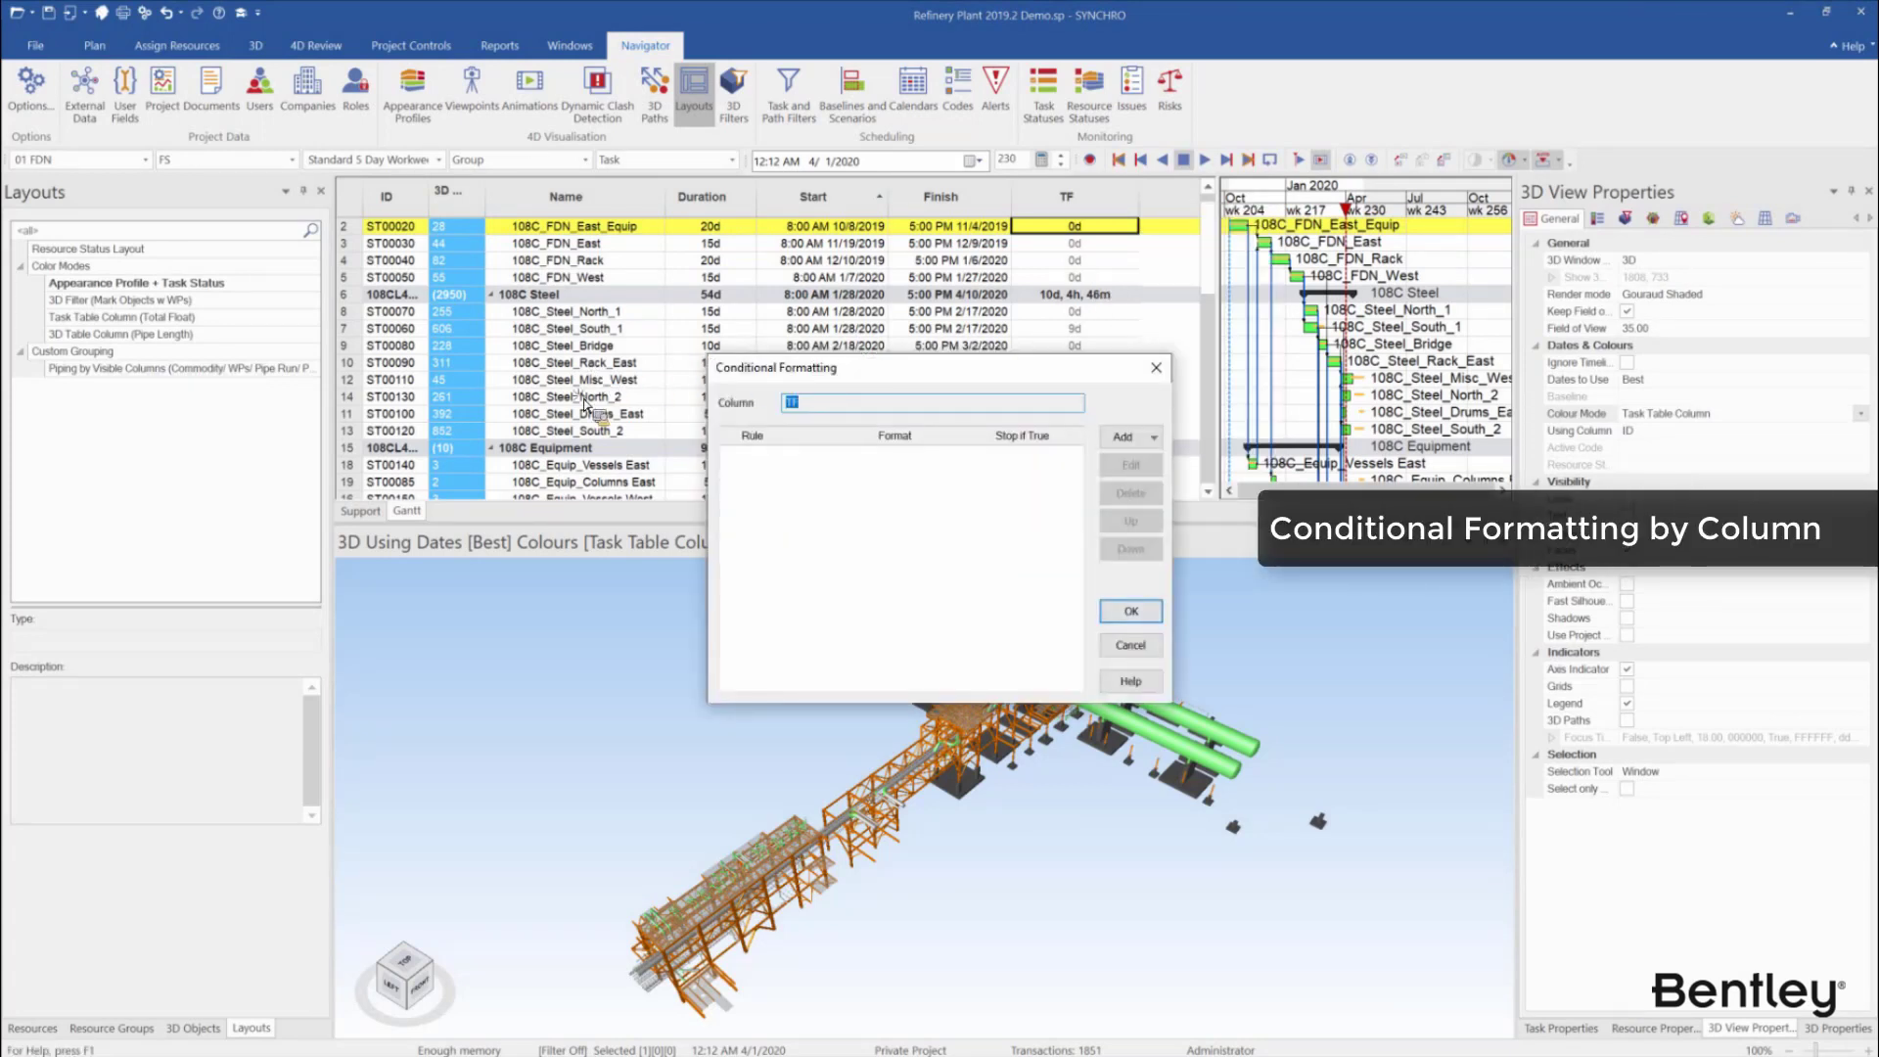
pyautogui.moveTo(964, 368); pyautogui.dragTo(636, 434)
pyautogui.moveTo(636, 511); pyautogui.dragTo(602, 485)
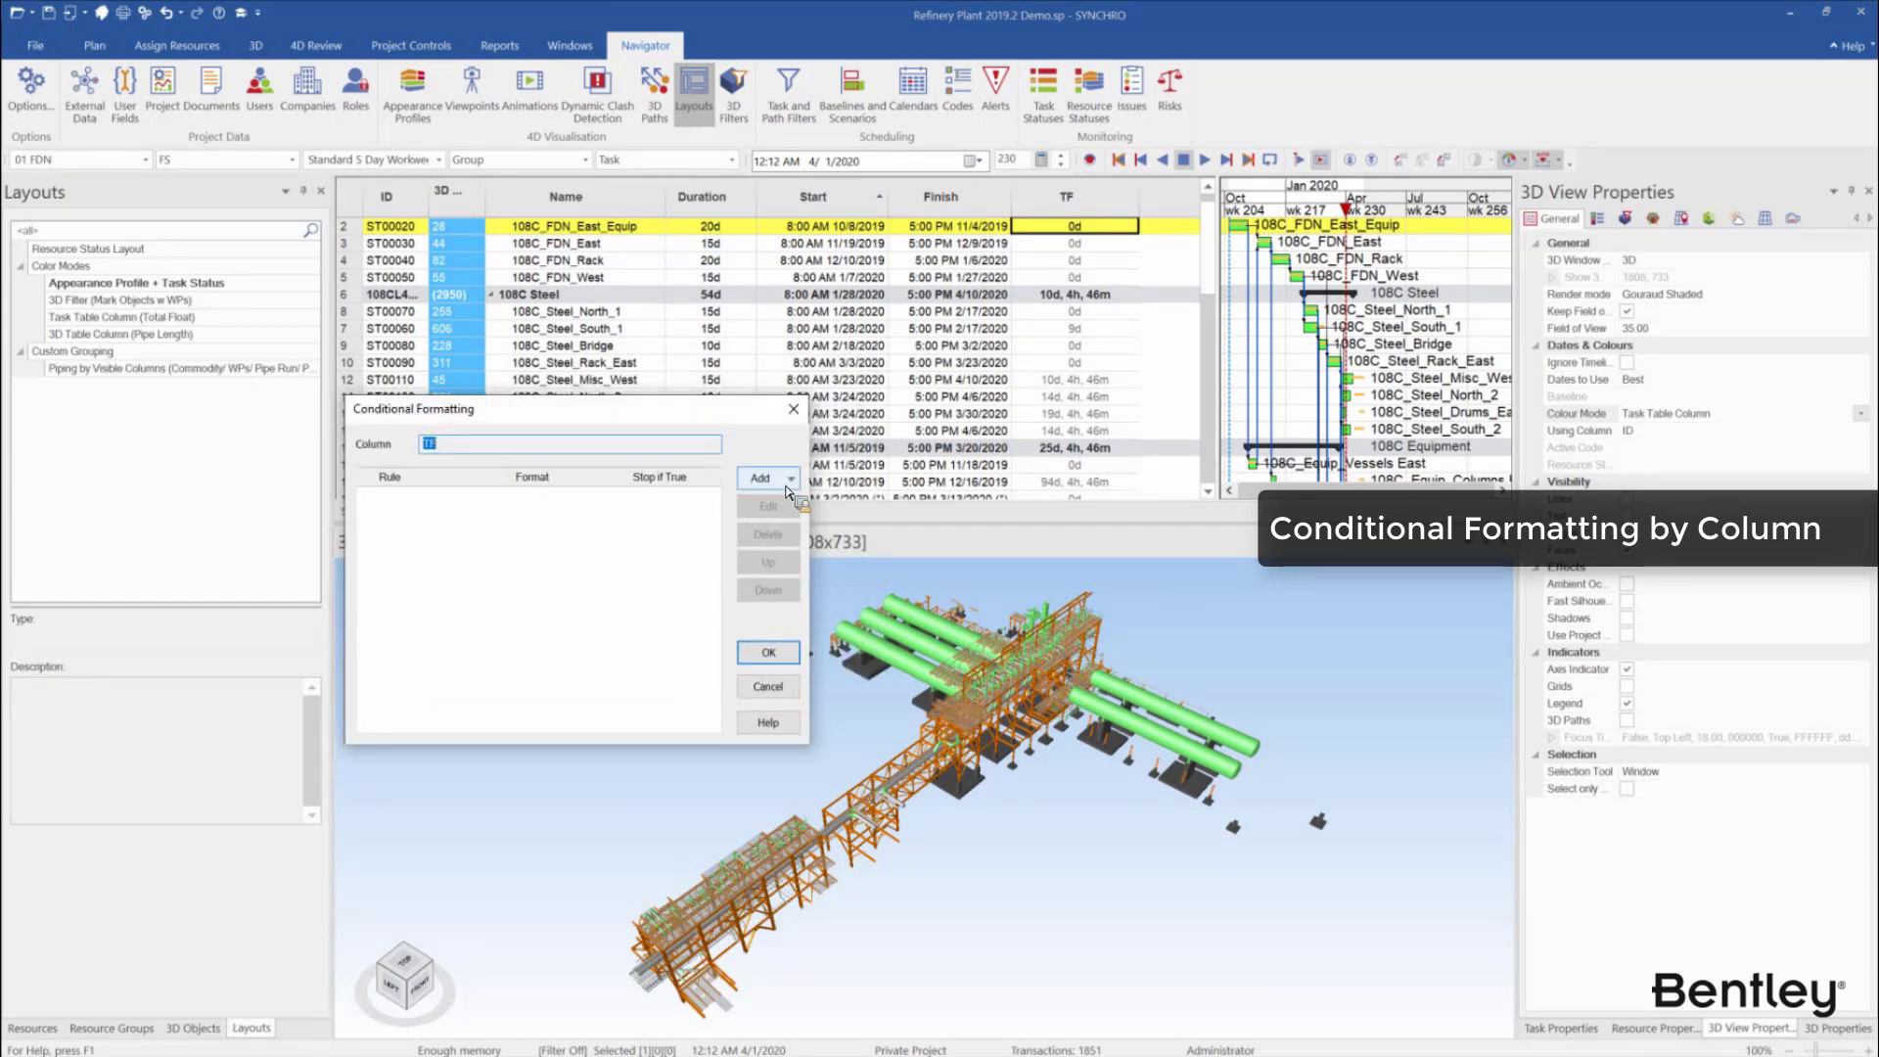
pyautogui.click(786, 480)
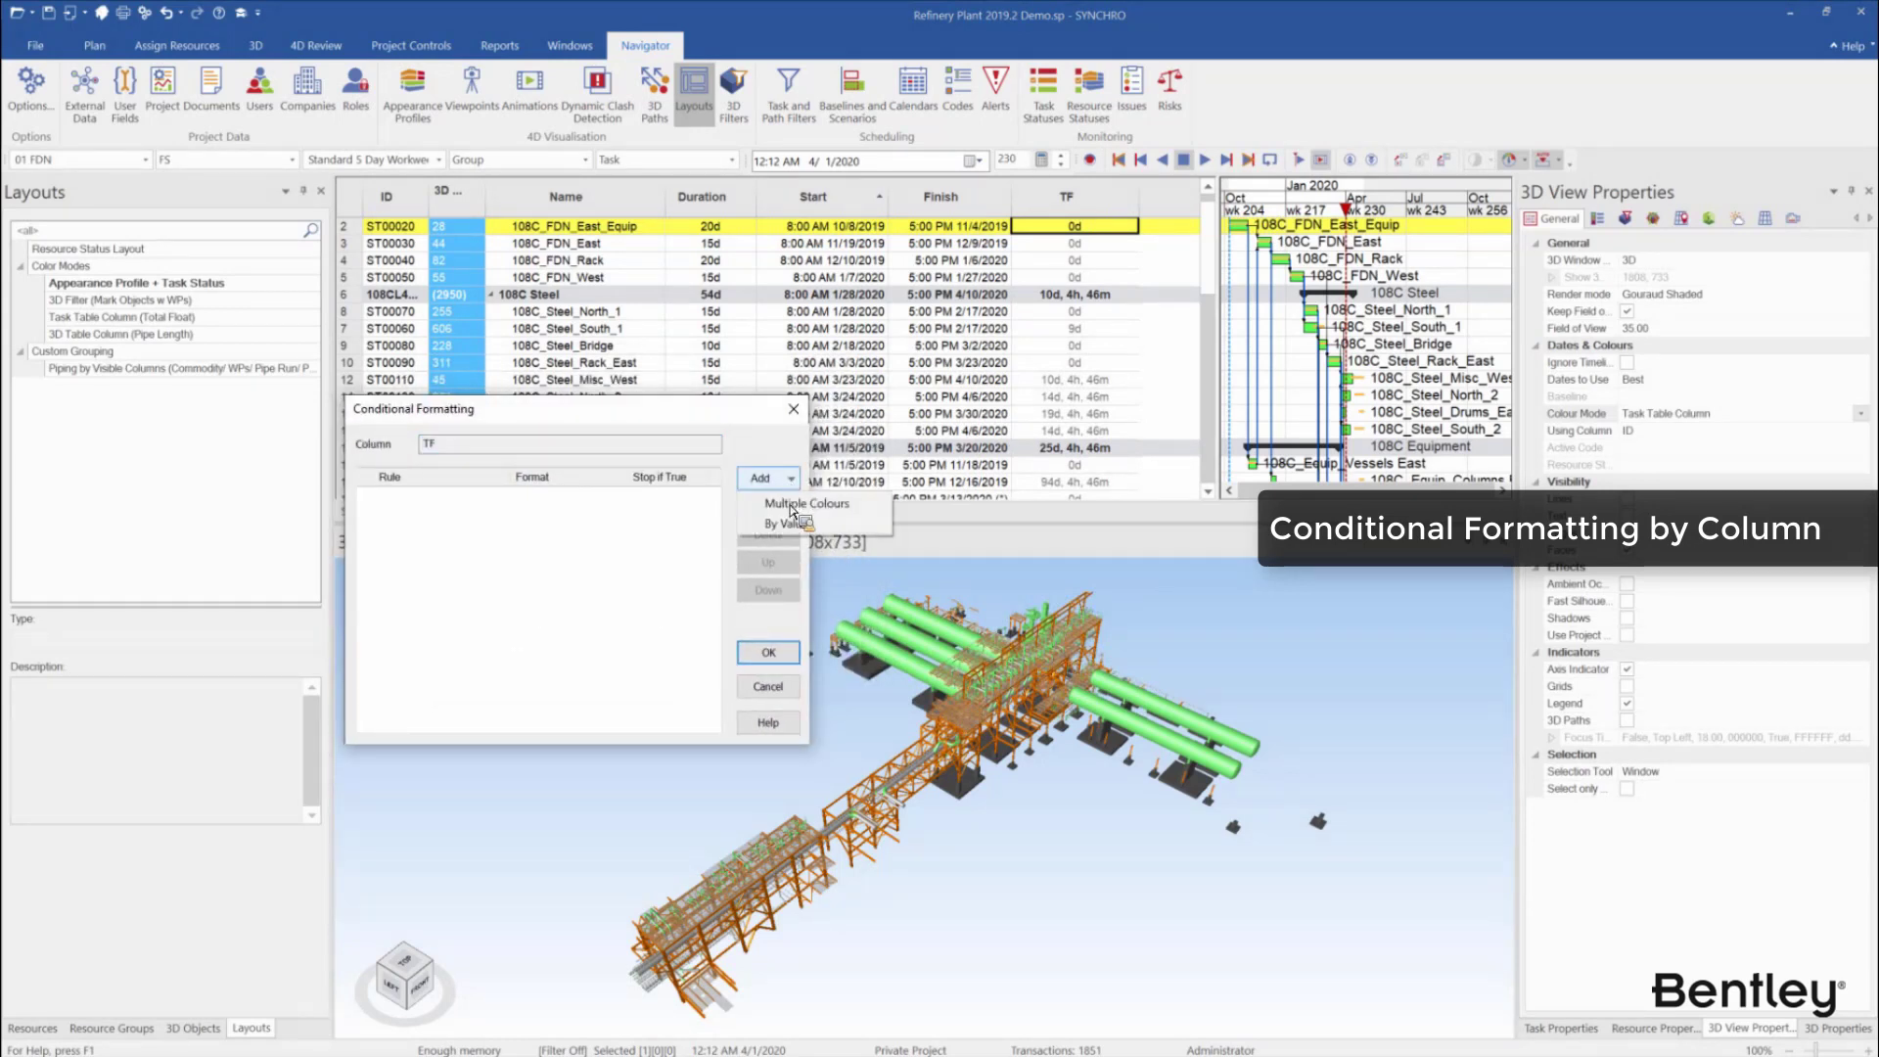
pyautogui.click(794, 504)
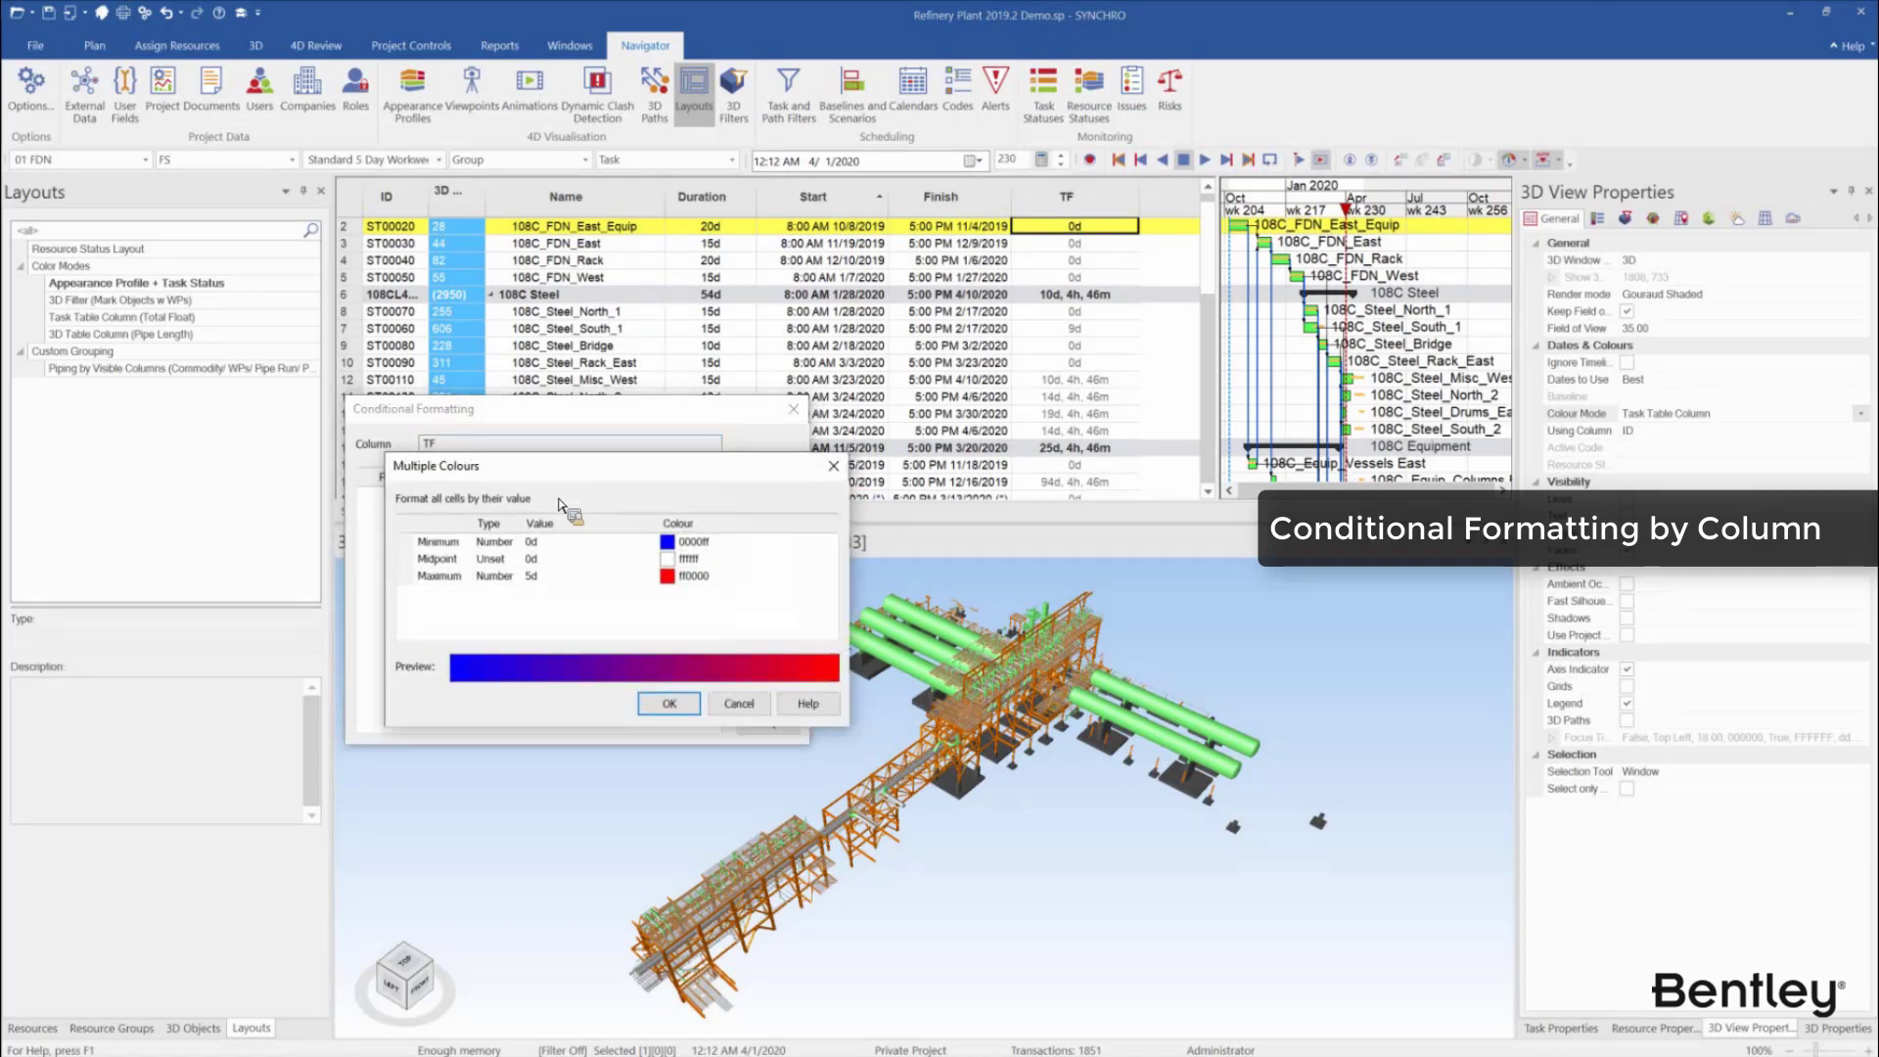
# Set the colour rule's midpoint type to Number with a value of 10d, and its maximum value to 20d
pyautogui.click(519, 563)
pyautogui.click(516, 589)
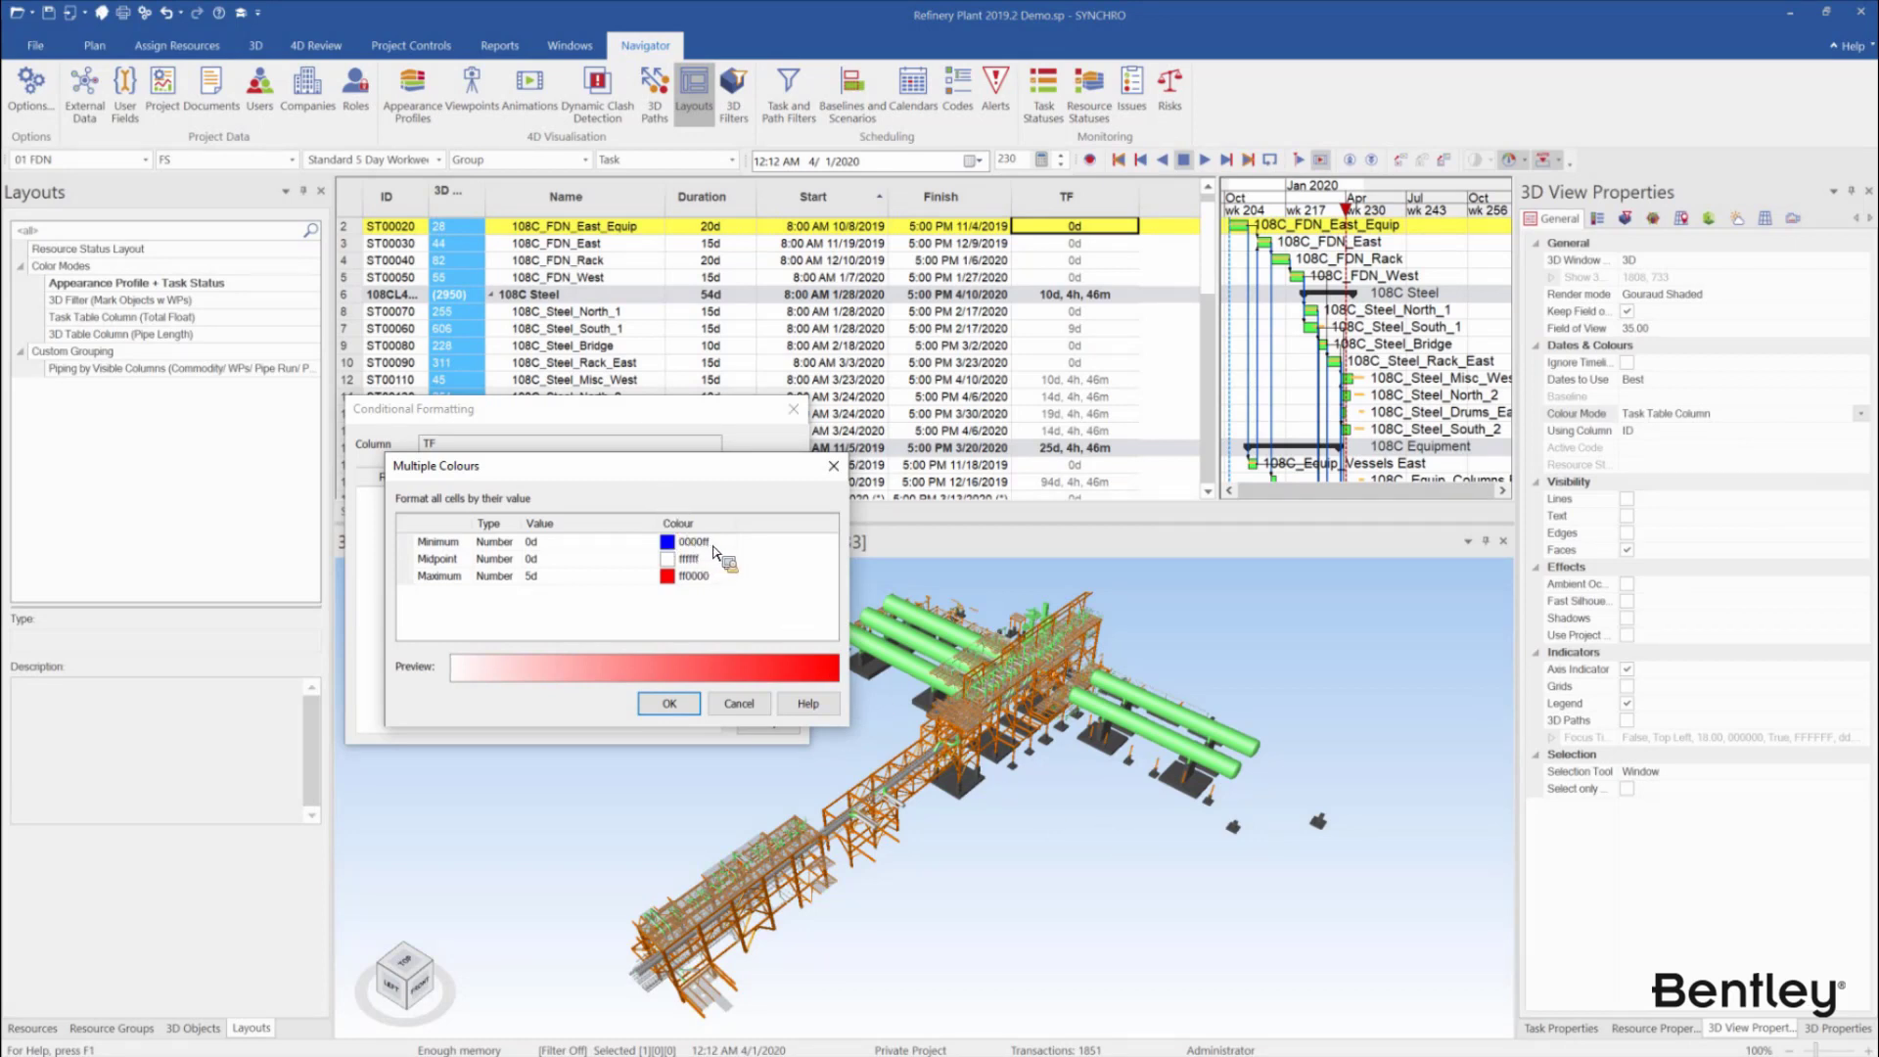
pyautogui.click(553, 560)
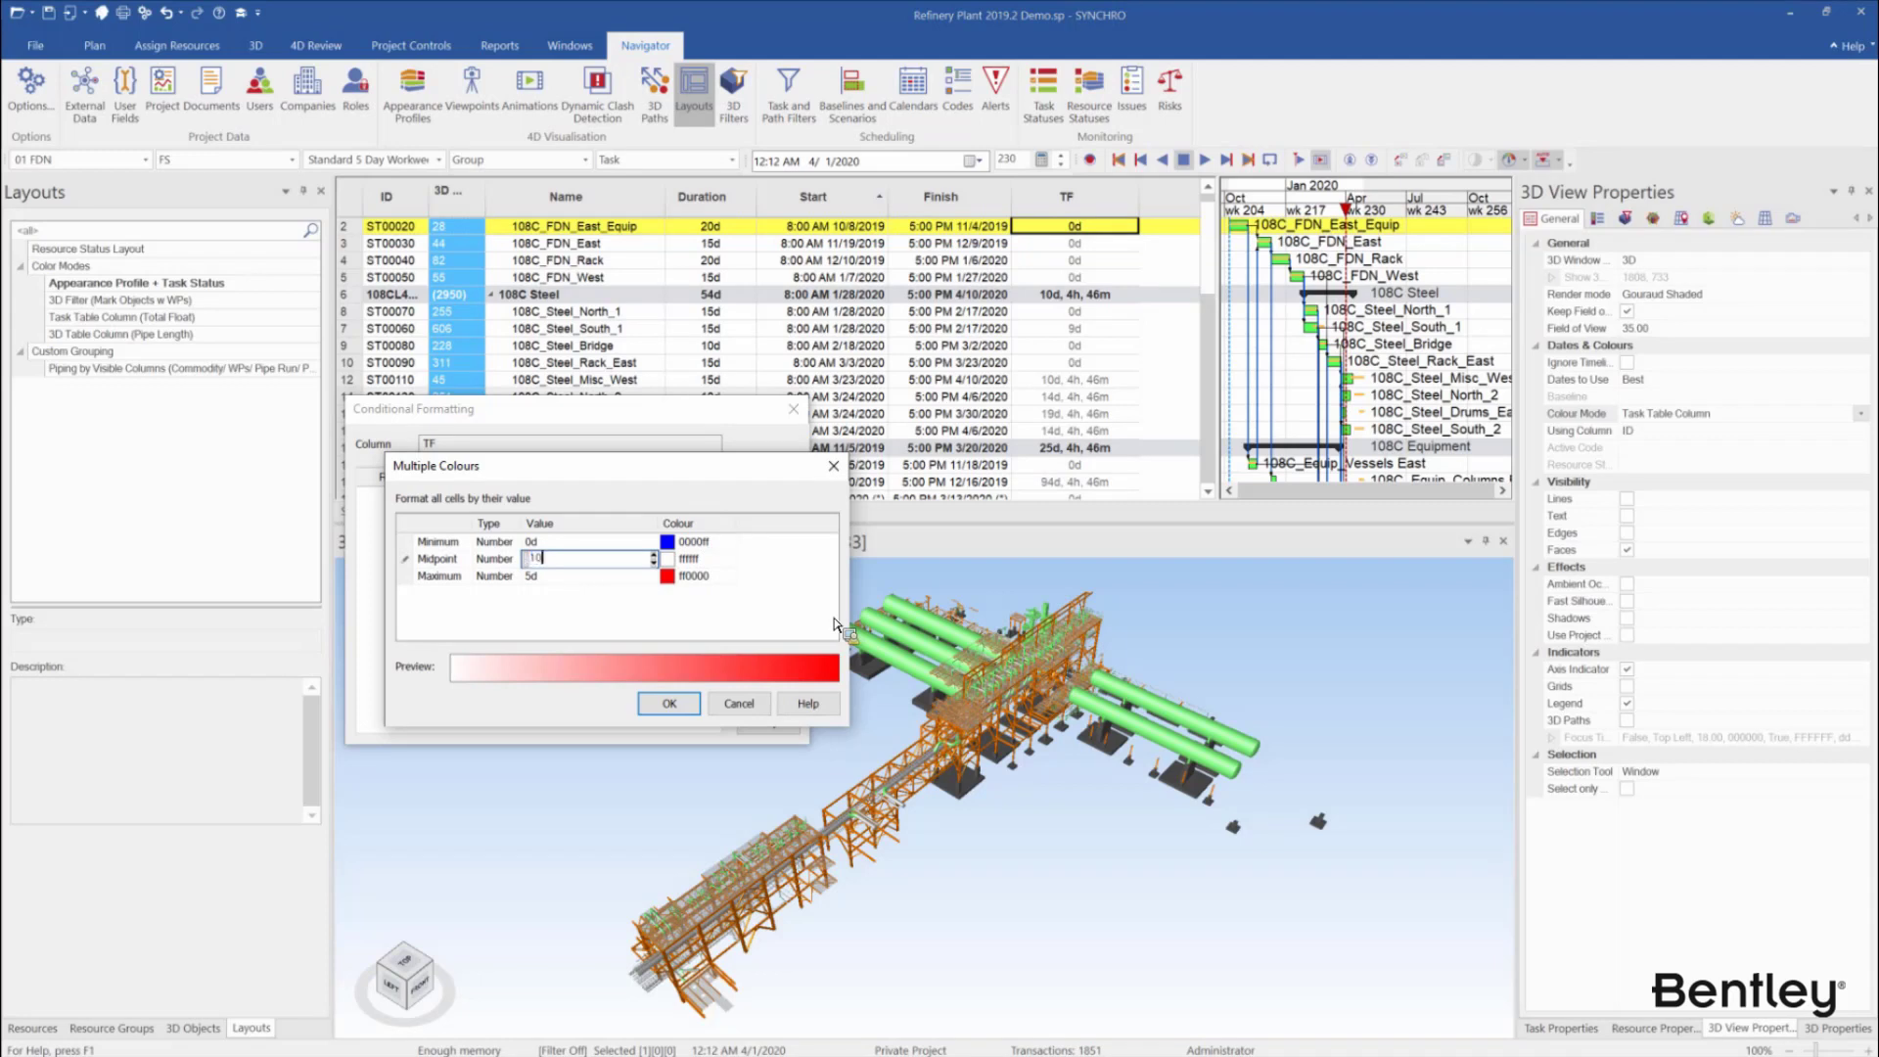
pyautogui.press('Return')
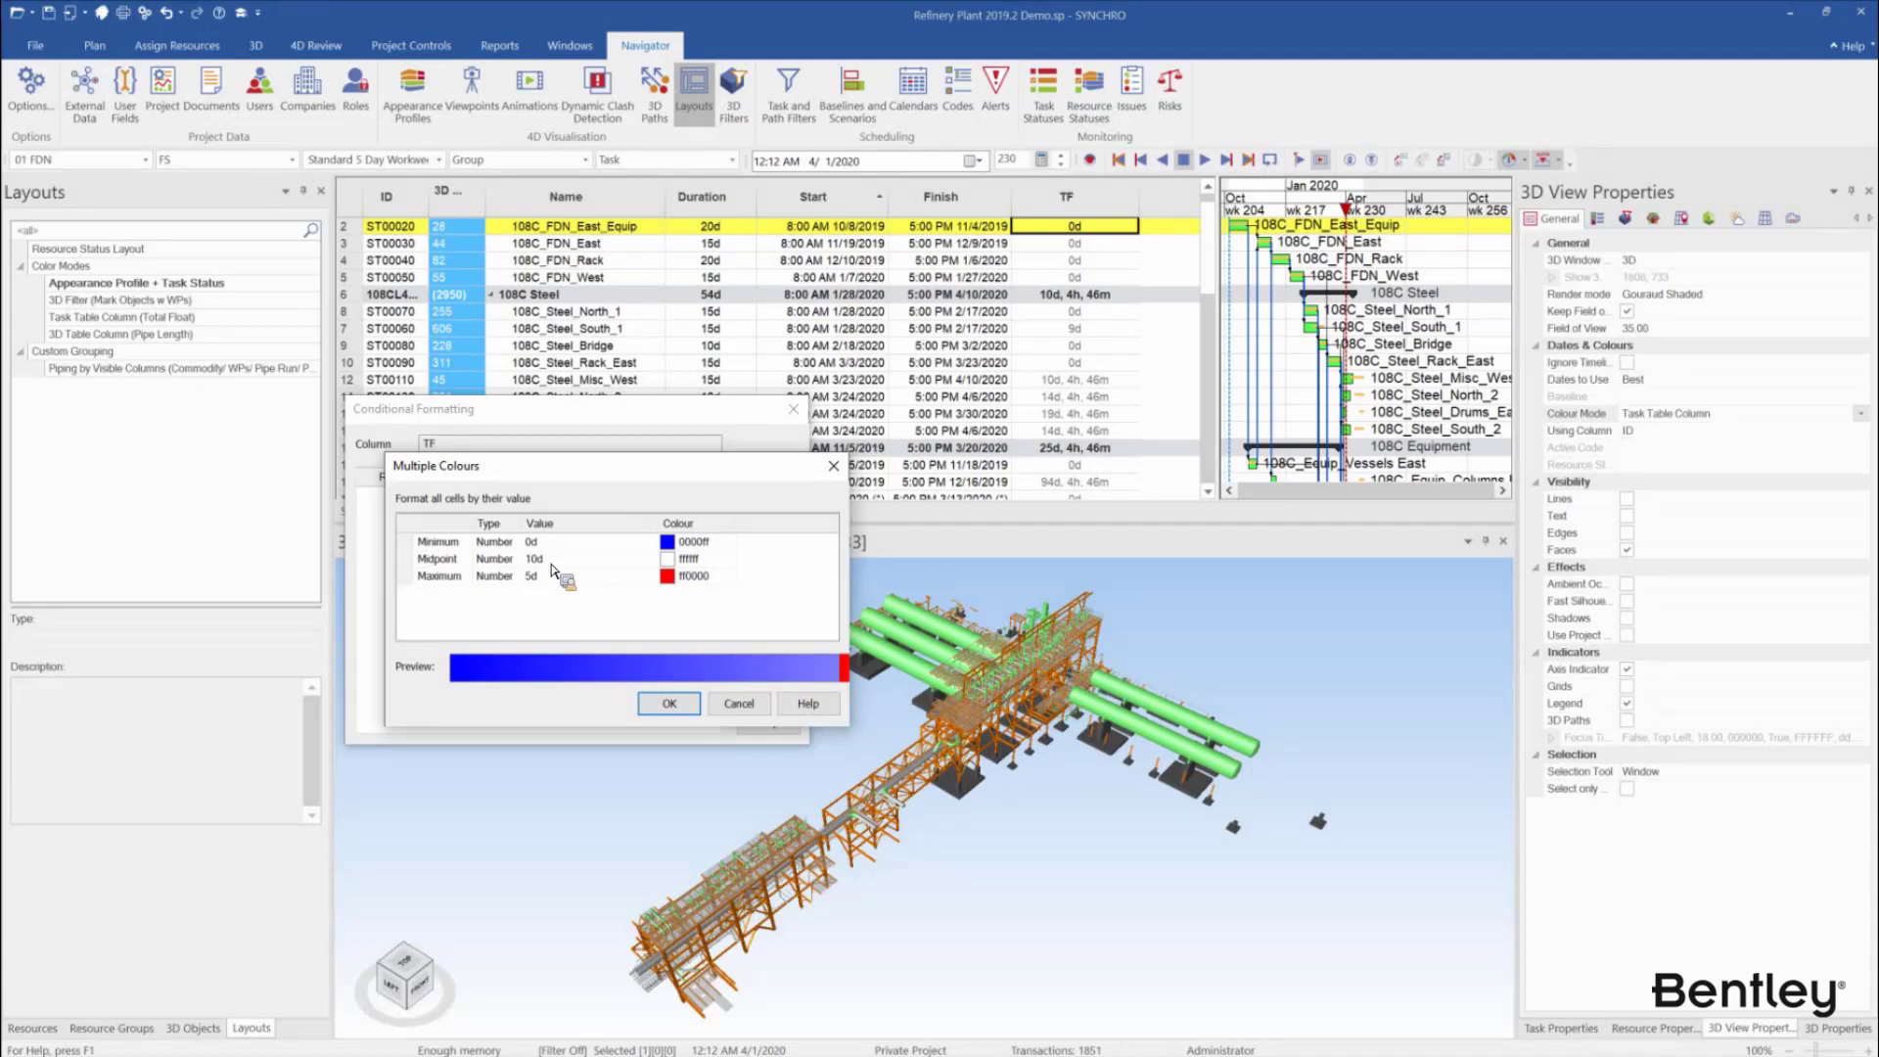
pyautogui.click(489, 576)
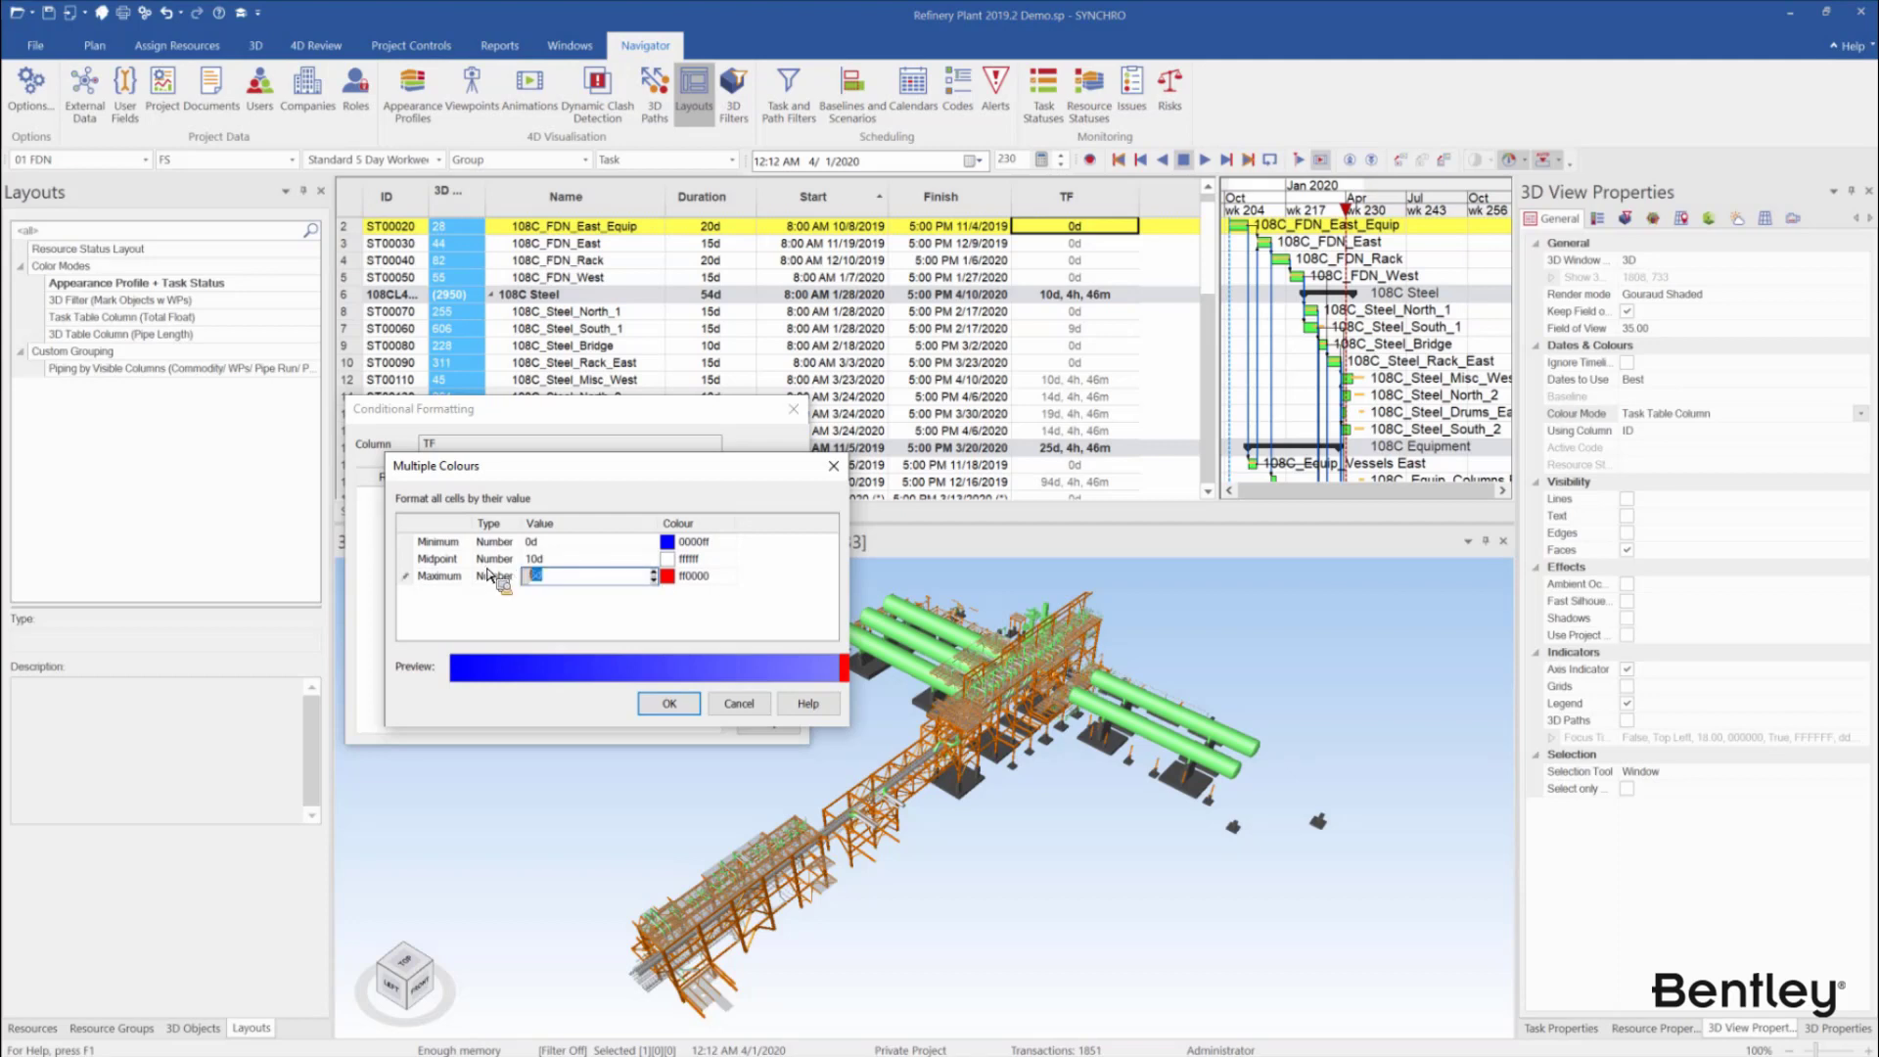
pyautogui.write('20')
pyautogui.press('Return')
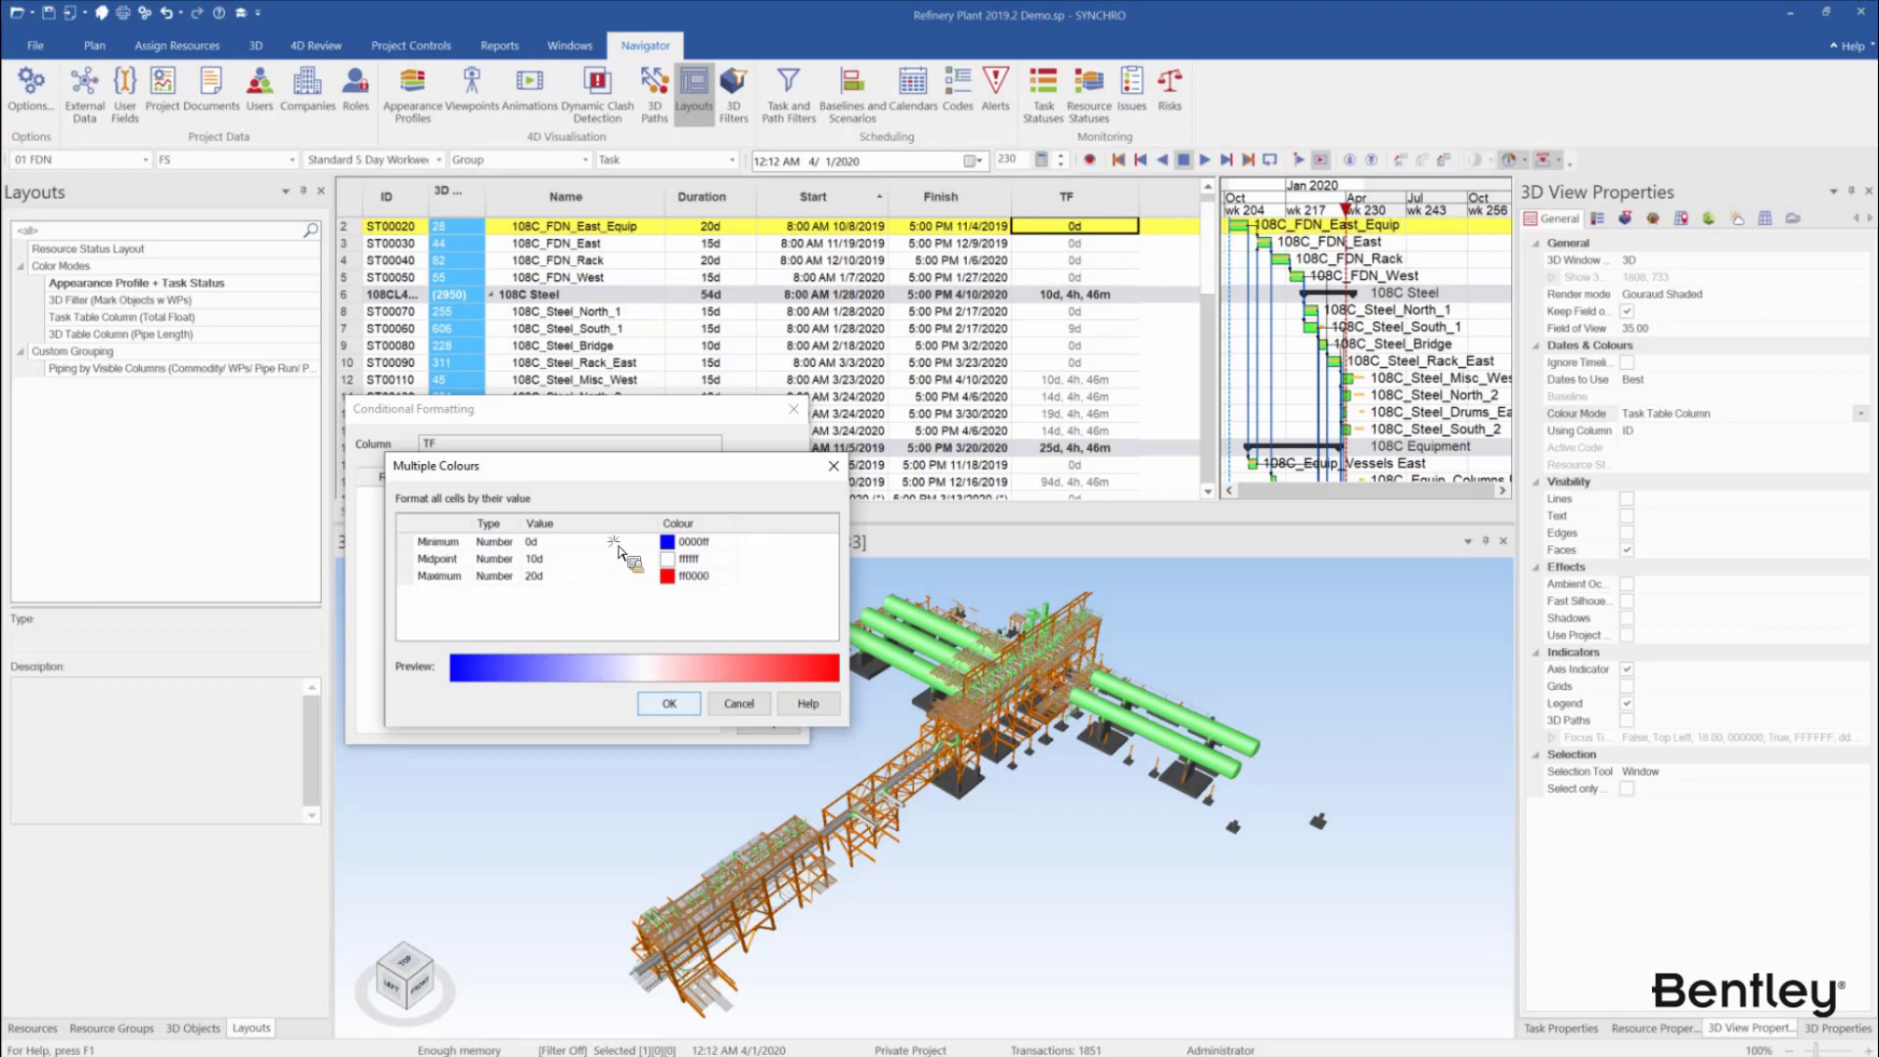
# Colour the rule's minimum white (ffffff) and its midpoint green (00ff00), and apply the conditional formatting to the TF column
pyautogui.click(715, 546)
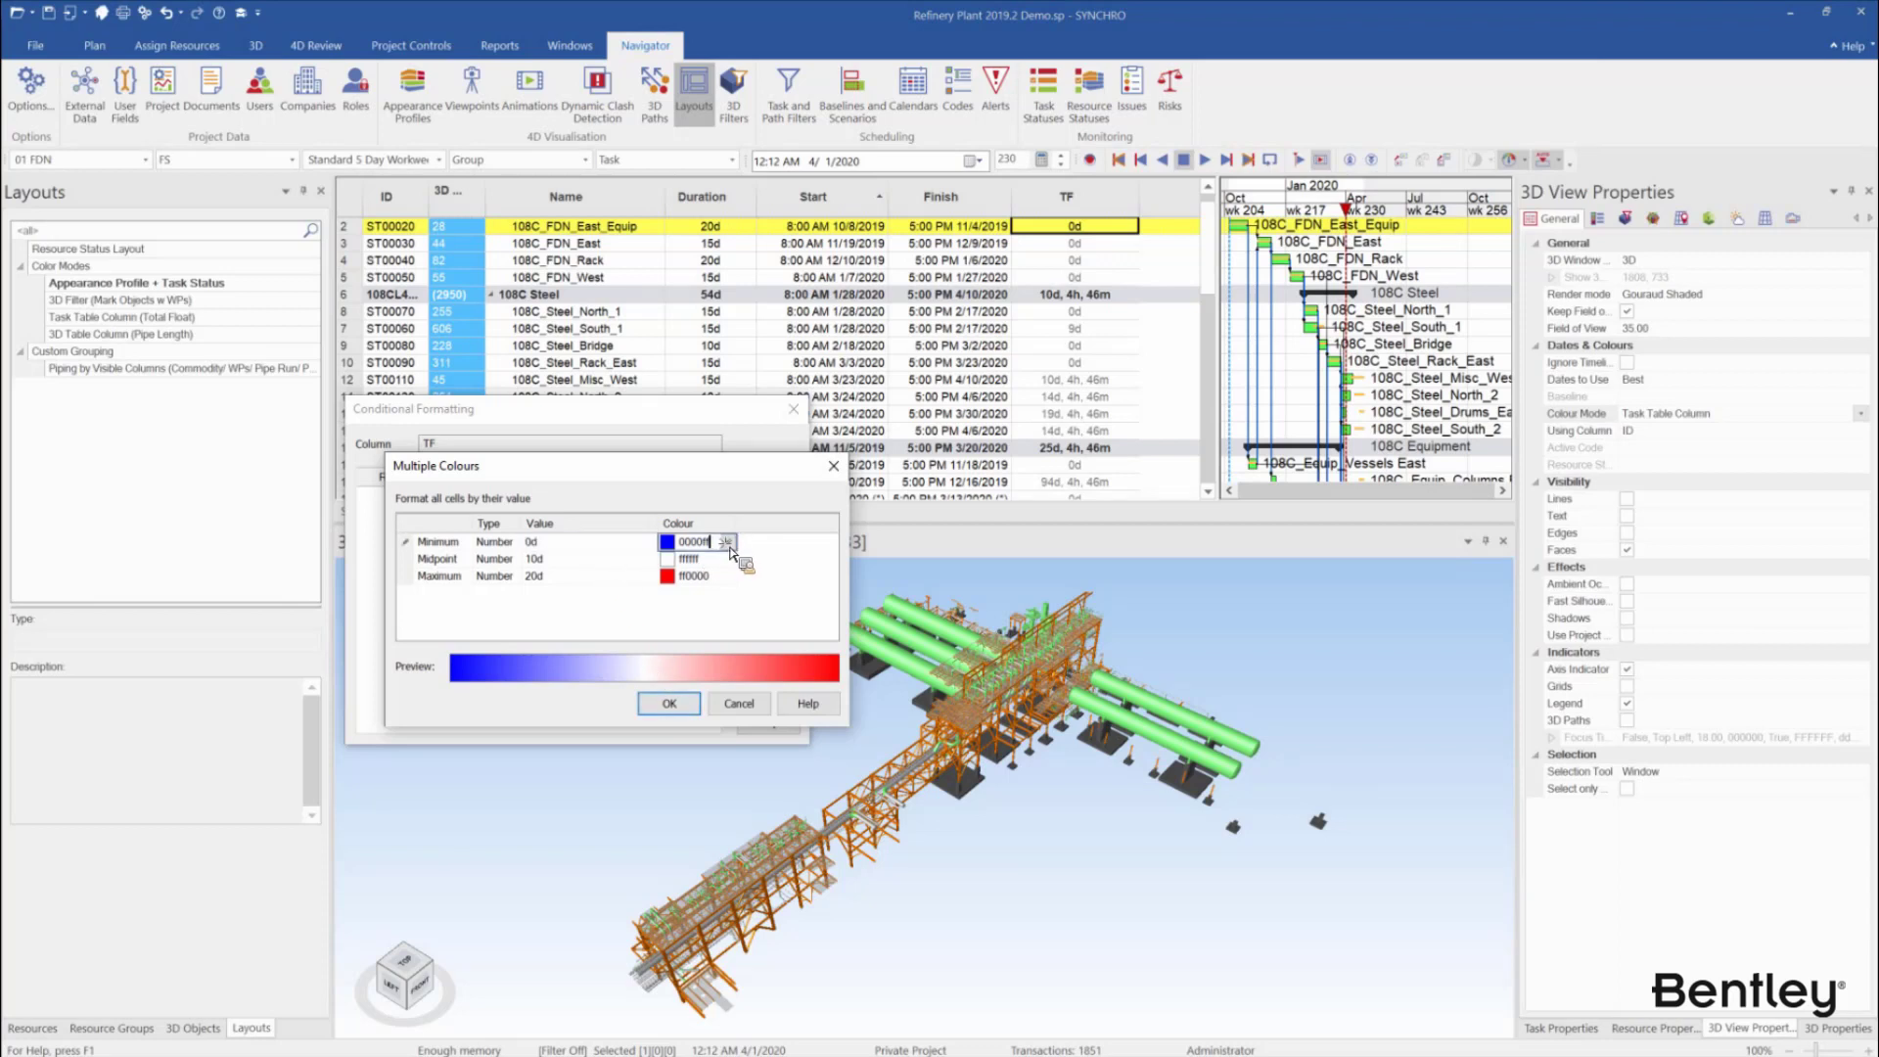
pyautogui.click(728, 543)
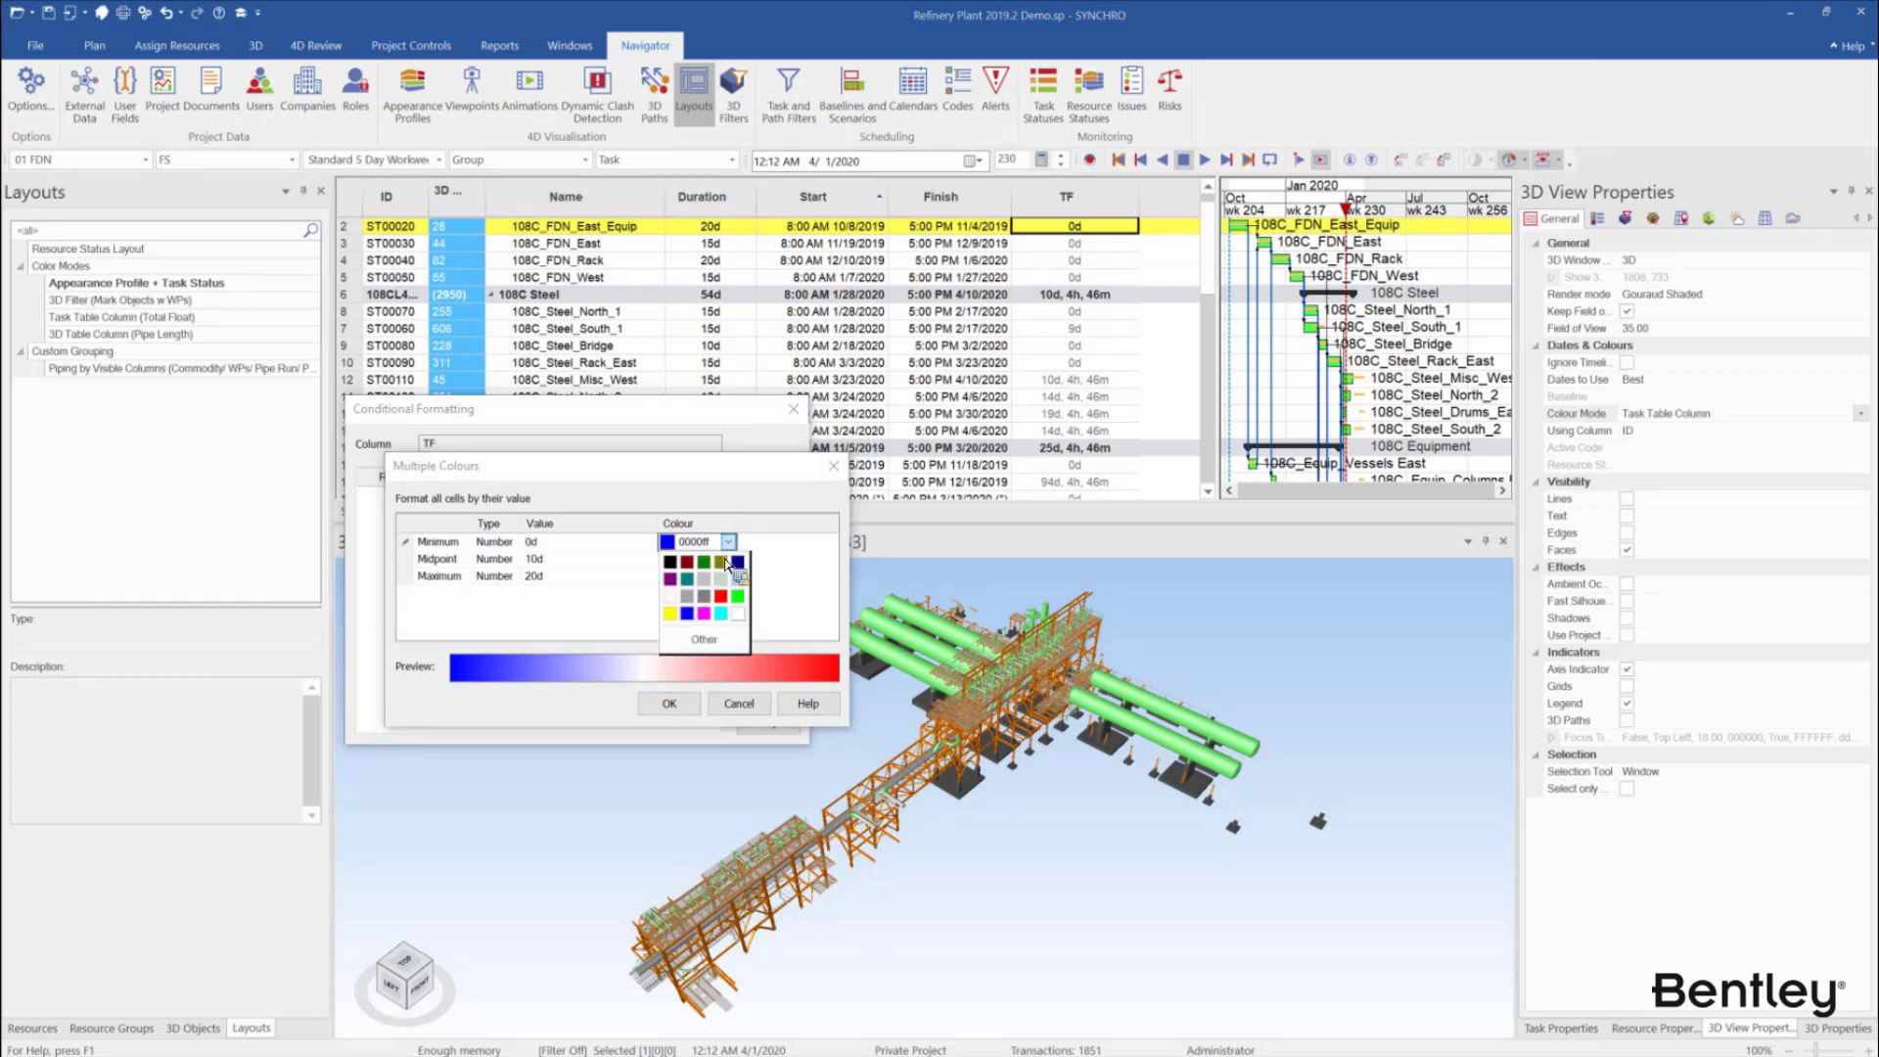
pyautogui.click(737, 613)
pyautogui.click(709, 559)
pyautogui.click(728, 559)
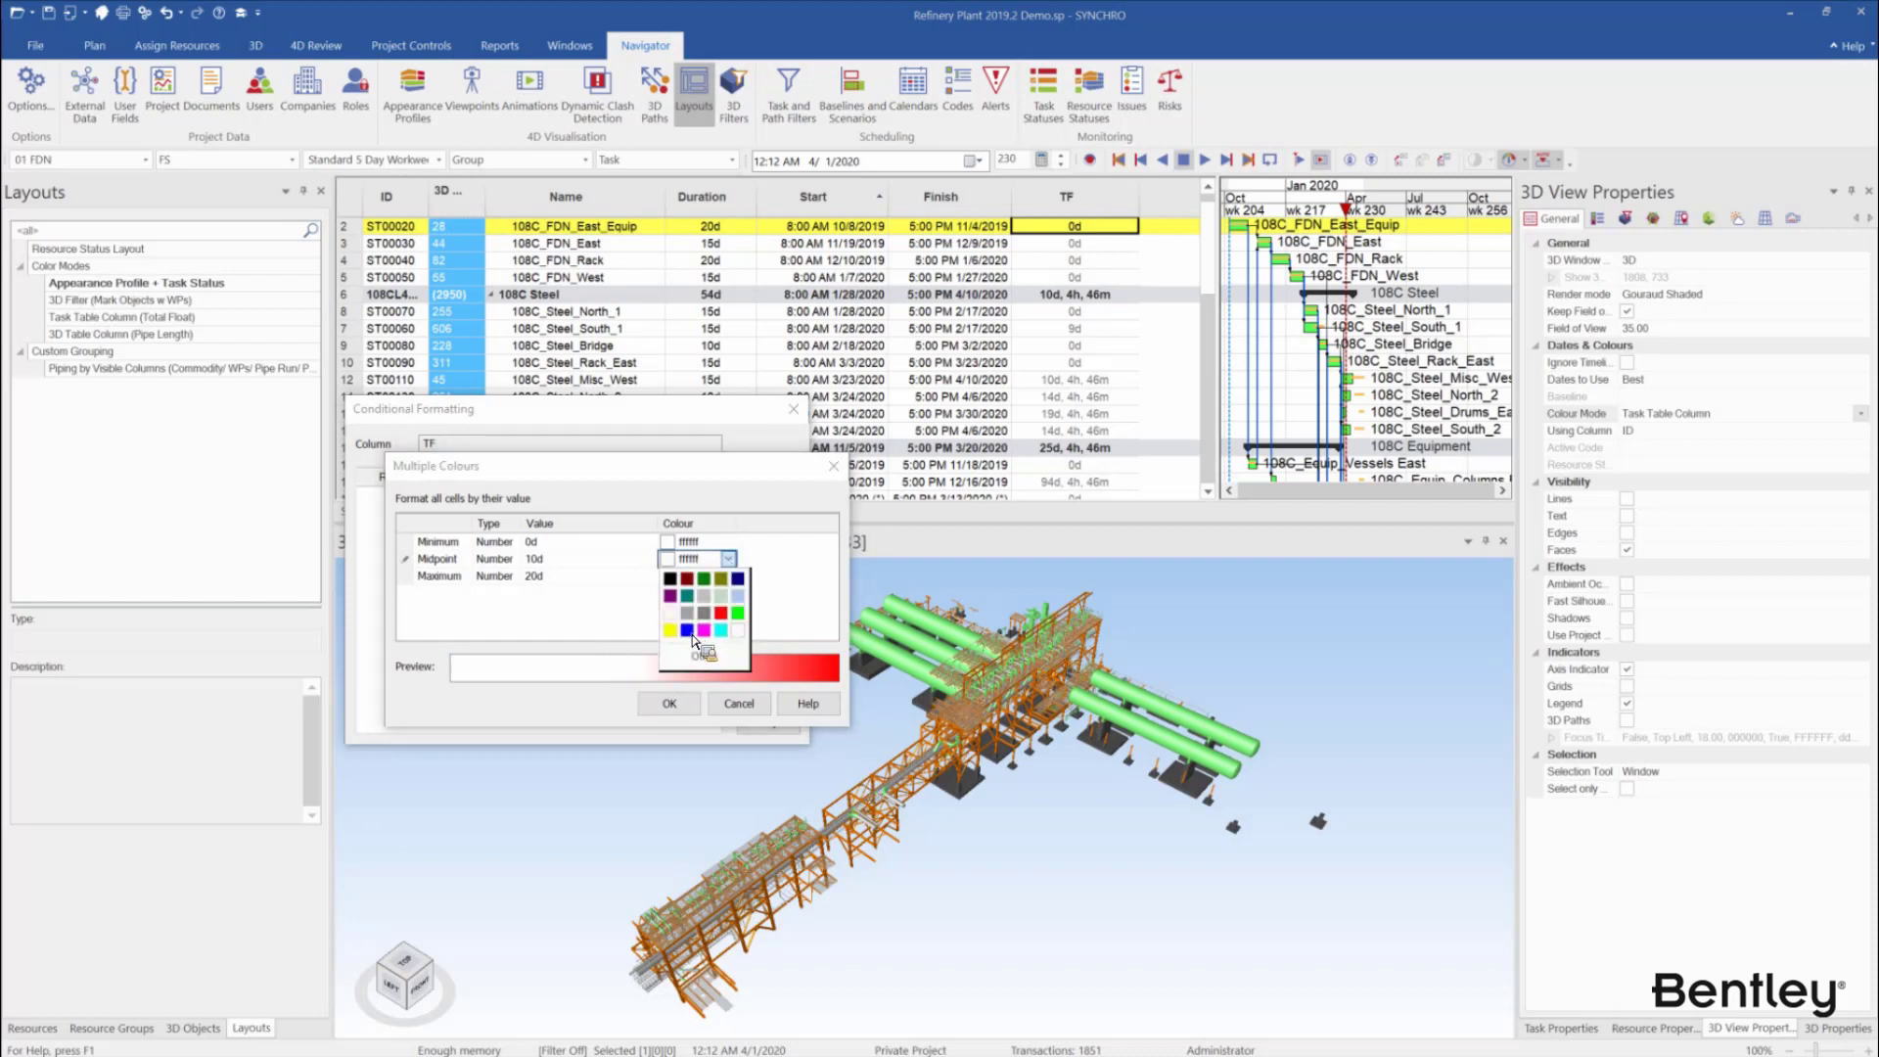
pyautogui.click(739, 615)
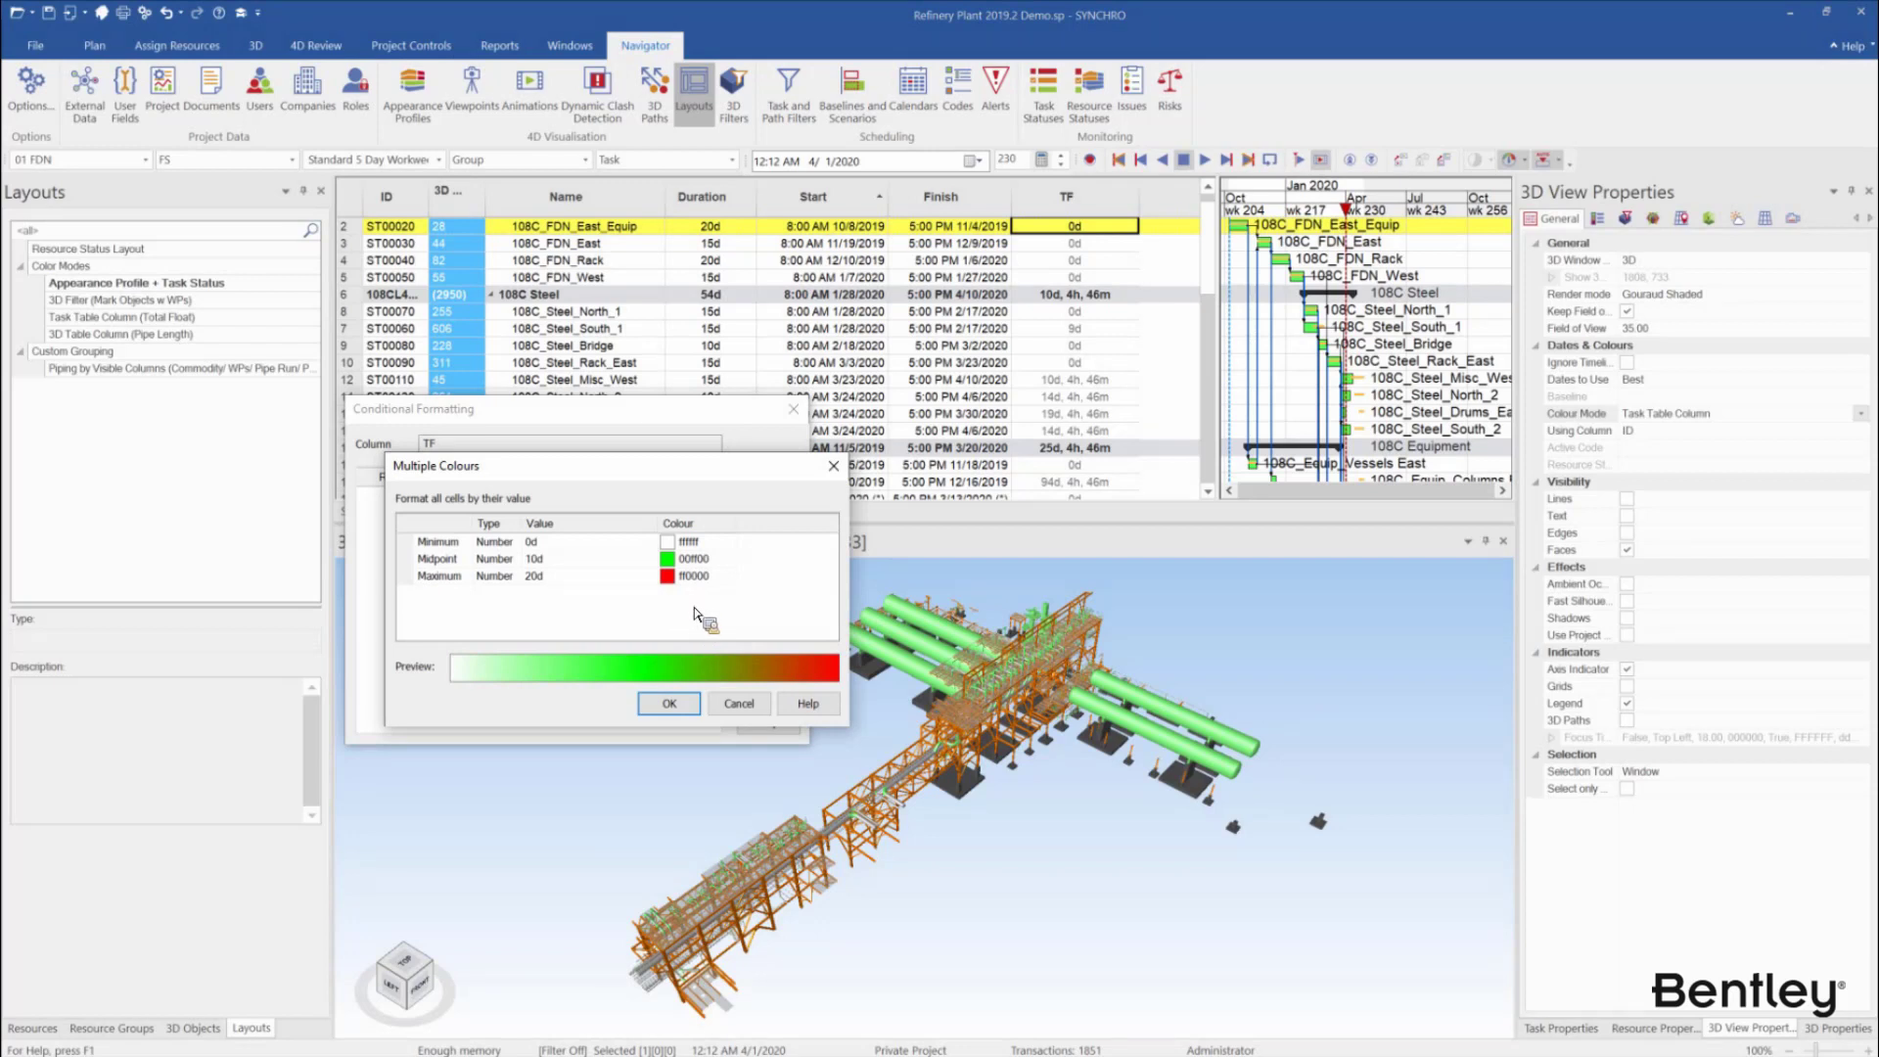
pyautogui.click(699, 707)
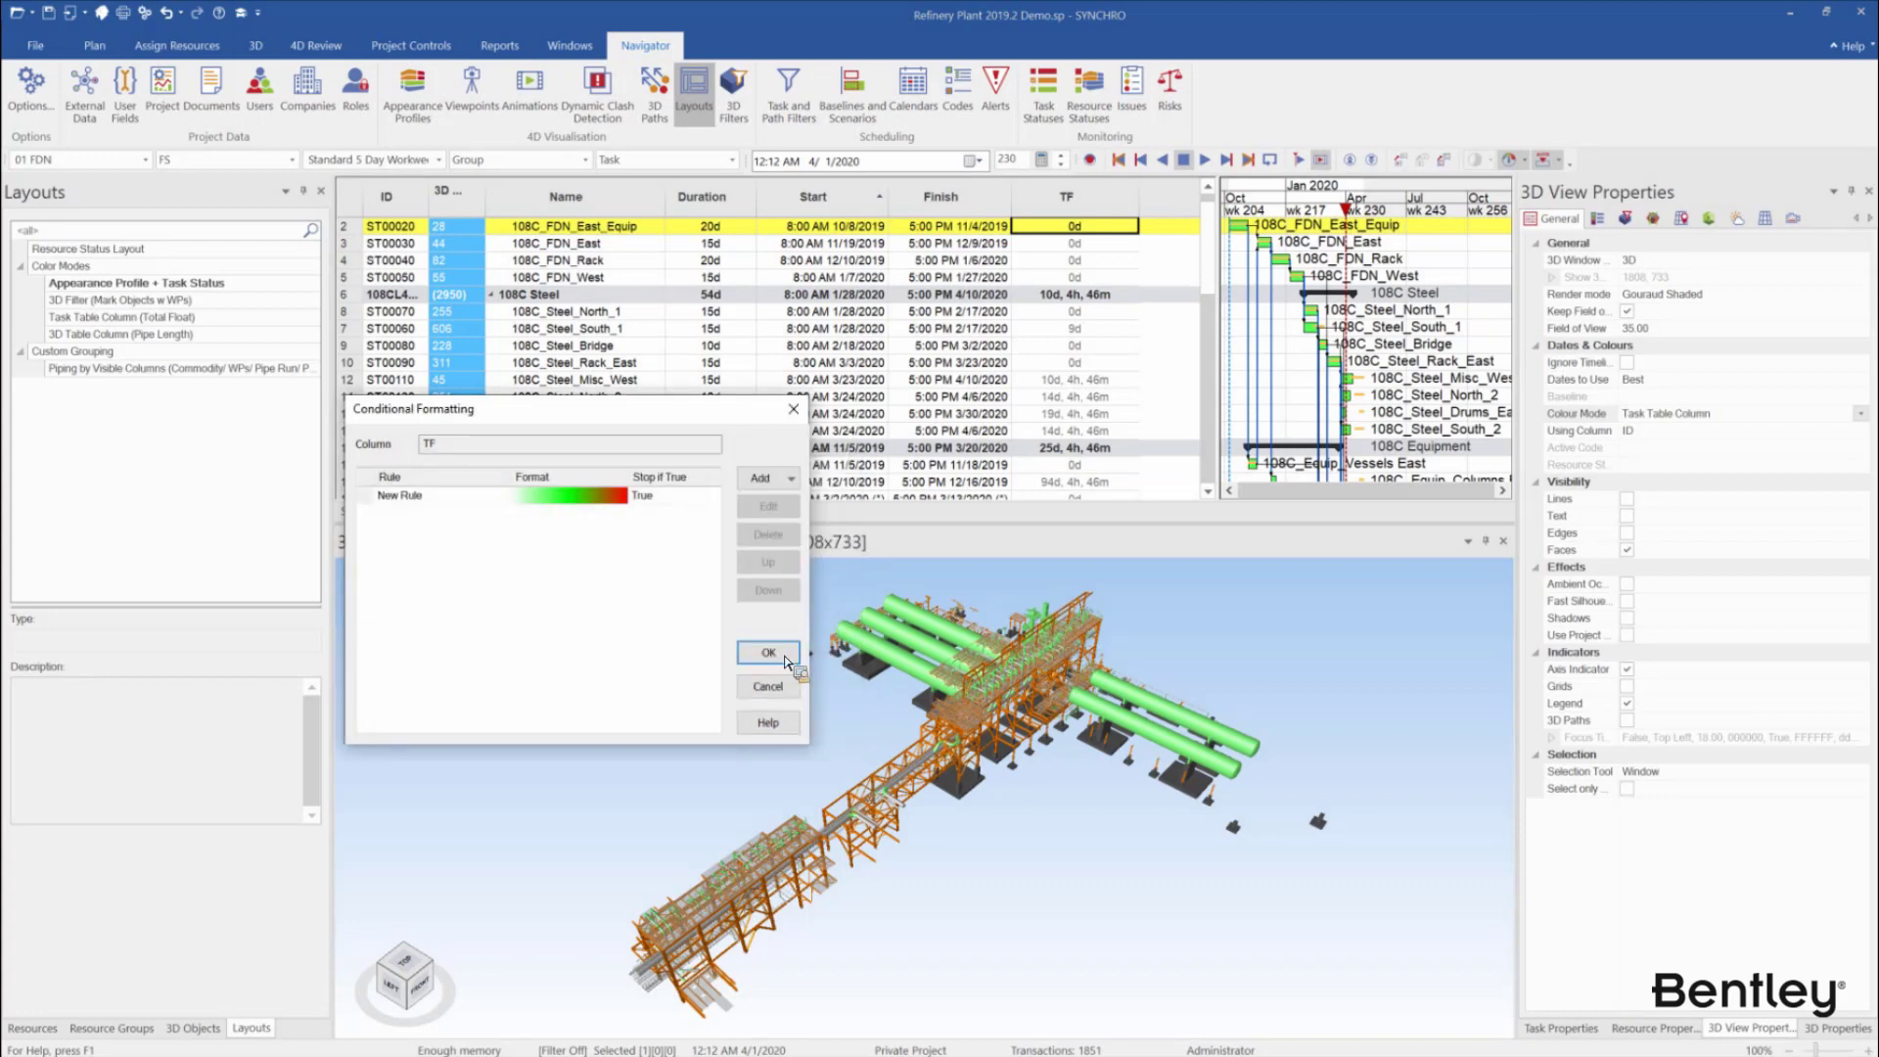
pyautogui.click(784, 661)
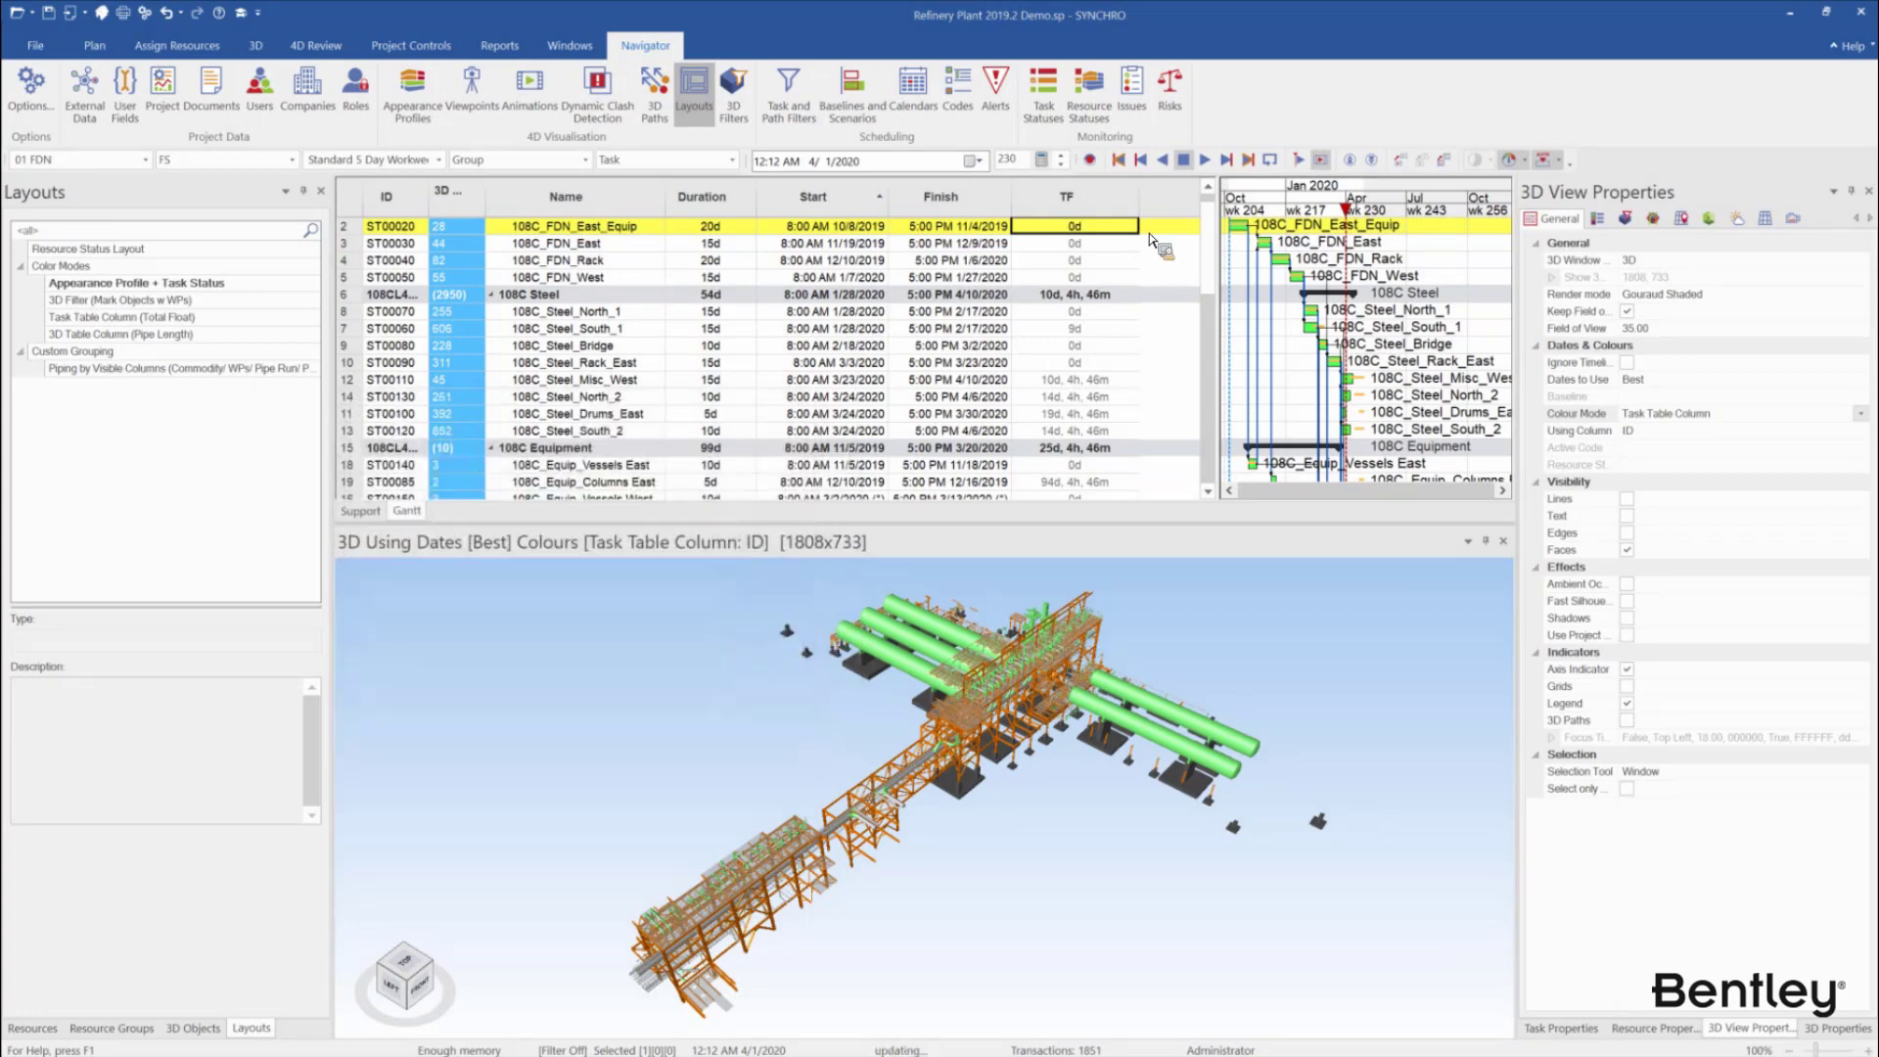
# Narrow the TF column and set the 3D view's colours to use the Downstream Total Float column
pyautogui.moveTo(1140, 201); pyautogui.dragTo(1099, 201)
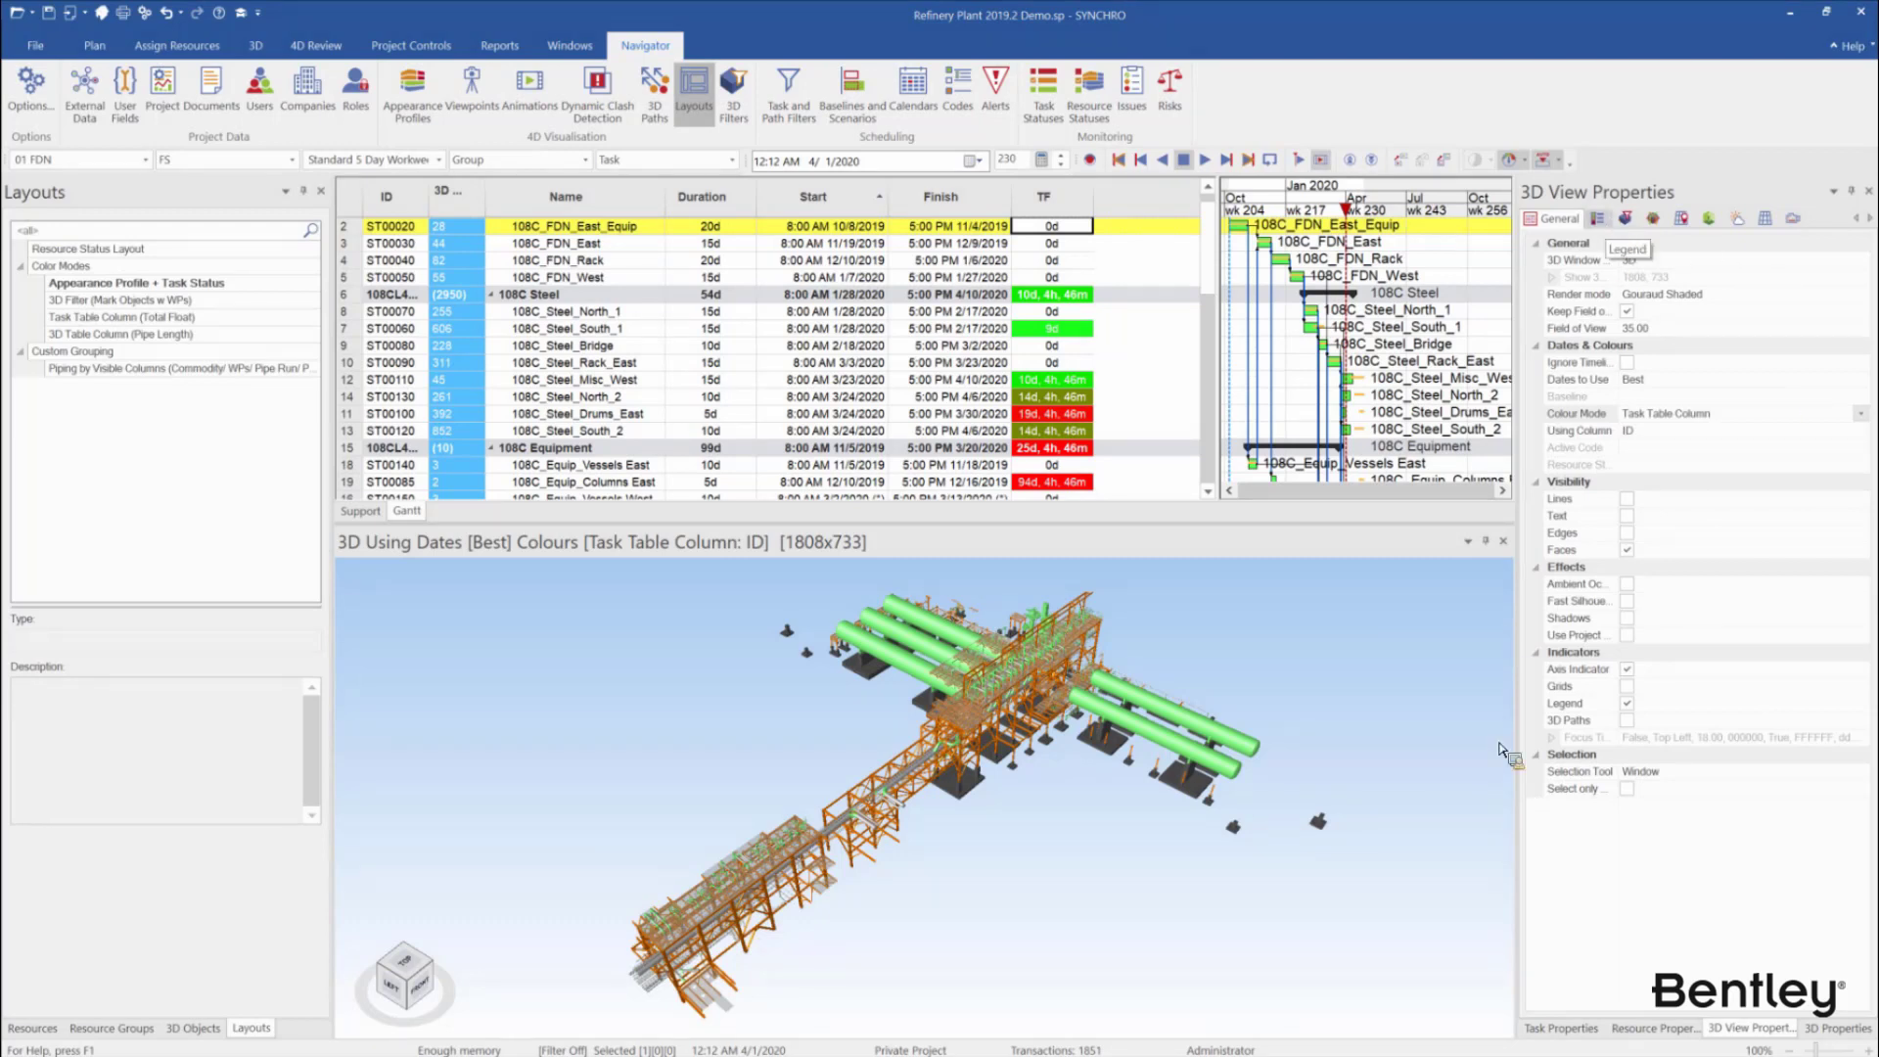
pyautogui.click(1596, 430)
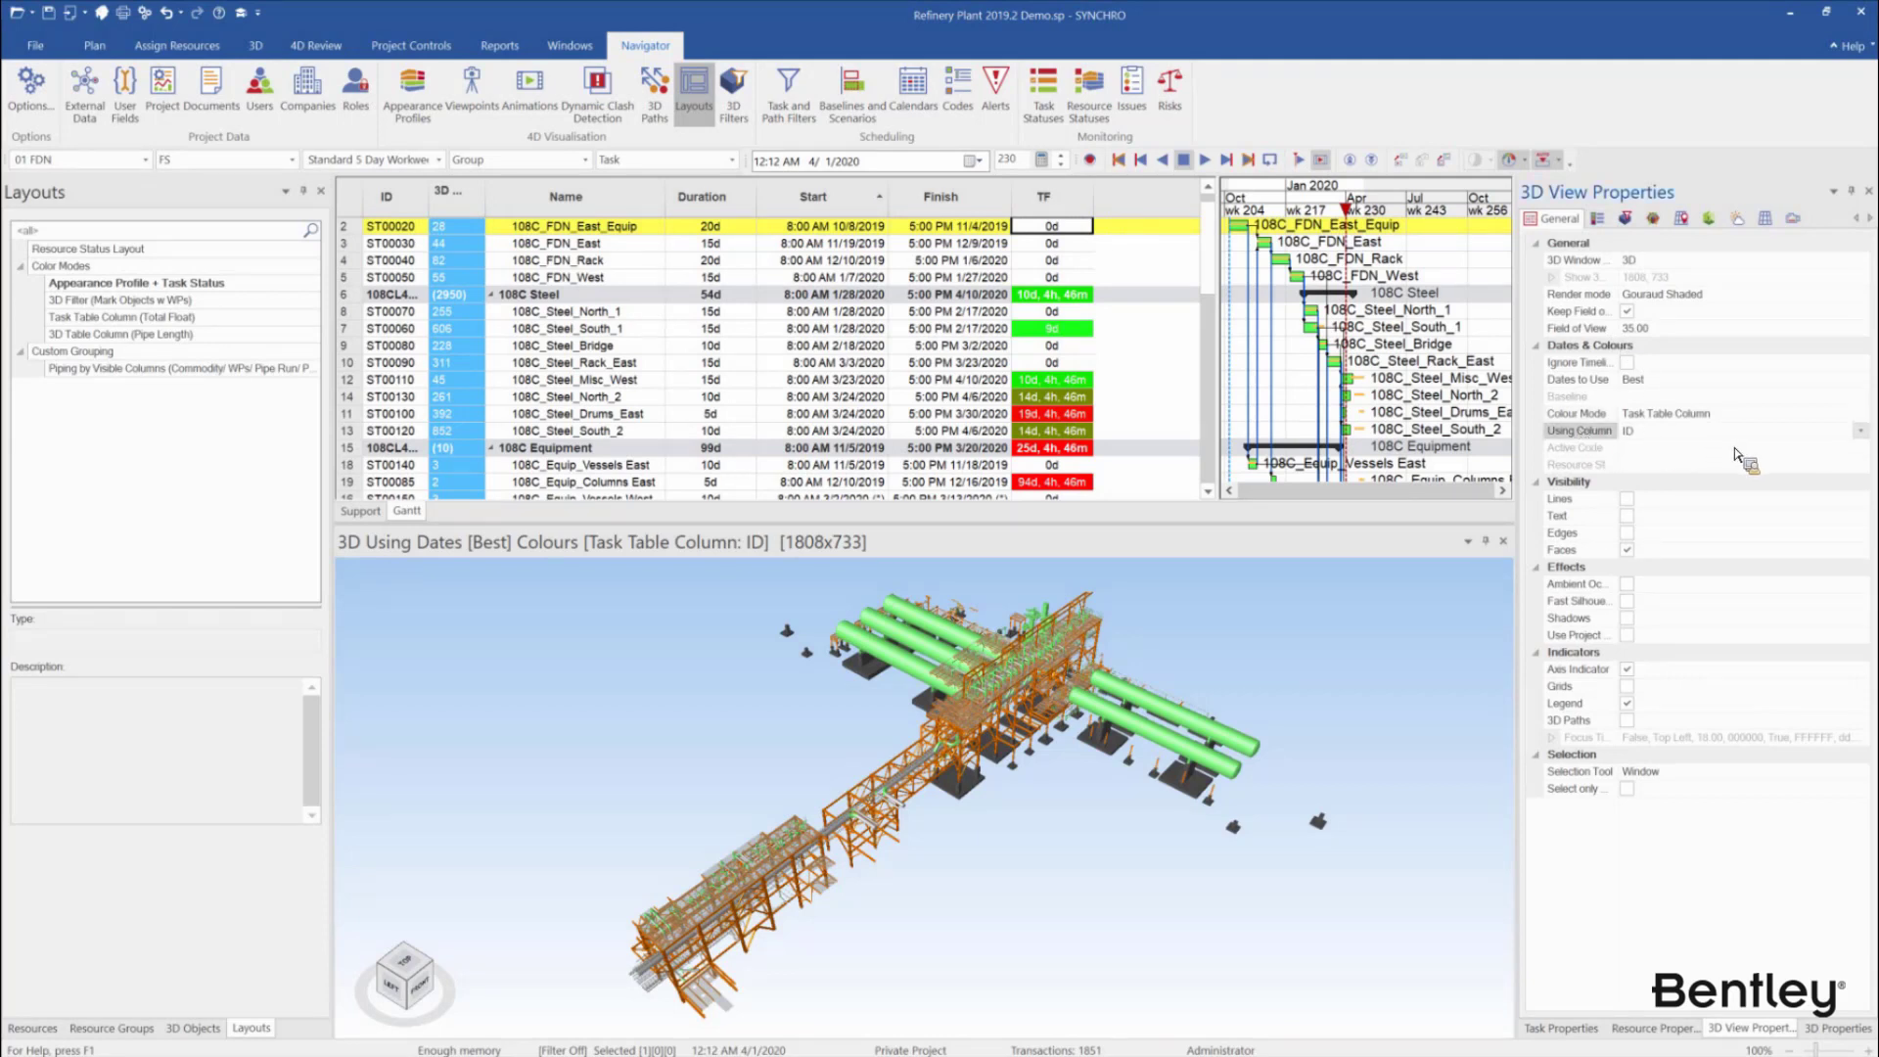
pyautogui.click(1861, 432)
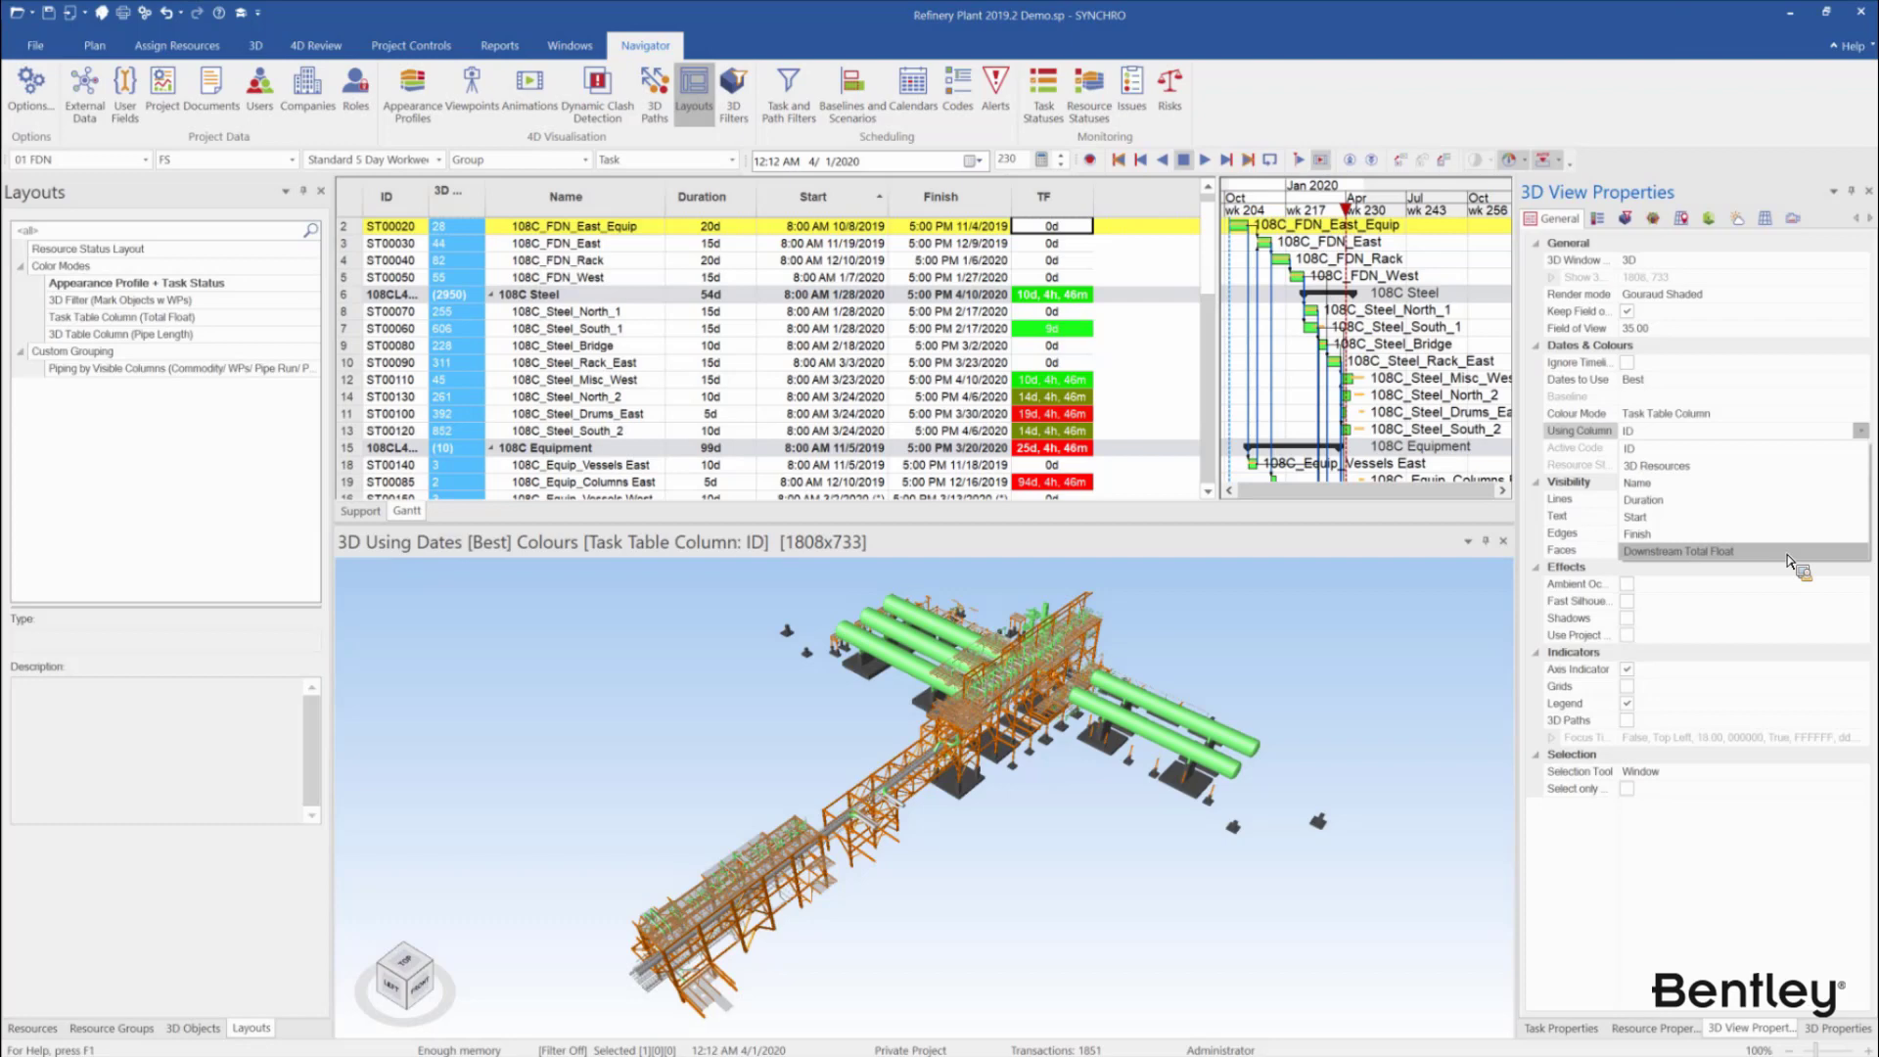
pyautogui.click(1788, 553)
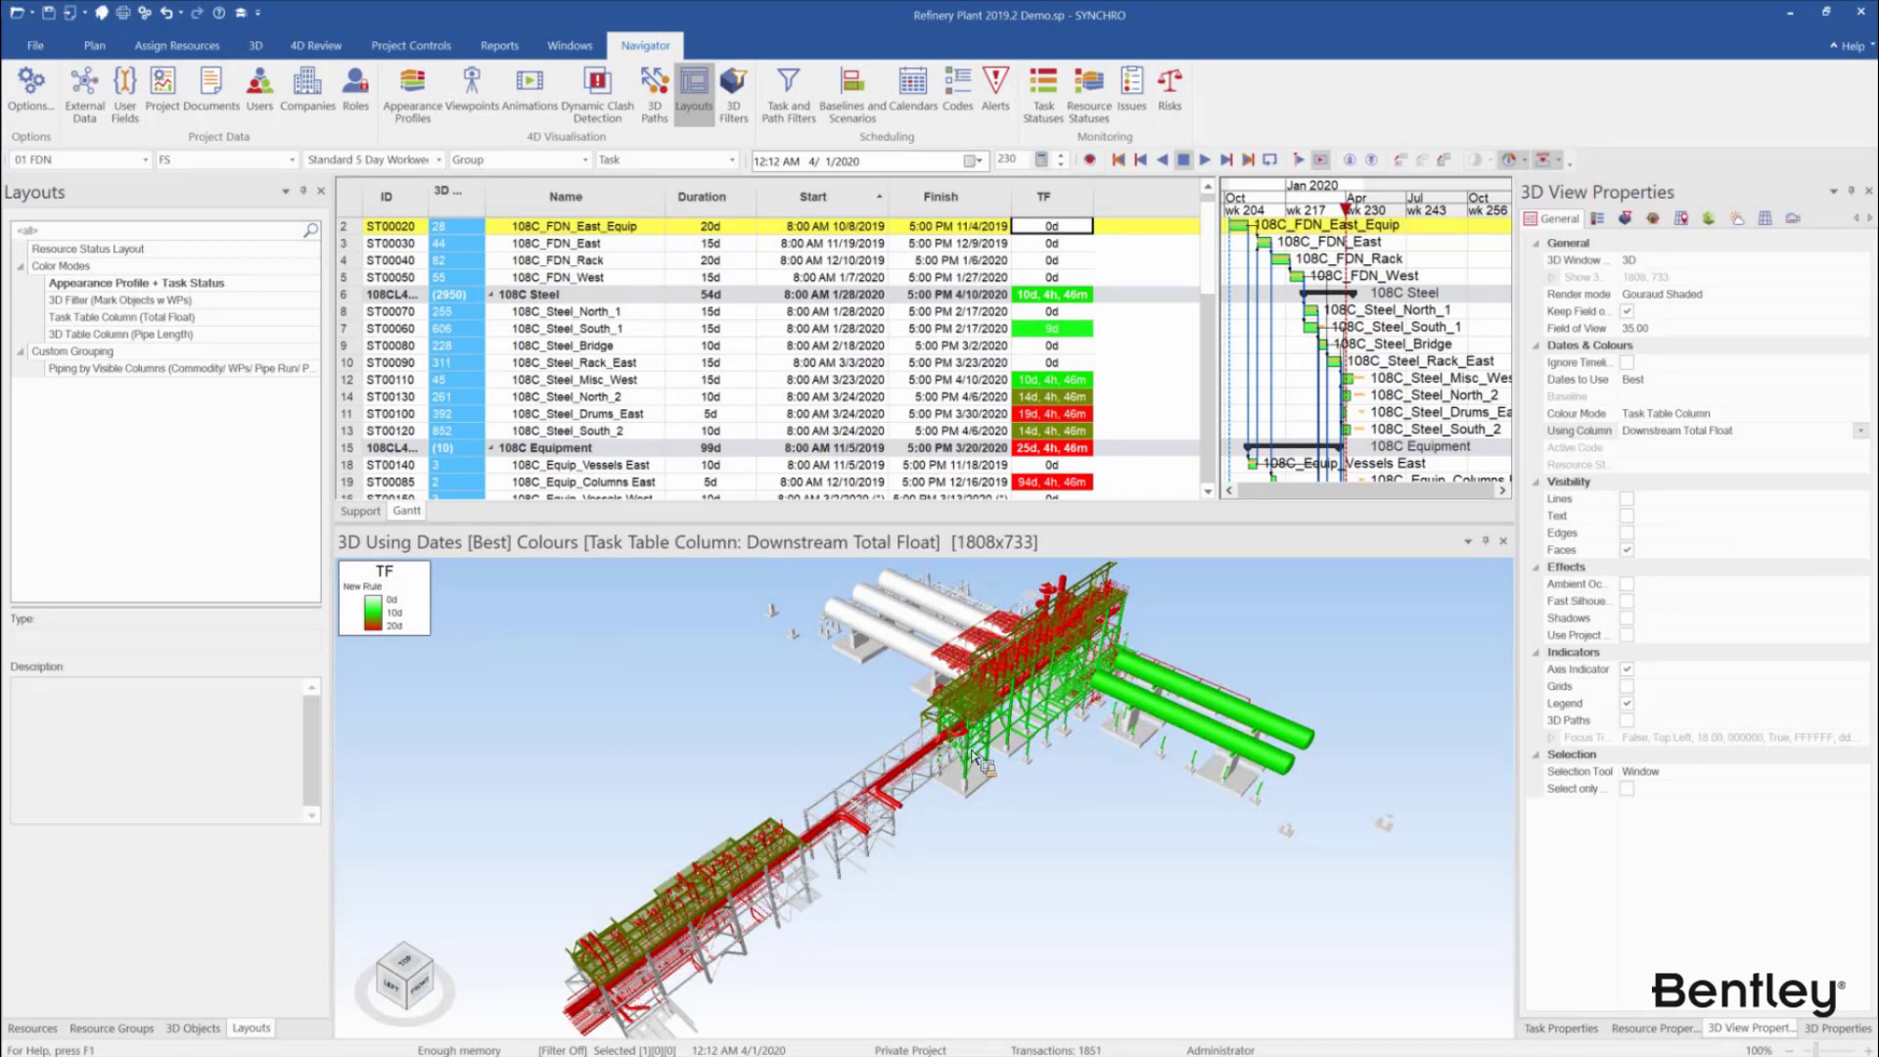
pyautogui.scroll(2, 937, 710)
pyautogui.moveTo(935, 716); pyautogui.dragTo(991, 756, button='middle')
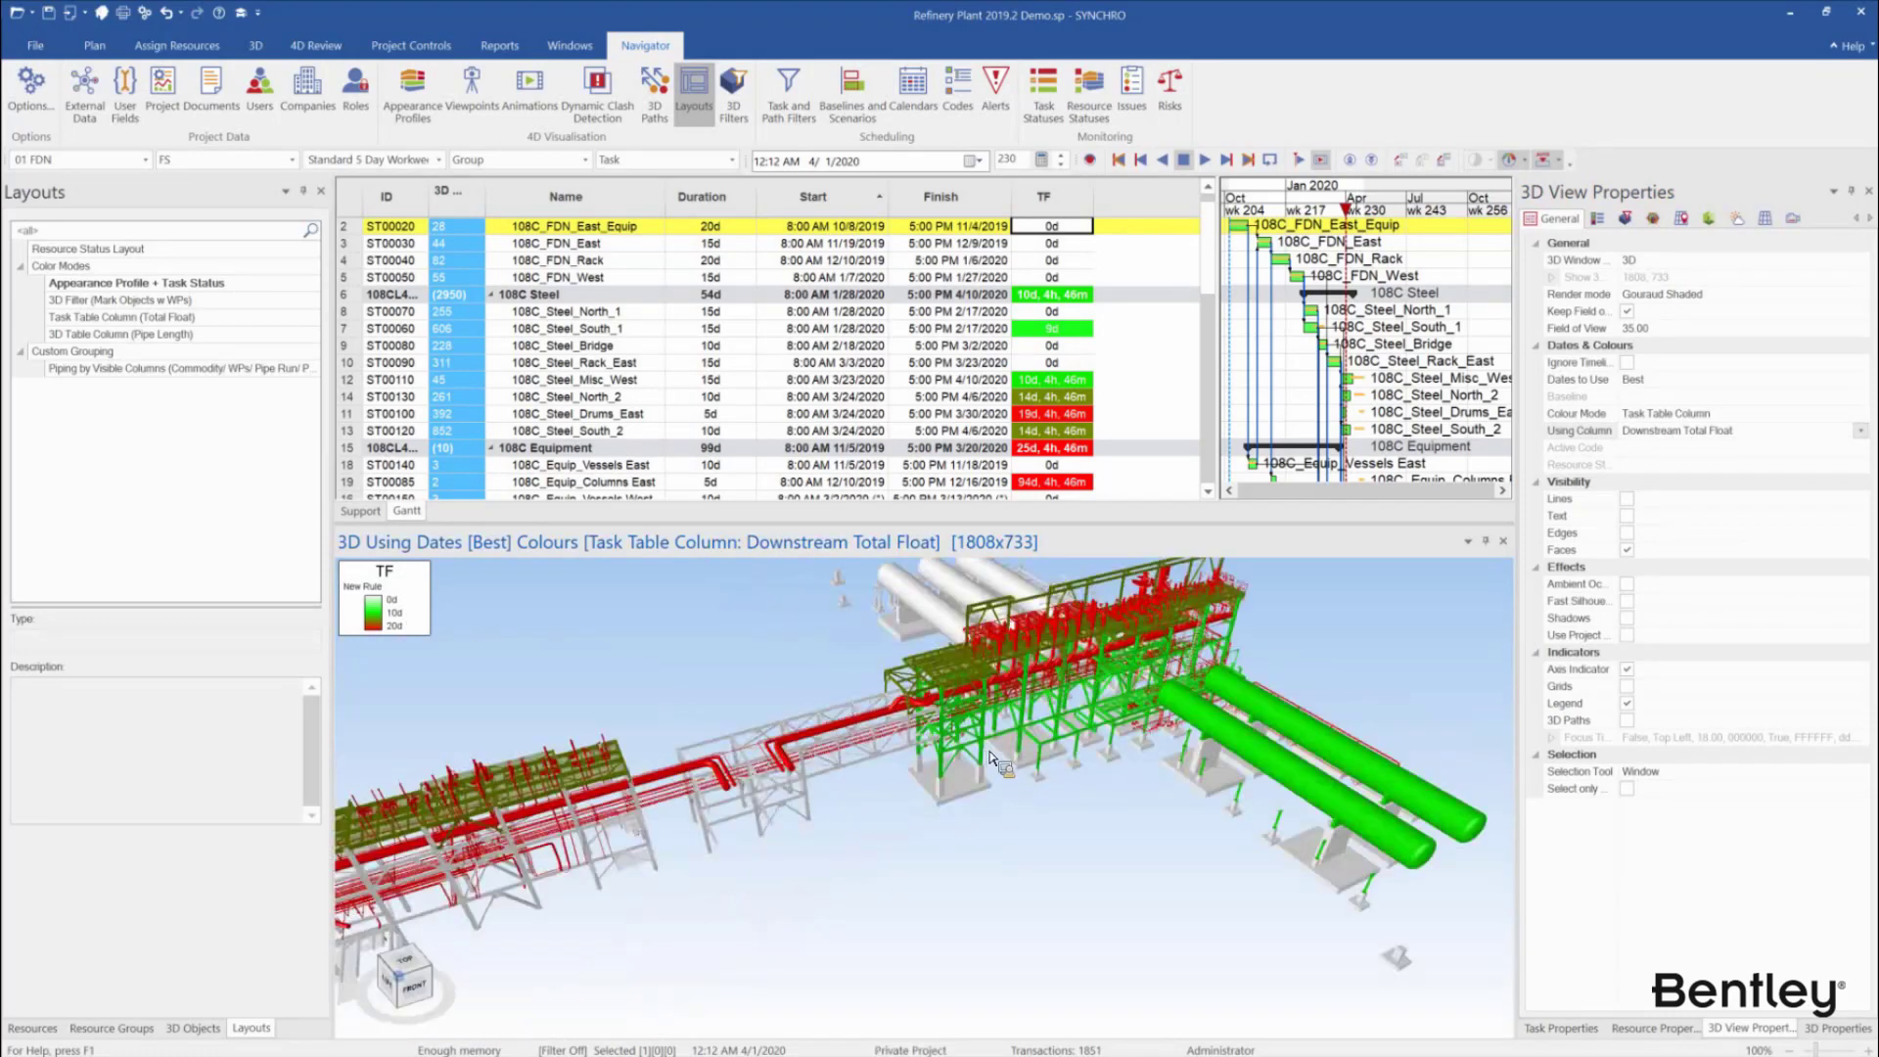
pyautogui.scroll(-2, 998, 760)
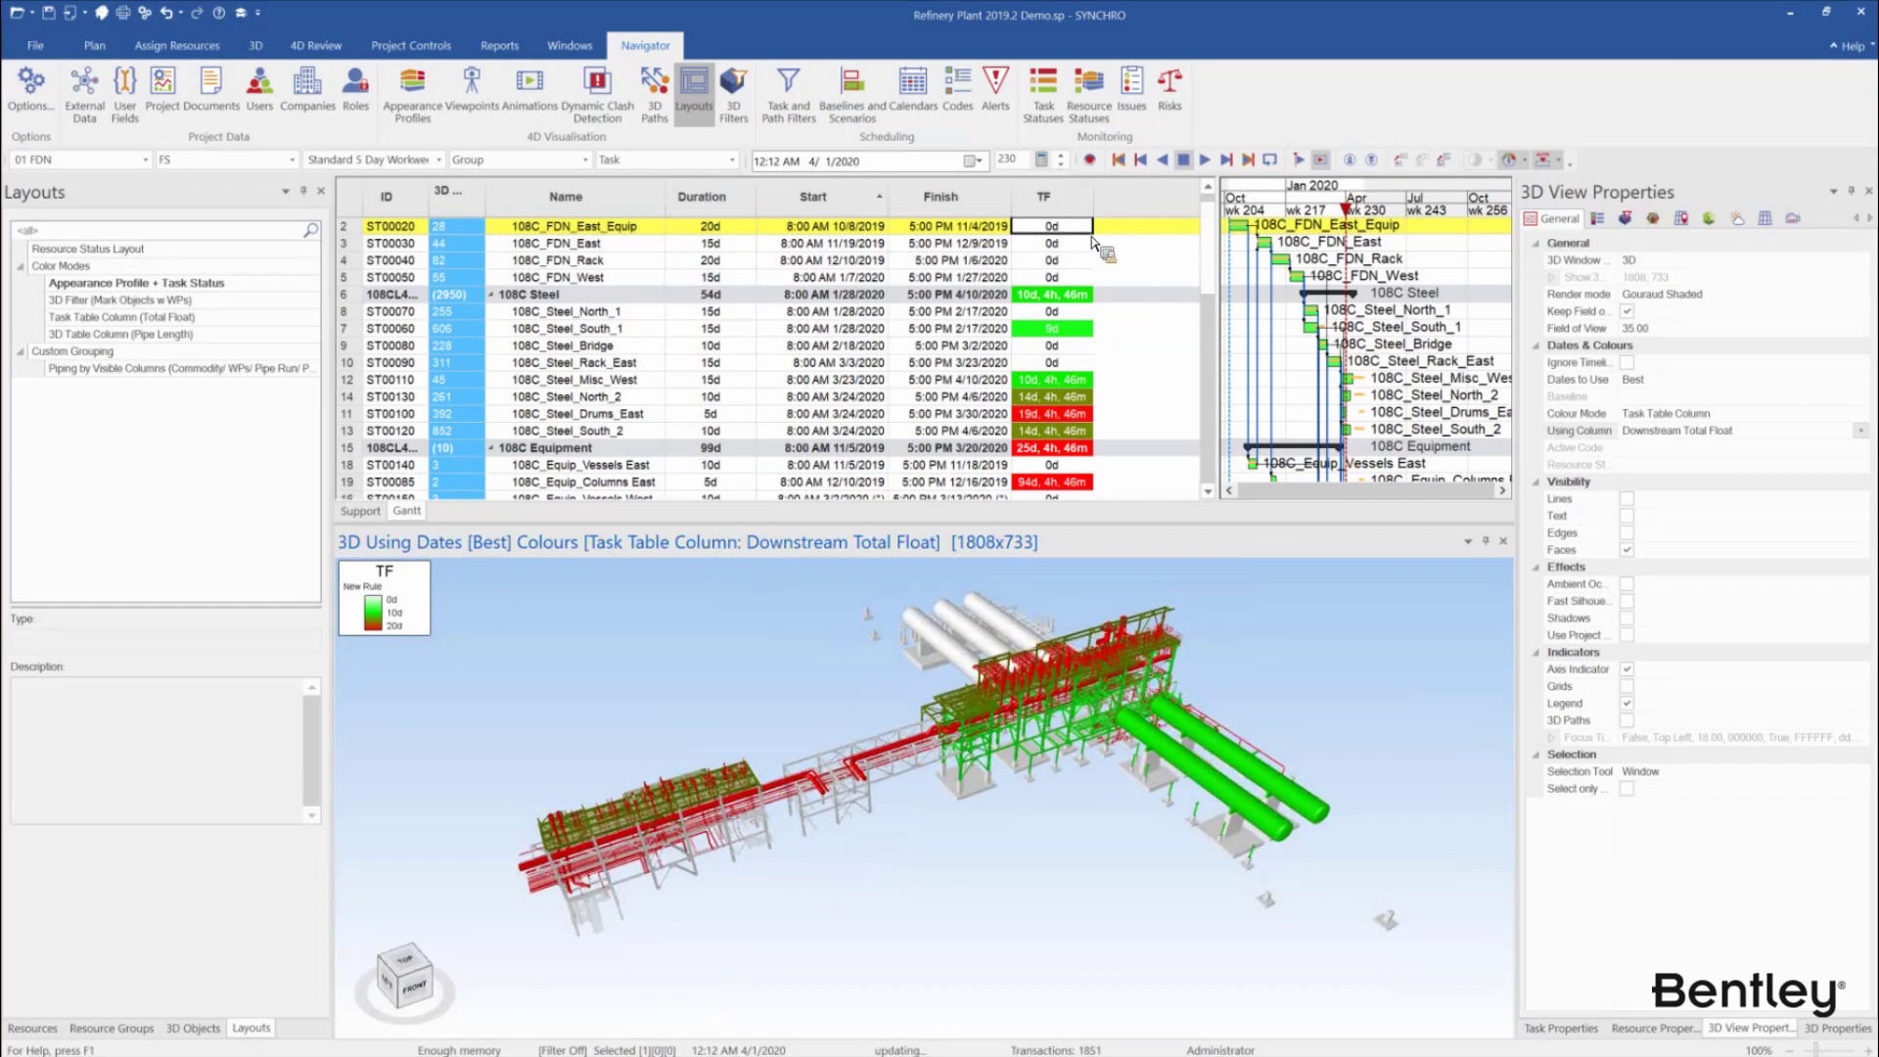
# Narrow the TF column to enlarge the Gantt chart, and scrub the focus time to 2:28 AM 5/20/2020
pyautogui.moveTo(1094, 211); pyautogui.dragTo(1082, 259)
pyautogui.moveTo(1222, 311); pyautogui.dragTo(1108, 323)
pyautogui.keyDown('ctrl'); pyautogui.scroll(2, 1379, 402); pyautogui.keyUp('ctrl')
pyautogui.moveTo(1341, 392); pyautogui.dragTo(1391, 408, button='middle')
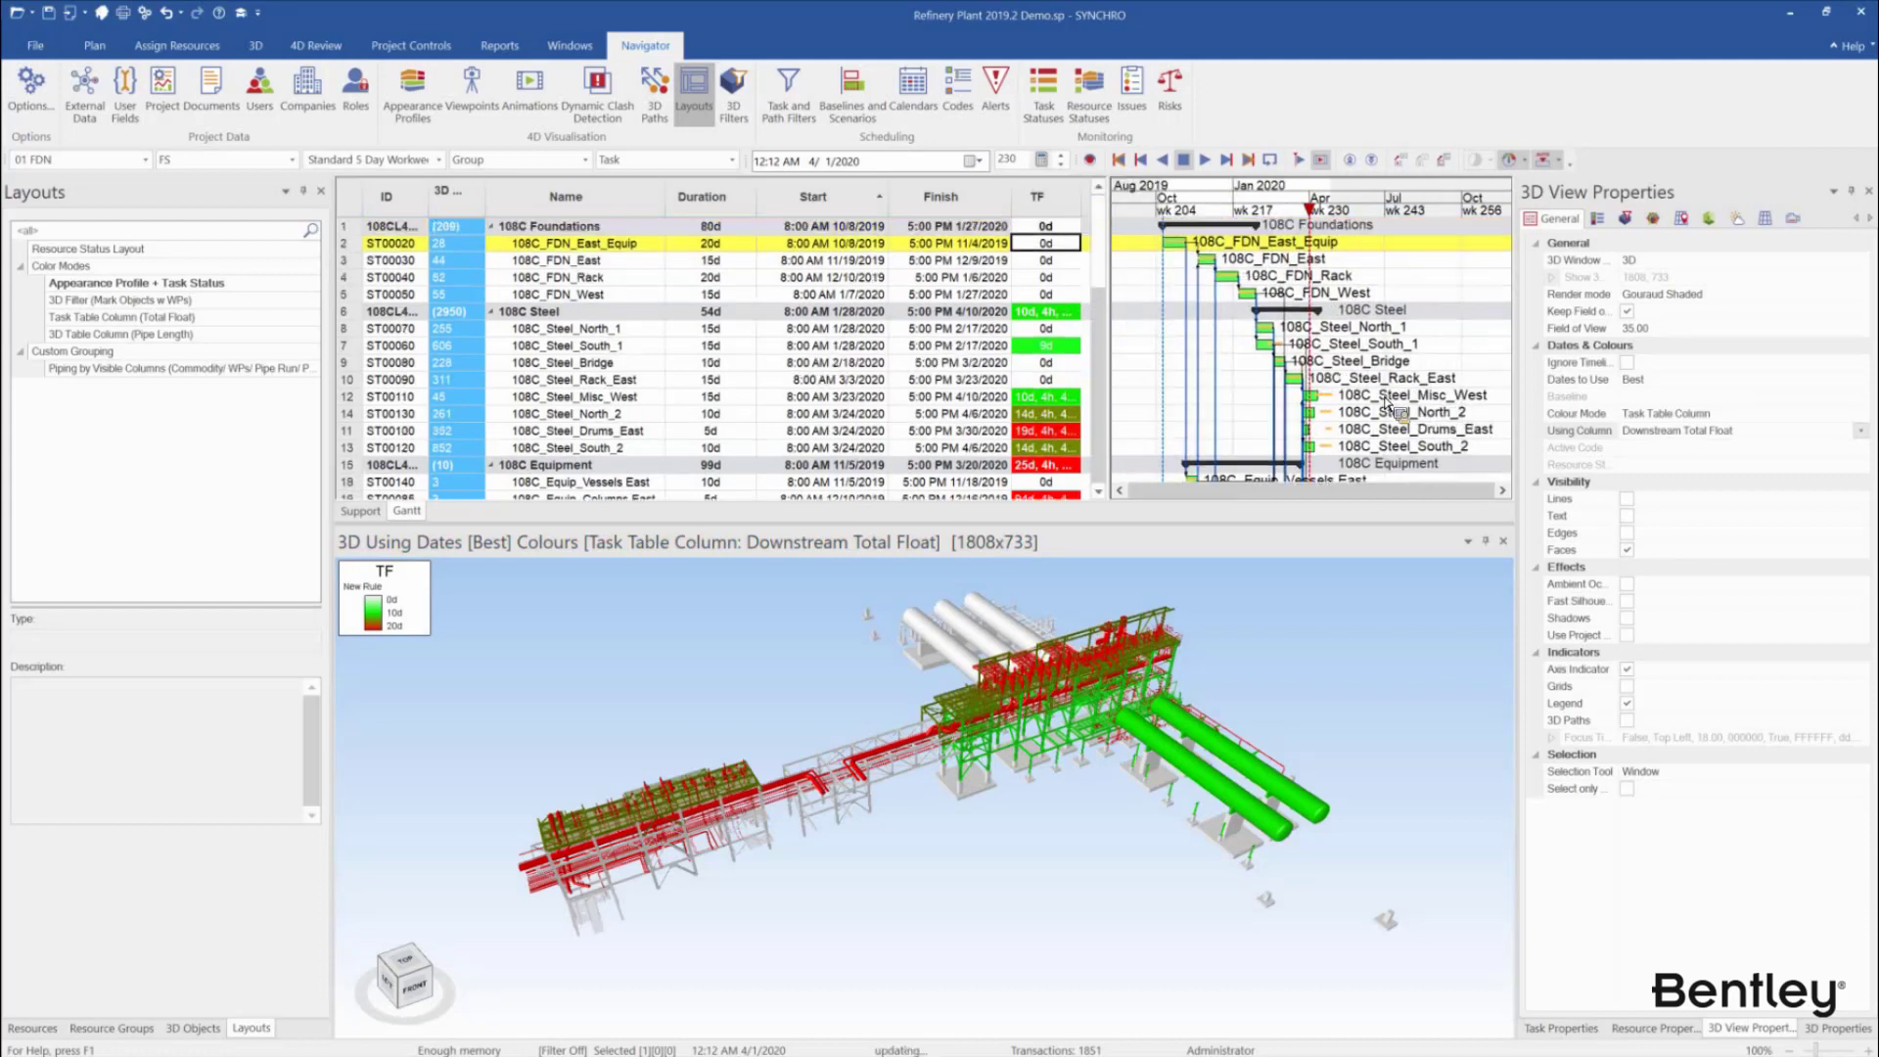
pyautogui.keyDown('ctrl'); pyautogui.scroll(1, 1164, 200); pyautogui.keyUp('ctrl')
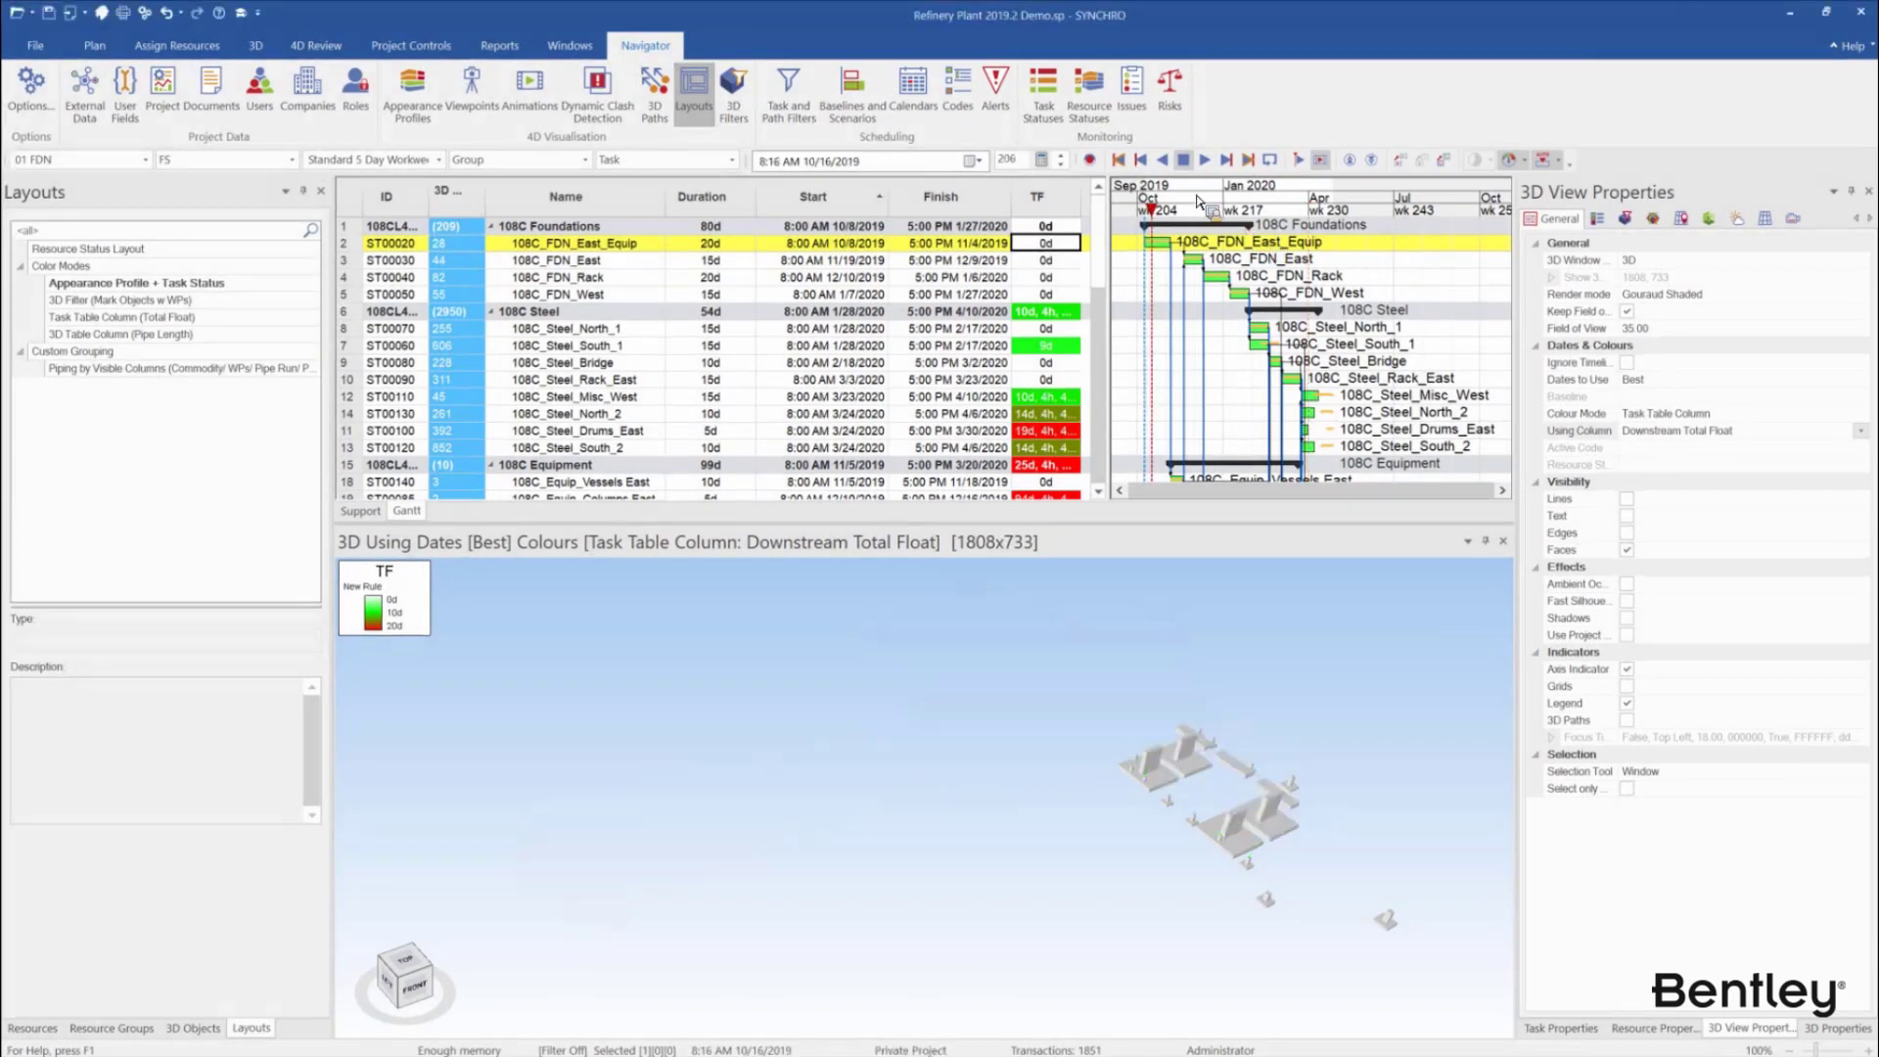
pyautogui.moveTo(1217, 203); pyautogui.dragTo(1360, 210)
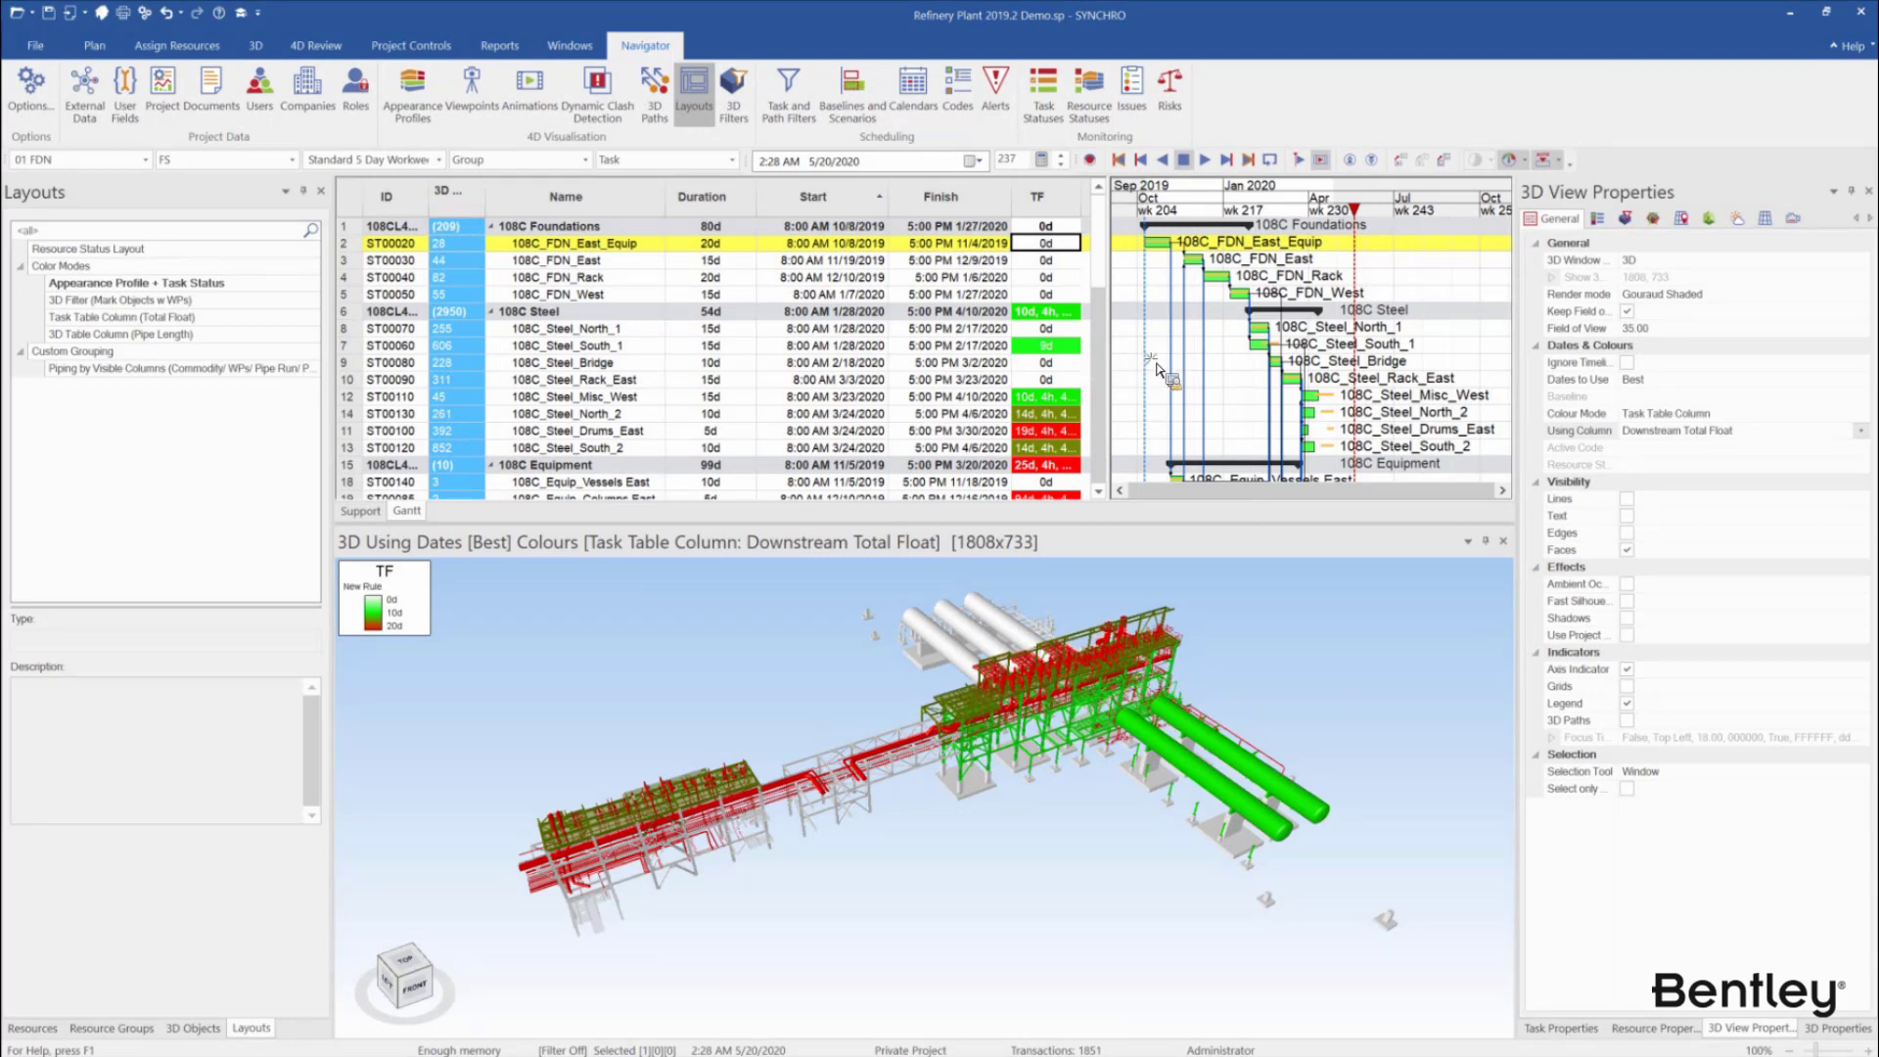
# Widen the task table slightly, and display the 3D Objects list with its SYN-3D.Length and SYN-Volume columns in view
pyautogui.moveTo(1153, 364); pyautogui.dragTo(1153, 364)
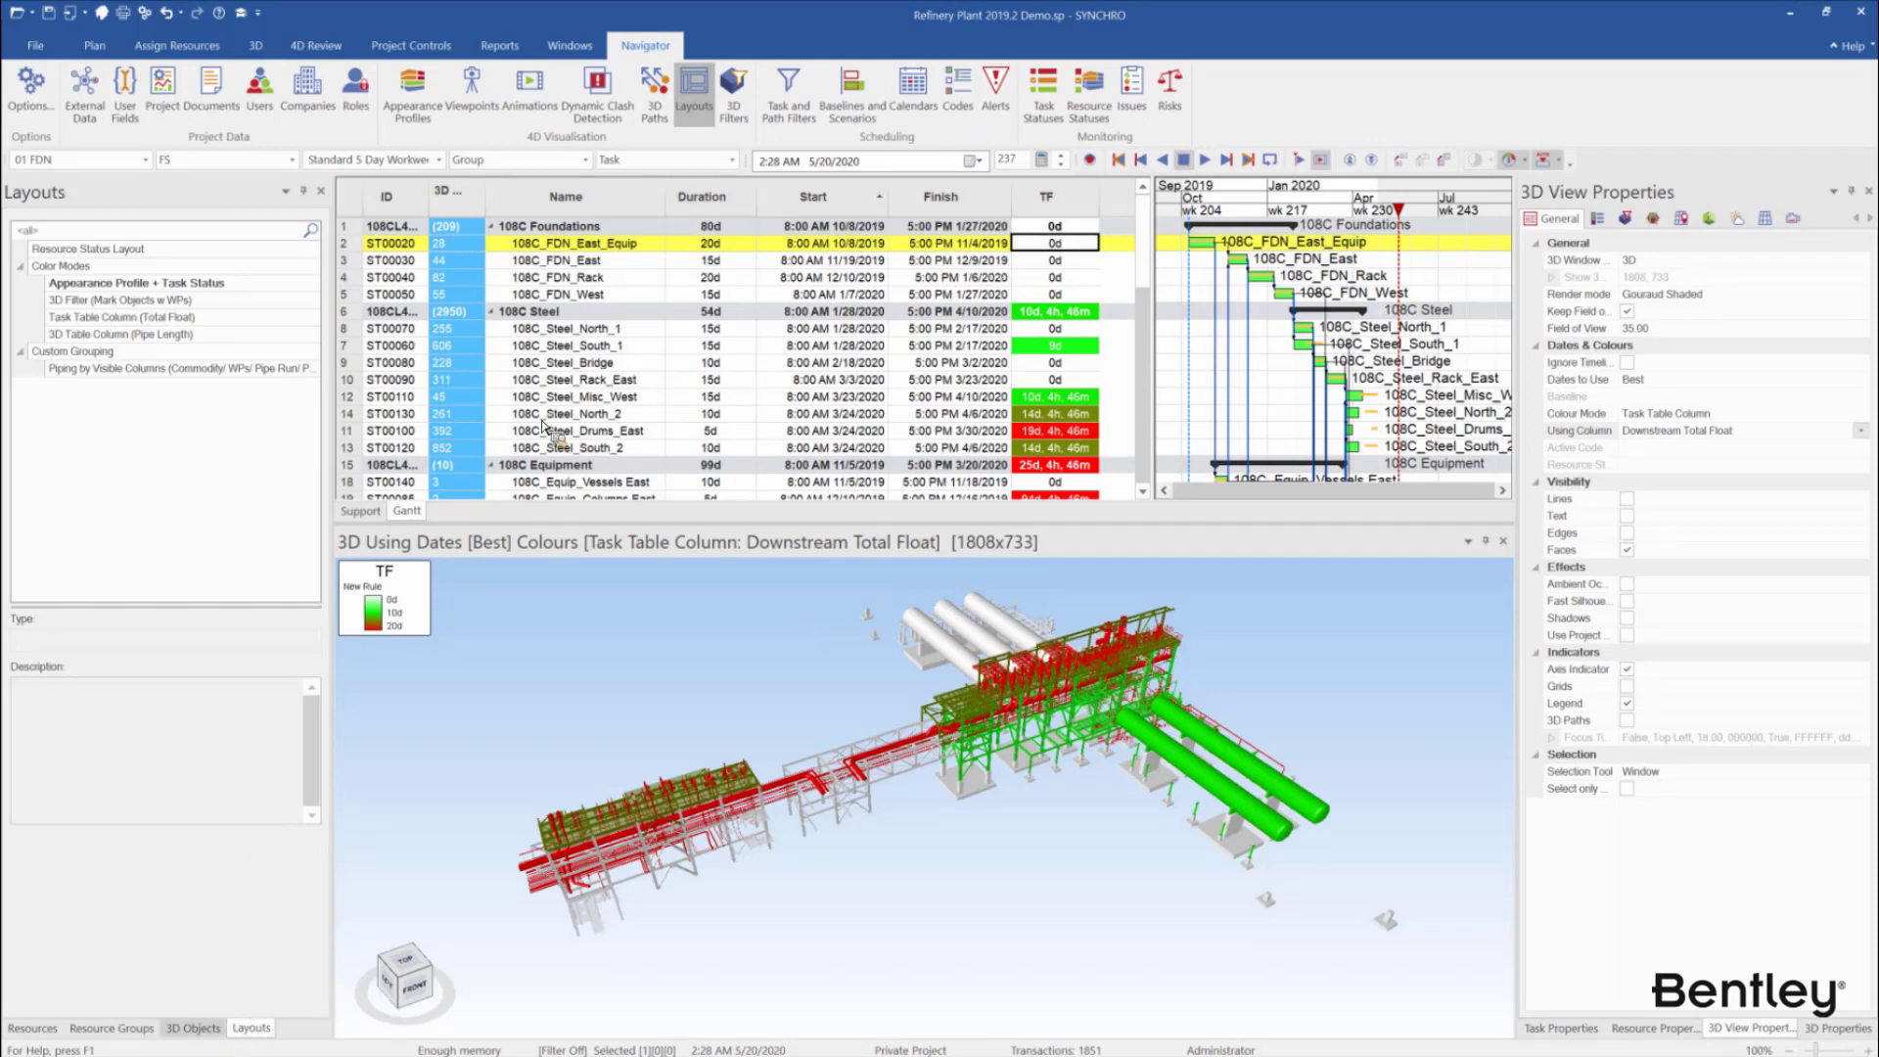
pyautogui.click(193, 1029)
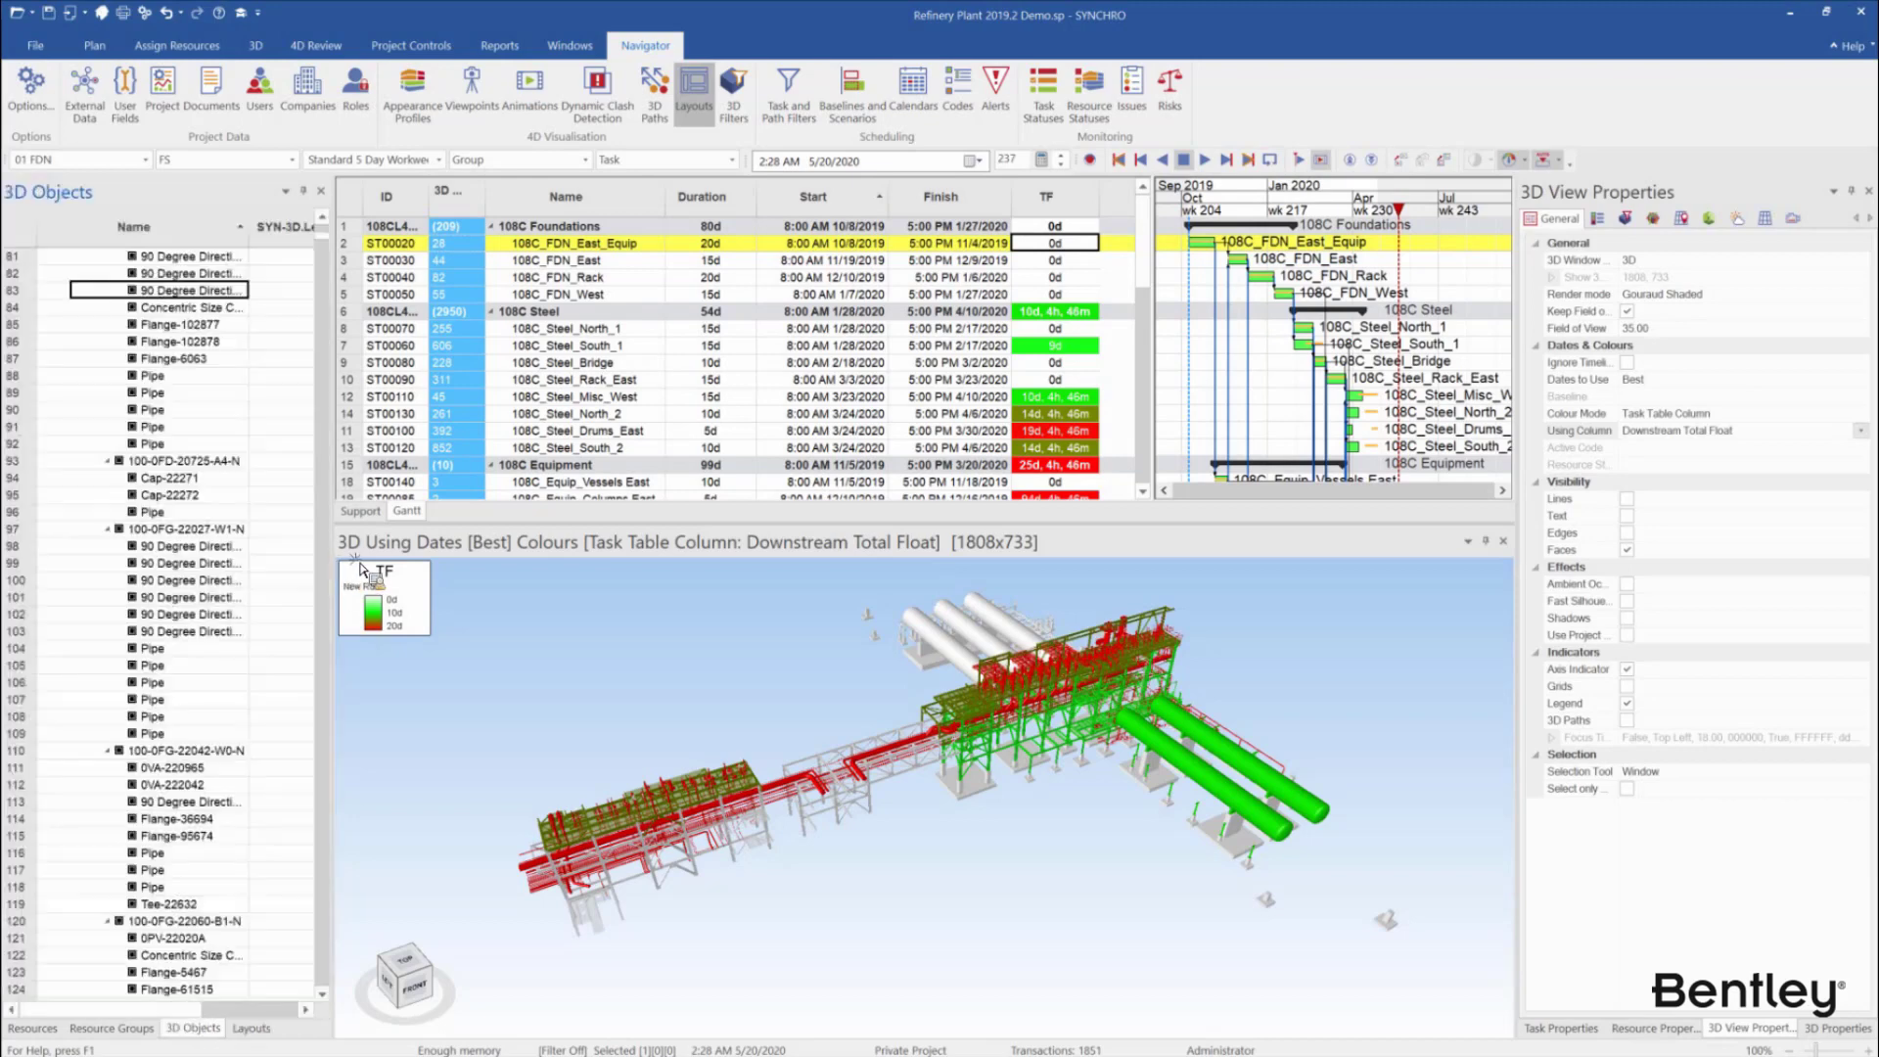
pyautogui.moveTo(332, 823); pyautogui.dragTo(487, 822)
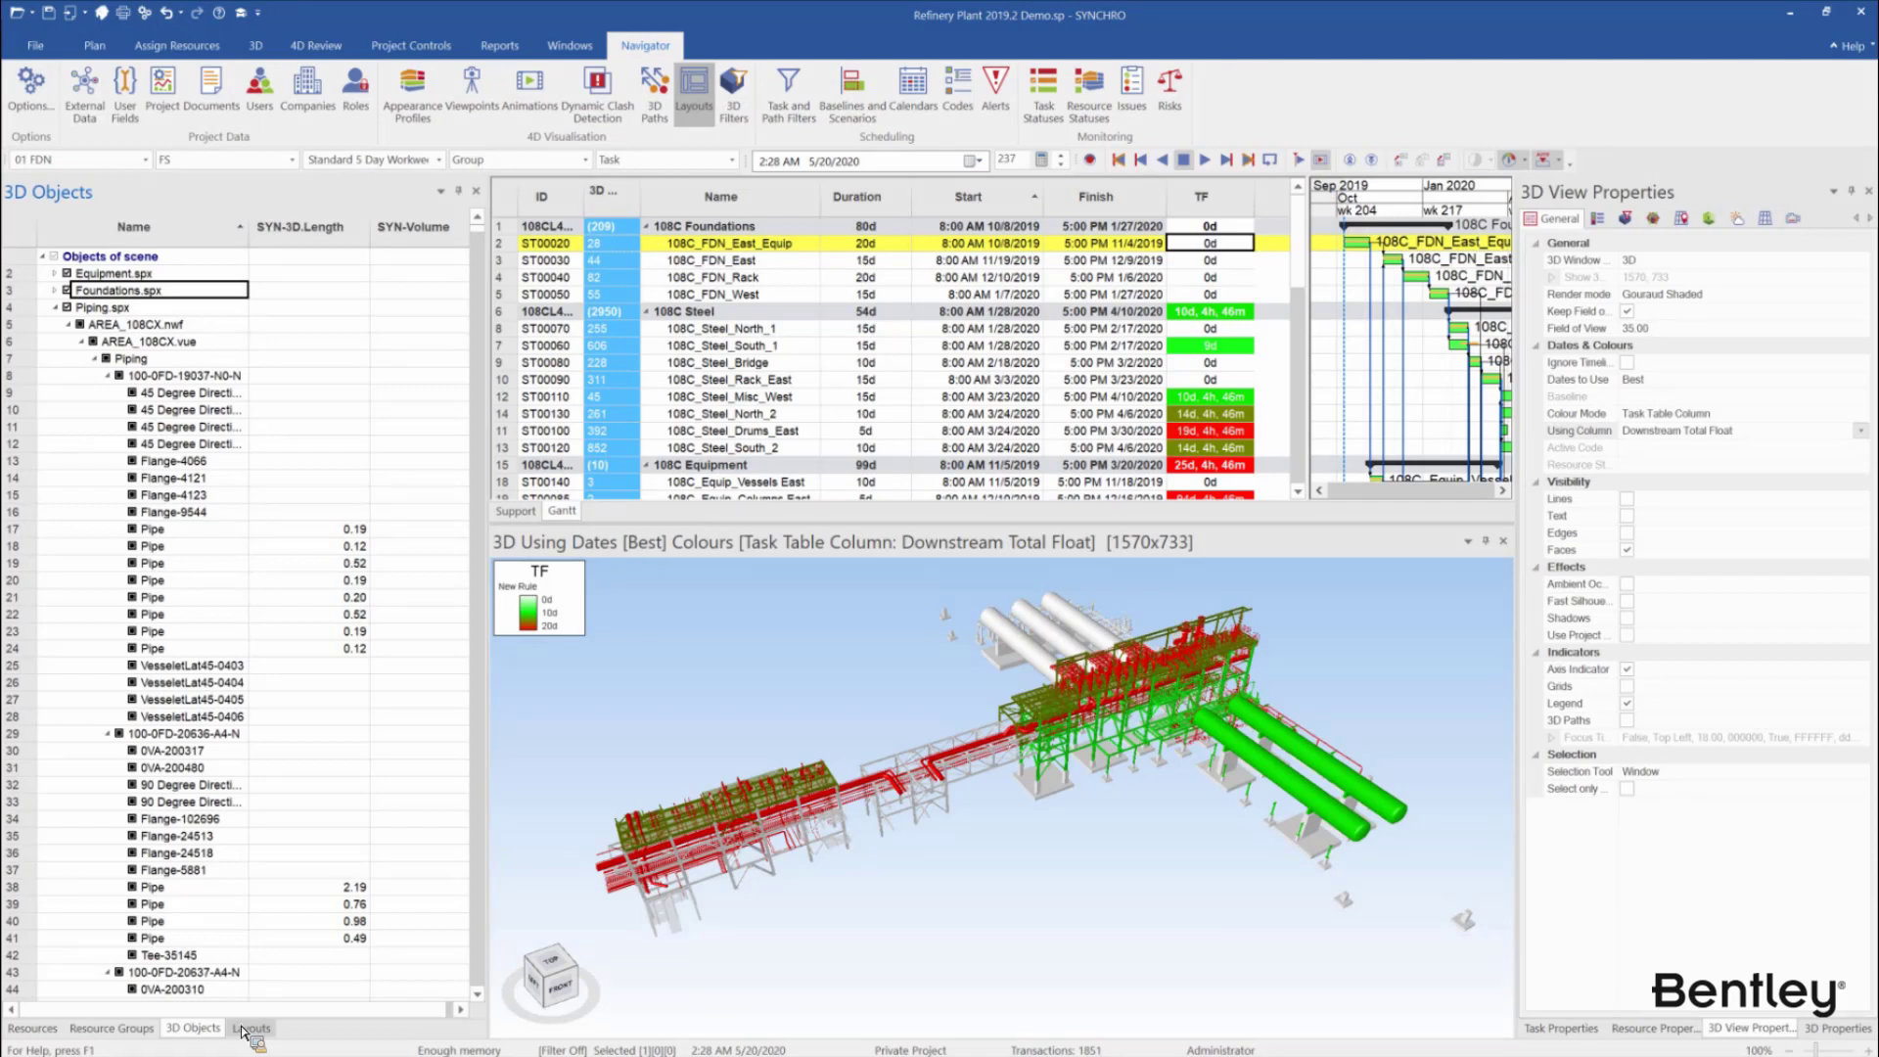
pyautogui.click(244, 1029)
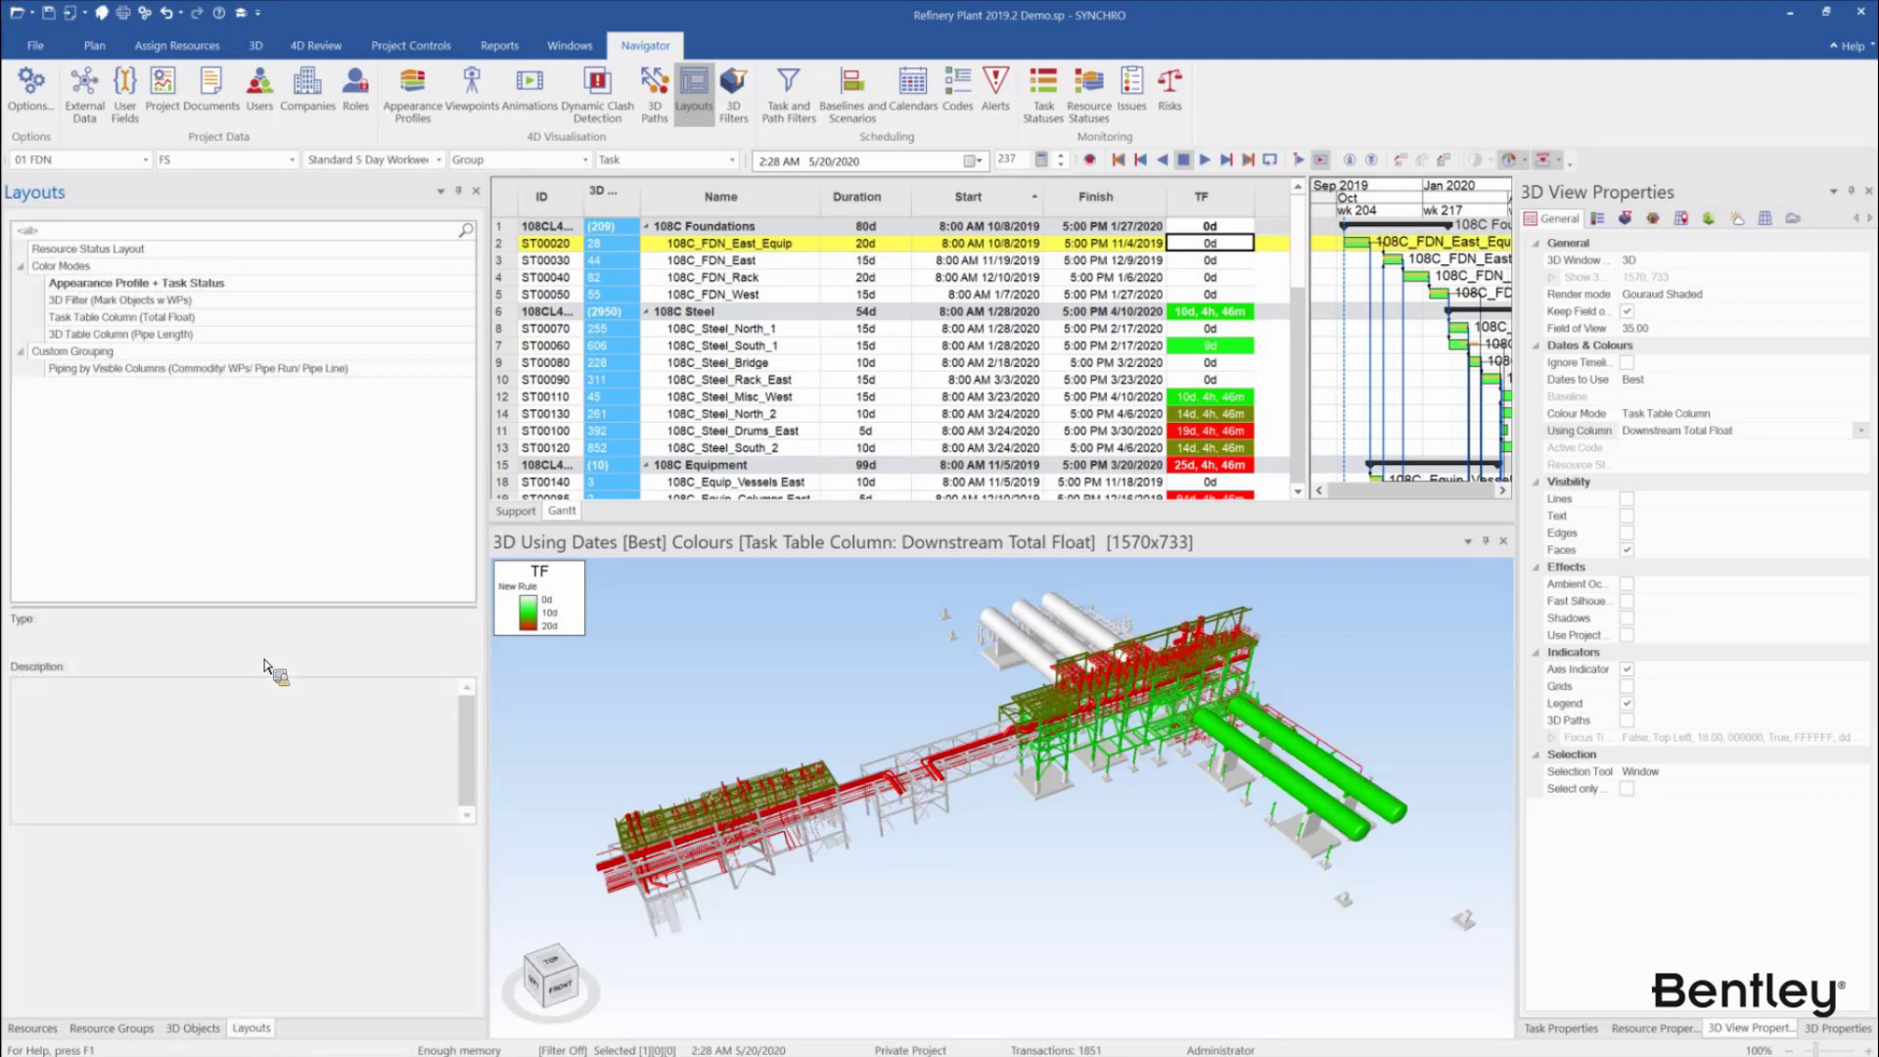
pyautogui.click(182, 1029)
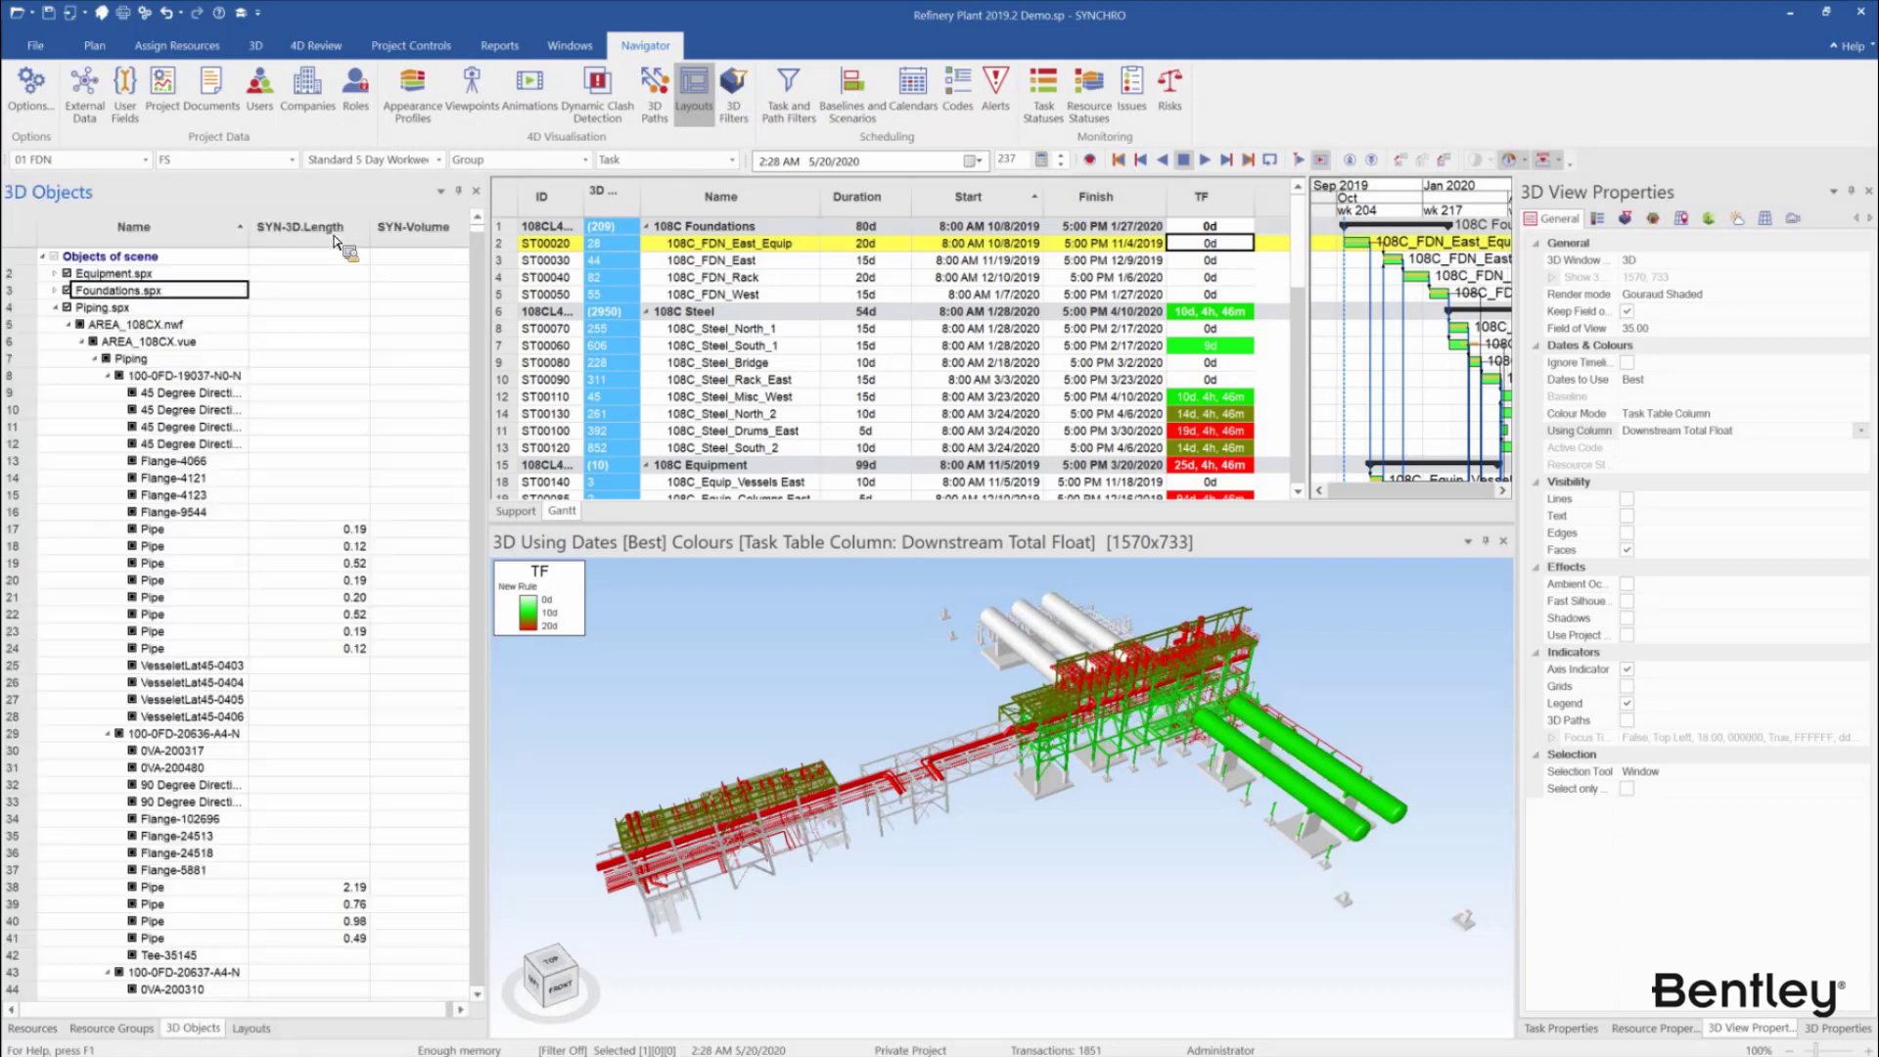
# Examine the rule types offered by conditional formatting for the SYN-3D.Length column, and cancel without adding a rule
pyautogui.rightClick(333, 234)
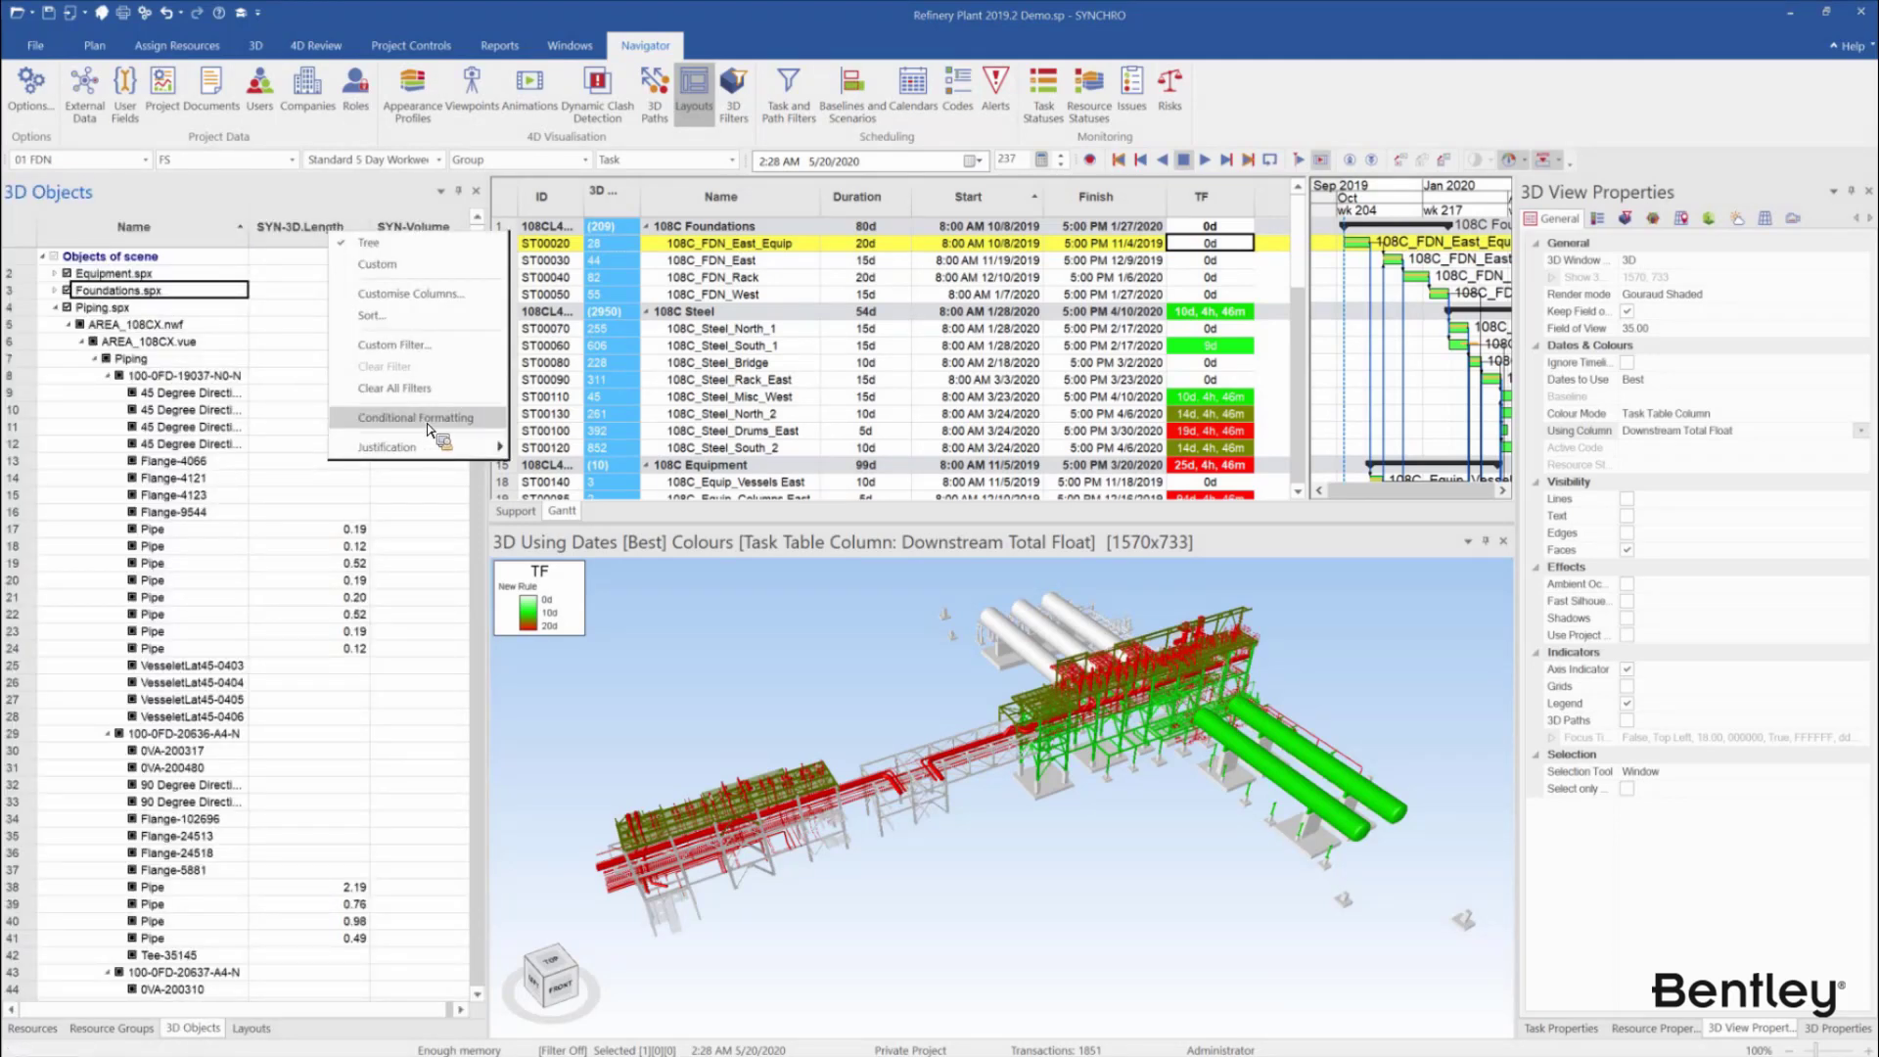
pyautogui.click(264, 188)
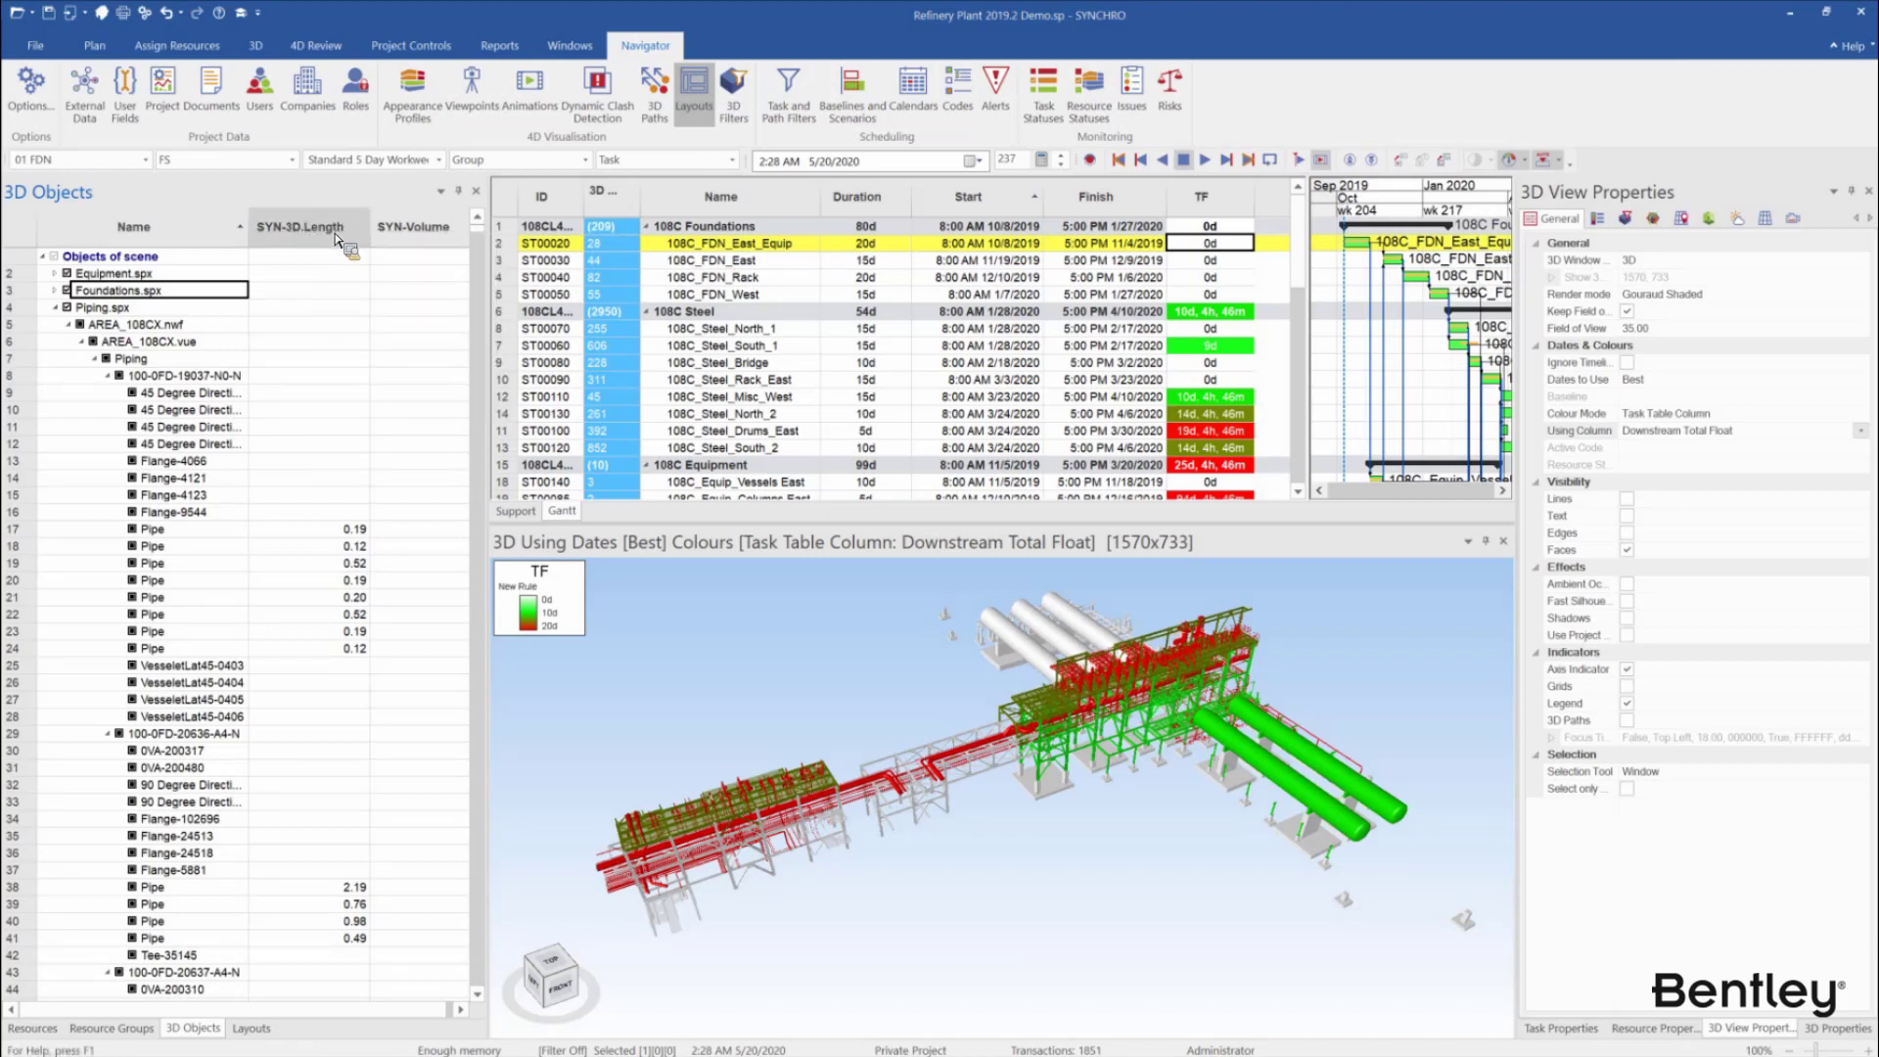
pyautogui.rightClick(331, 233)
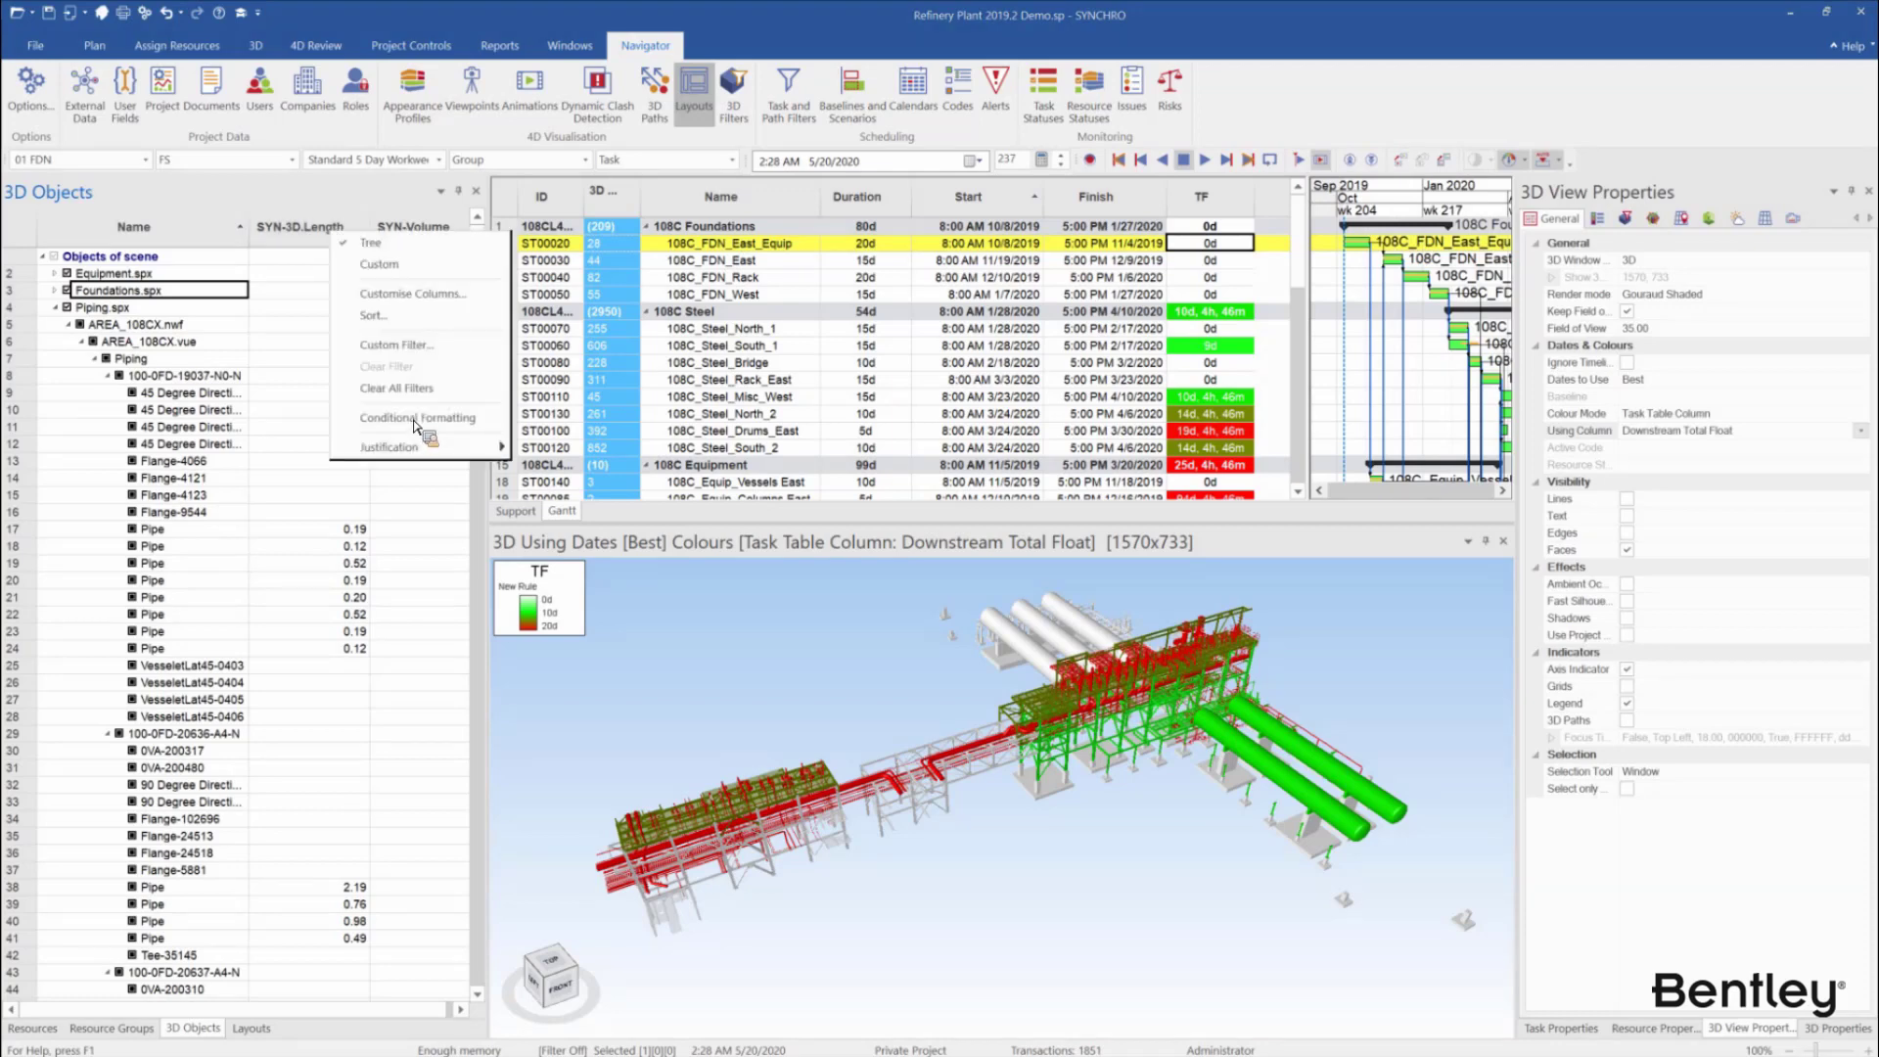
pyautogui.click(415, 419)
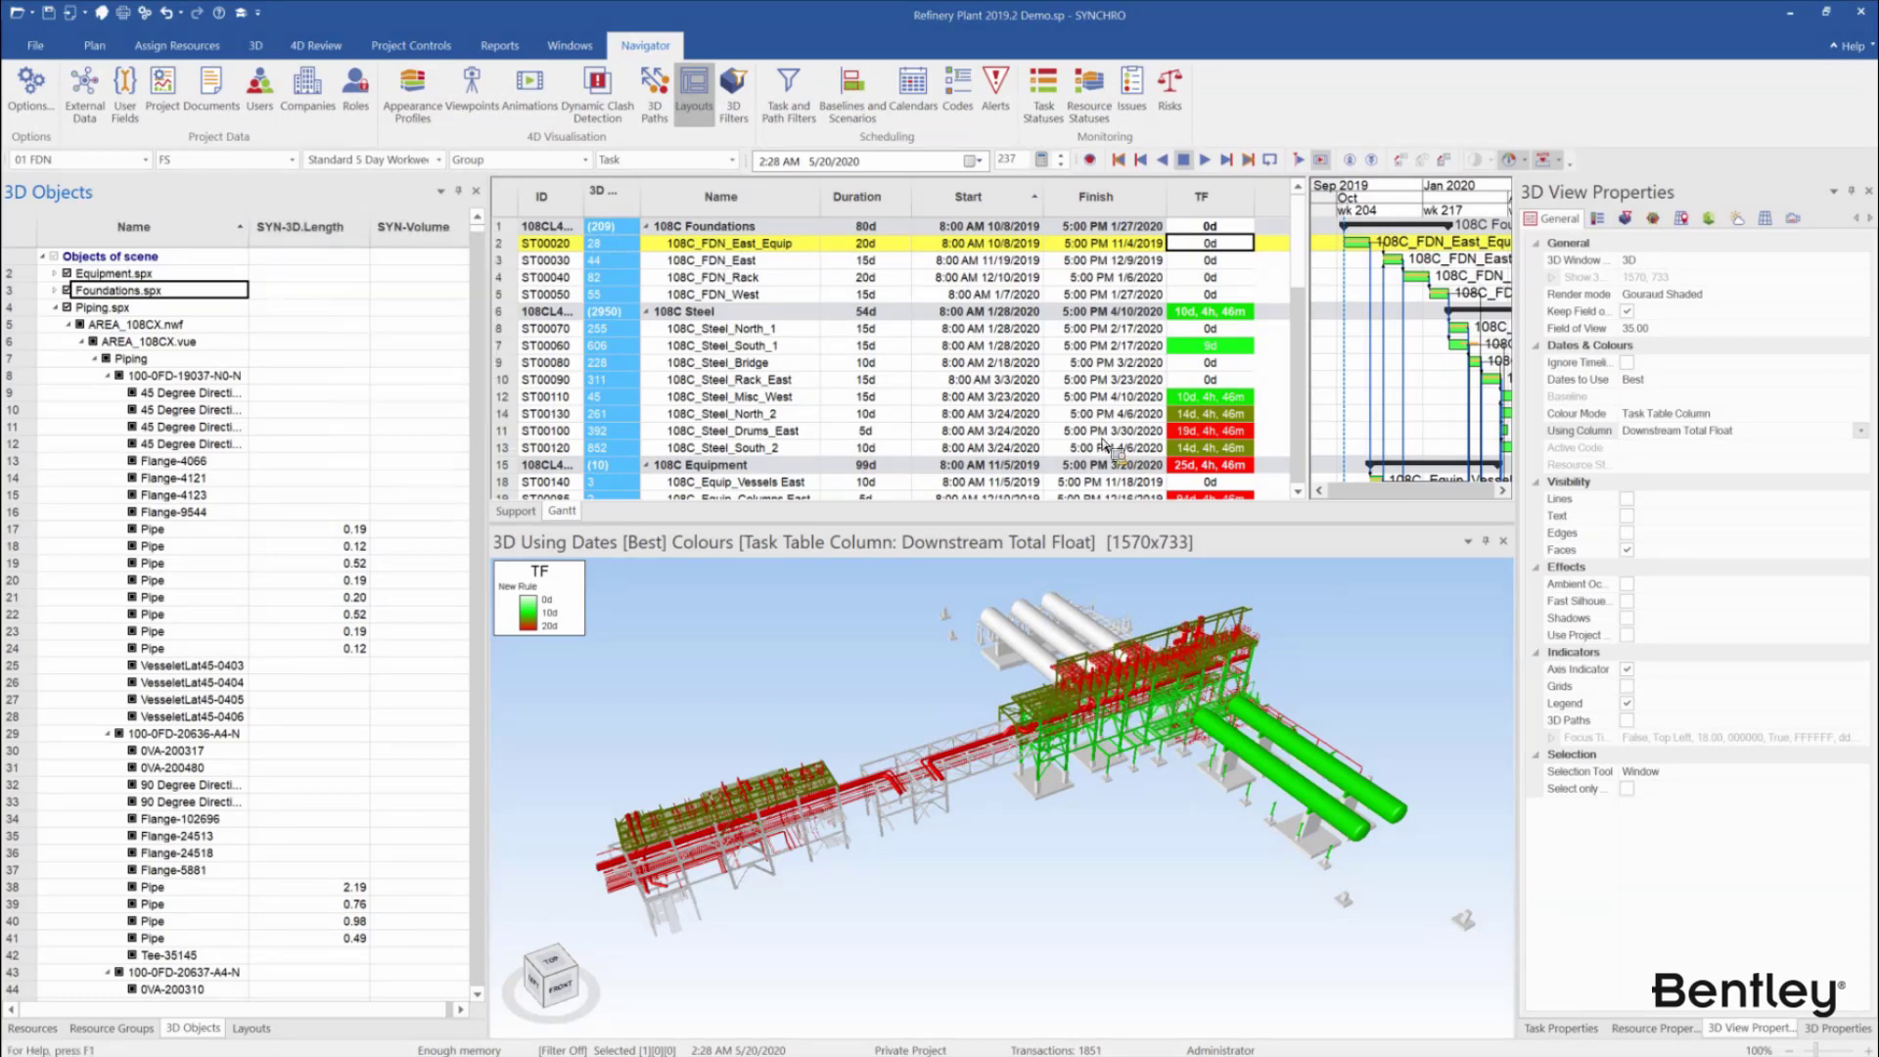
pyautogui.click(1154, 436)
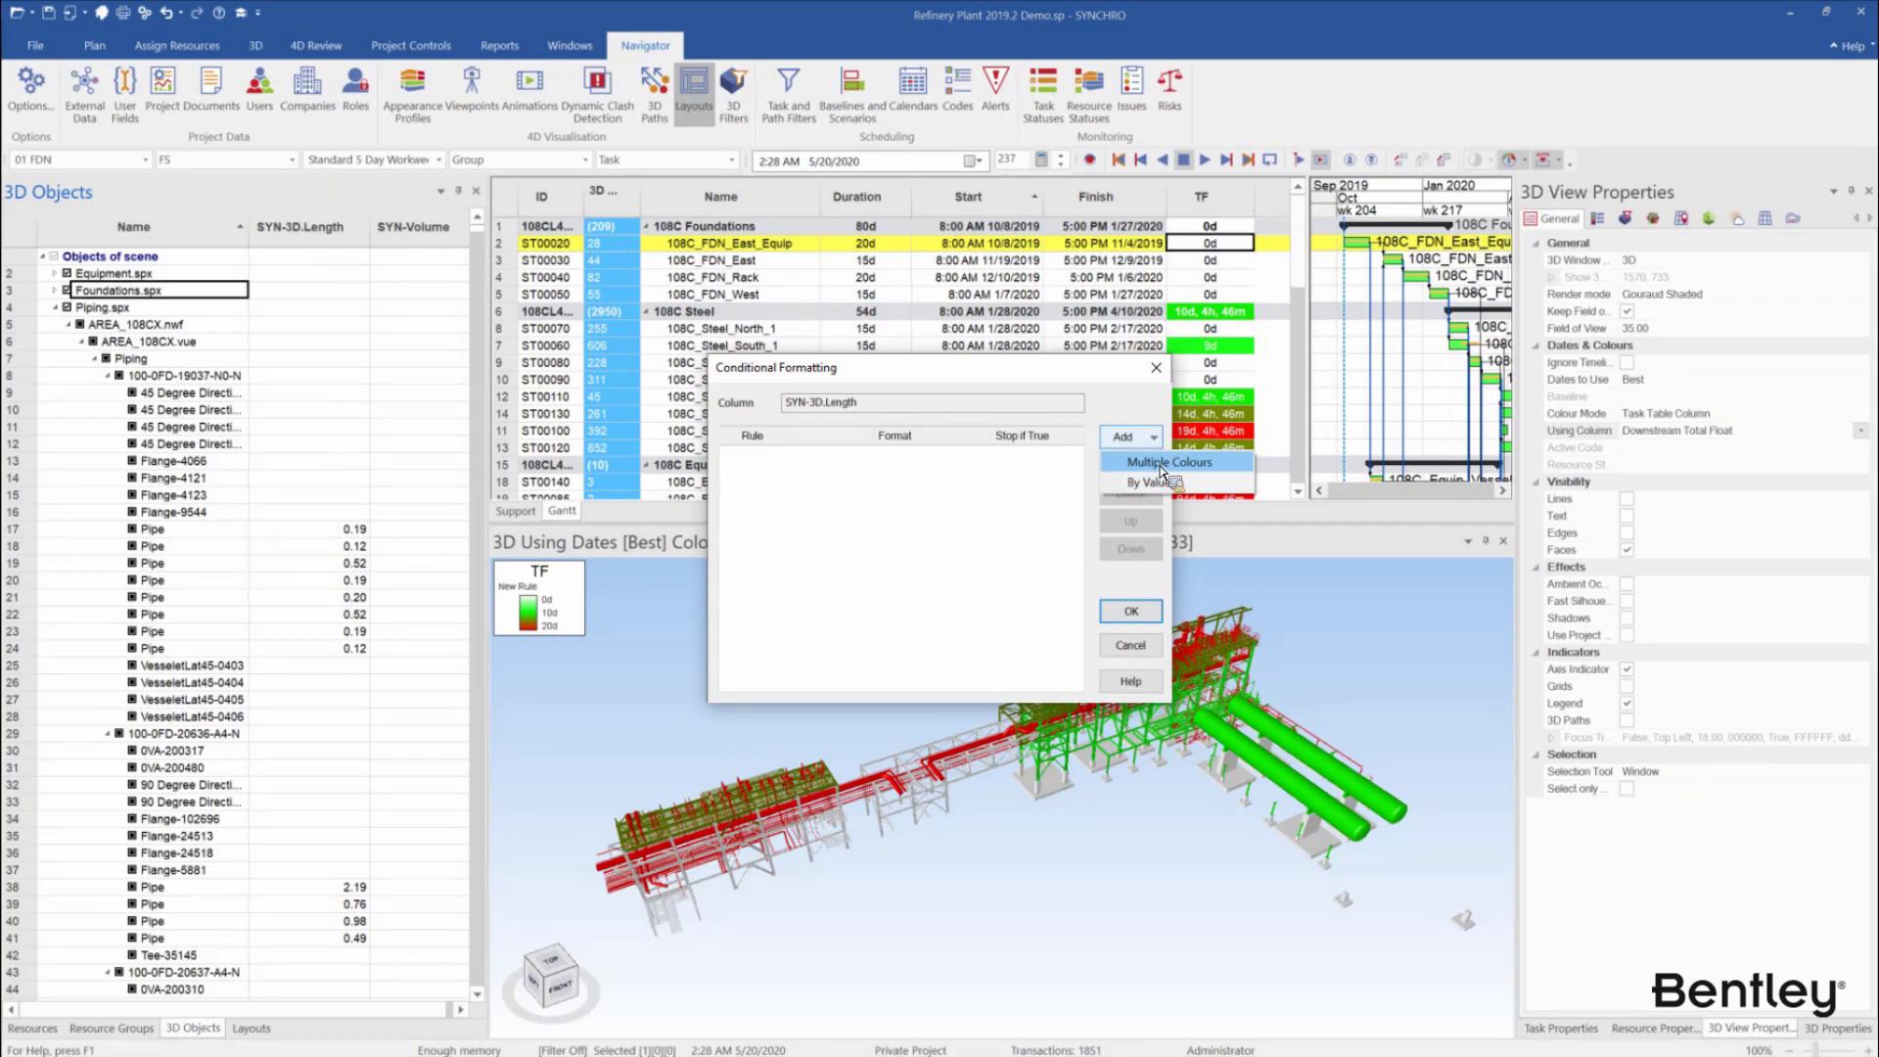
pyautogui.click(1132, 646)
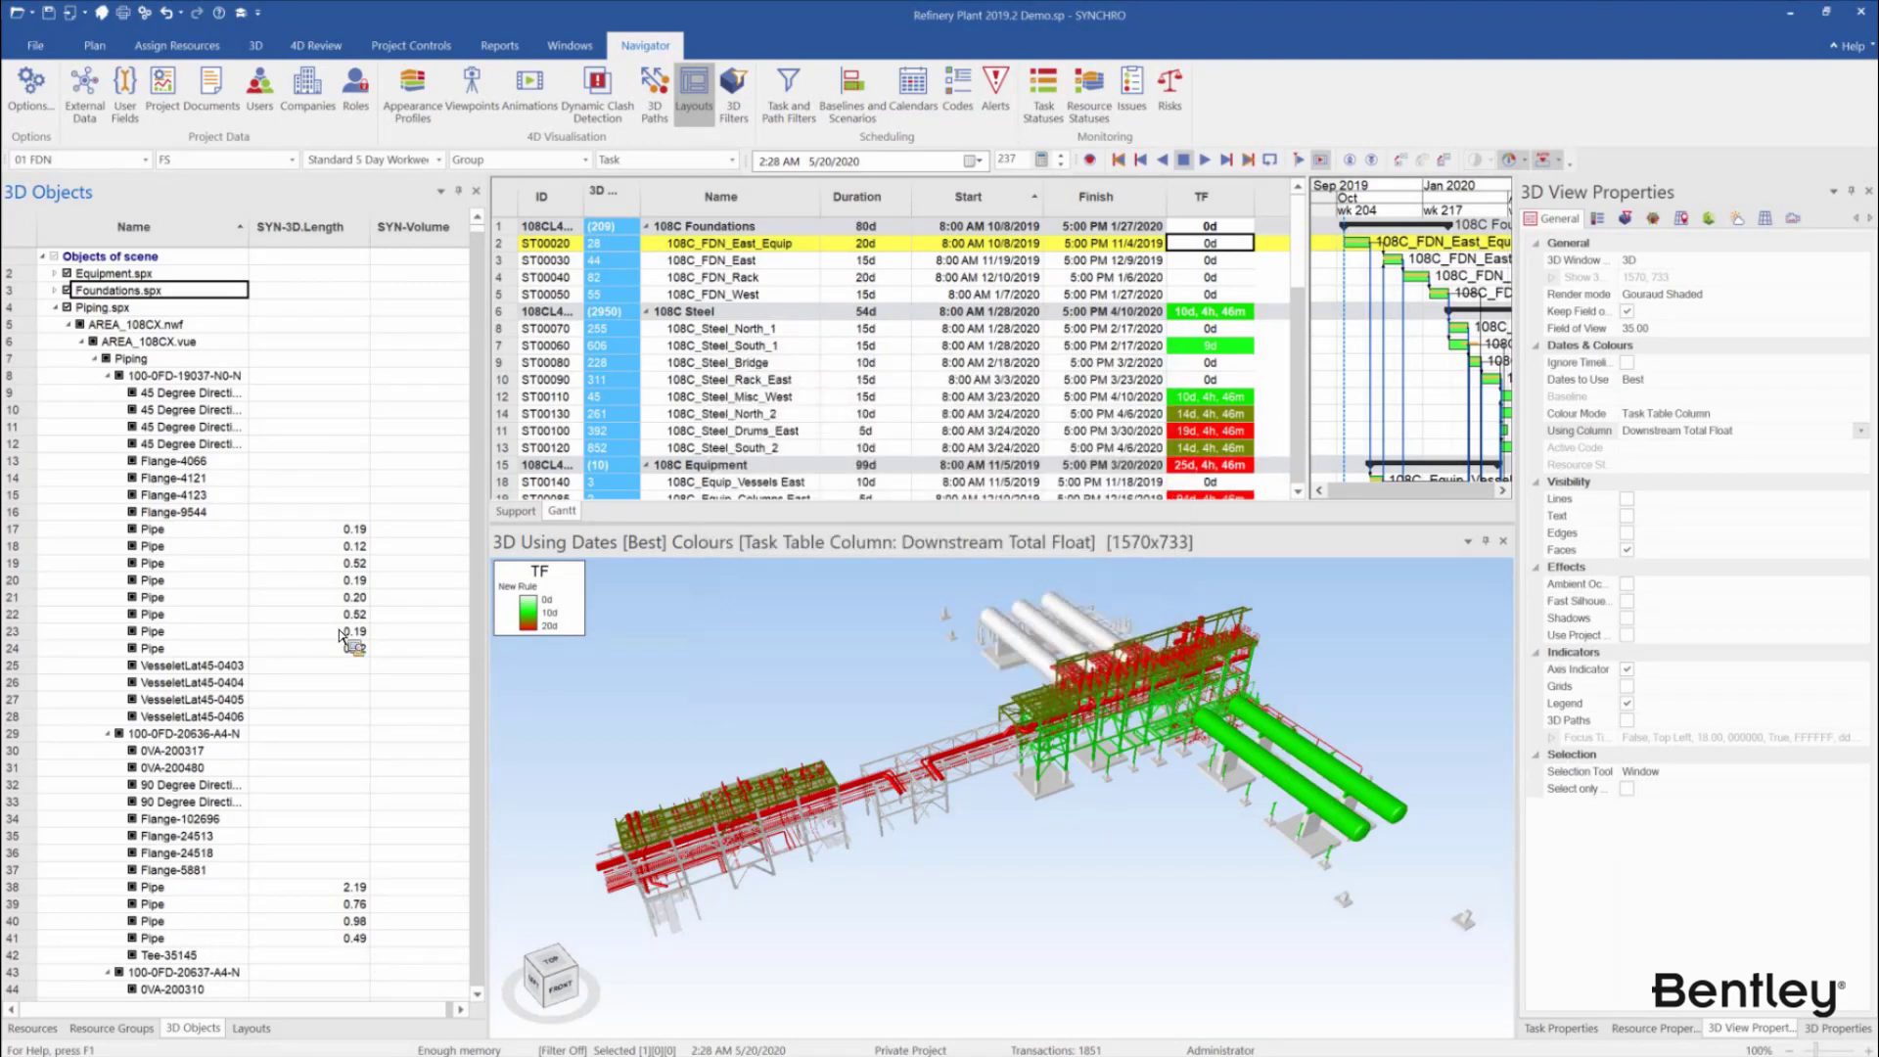
# Open the saved layout 3D Table Column (Pipe Length) without saving the current layout
pyautogui.click(256, 1030)
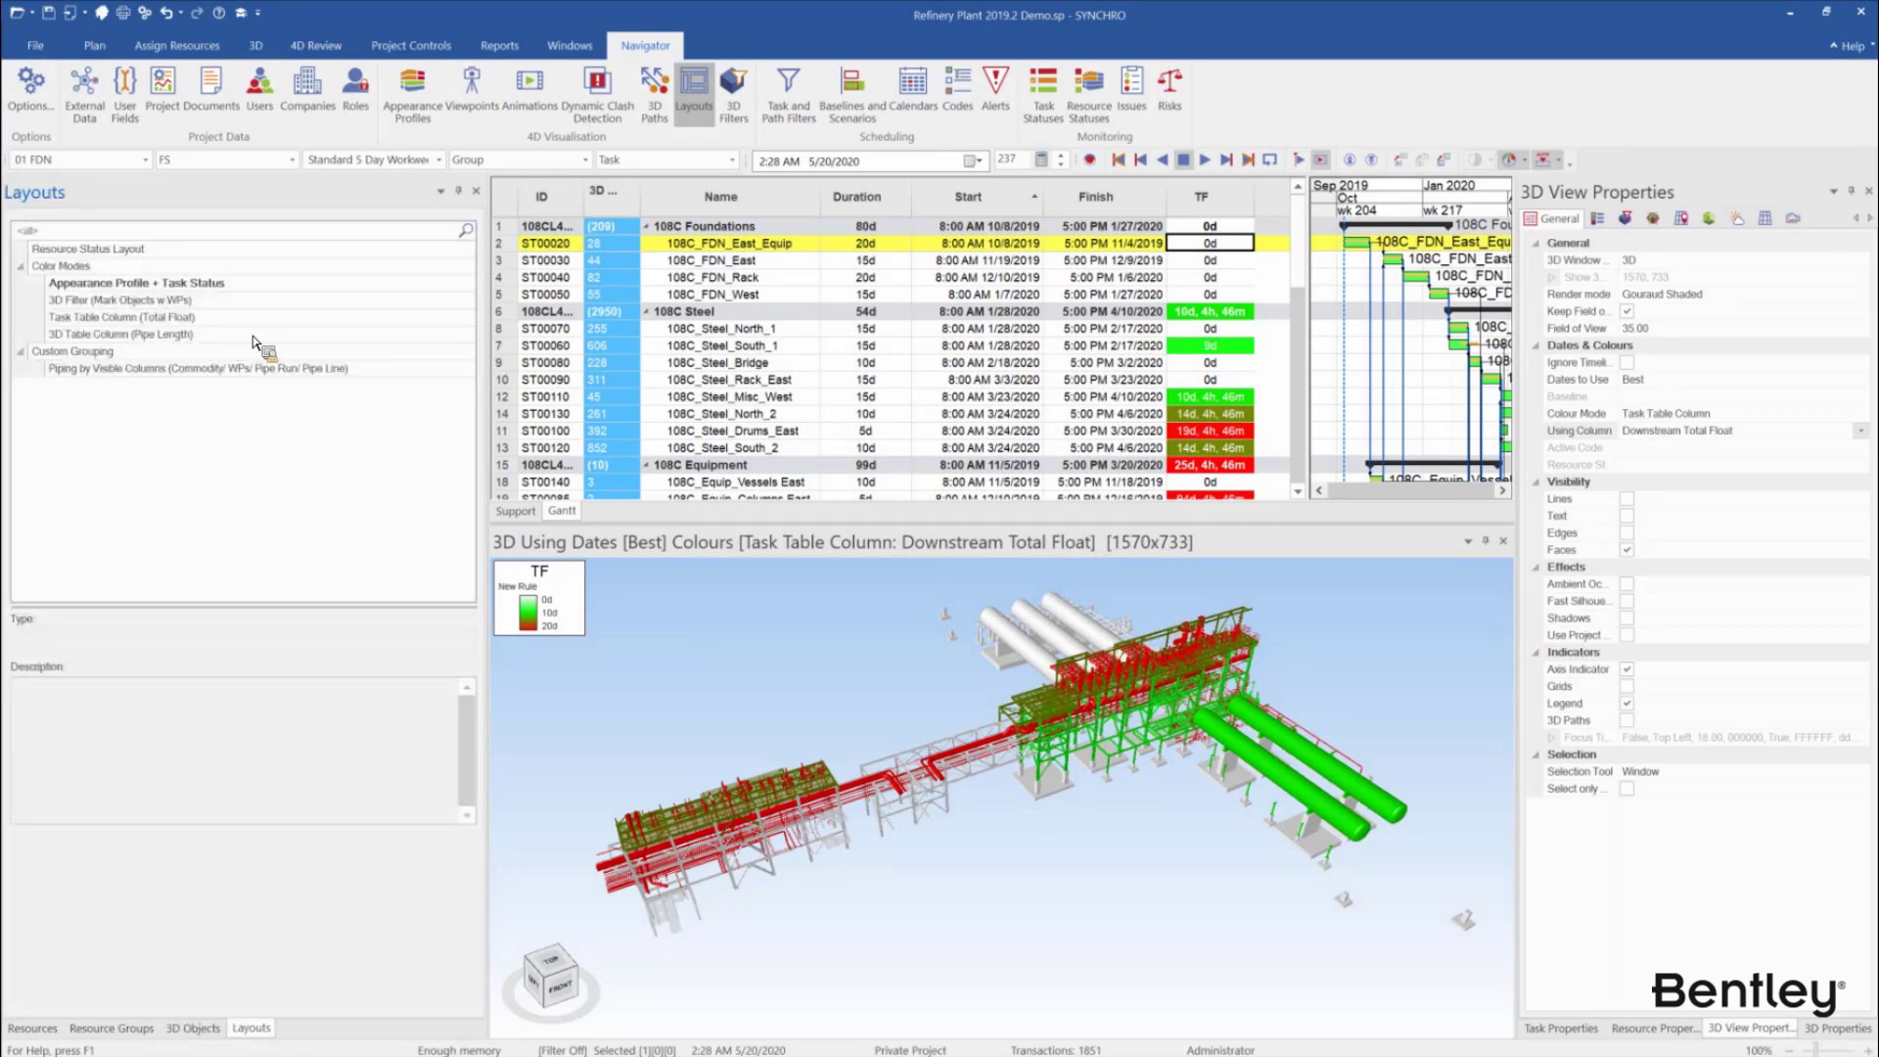
pyautogui.rightClick(245, 335)
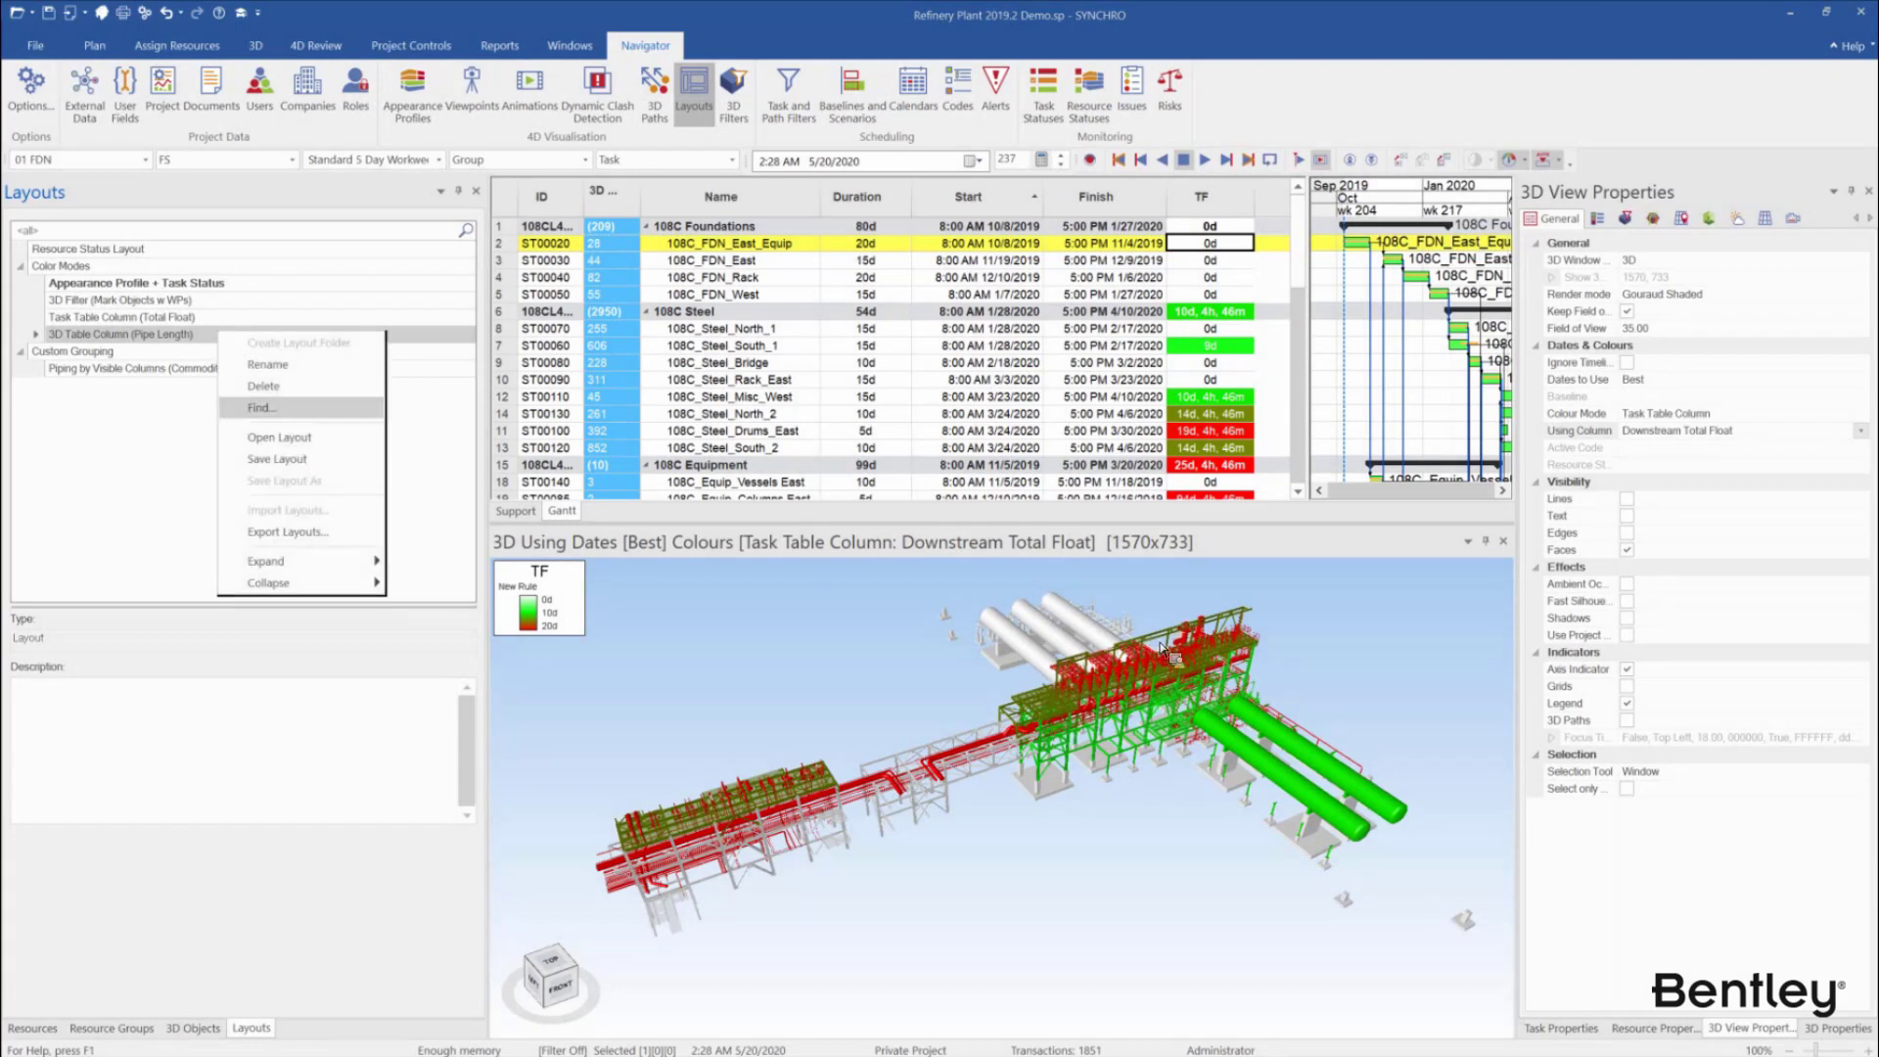
pyautogui.click(292, 438)
pyautogui.click(1061, 587)
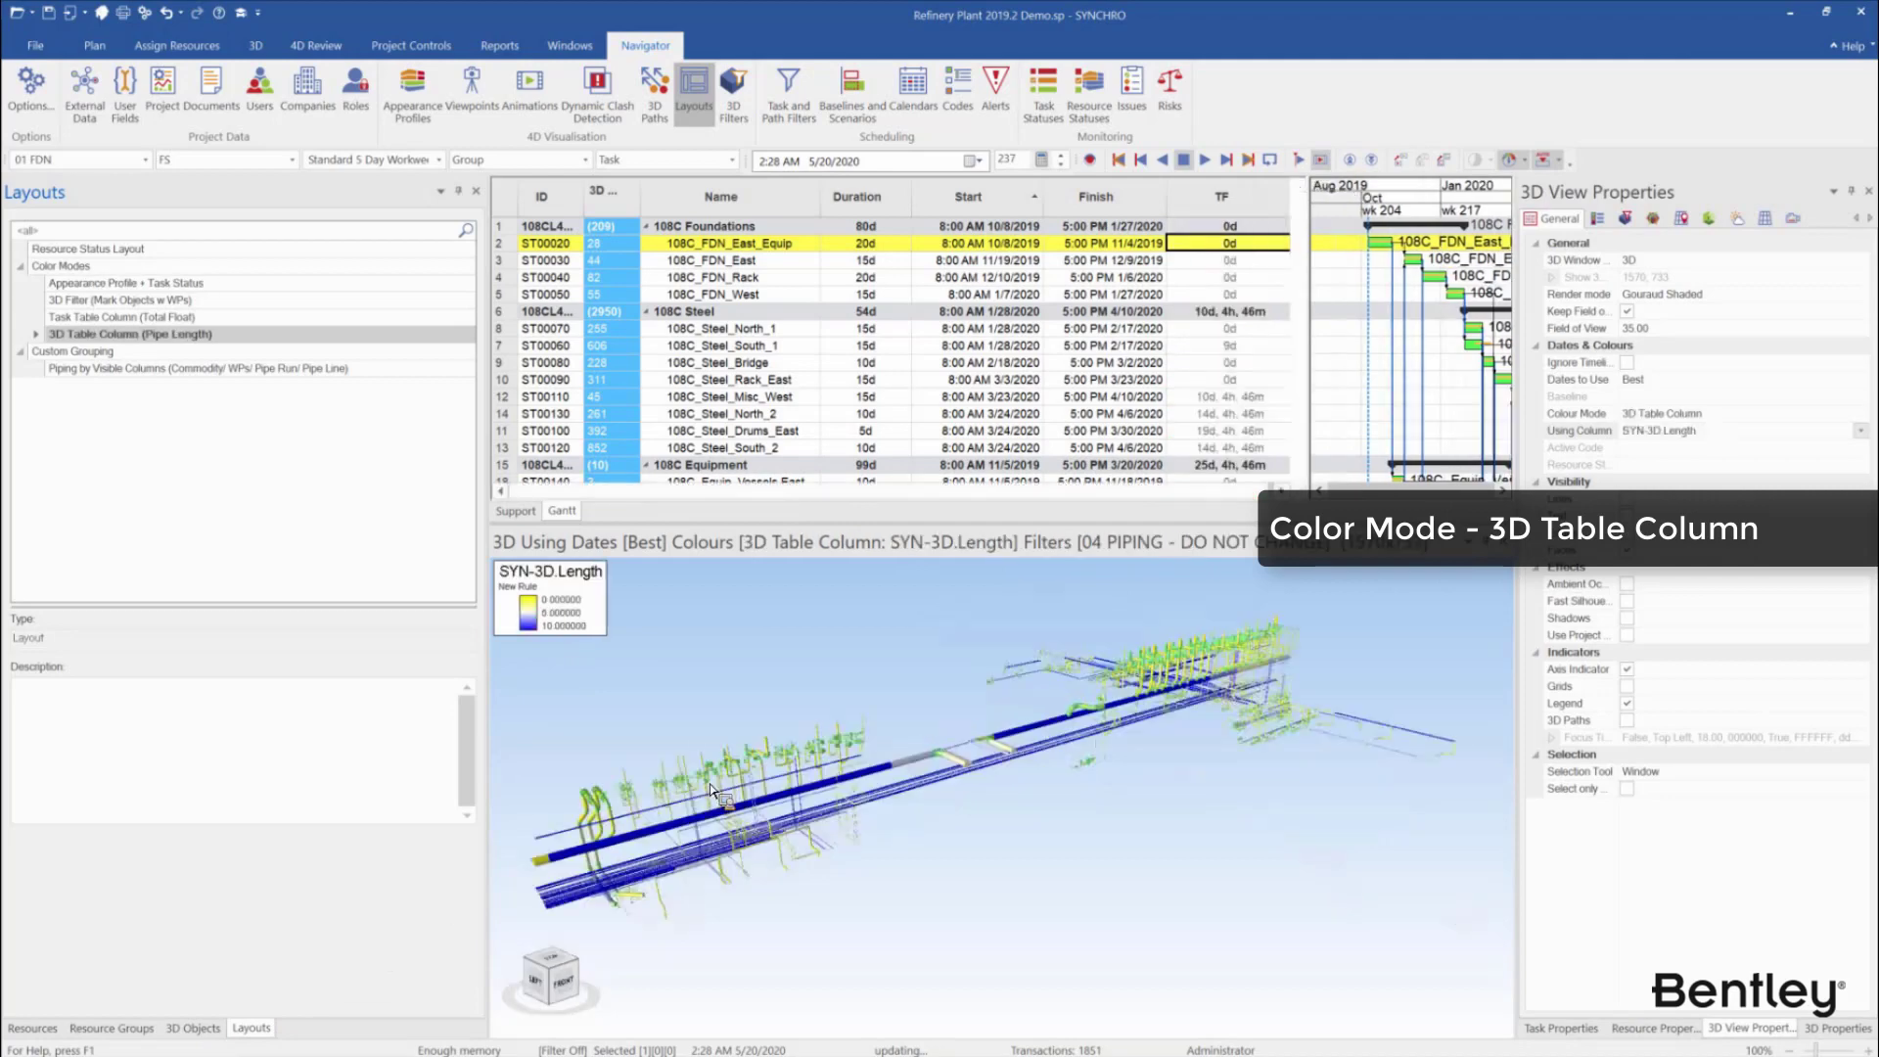
# Display the 3D Objects list, narrow it to widen the task table and 3D view, and compress the Gantt timescale
pyautogui.click(188, 1029)
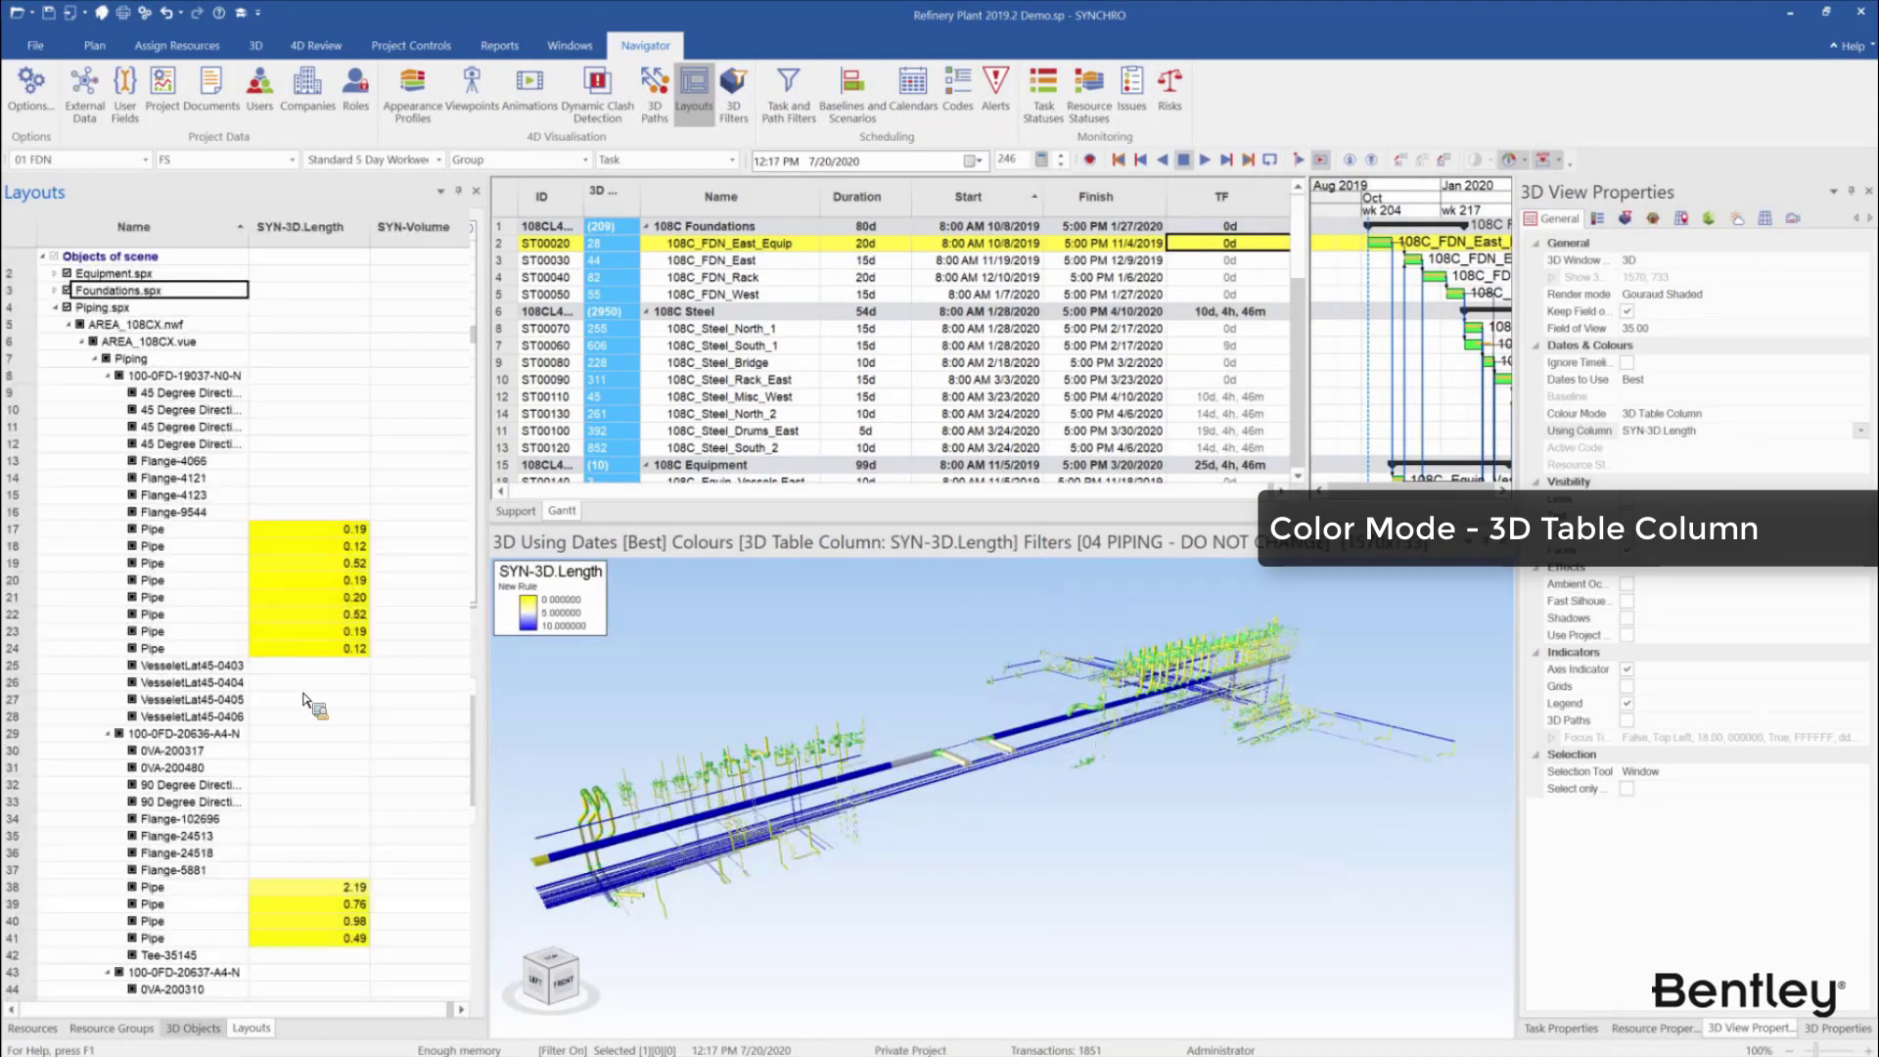
pyautogui.moveTo(981, 765); pyautogui.dragTo(969, 789, button='middle')
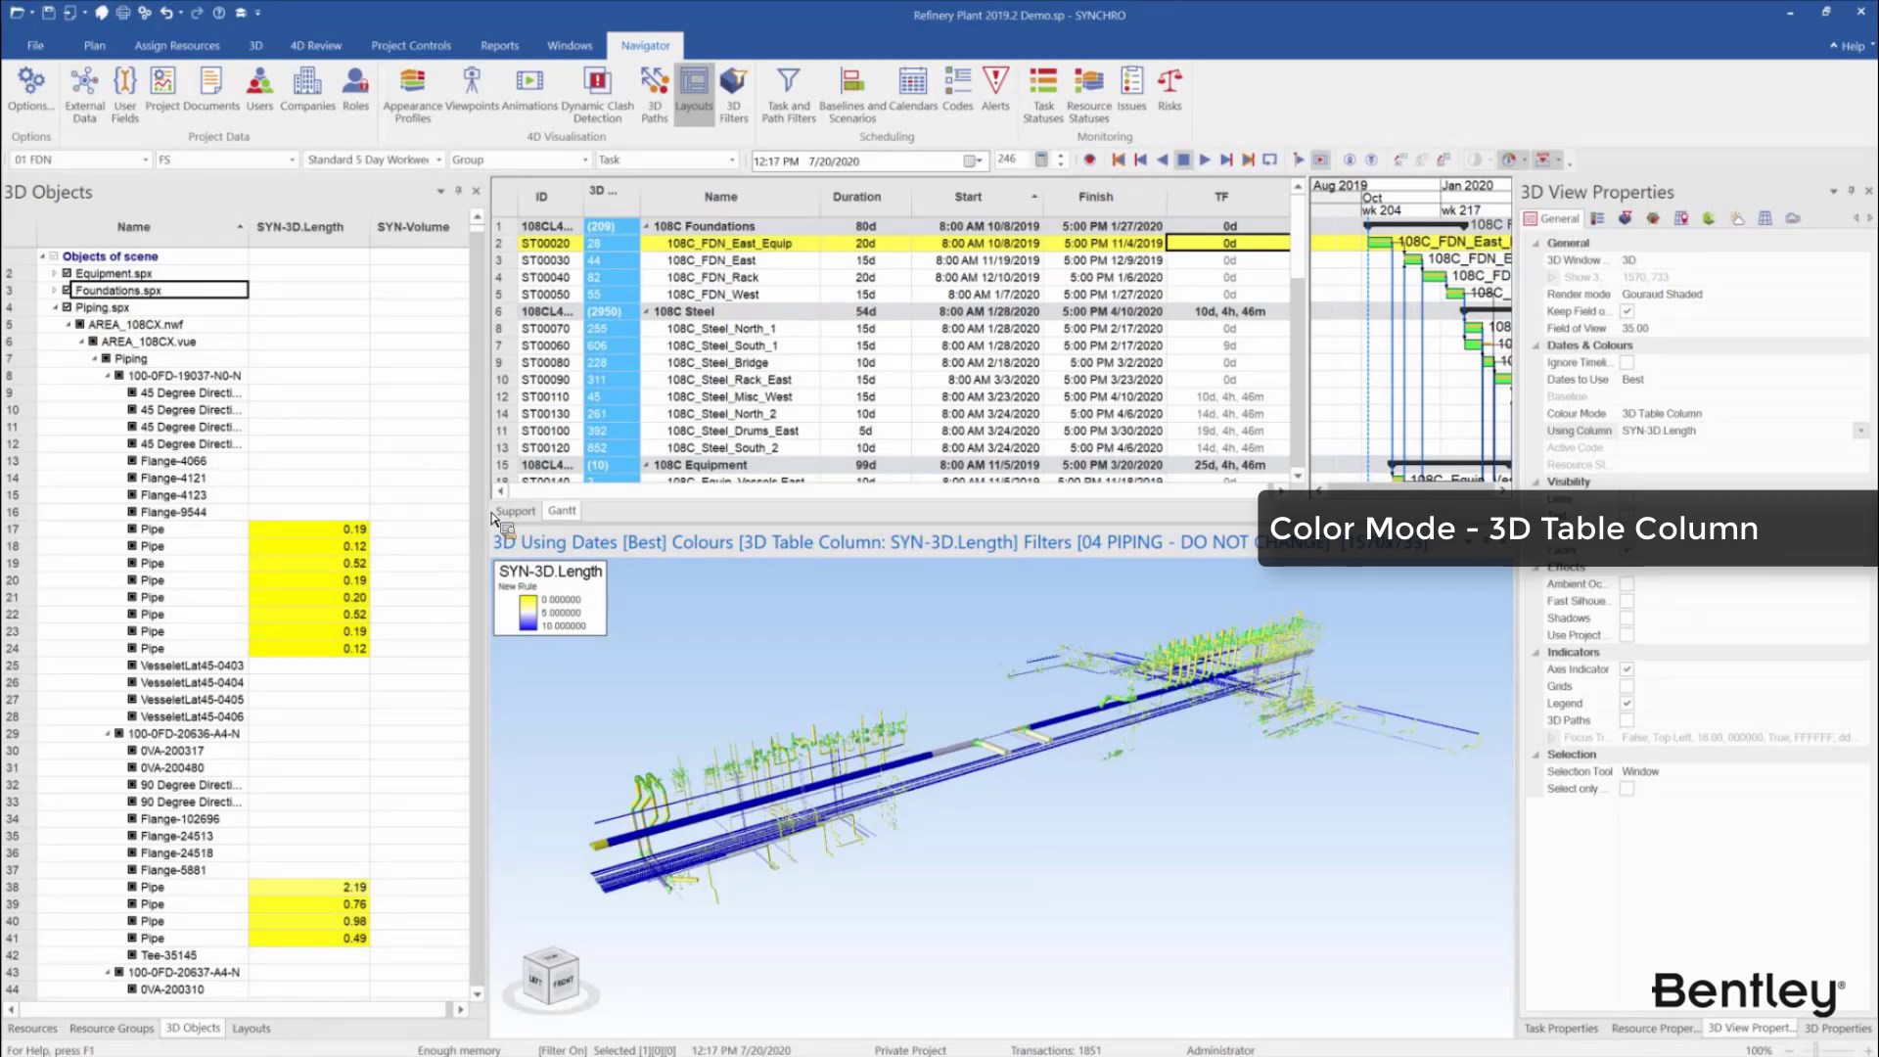
pyautogui.moveTo(487, 514); pyautogui.dragTo(399, 494)
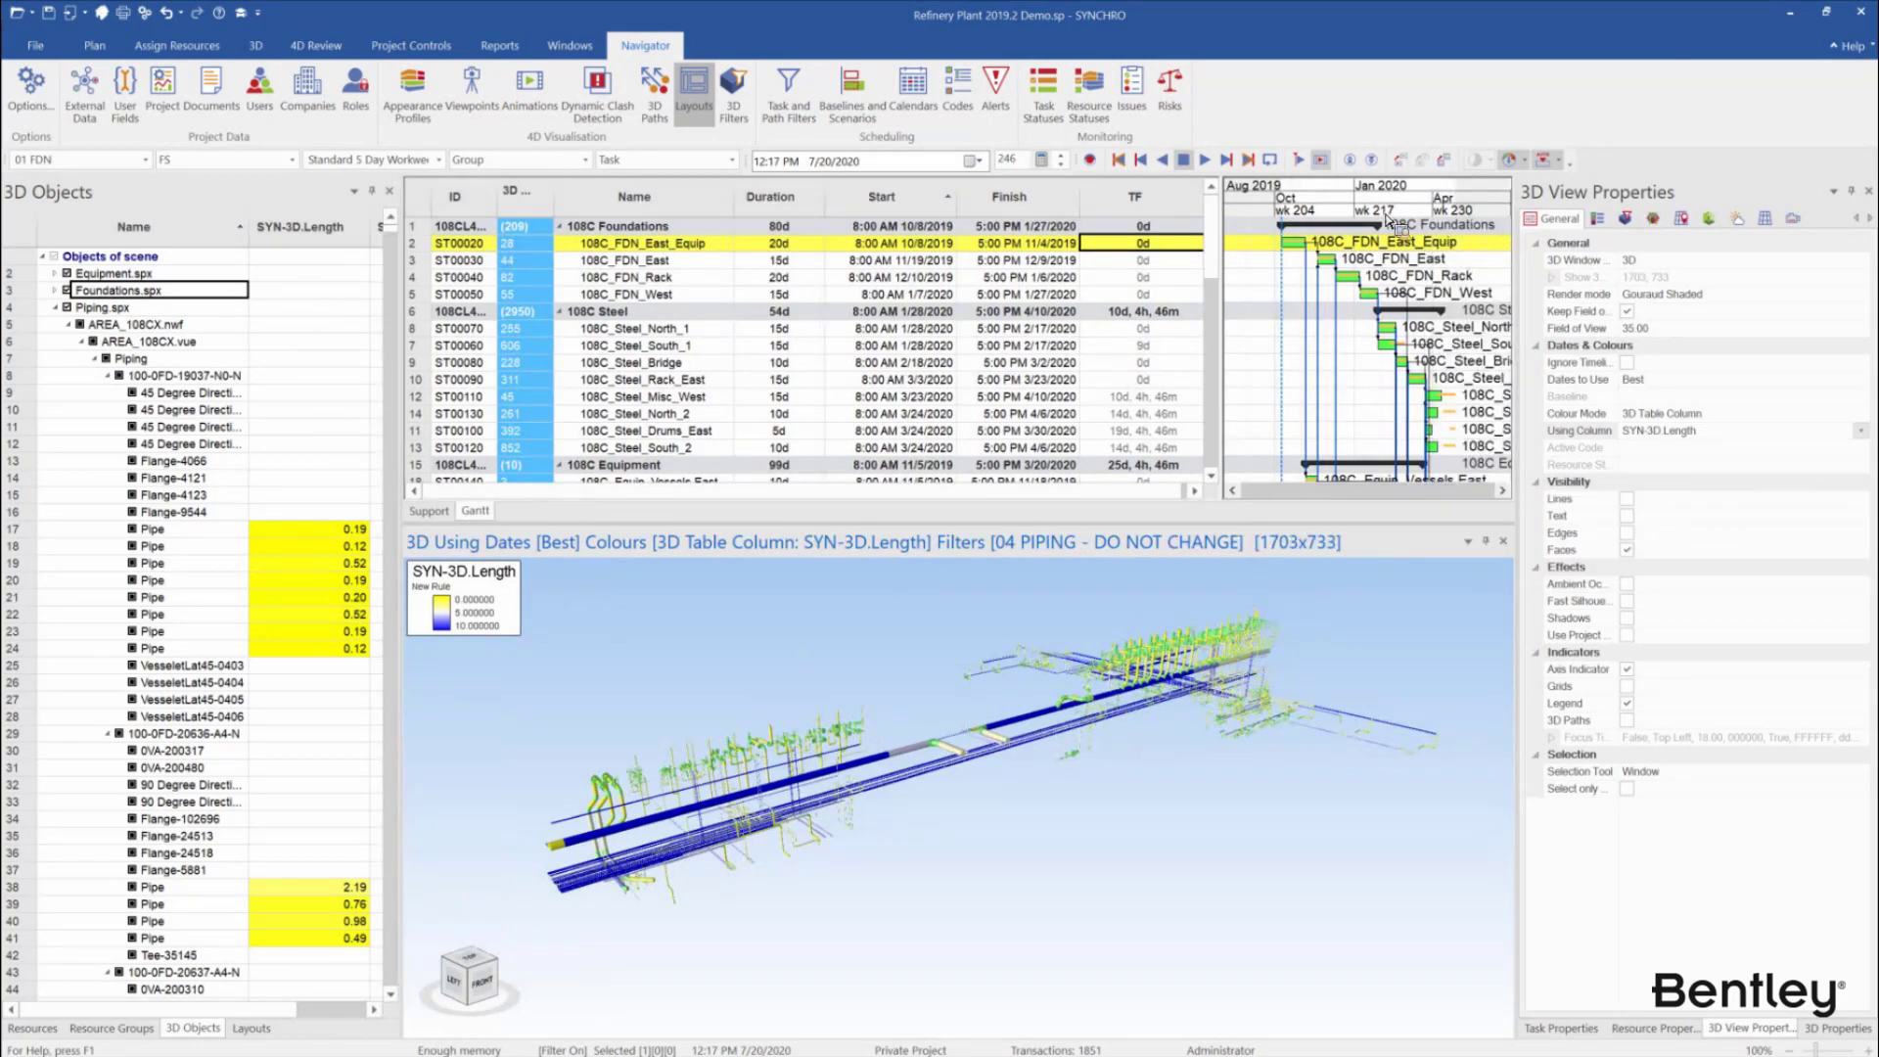
pyautogui.keyDown('ctrl'); pyautogui.scroll(-1, 1358, 260); pyautogui.keyUp('ctrl')
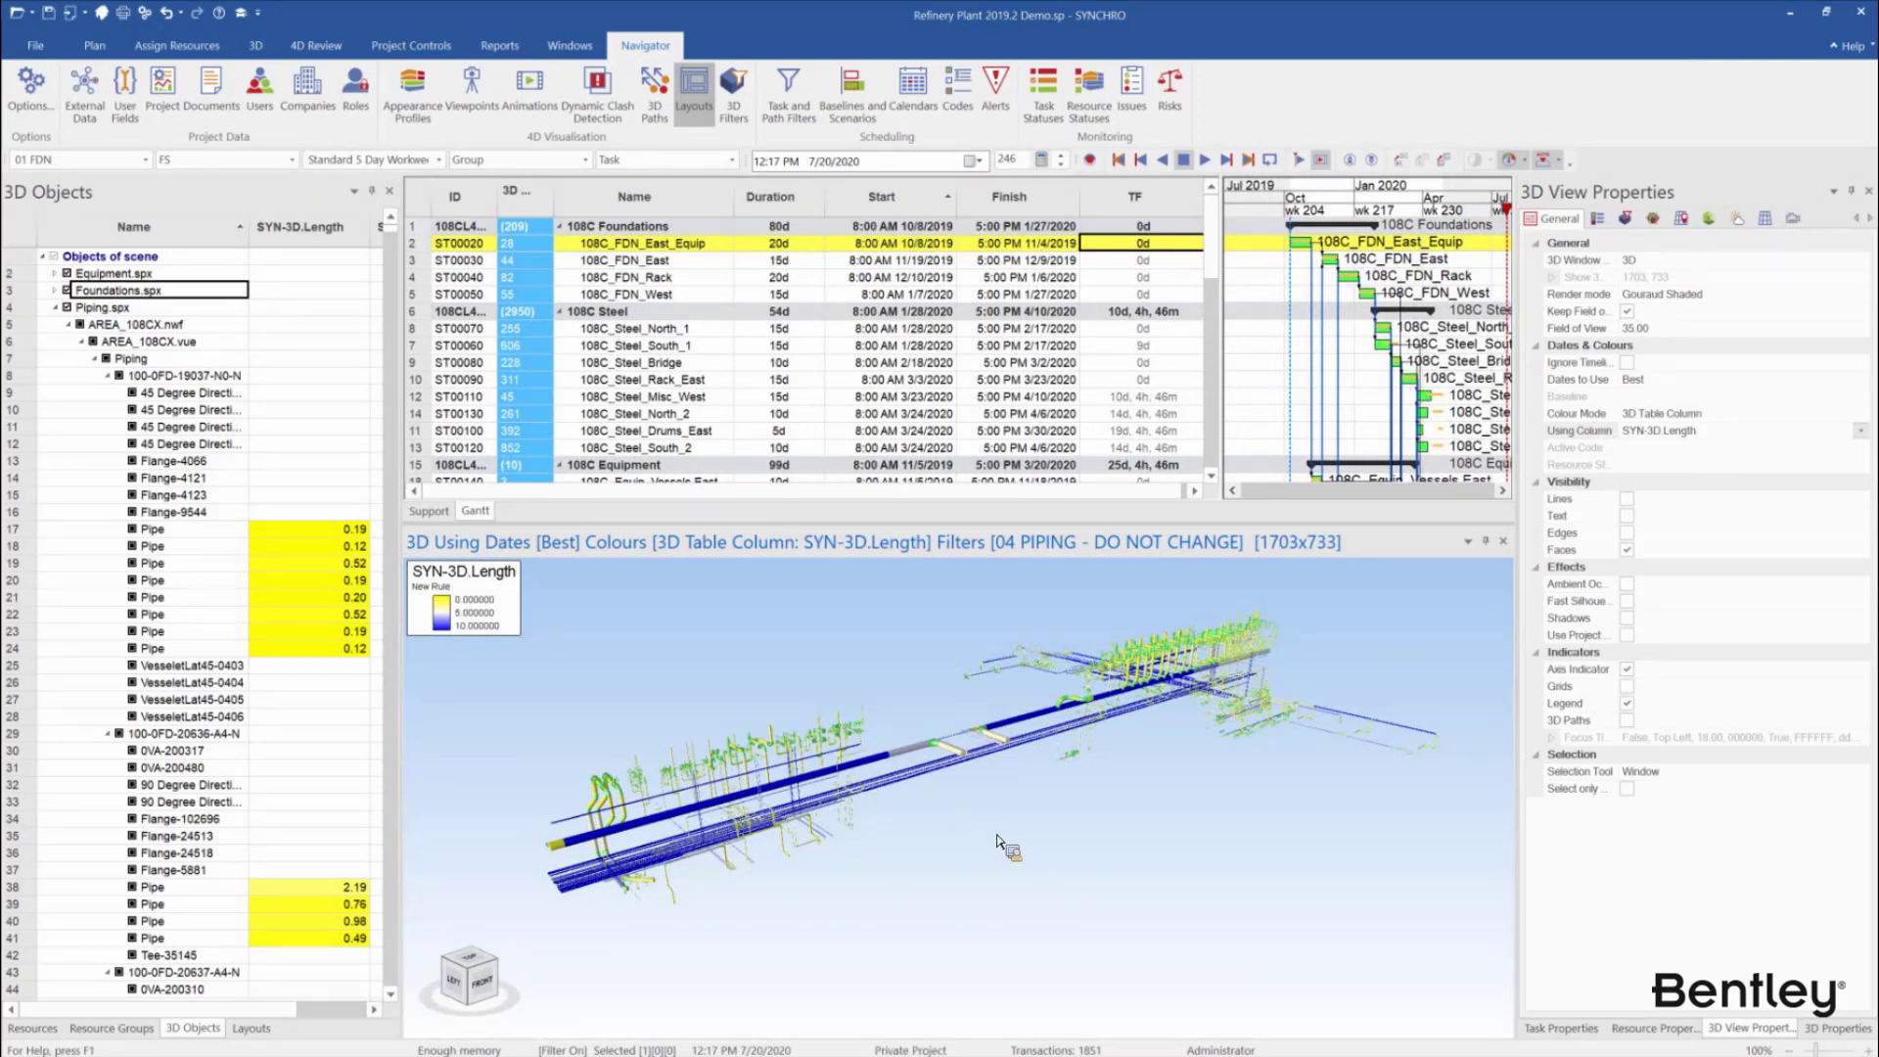
# Examine the 3D view's Colour Mode setting and inspect up close the piping coloured by the SYN-3D.Length column
pyautogui.click(1594, 416)
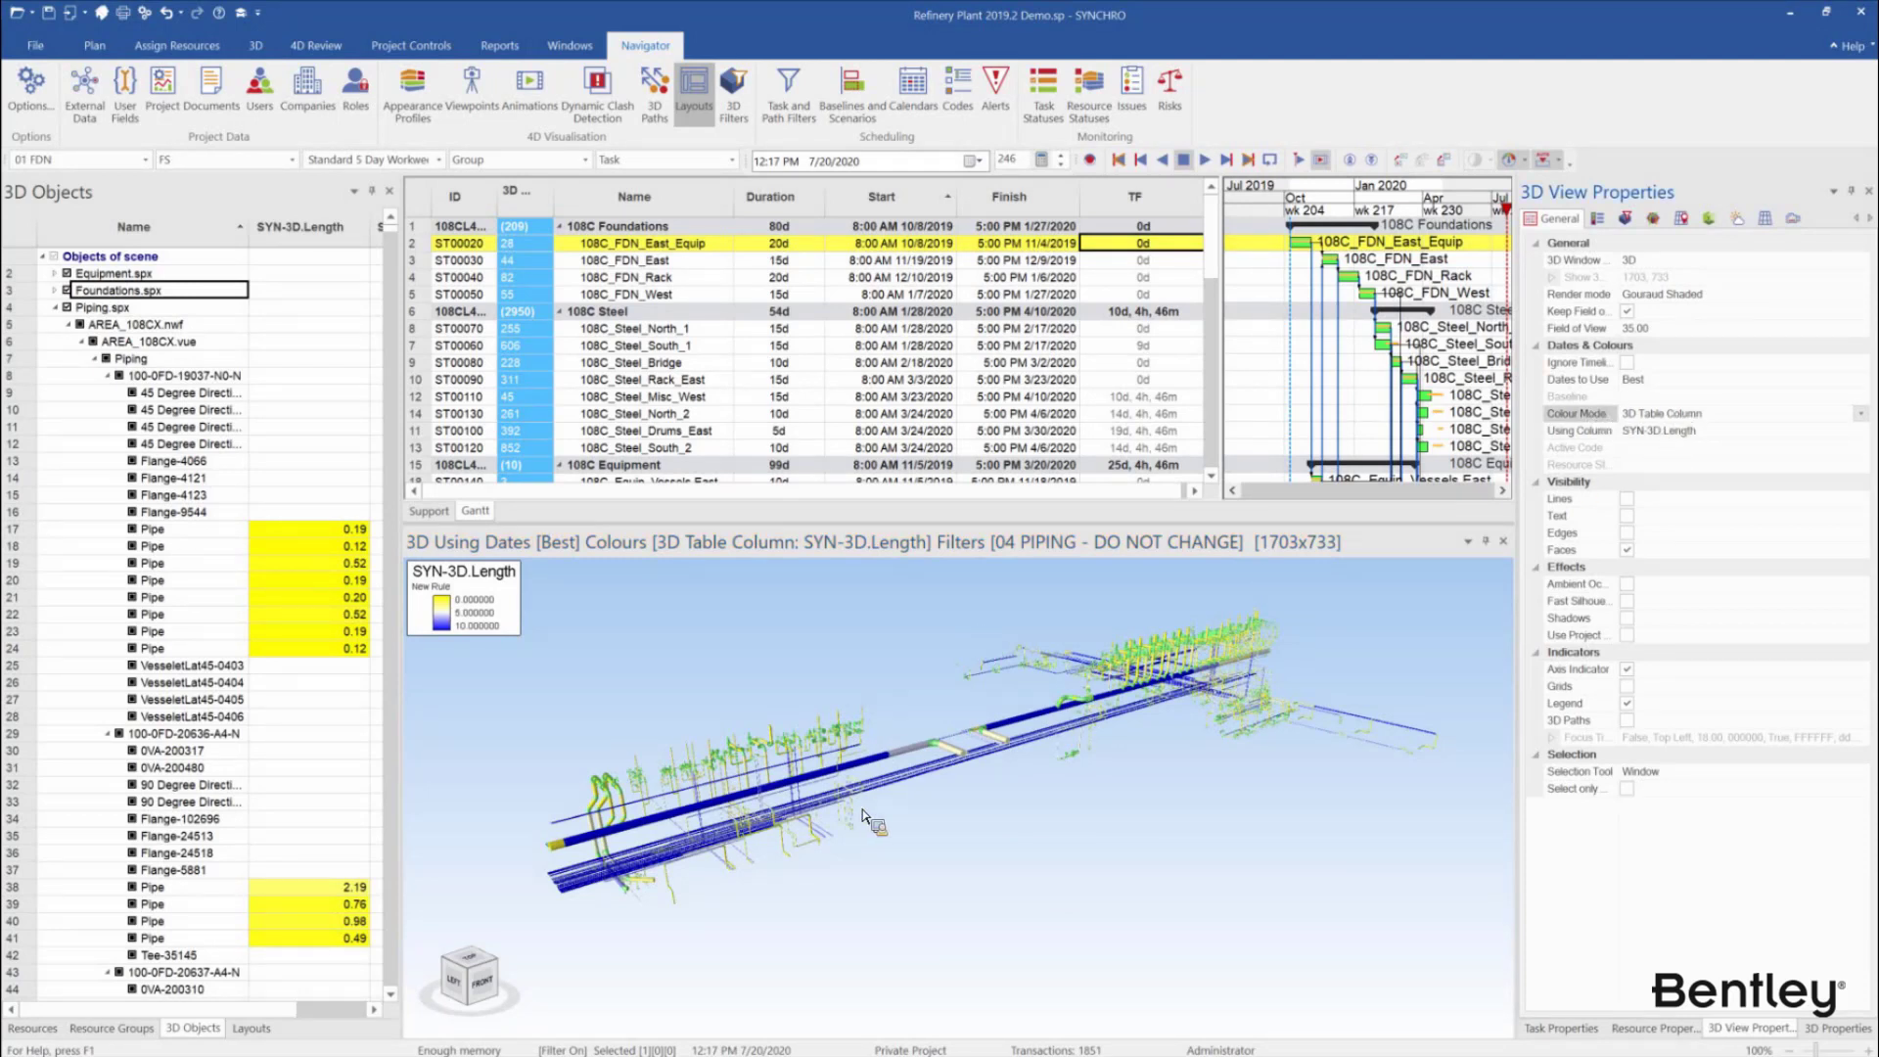
pyautogui.scroll(3, 883, 794)
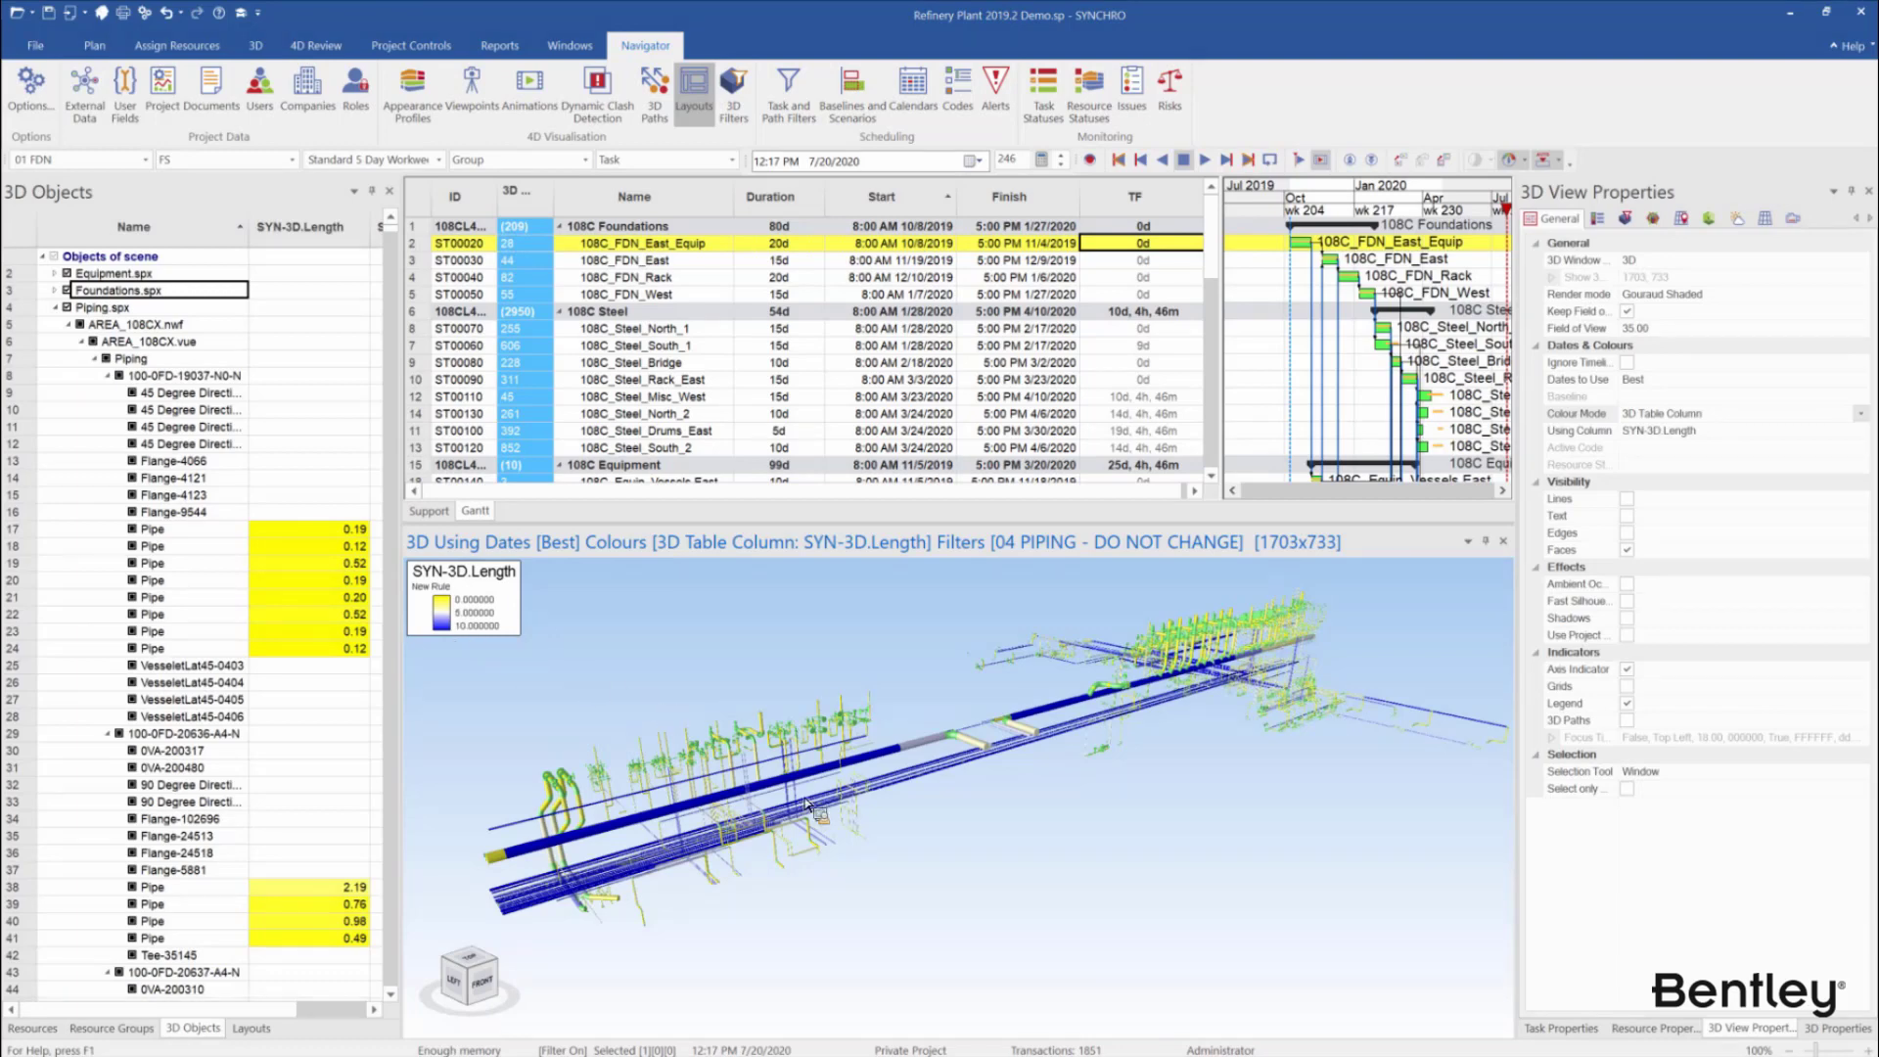
pyautogui.scroll(2, 865, 800)
pyautogui.scroll(3, 999, 818)
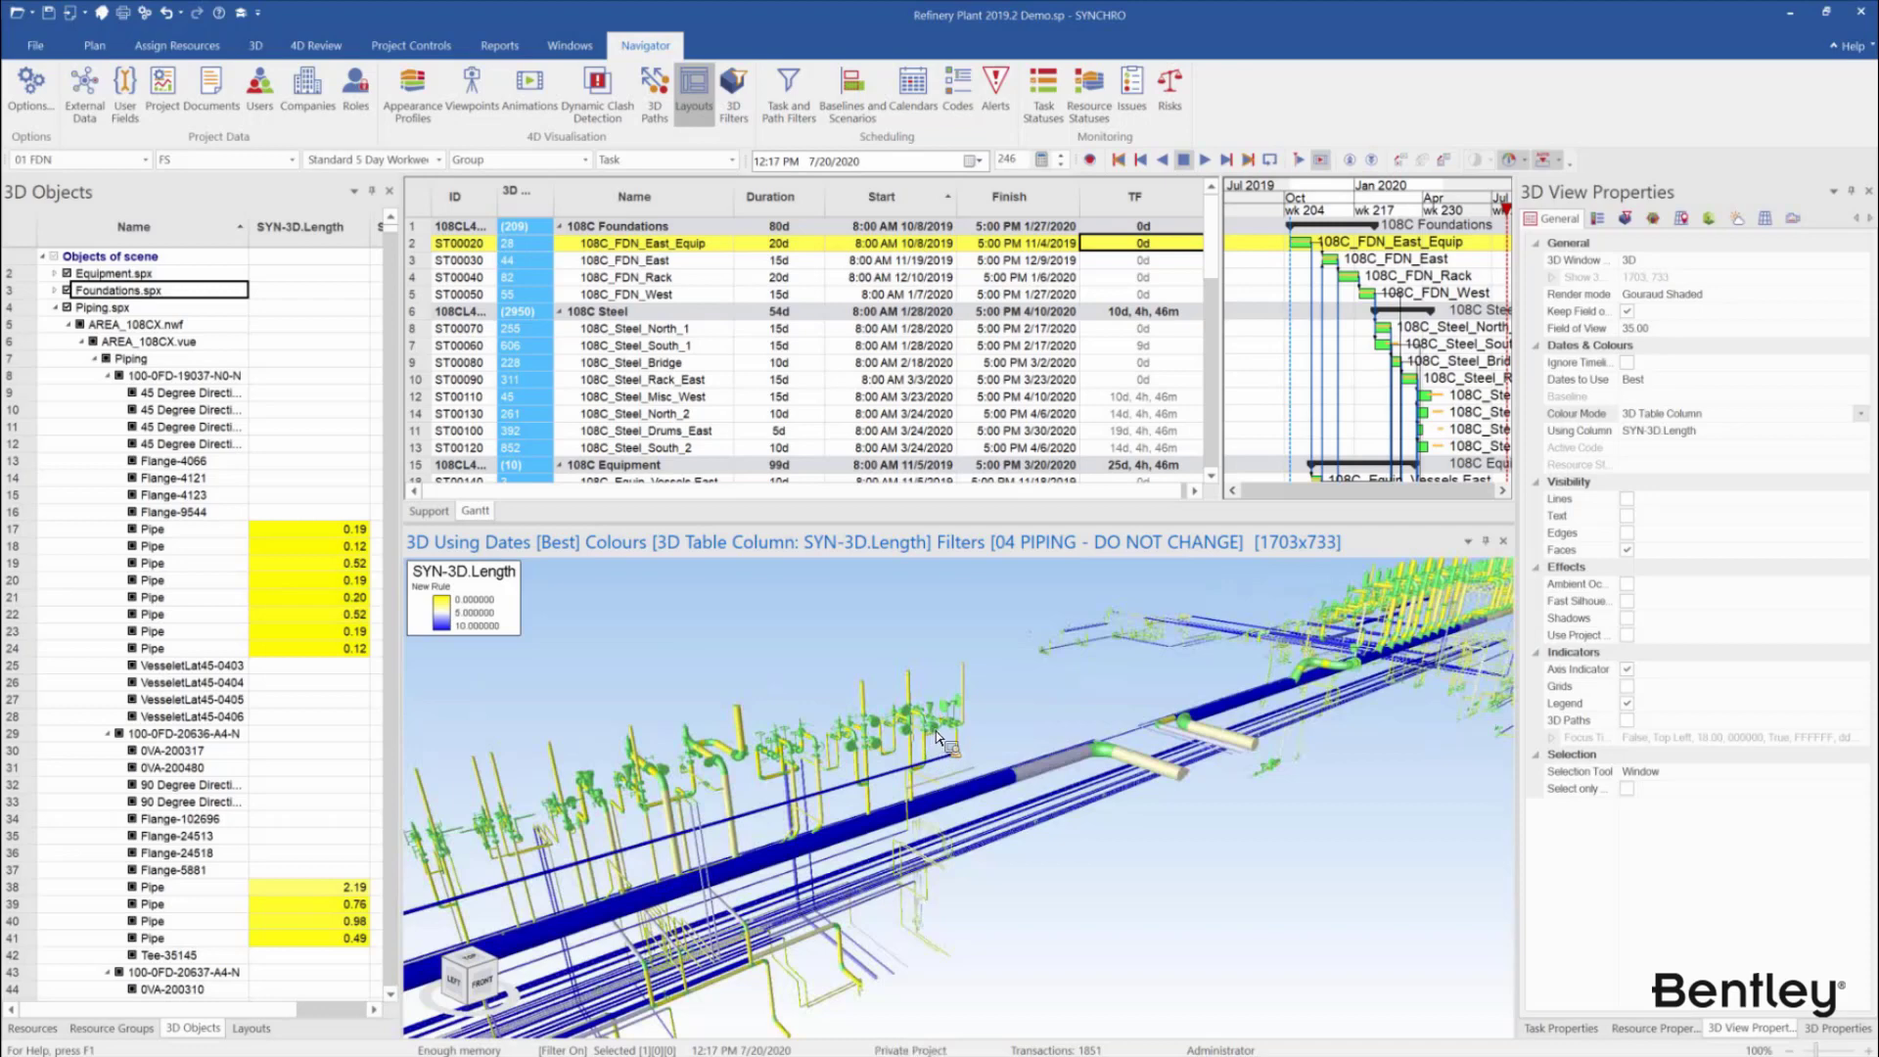
pyautogui.scroll(-1, 938, 730)
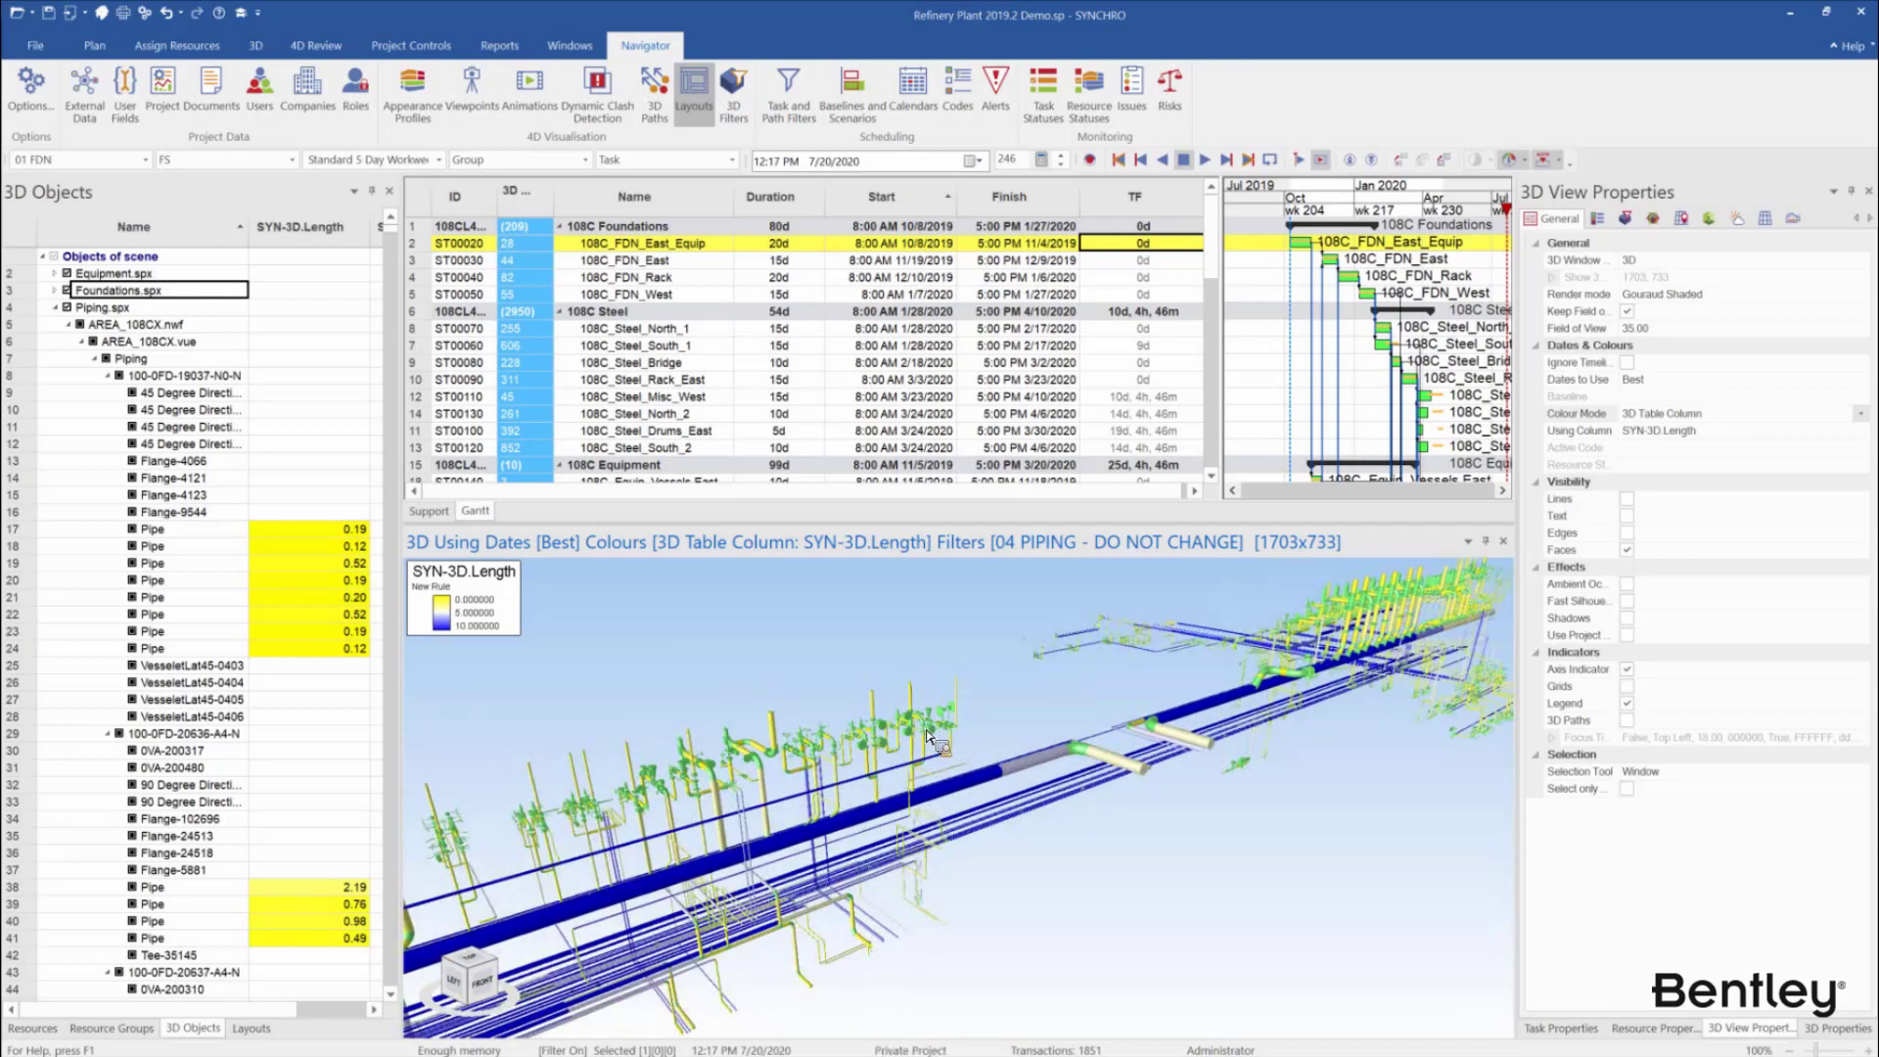
pyautogui.scroll(2, 881, 749)
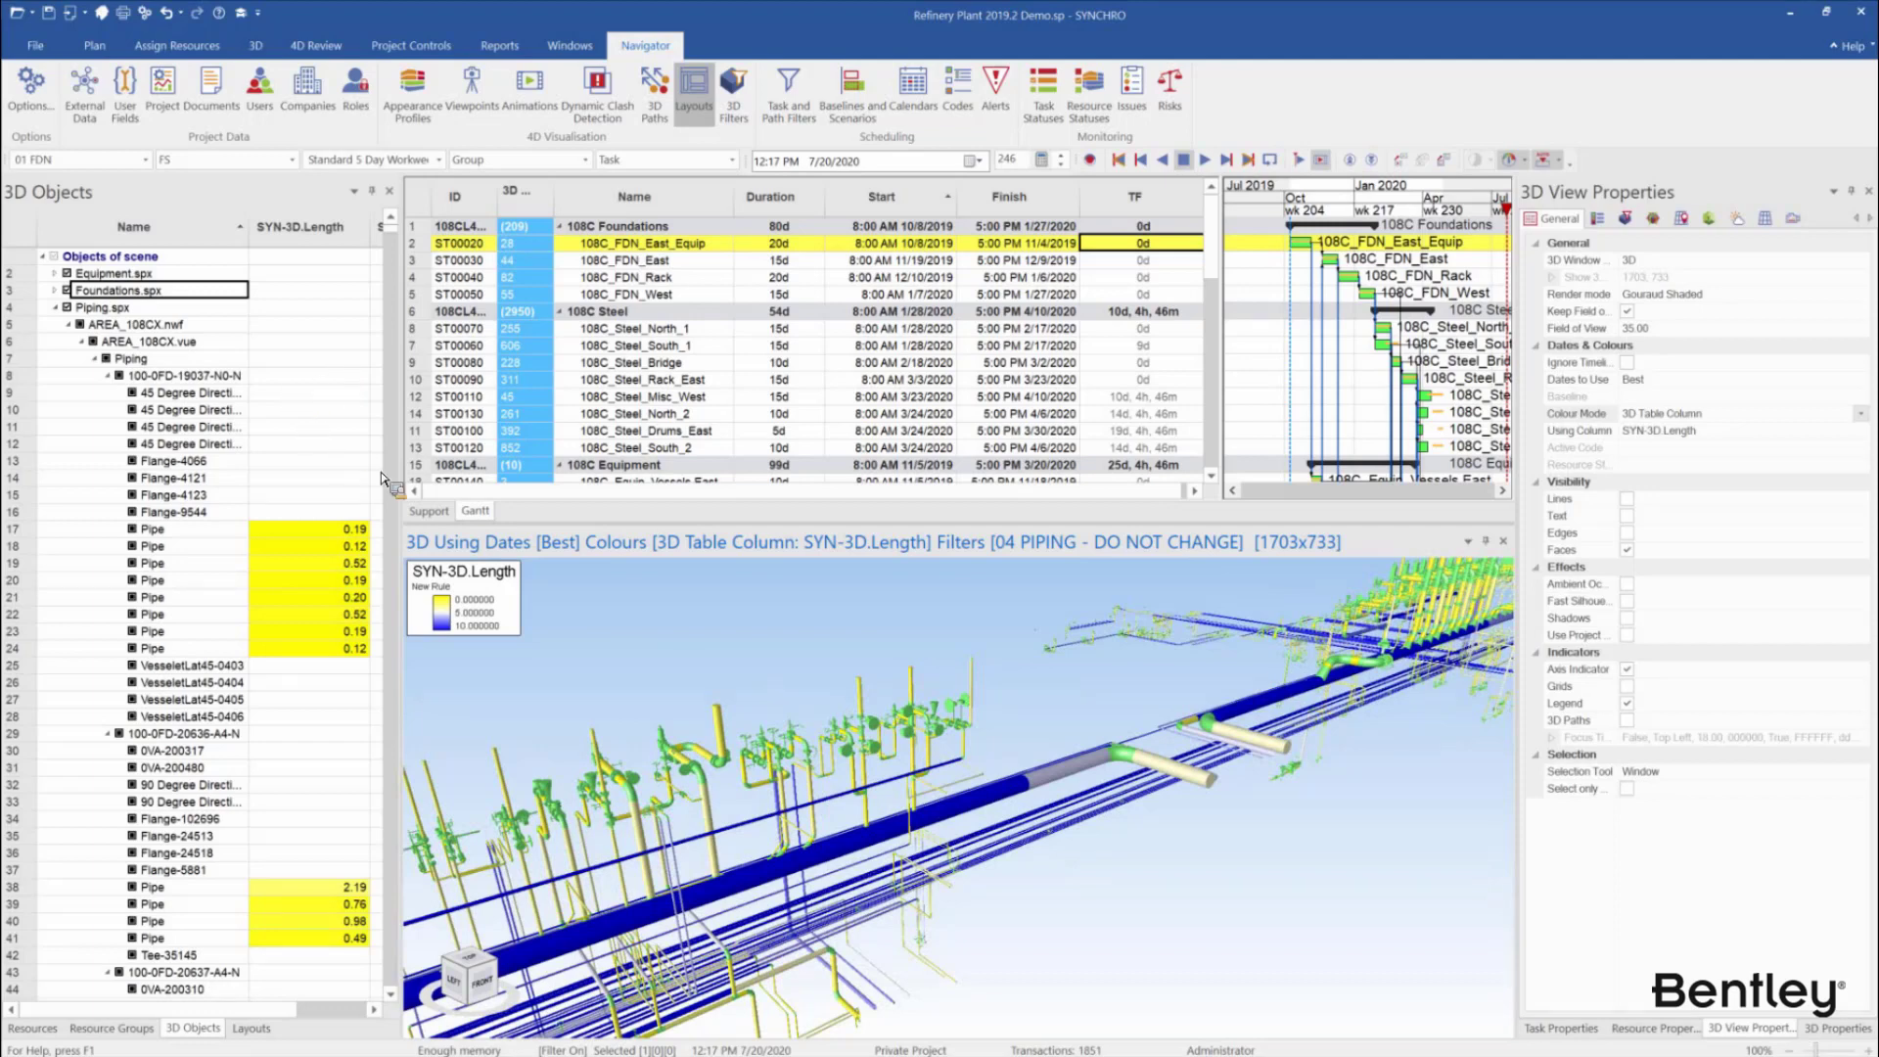
pyautogui.scroll(-2, 884, 762)
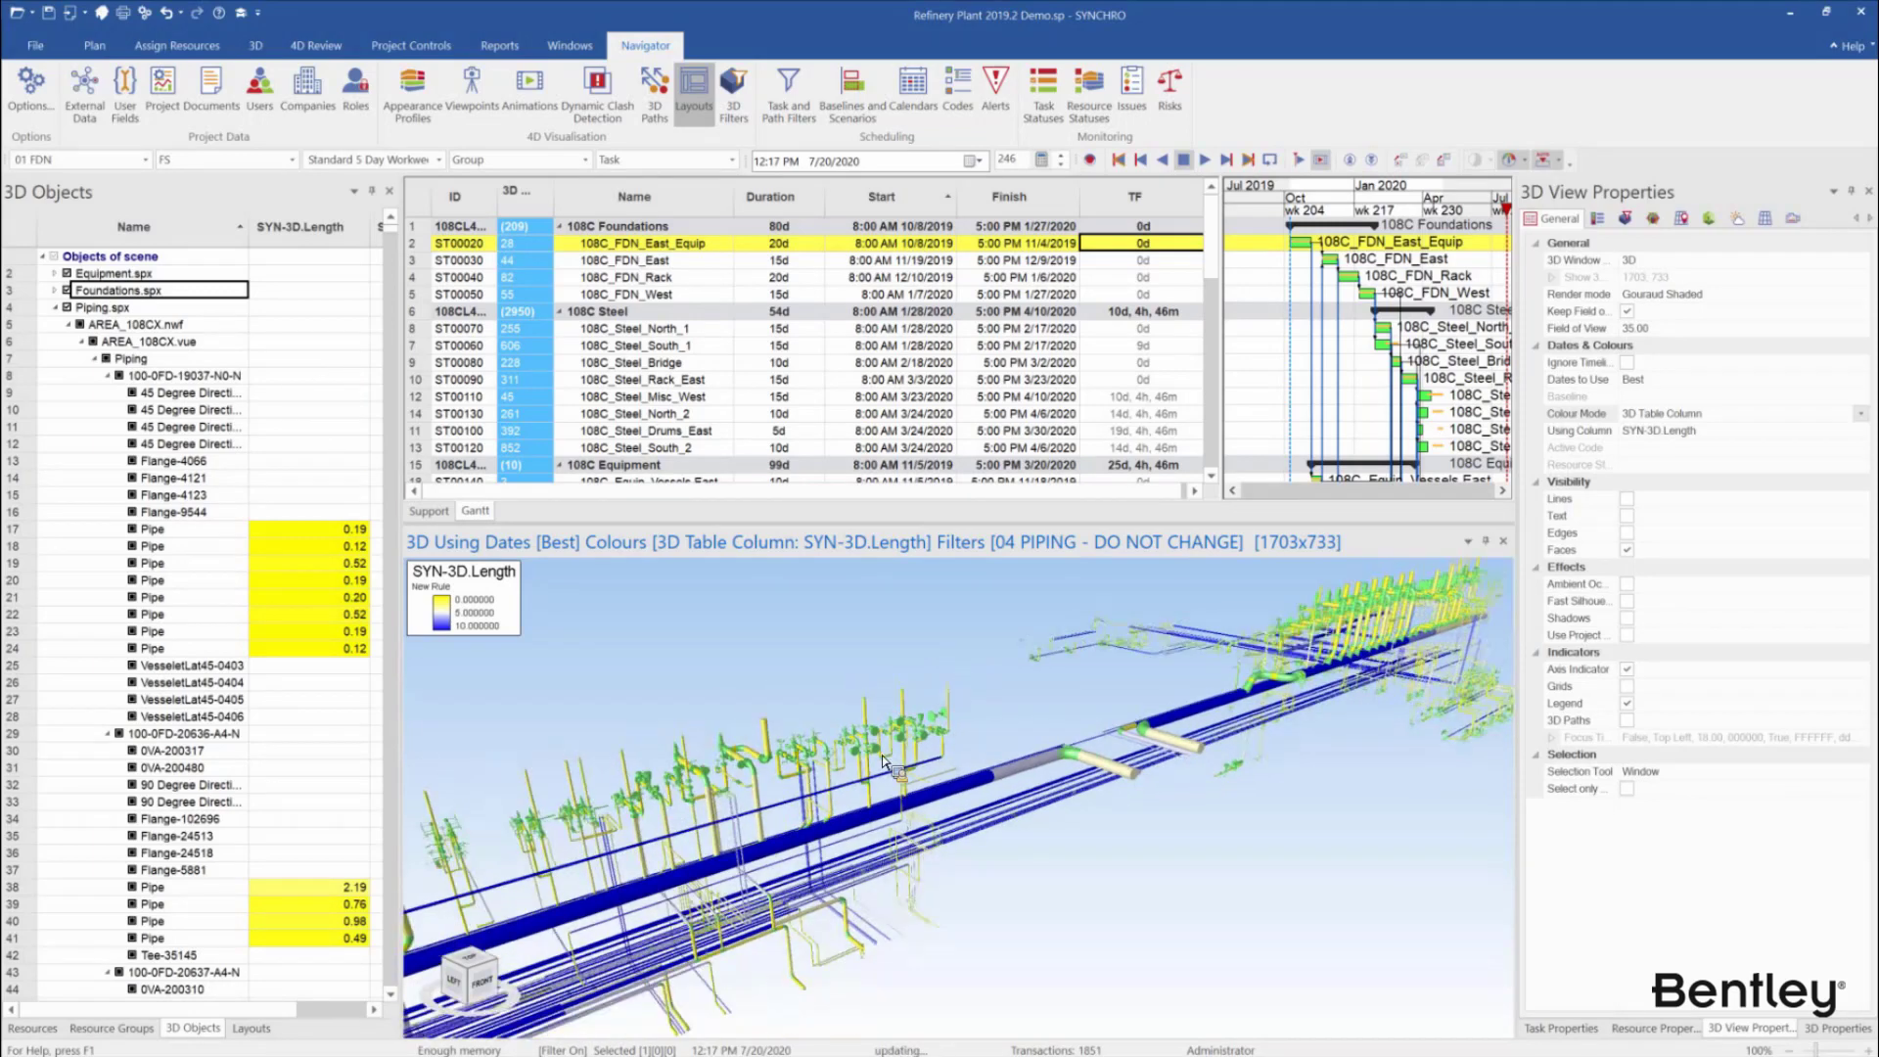
pyautogui.scroll(-1, 891, 767)
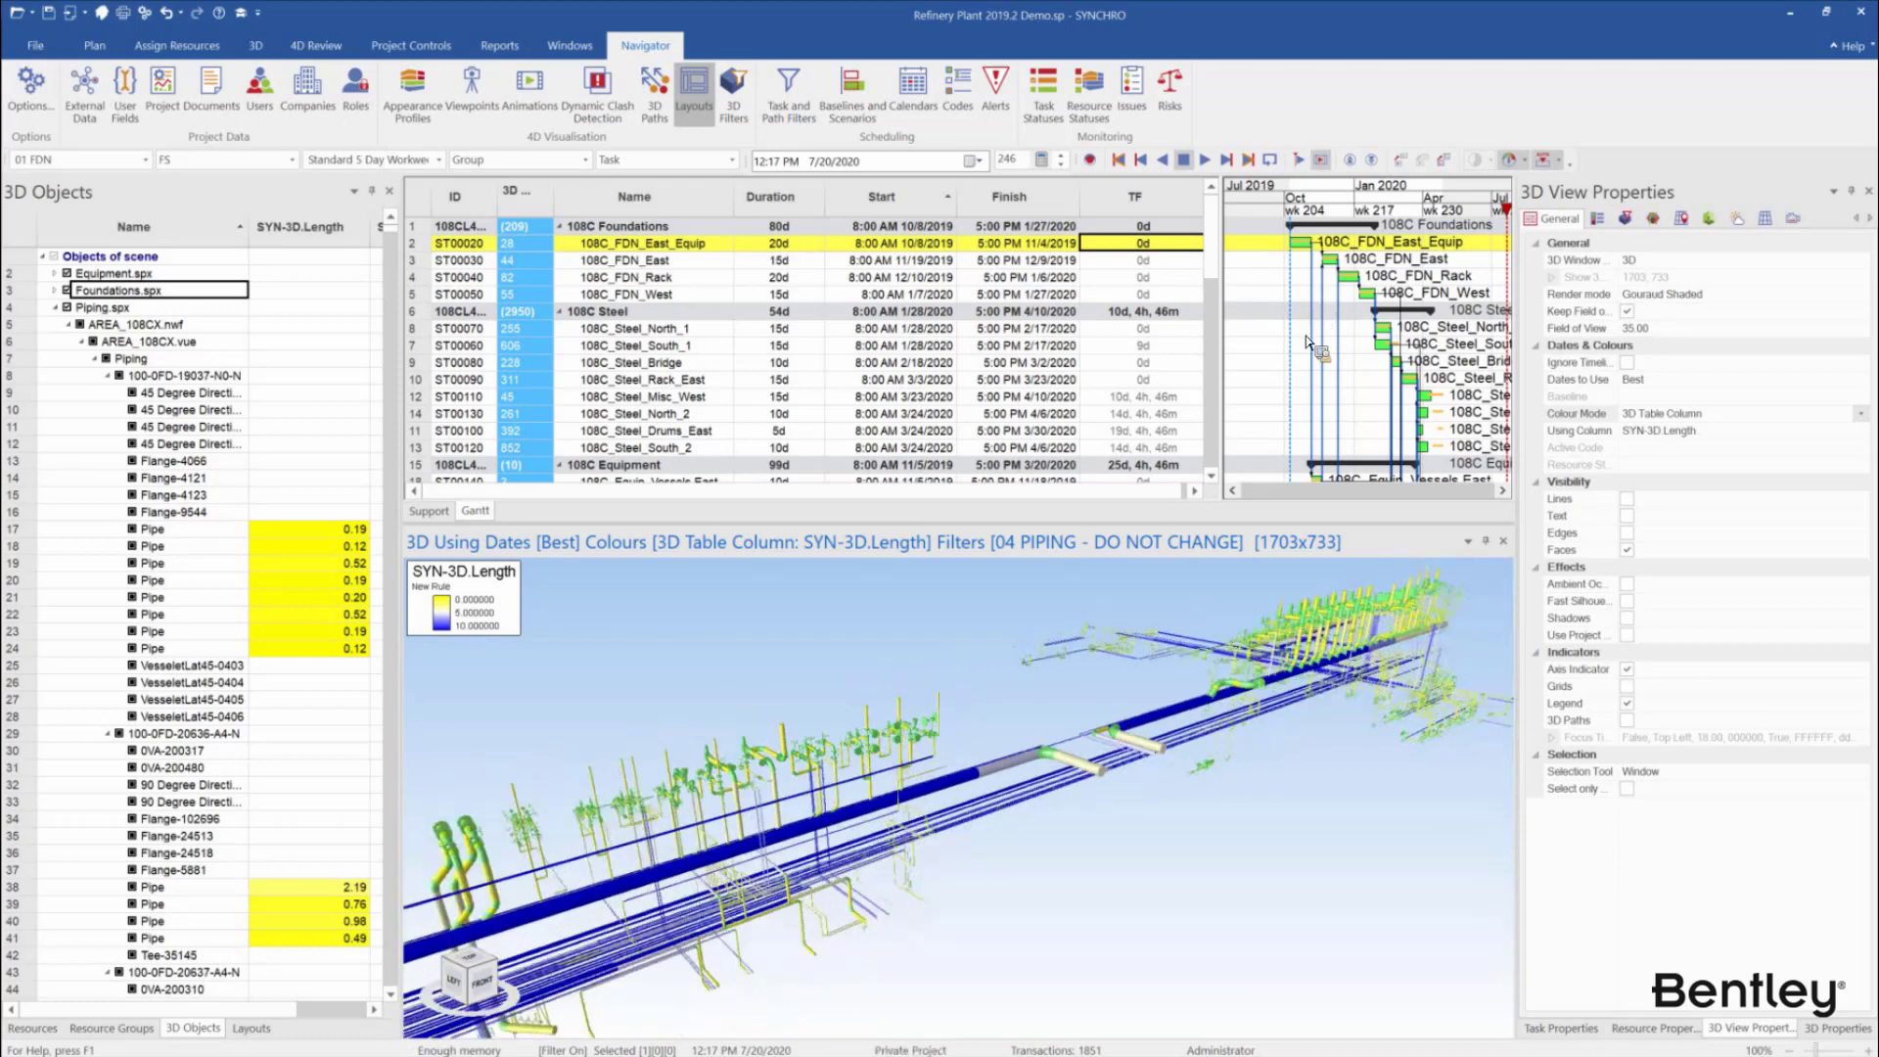
# Compress the Gantt timescale and scrub the focus time to 9:22 PM 3/8/2020
pyautogui.scroll(-1, 1300, 384)
pyautogui.moveTo(1303, 386); pyautogui.dragTo(1284, 386, button='middle')
pyautogui.scroll(1, 1284, 387)
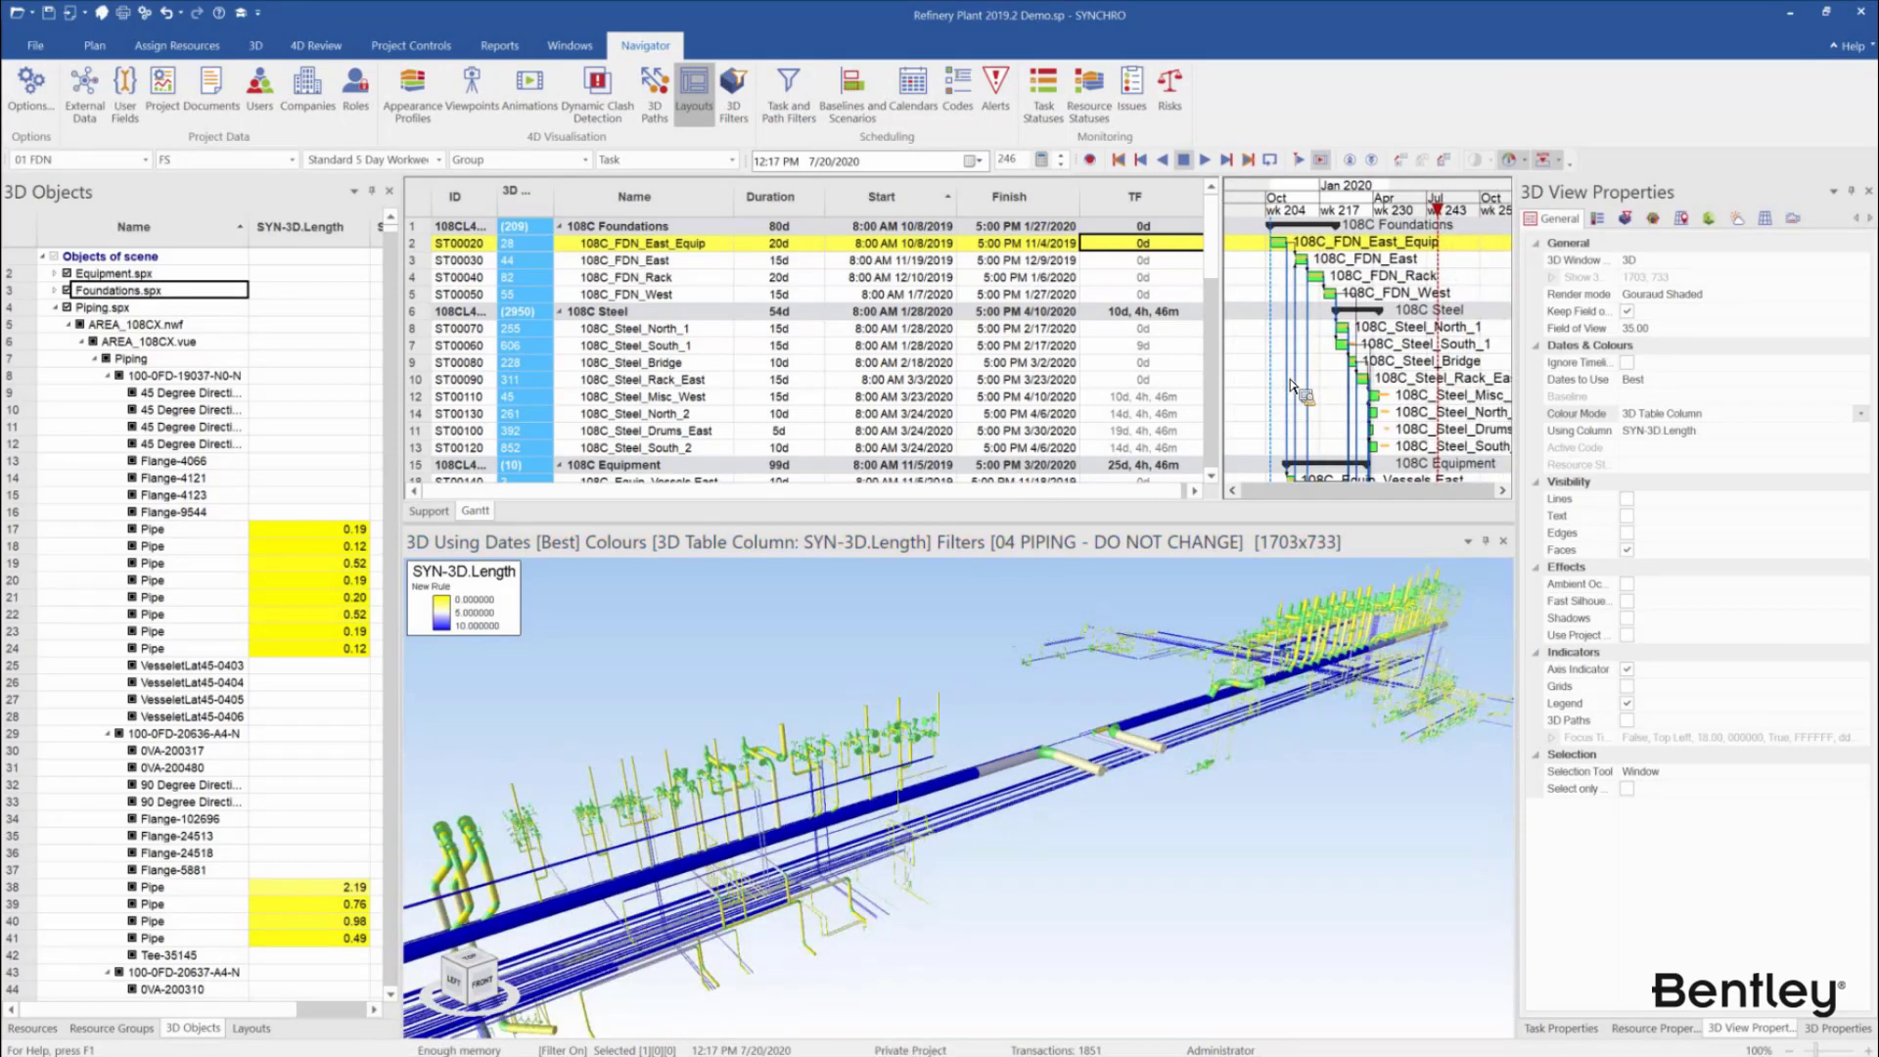
pyautogui.scroll(-1, 1280, 381)
pyautogui.scroll(1, 1272, 192)
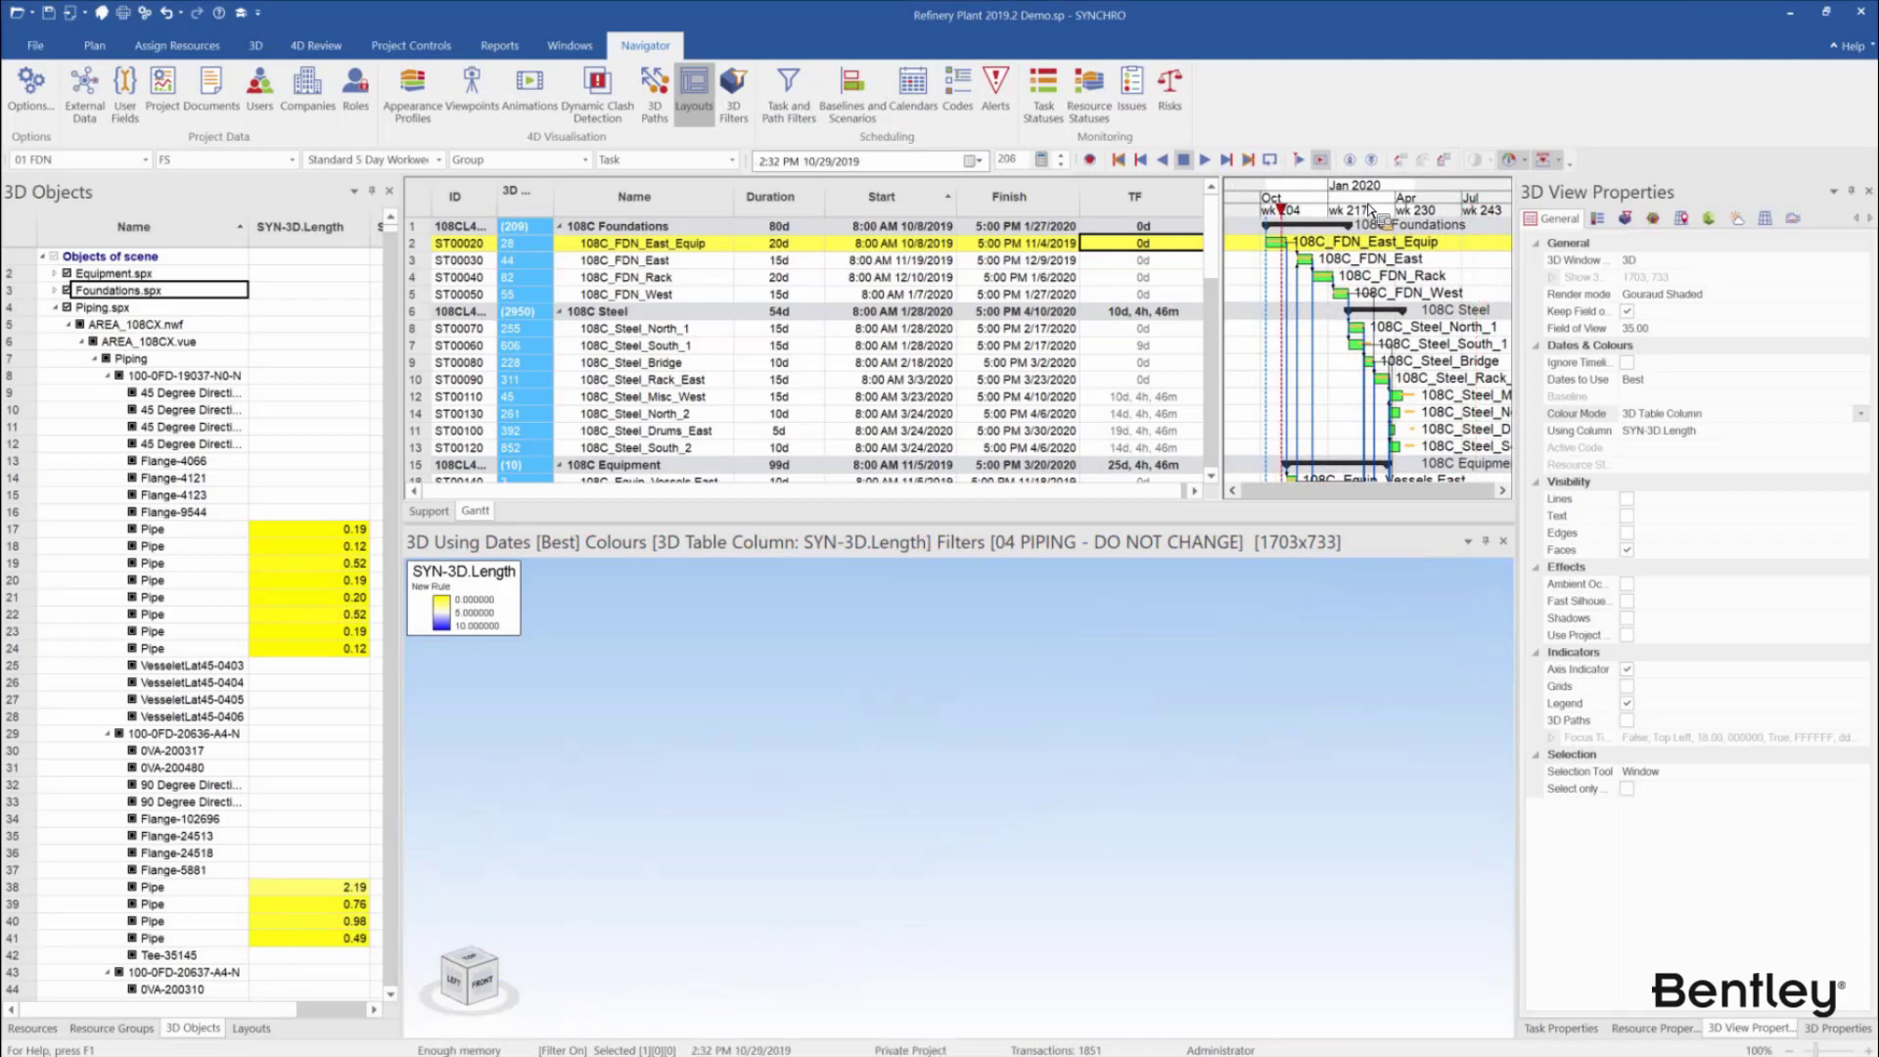
pyautogui.moveTo(1347, 205)
pyautogui.mouseDown()
pyautogui.moveTo(1409, 211)
pyautogui.moveTo(1390, 214)
pyautogui.mouseUp()
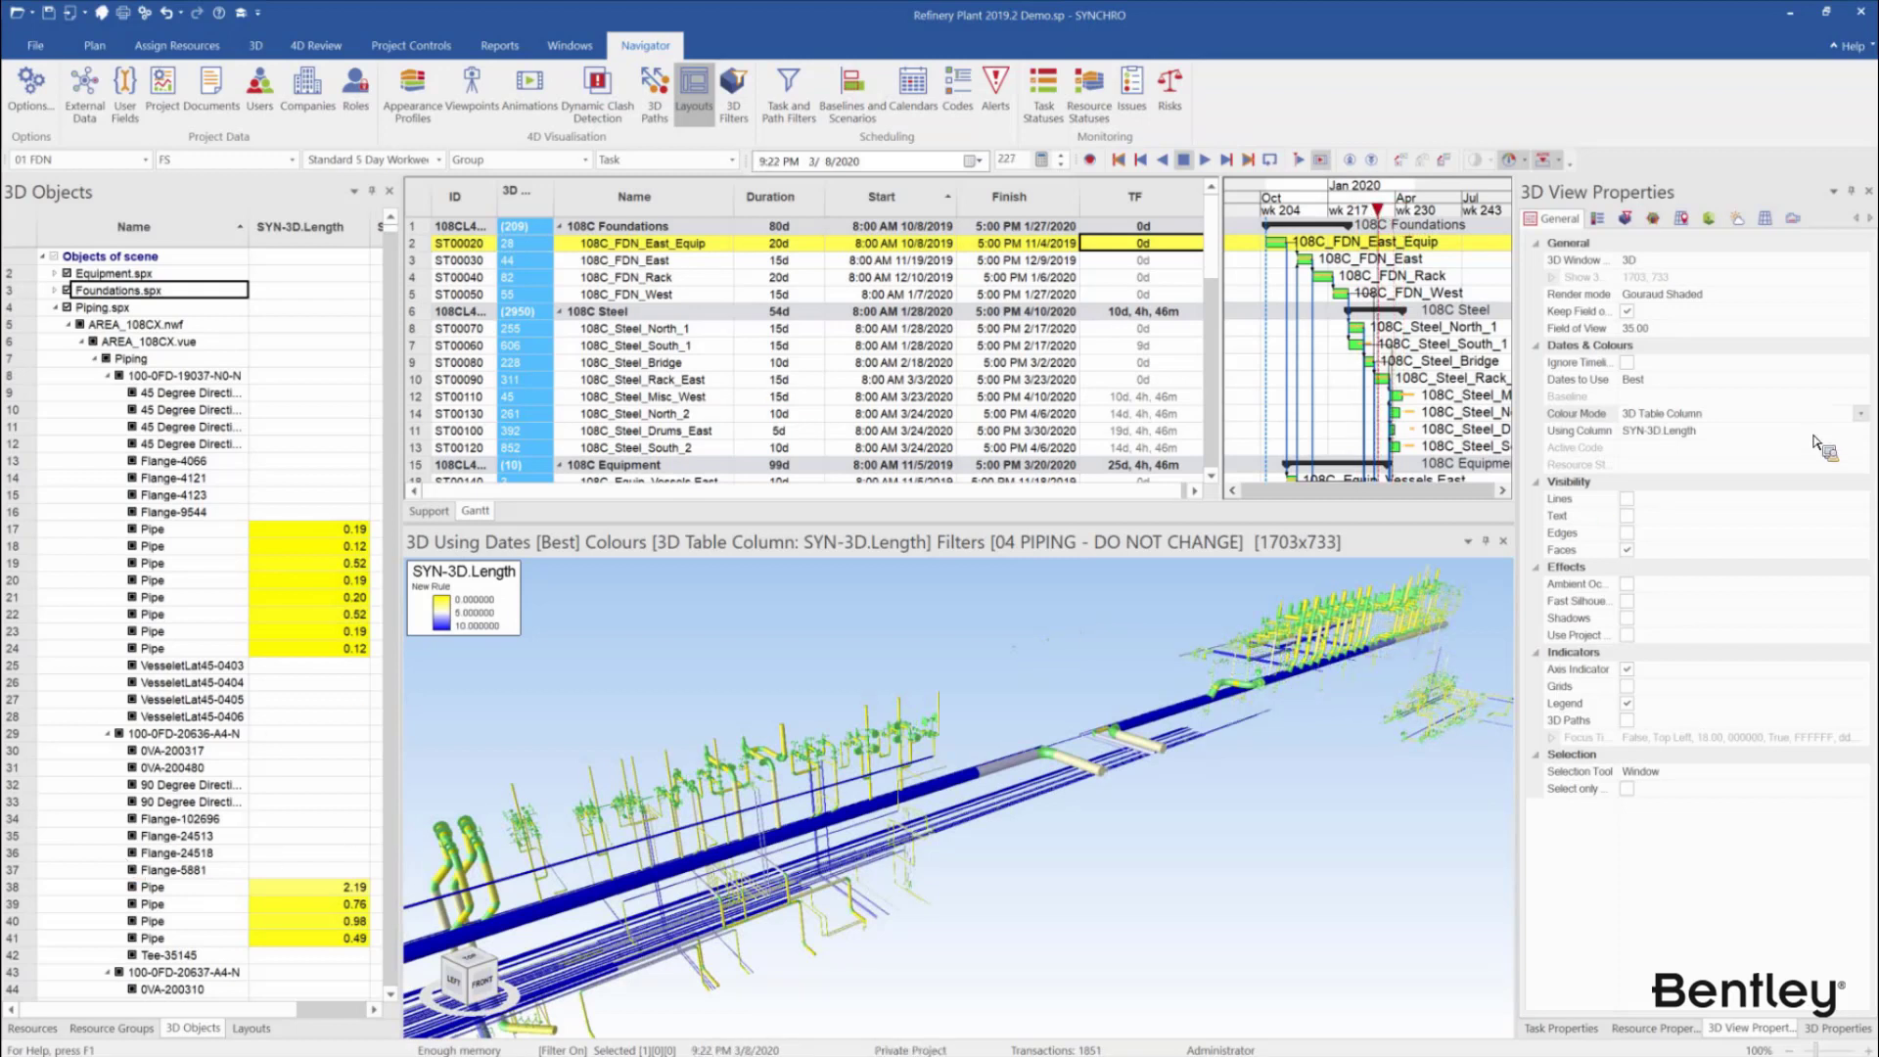
# Review the available colour modes and set the 3D view's colour mode to Appearance Profiles
pyautogui.click(1861, 413)
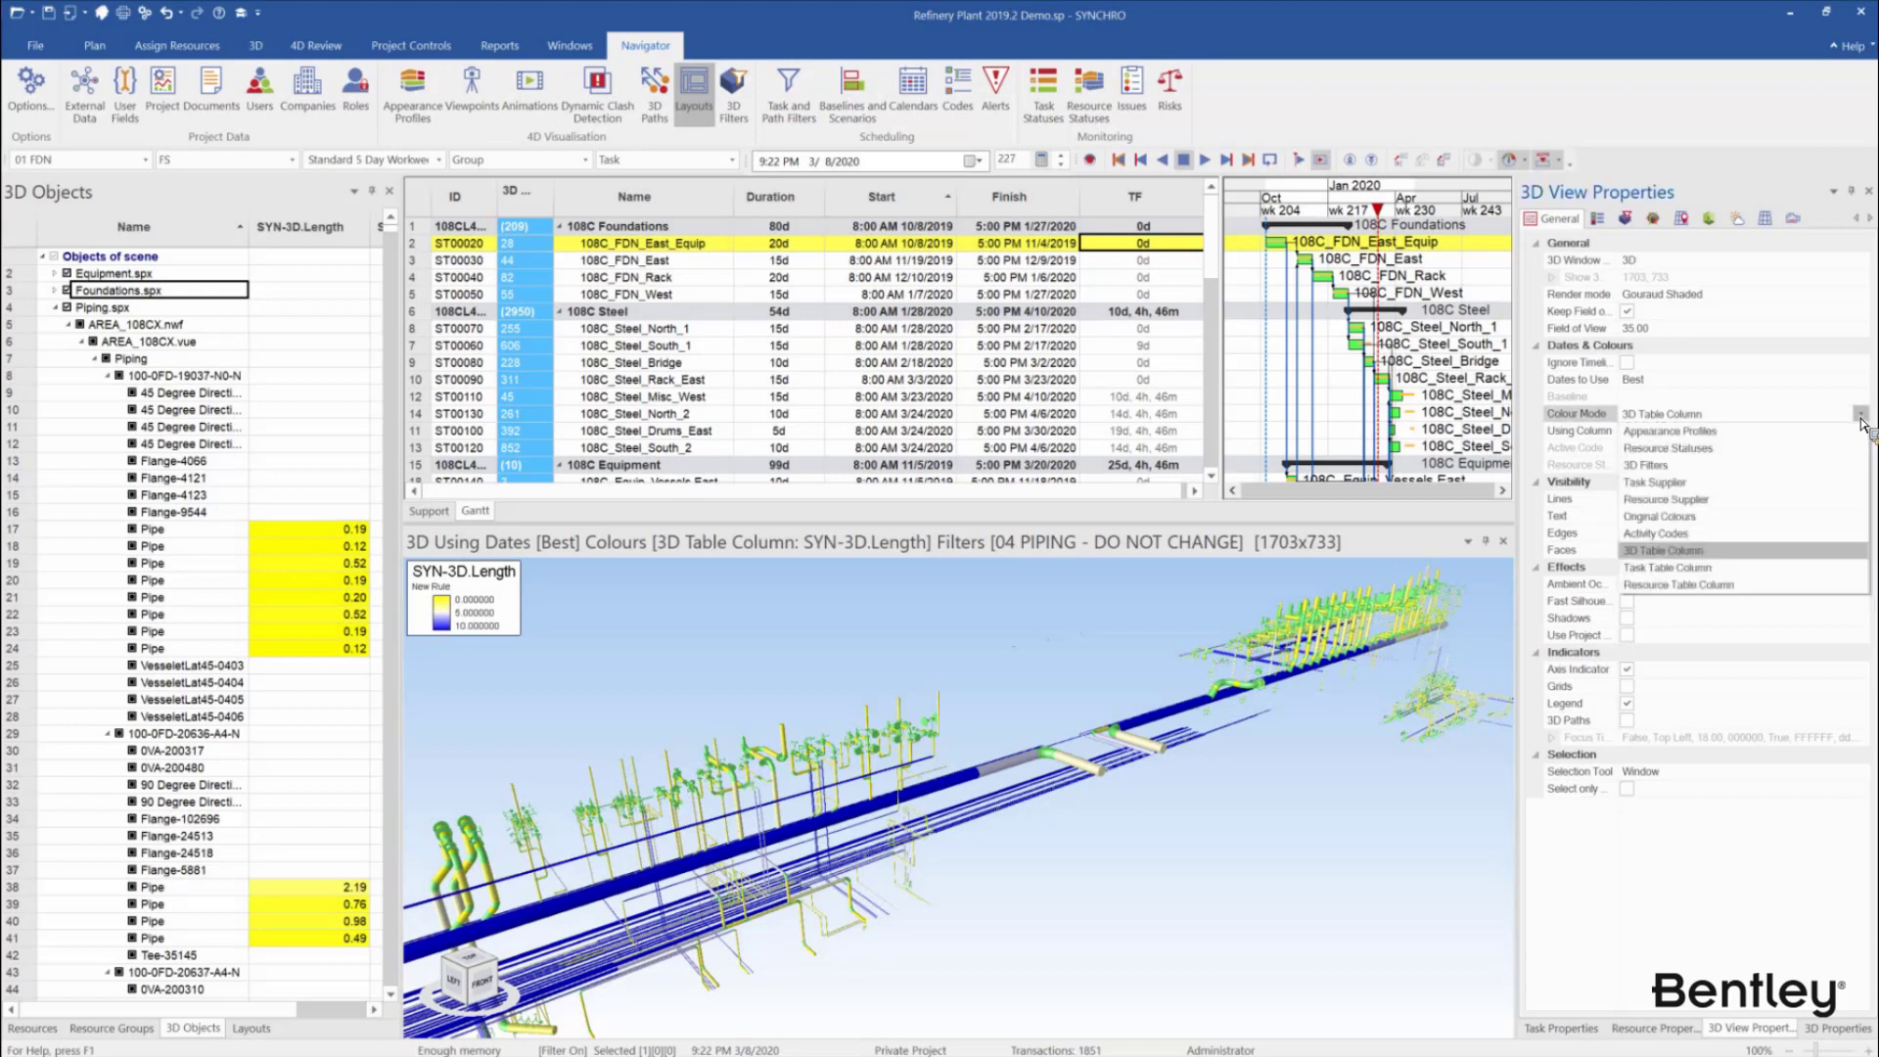
pyautogui.press('Escape')
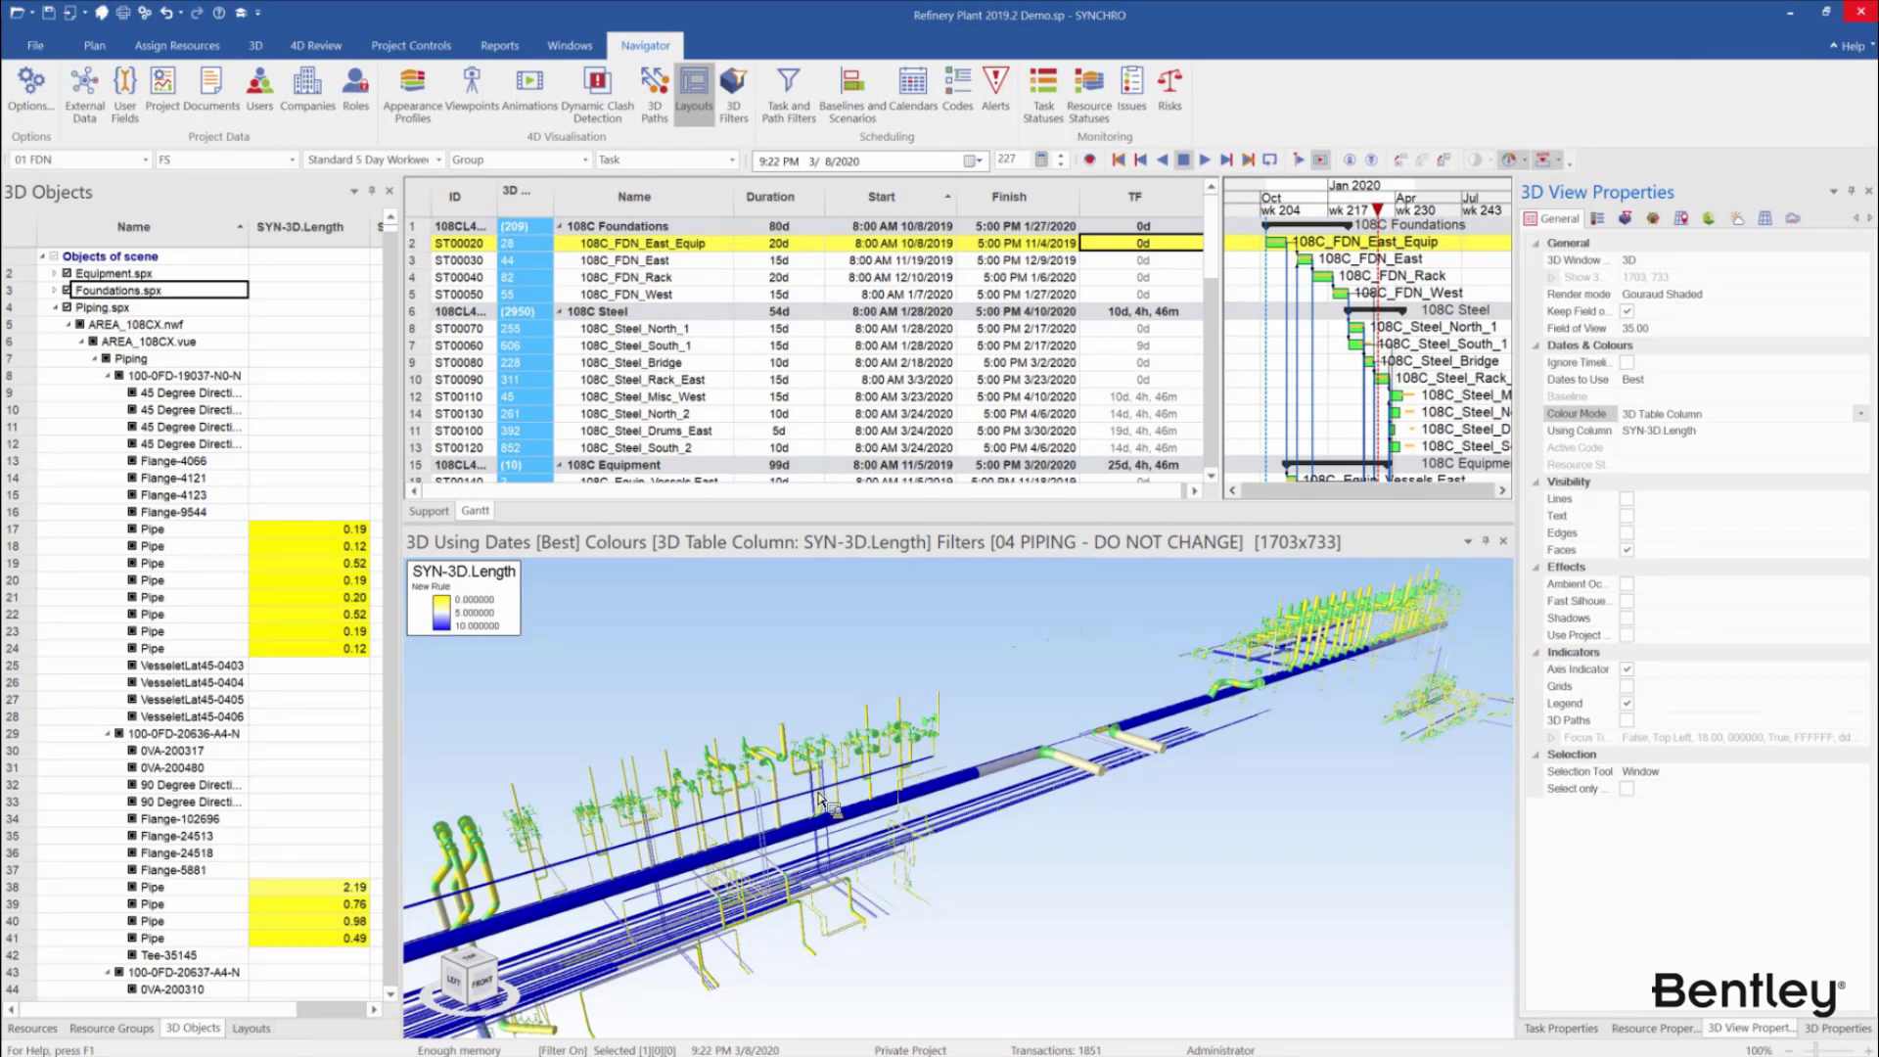
pyautogui.click(1861, 414)
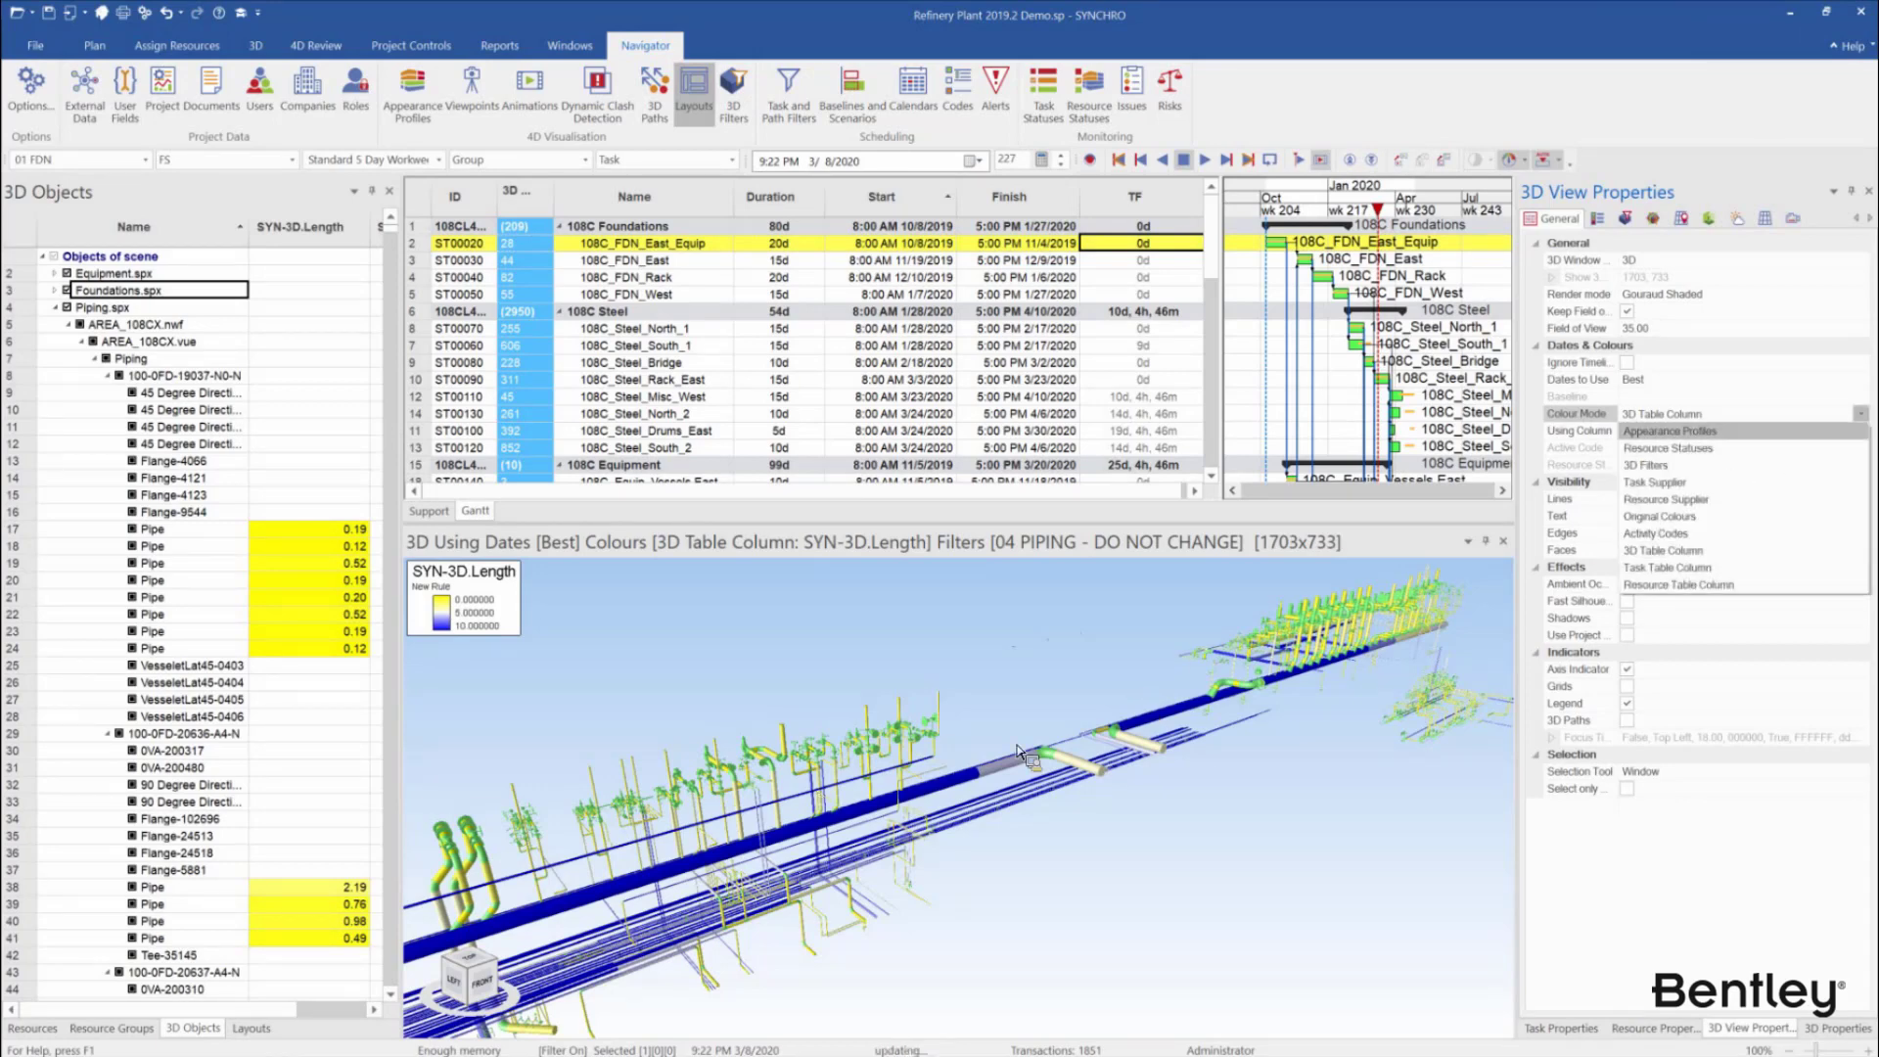
# Display the saved layouts and open the layout Appearance Profile + Task Status
pyautogui.click(257, 1029)
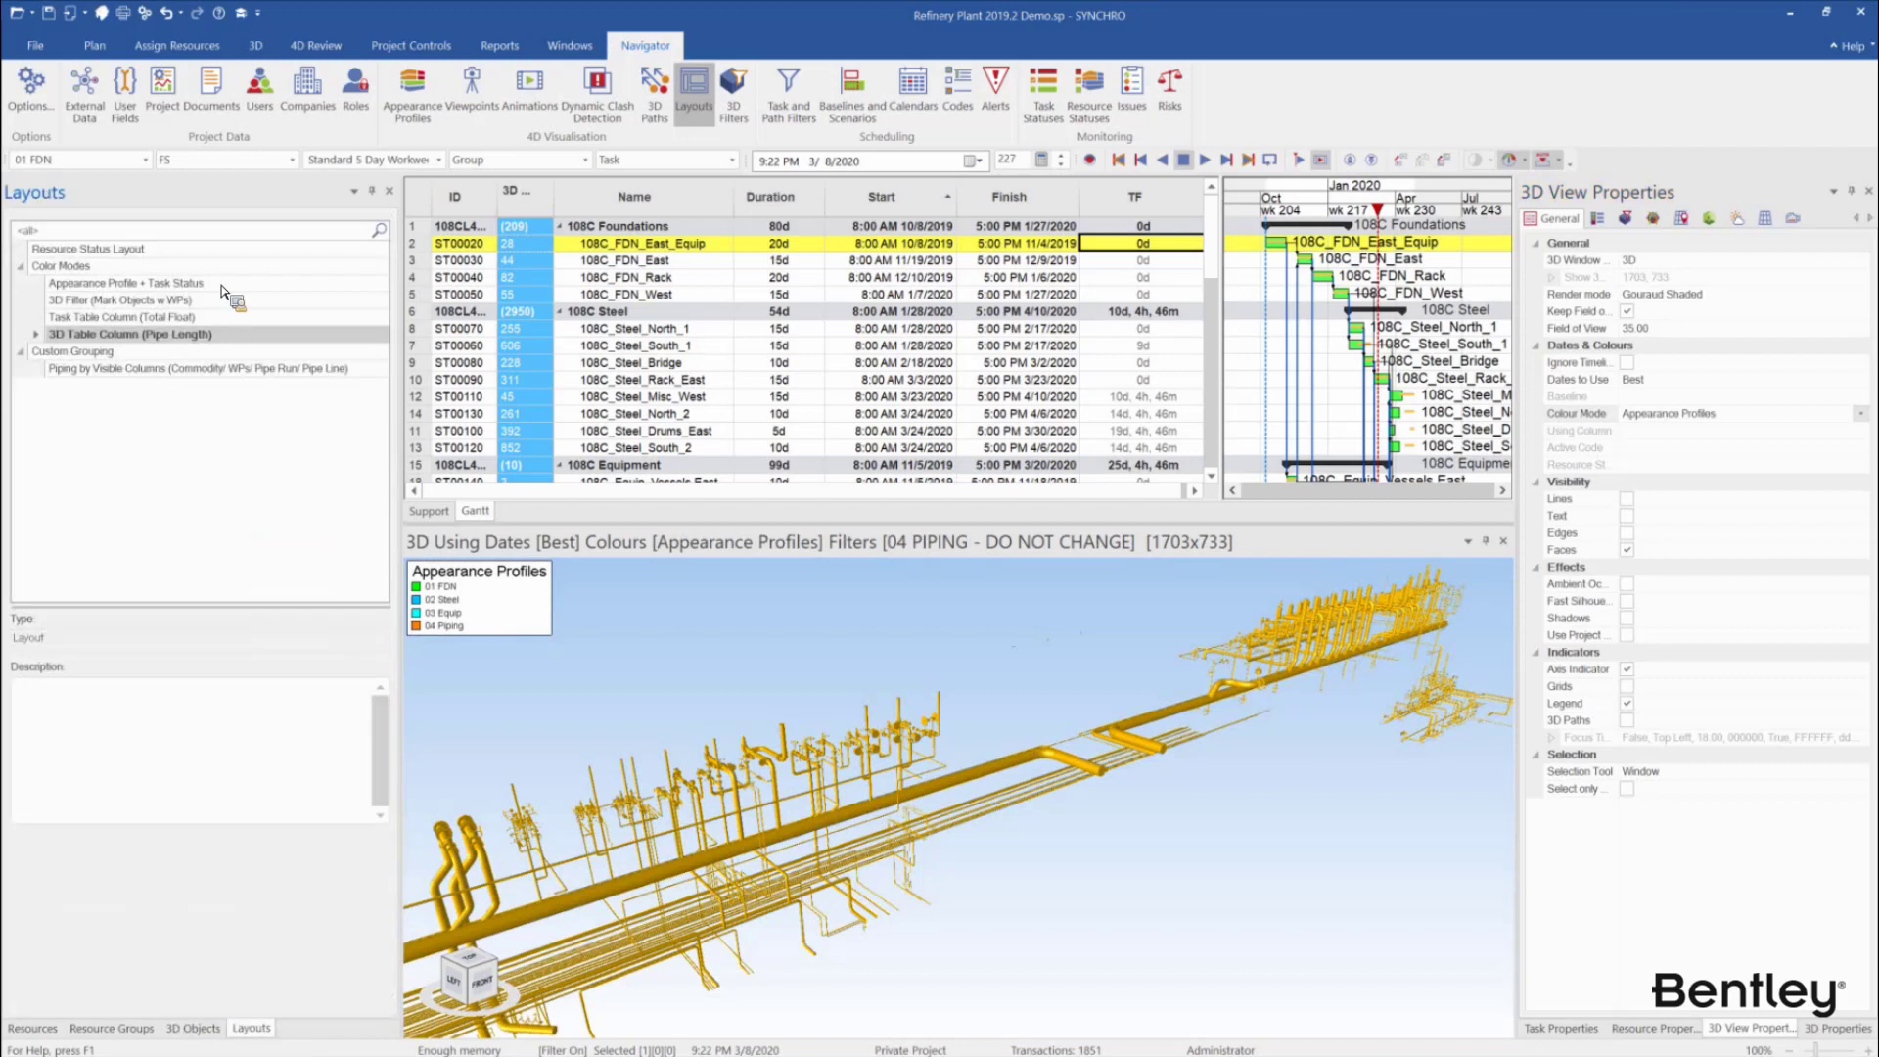
pyautogui.rightClick(219, 284)
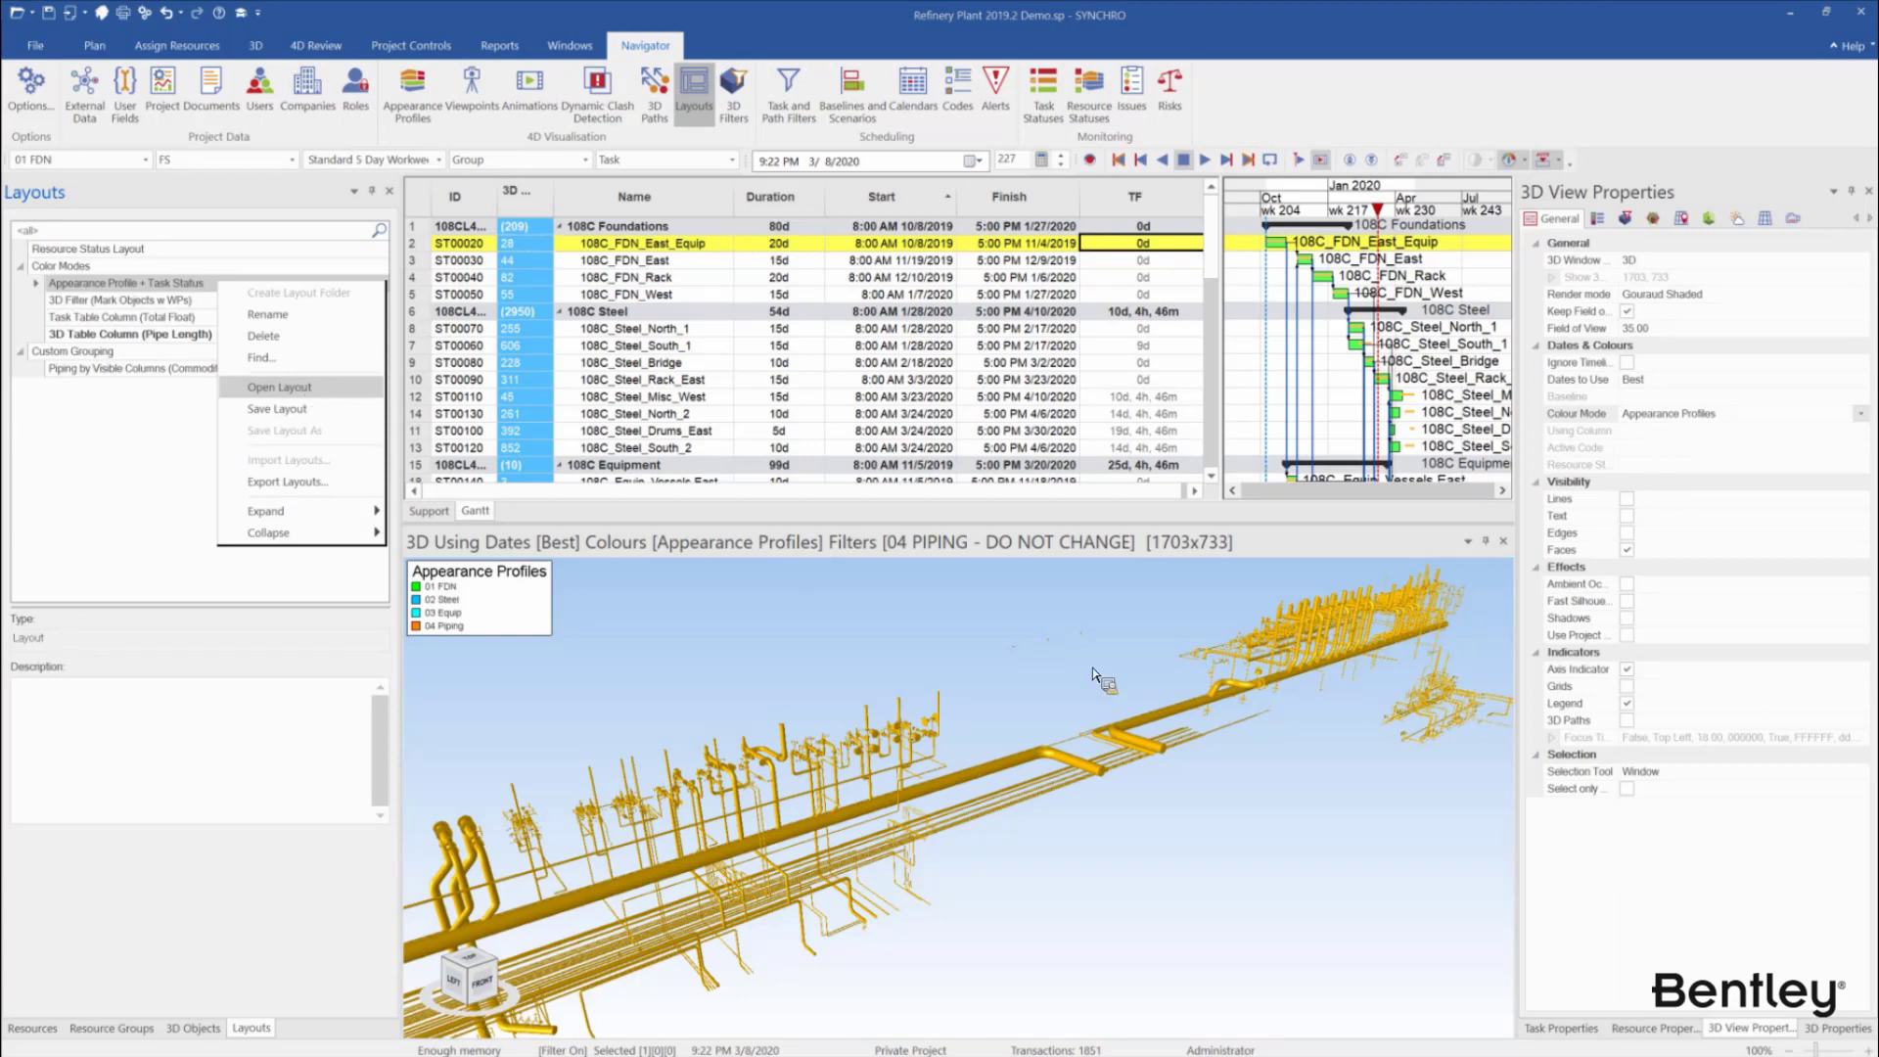
pyautogui.press('Escape')
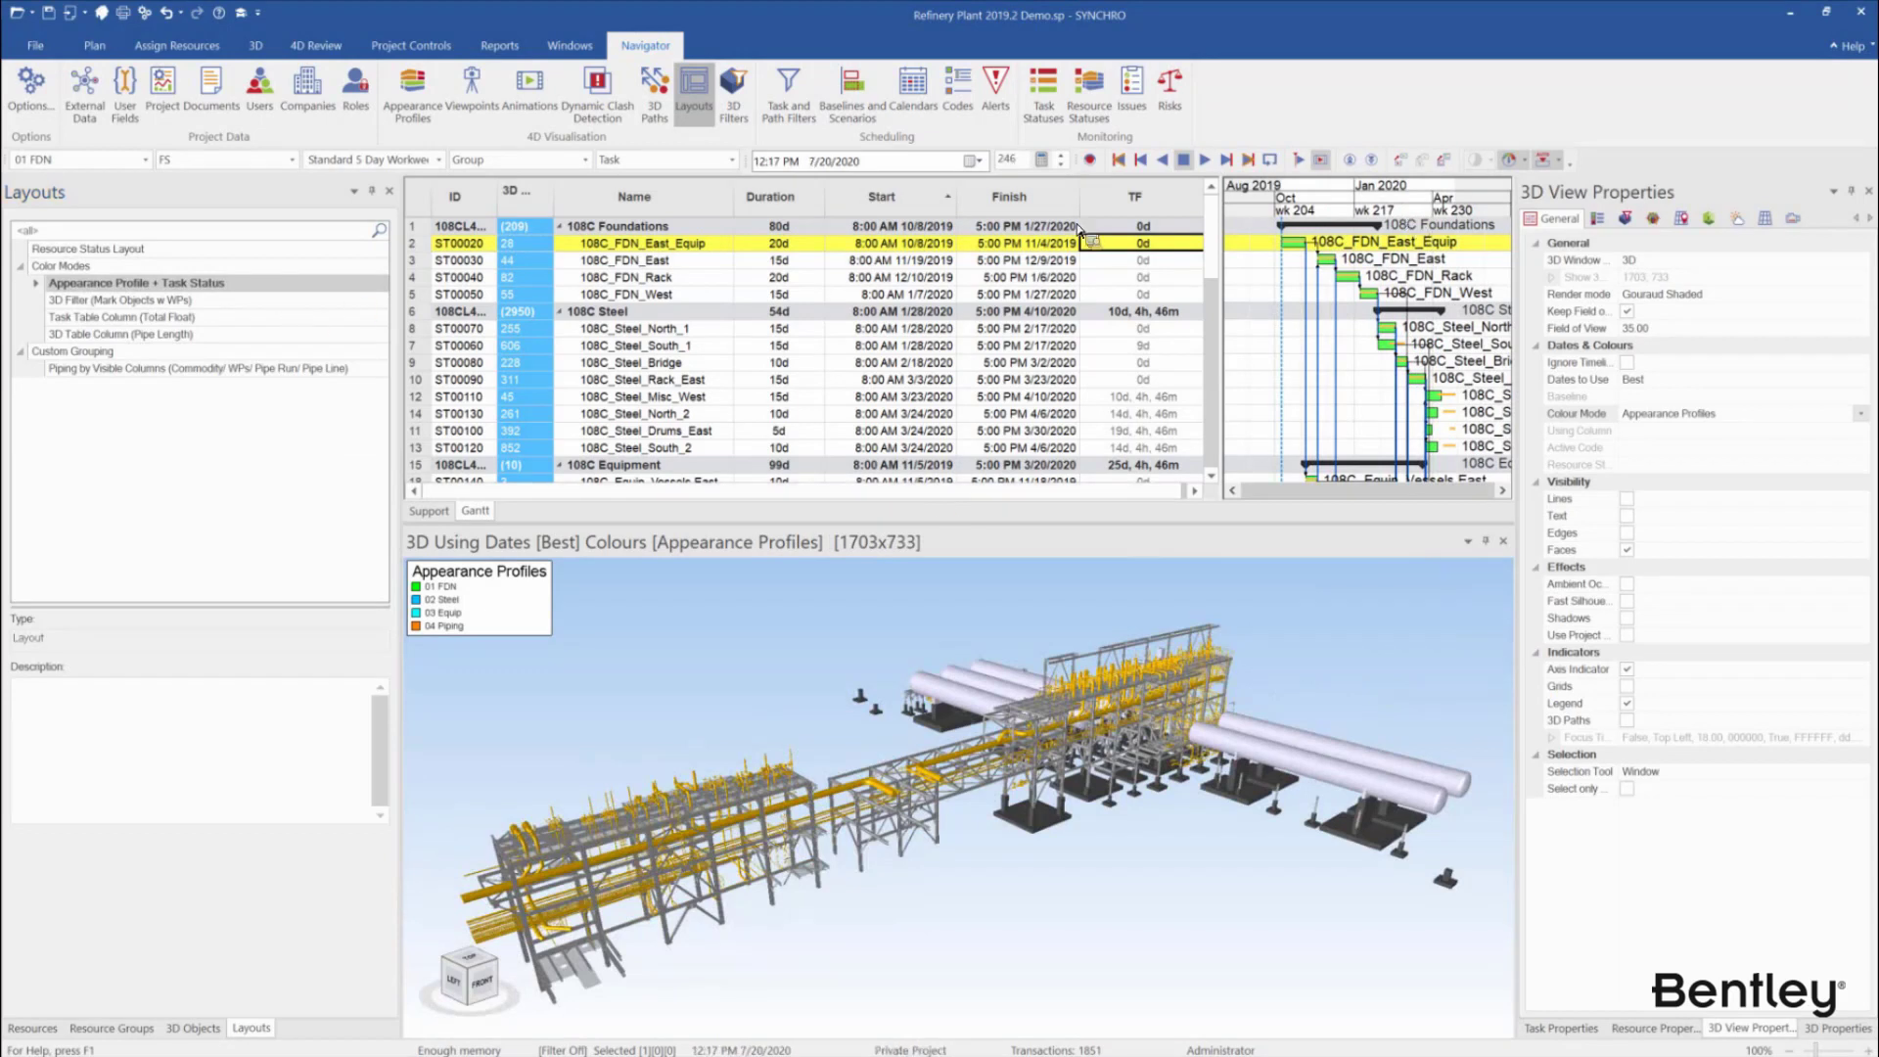
# Open the layout 3D Filter (Mark Objects w WPs) without saving the current layout
pyautogui.rightClick(162, 303)
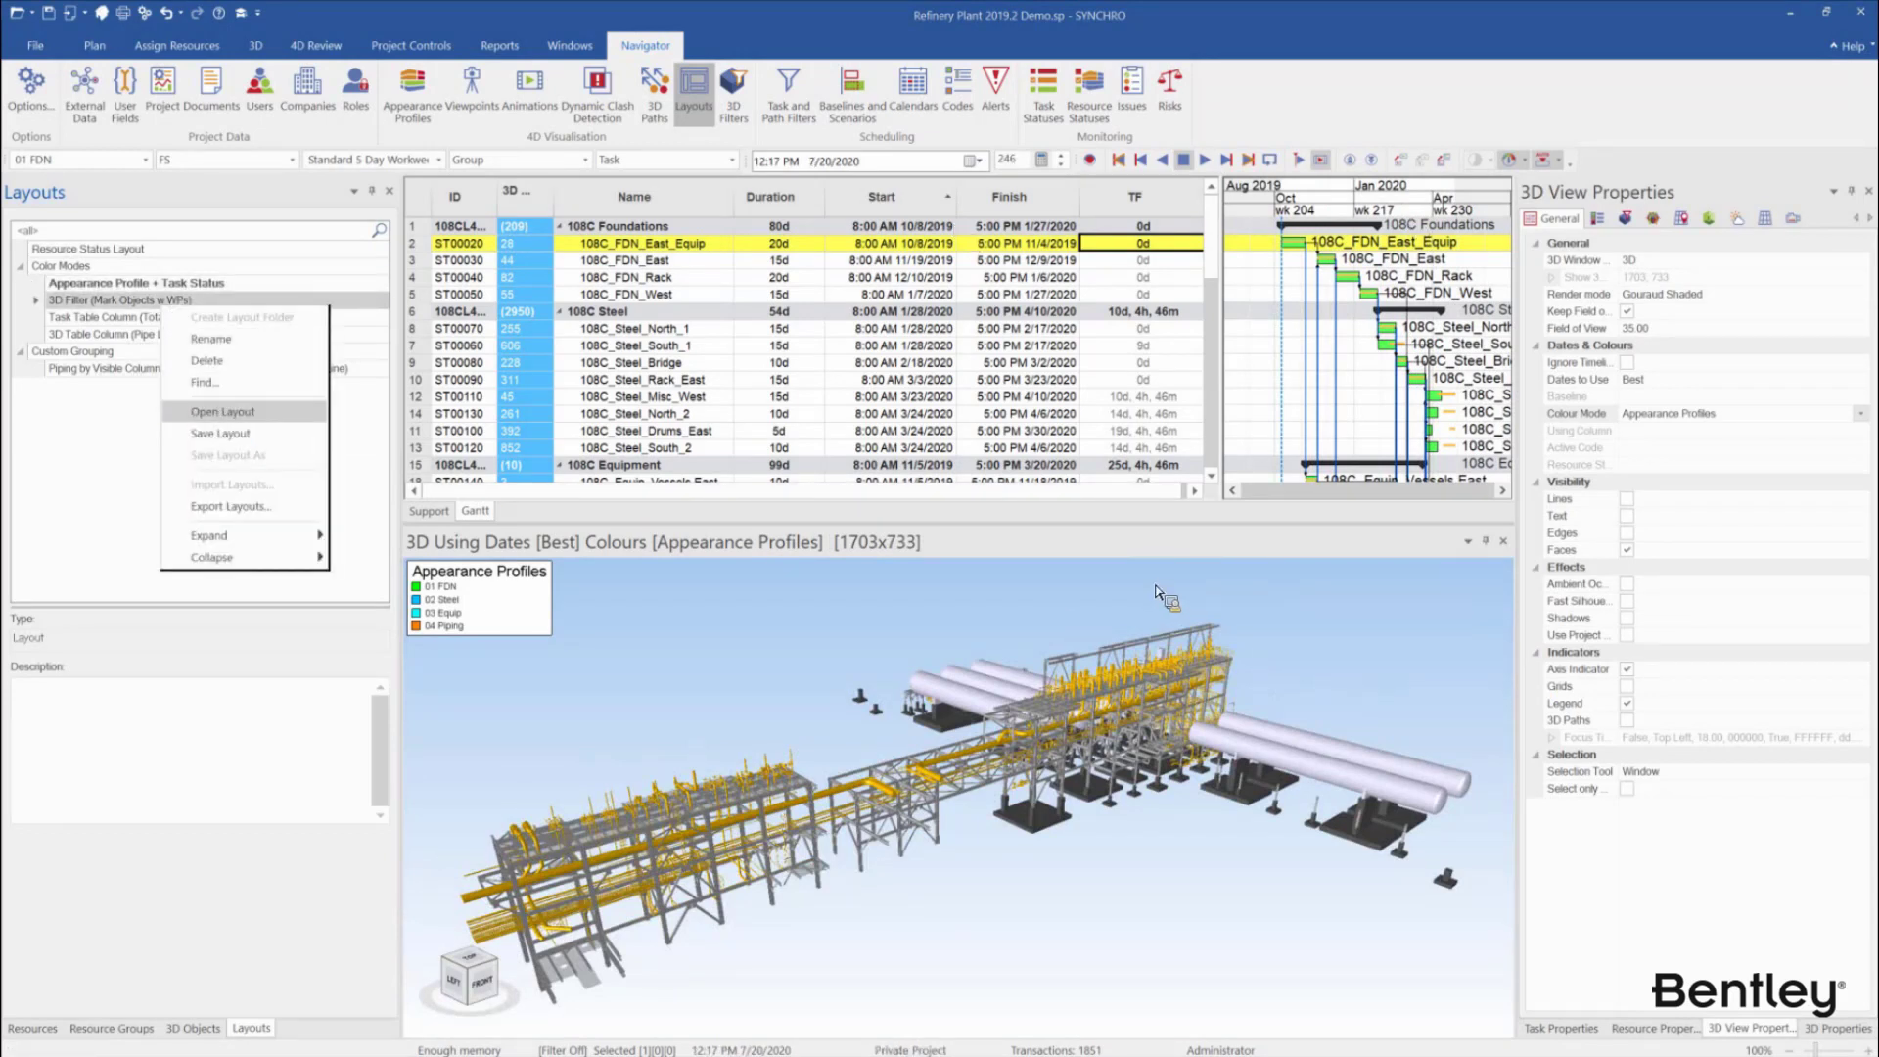
pyautogui.press('Return')
pyautogui.click(1097, 592)
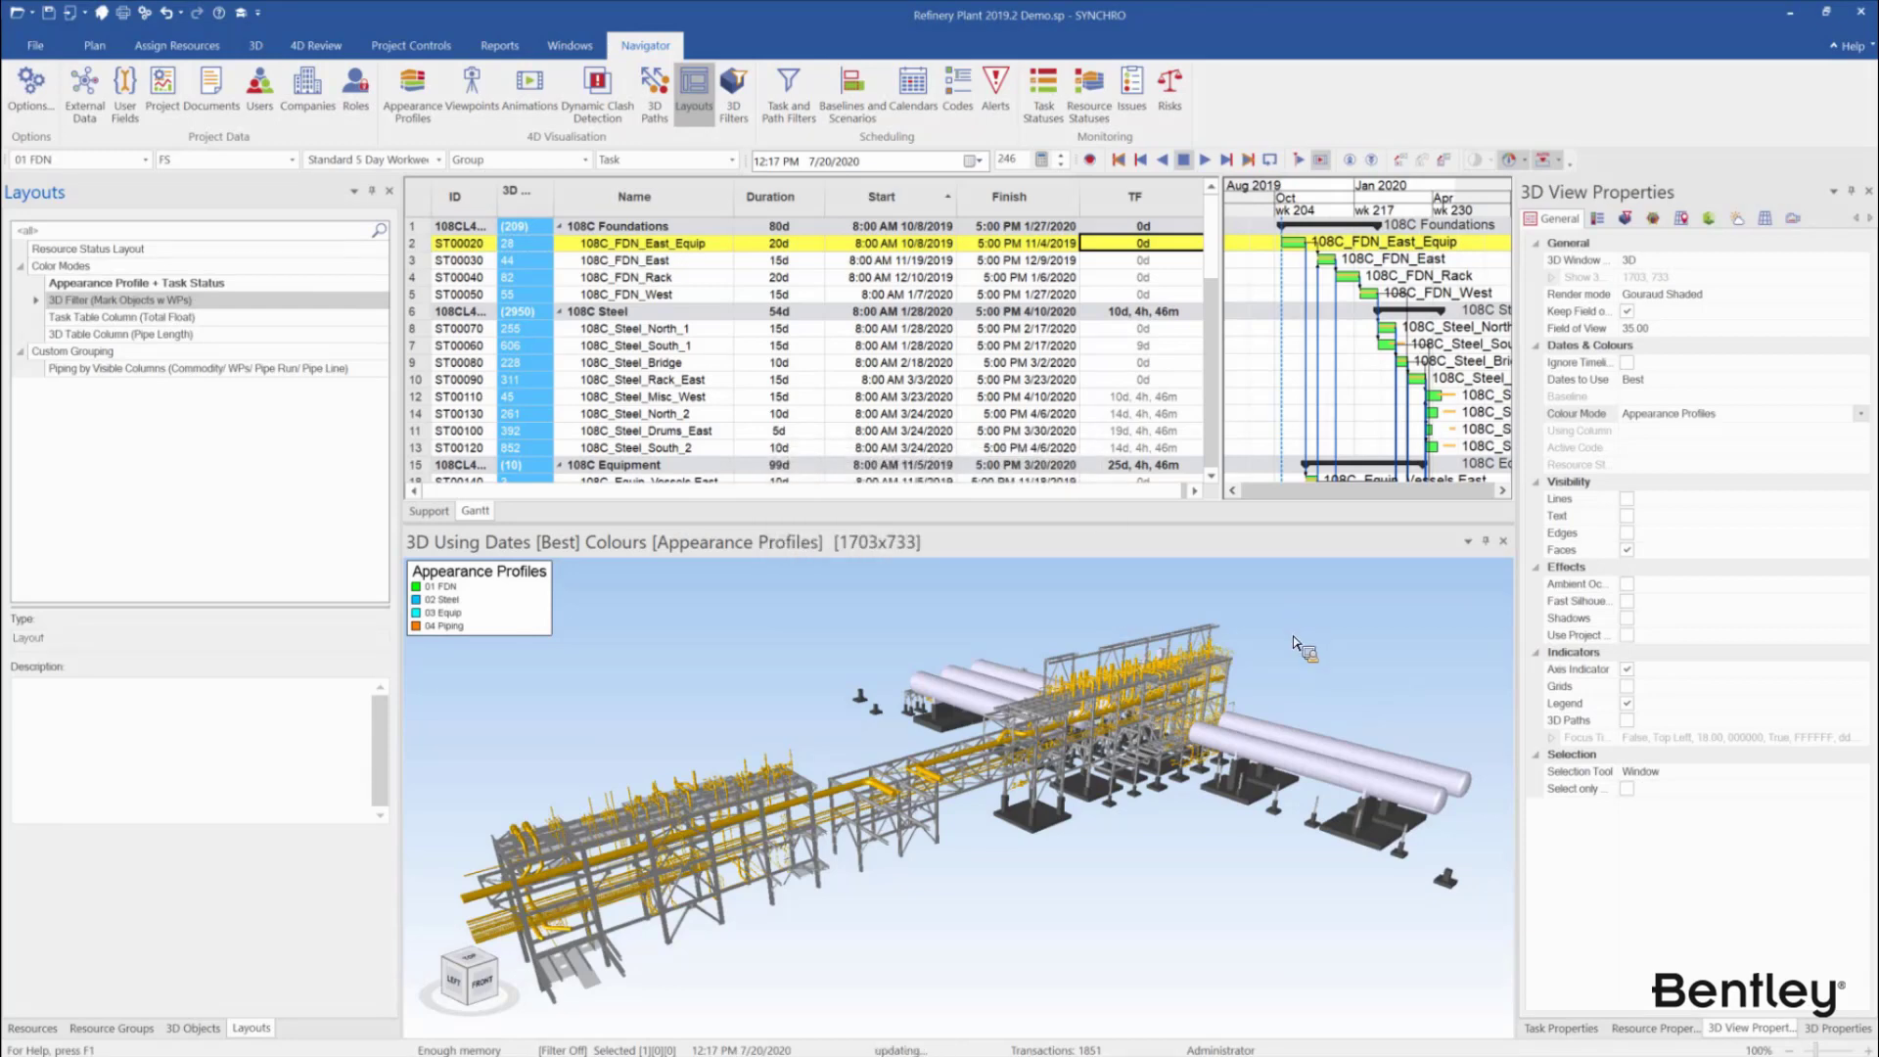
# Open the layout Task Table Column (Total Float) without saving the current layout
pyautogui.click(180, 321)
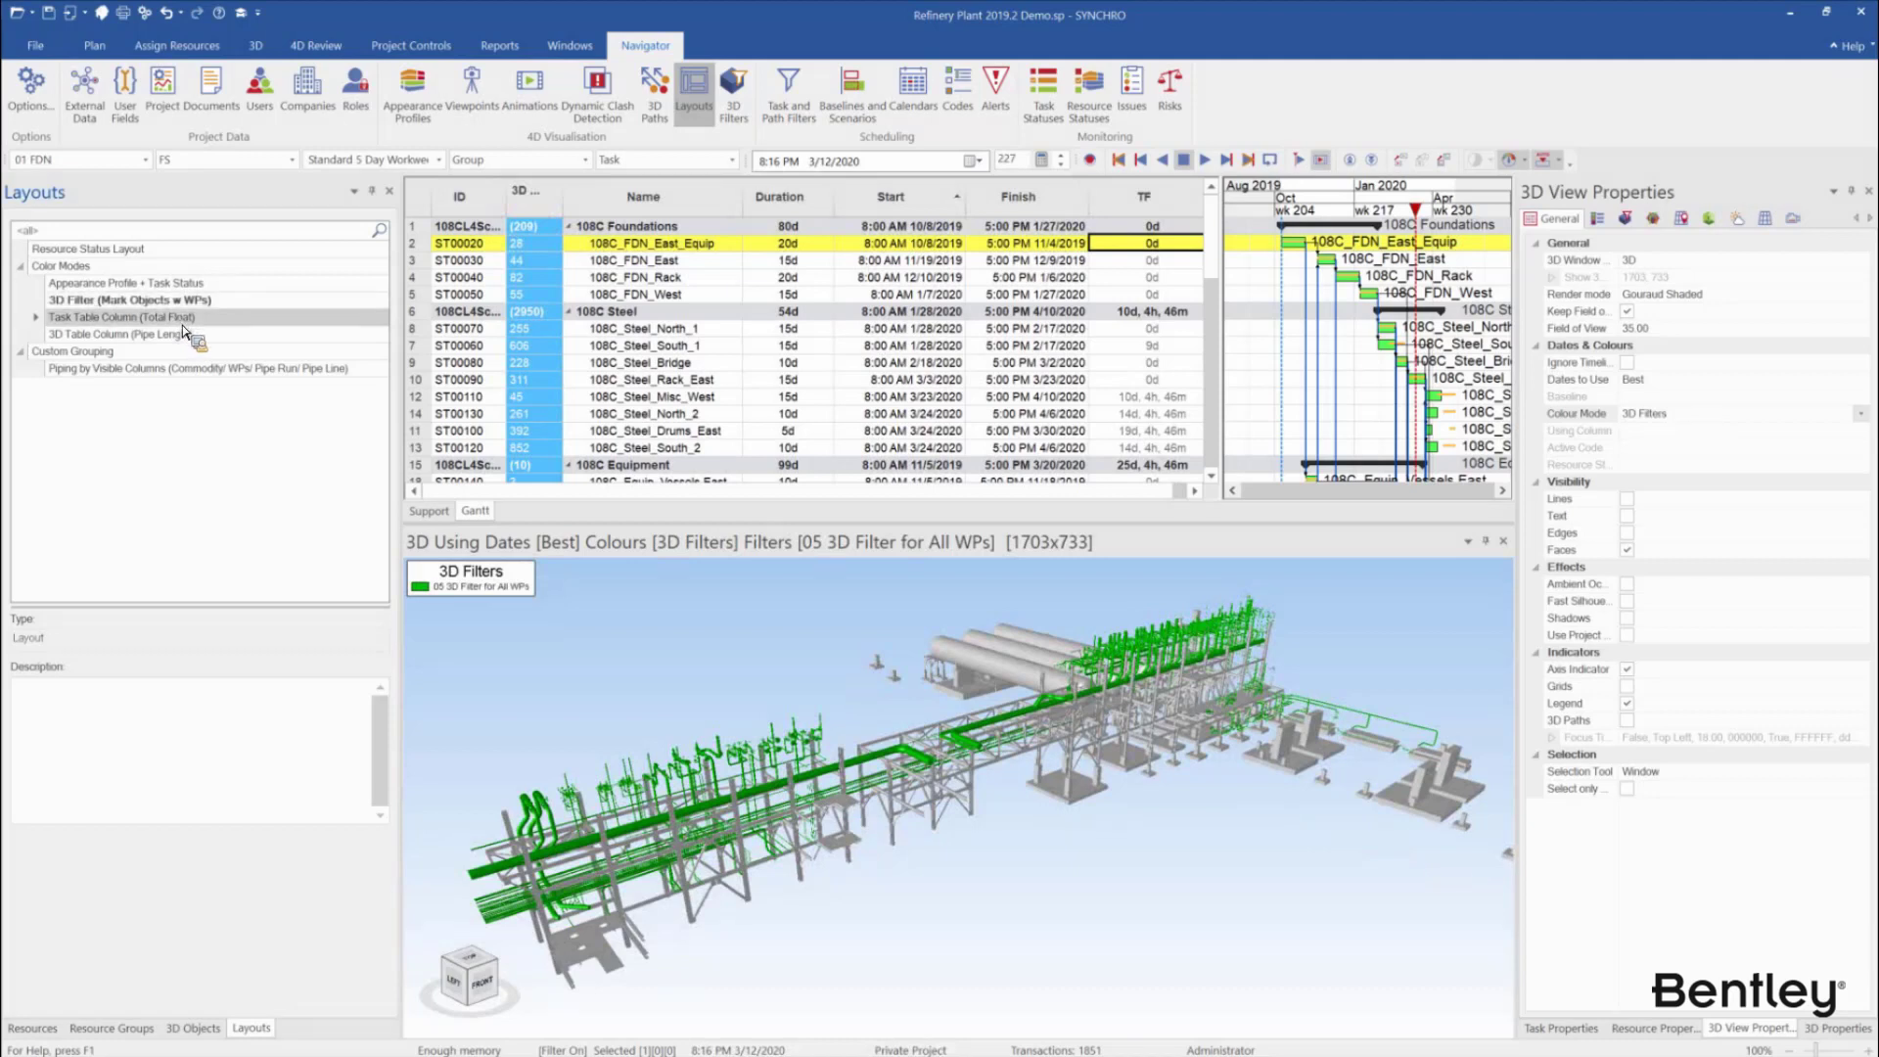
pyautogui.moveTo(184, 329); pyautogui.dragTo(199, 327)
pyautogui.rightClick(197, 321)
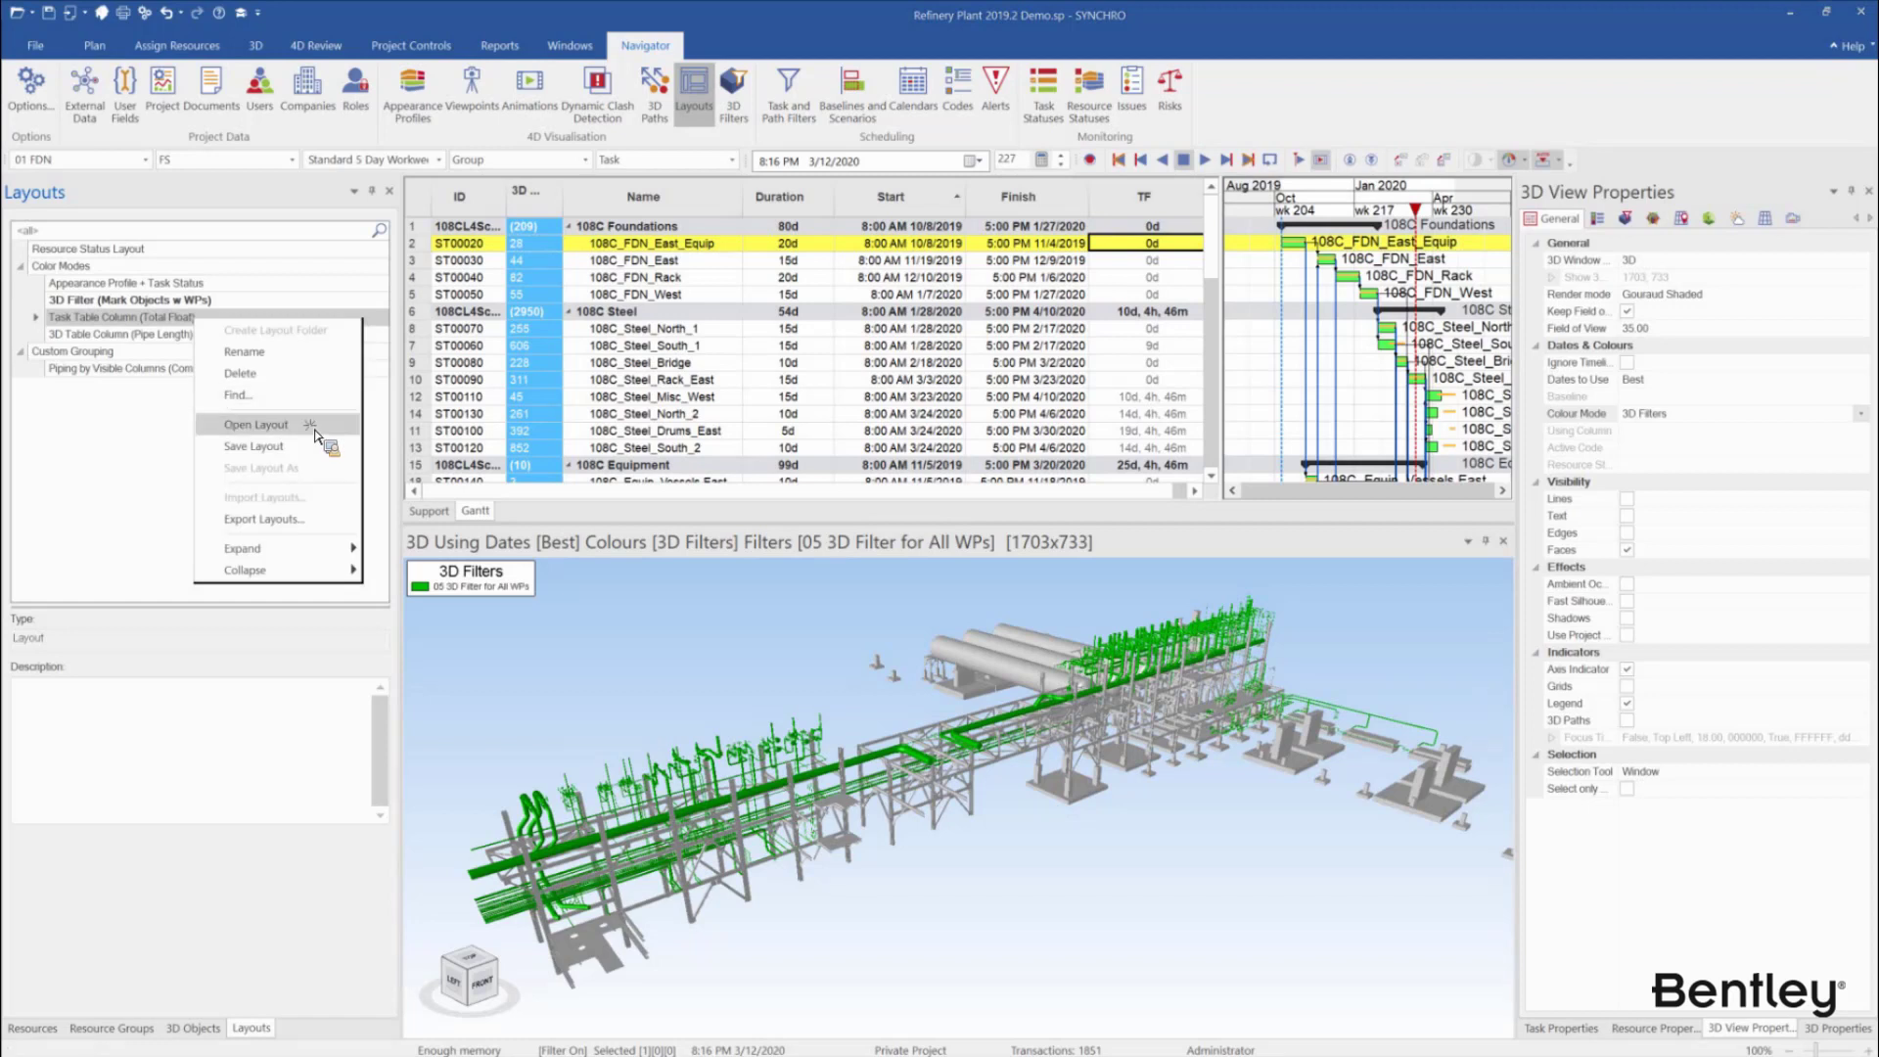
pyautogui.click(315, 431)
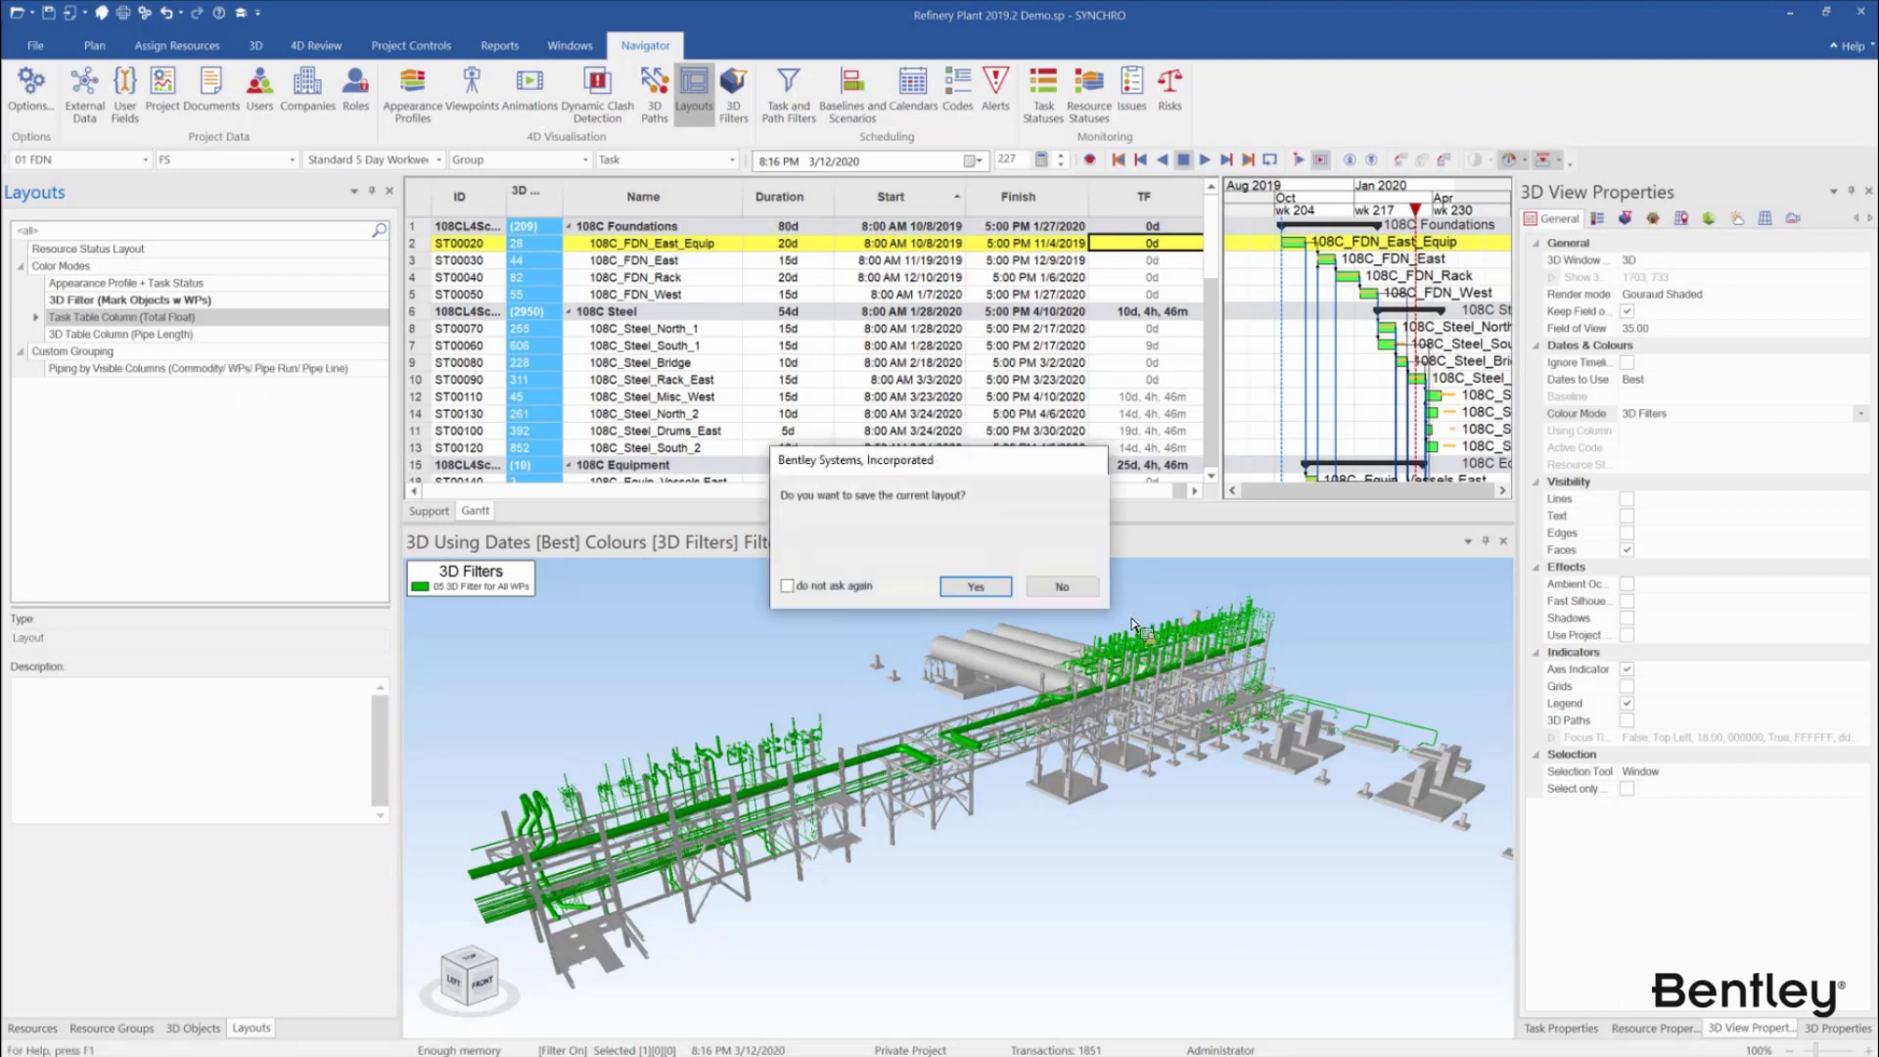
pyautogui.press('Tab')
pyautogui.press('Return')
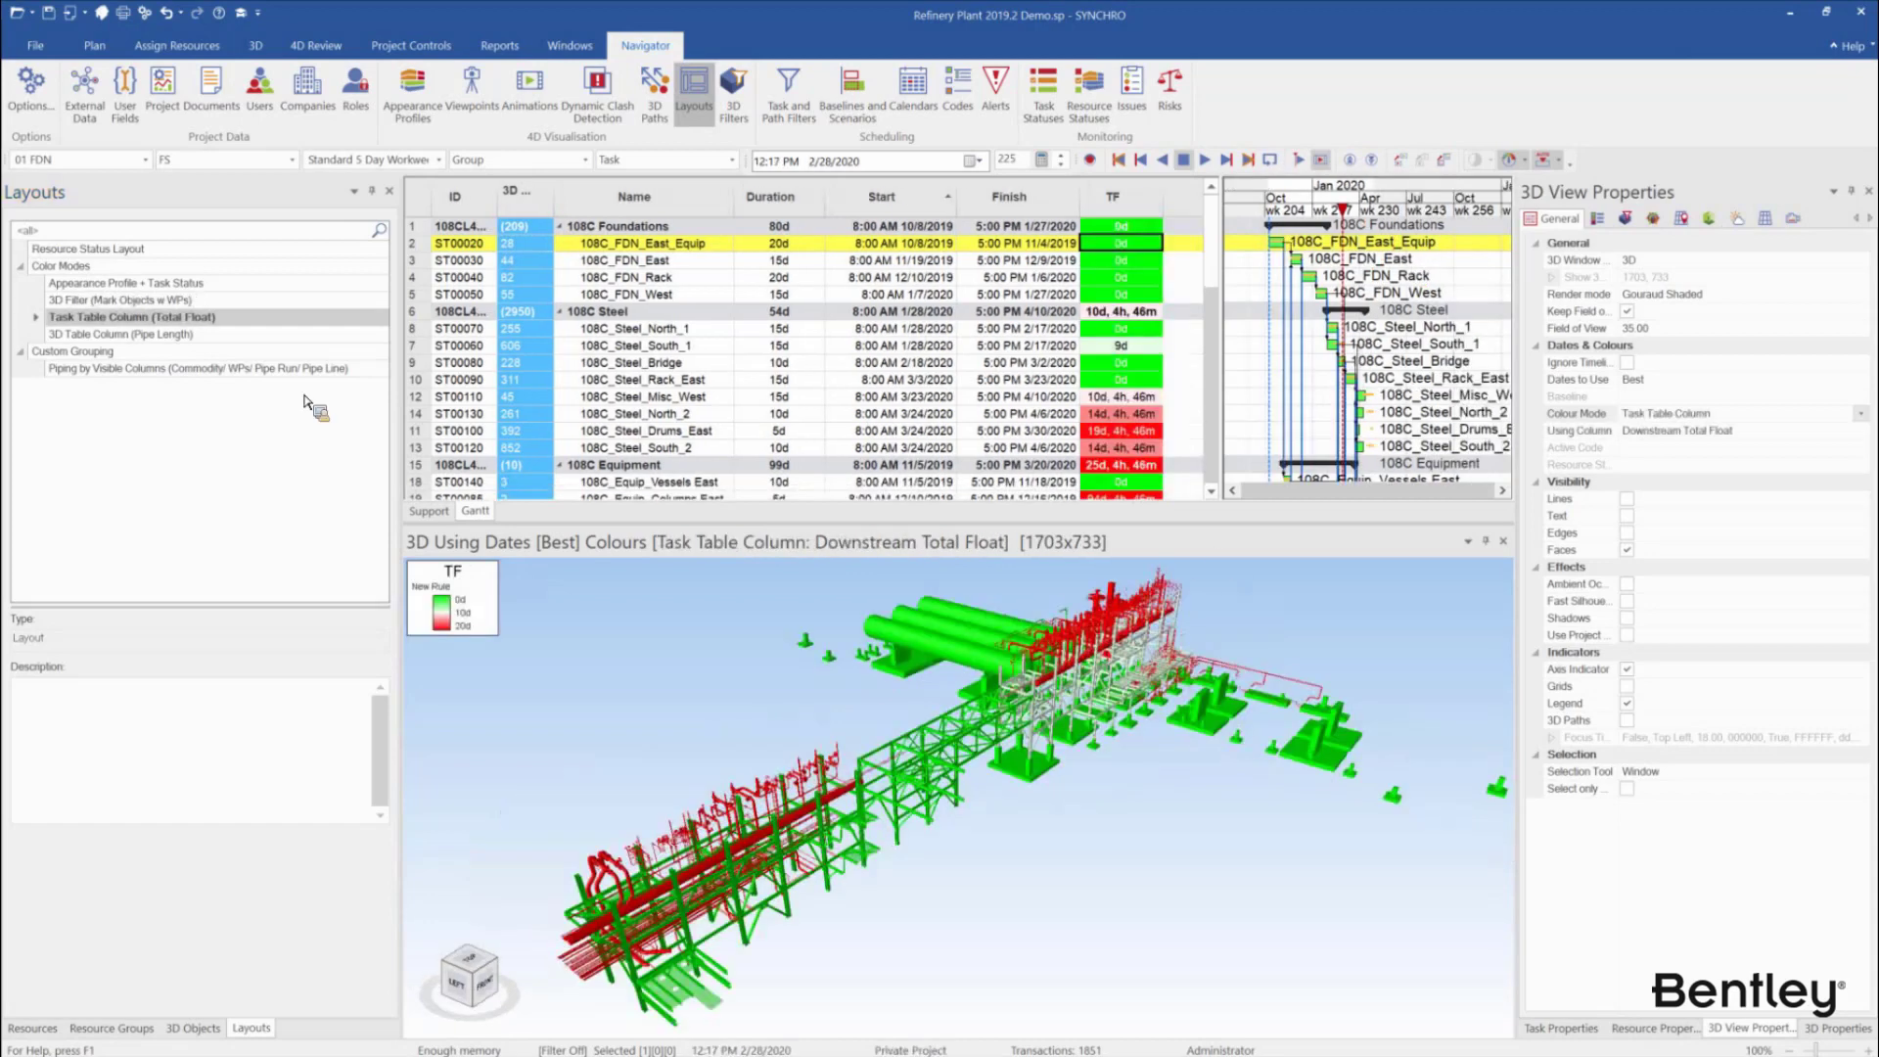
# Open the layout 3D Table Column (Pipe Length) without saving the current layout
pyautogui.rightClick(237, 337)
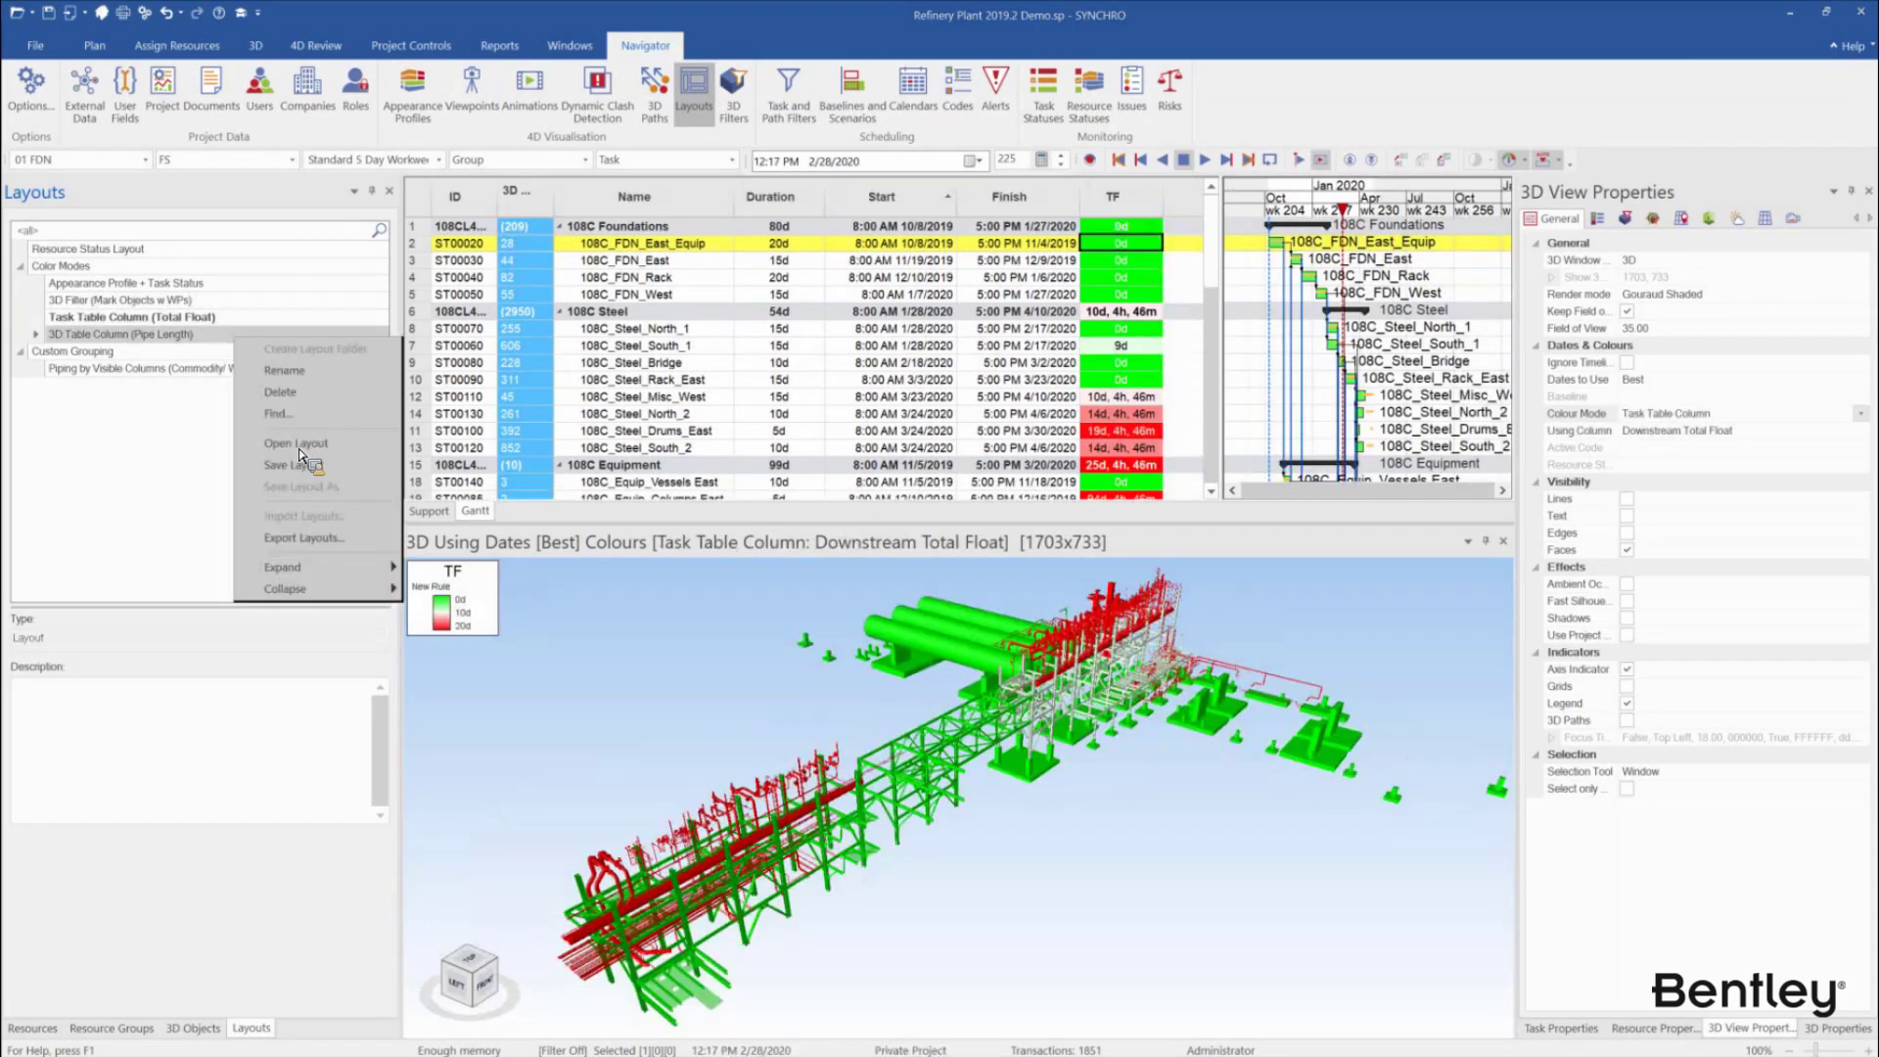
pyautogui.click(298, 446)
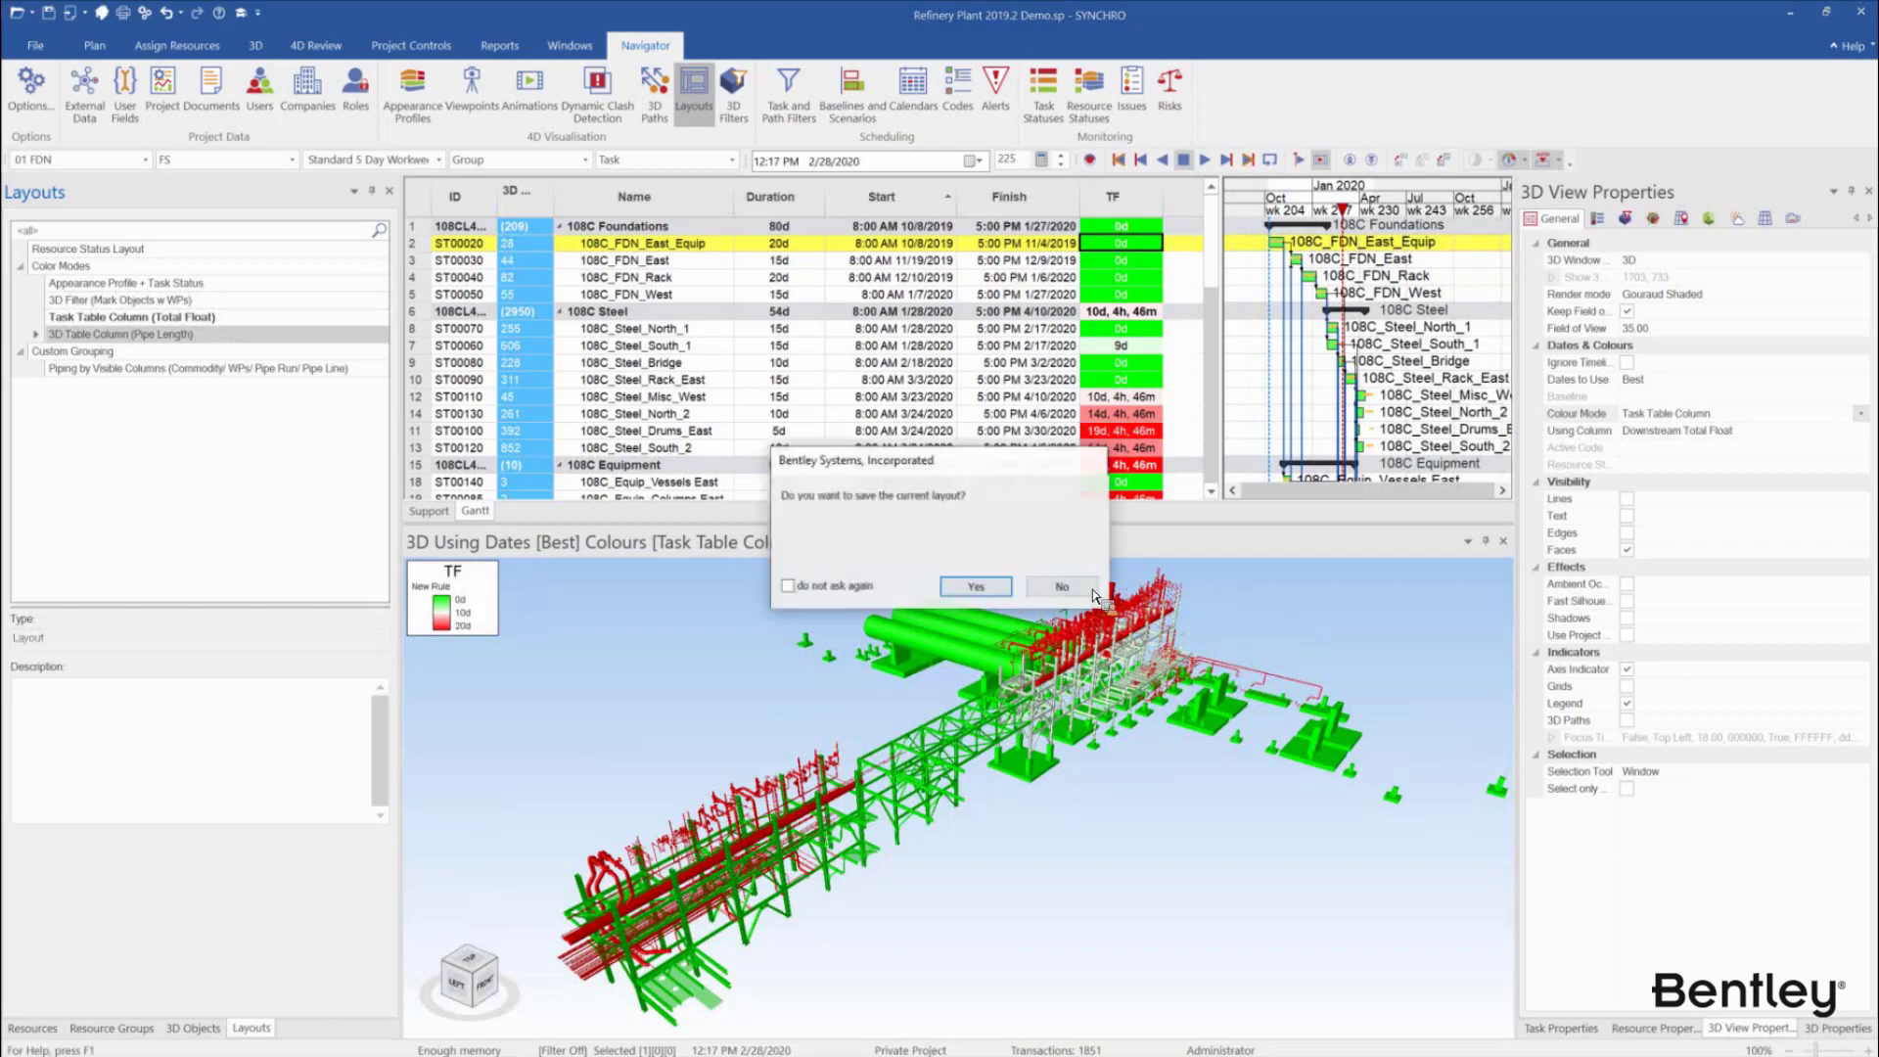
pyautogui.click(1091, 590)
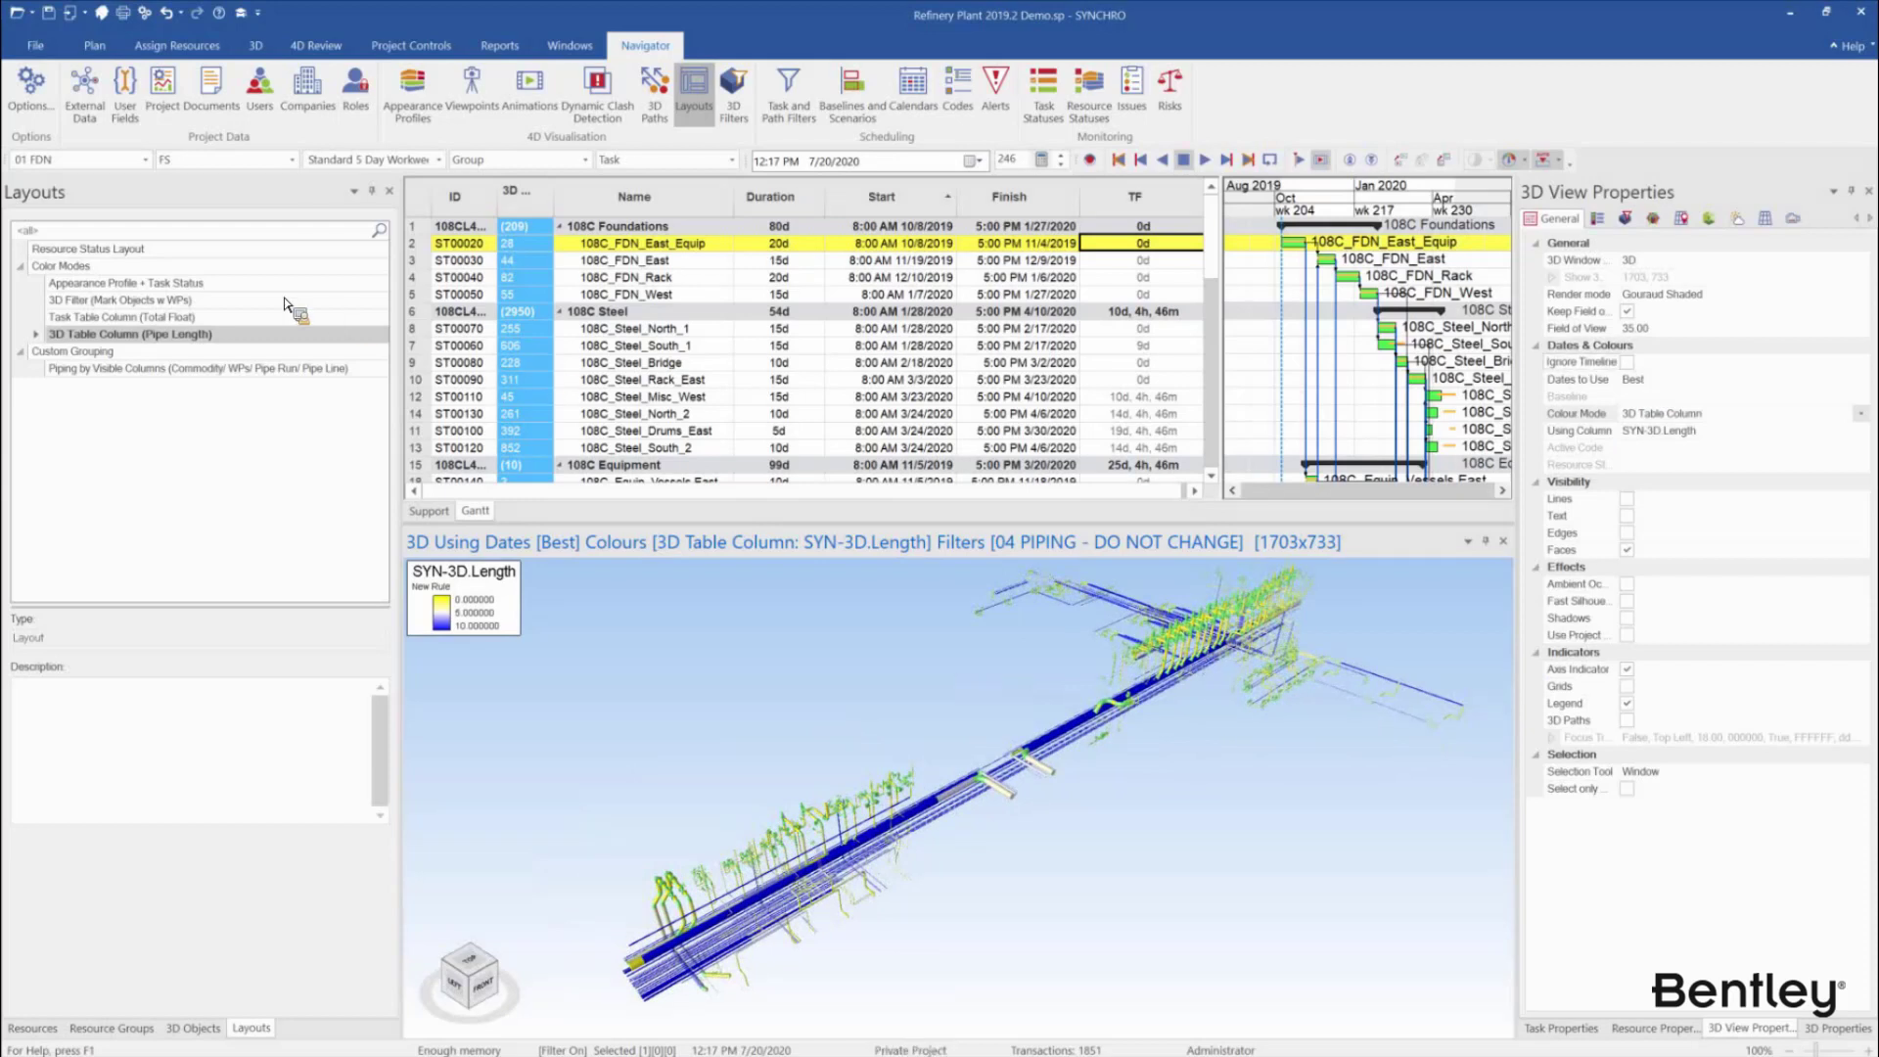
# Switch back to the layout Appearance Profile + Task Status without saving the current layout
pyautogui.click(338, 285)
pyautogui.rightClick(317, 285)
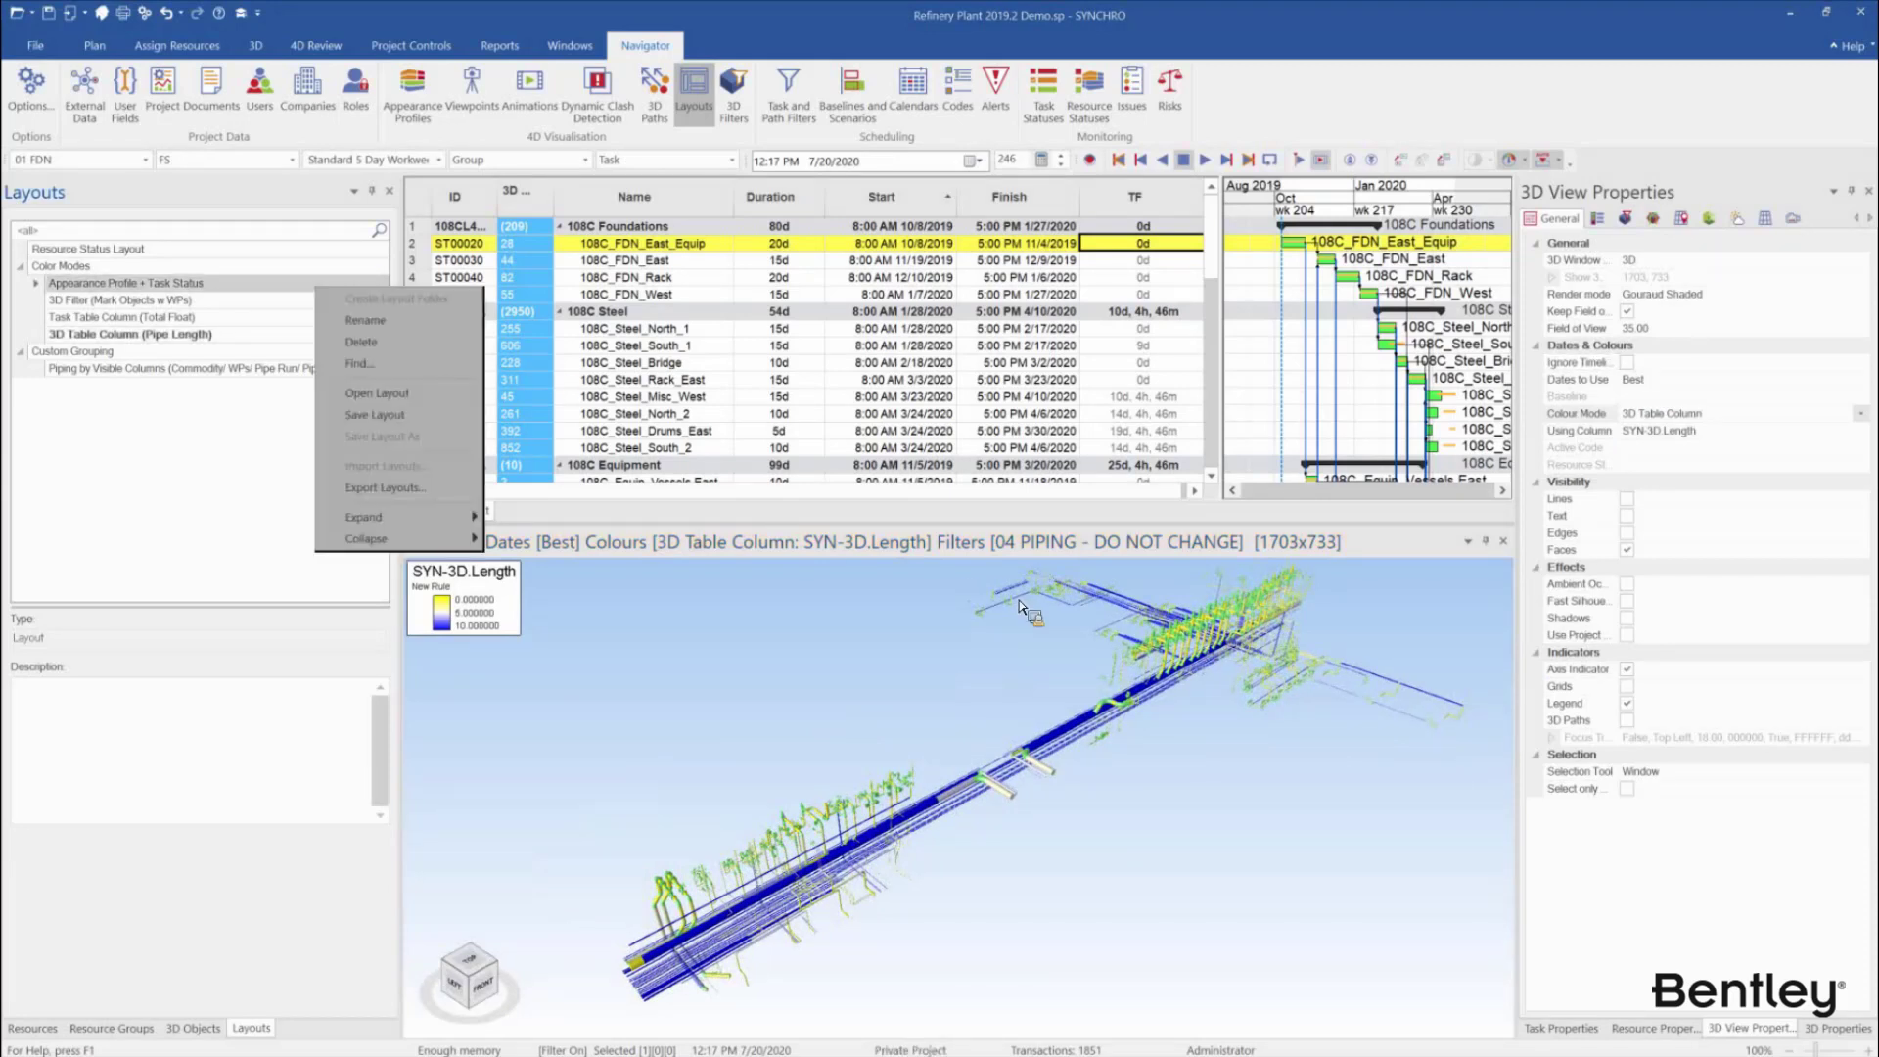
pyautogui.click(352, 394)
pyautogui.click(1062, 586)
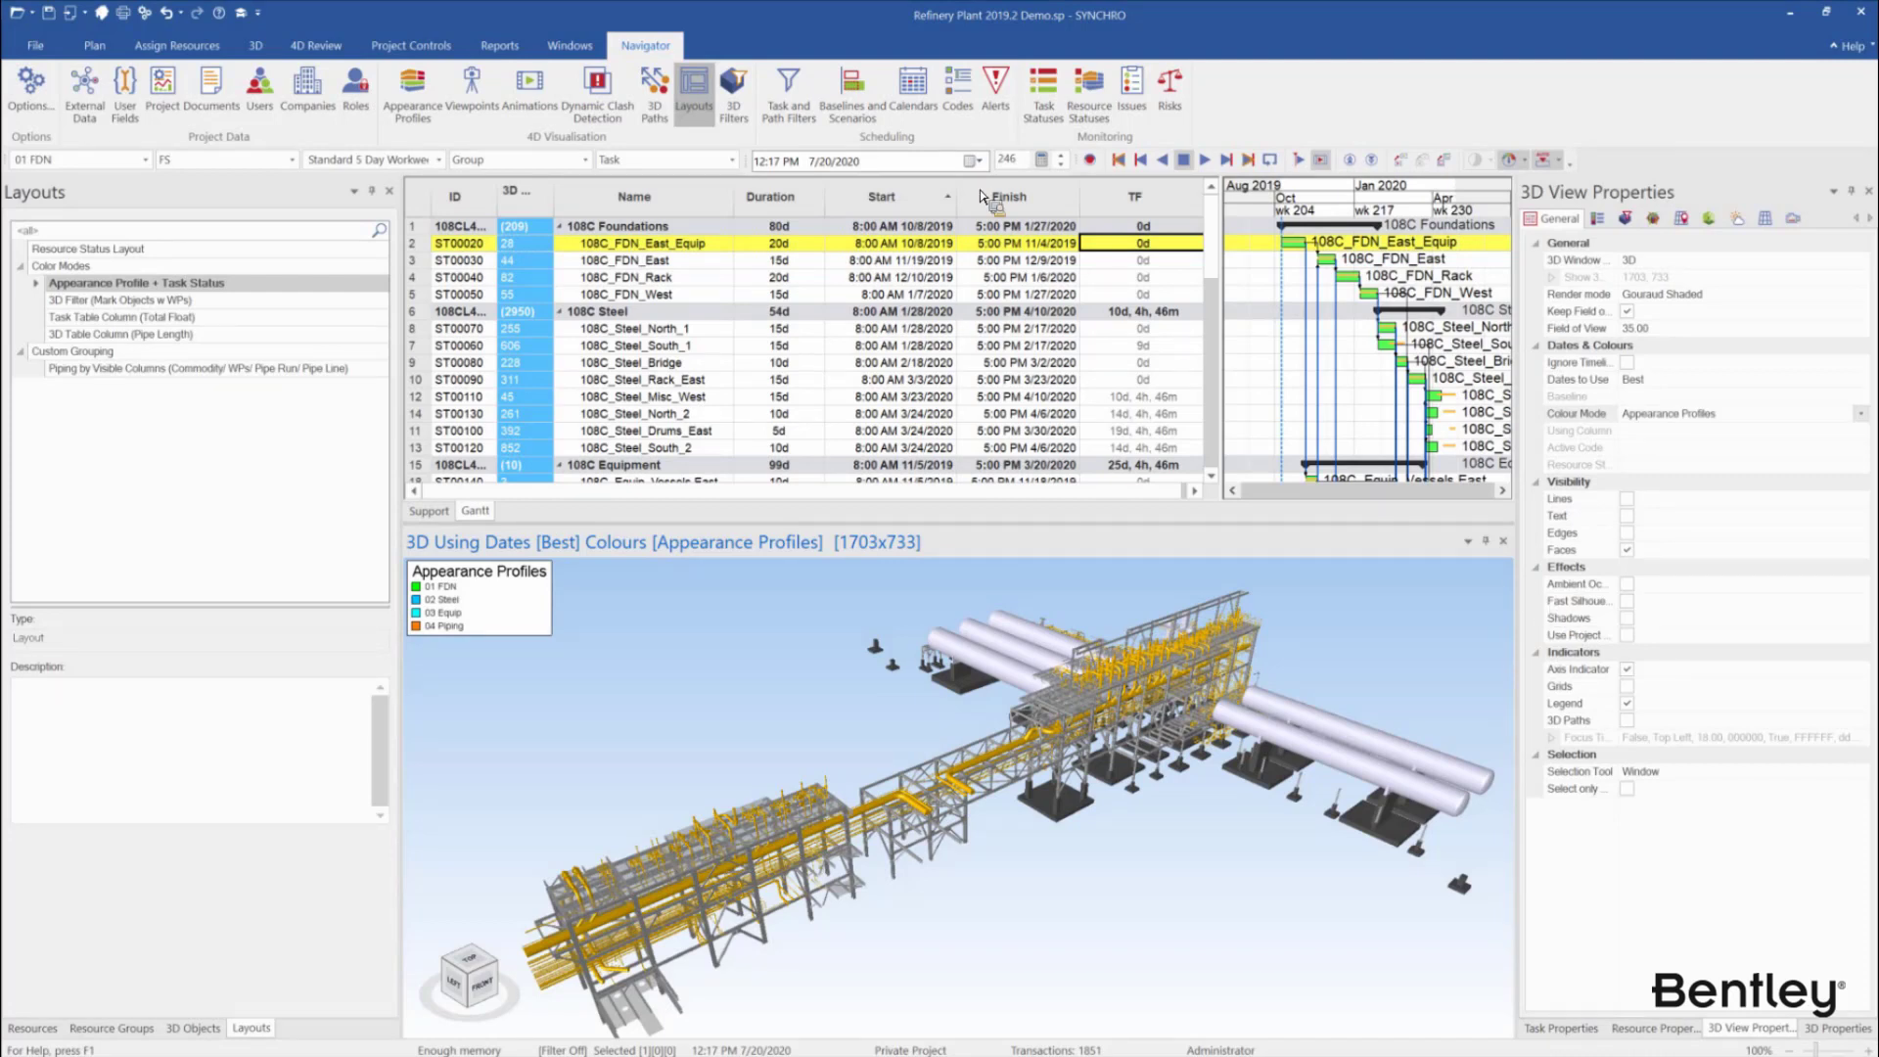
# In the Gantt Display Options, colour the task bars by the activity code CWA and apply it
pyautogui.click(94, 45)
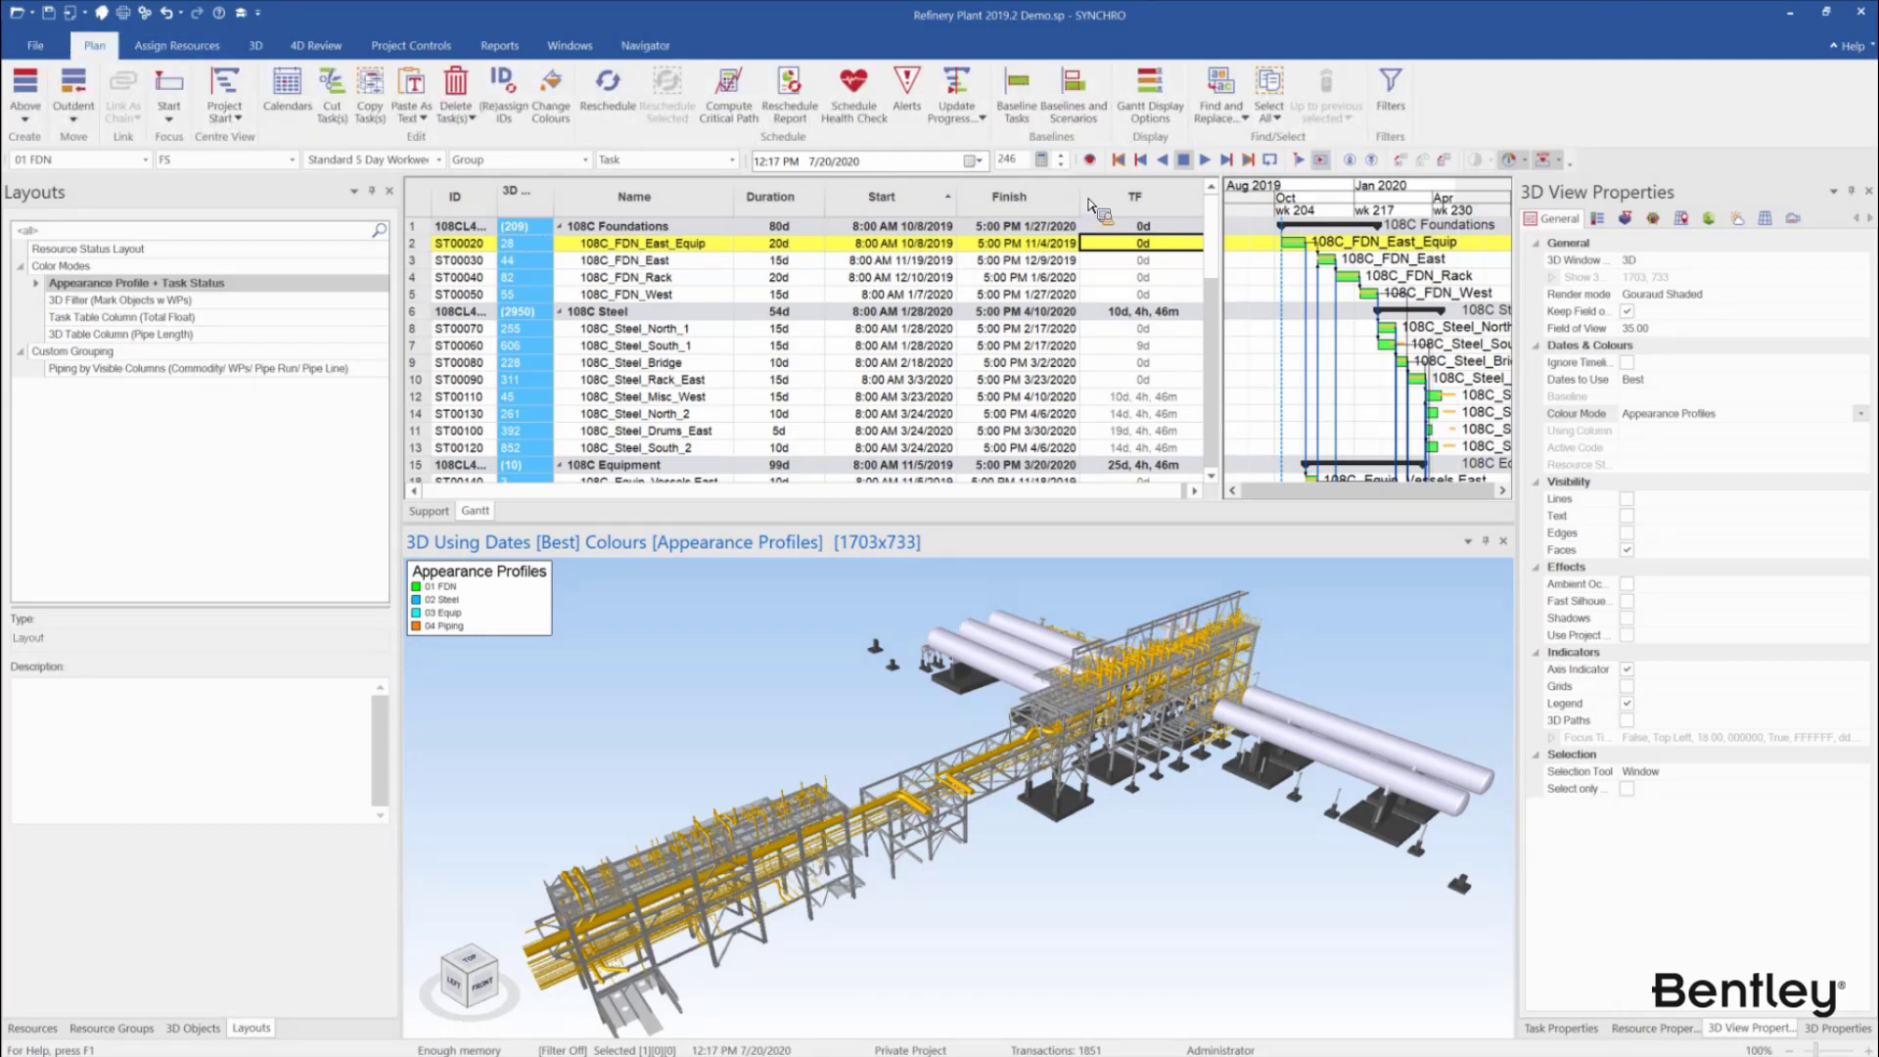
pyautogui.click(1157, 119)
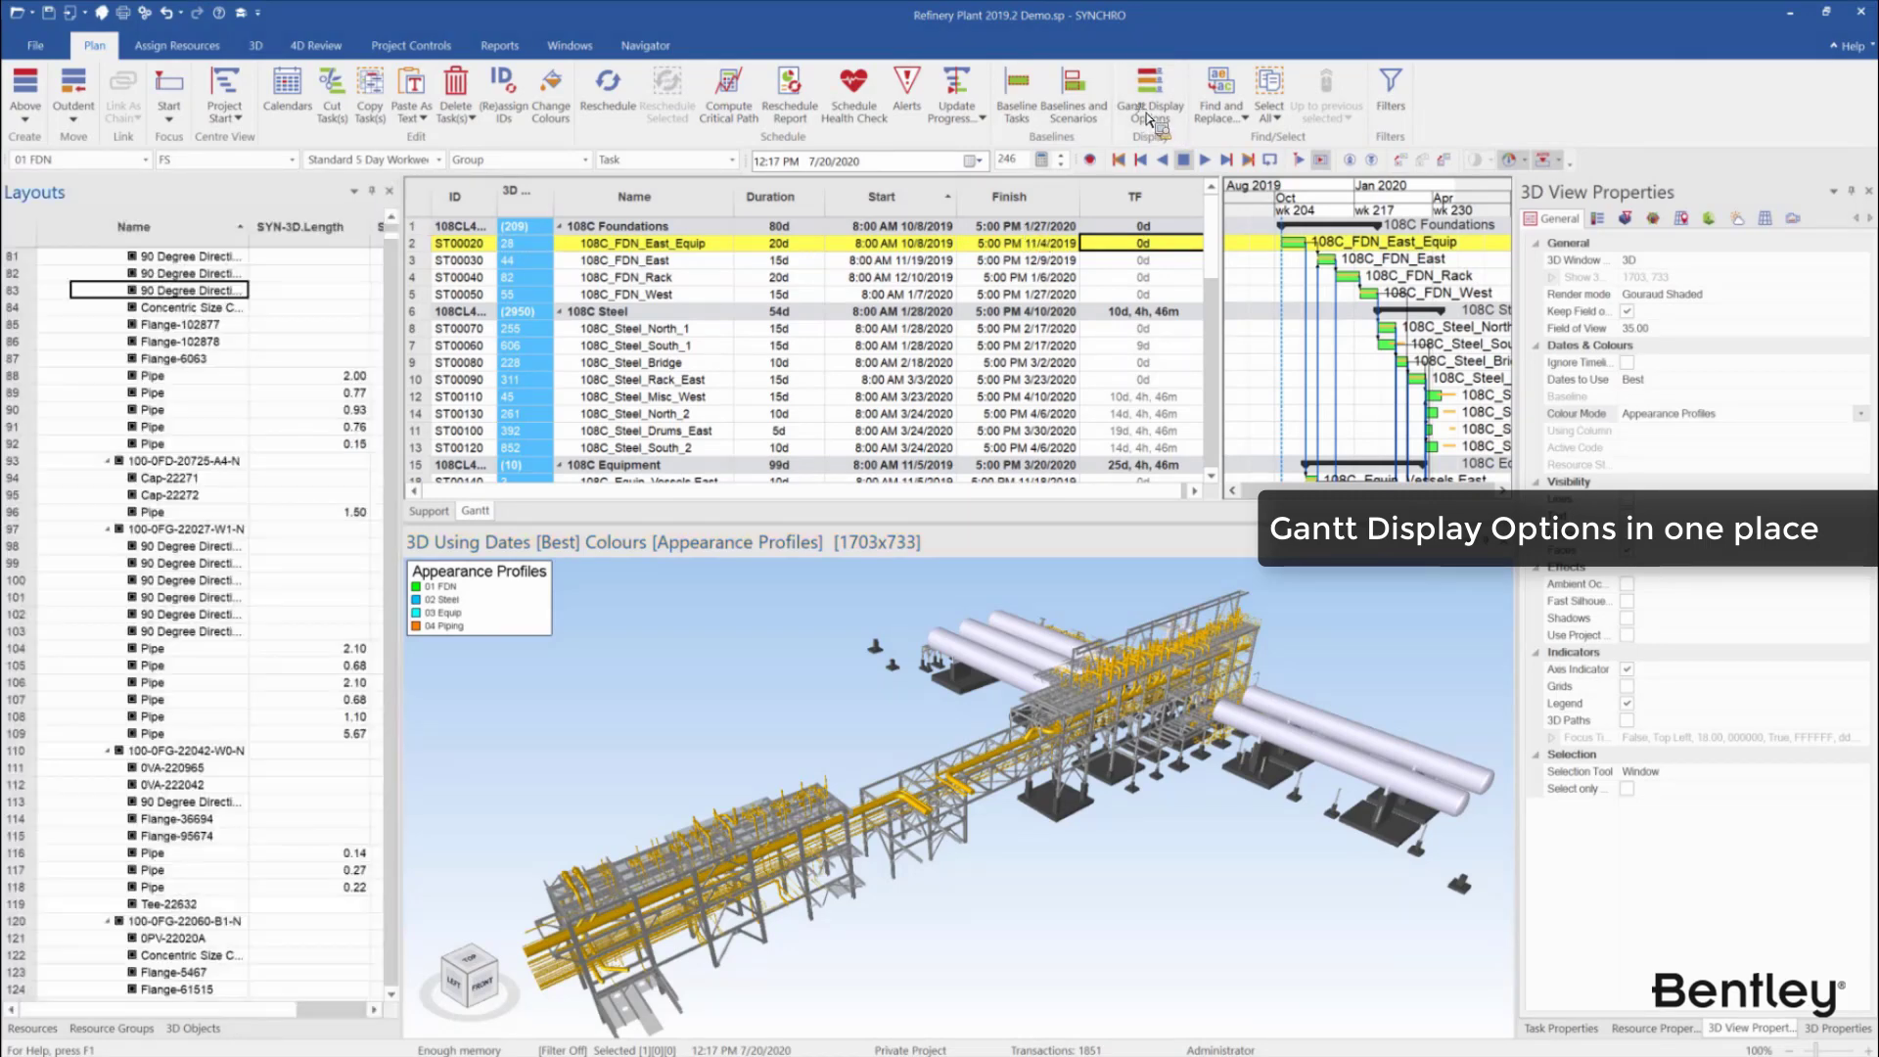
pyautogui.click(1150, 103)
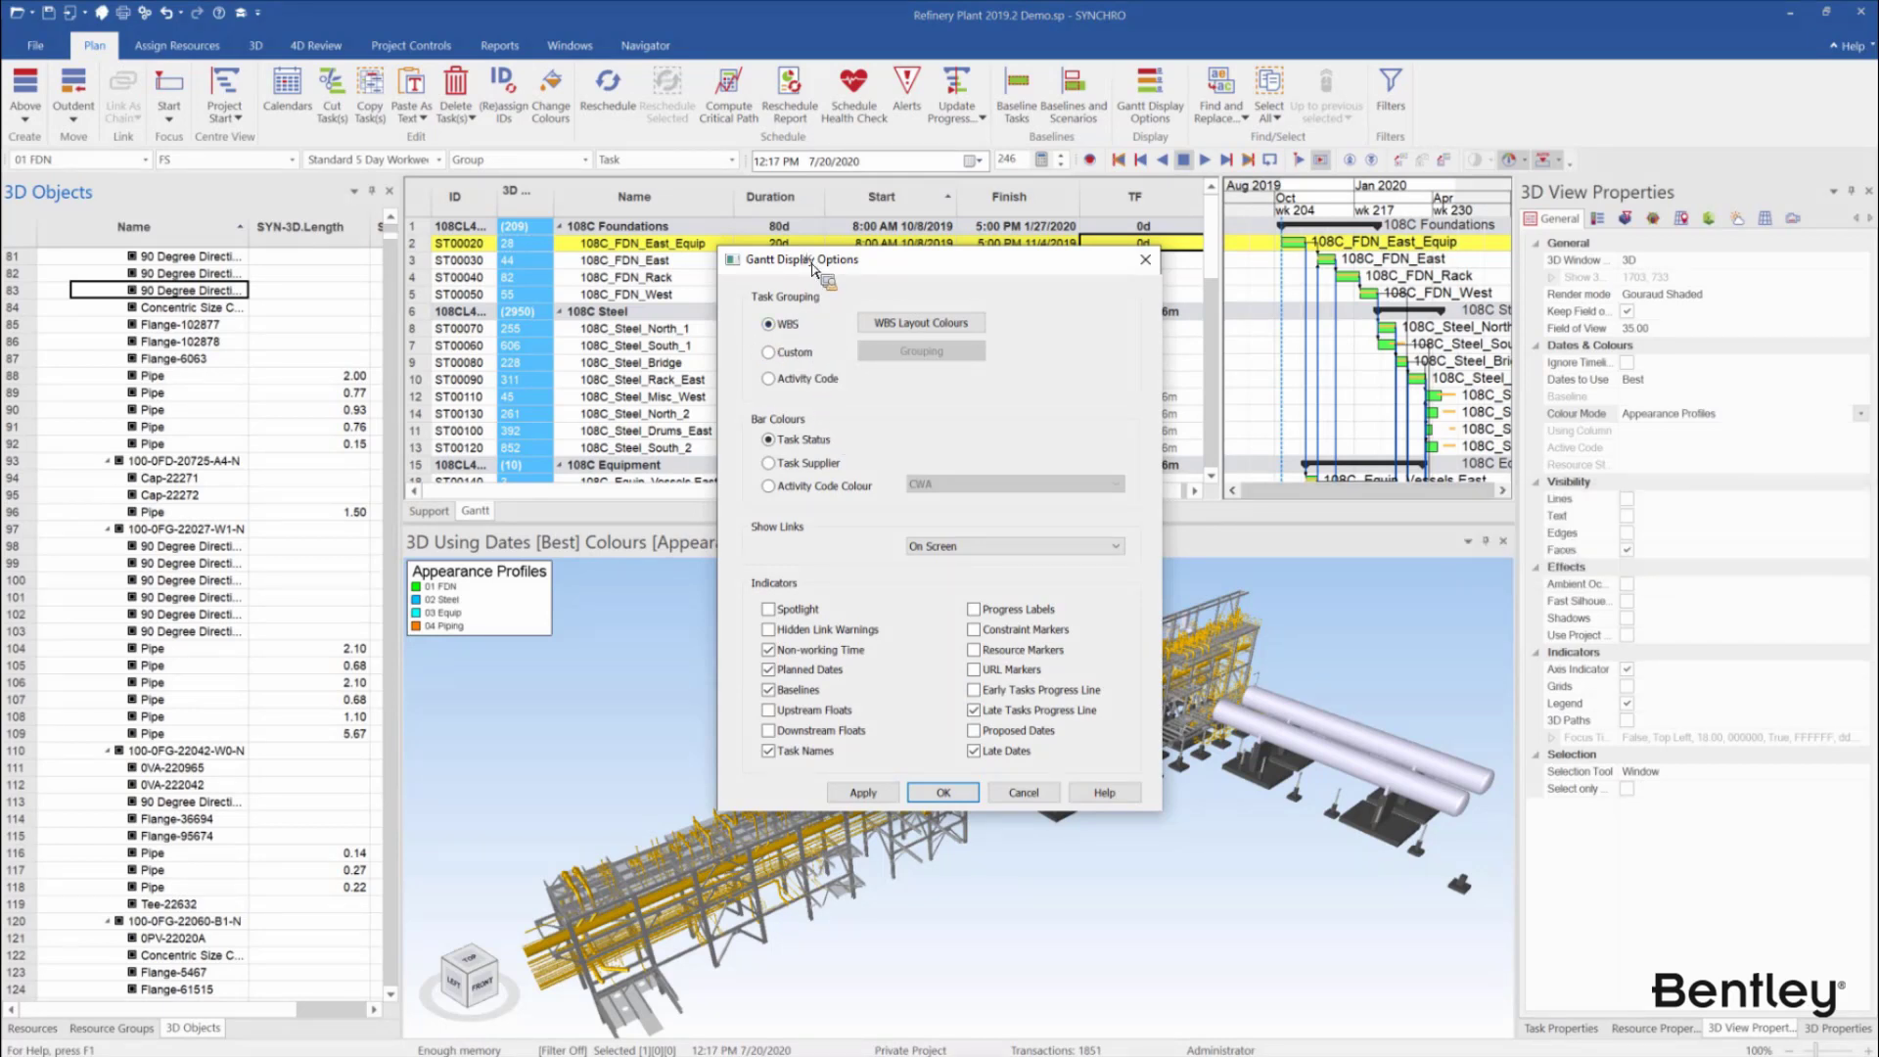
pyautogui.moveTo(789, 330); pyautogui.dragTo(756, 466)
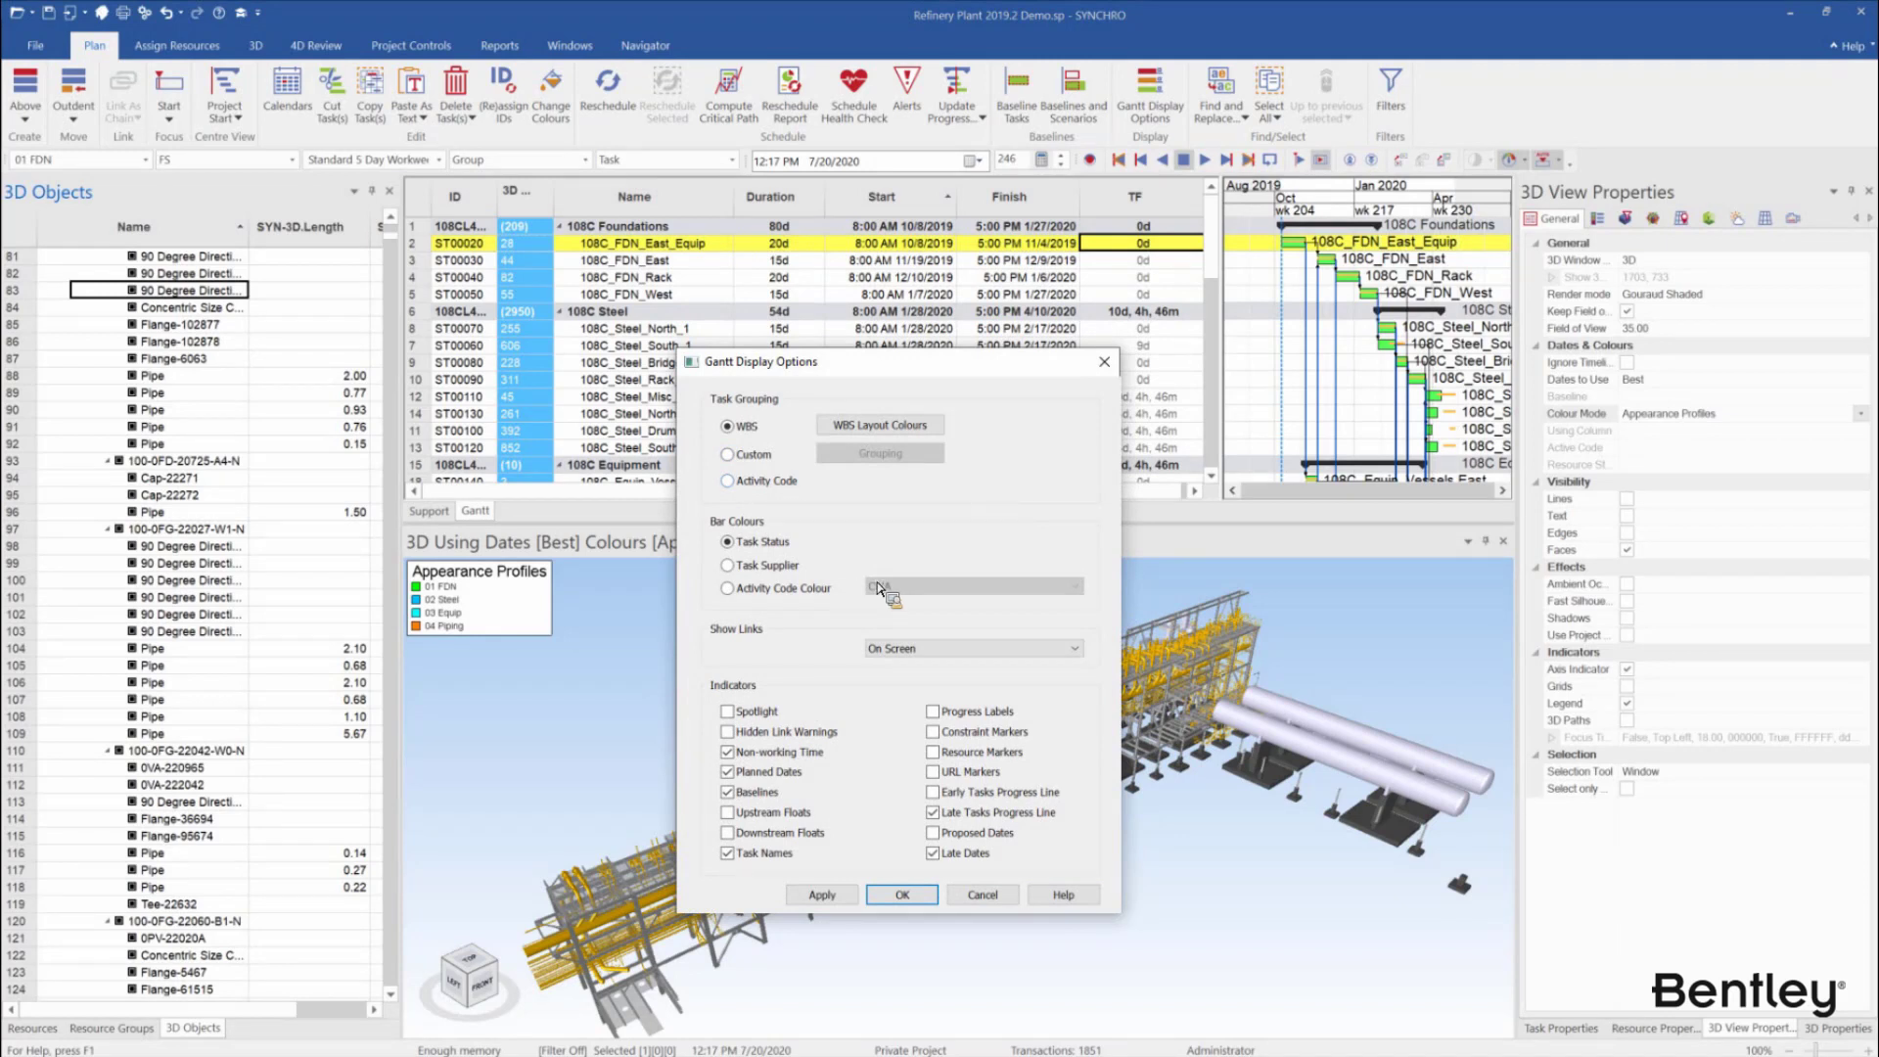
pyautogui.click(769, 590)
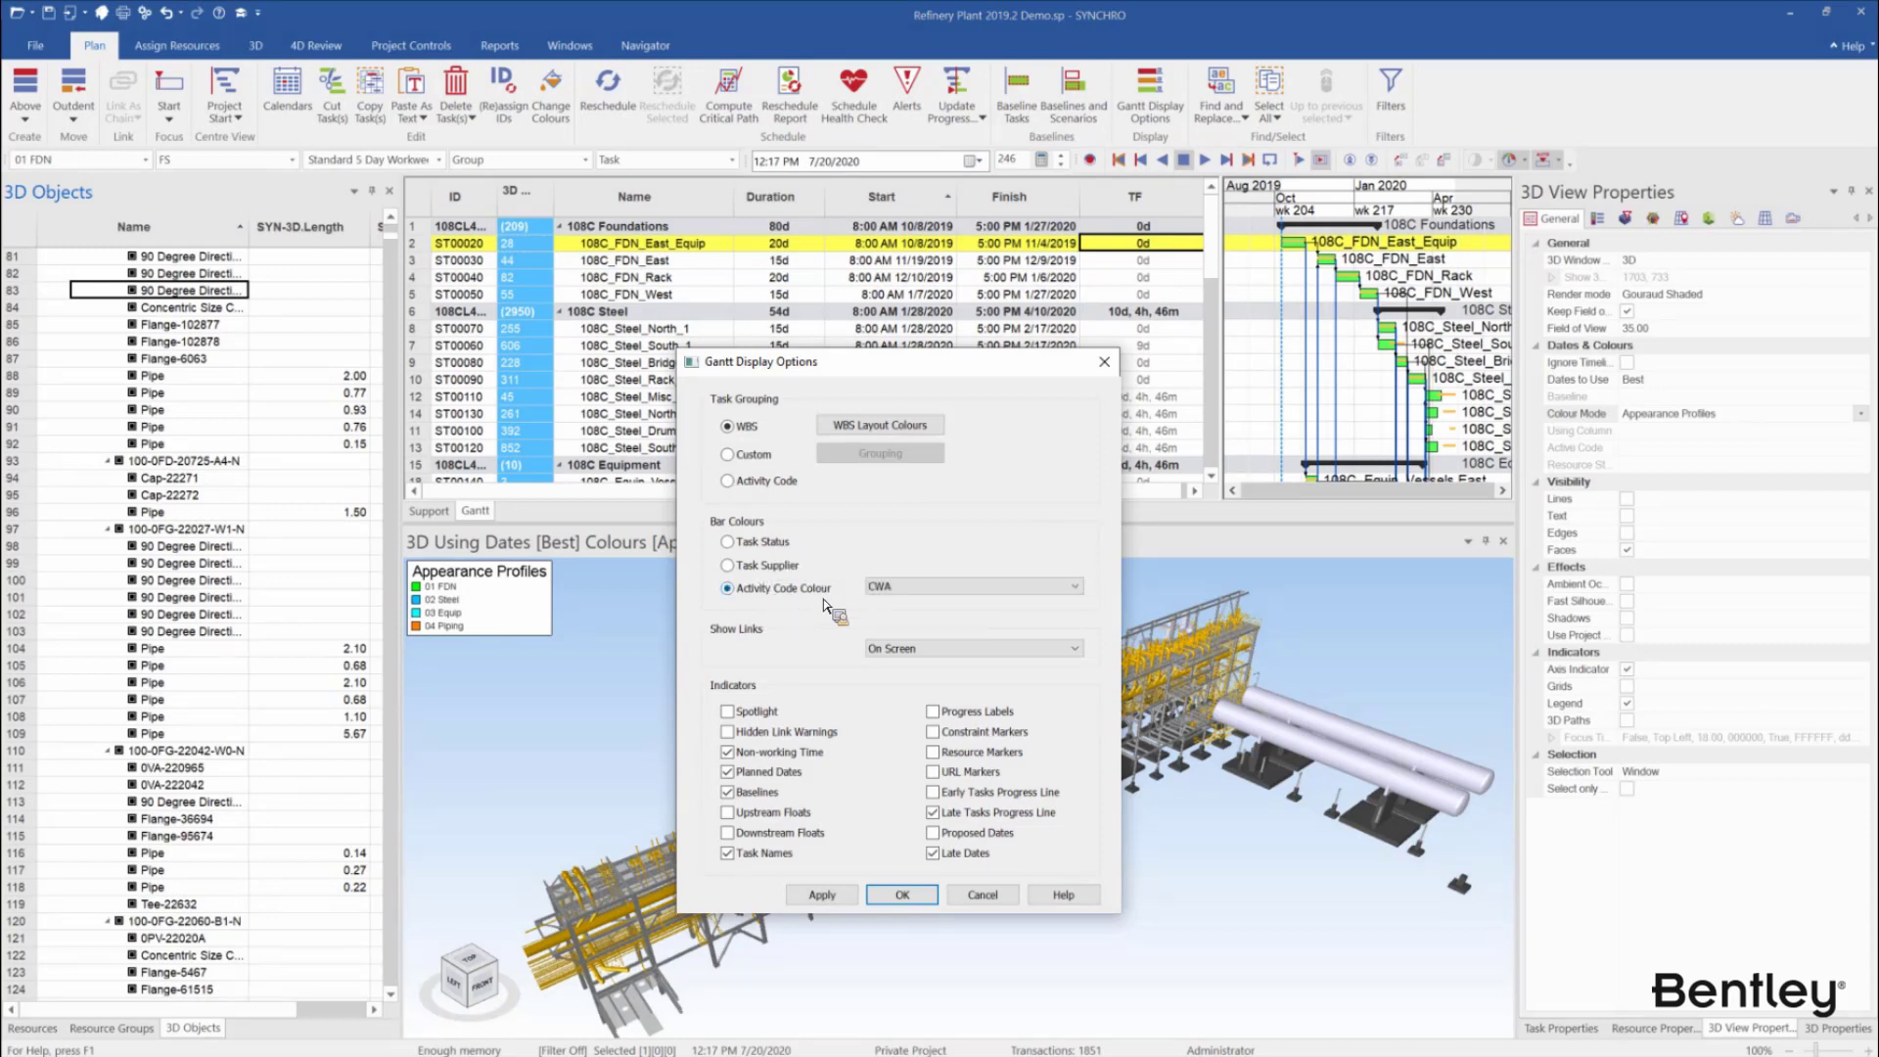
pyautogui.click(835, 902)
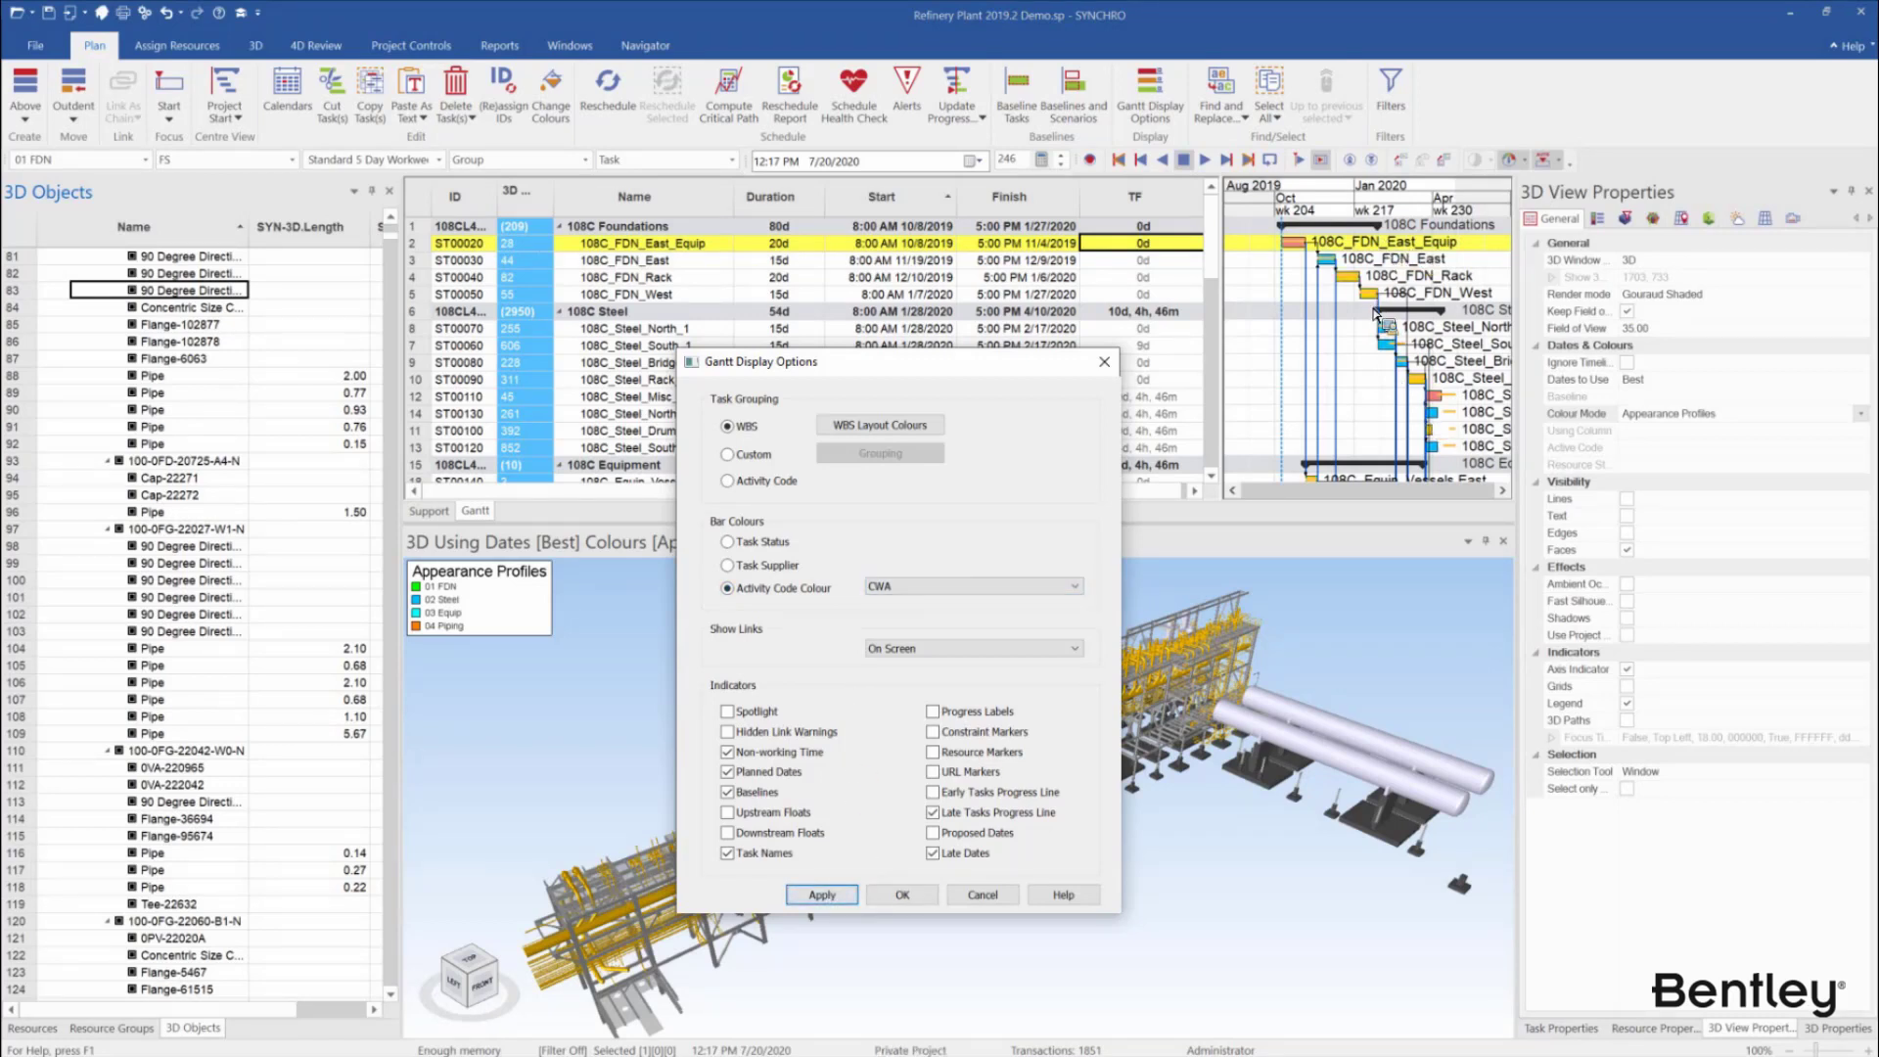
# Change the Gantt bars' activity code colour to Discipline and apply it
pyautogui.click(989, 588)
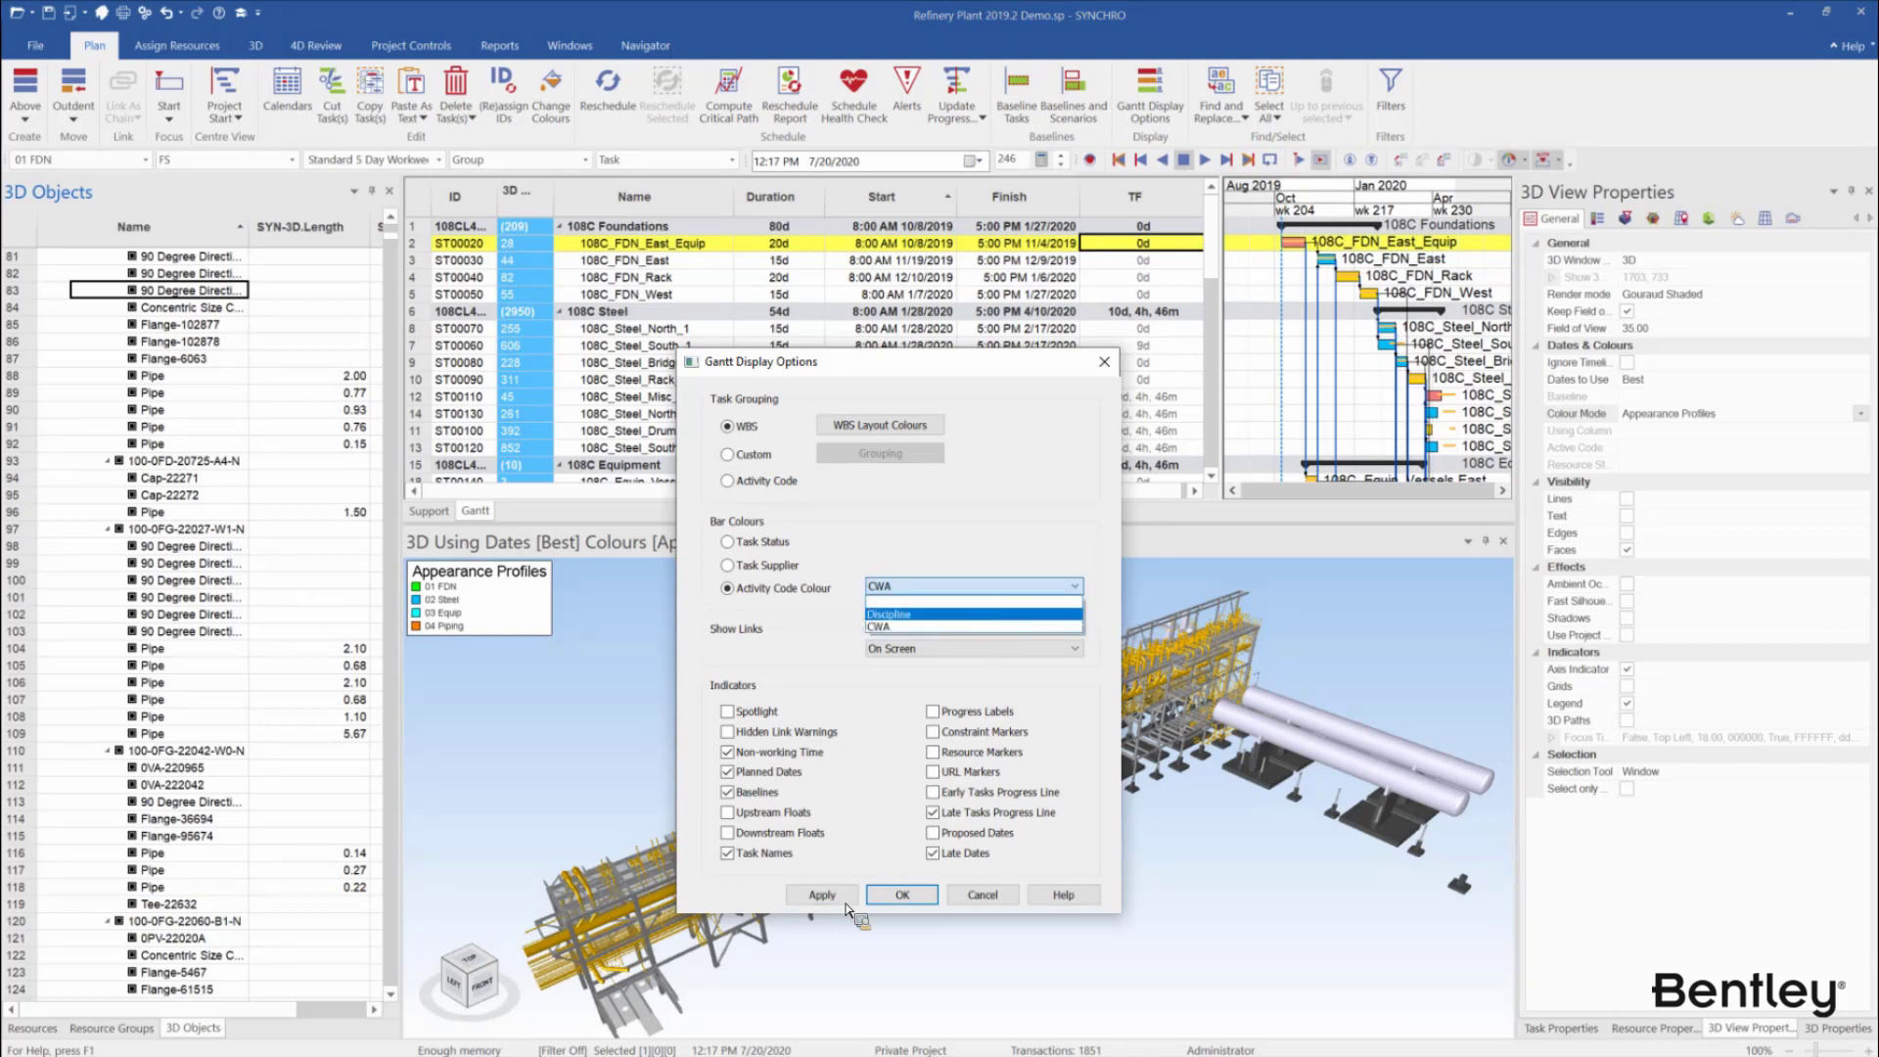
pyautogui.click(890, 615)
pyautogui.click(844, 900)
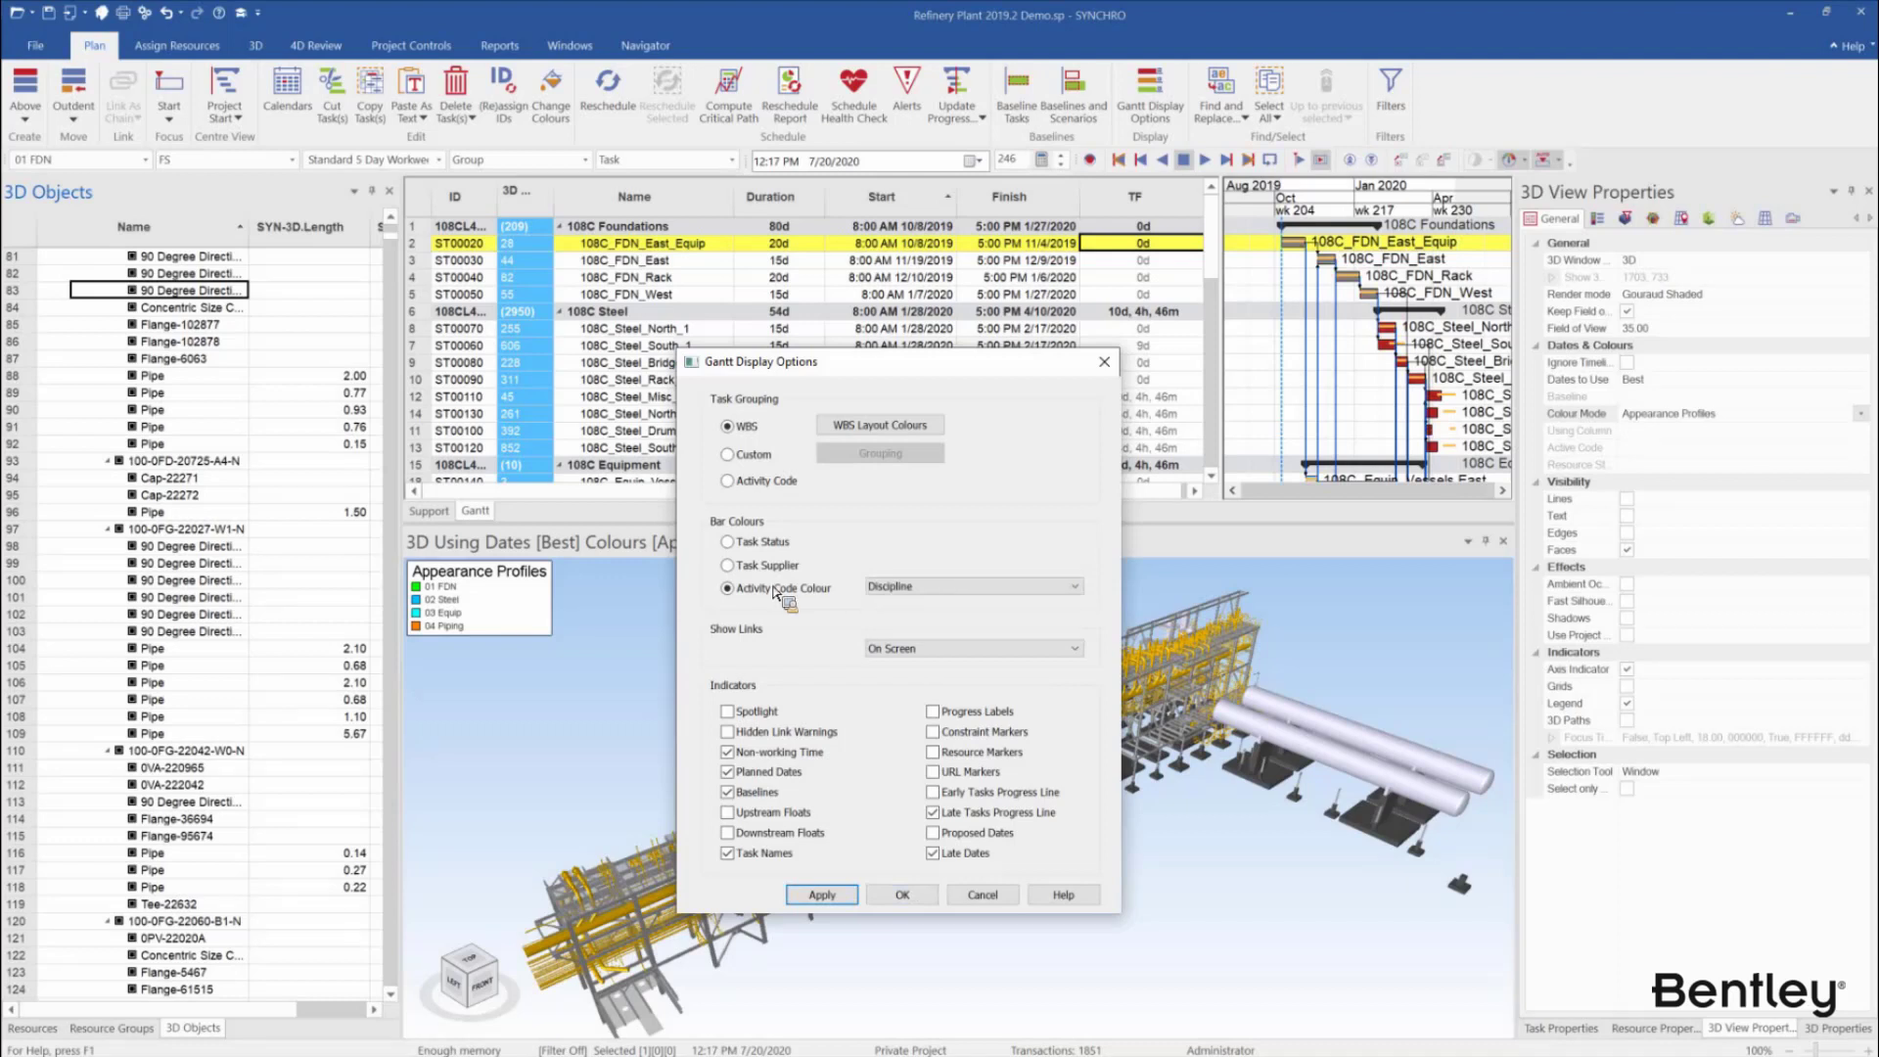
# Set the Gantt bar colours back to Task Status and limit the shown links to Selected Tasks
pyautogui.click(727, 541)
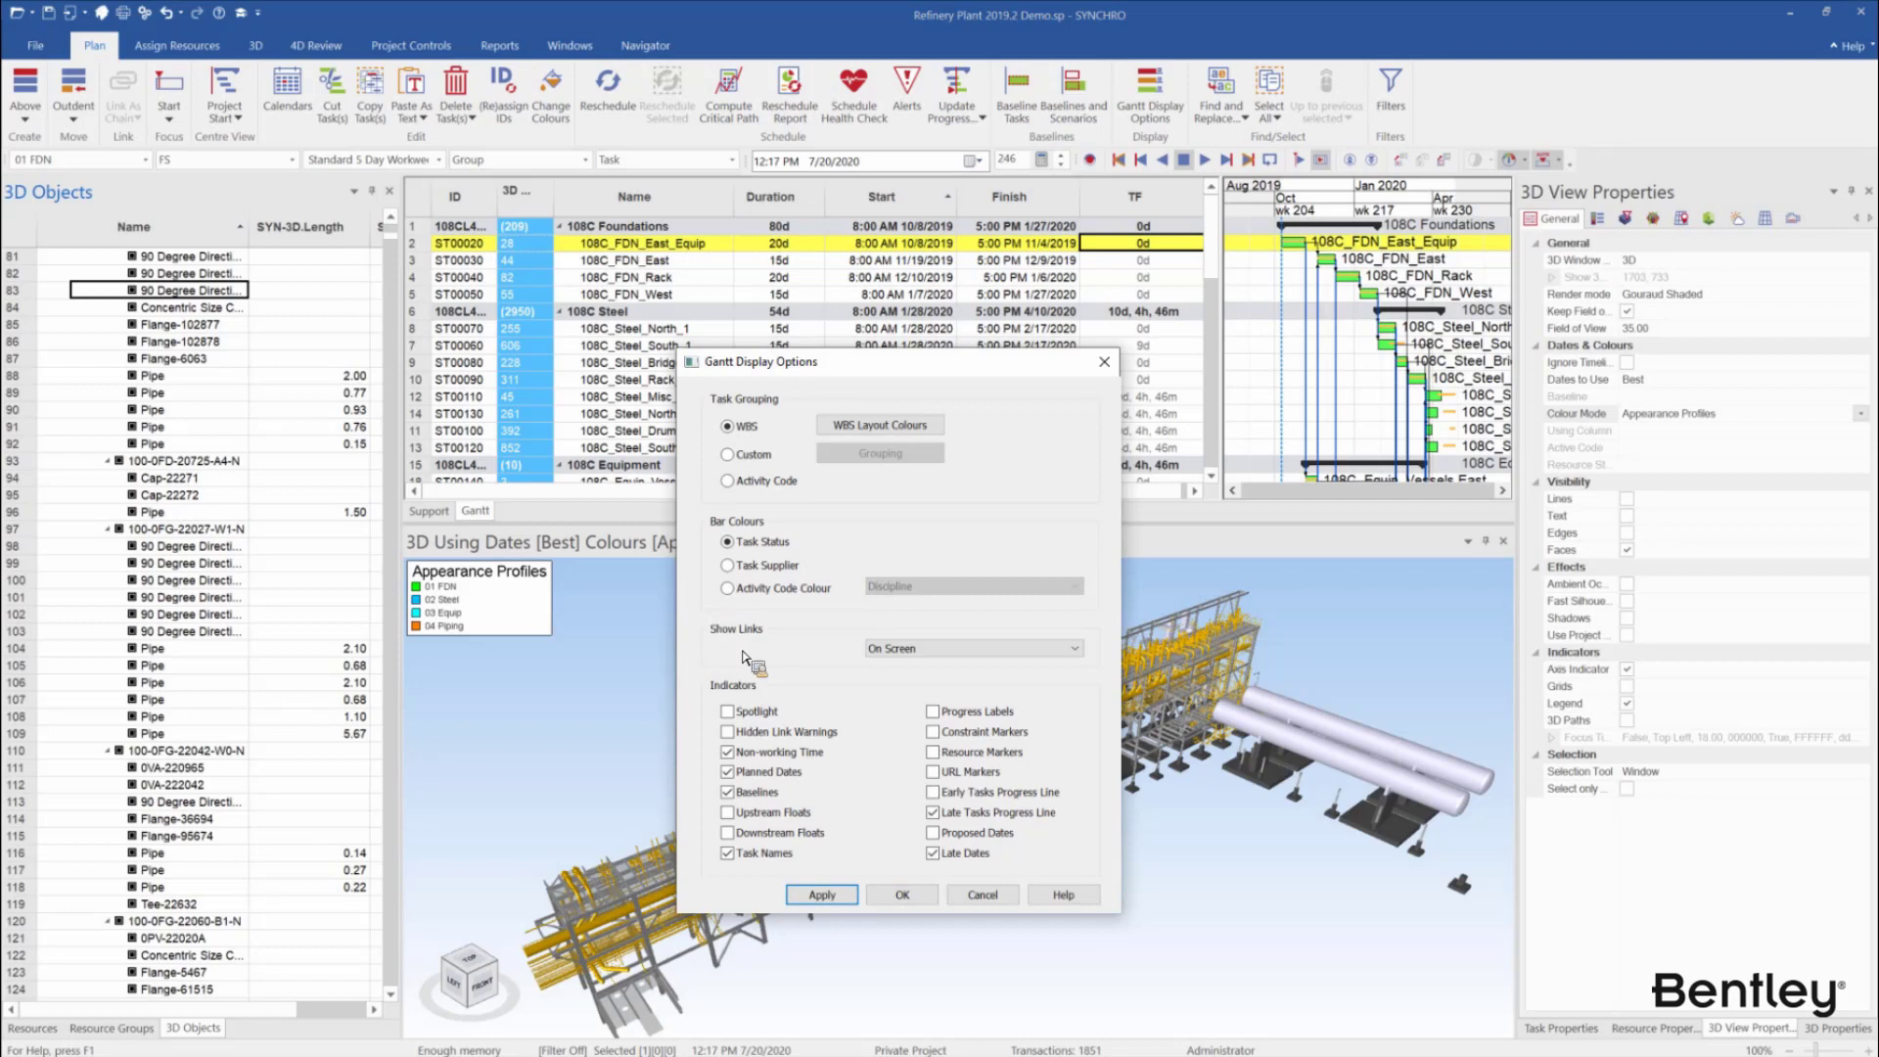
pyautogui.click(1000, 649)
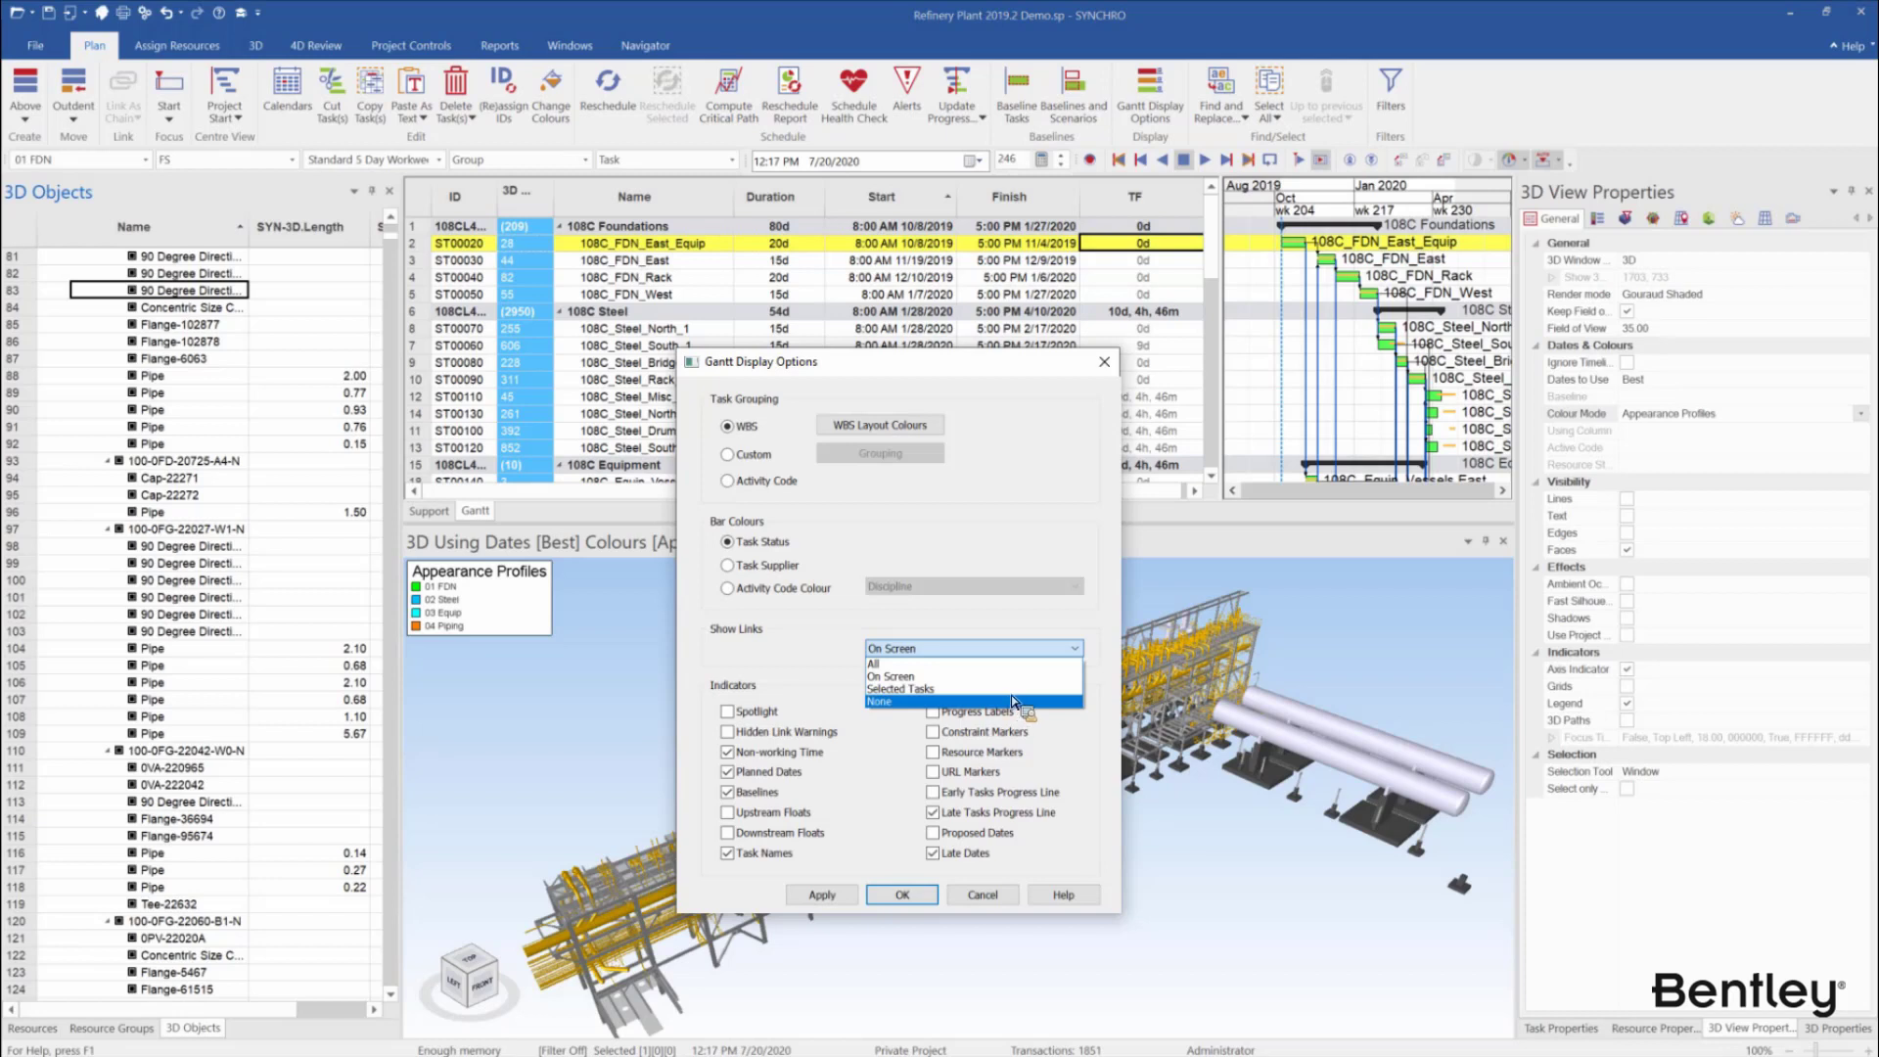
pyautogui.click(1028, 688)
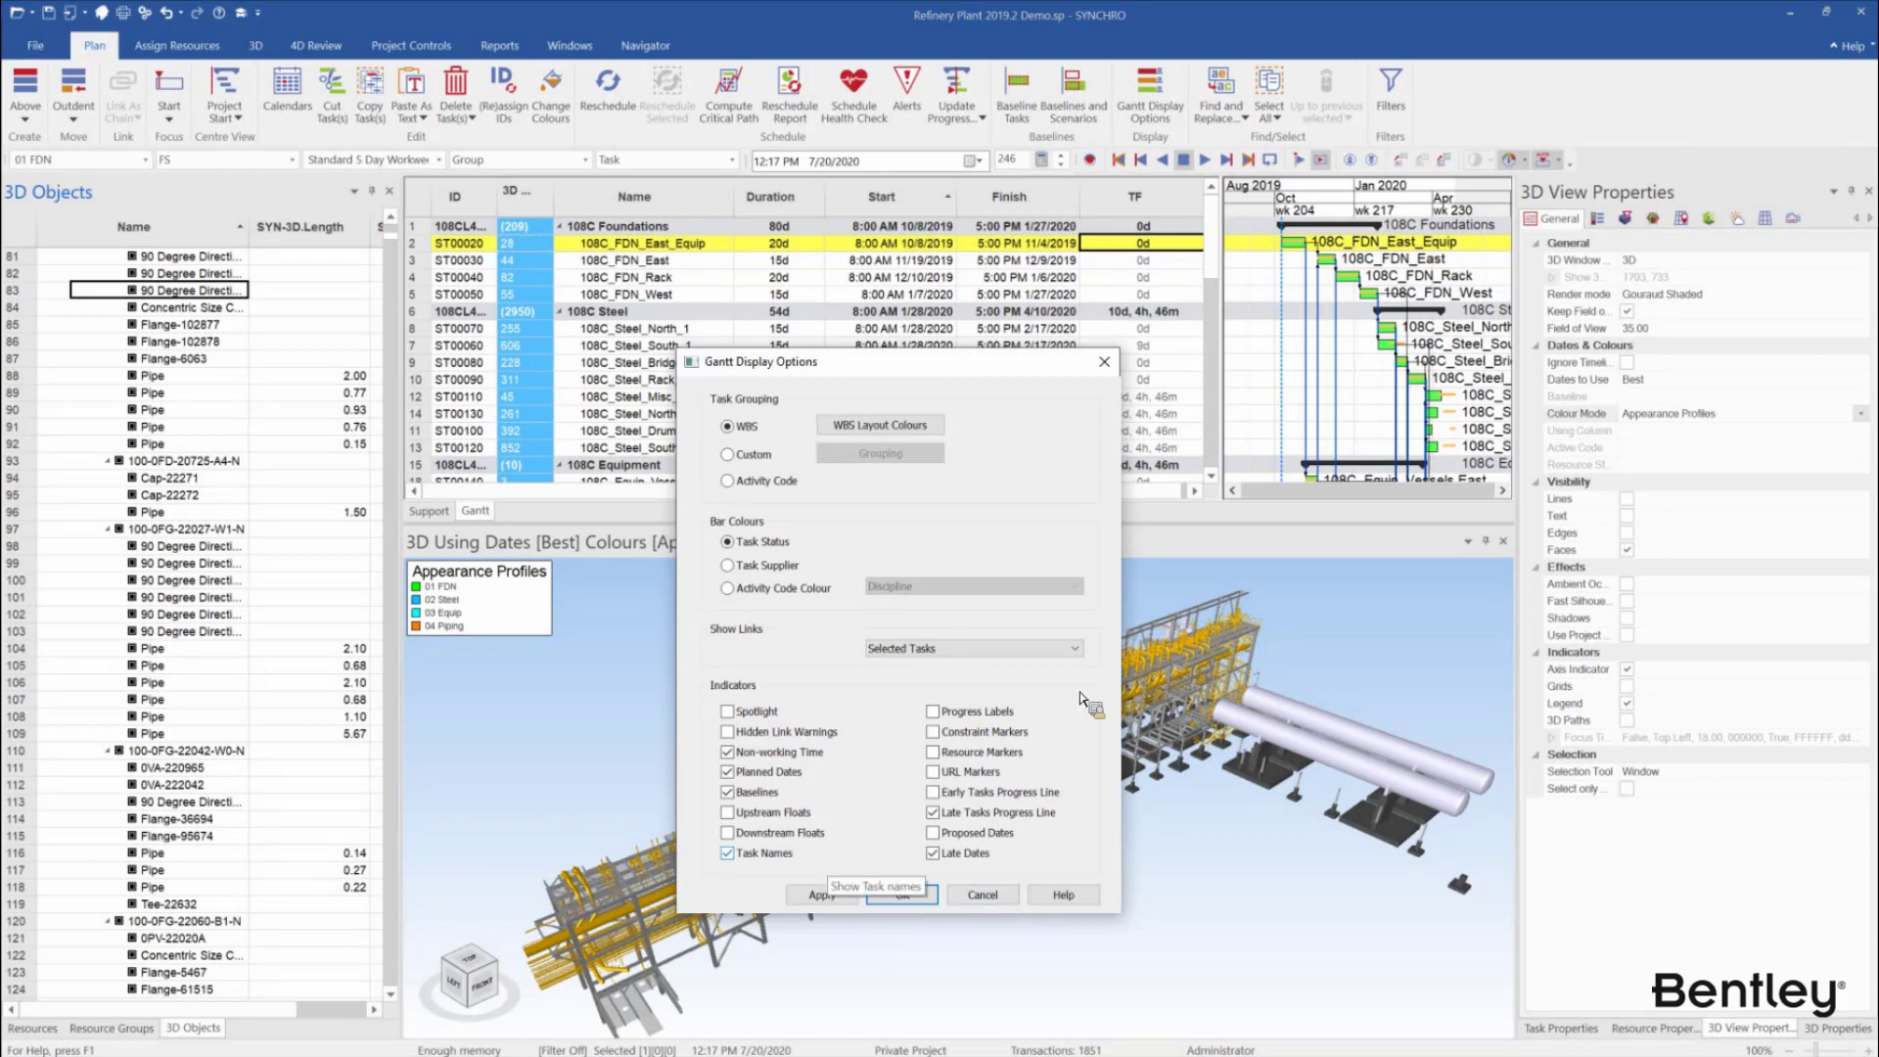
# Turn off the Late Dates indicator and apply the Gantt display options
pyautogui.moveTo(850, 367); pyautogui.dragTo(682, 244)
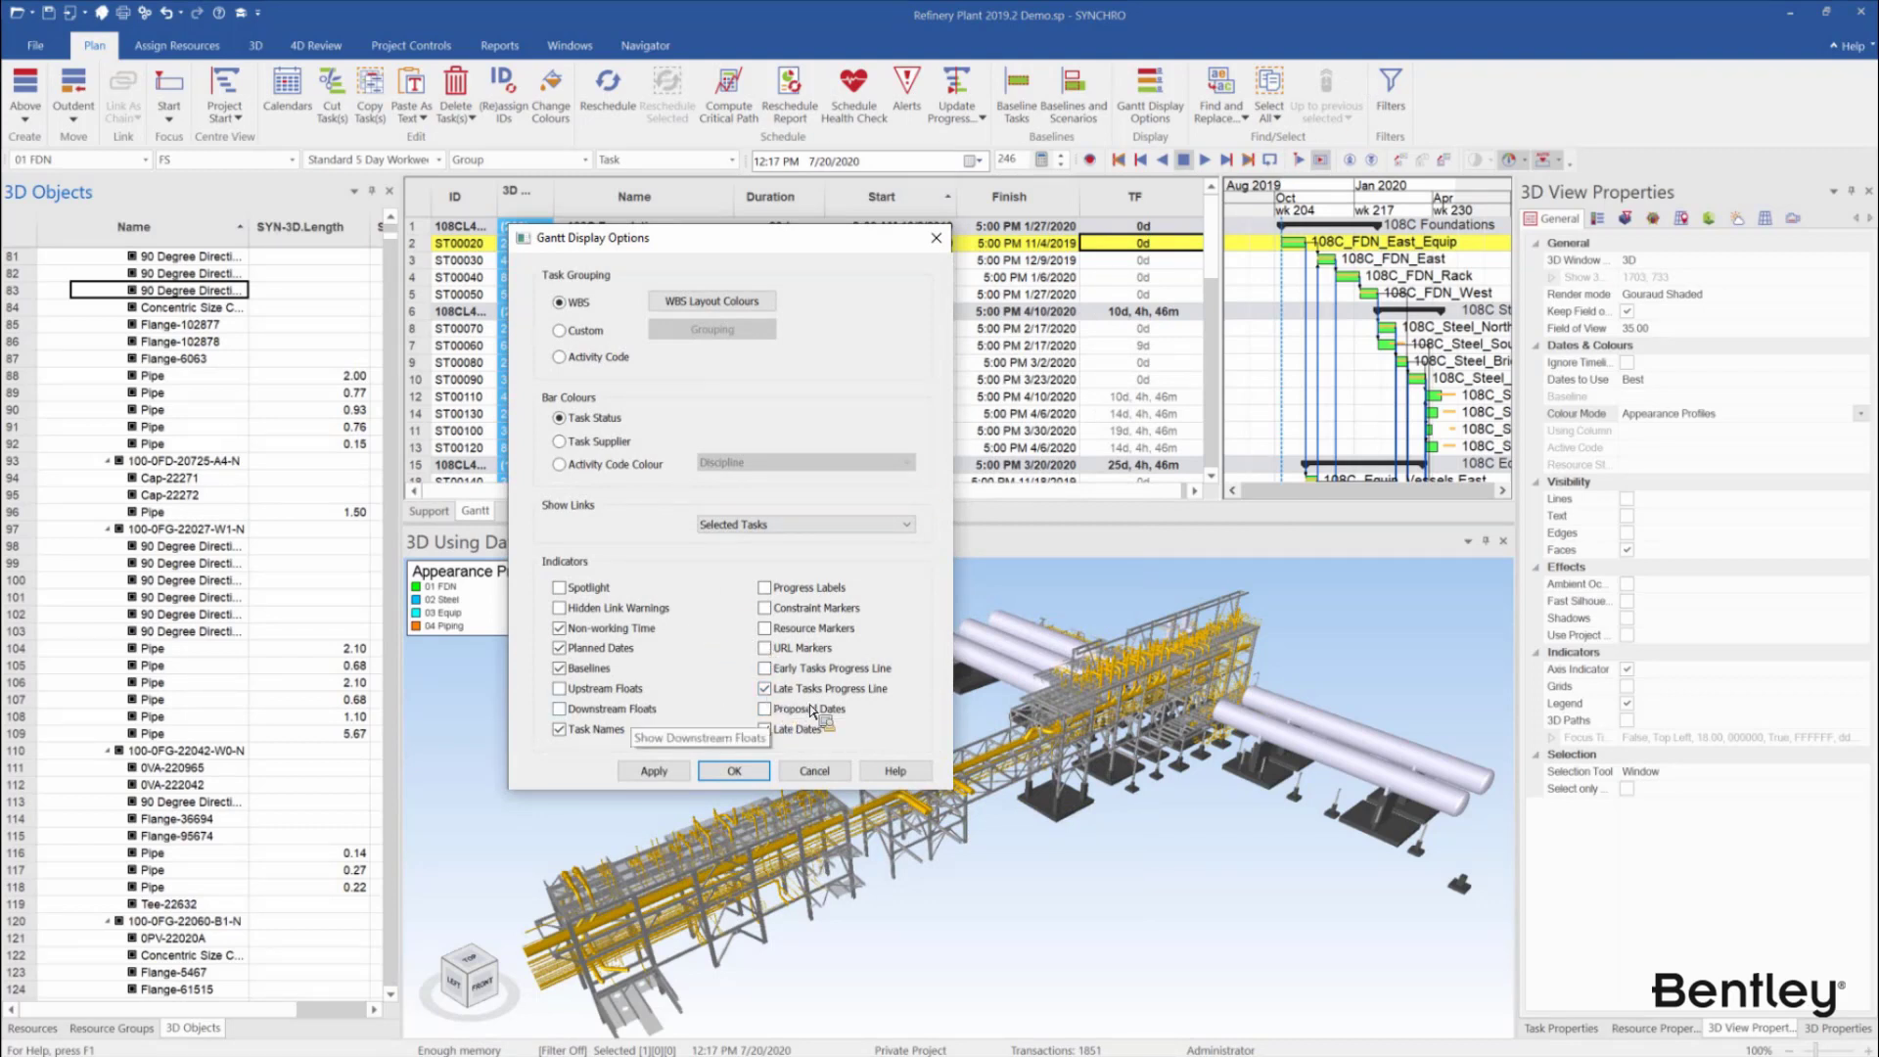
pyautogui.click(806, 734)
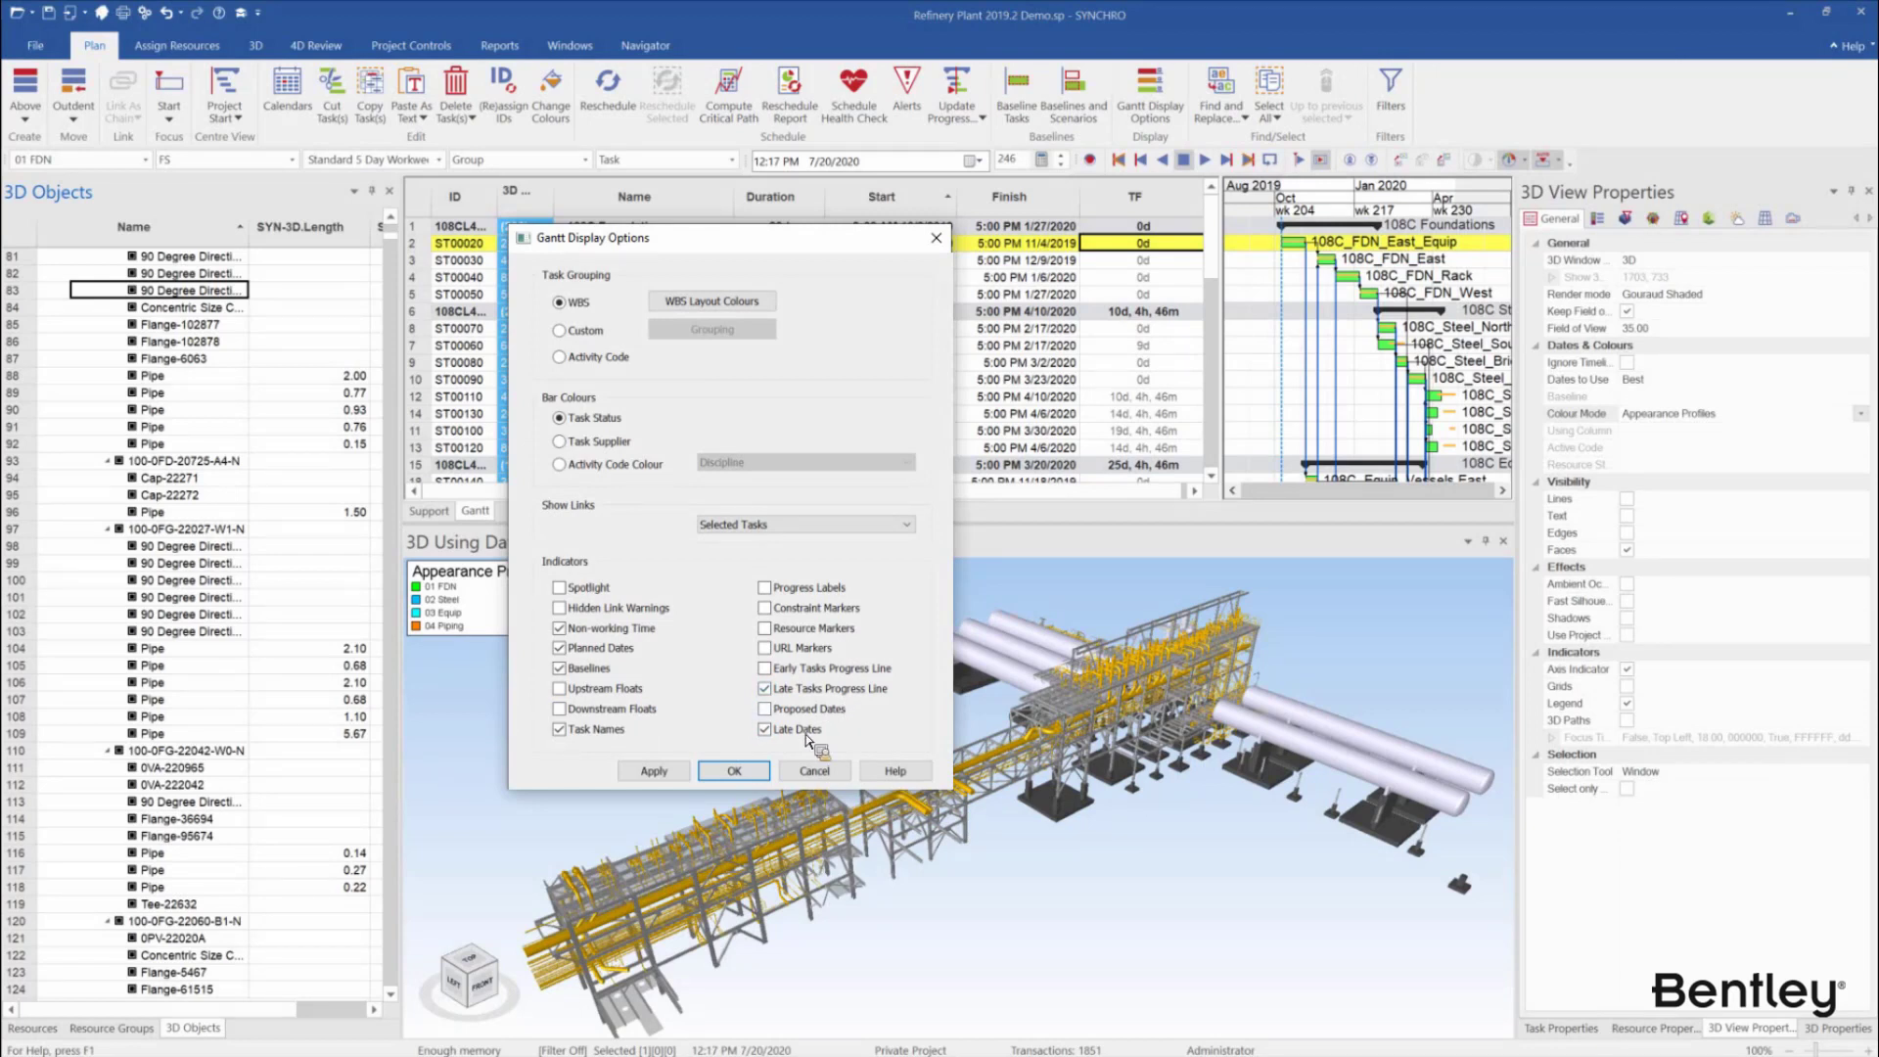
pyautogui.click(806, 734)
pyautogui.click(672, 774)
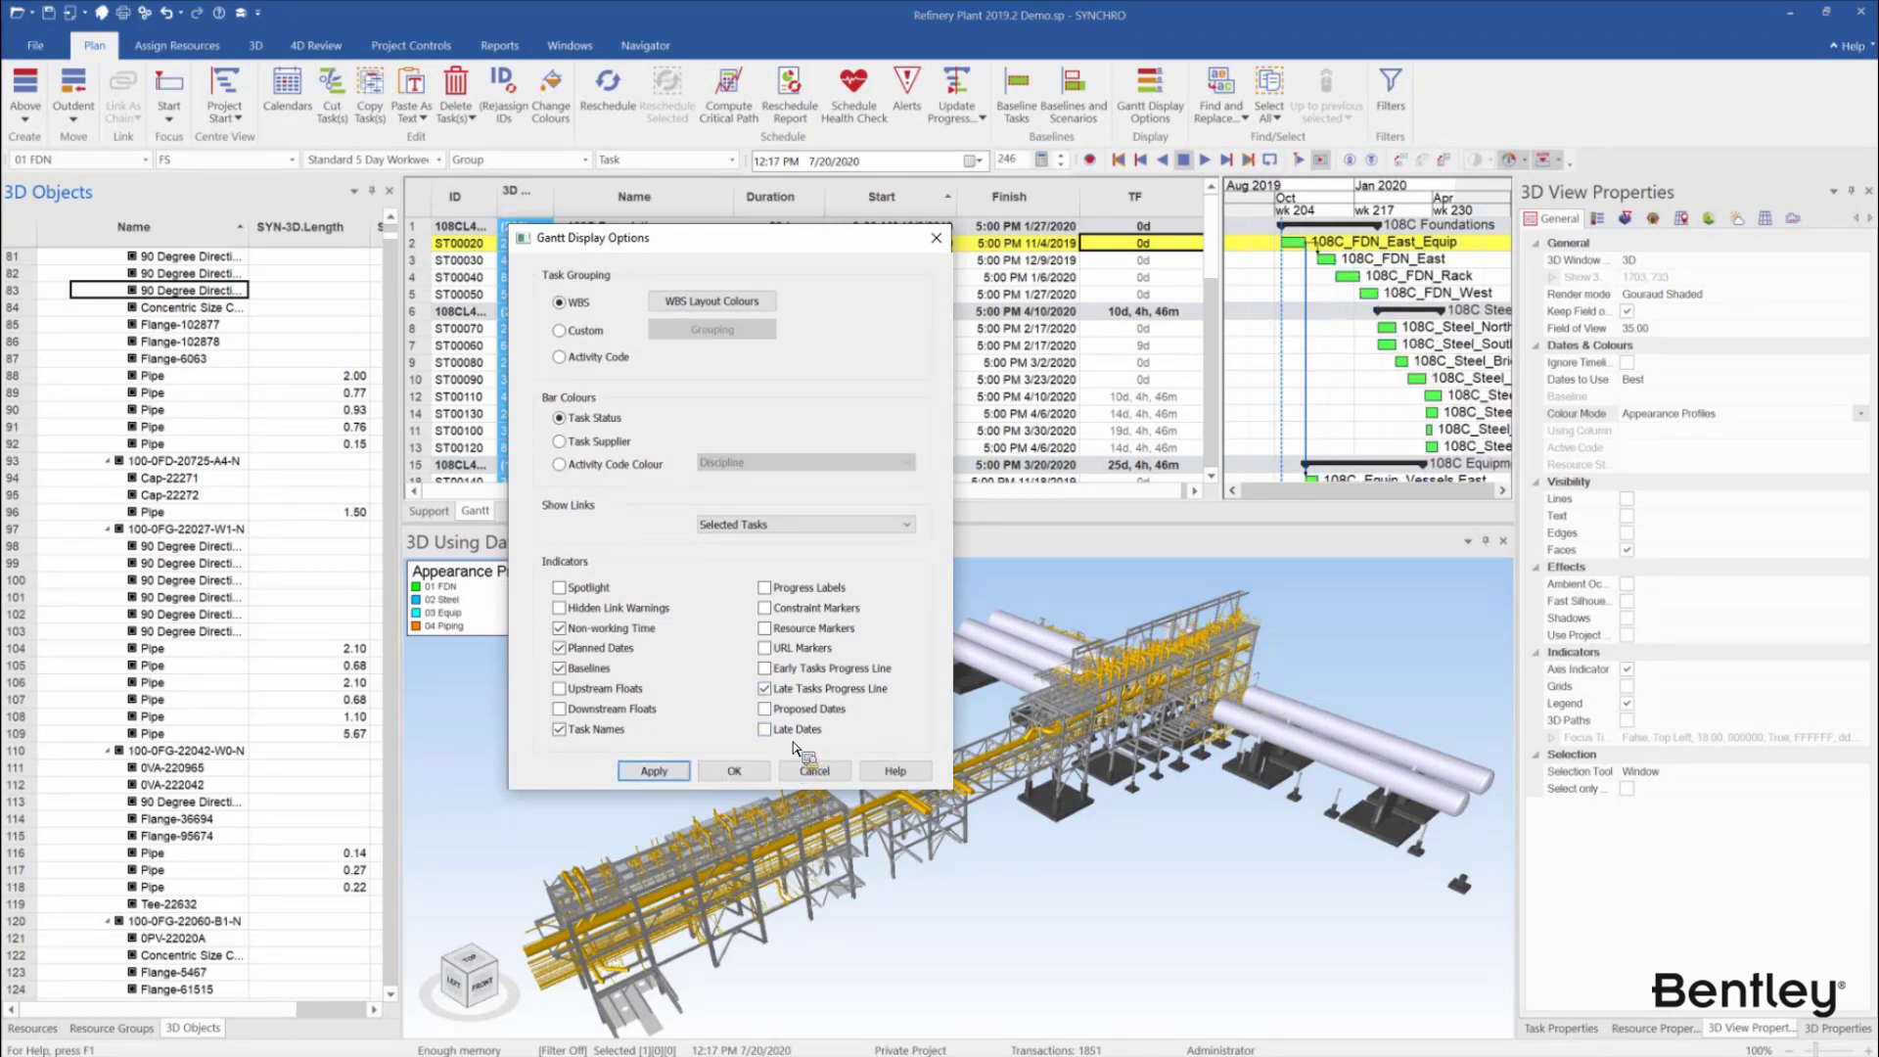
# Turn the Late Dates indicator back on, apply it and accept the Gantt display options
pyautogui.click(801, 732)
pyautogui.click(653, 771)
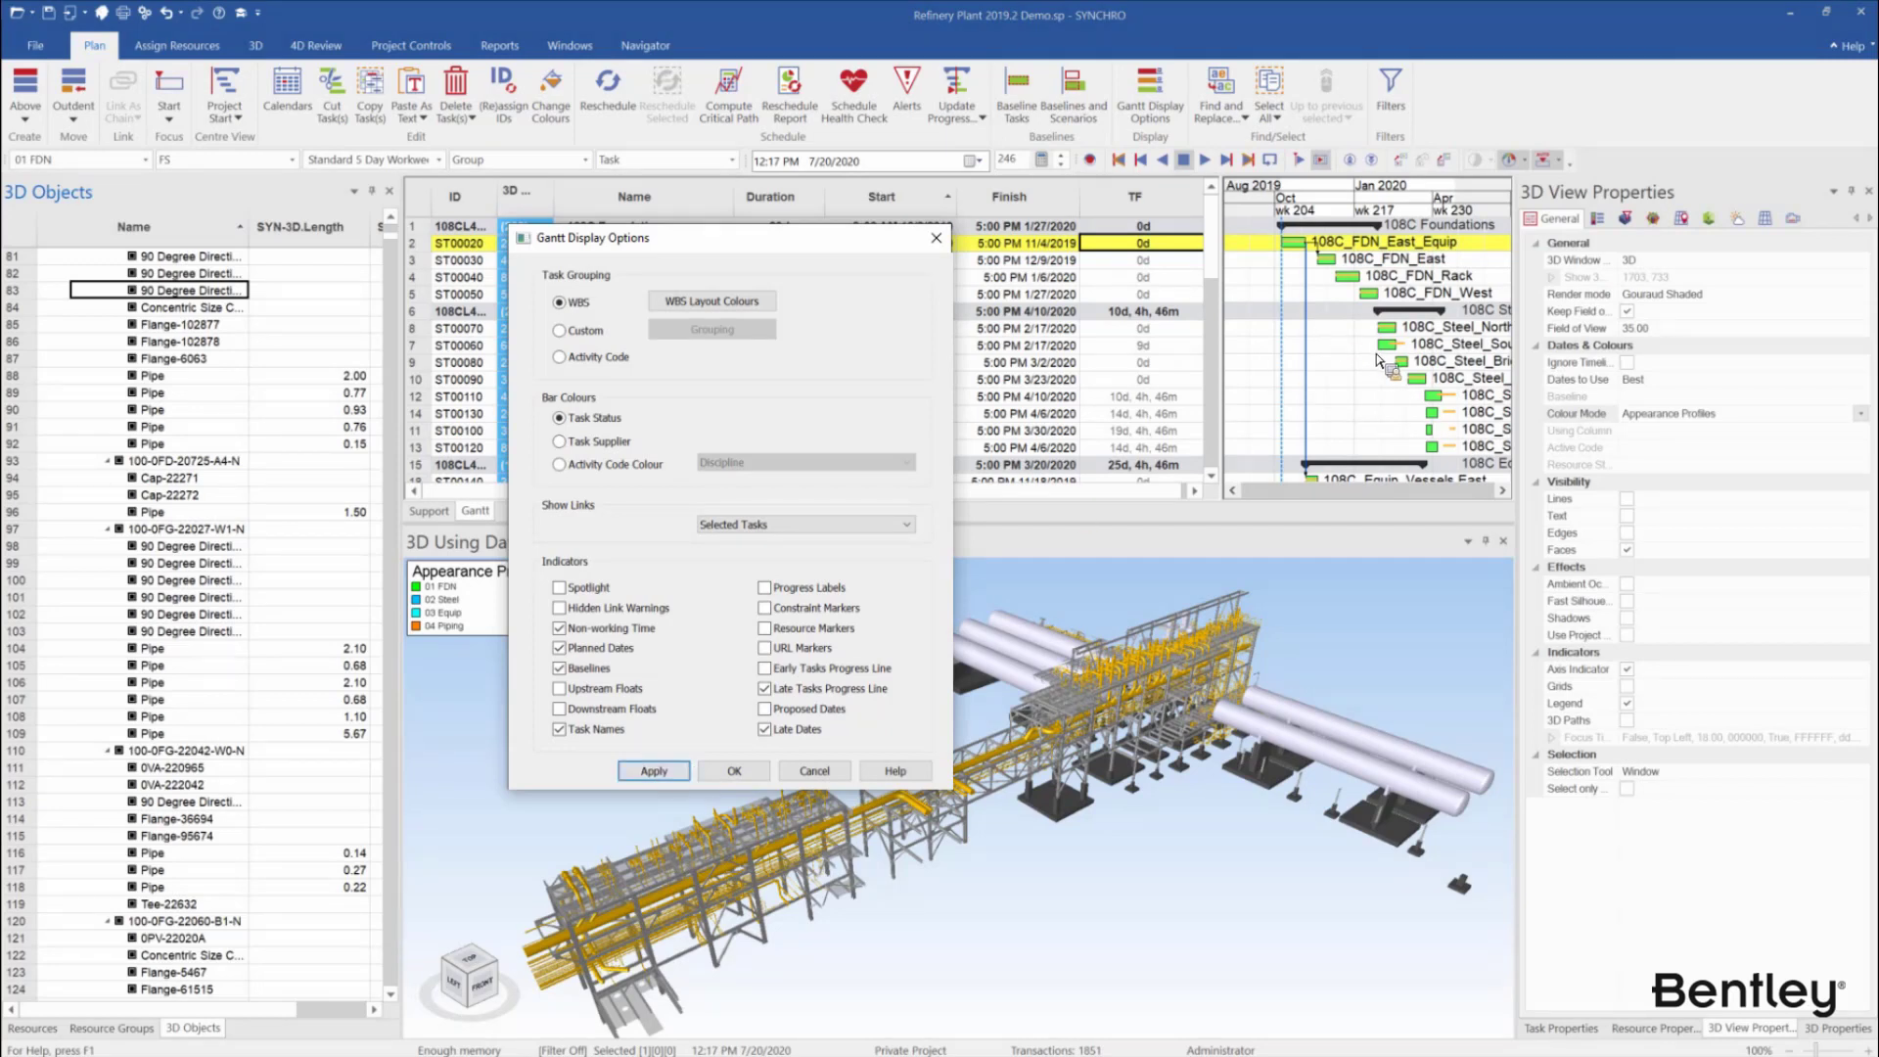
pyautogui.click(731, 775)
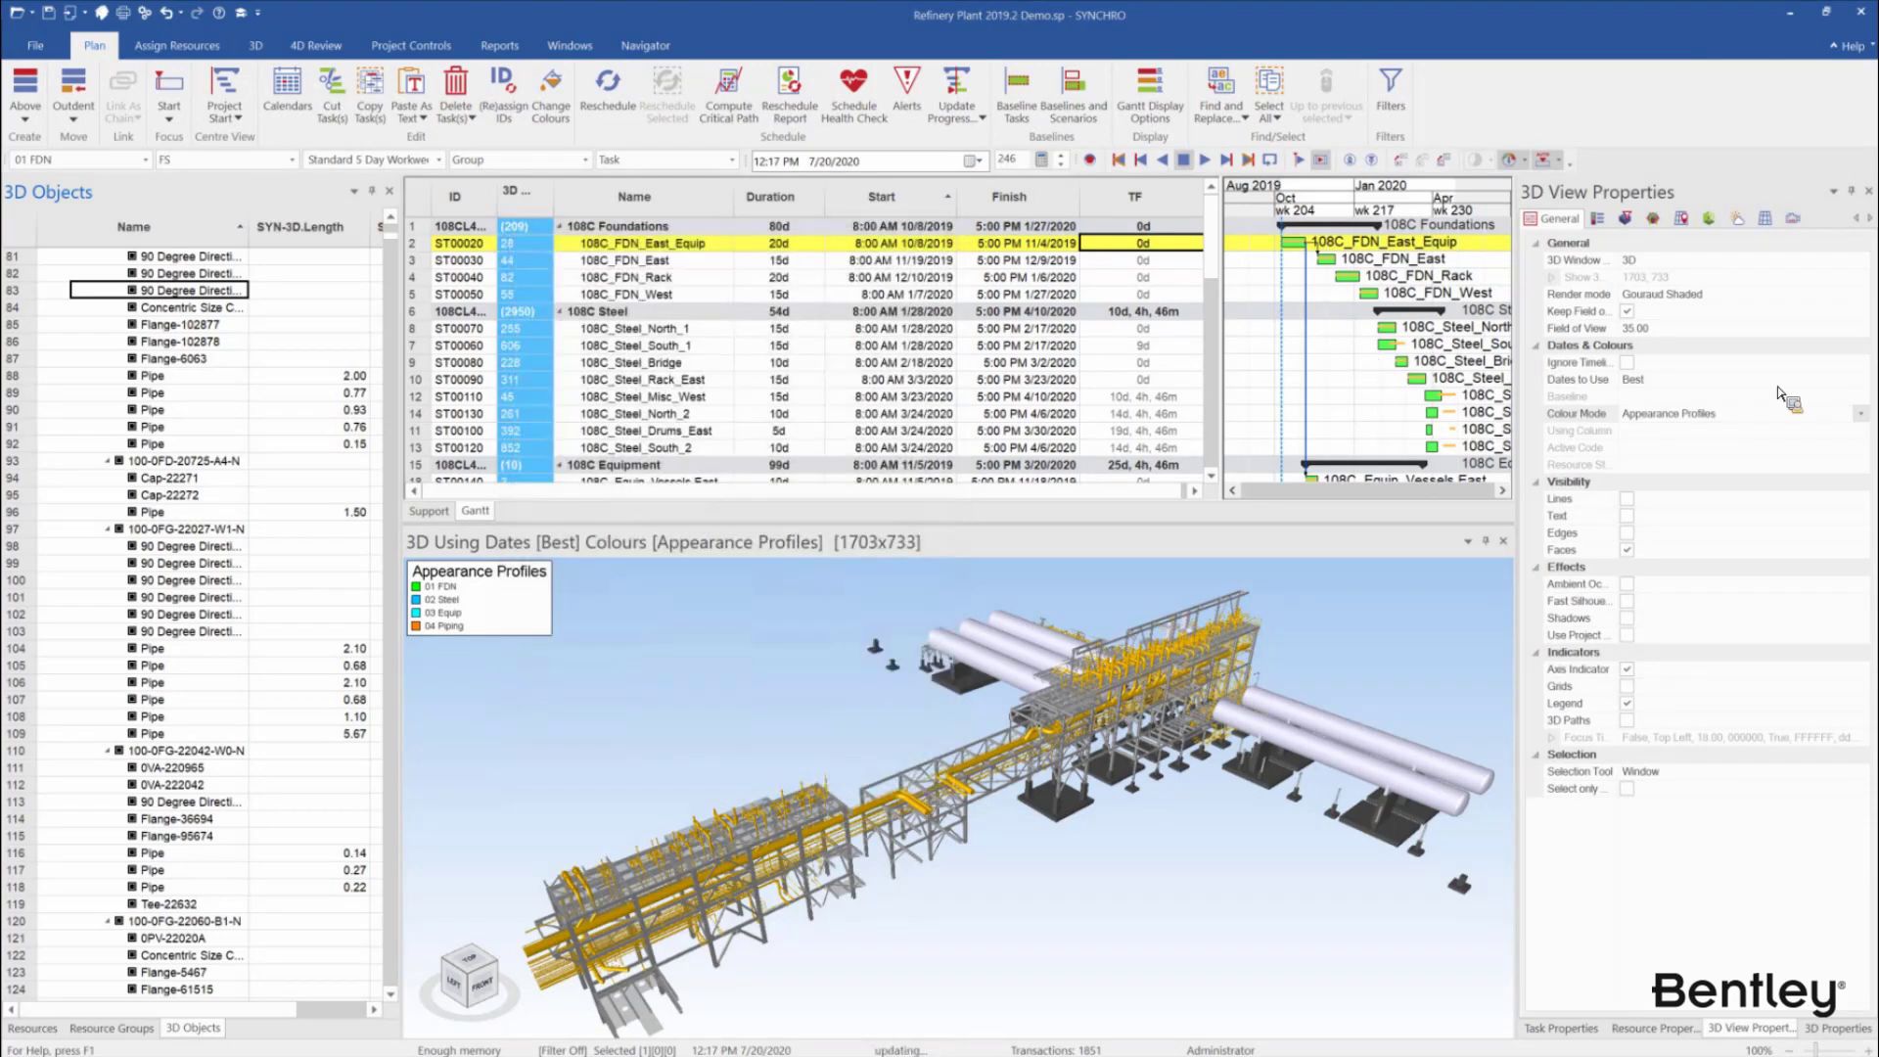
# Review the date types offered for the 3D view's Dates to Use property without changing it
pyautogui.click(1863, 382)
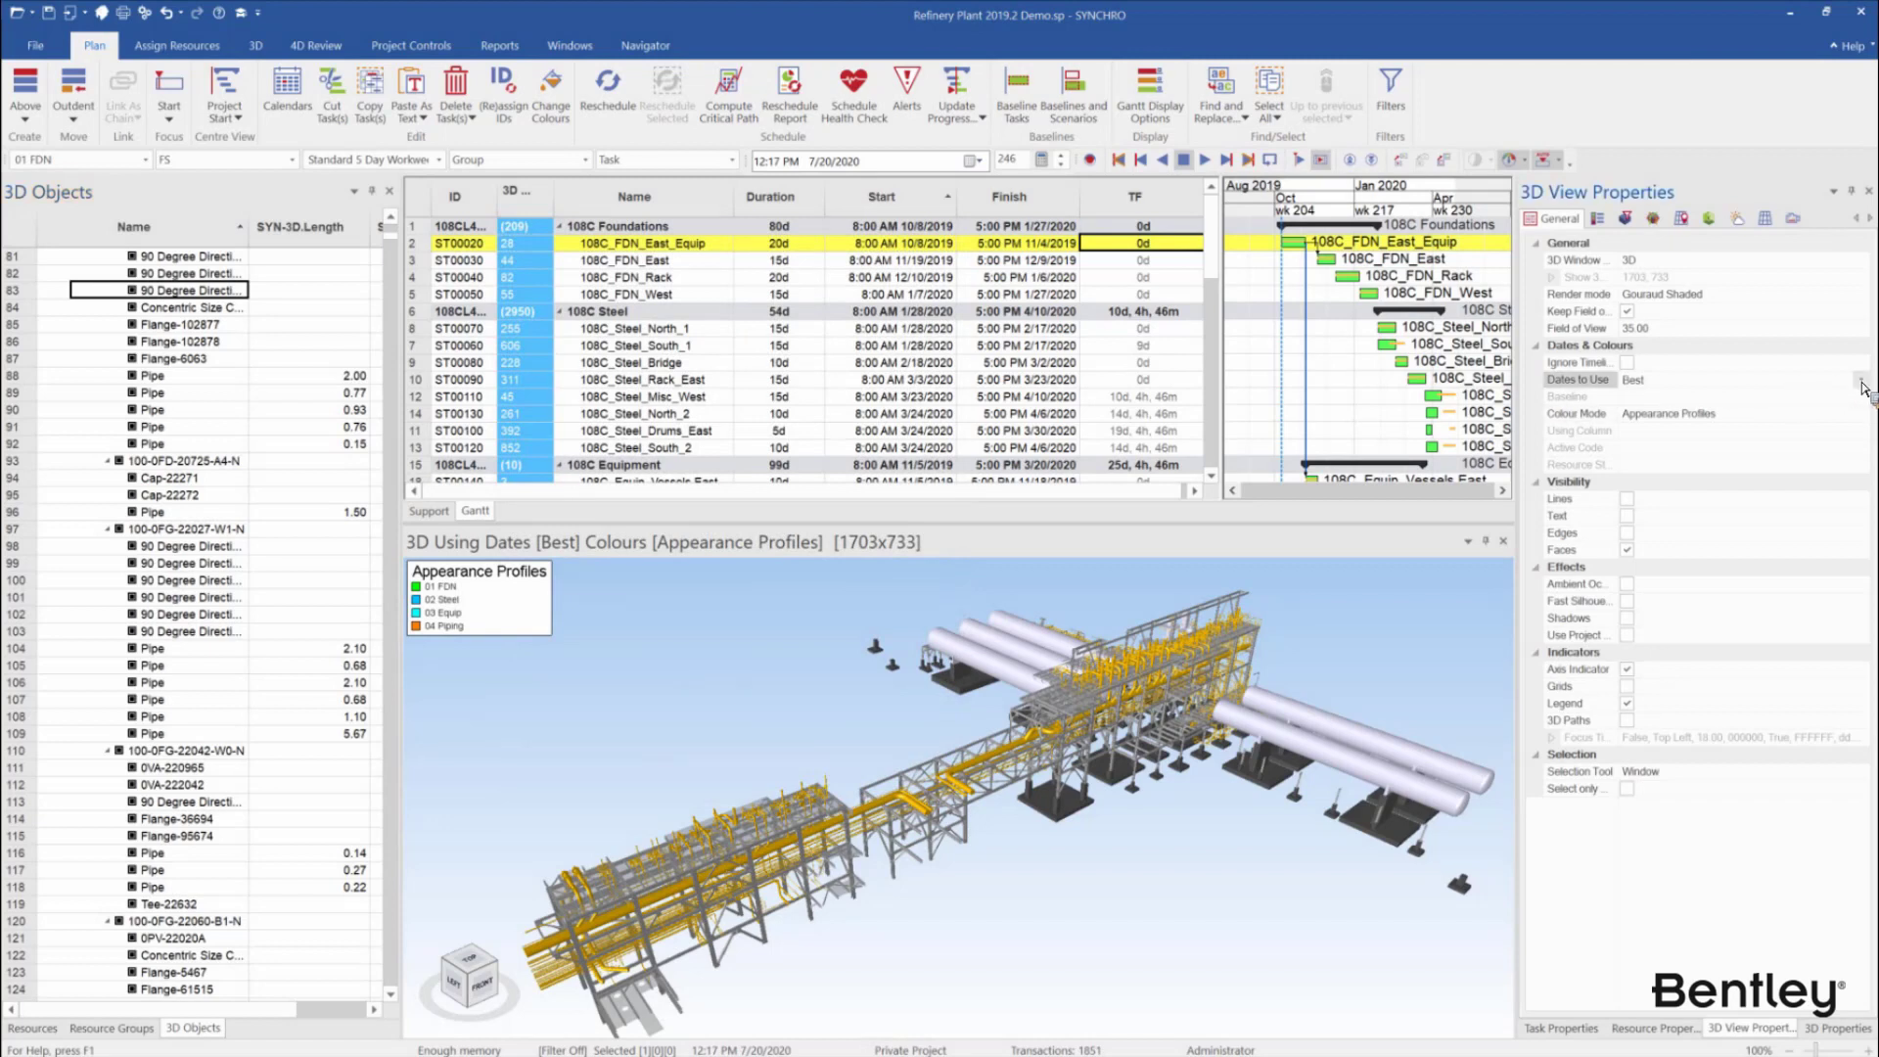
pyautogui.click(1860, 381)
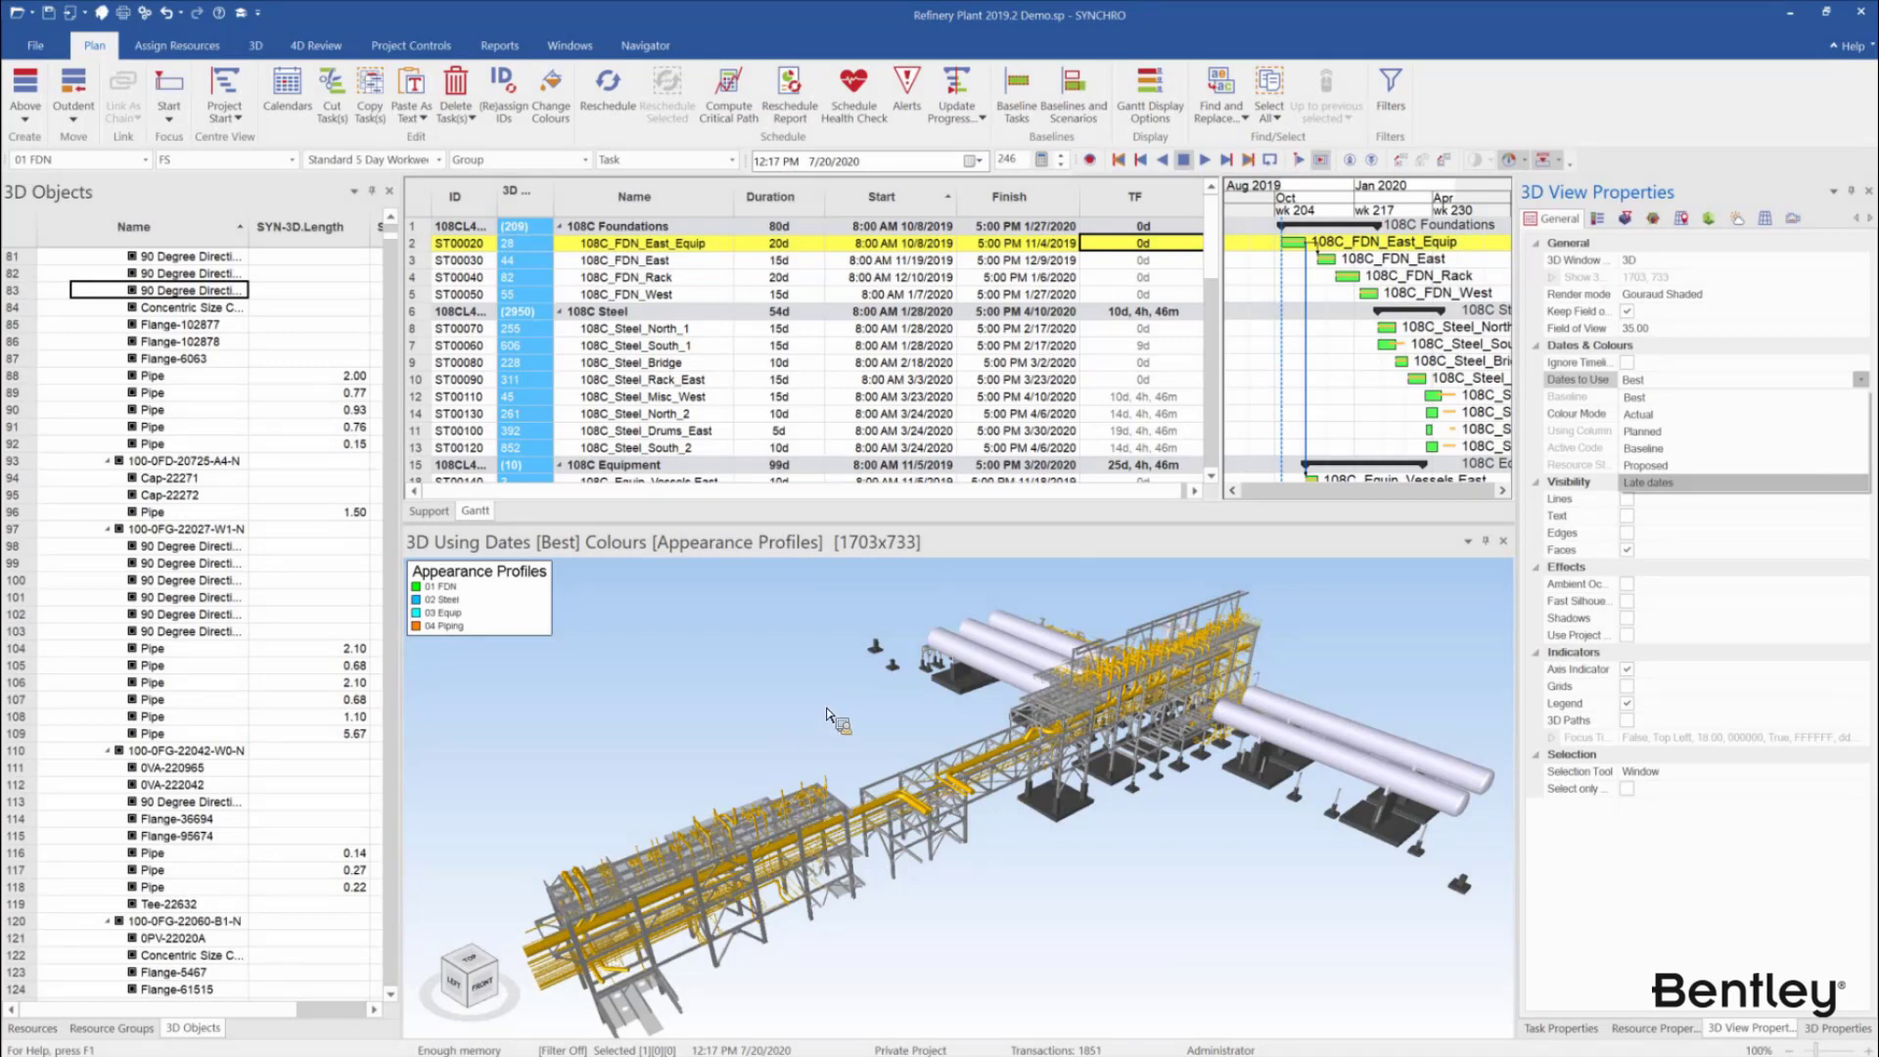
pyautogui.press('Escape')
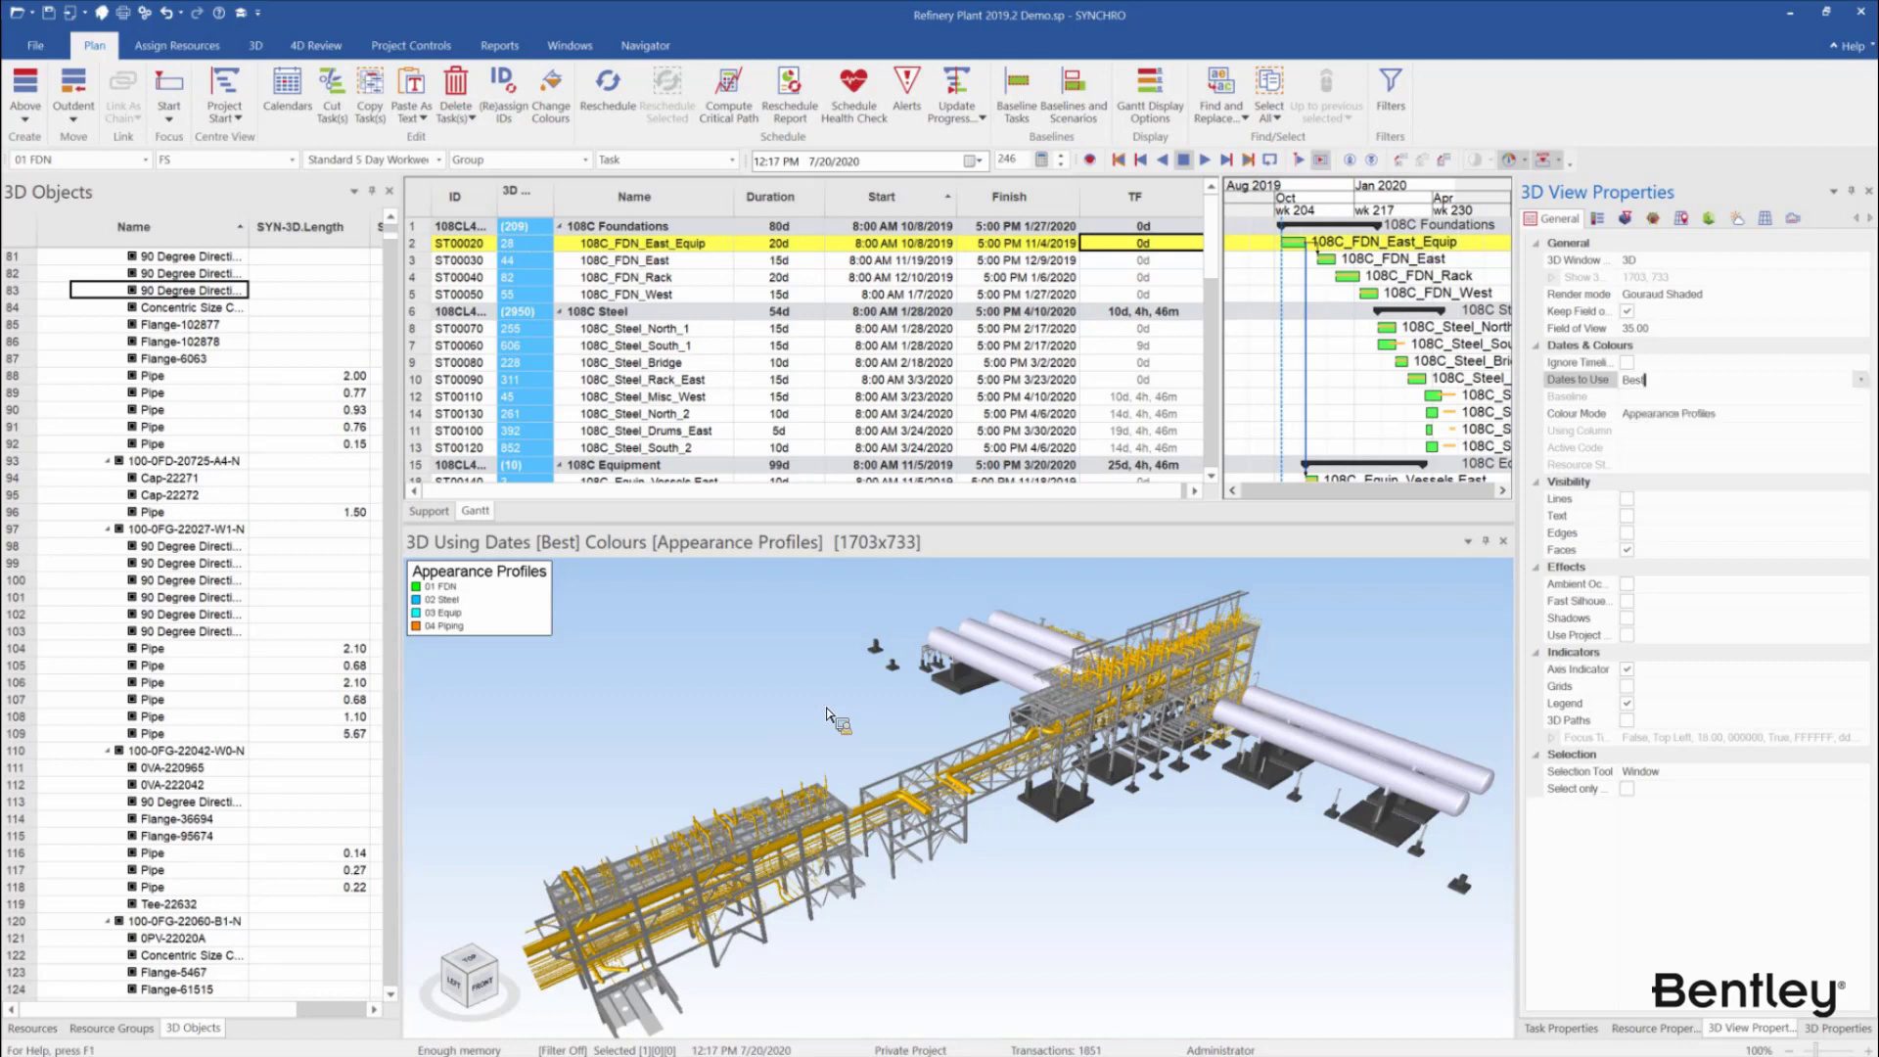
pyautogui.click(1034, 533)
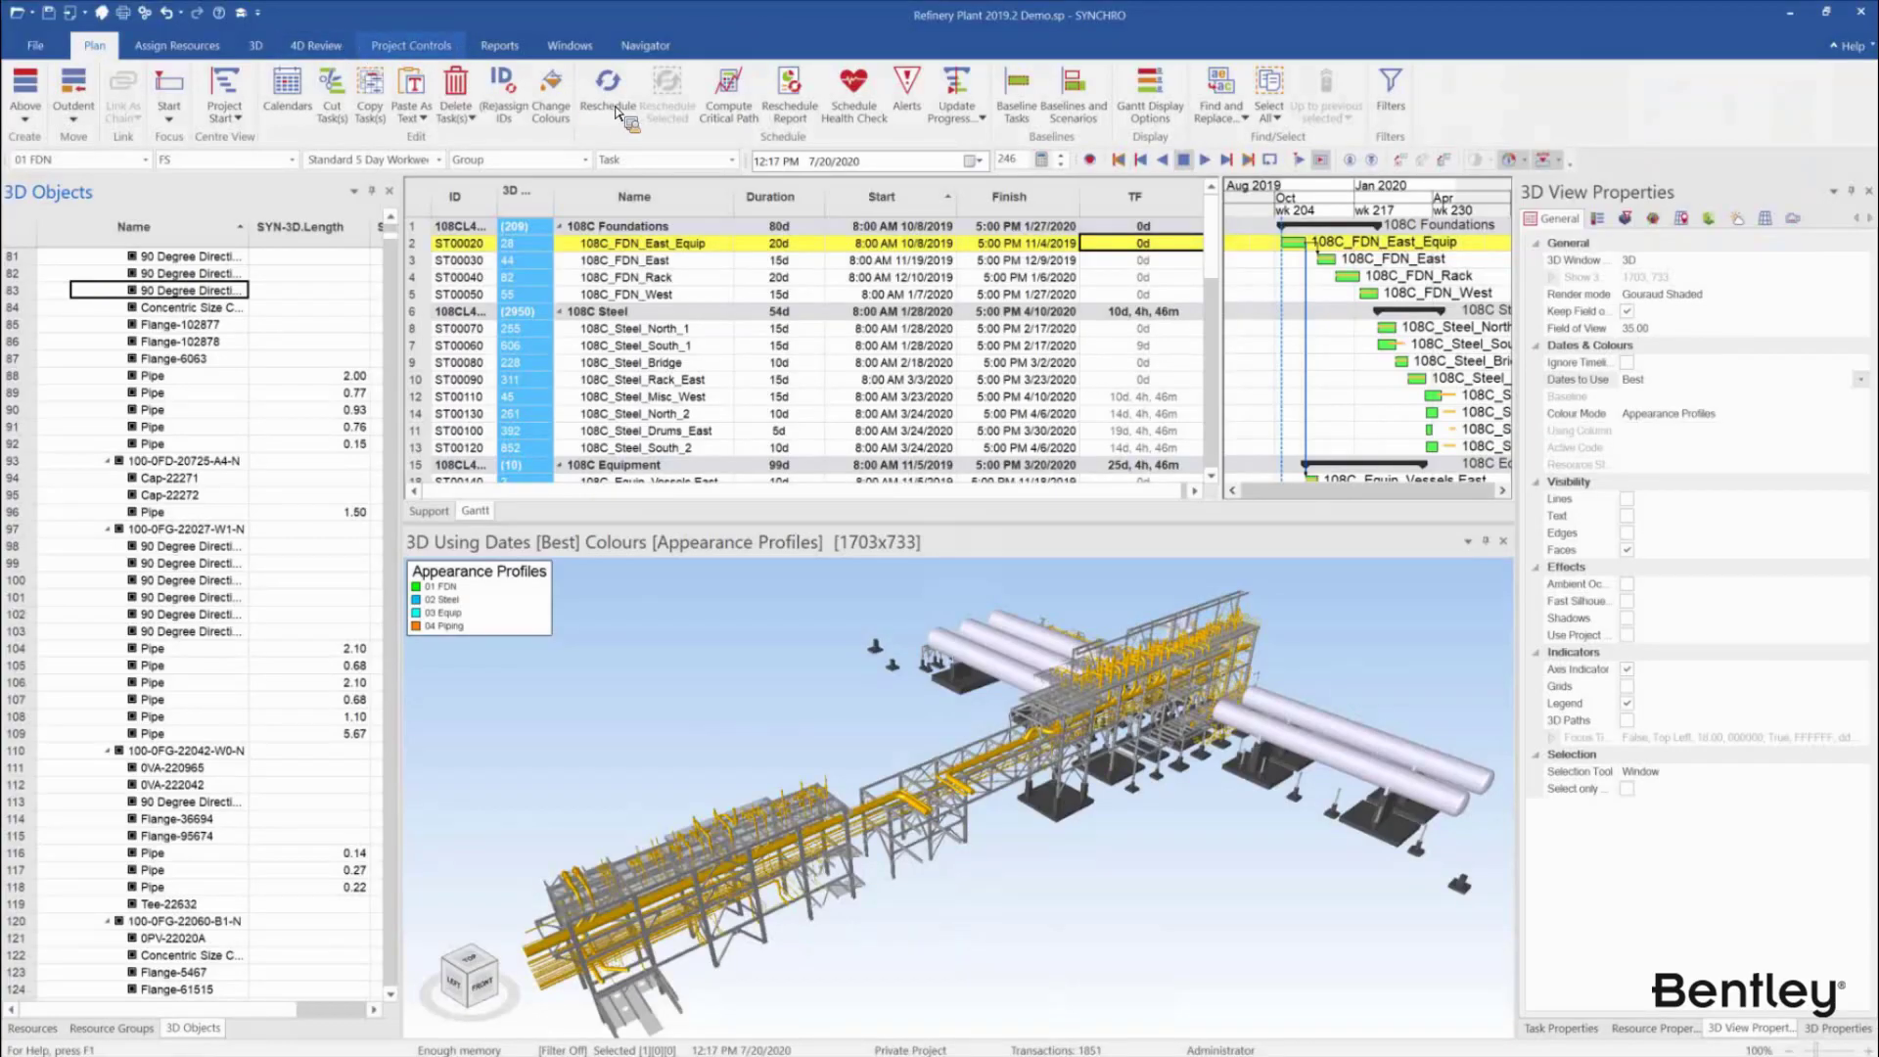
# Display the Reschedule Options and review the general, parameter and critical path settings, including the Snap To choices
pyautogui.press('F9')
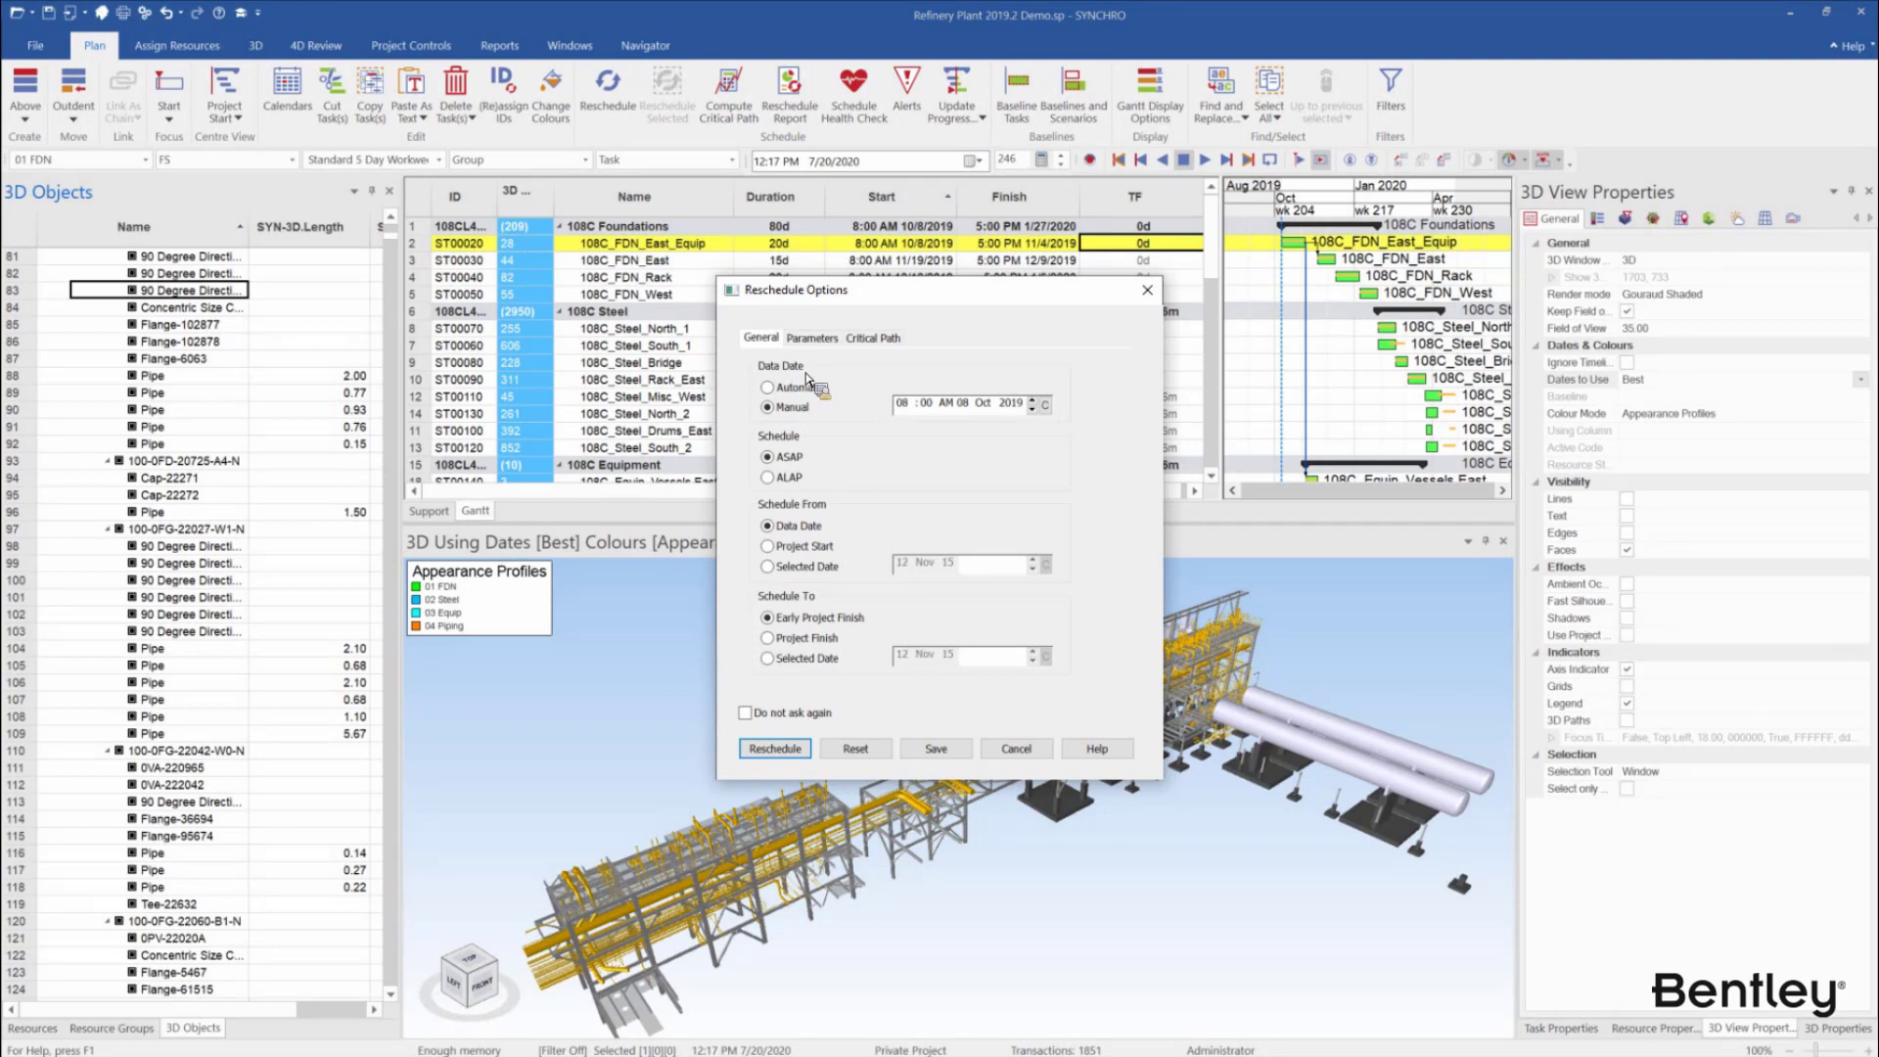
pyautogui.click(811, 338)
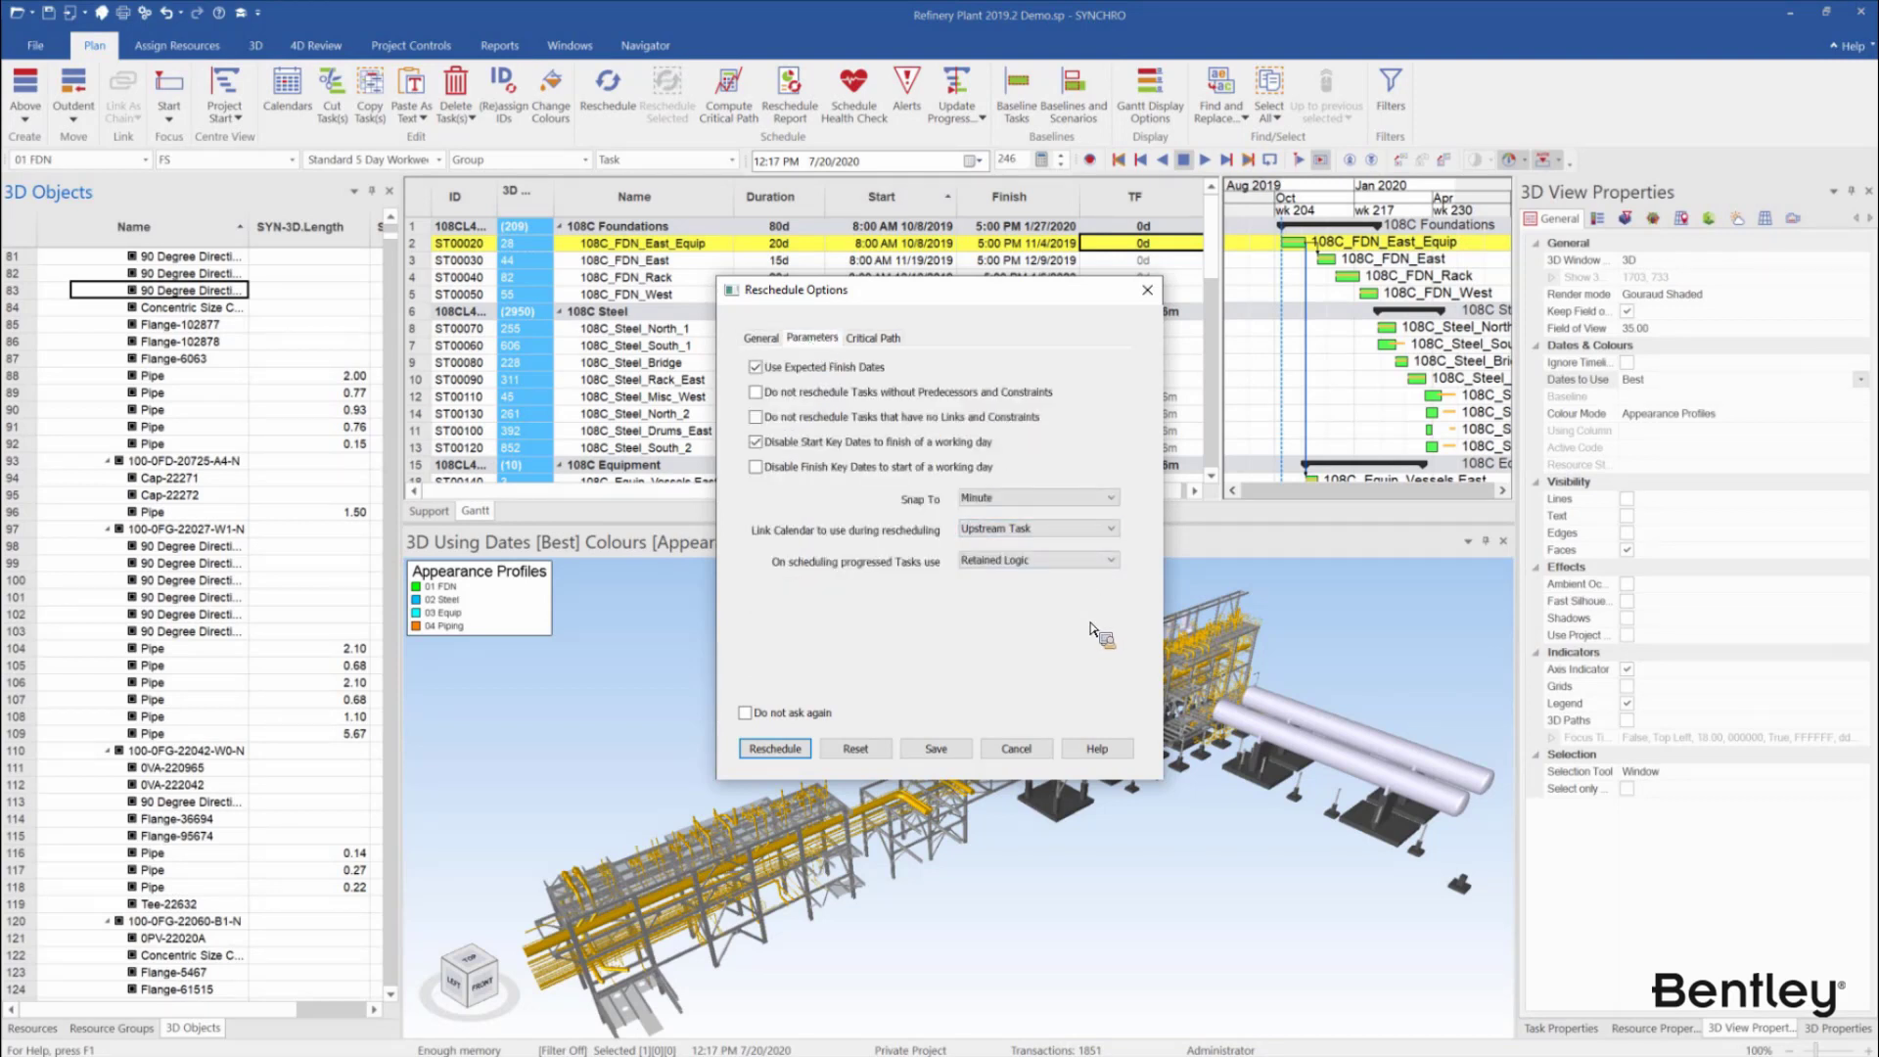
pyautogui.click(1078, 501)
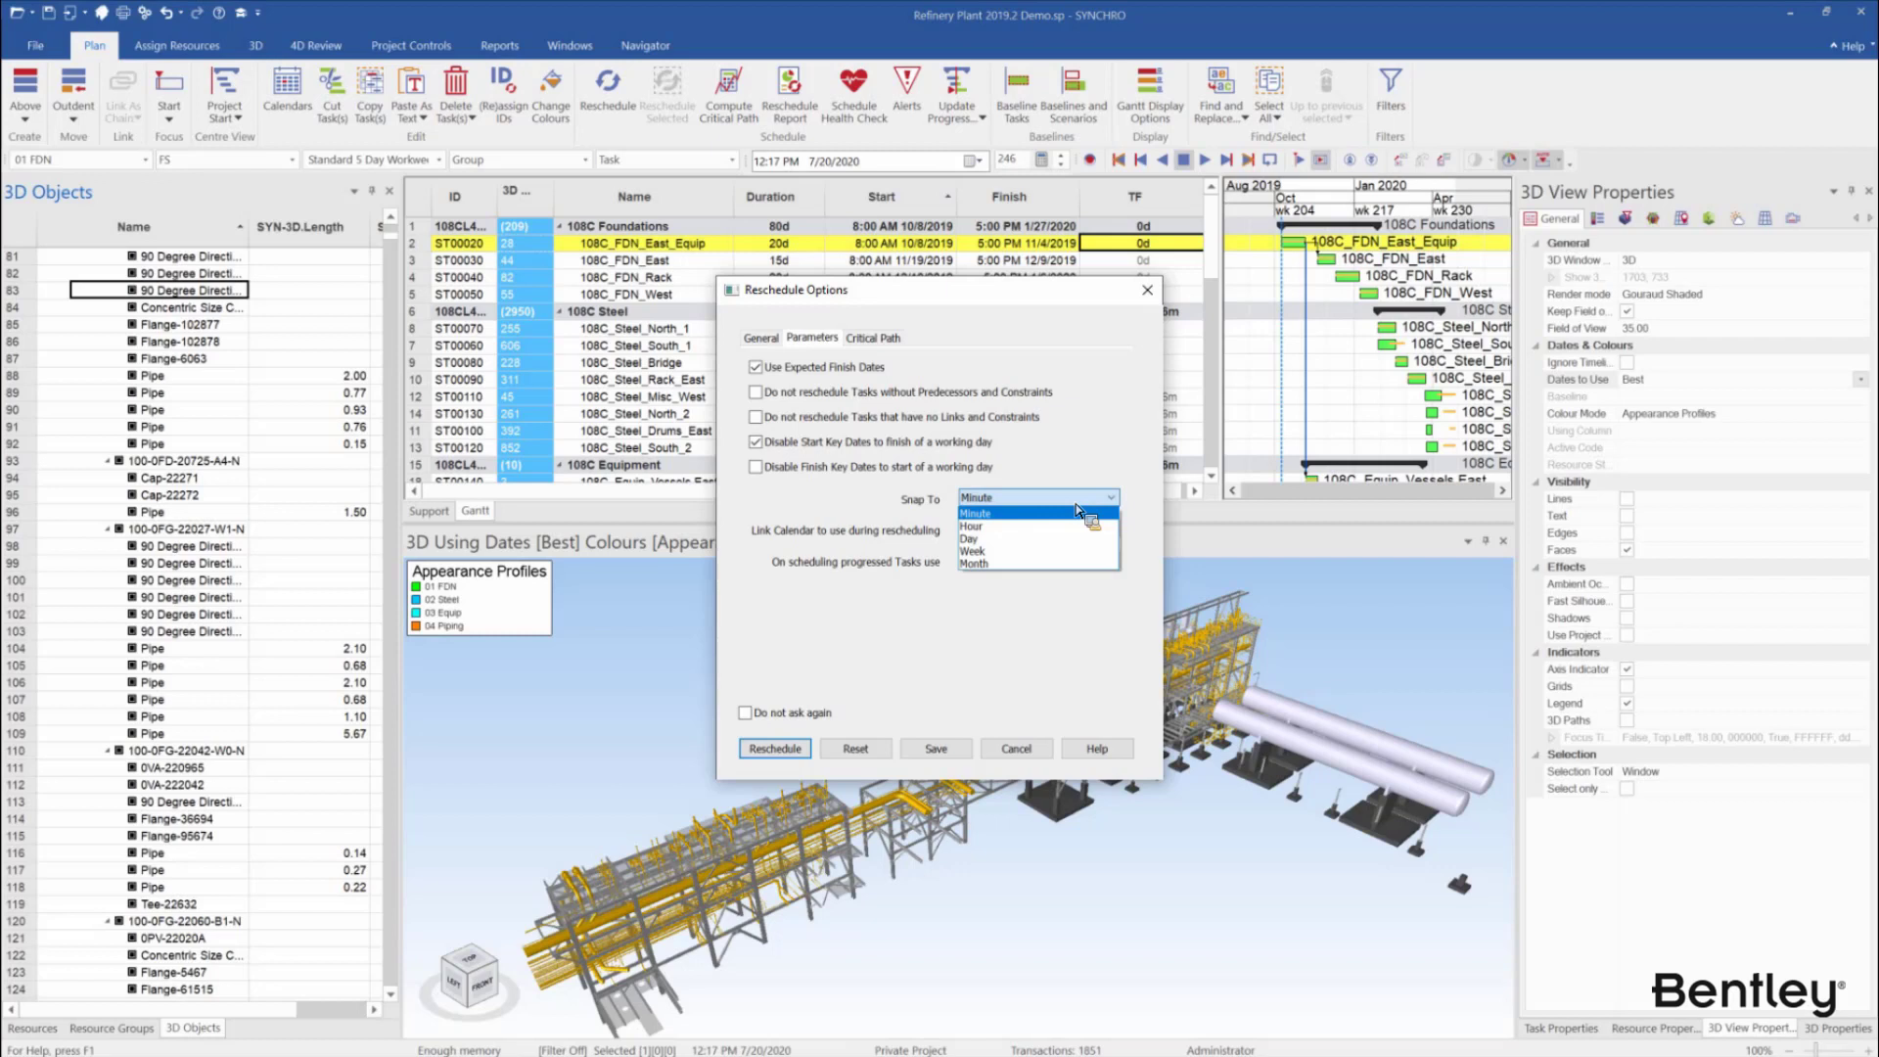
pyautogui.click(867, 345)
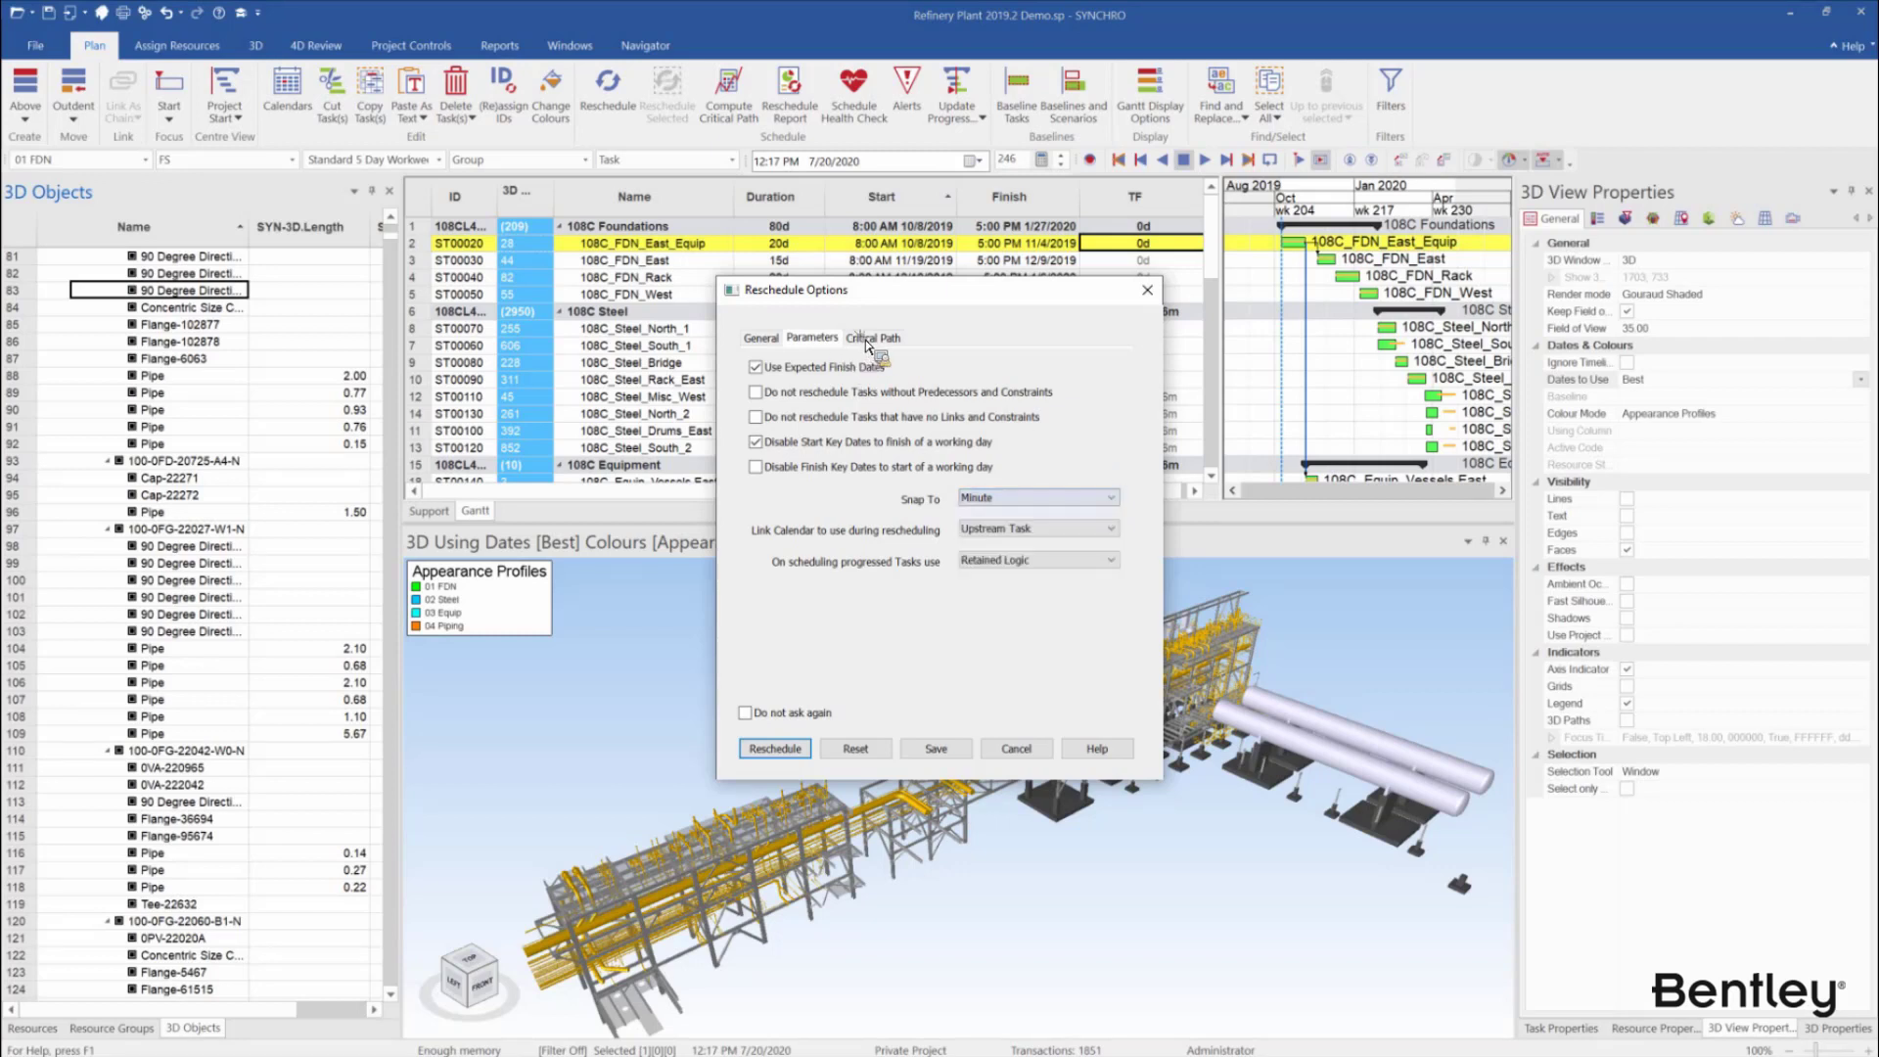
pyautogui.click(866, 340)
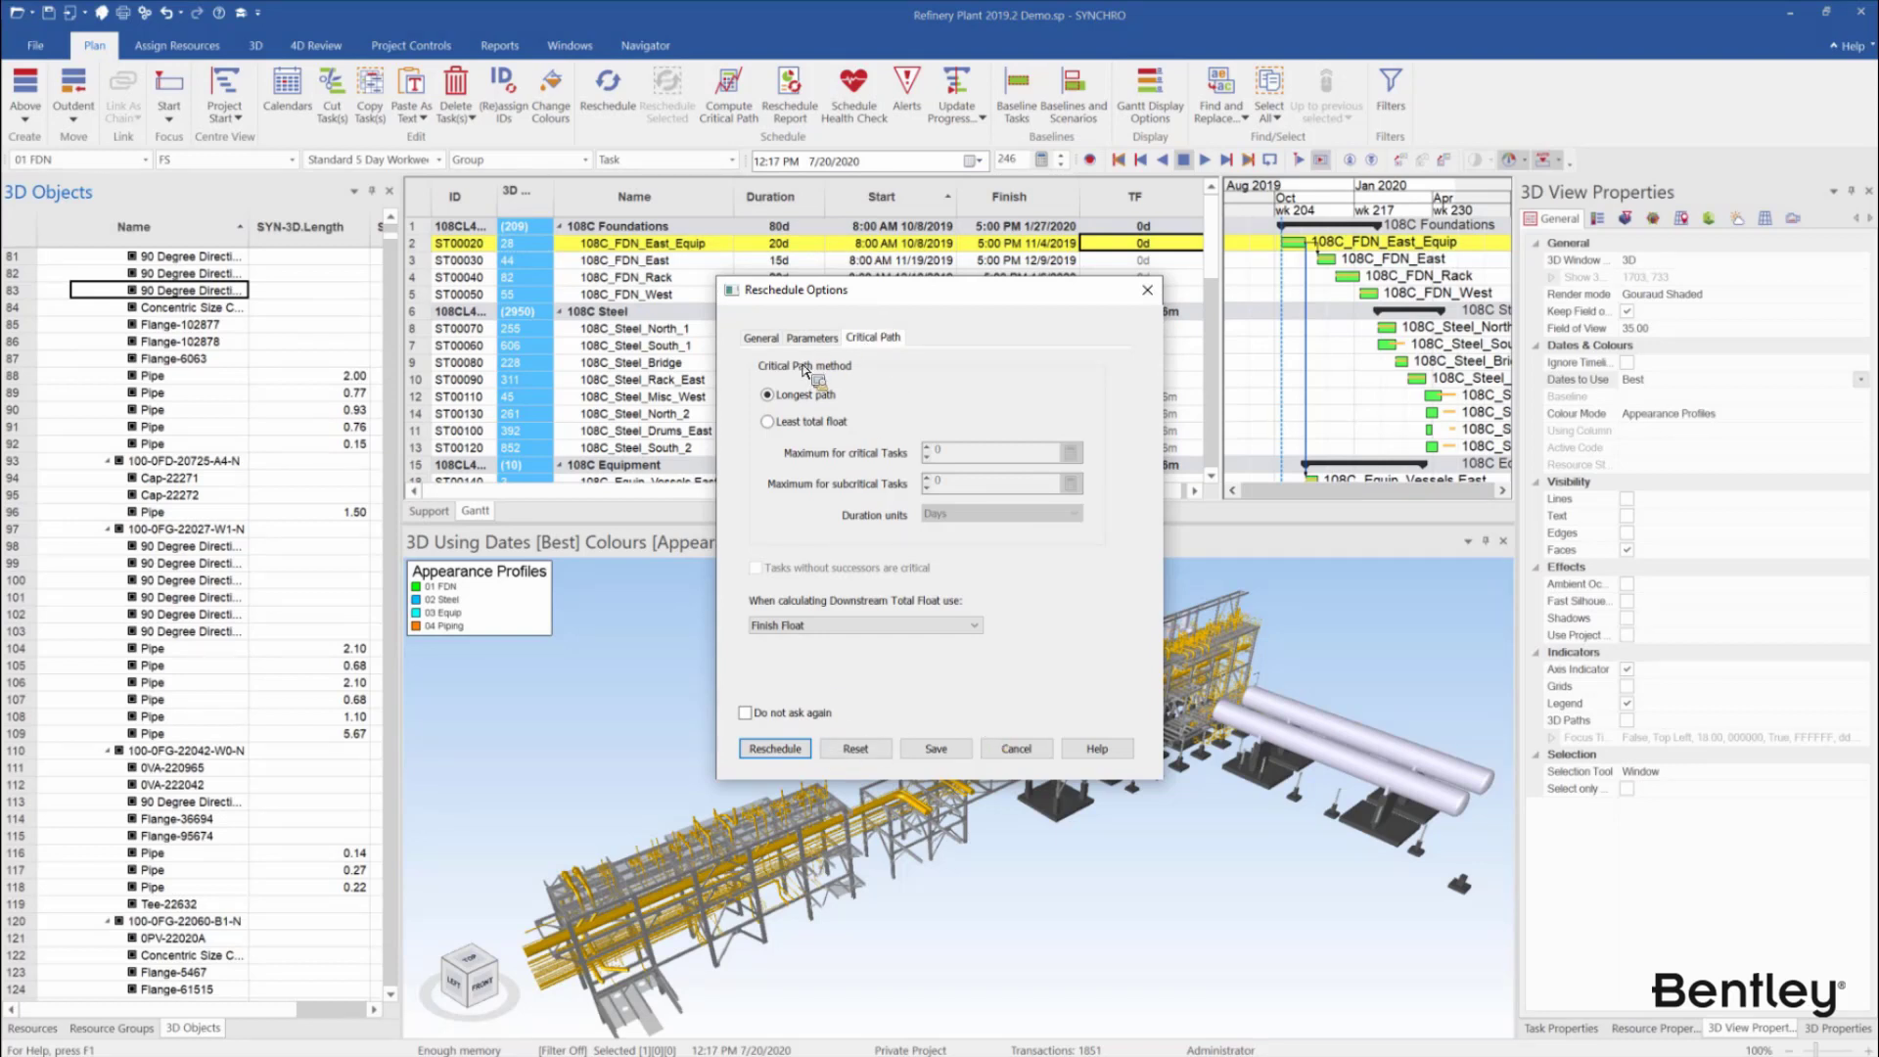
pyautogui.click(775, 338)
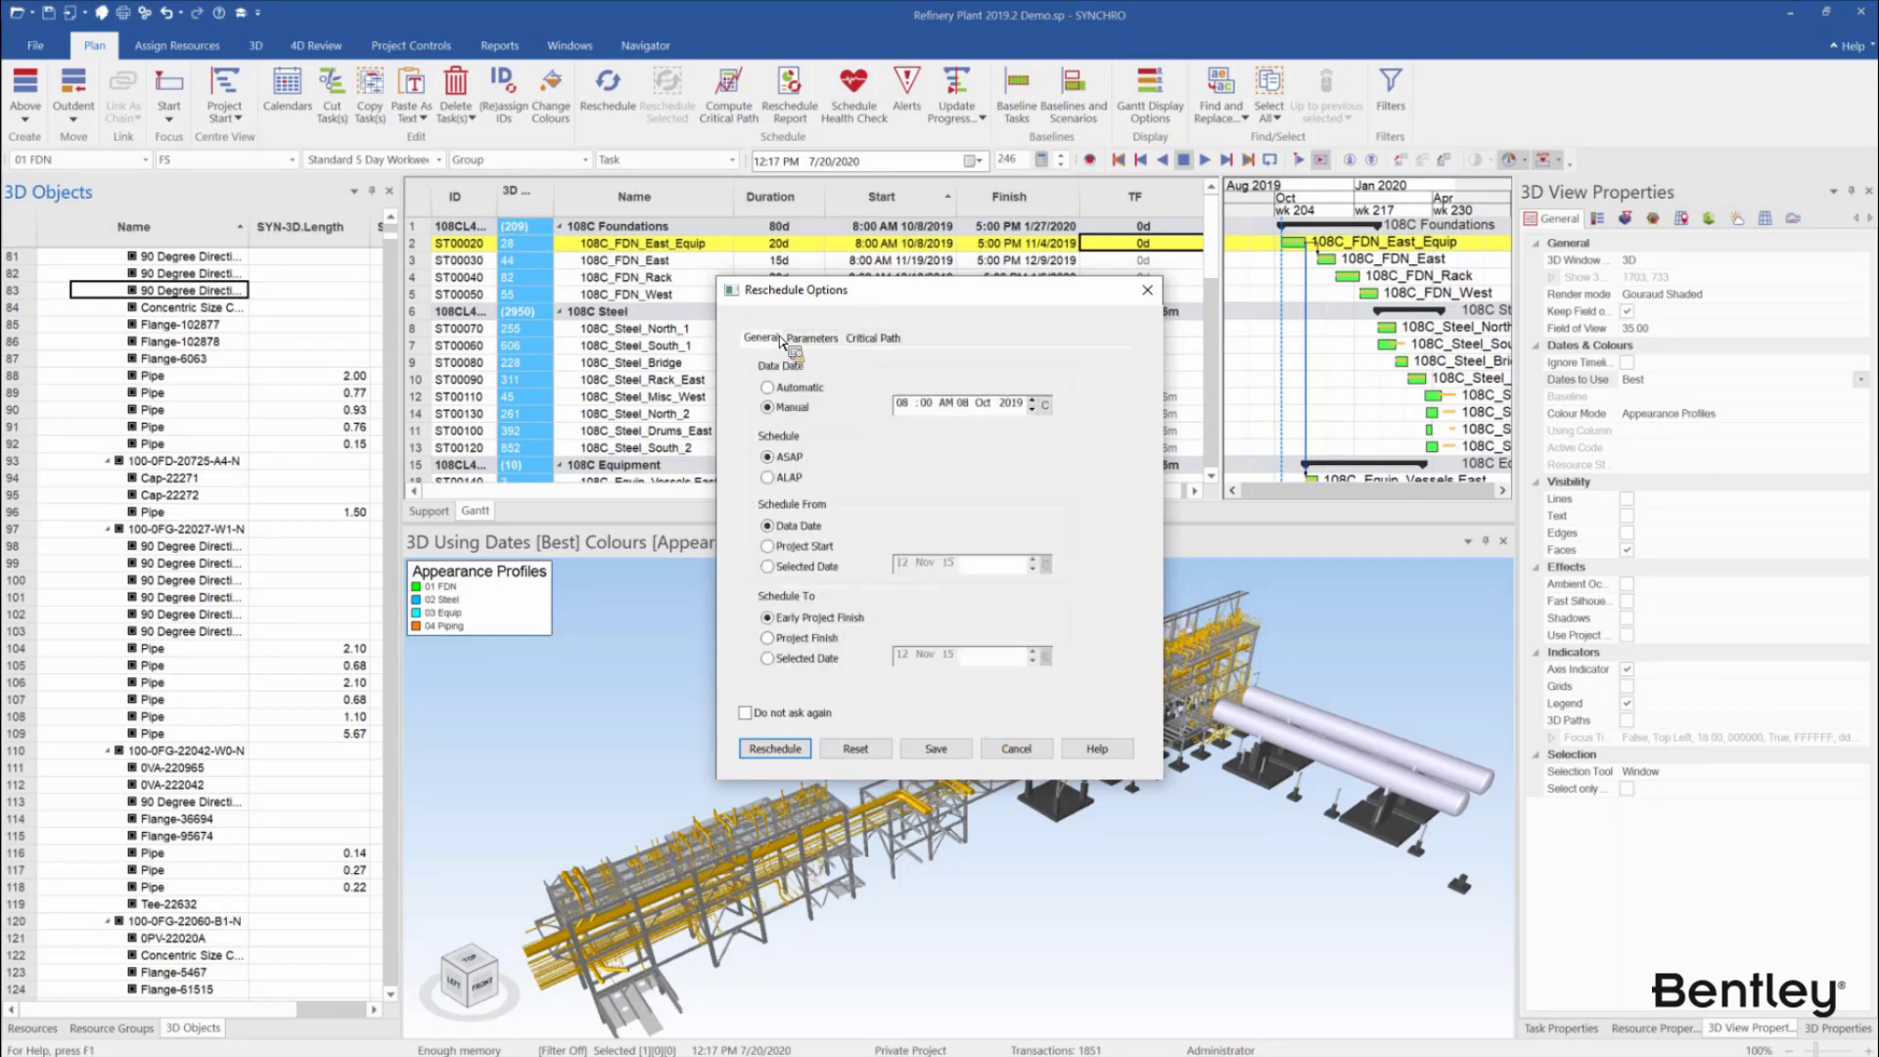
# Reset the reschedule parameters to factory defaults and close the Reschedule Options without rescheduling
pyautogui.click(879, 756)
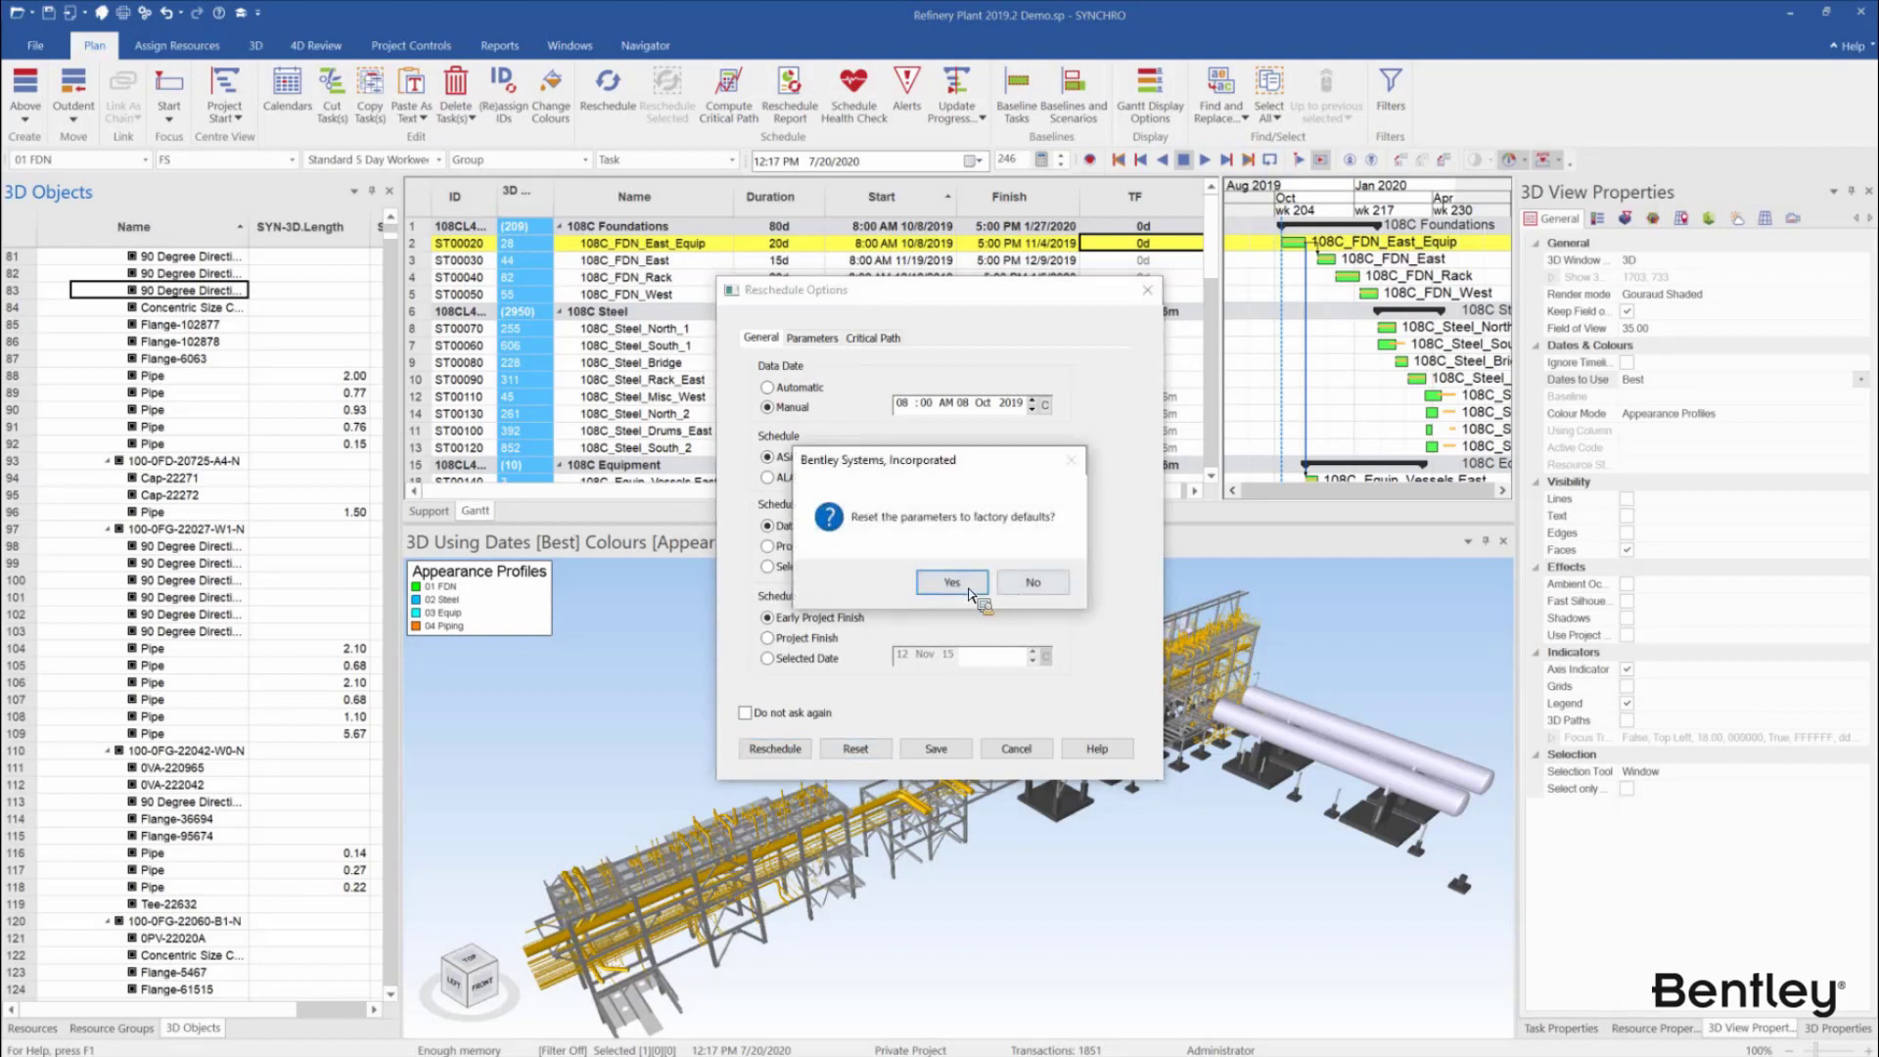
pyautogui.click(951, 582)
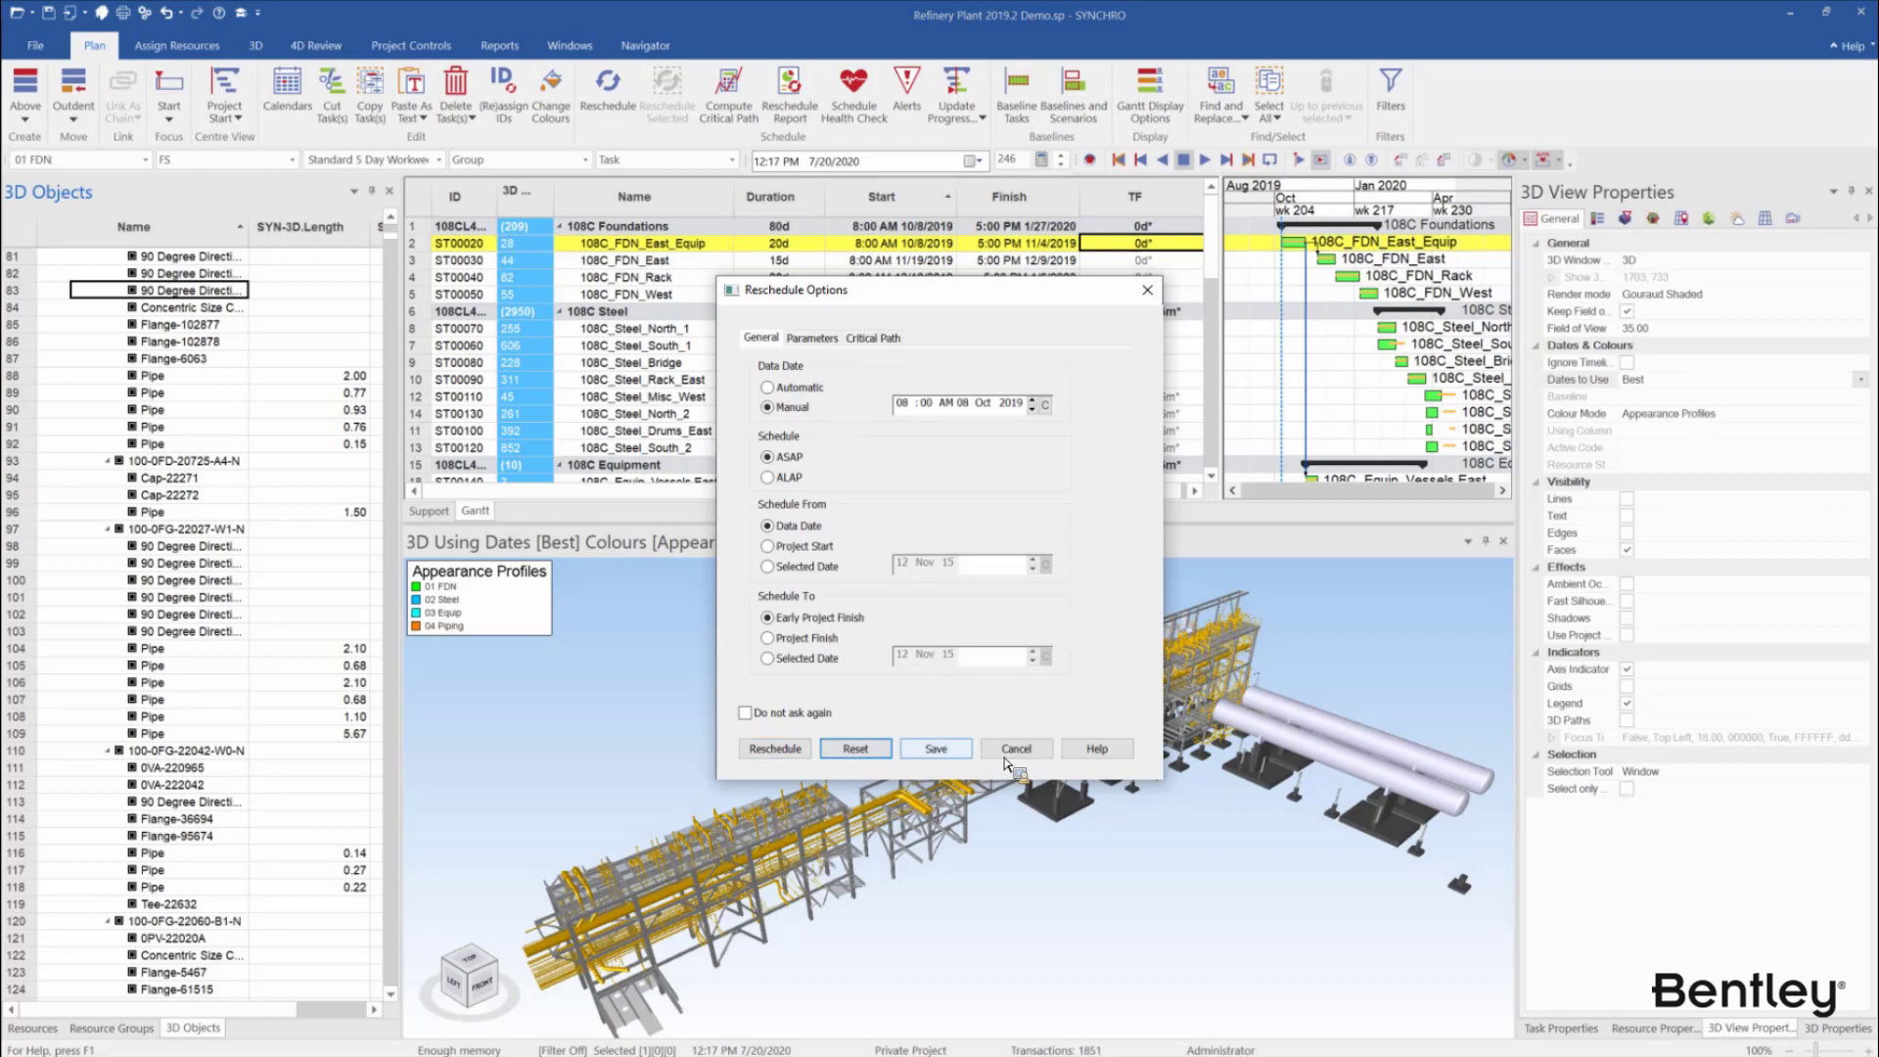
pyautogui.click(1147, 289)
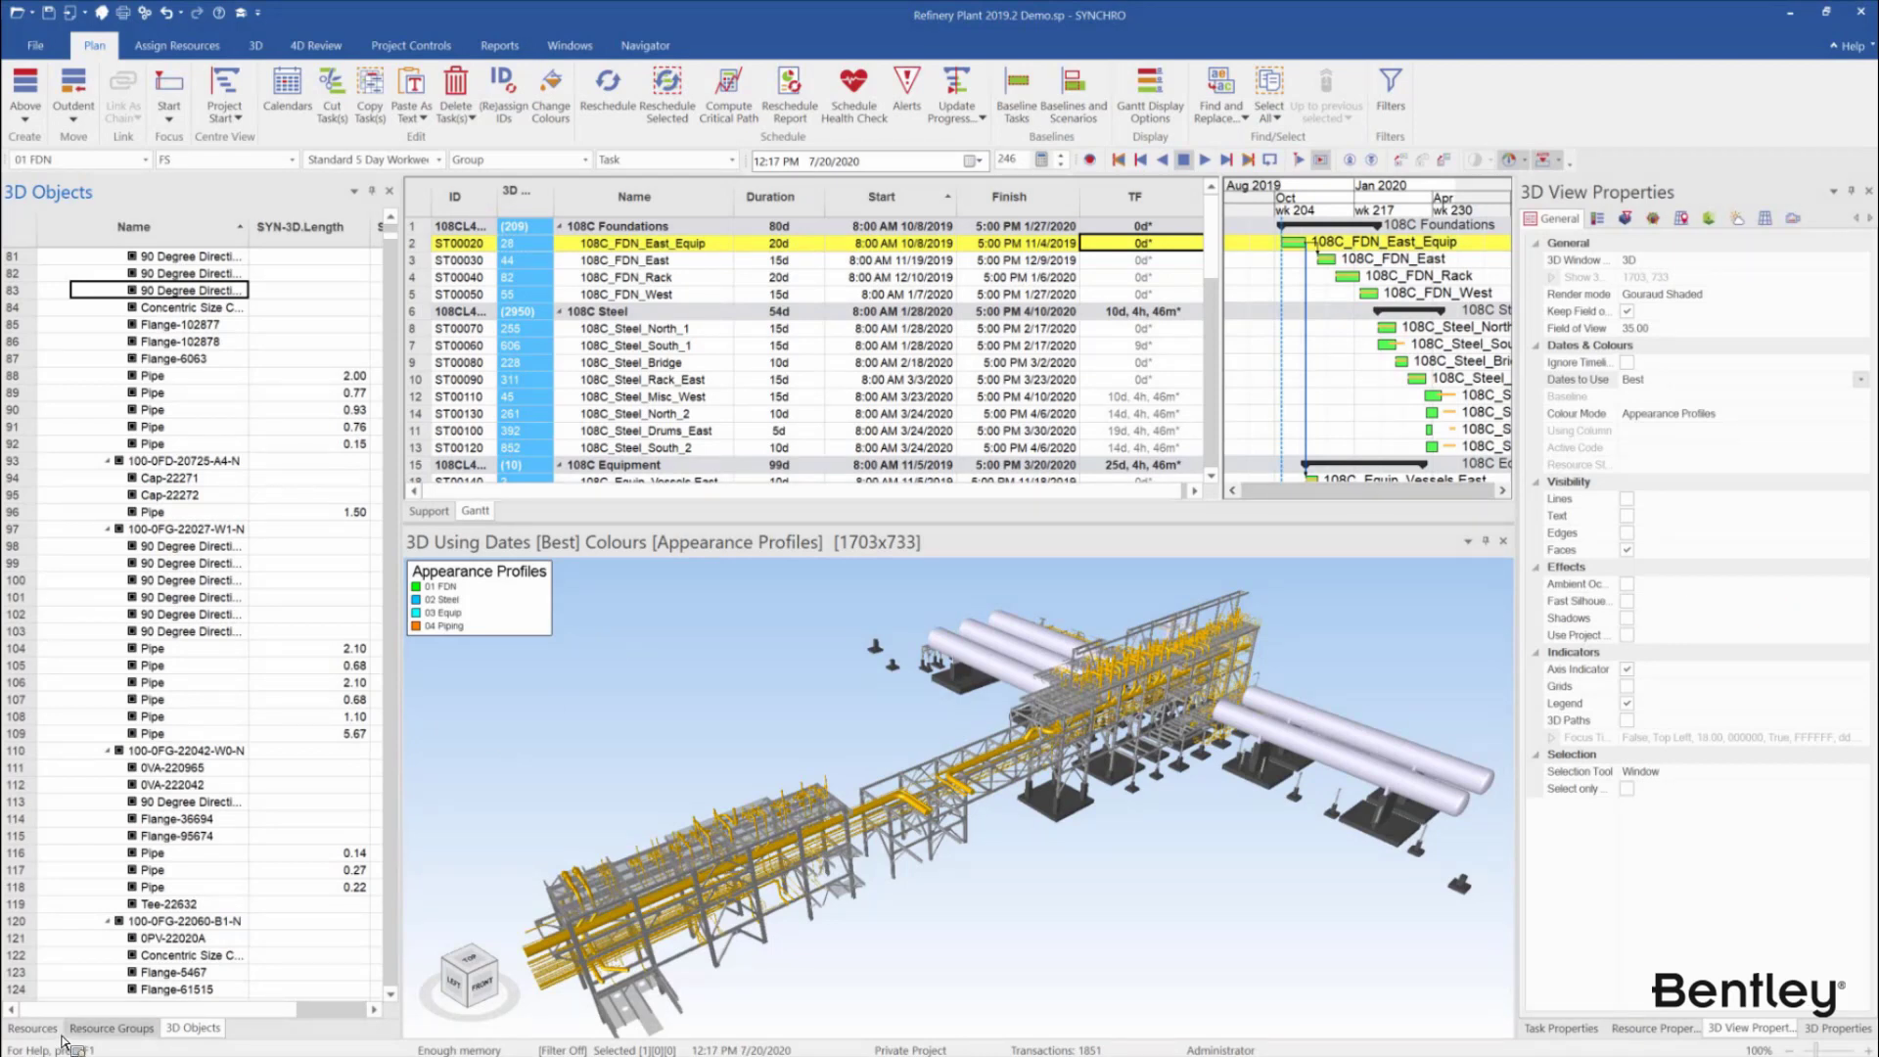
pyautogui.moveTo(423, 501); pyautogui.dragTo(405, 516)
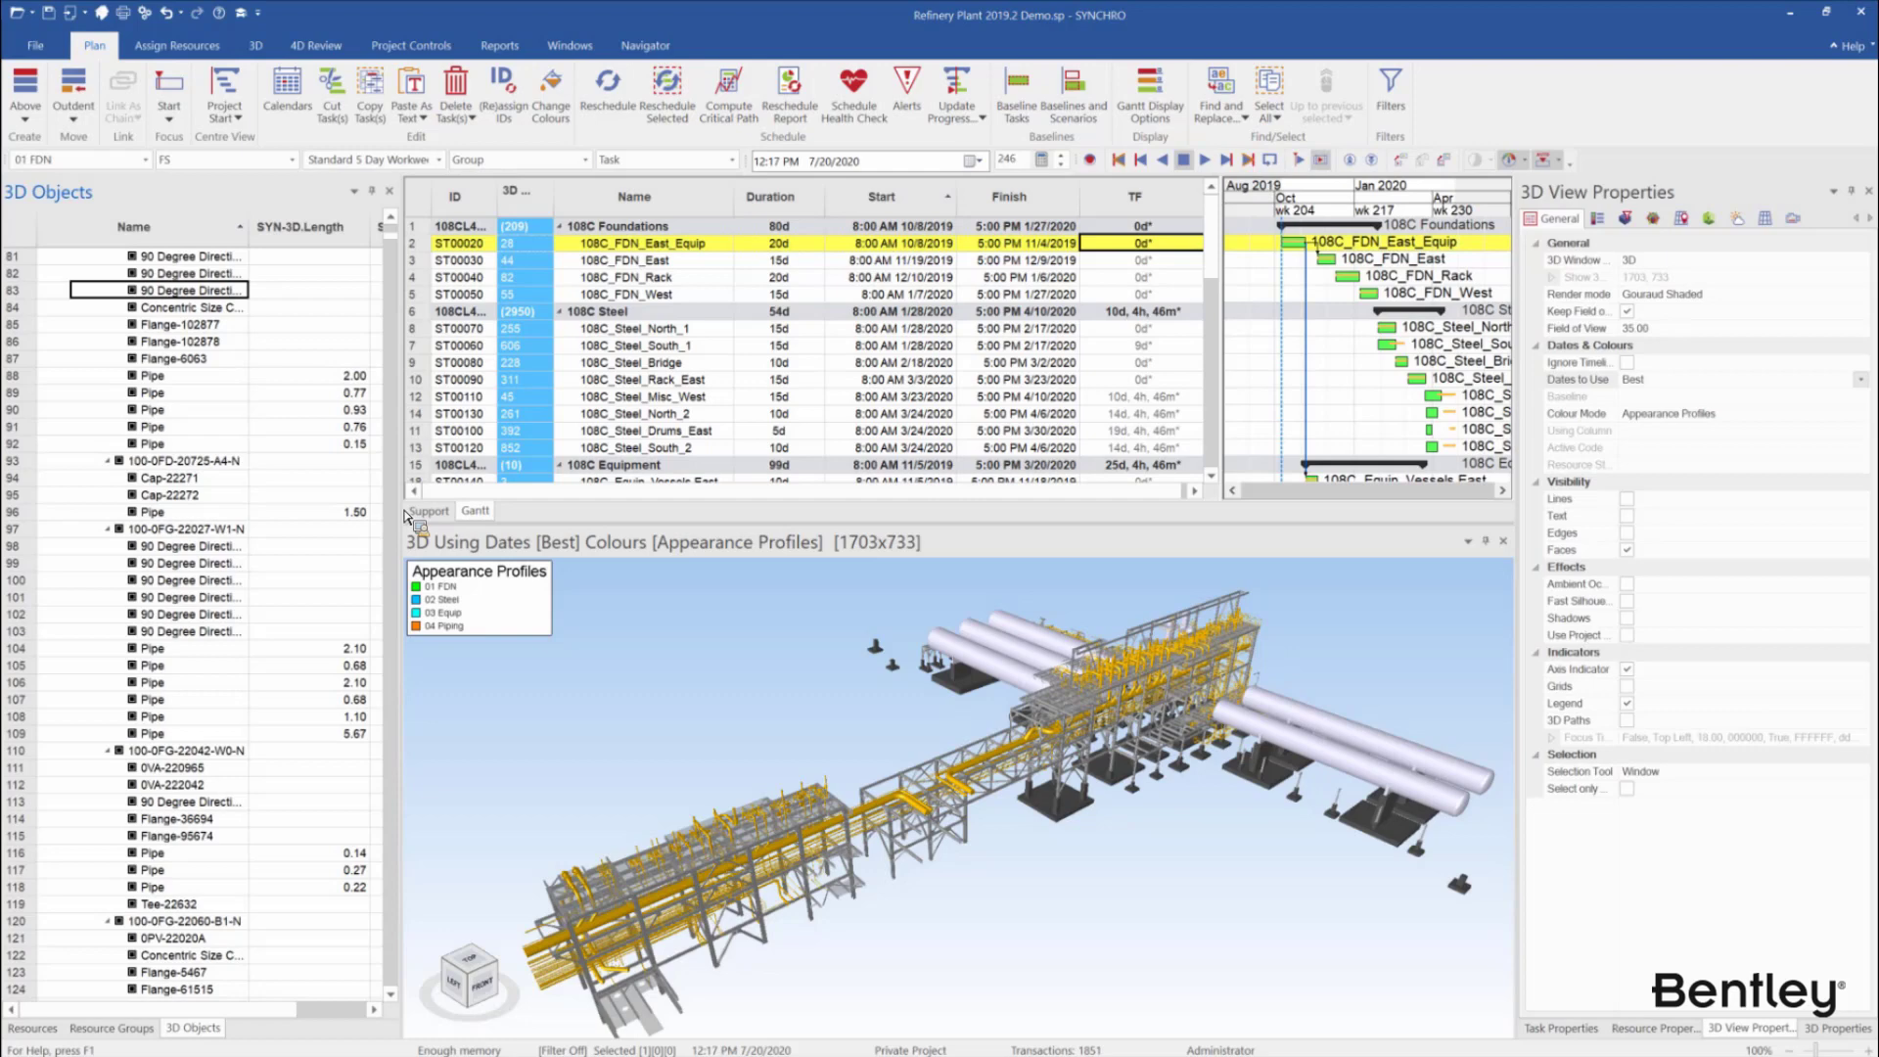
# Widen the 3D Objects table and collapse the Piping.spx branch of the object tree
pyautogui.moveTo(406, 517); pyautogui.dragTo(522, 242)
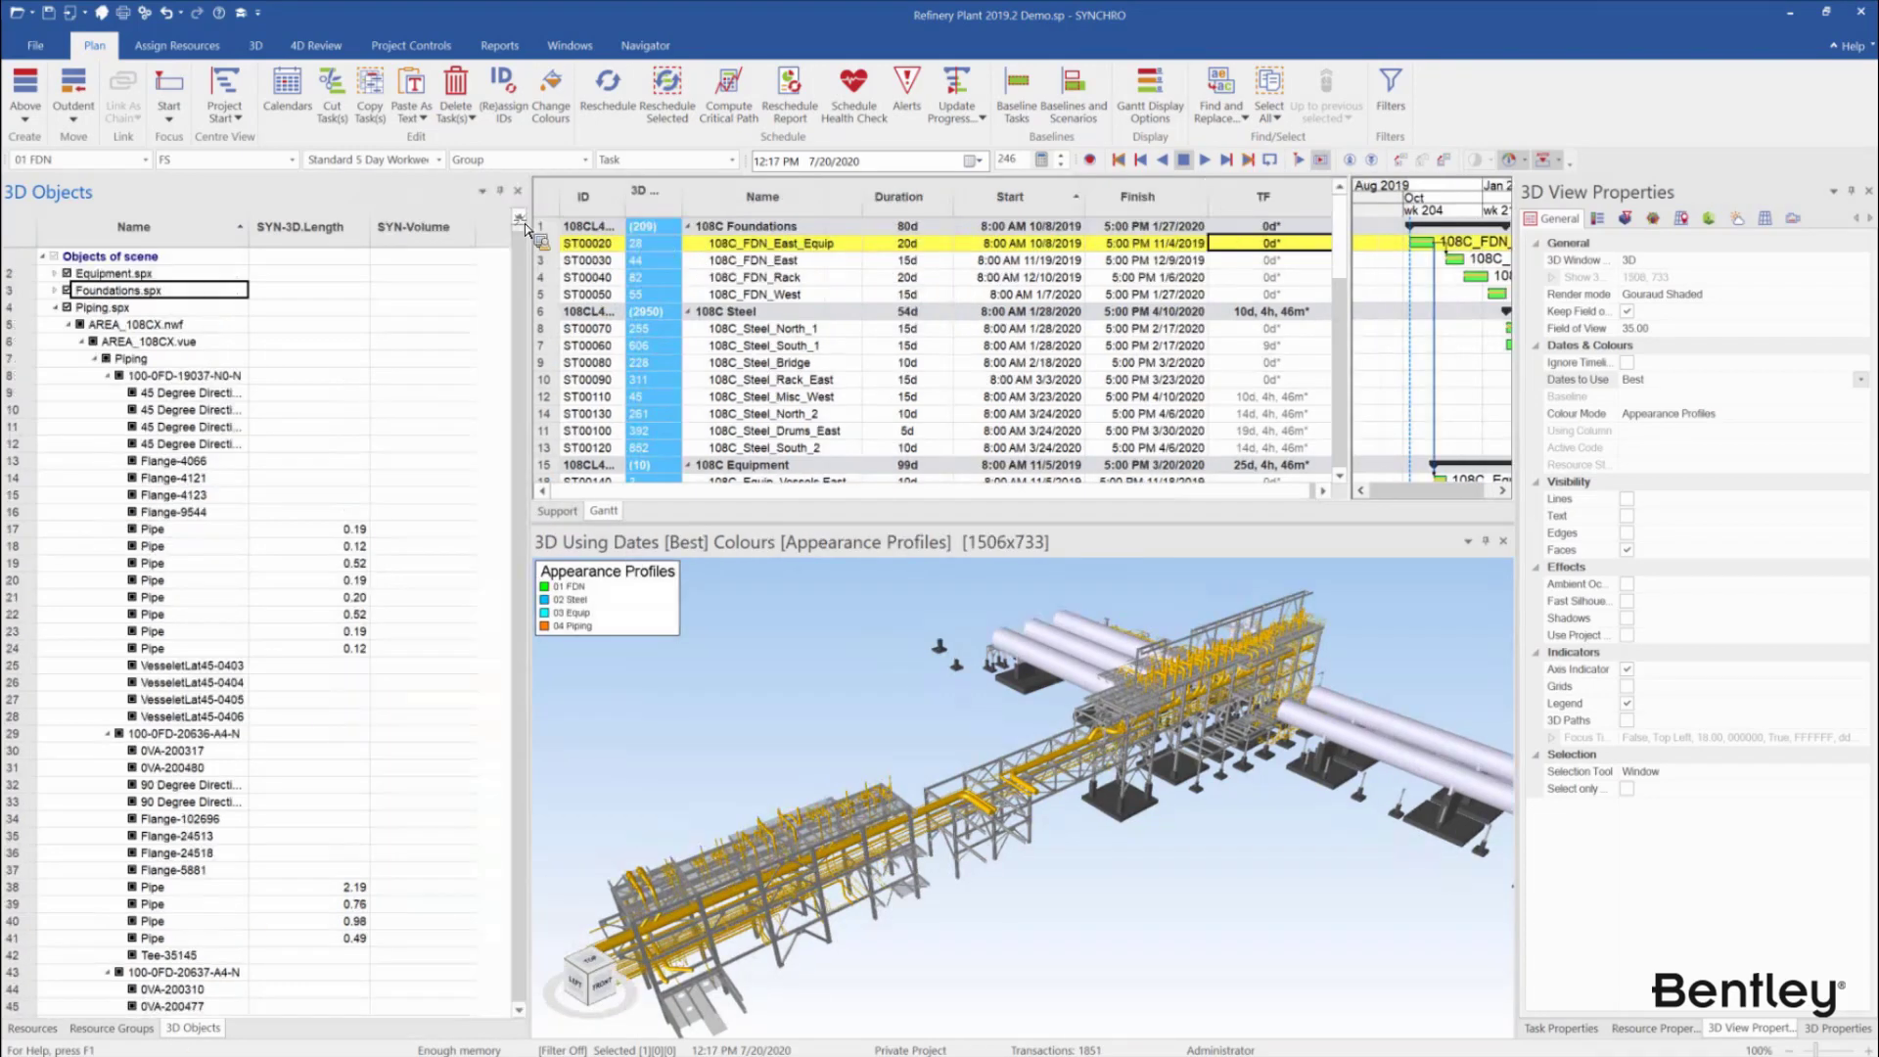
pyautogui.click(54, 308)
pyautogui.moveTo(49, 293); pyautogui.dragTo(235, 239)
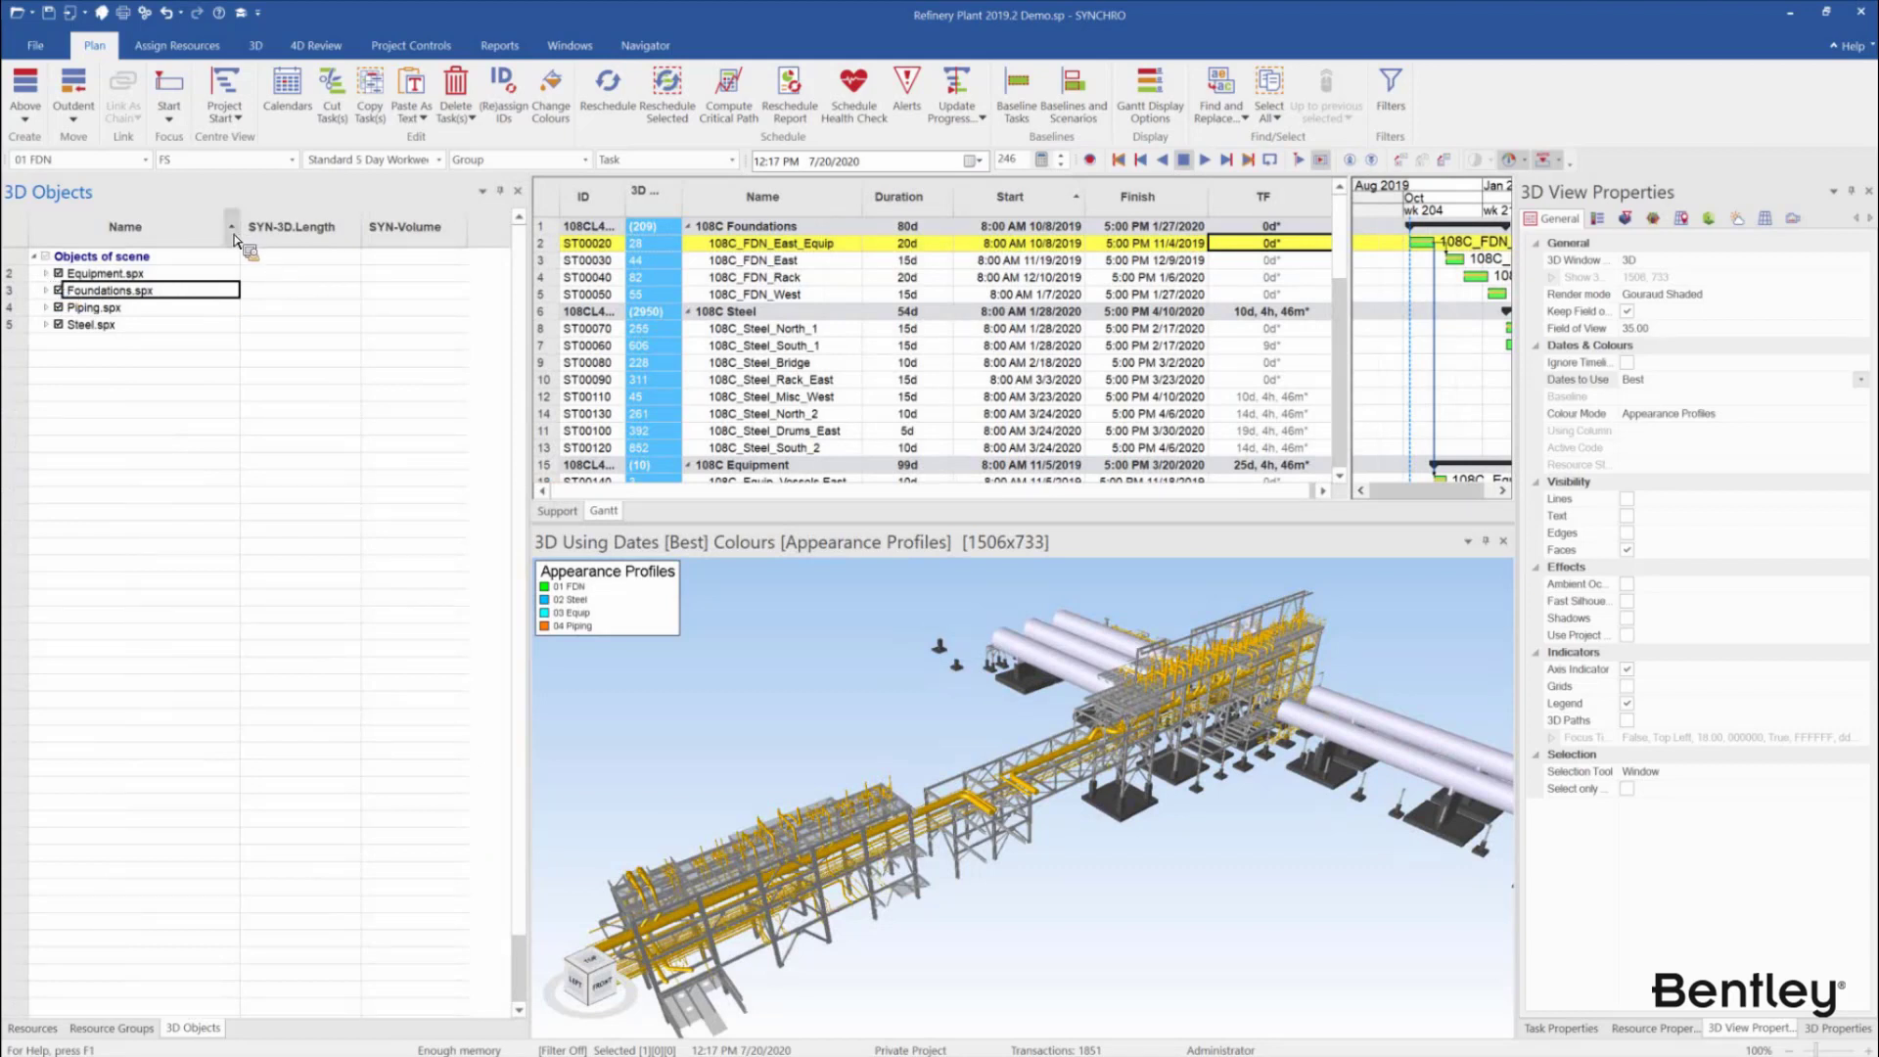
# Switch the 3D Objects table from the Tree arrangement to Custom
pyautogui.rightClick(235, 238)
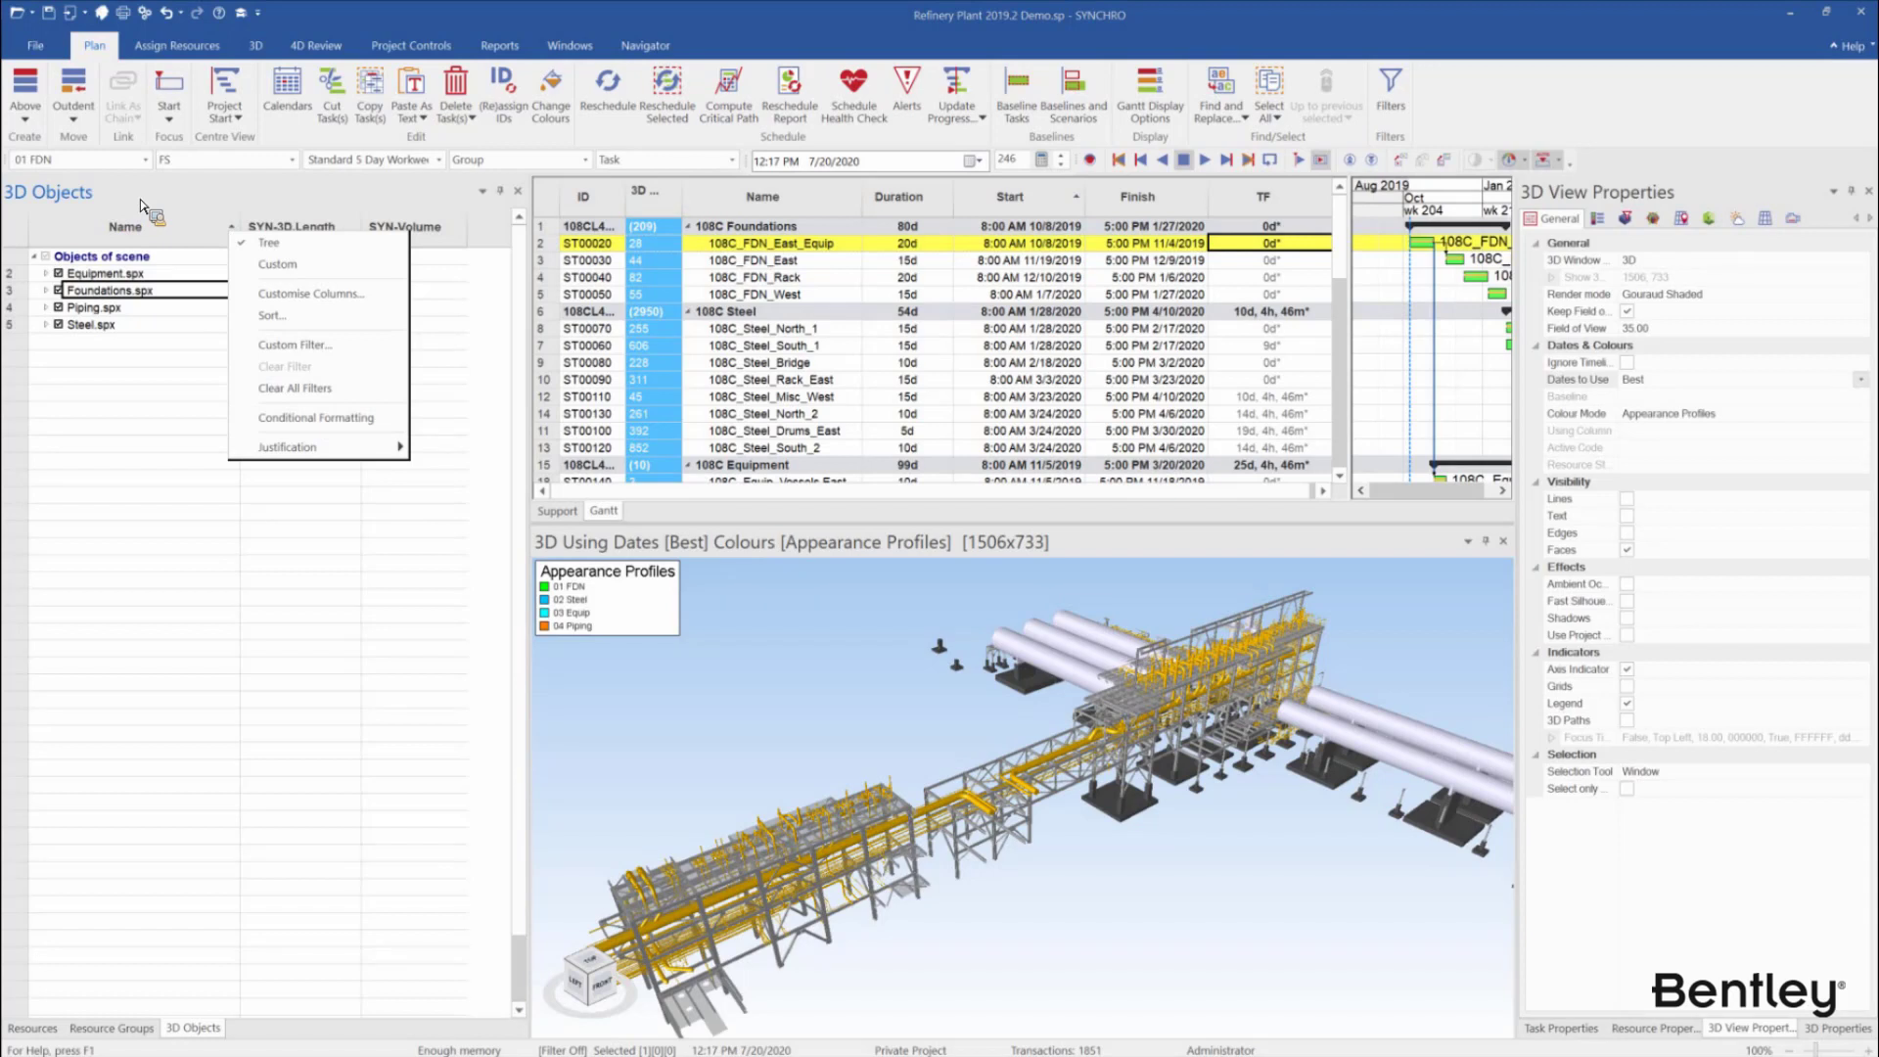
pyautogui.click(264, 240)
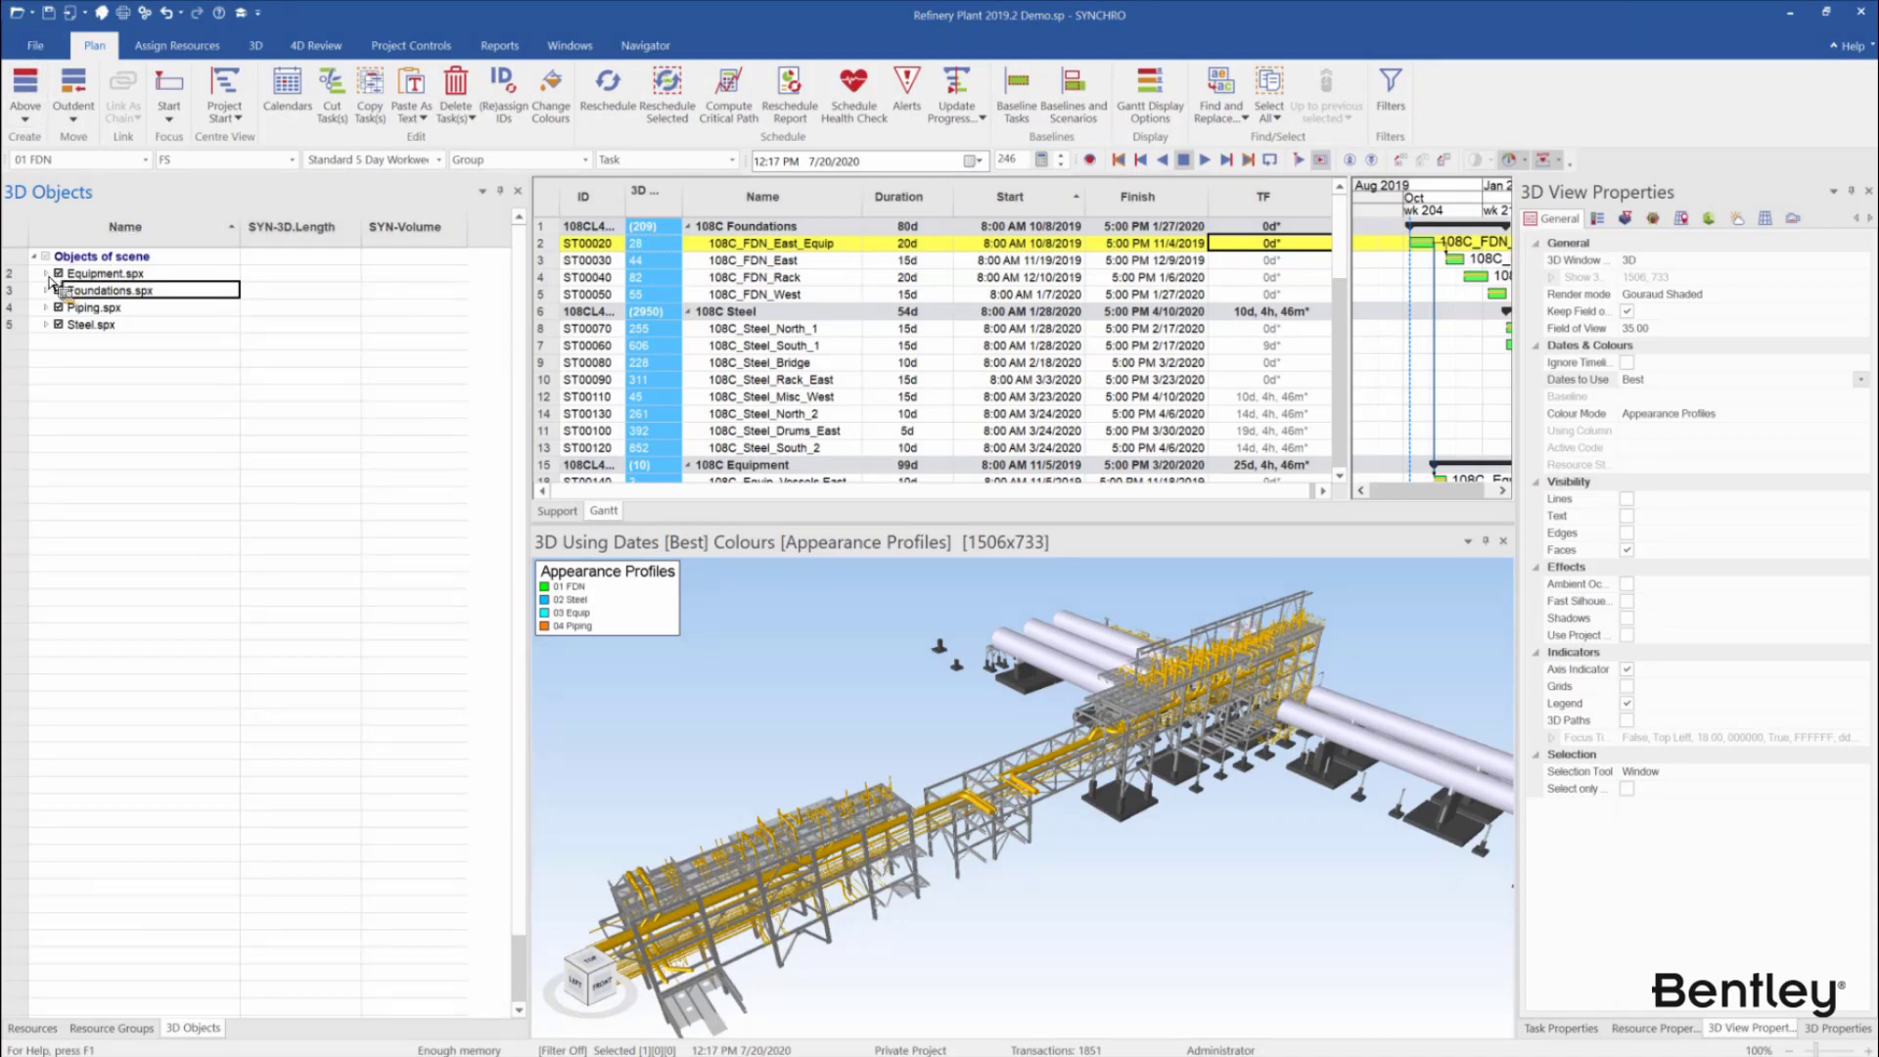
pyautogui.moveTo(49, 280)
pyautogui.mouseDown()
pyautogui.moveTo(176, 345)
pyautogui.moveTo(46, 282)
pyautogui.mouseUp()
pyautogui.moveTo(49, 284)
pyautogui.mouseDown()
pyautogui.moveTo(256, 261)
pyautogui.moveTo(205, 239)
pyautogui.moveTo(357, 281)
pyautogui.moveTo(152, 227)
pyautogui.moveTo(211, 1023)
pyautogui.moveTo(250, 1006)
pyautogui.moveTo(261, 760)
pyautogui.moveTo(178, 256)
pyautogui.moveTo(245, 268)
pyautogui.mouseUp()
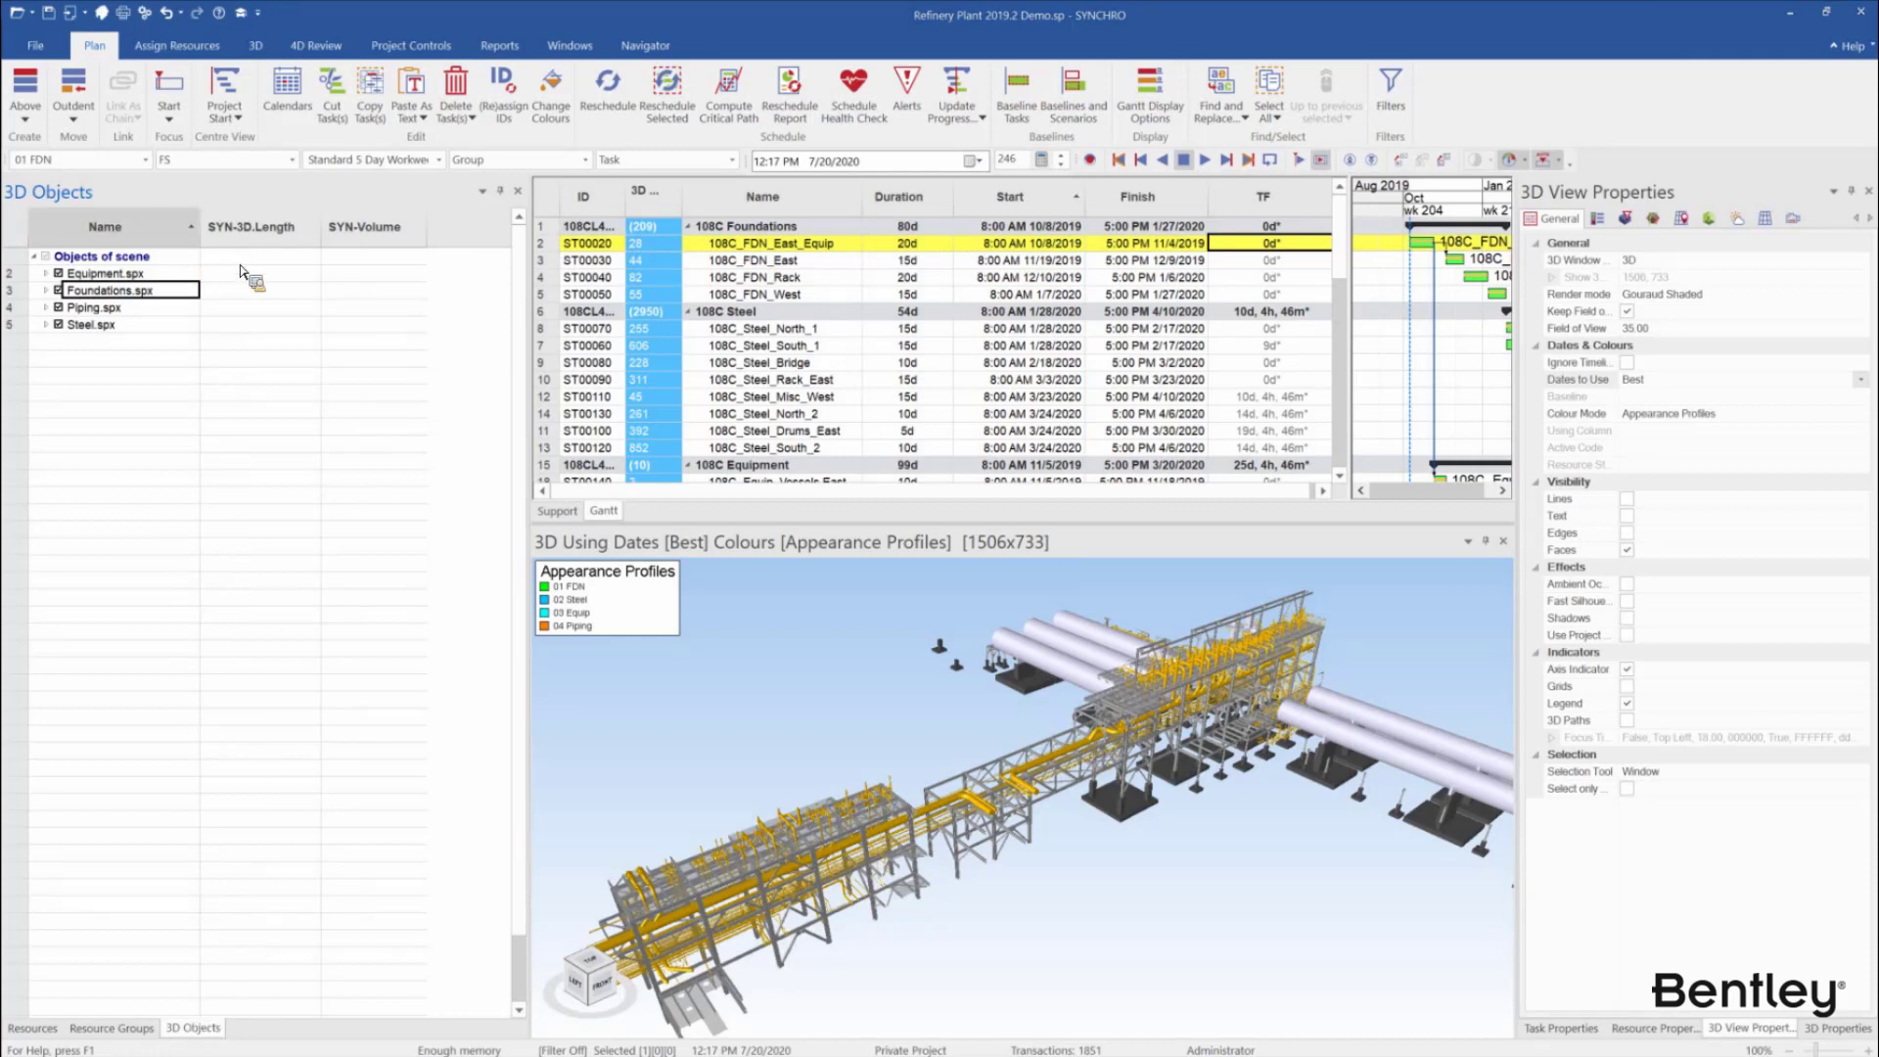
pyautogui.rightClick(245, 268)
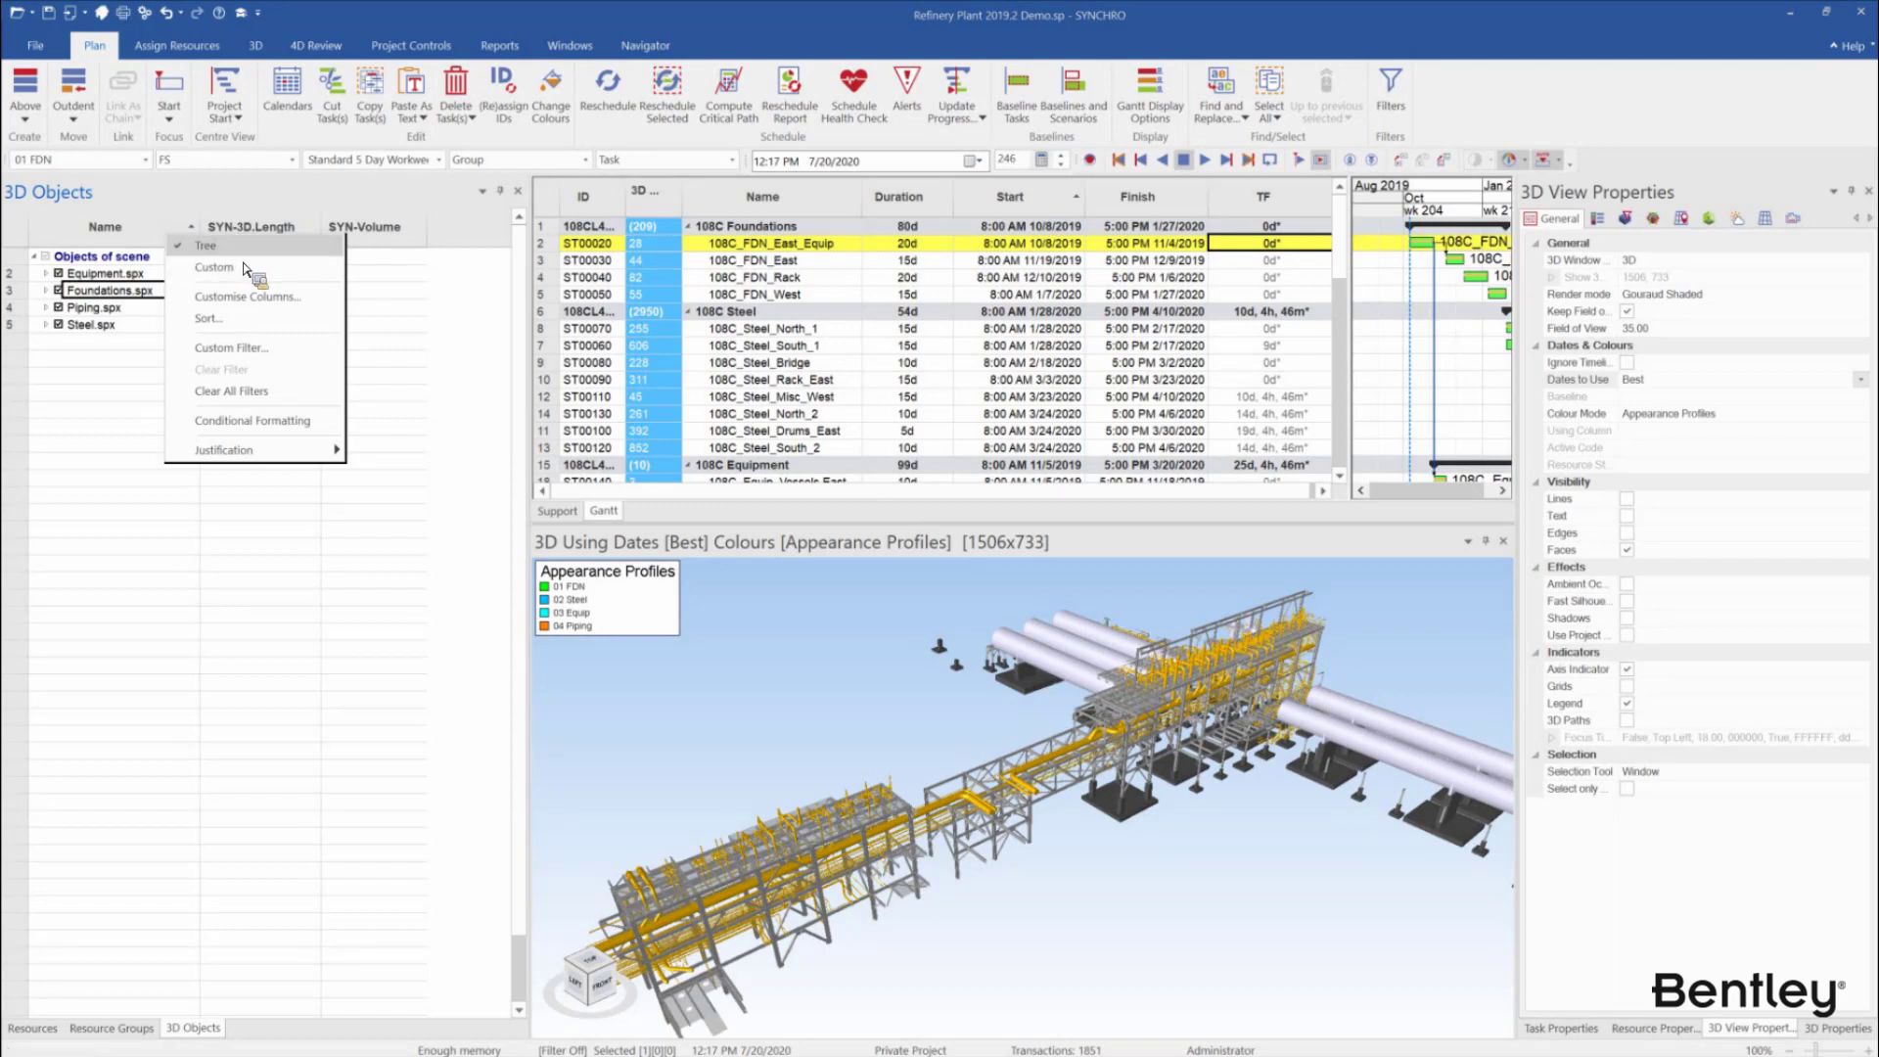
pyautogui.rightClick(156, 231)
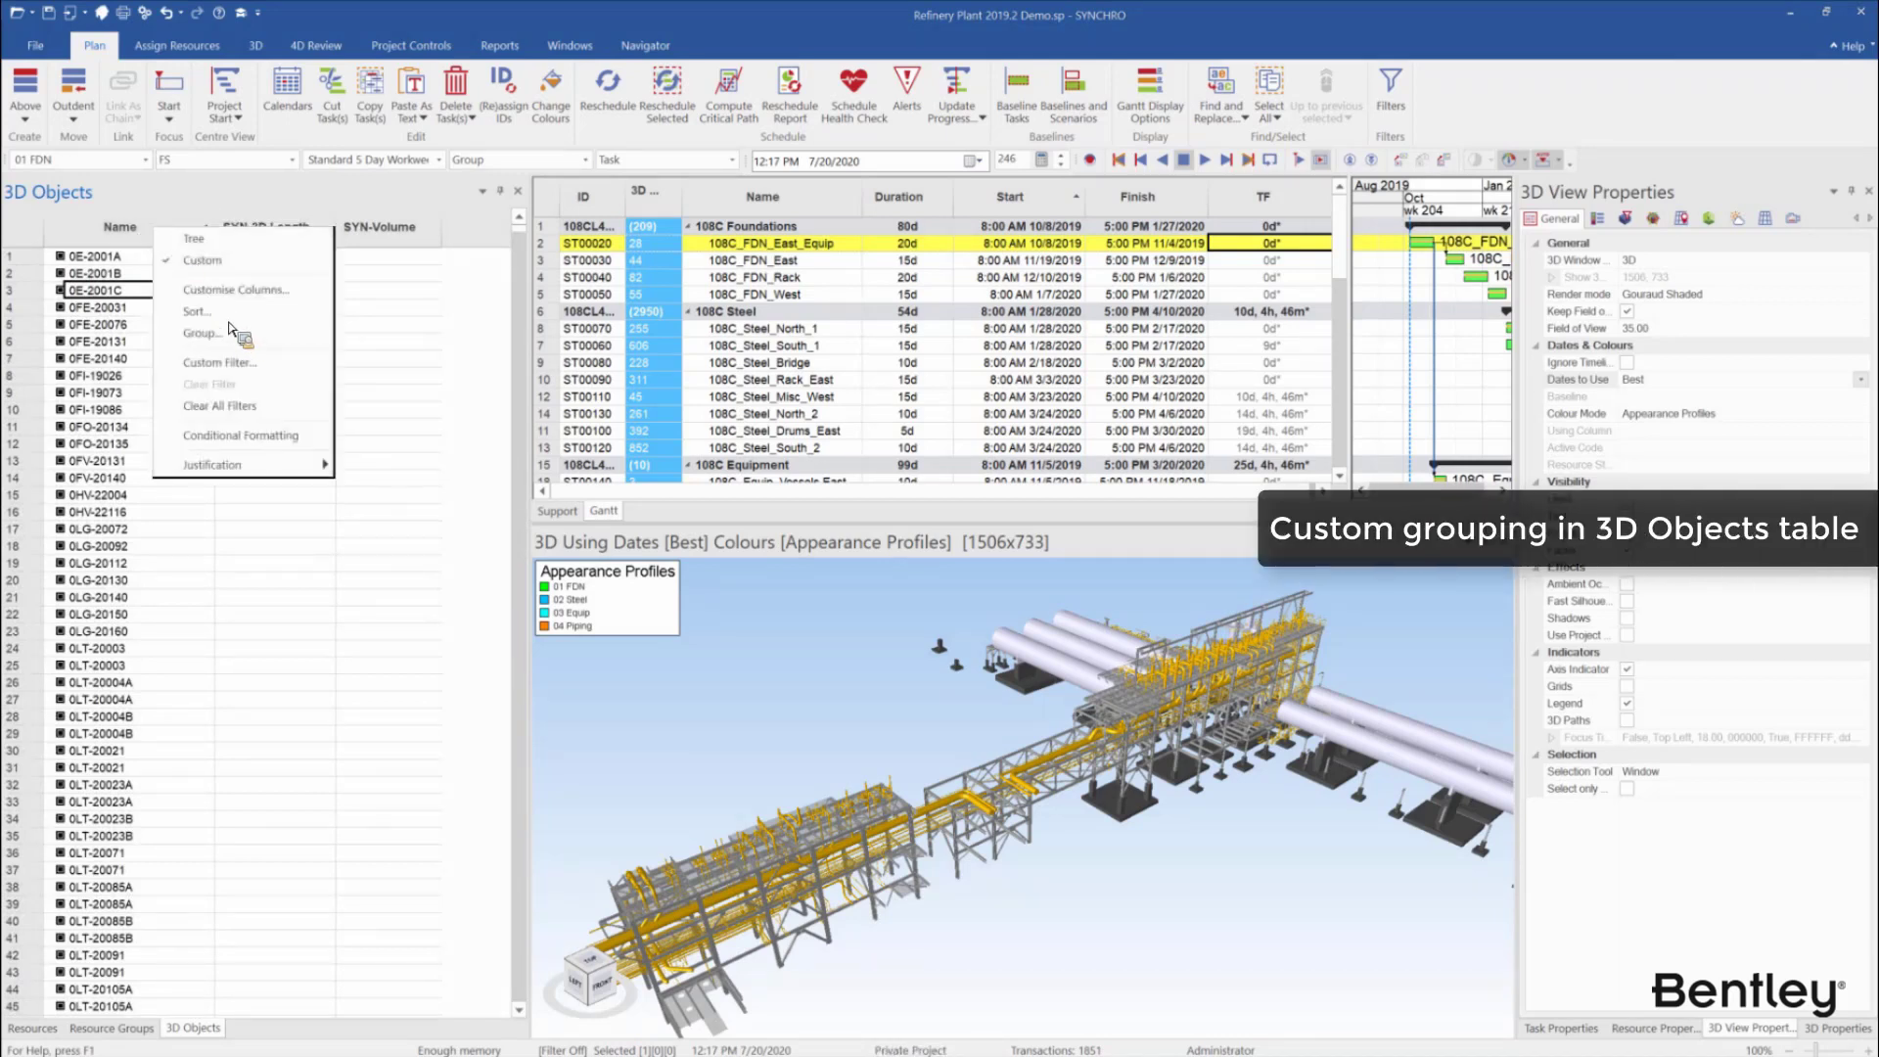
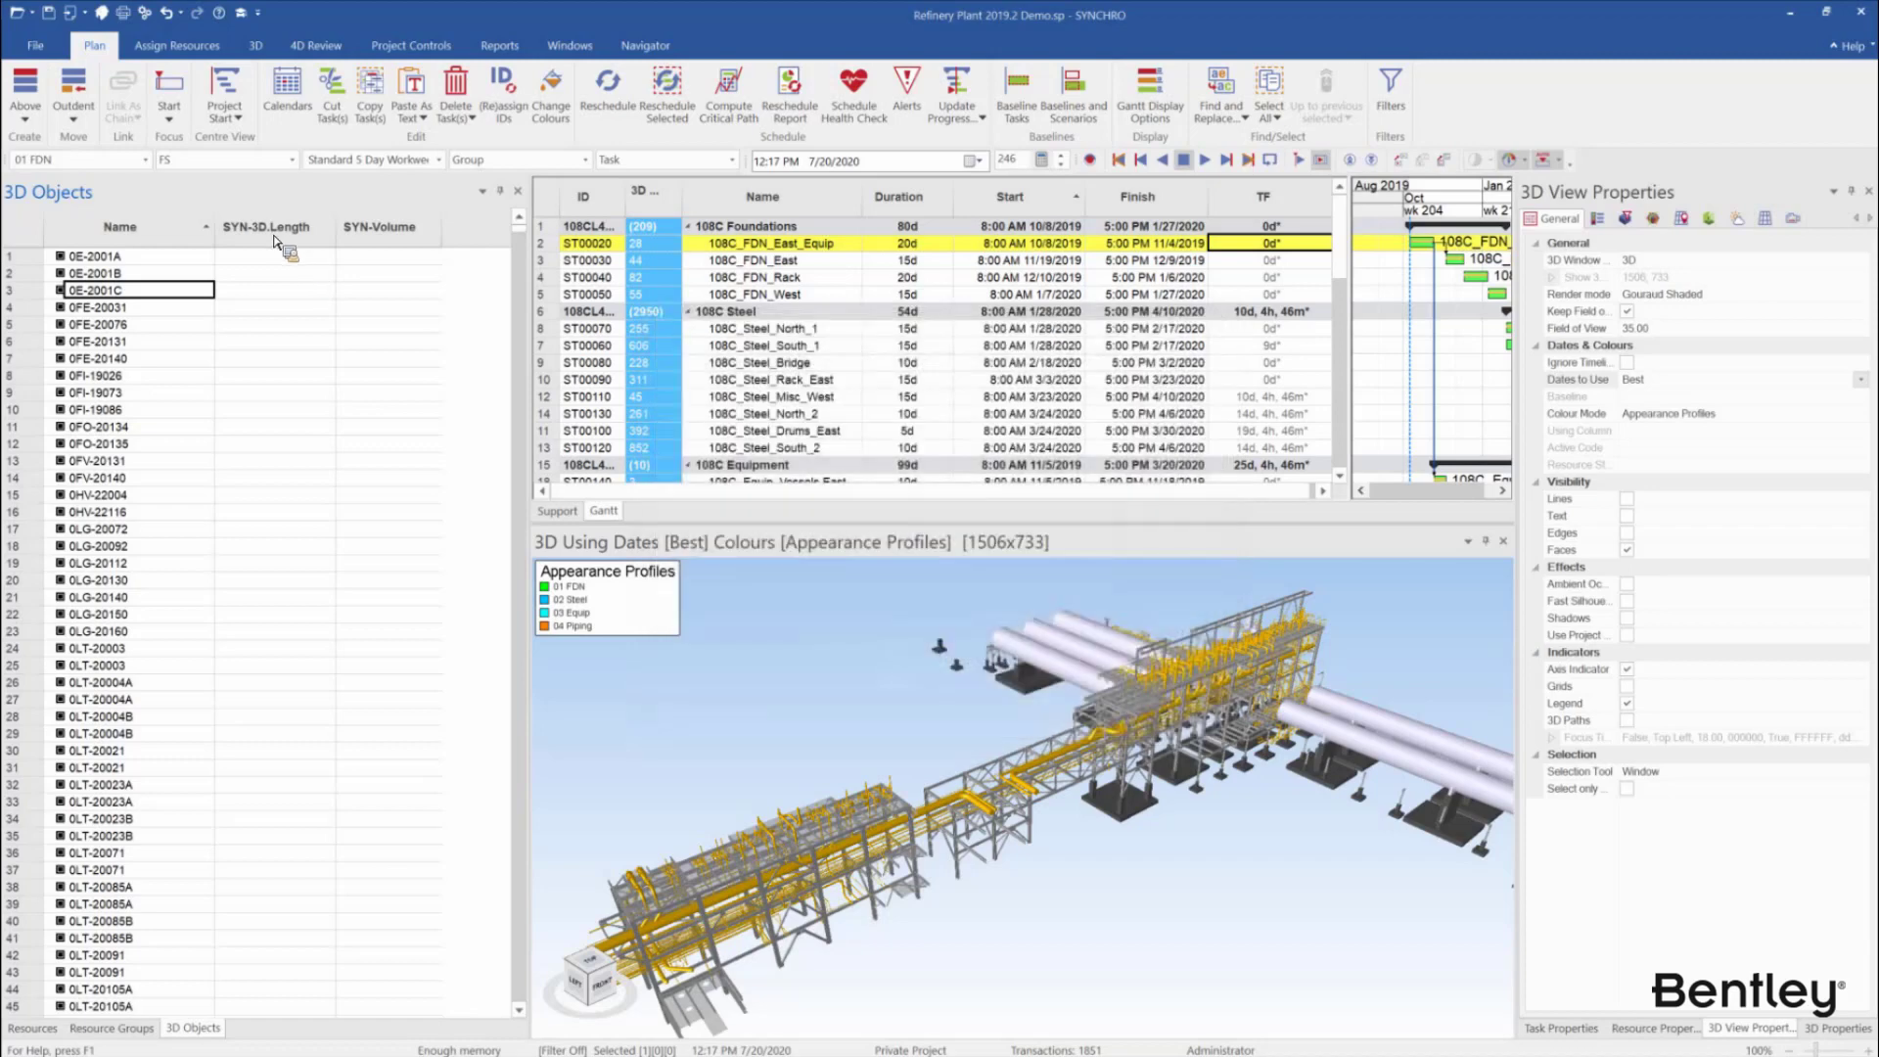
# Customise the 3D Objects table's columns, filtering the available fields by "com" and adding 3D.Commodity Code
pyautogui.rightClick(270, 231)
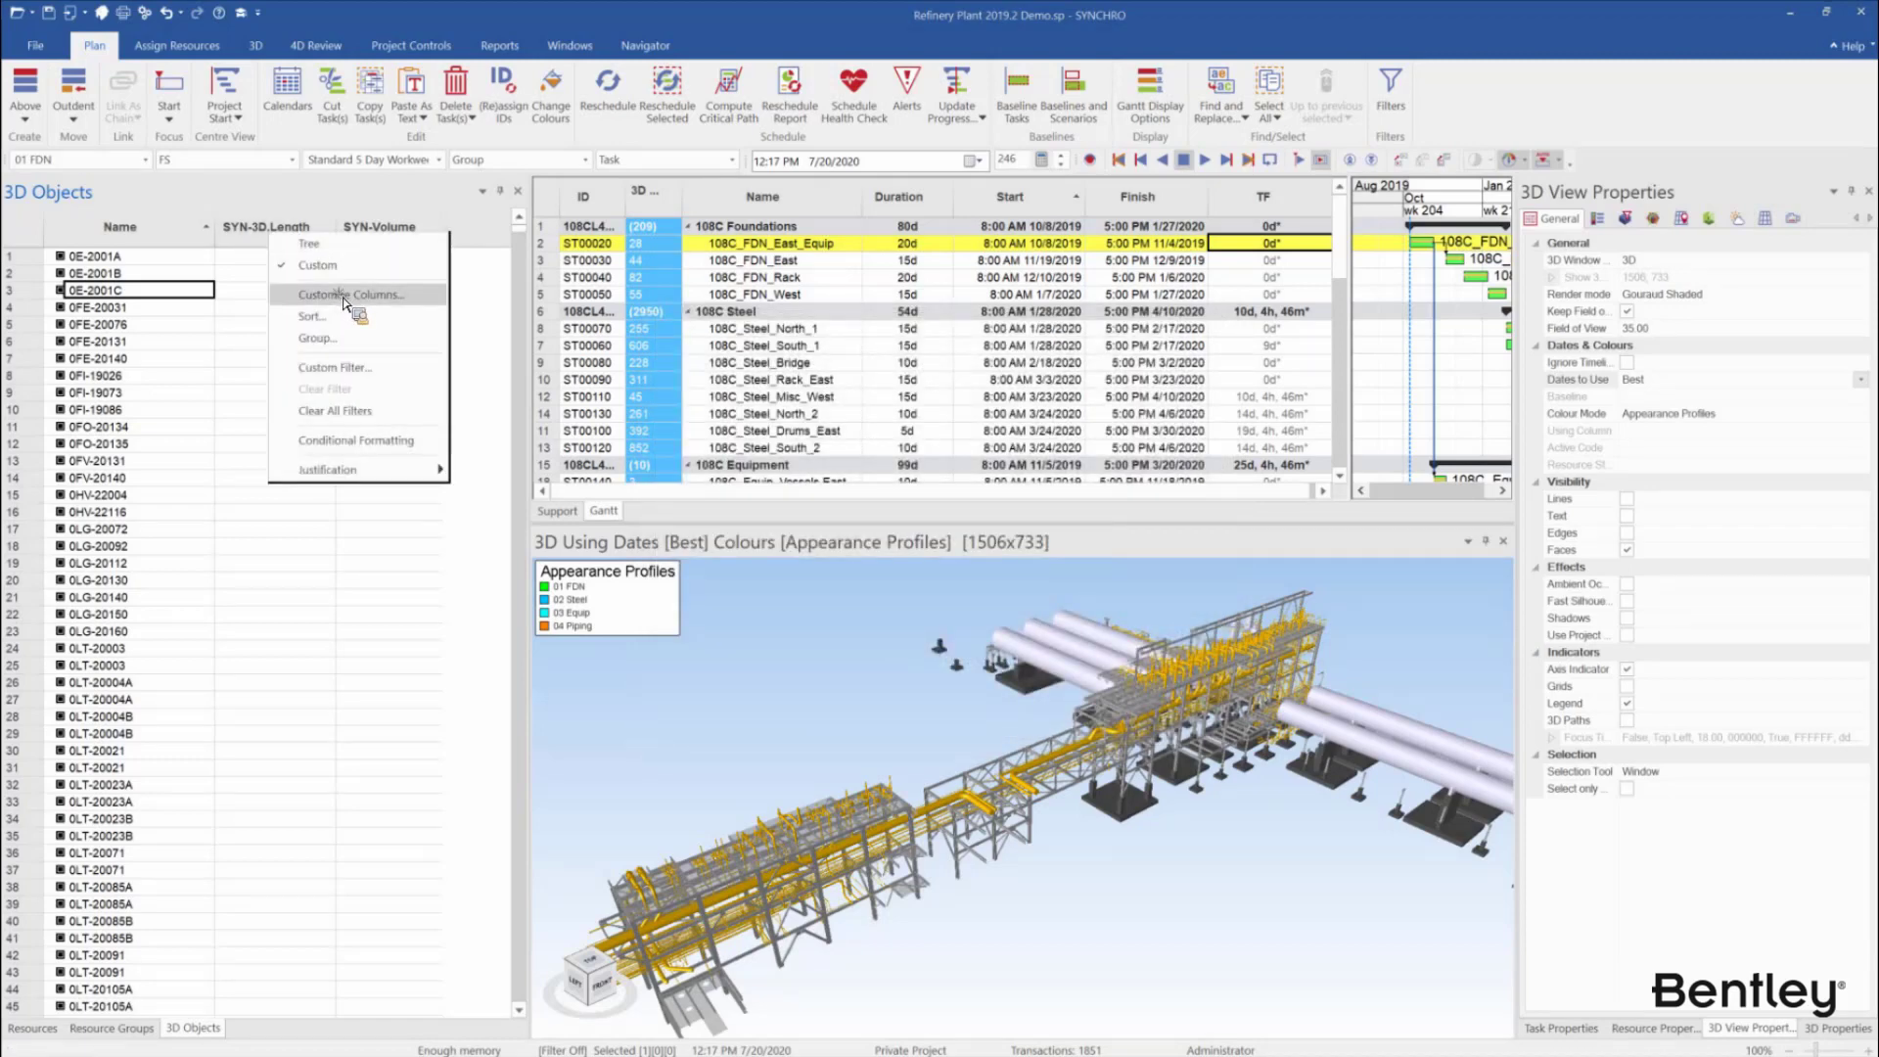
pyautogui.click(409, 296)
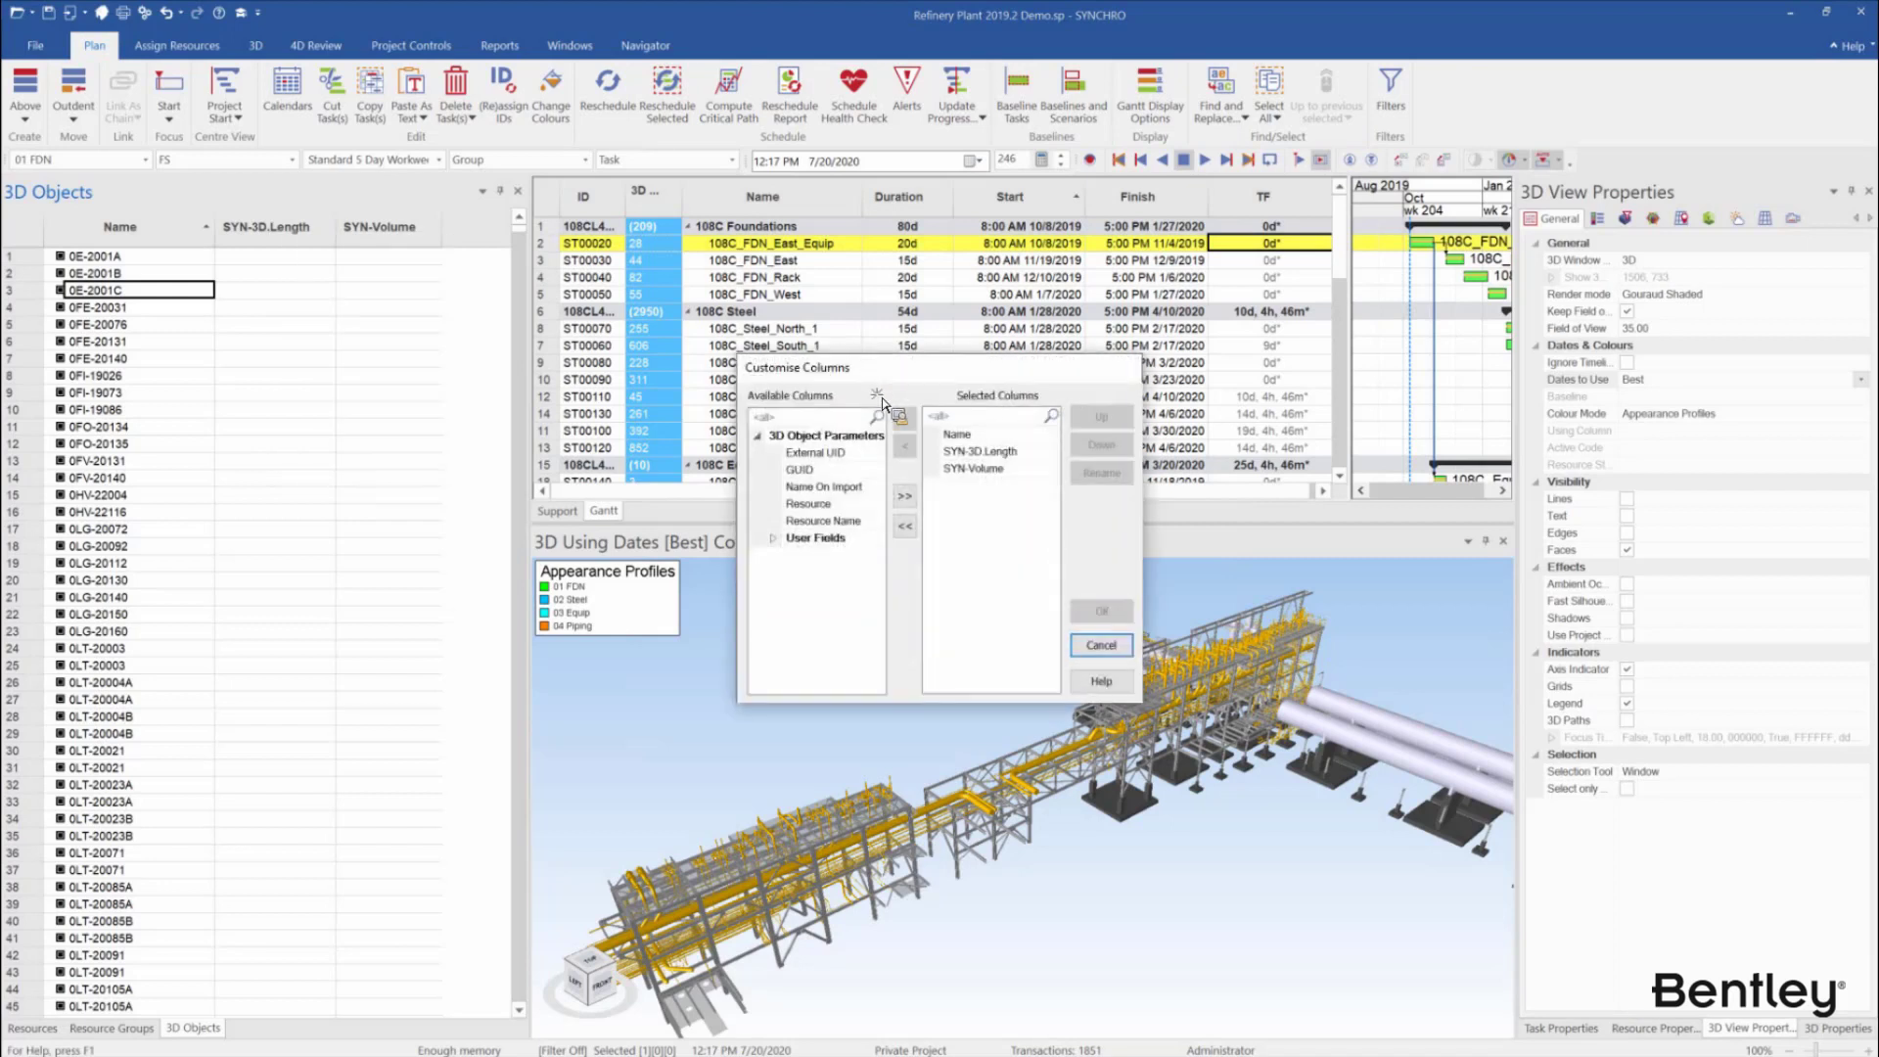
pyautogui.moveTo(874, 369); pyautogui.dragTo(879, 394)
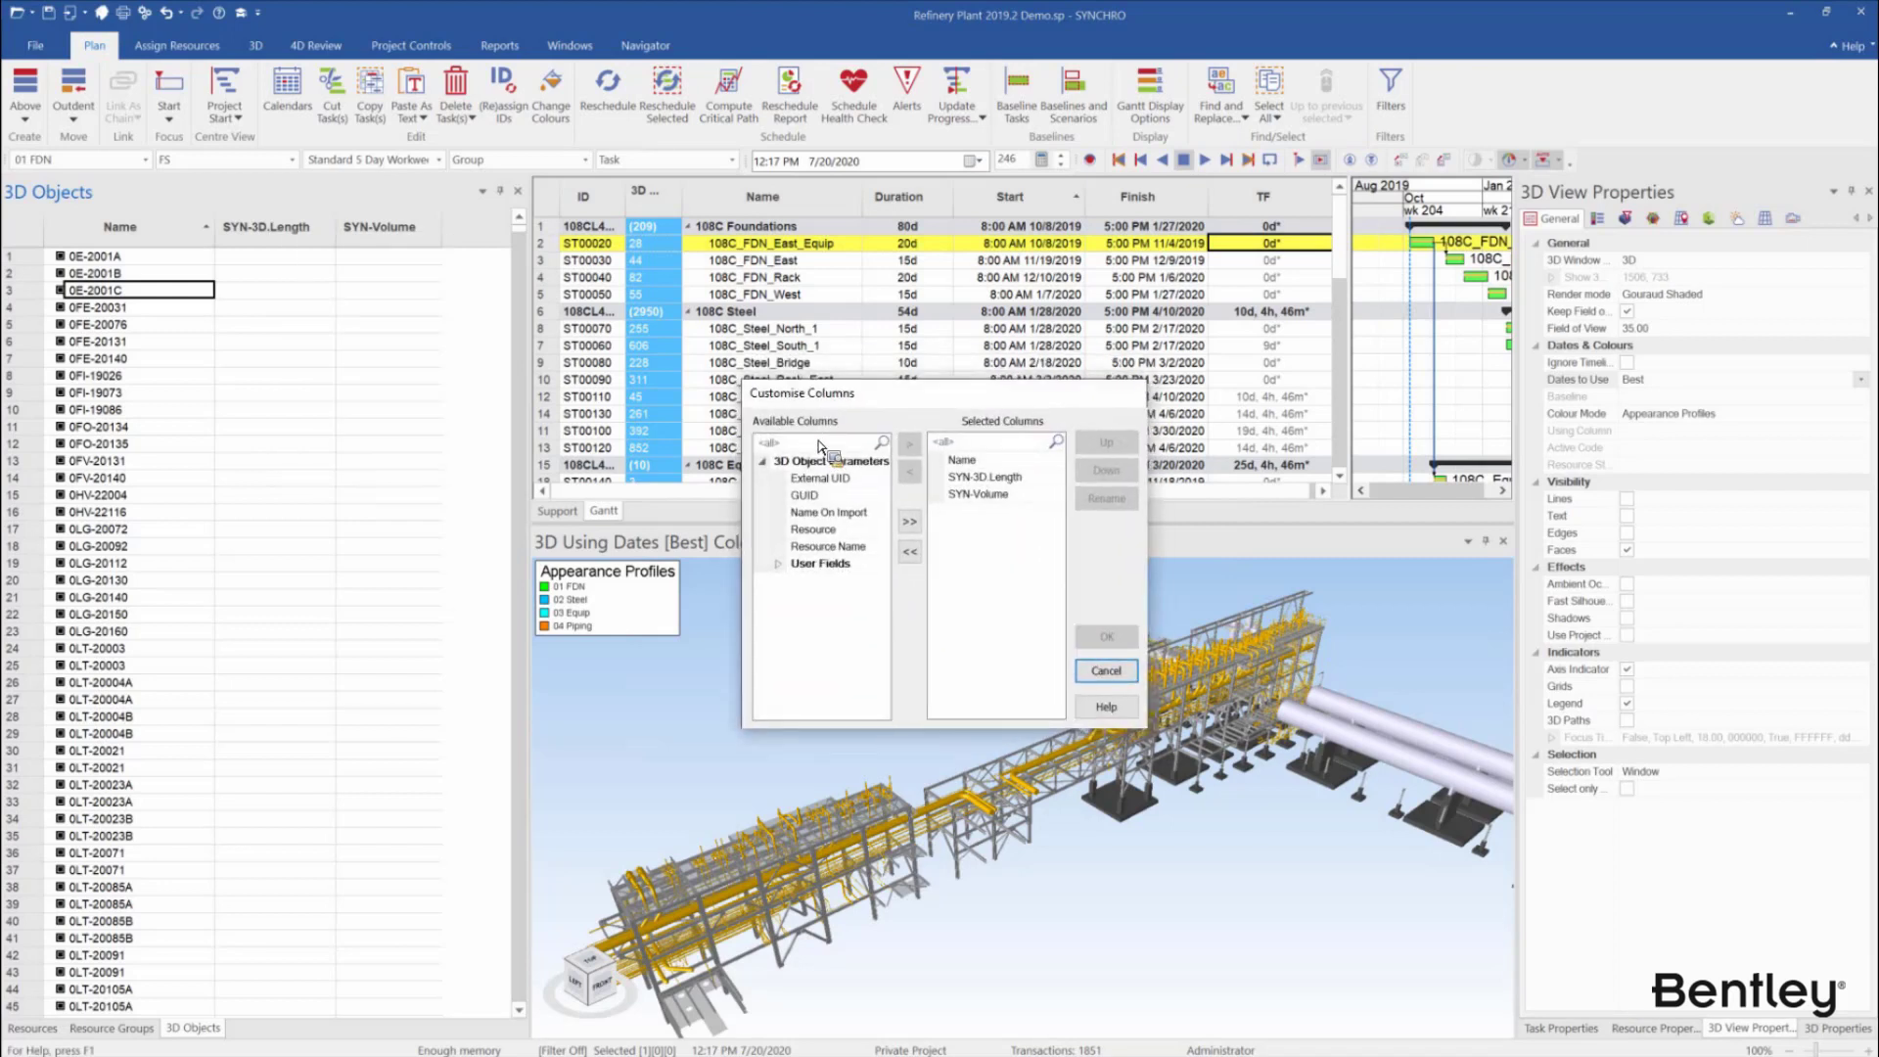
pyautogui.click(820, 444)
pyautogui.write('com')
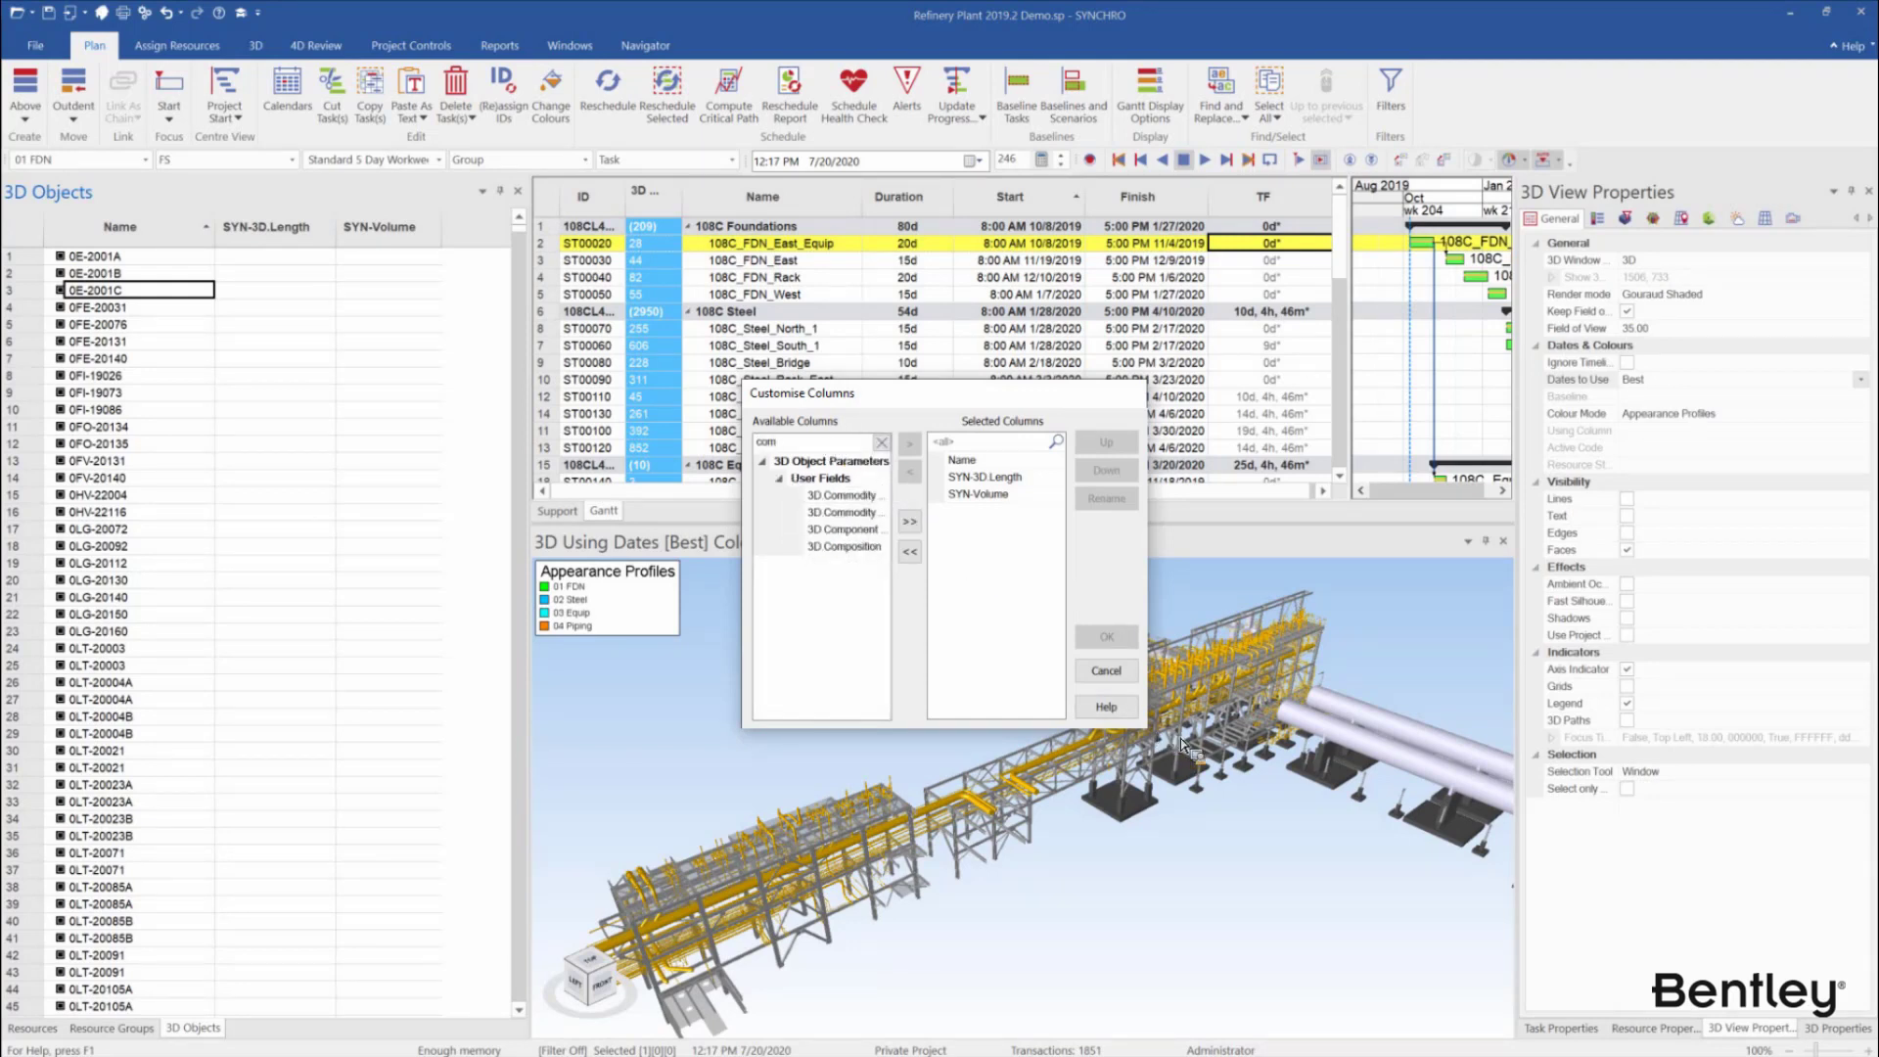
pyautogui.moveTo(1147, 728); pyautogui.dragTo(1303, 764)
pyautogui.moveTo(904, 494); pyautogui.dragTo(1114, 534)
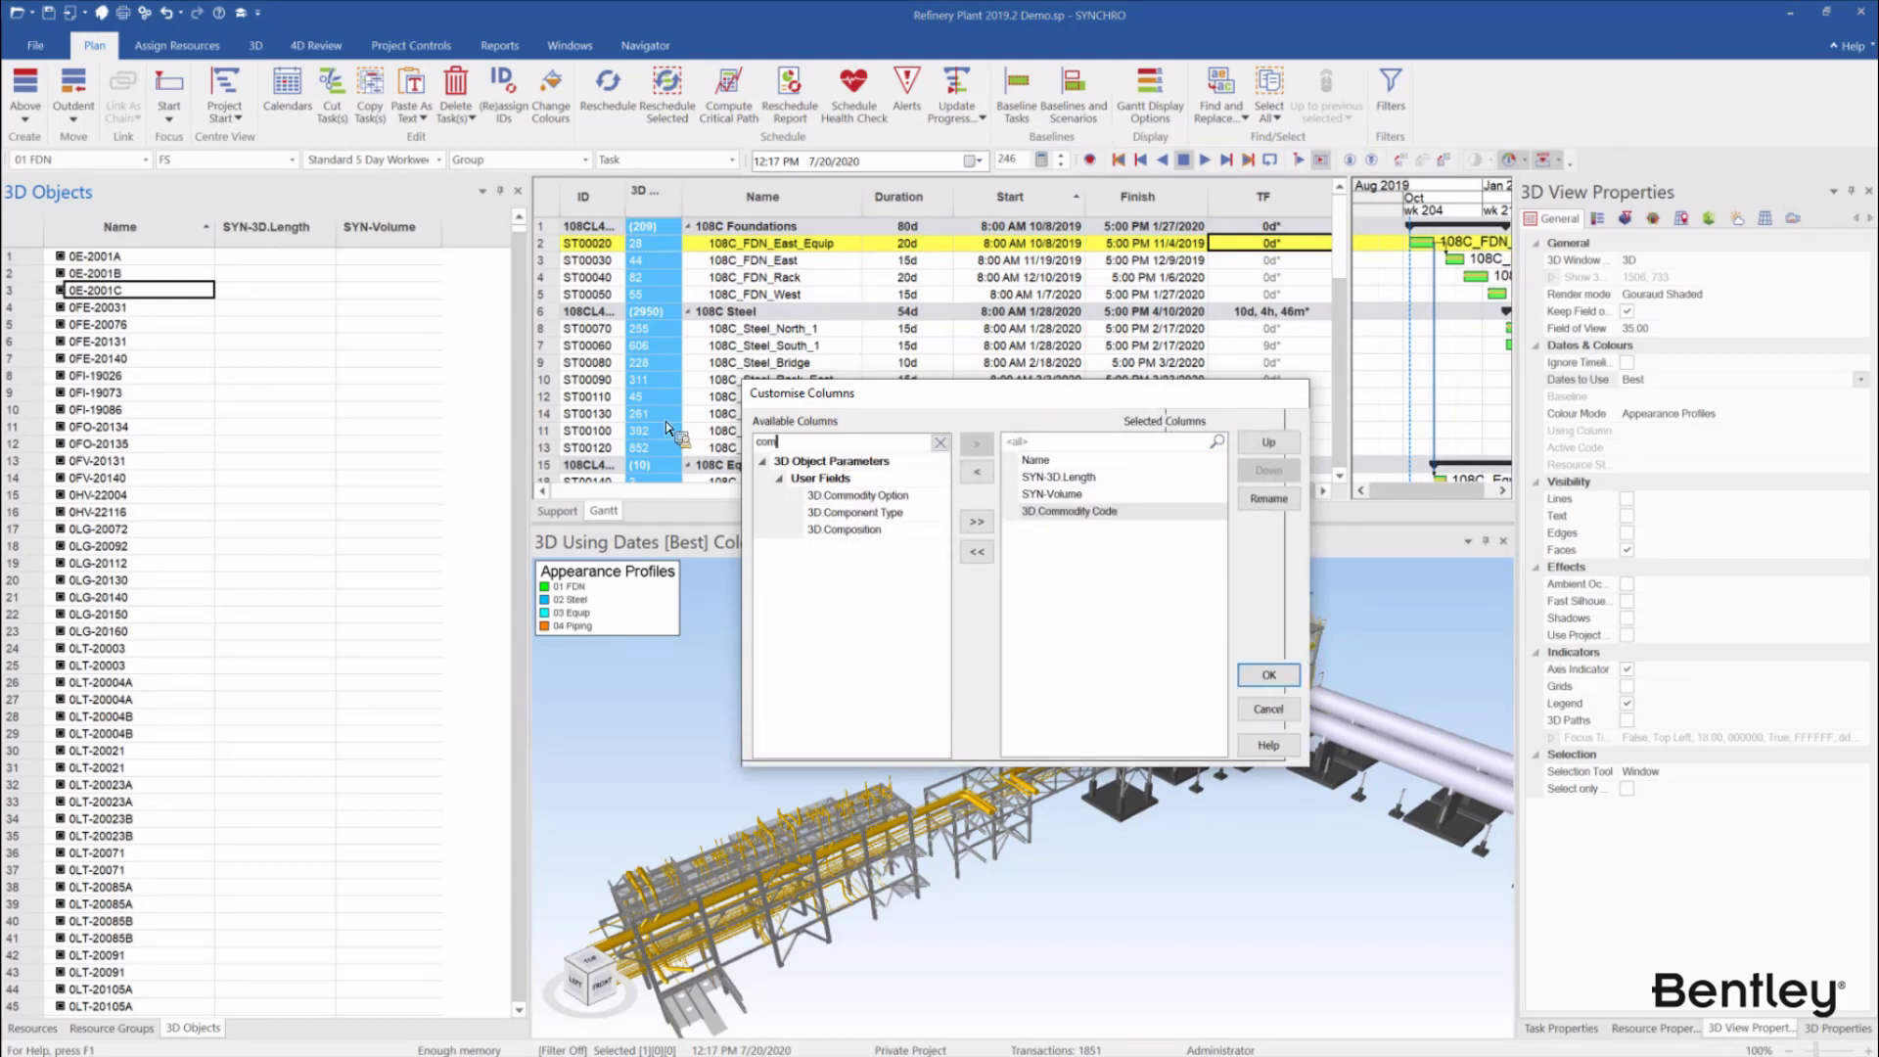
# Add the 3D.WorkPackage, 3D.PipeRun and 3D.Pipeline fields to the selected columns and accept the column customisation
pyautogui.hotkey('ctrl', 'a')
pyautogui.write('work')
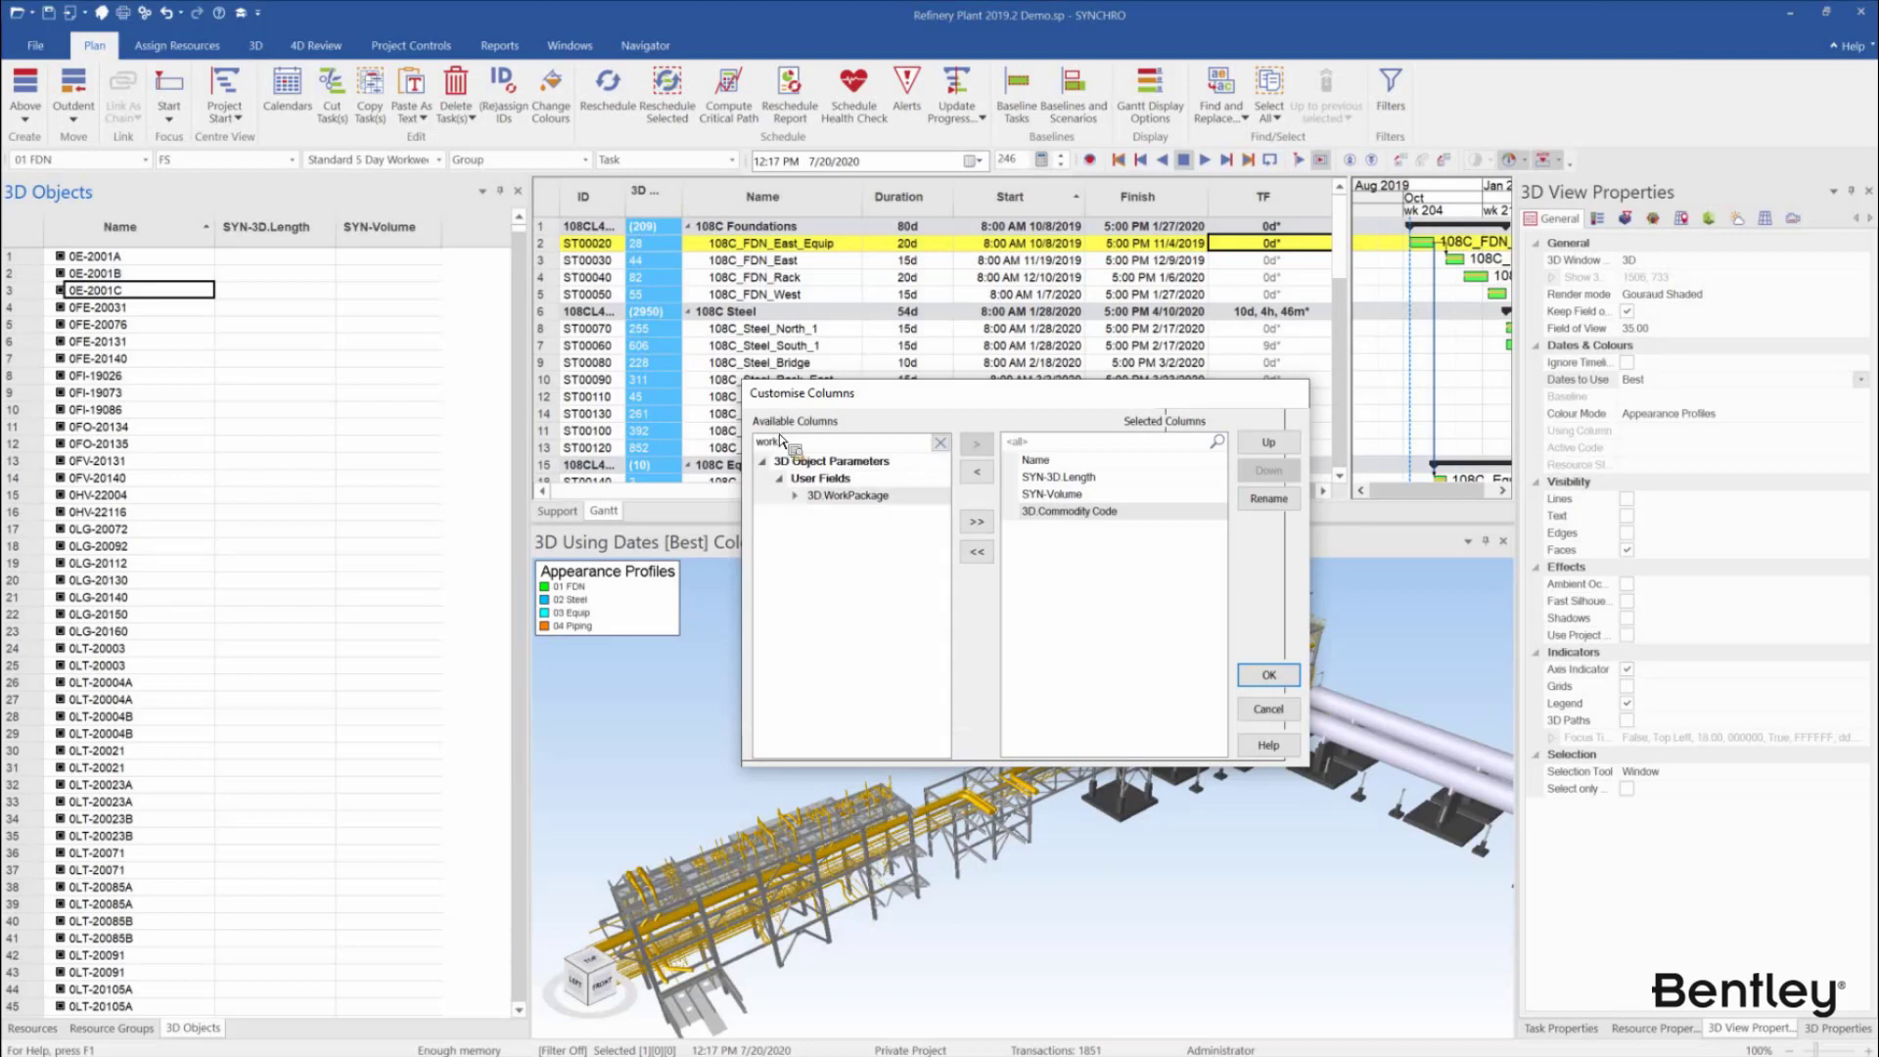
pyautogui.moveTo(849, 495); pyautogui.dragTo(1124, 550)
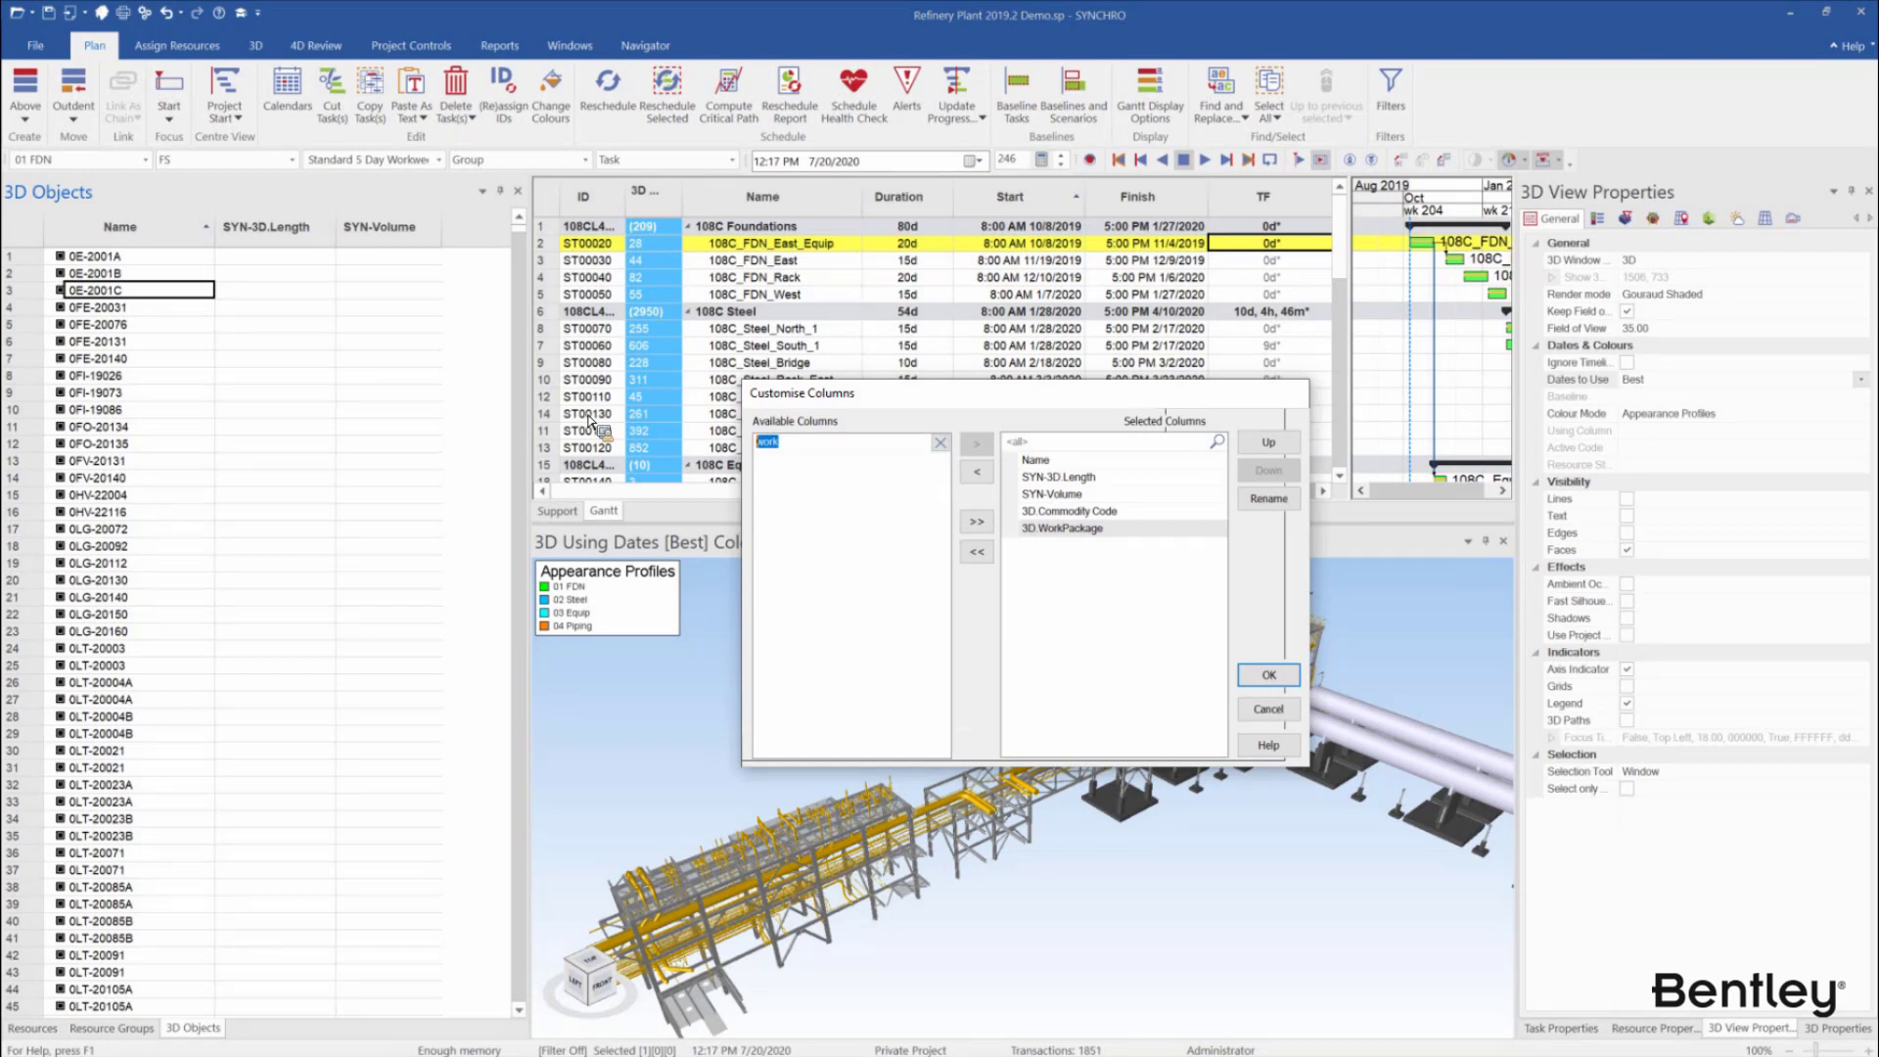
pyautogui.write('pi')
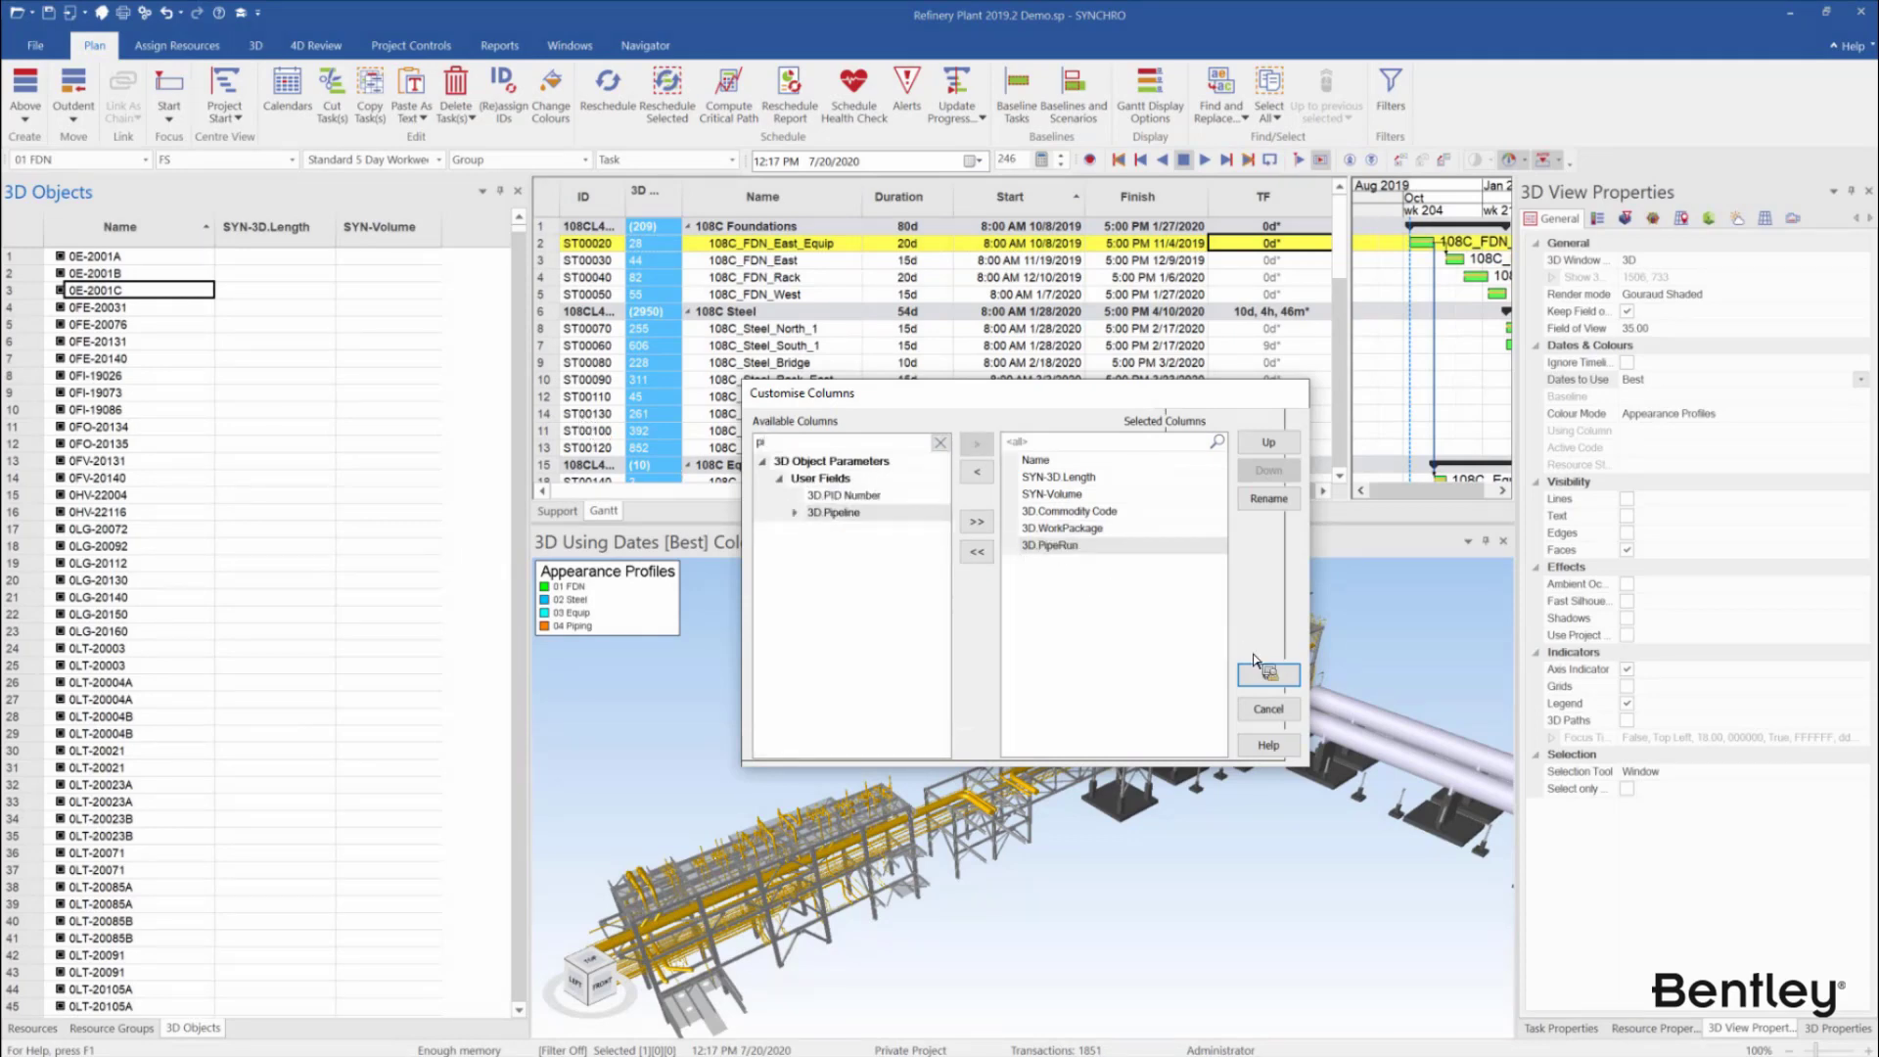
pyautogui.press('Return')
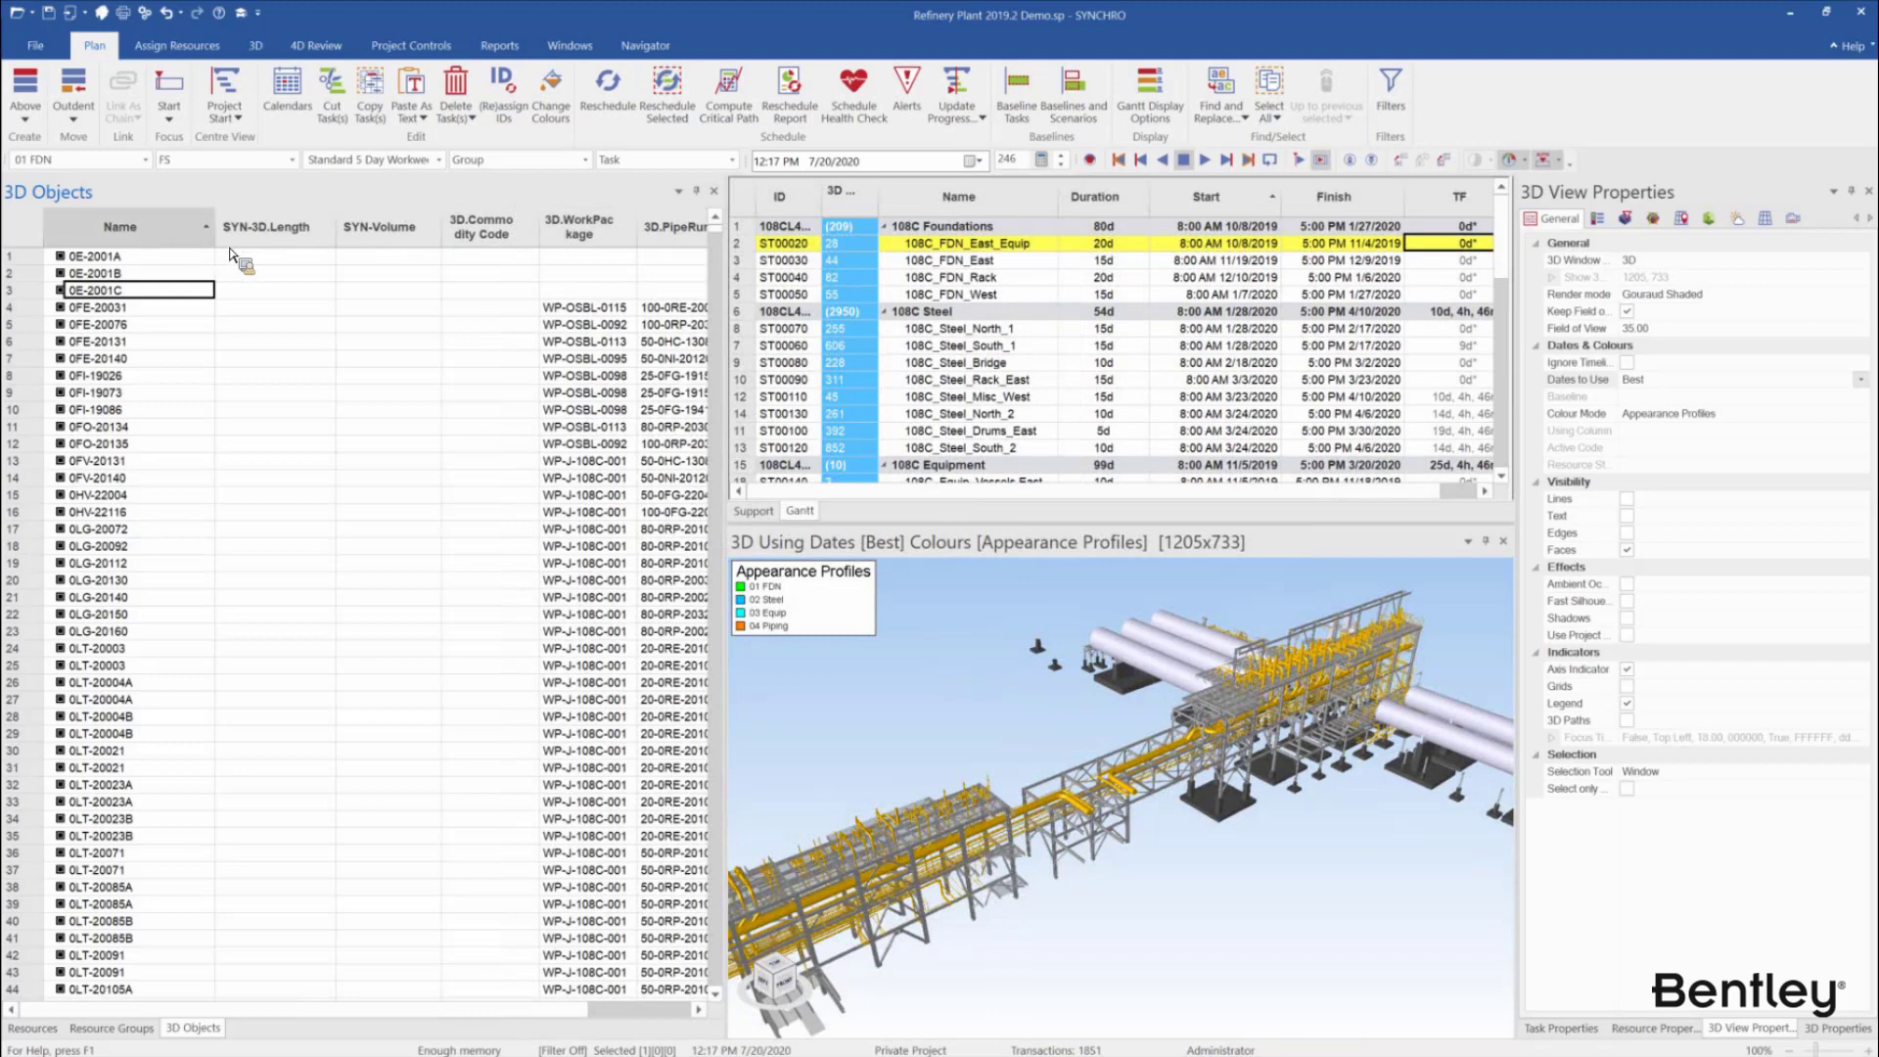
# Display the Group settings for the 3D Objects table and limit the grouping parameters to Visible Columns
pyautogui.rightClick(151, 230)
pyautogui.click(1513, 684)
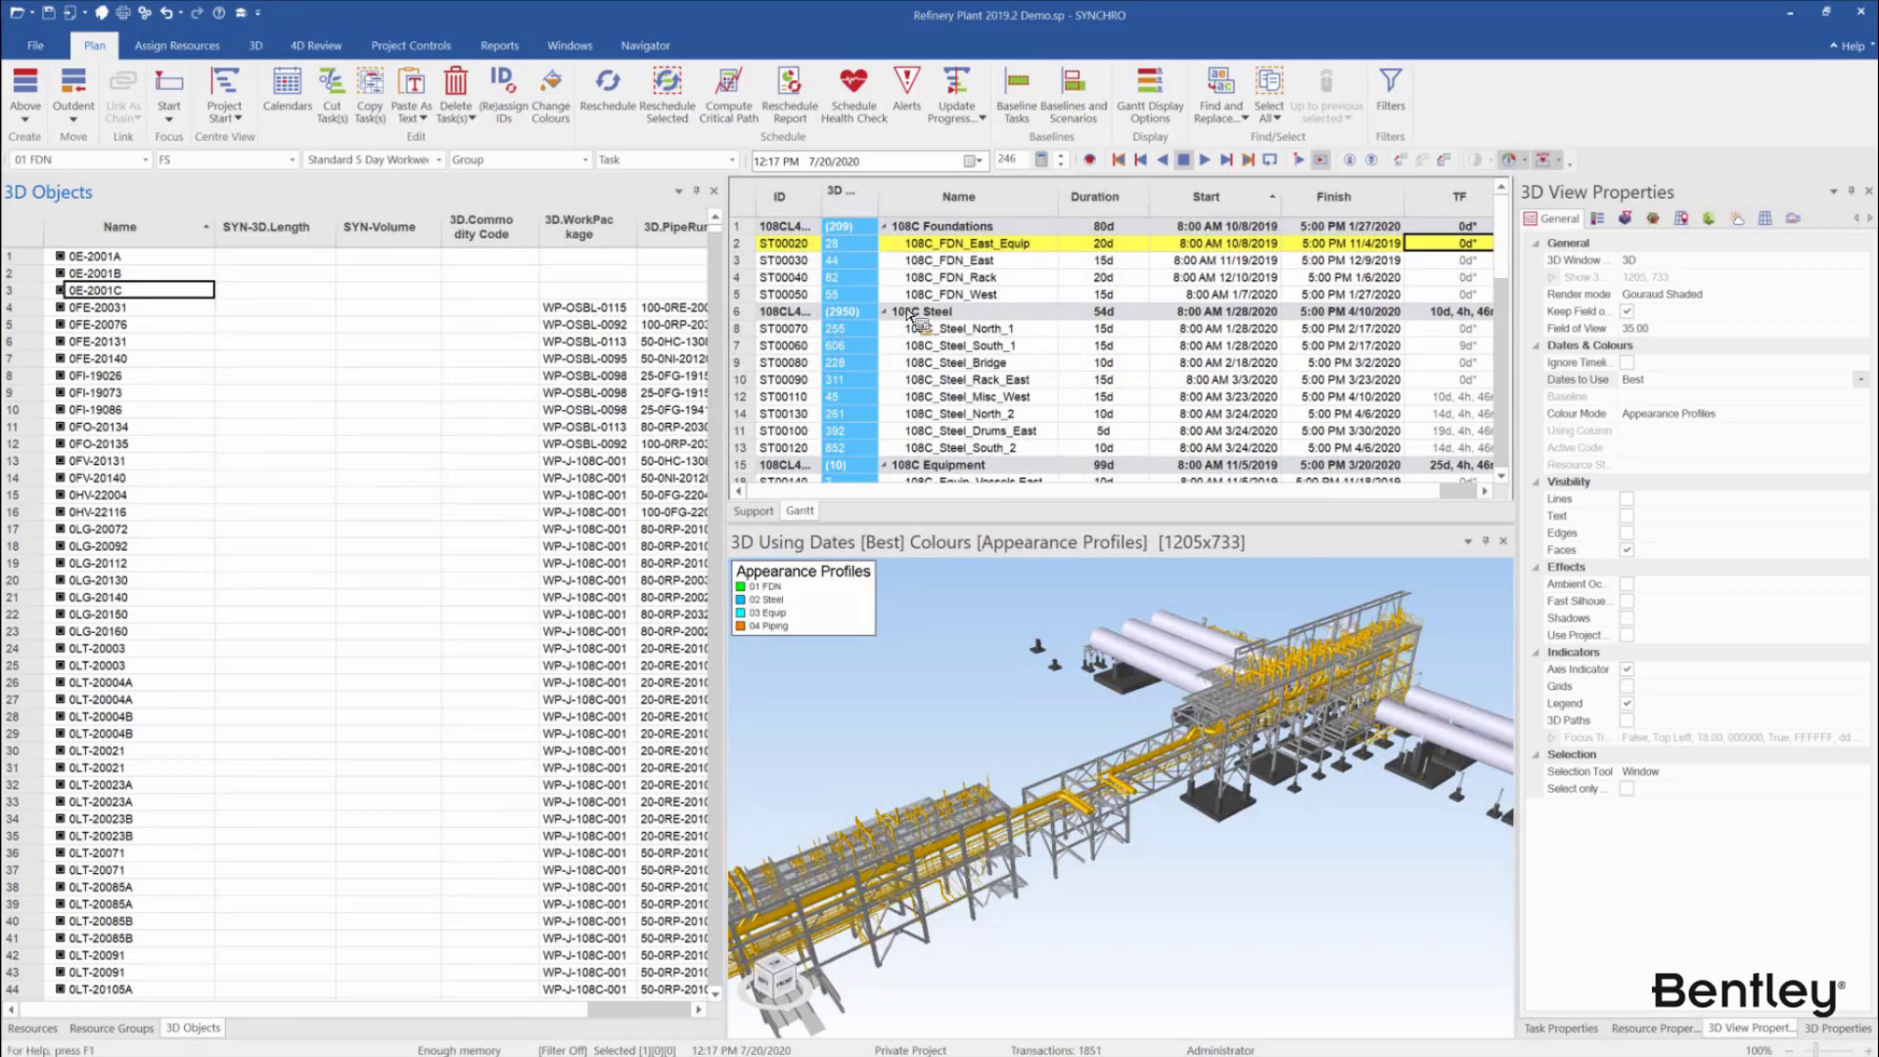
pyautogui.click(918, 724)
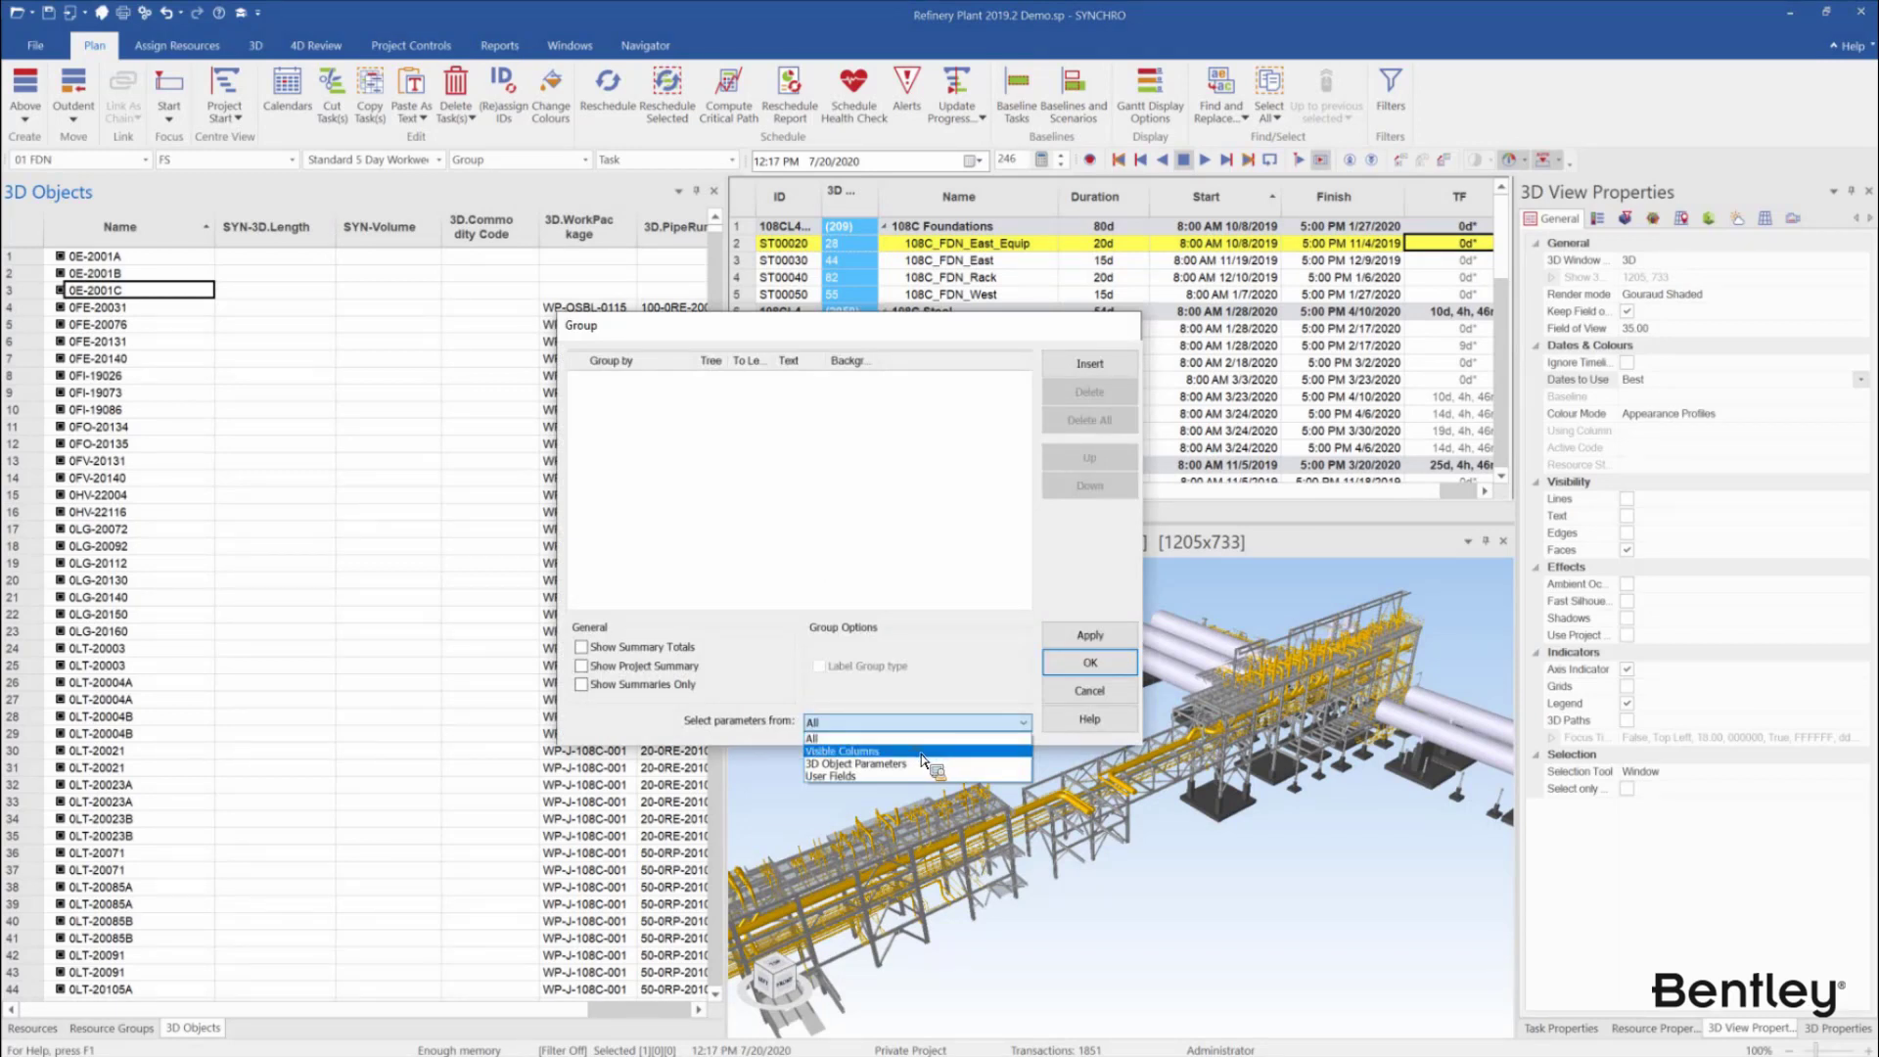
pyautogui.click(921, 751)
# Turn on Show Project Summary and give the Project Summary row an orange background
pyautogui.click(614, 648)
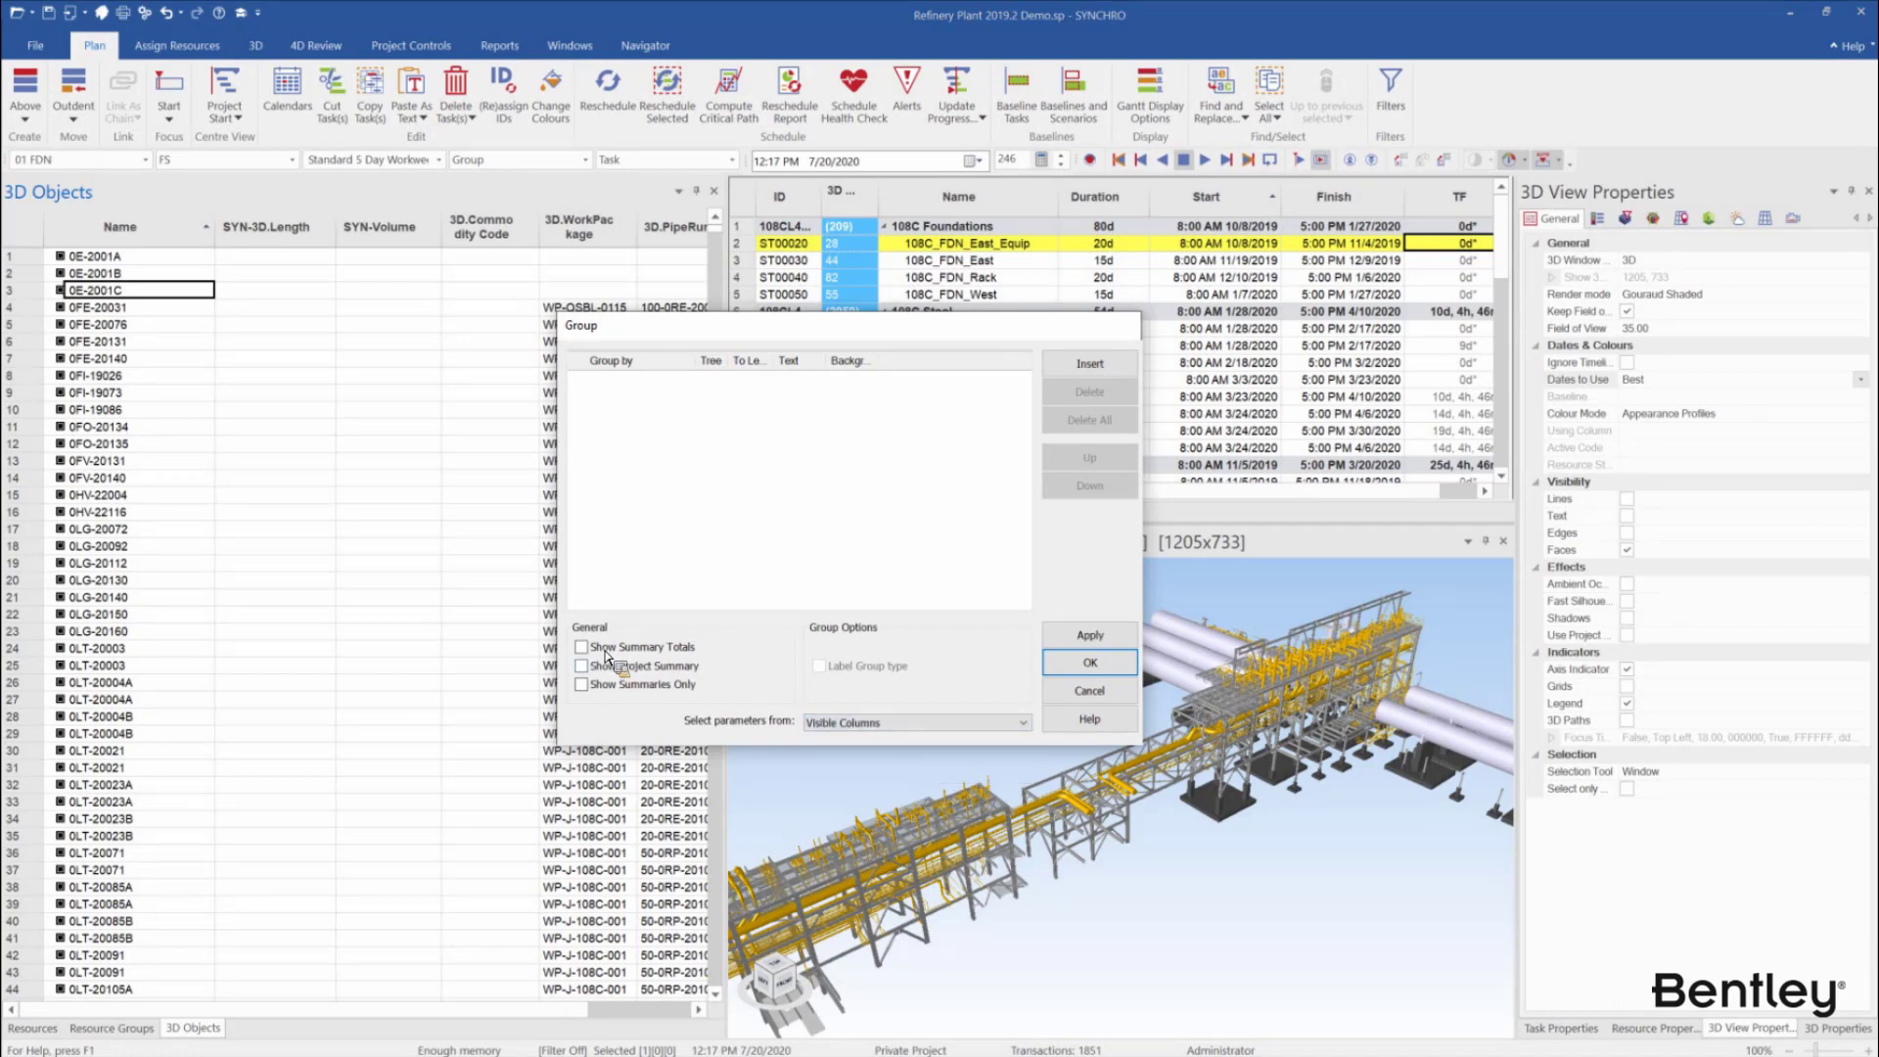
pyautogui.click(609, 666)
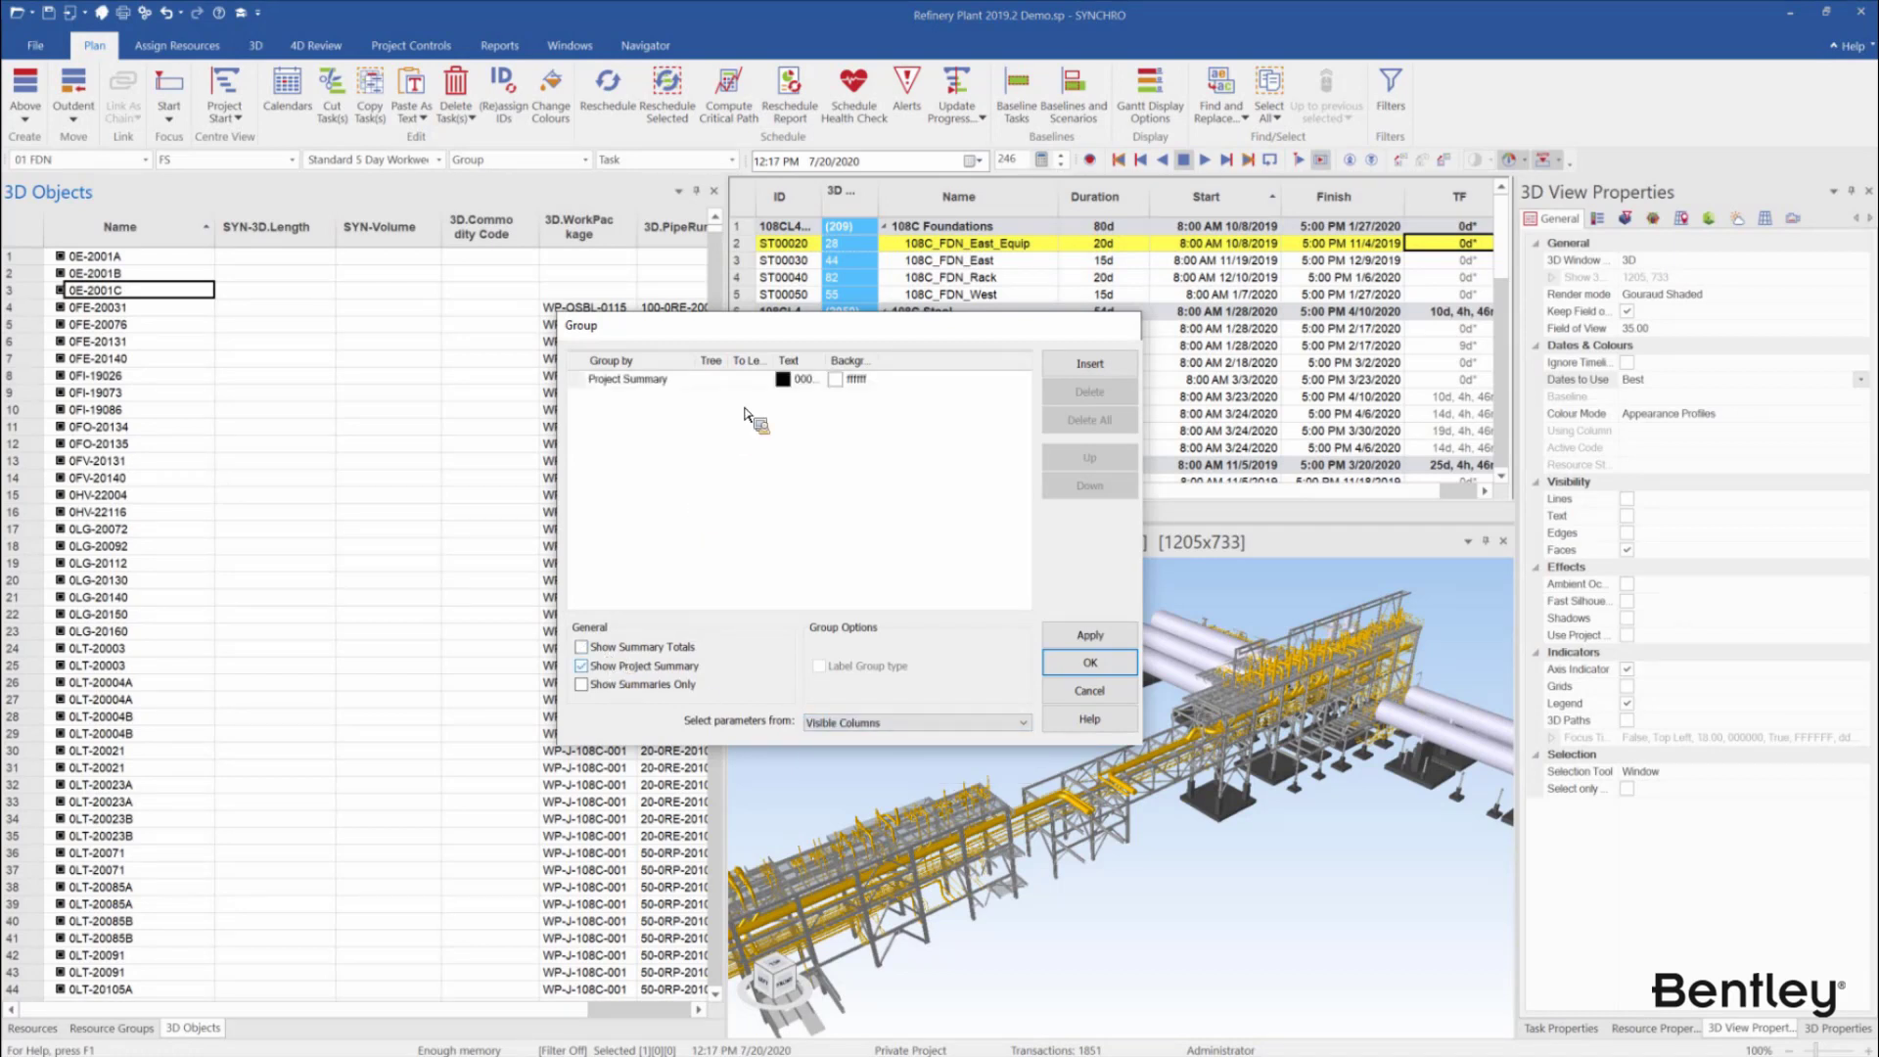
pyautogui.click(871, 380)
pyautogui.click(906, 475)
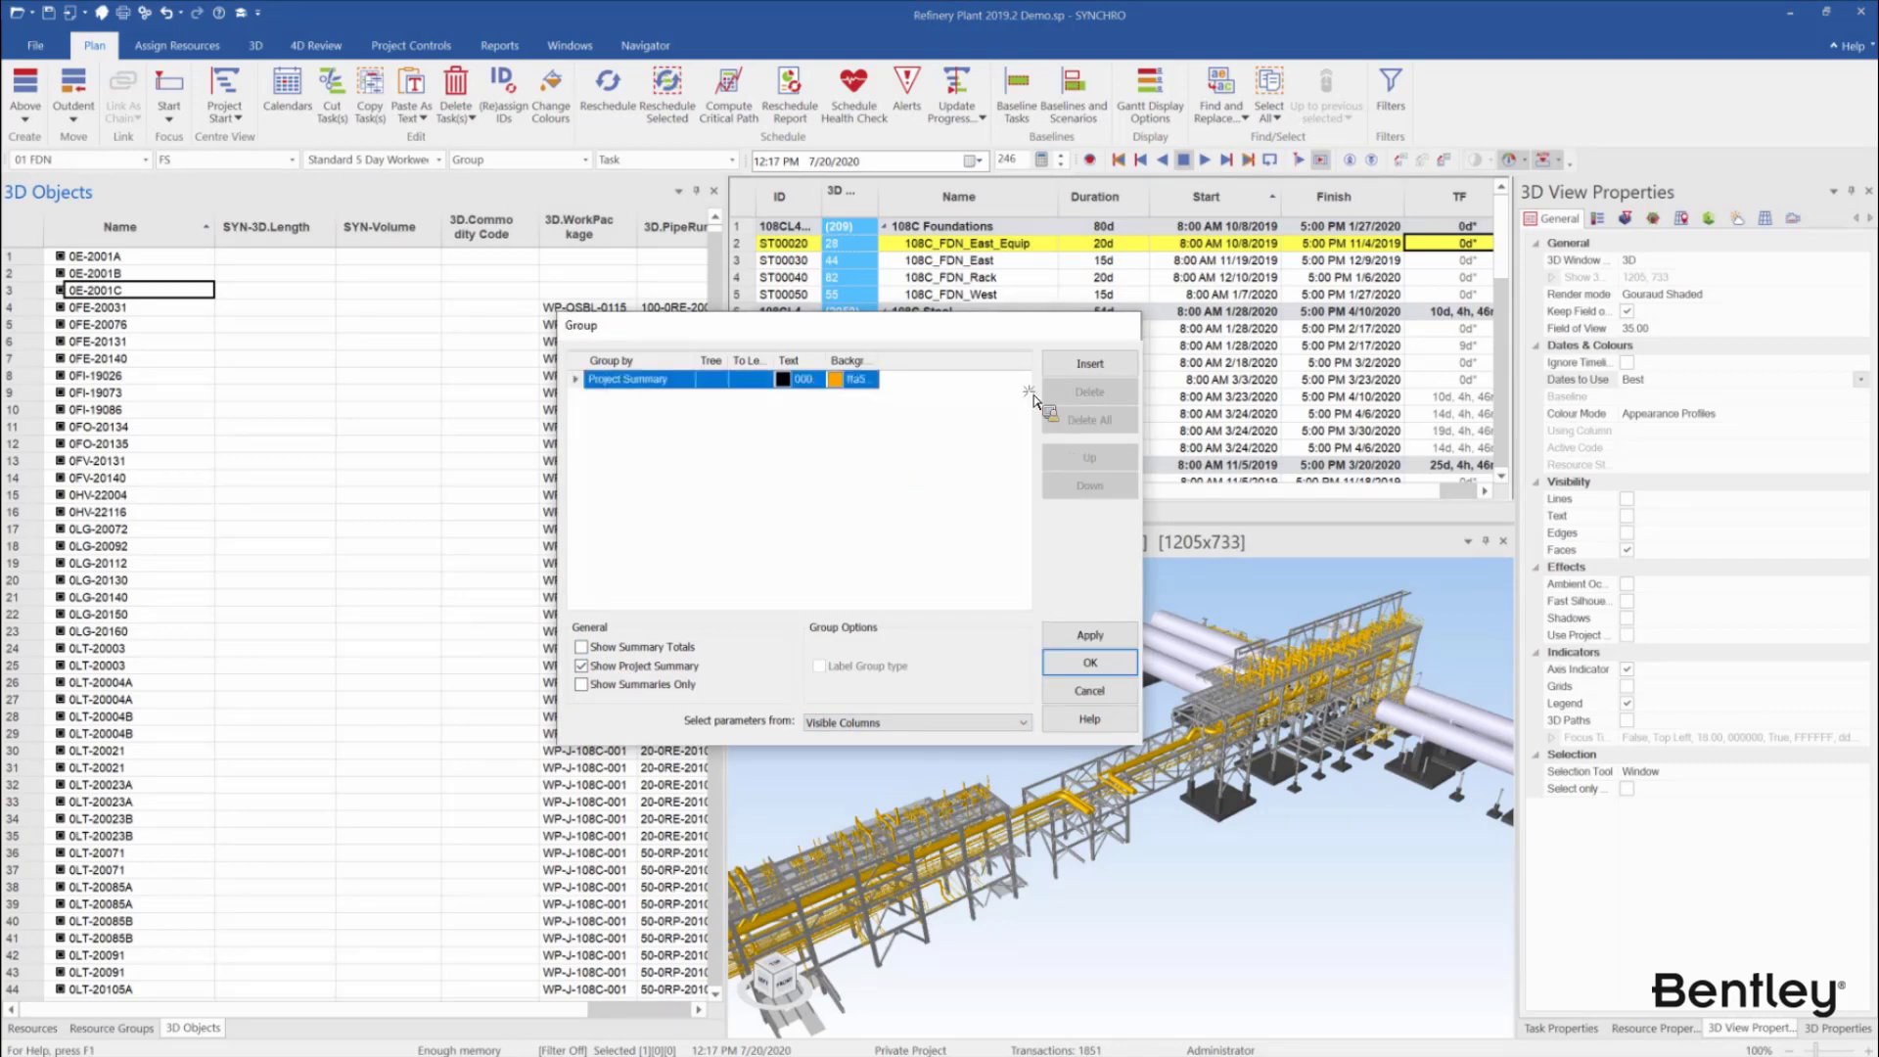
# Insert 3D.Commodity Code as the first grouping level with the yellow-green background adff2f
pyautogui.click(1080, 366)
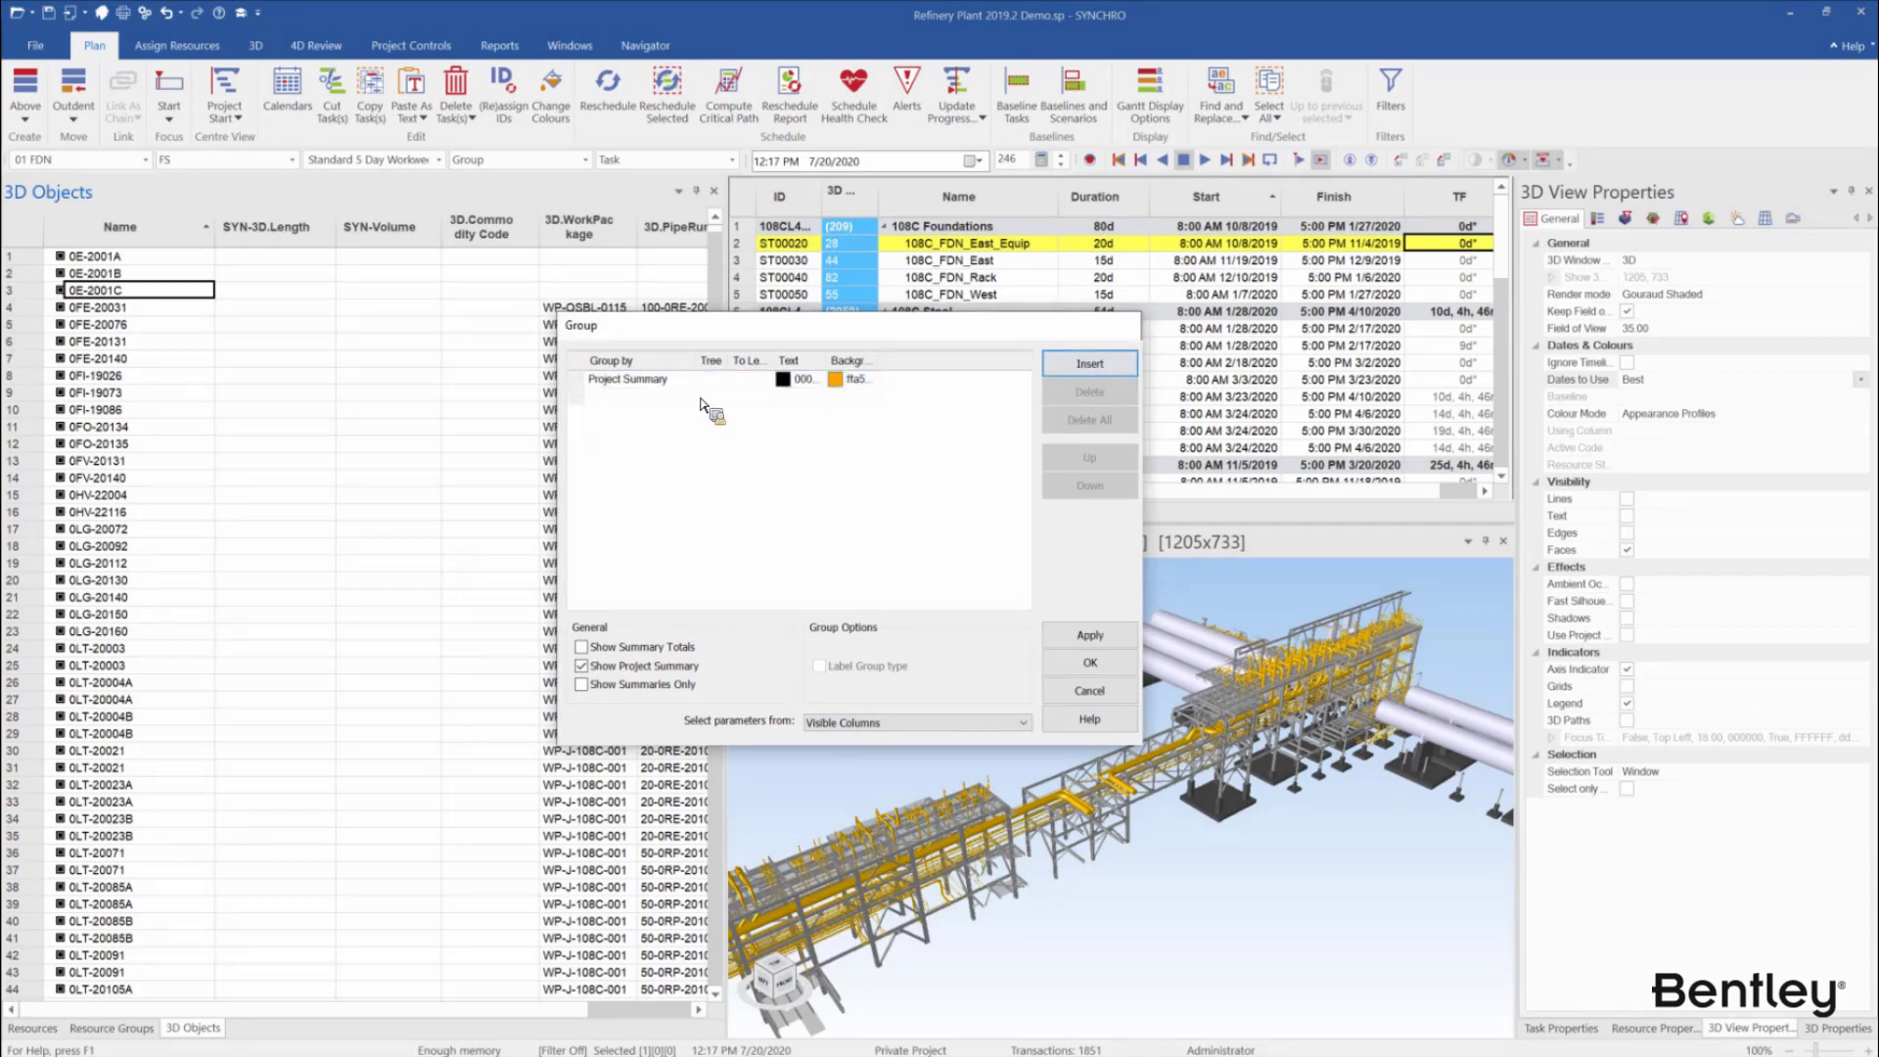
pyautogui.click(696, 398)
pyautogui.click(693, 397)
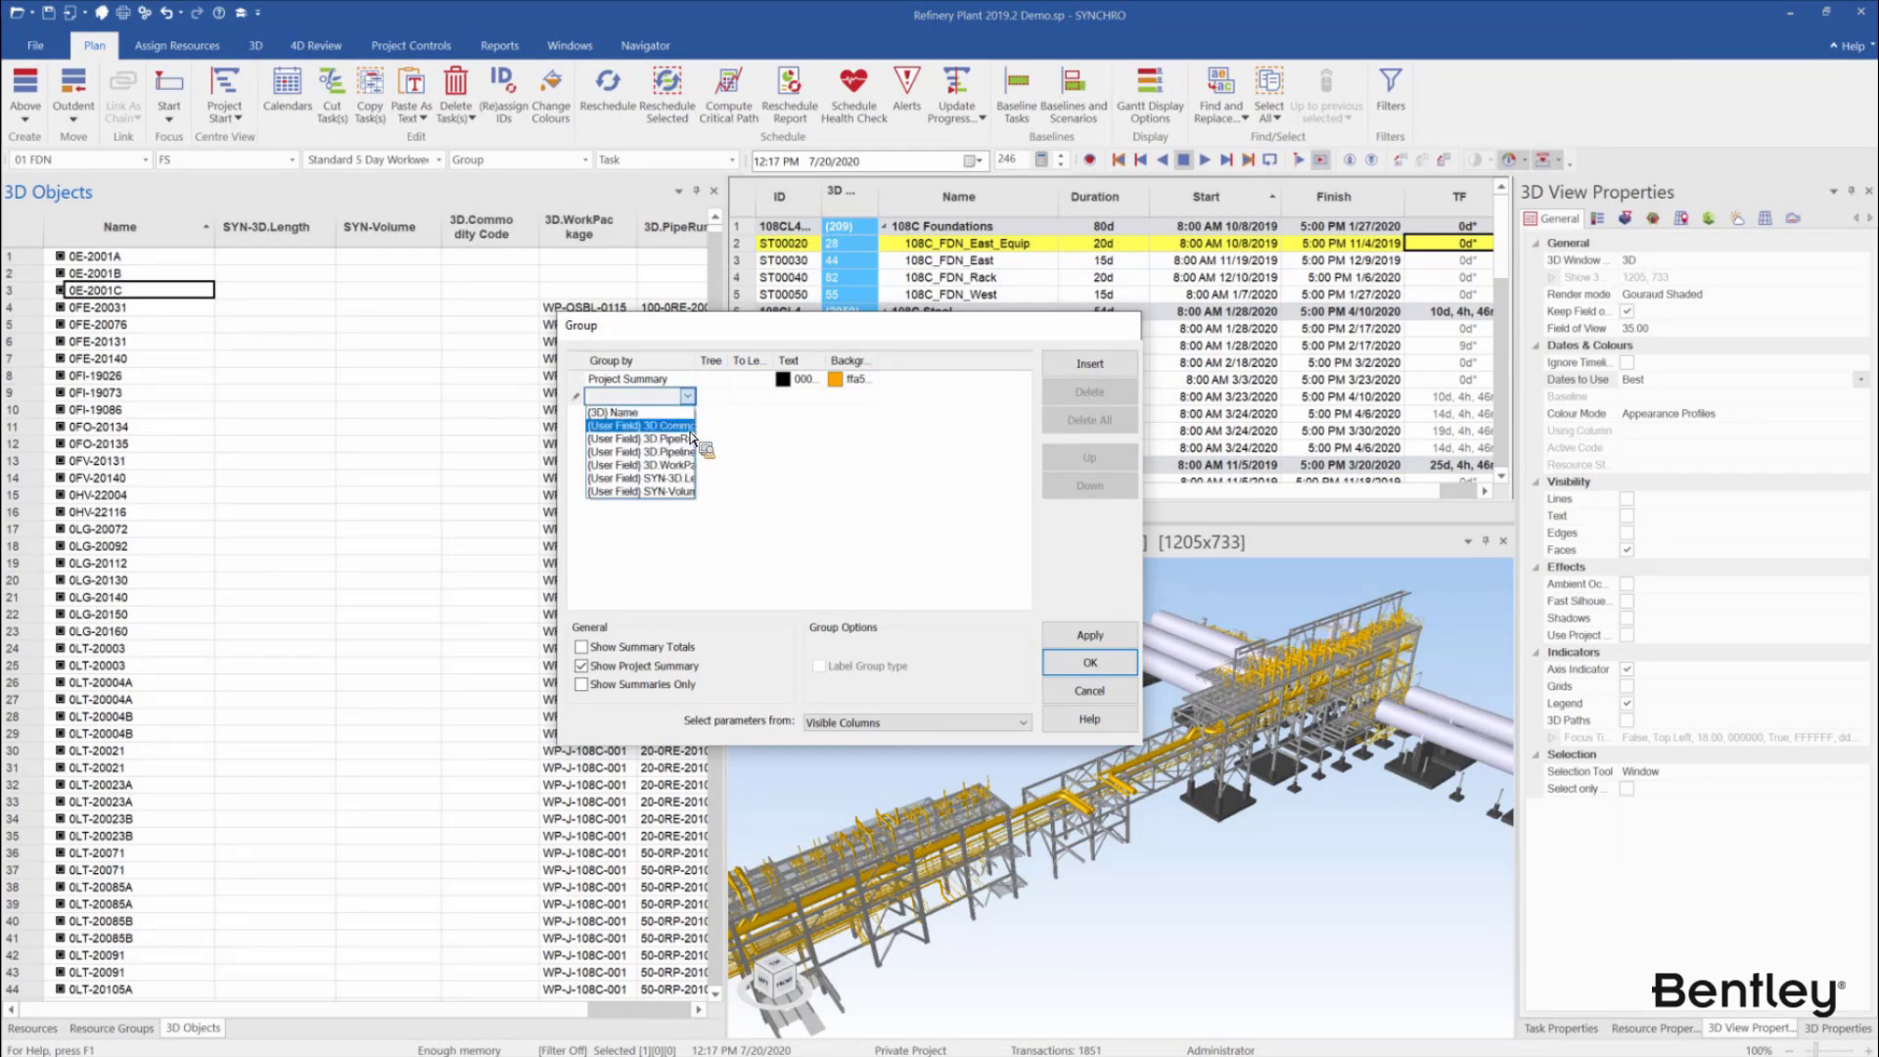
pyautogui.click(689, 392)
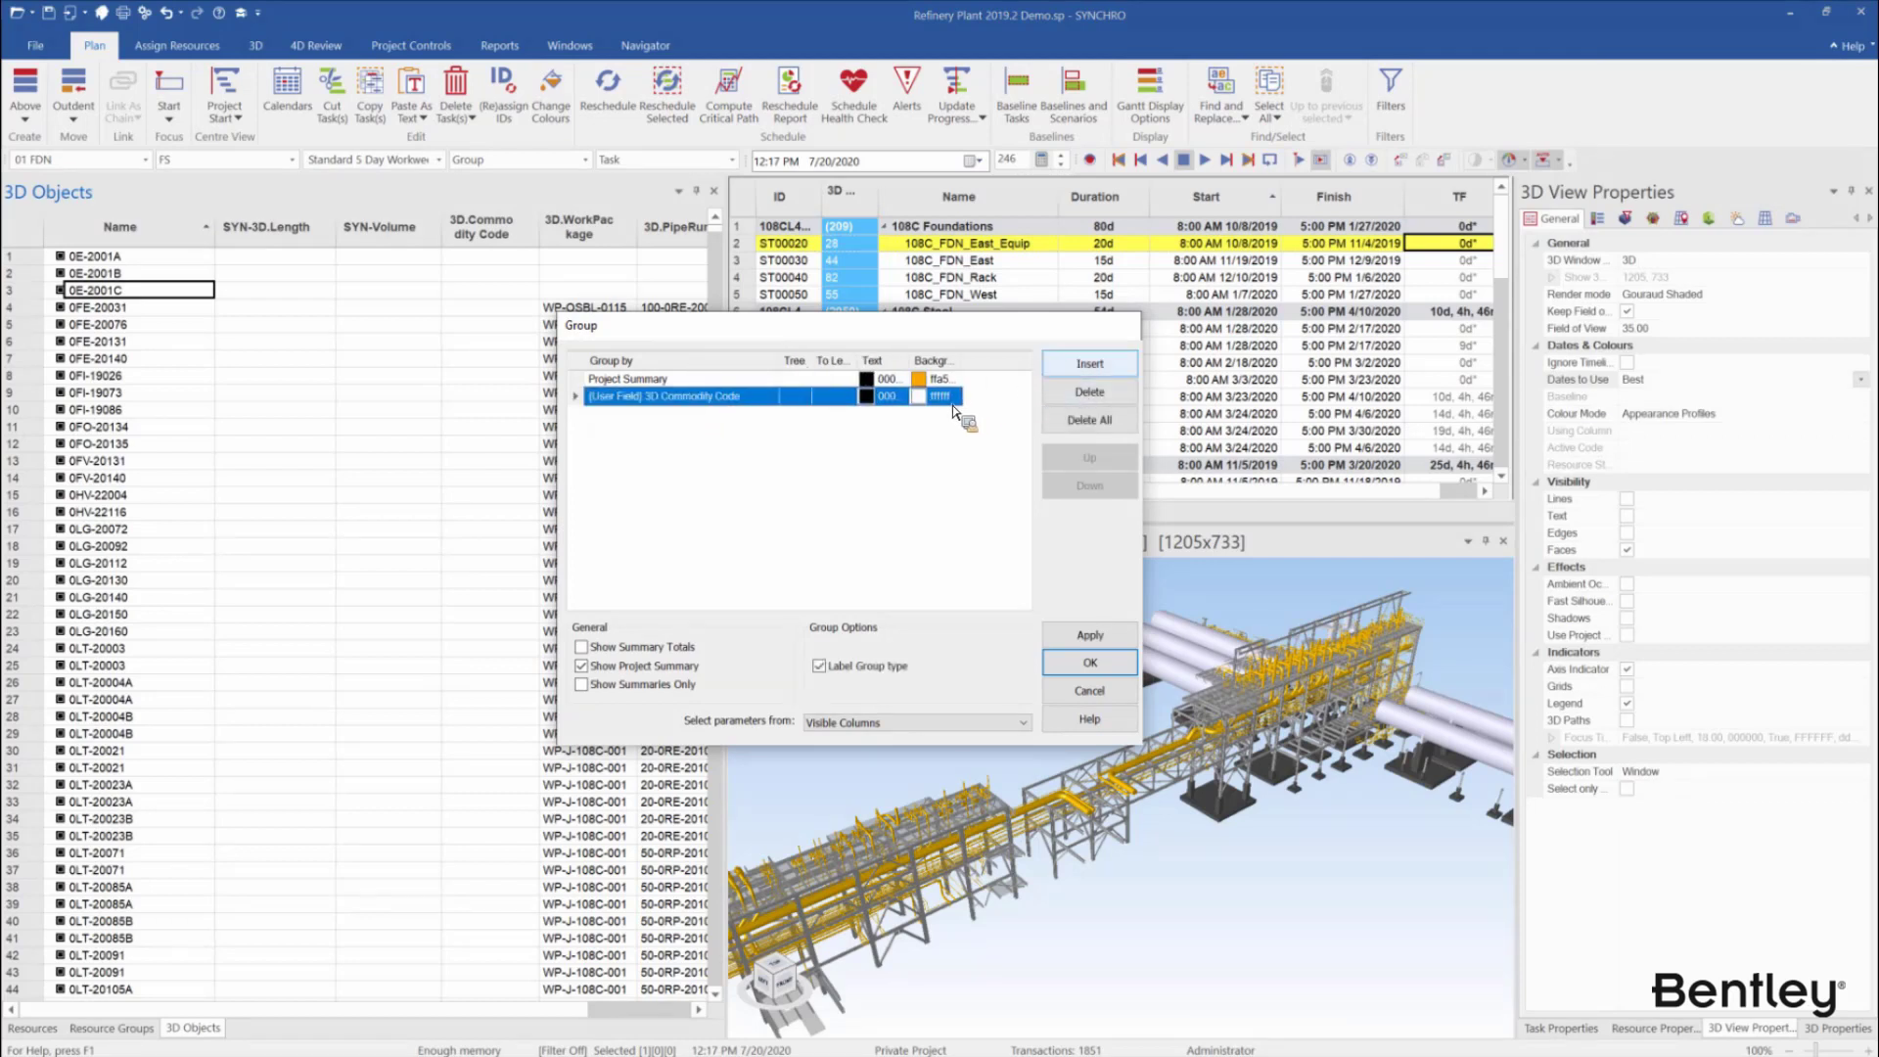
pyautogui.click(939, 395)
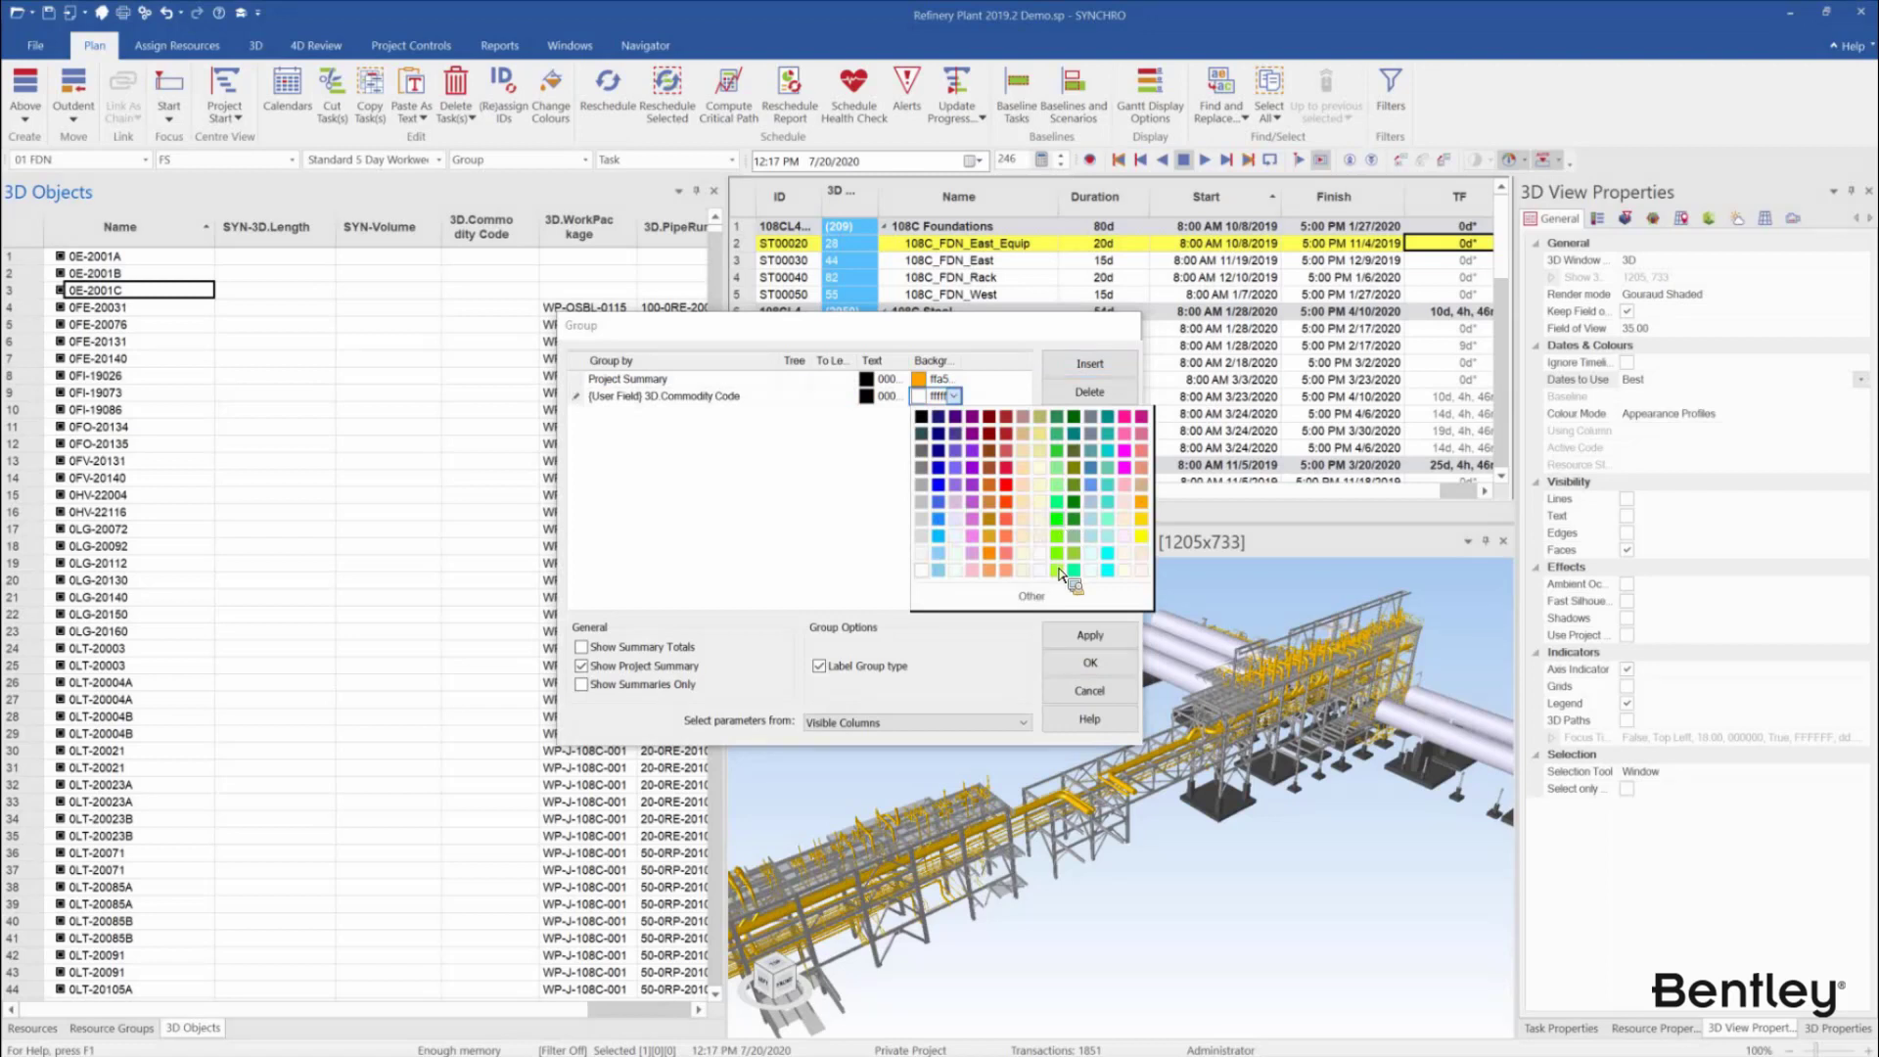
pyautogui.click(1058, 570)
# Insert 3D.WorkPackage as the second grouping level with the cyan background 00ffff
pyautogui.click(749, 417)
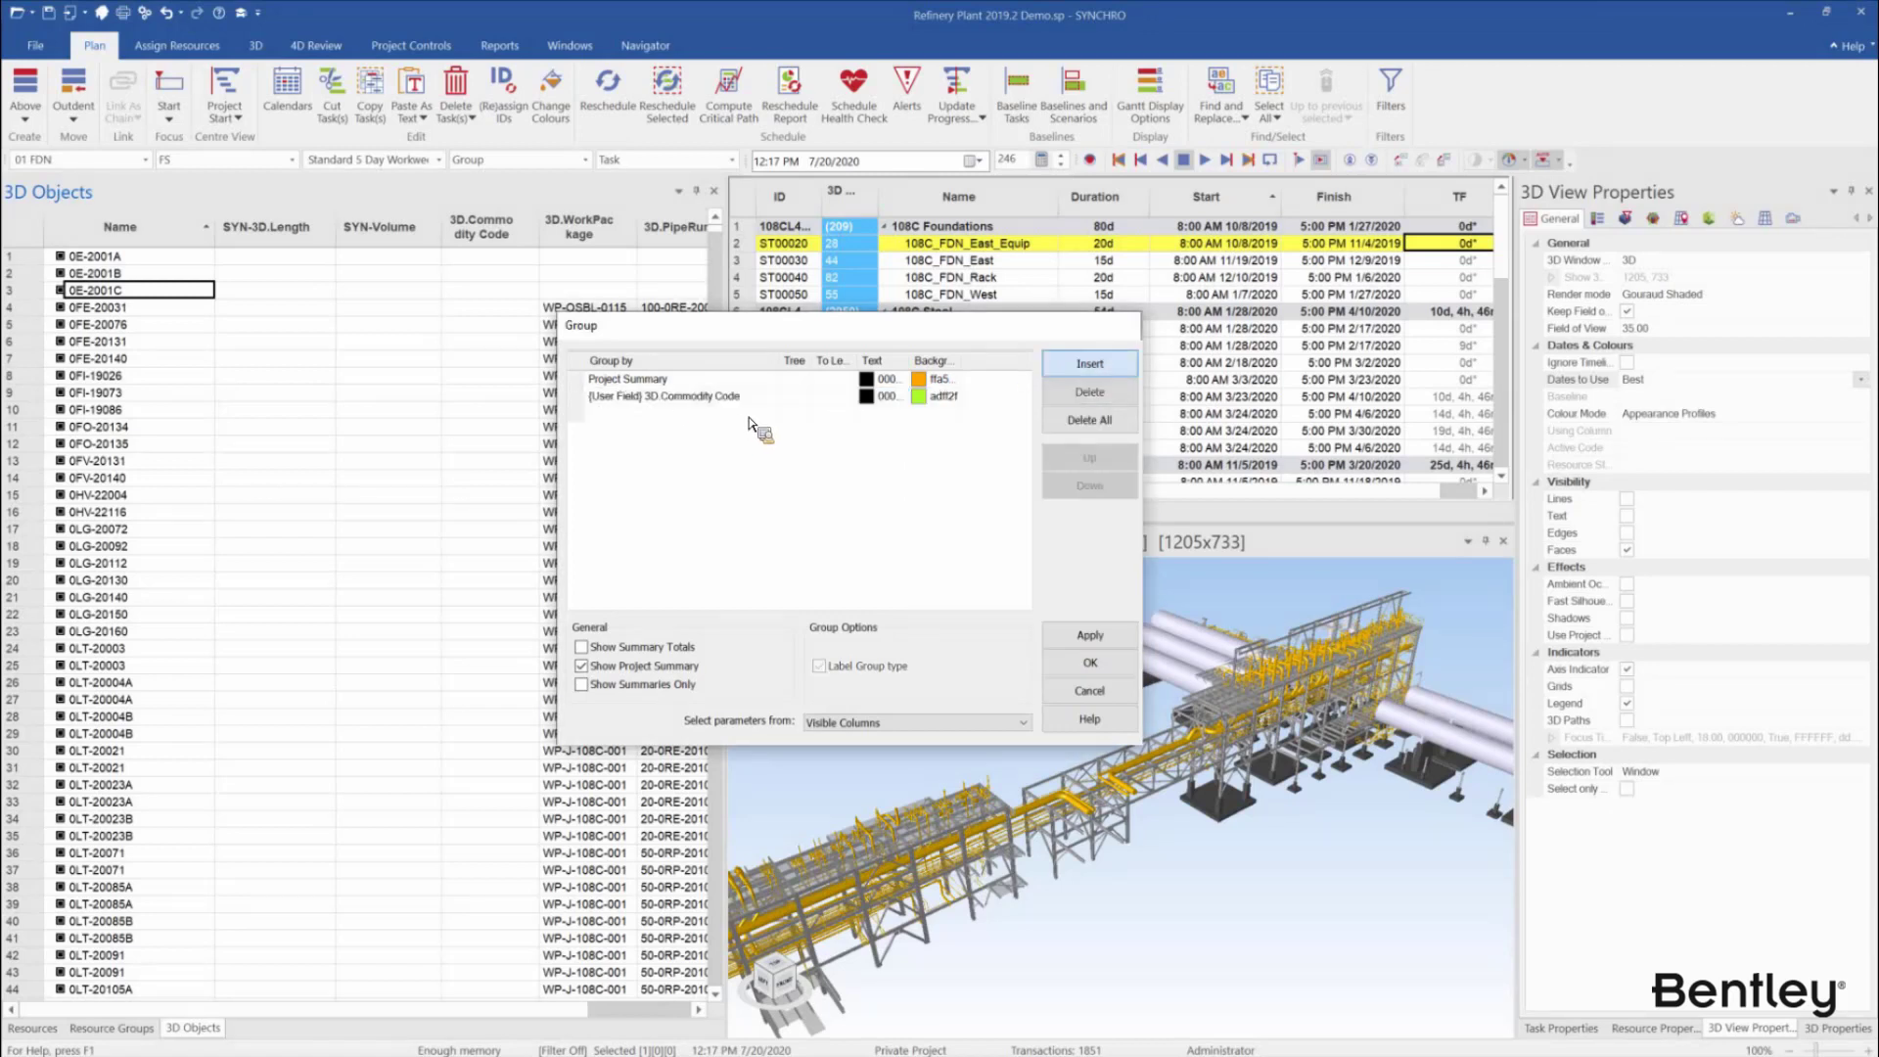
pyautogui.click(780, 428)
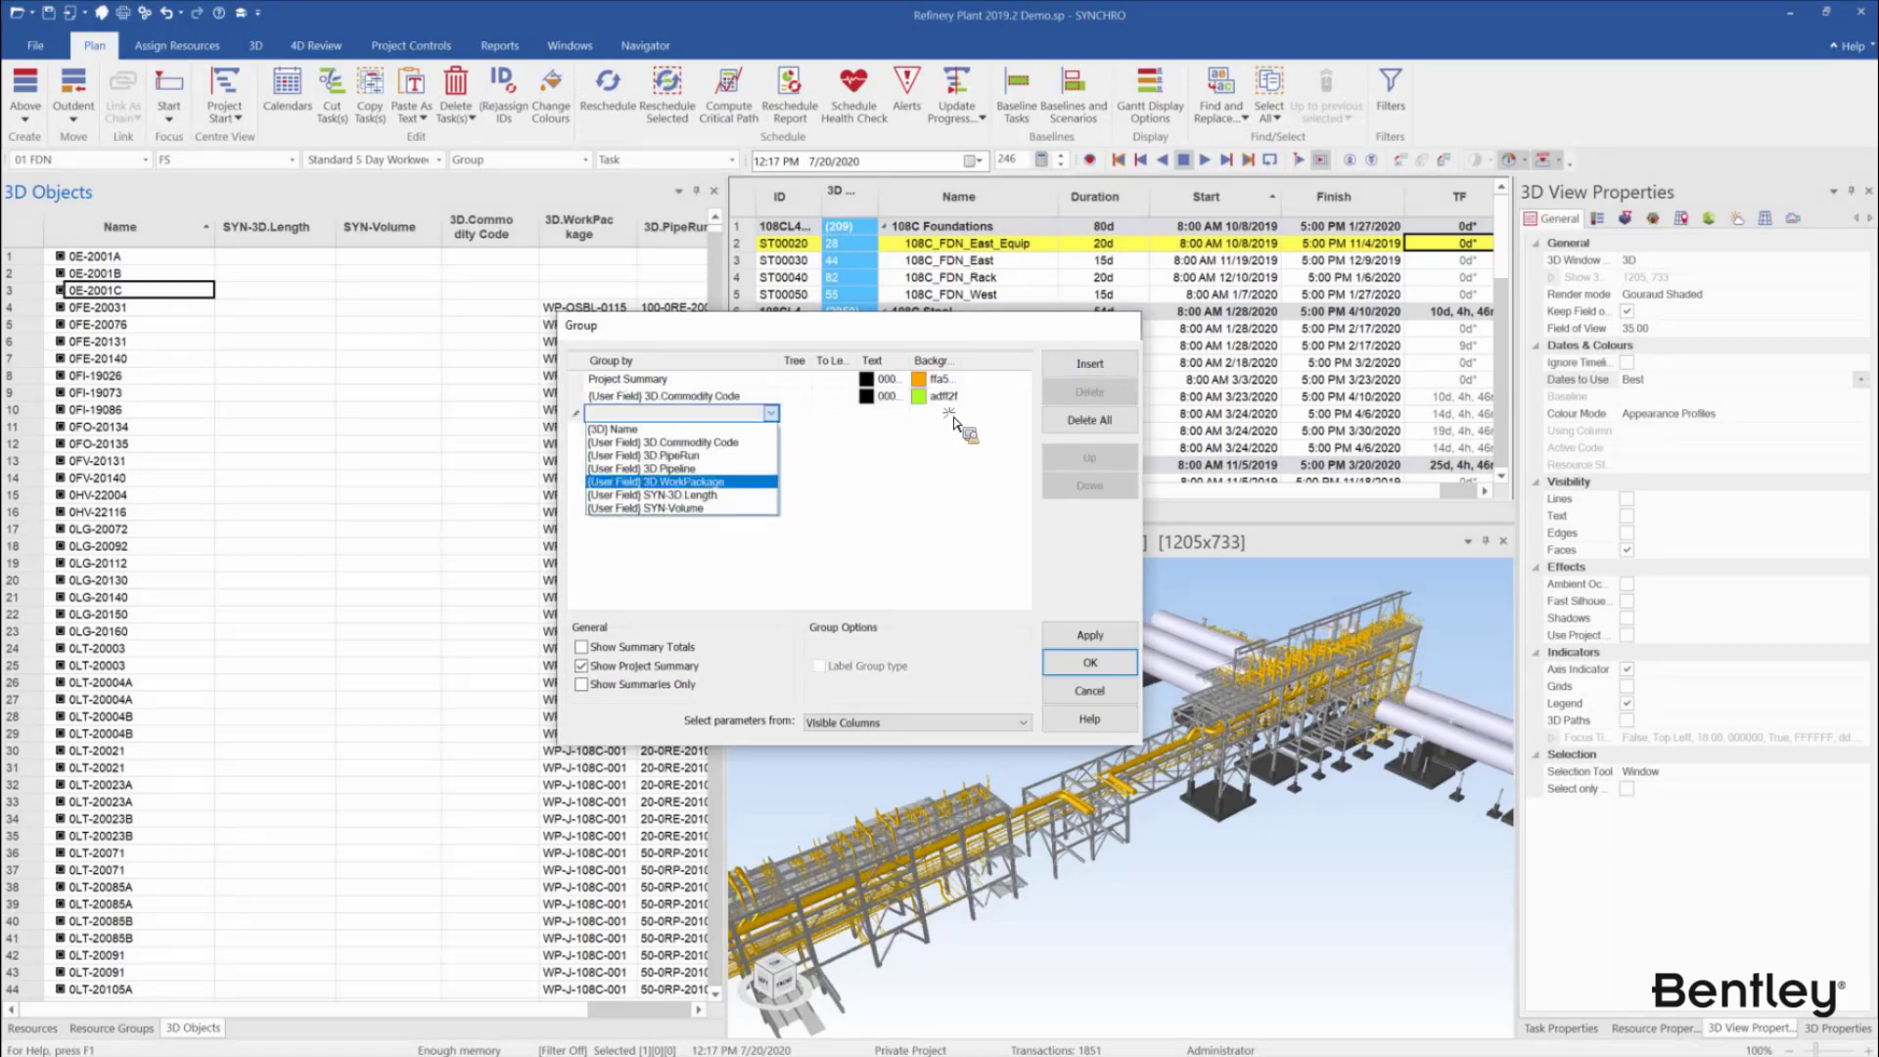
pyautogui.click(676, 479)
pyautogui.click(951, 414)
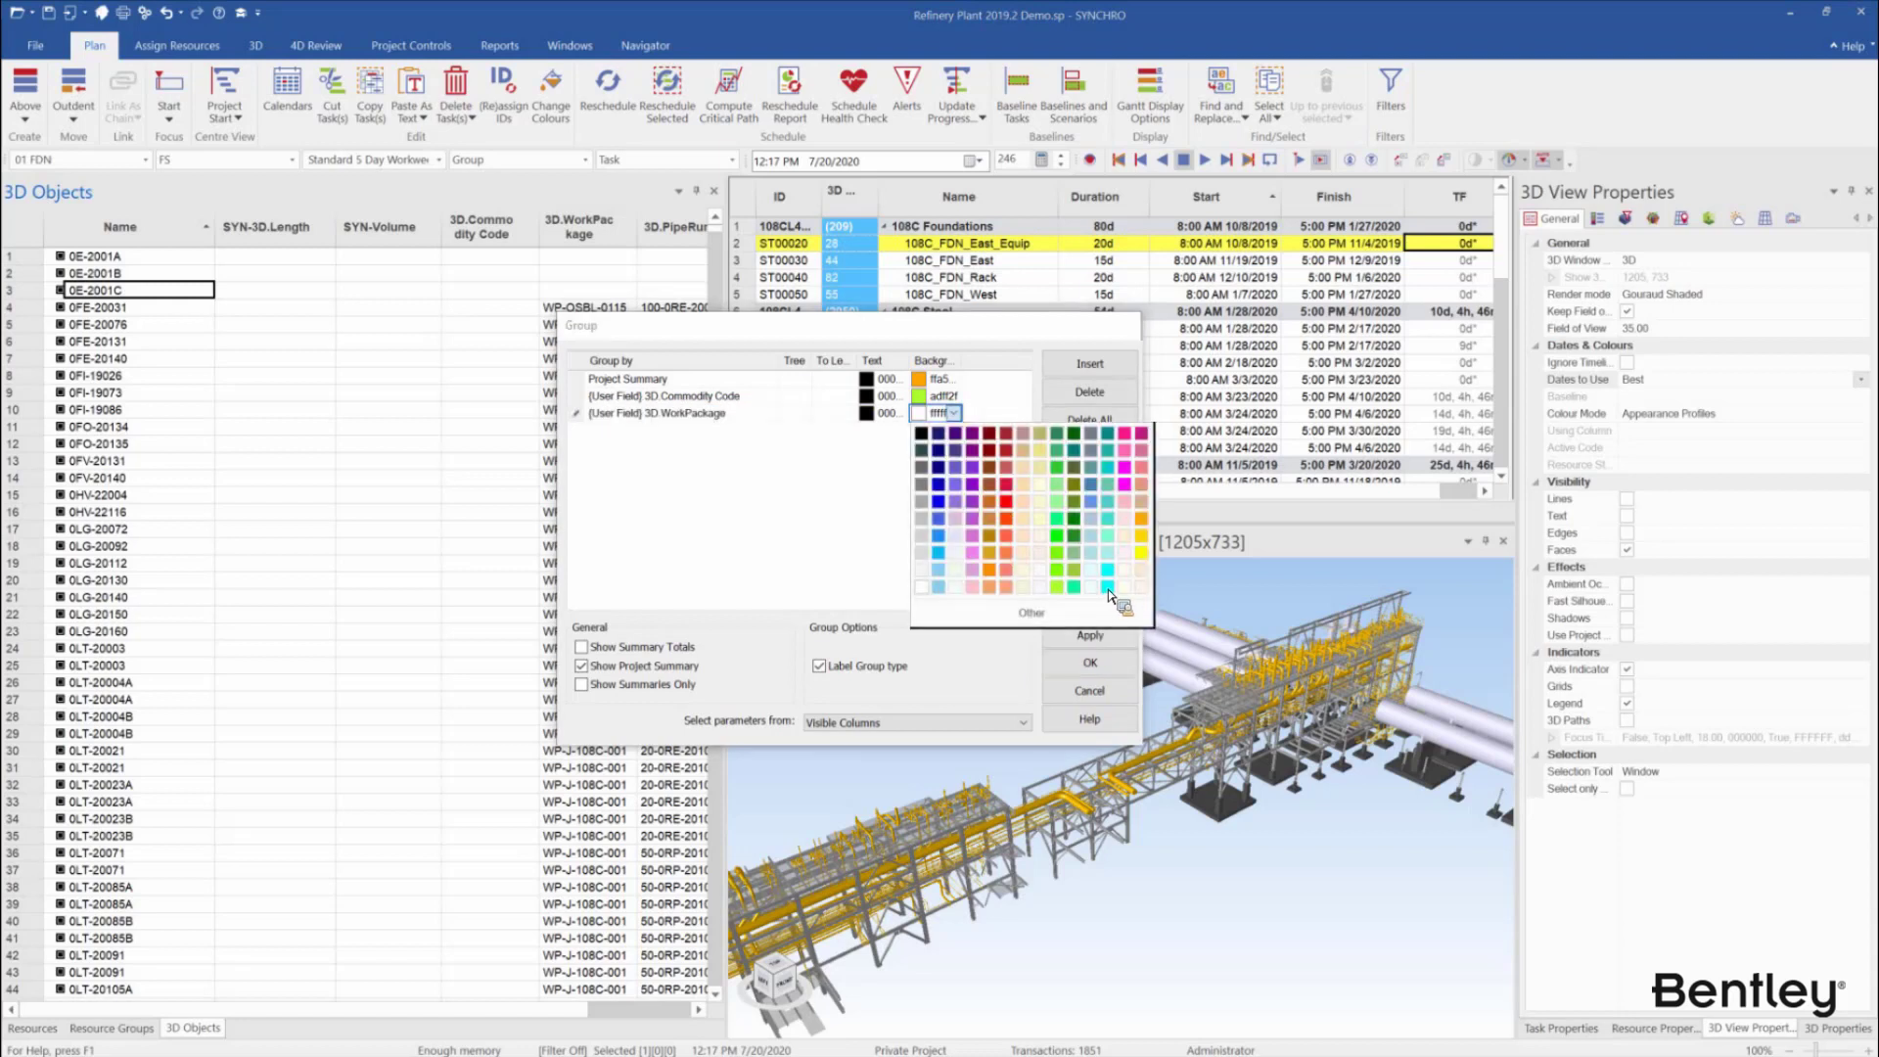
pyautogui.click(1109, 594)
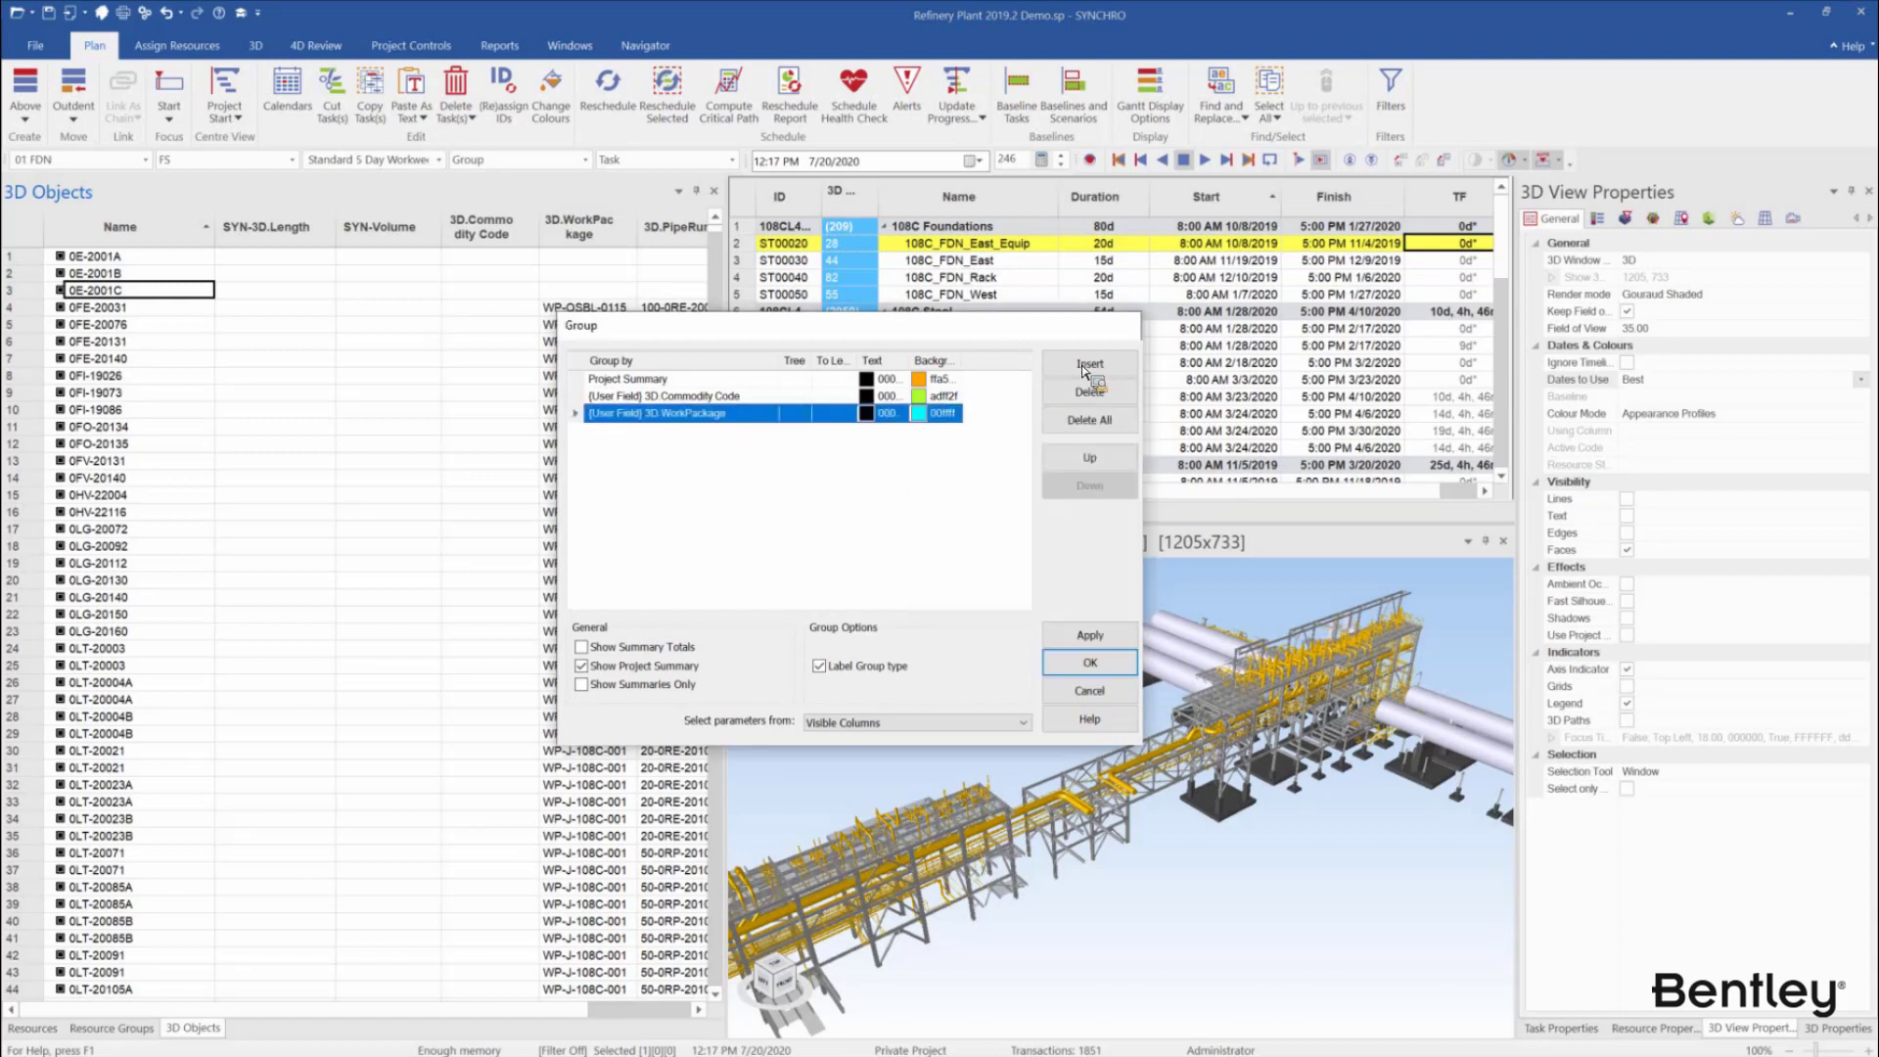
# Insert 3D.PipeRun as the third grouping level with the yellow background ffff00
pyautogui.click(798, 443)
pyautogui.click(798, 443)
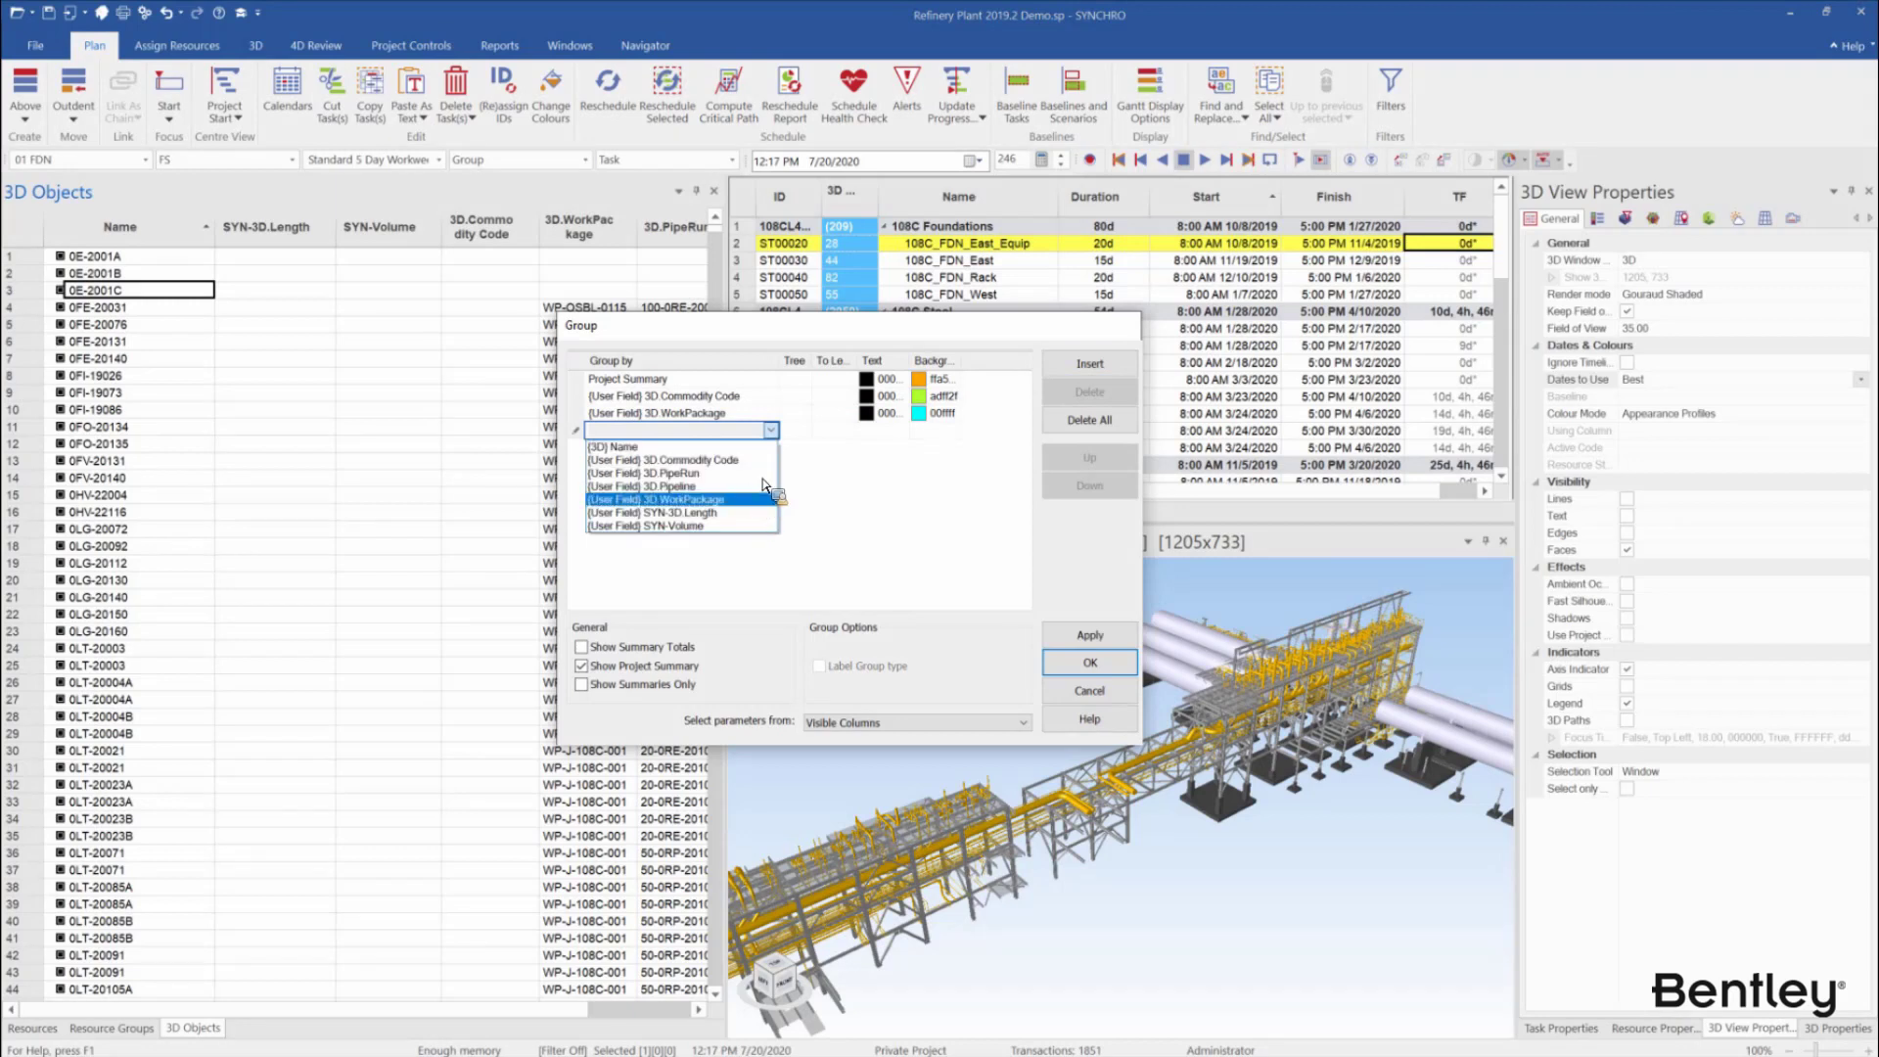
pyautogui.click(764, 472)
pyautogui.click(961, 437)
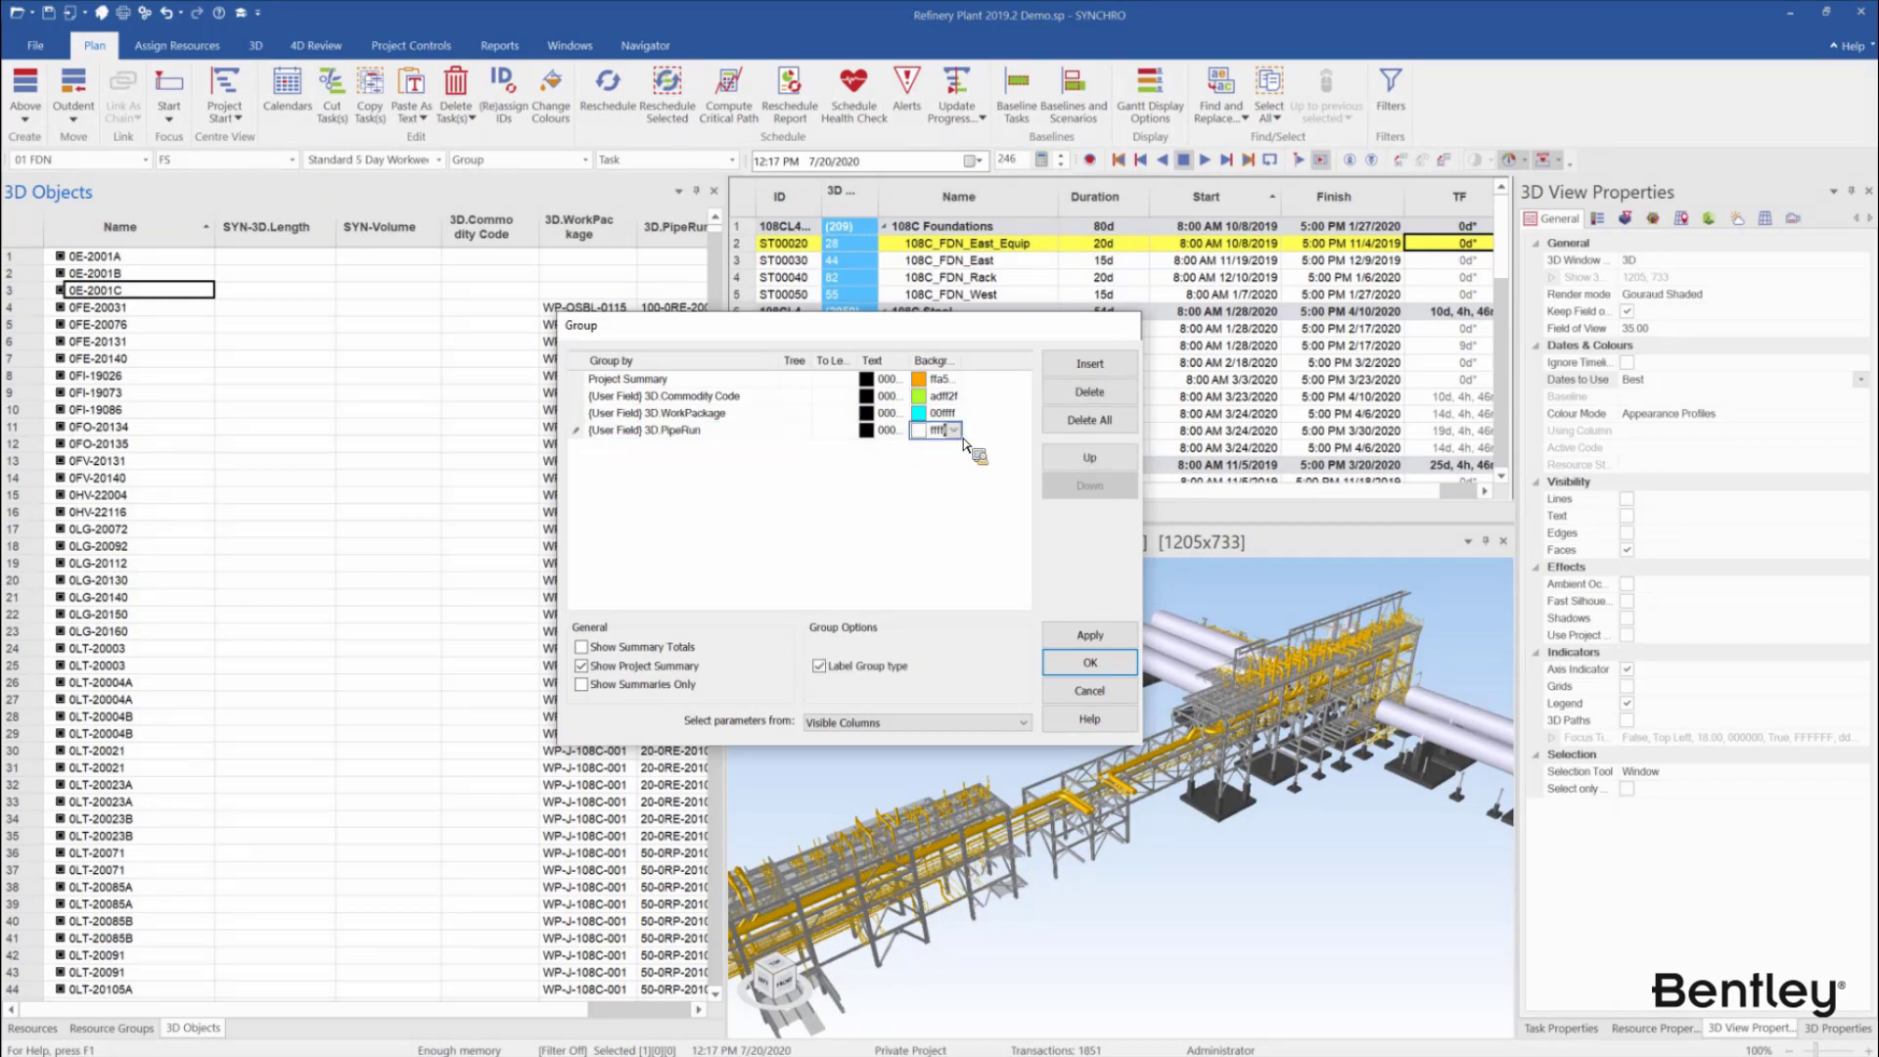
pyautogui.click(954, 430)
pyautogui.click(1142, 570)
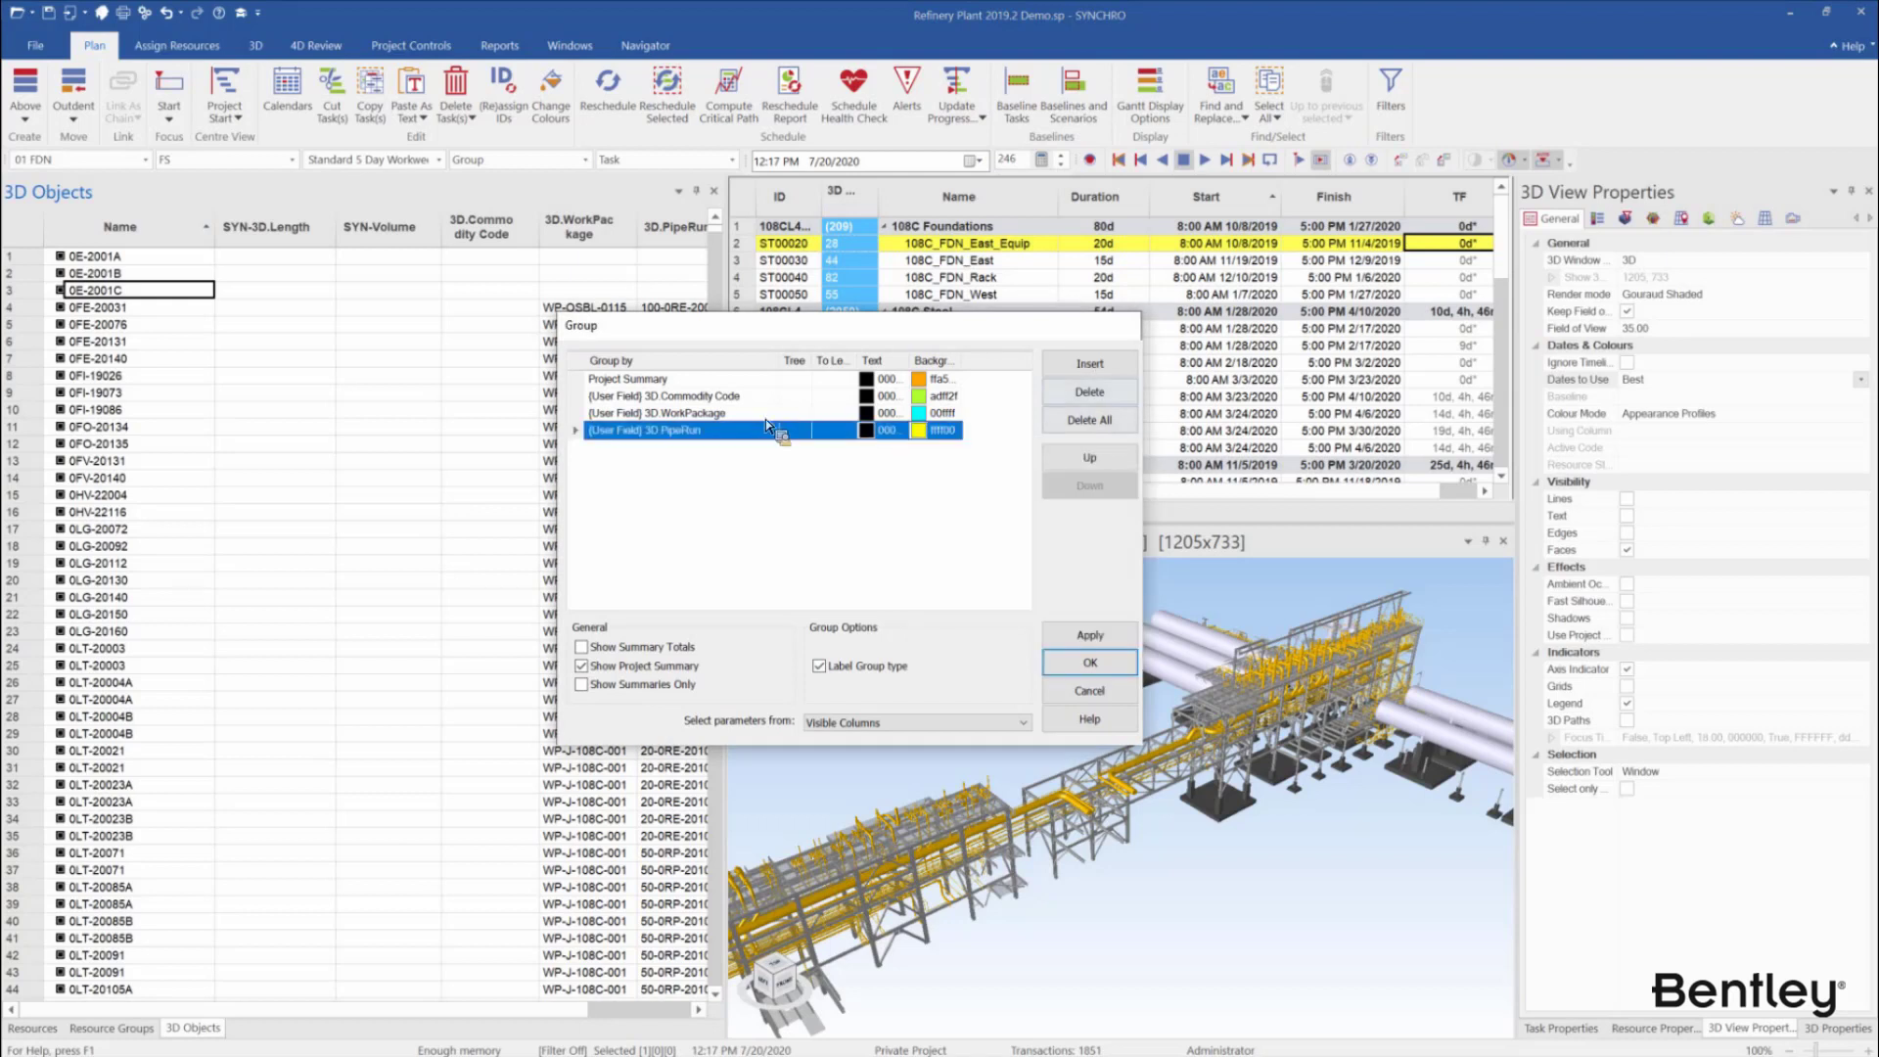
# Insert 3D.Pipeline as the fourth grouping level with a light pink background and apply the grouping to the 3D Objects table
pyautogui.click(768, 448)
pyautogui.click(772, 447)
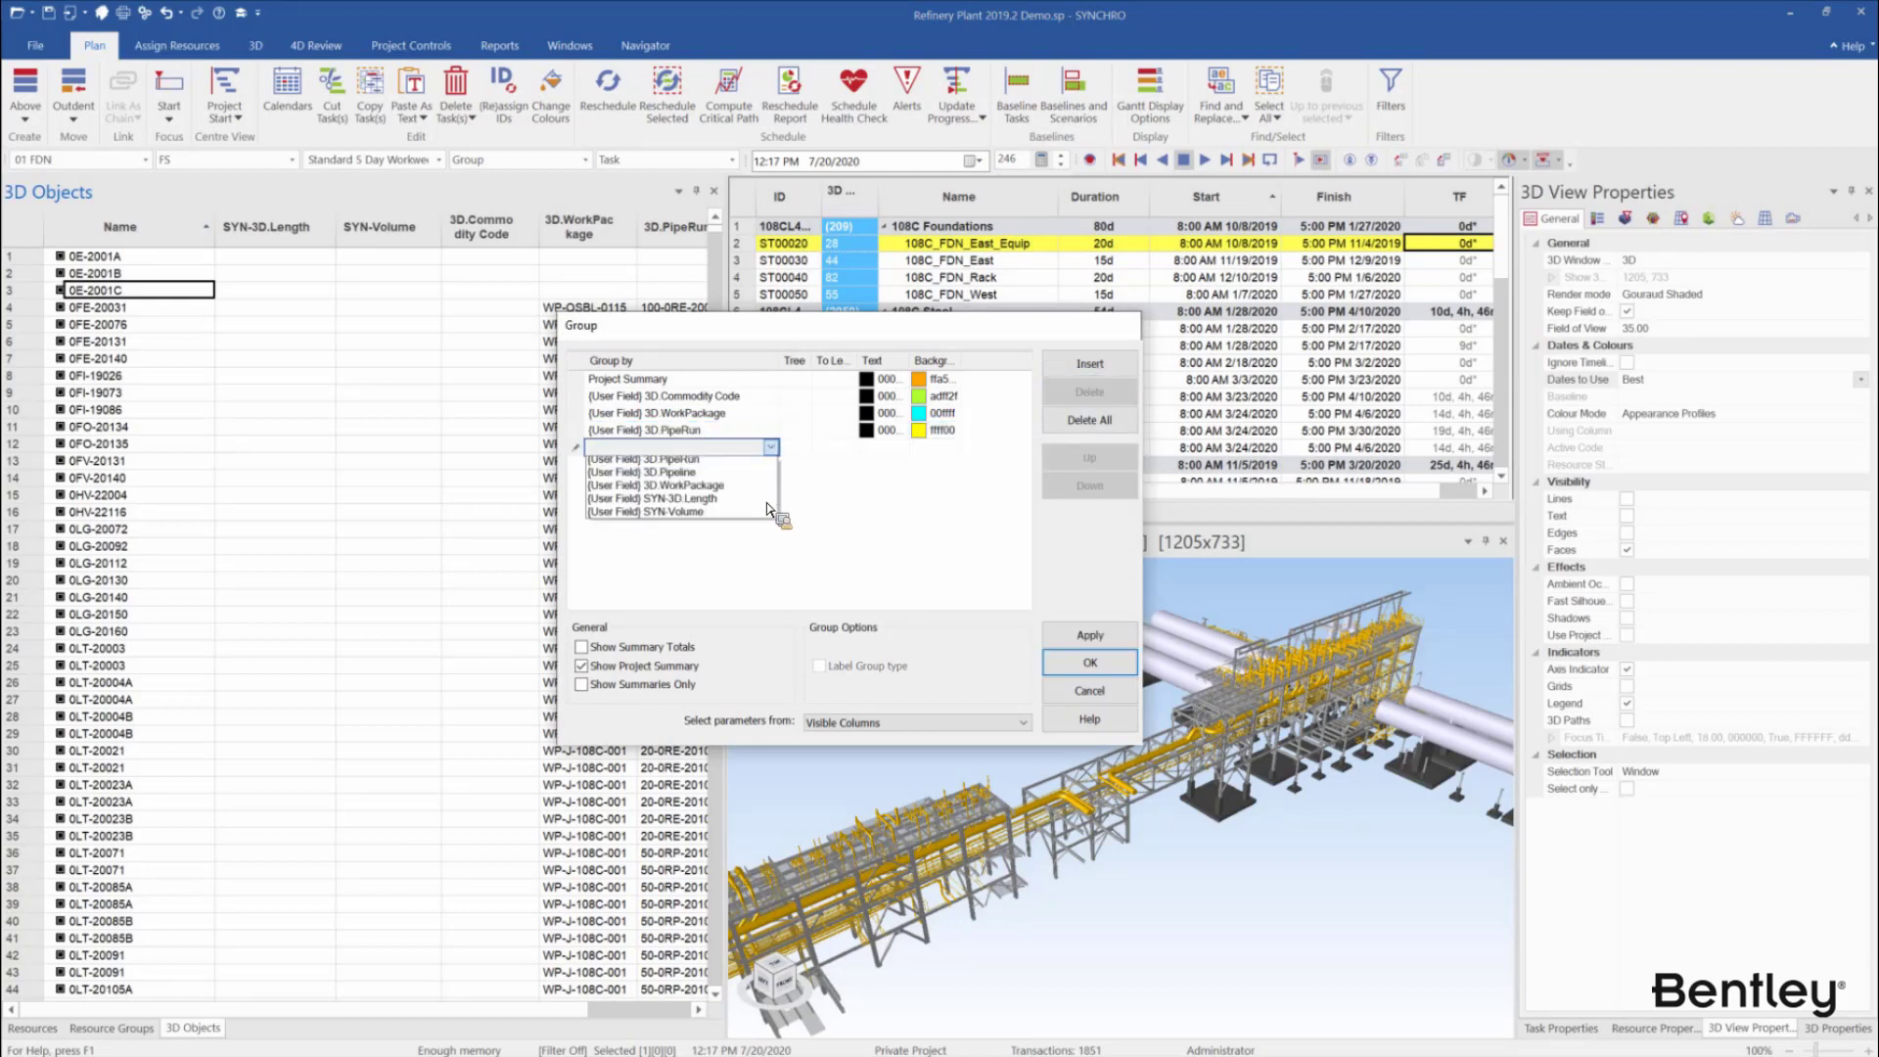
pyautogui.click(768, 509)
pyautogui.click(964, 456)
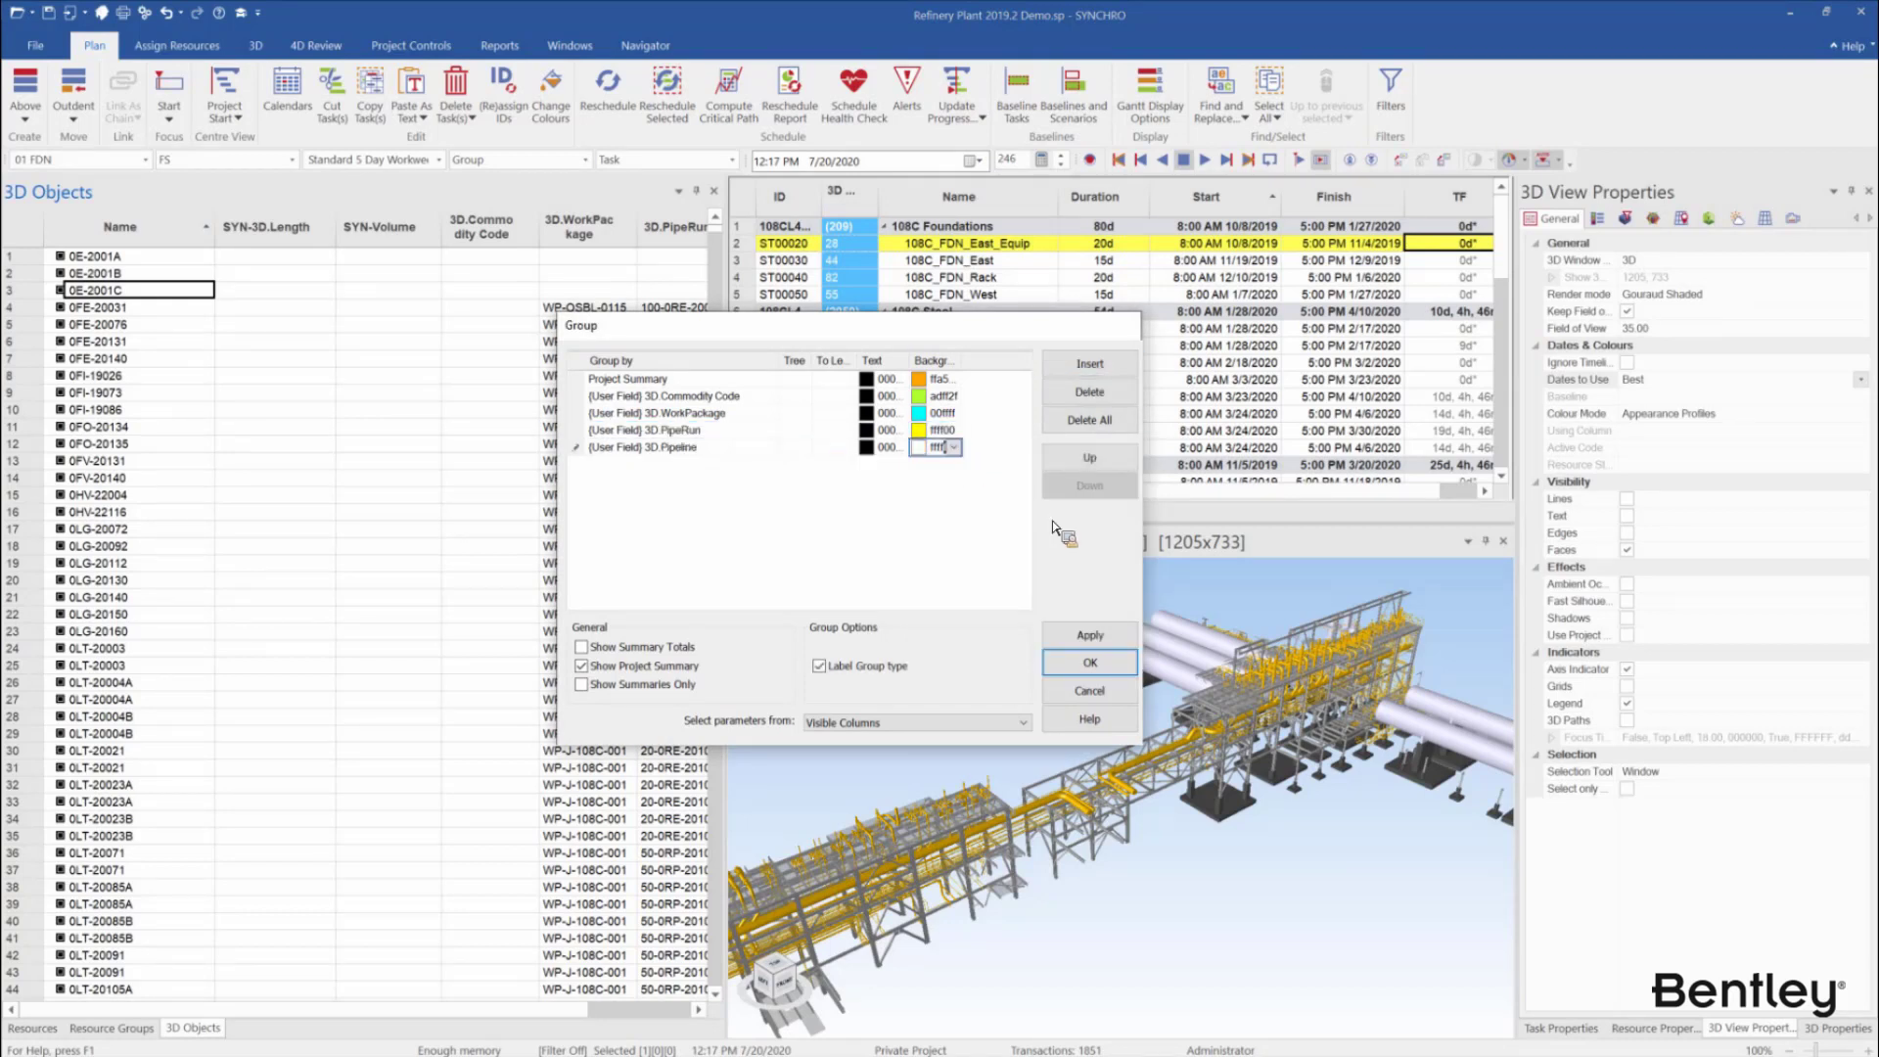
pyautogui.click(953, 448)
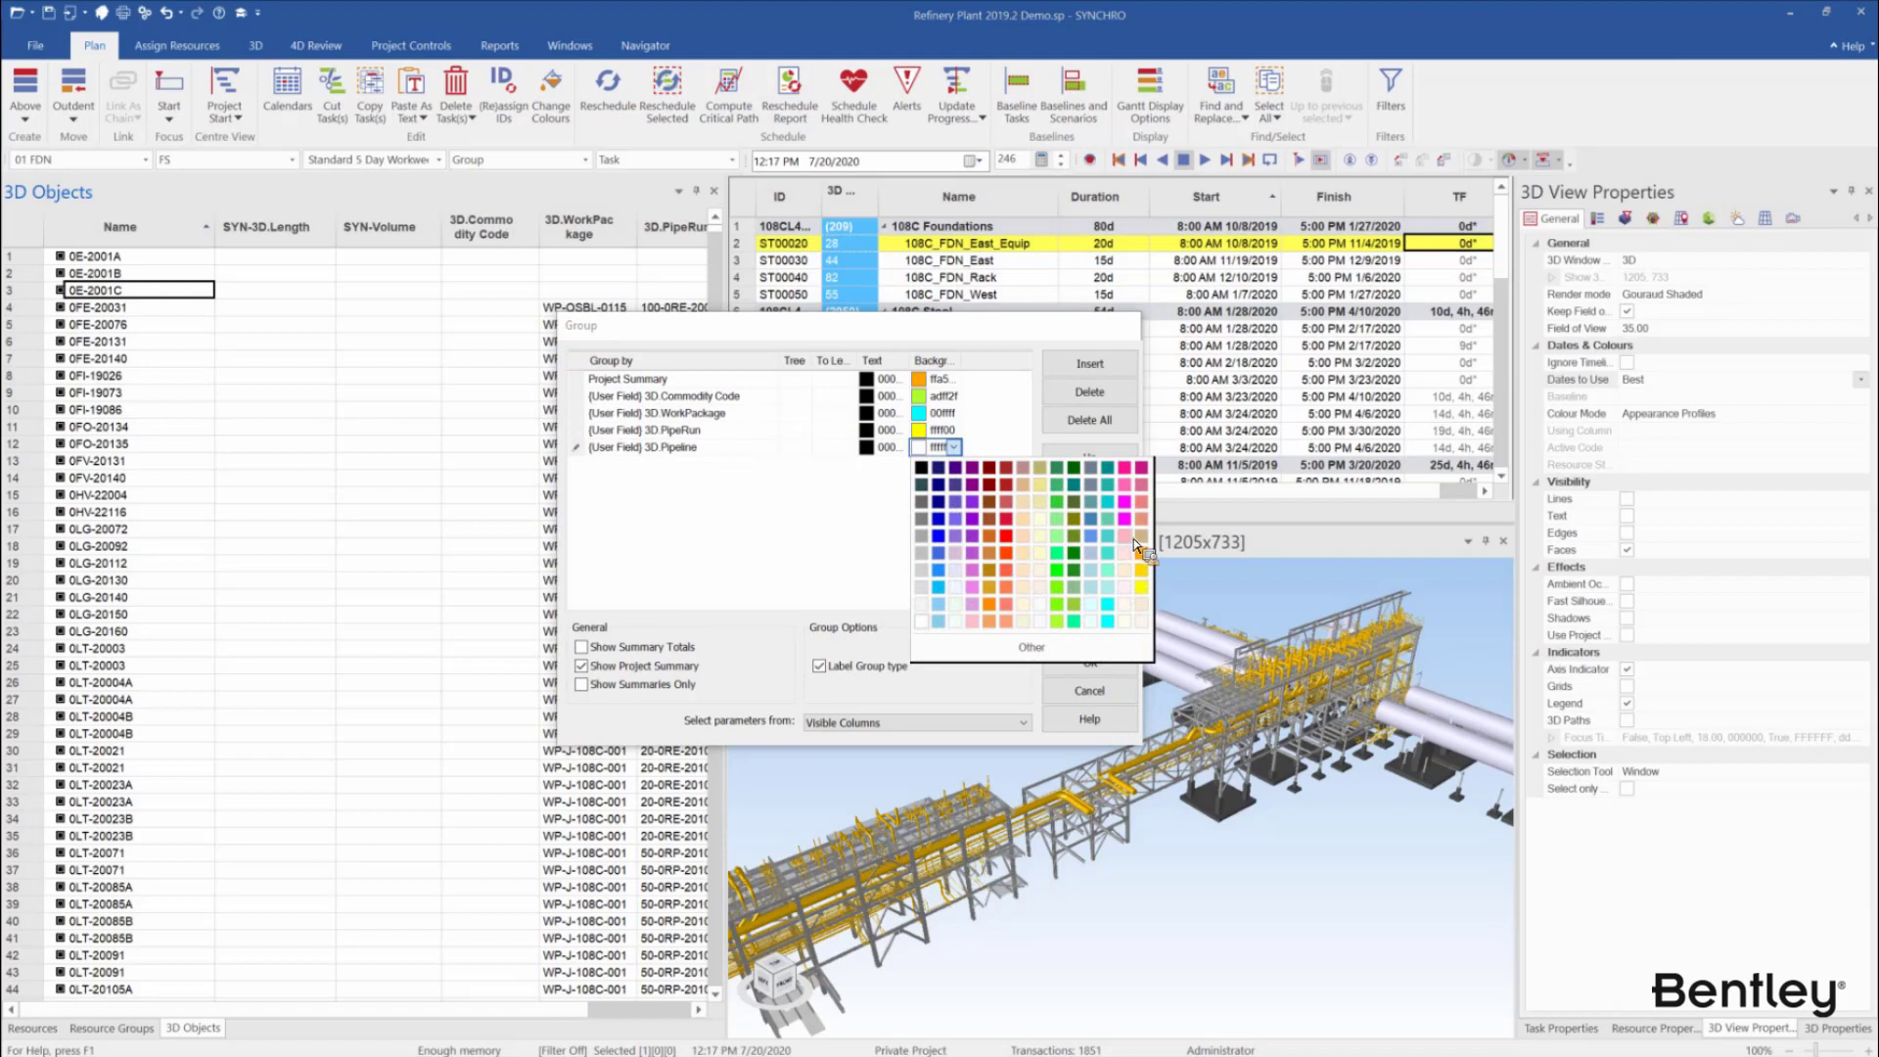
pyautogui.click(1136, 553)
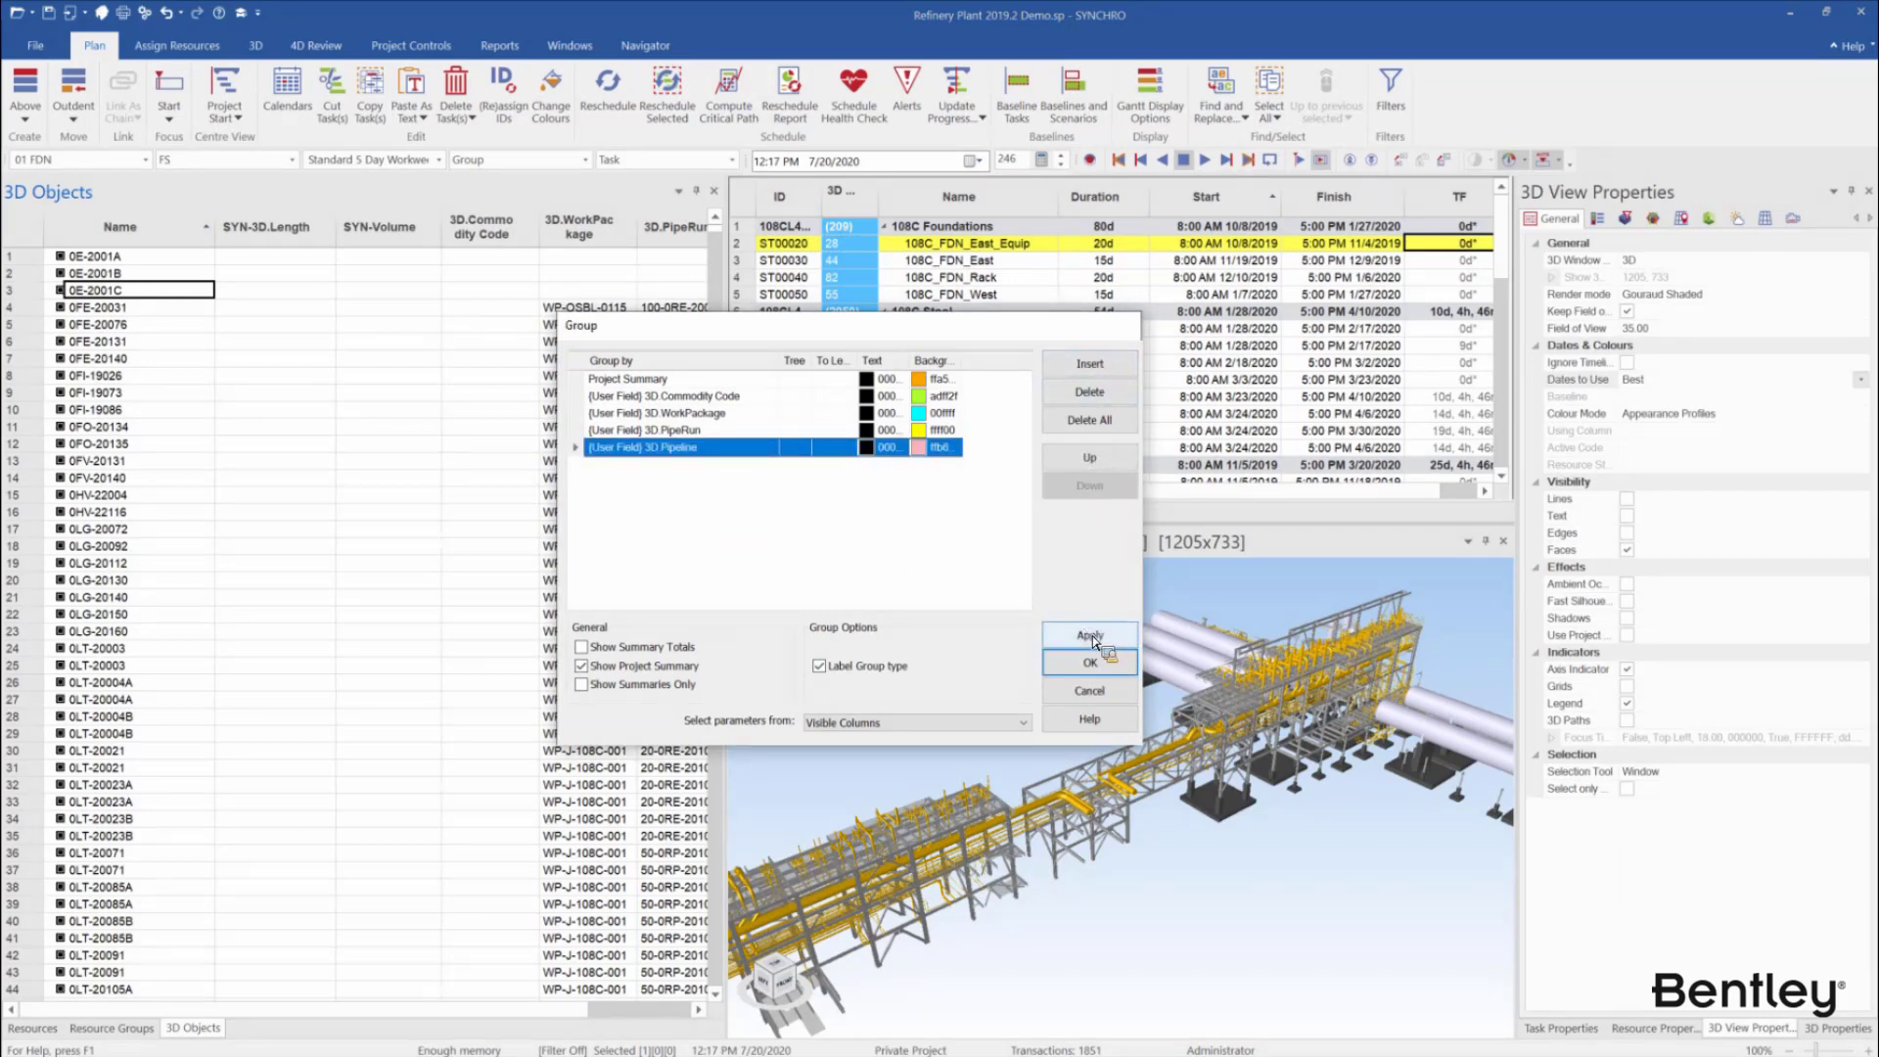
pyautogui.click(1092, 636)
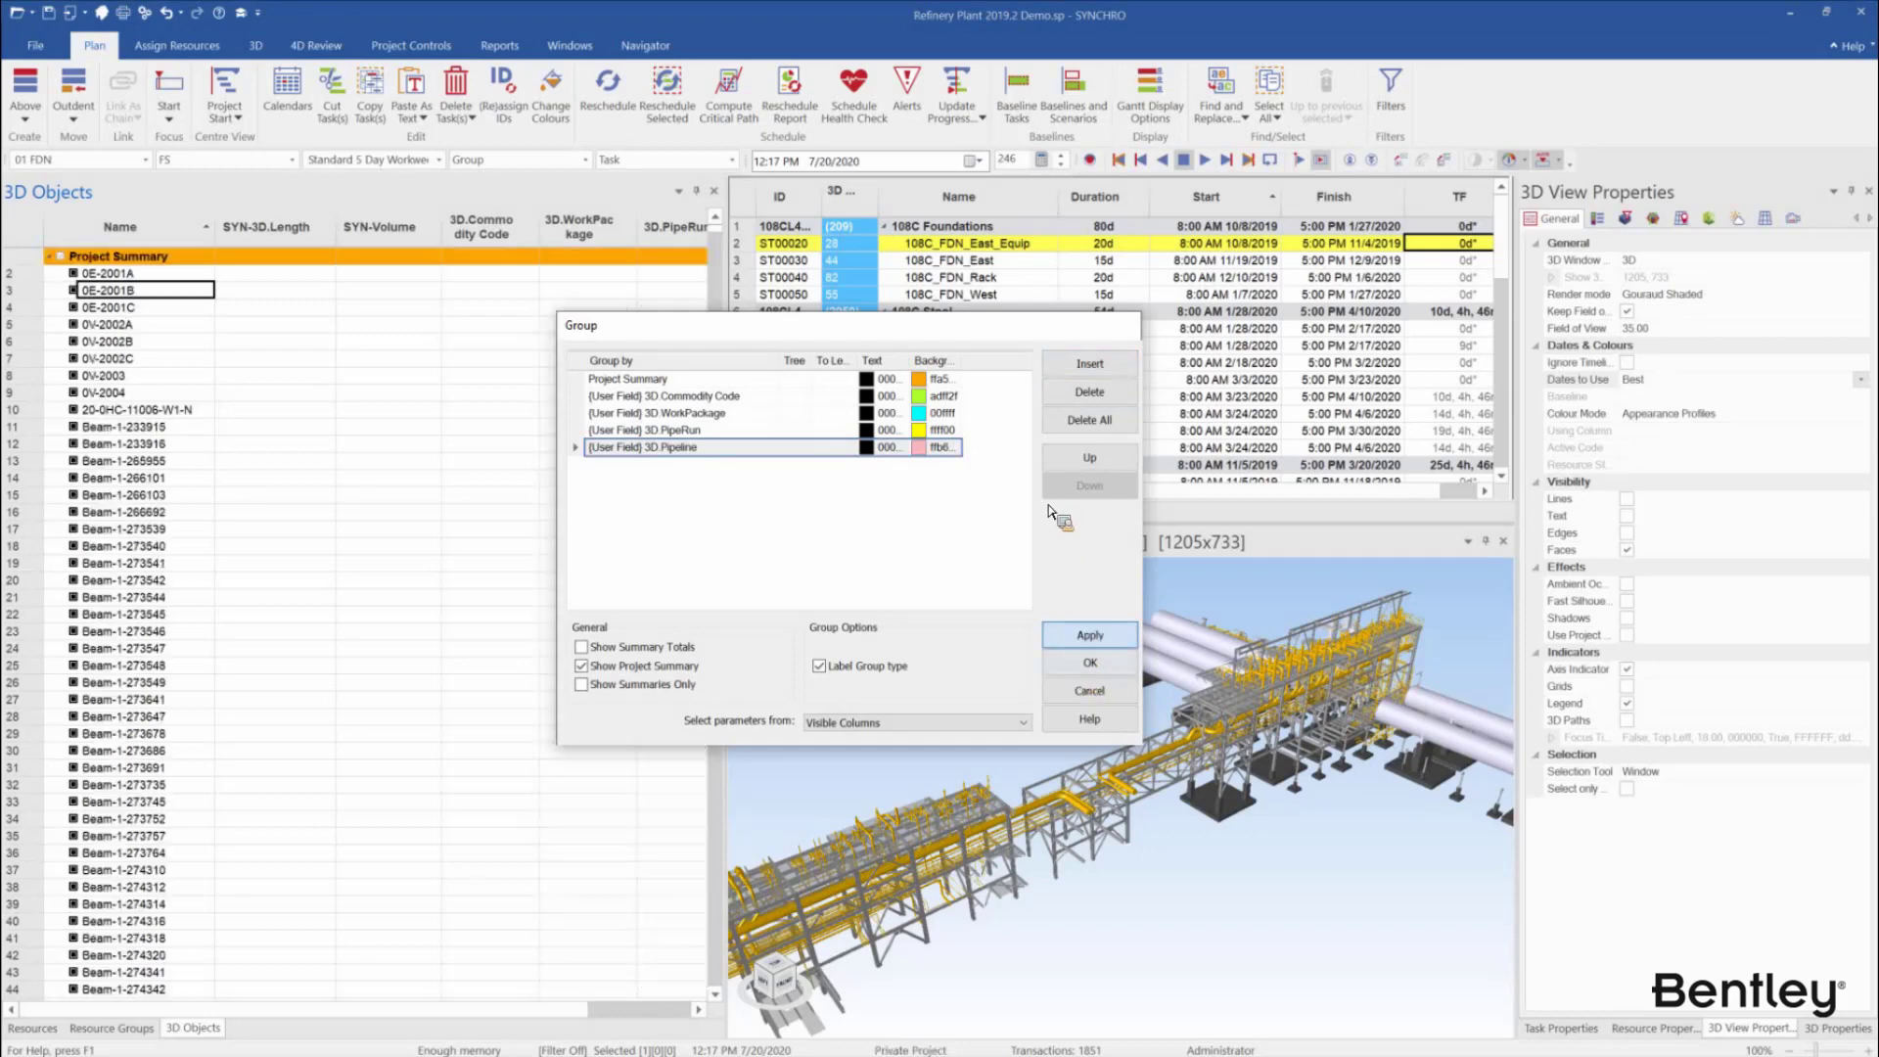
pyautogui.click(1091, 662)
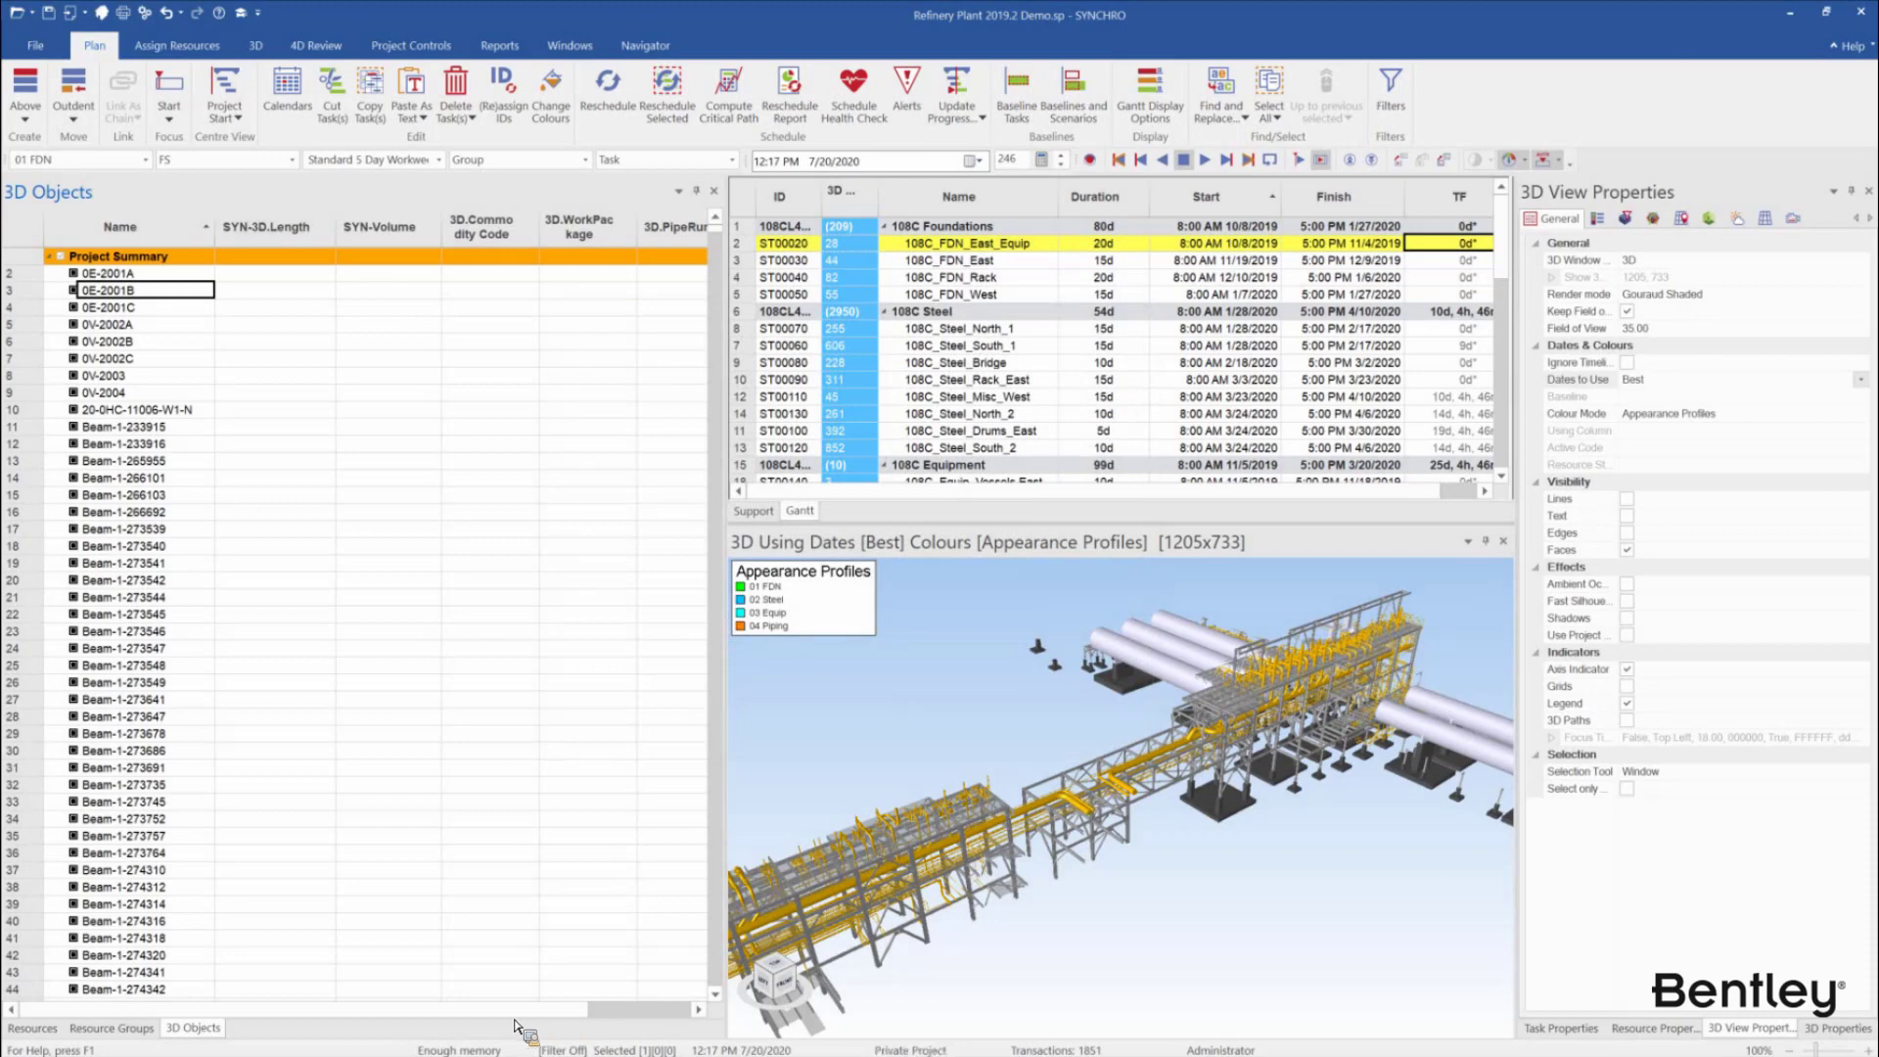
# Filter the 3D.Commodity Code column with "does not equal" and an empty value, and review the grouped objects
pyautogui.click(614, 1009)
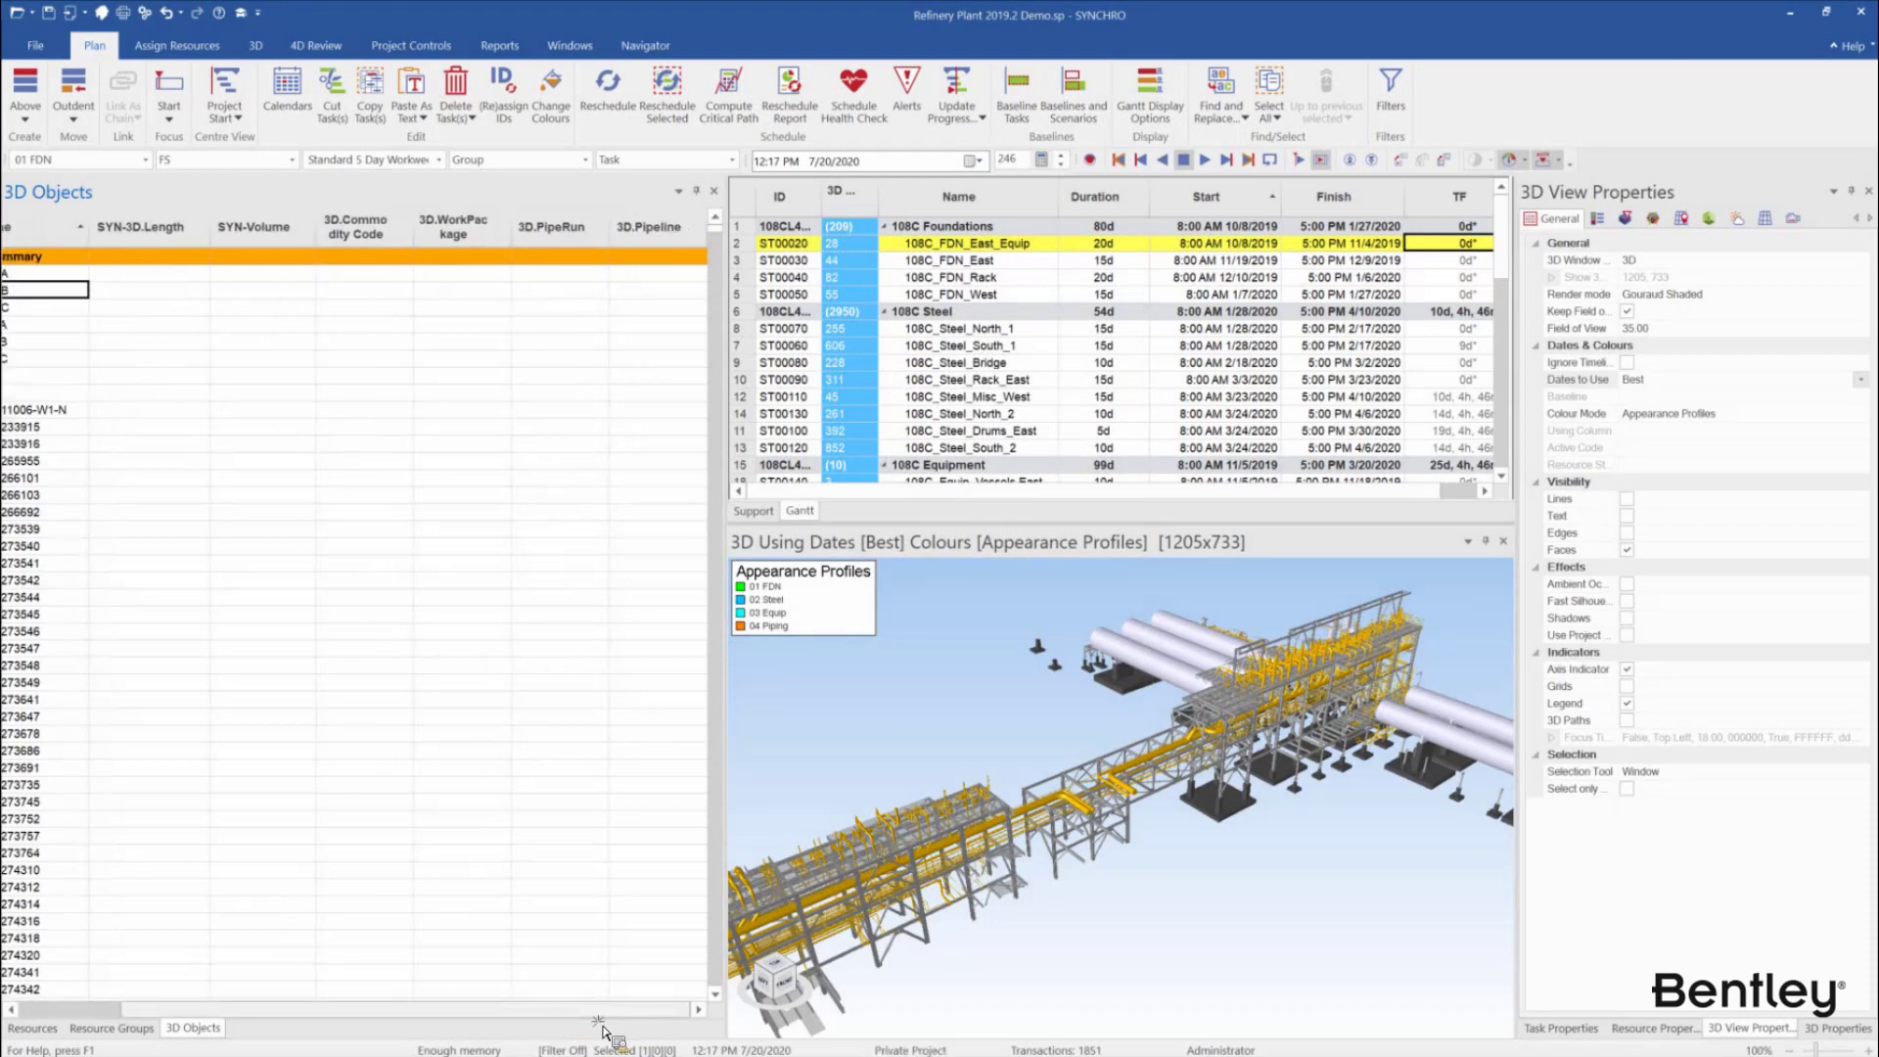
pyautogui.moveTo(603, 1025); pyautogui.dragTo(418, 1014)
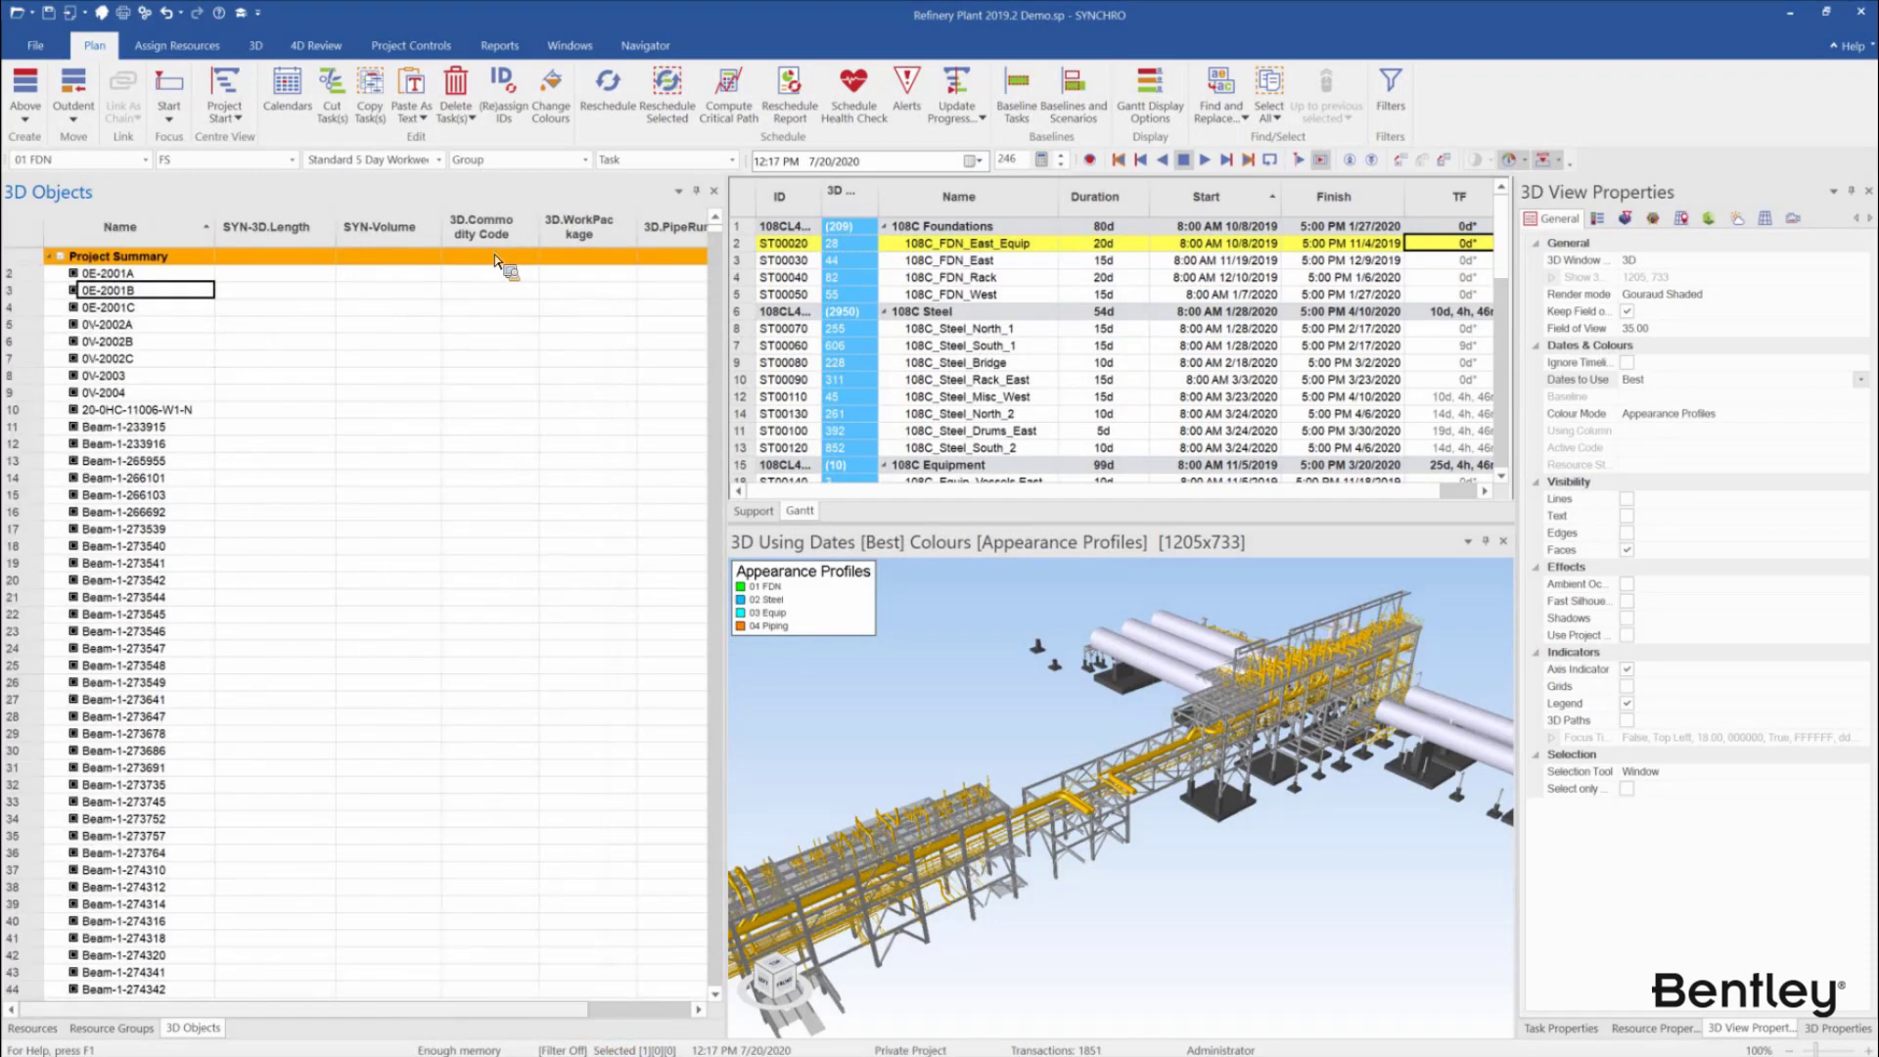
pyautogui.rightClick(490, 231)
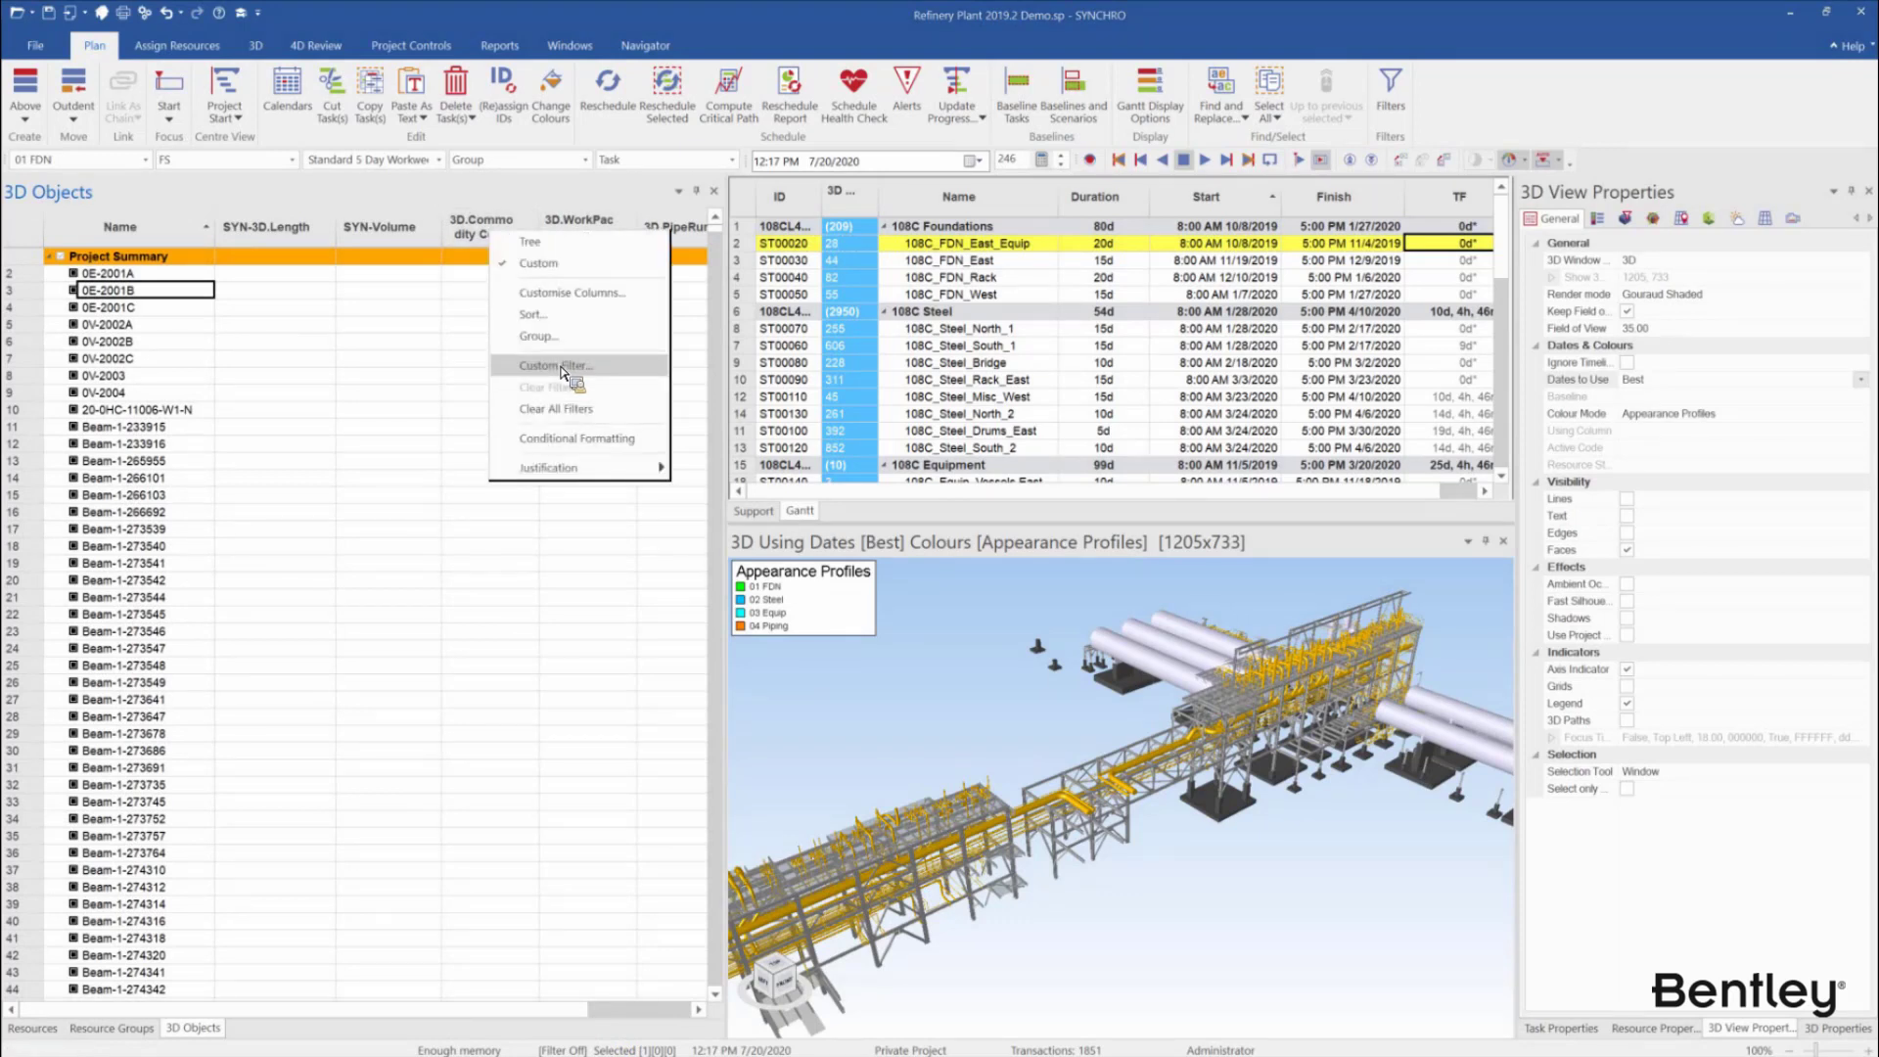
pyautogui.click(560, 366)
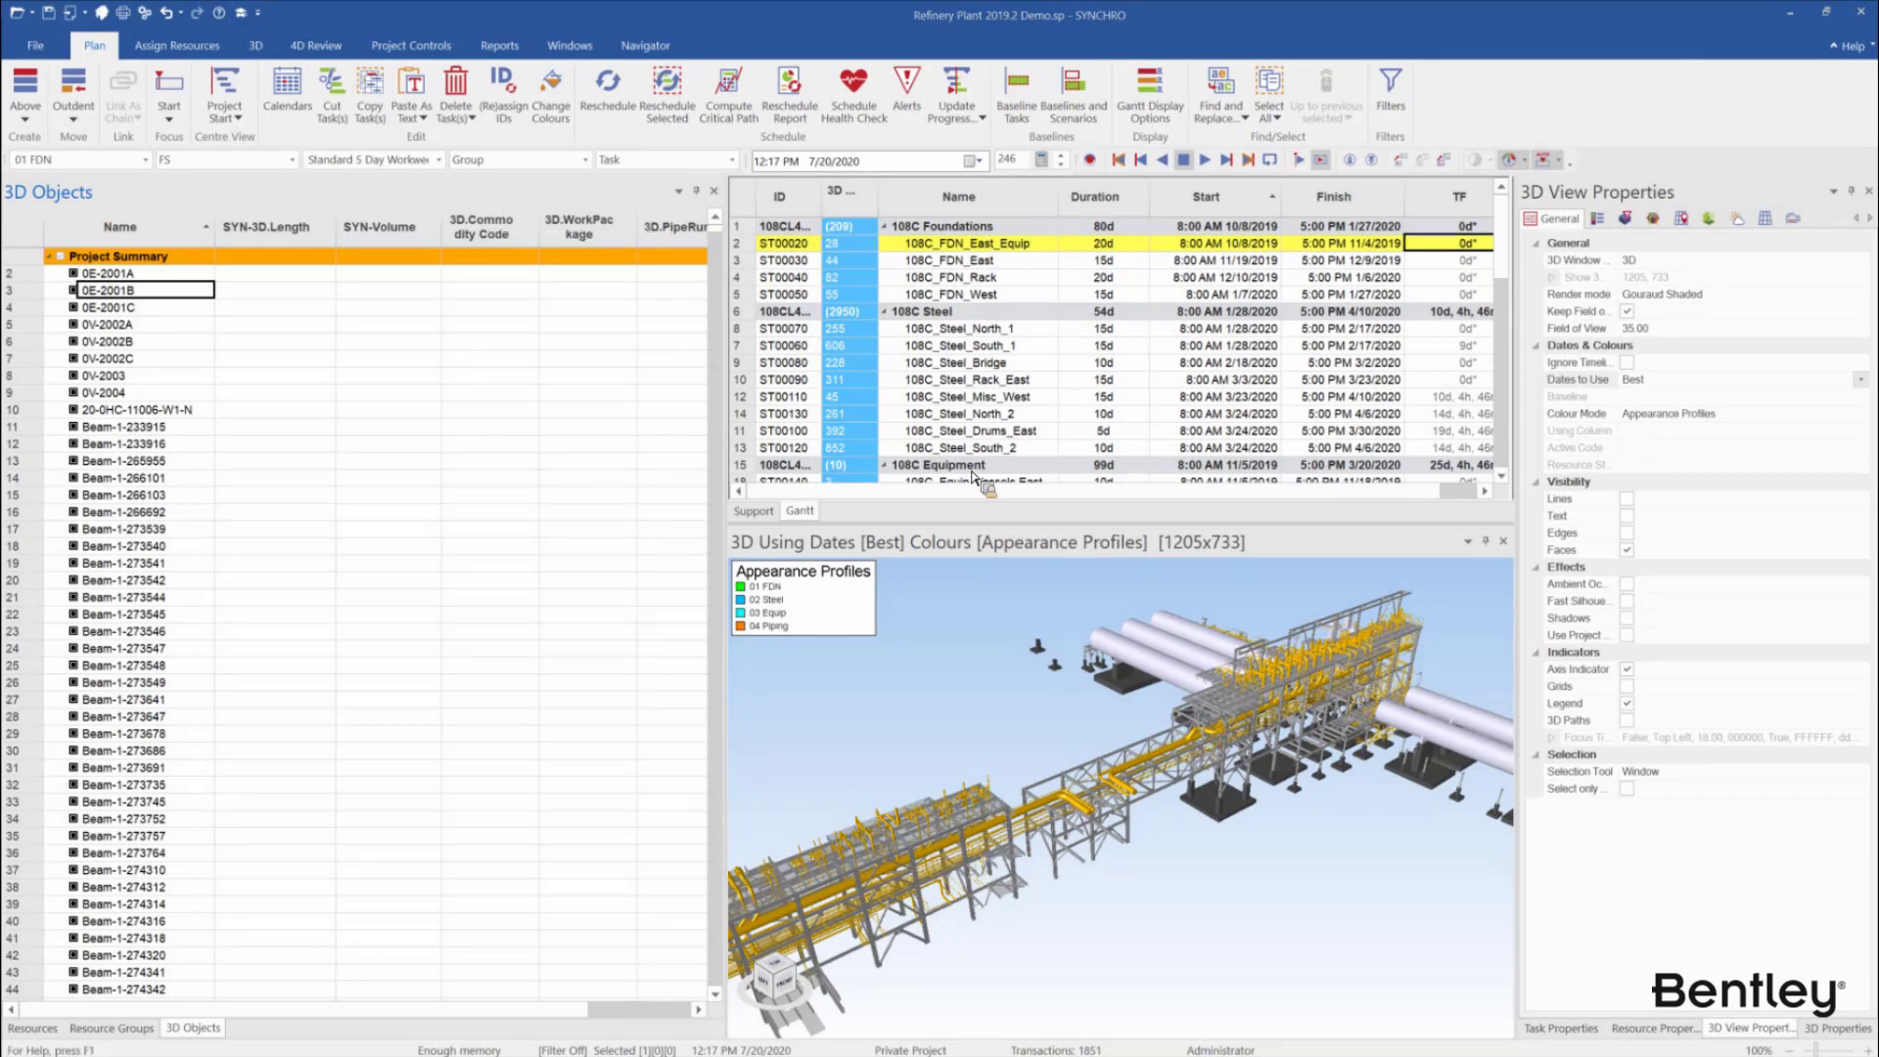
pyautogui.click(917, 447)
pyautogui.click(915, 446)
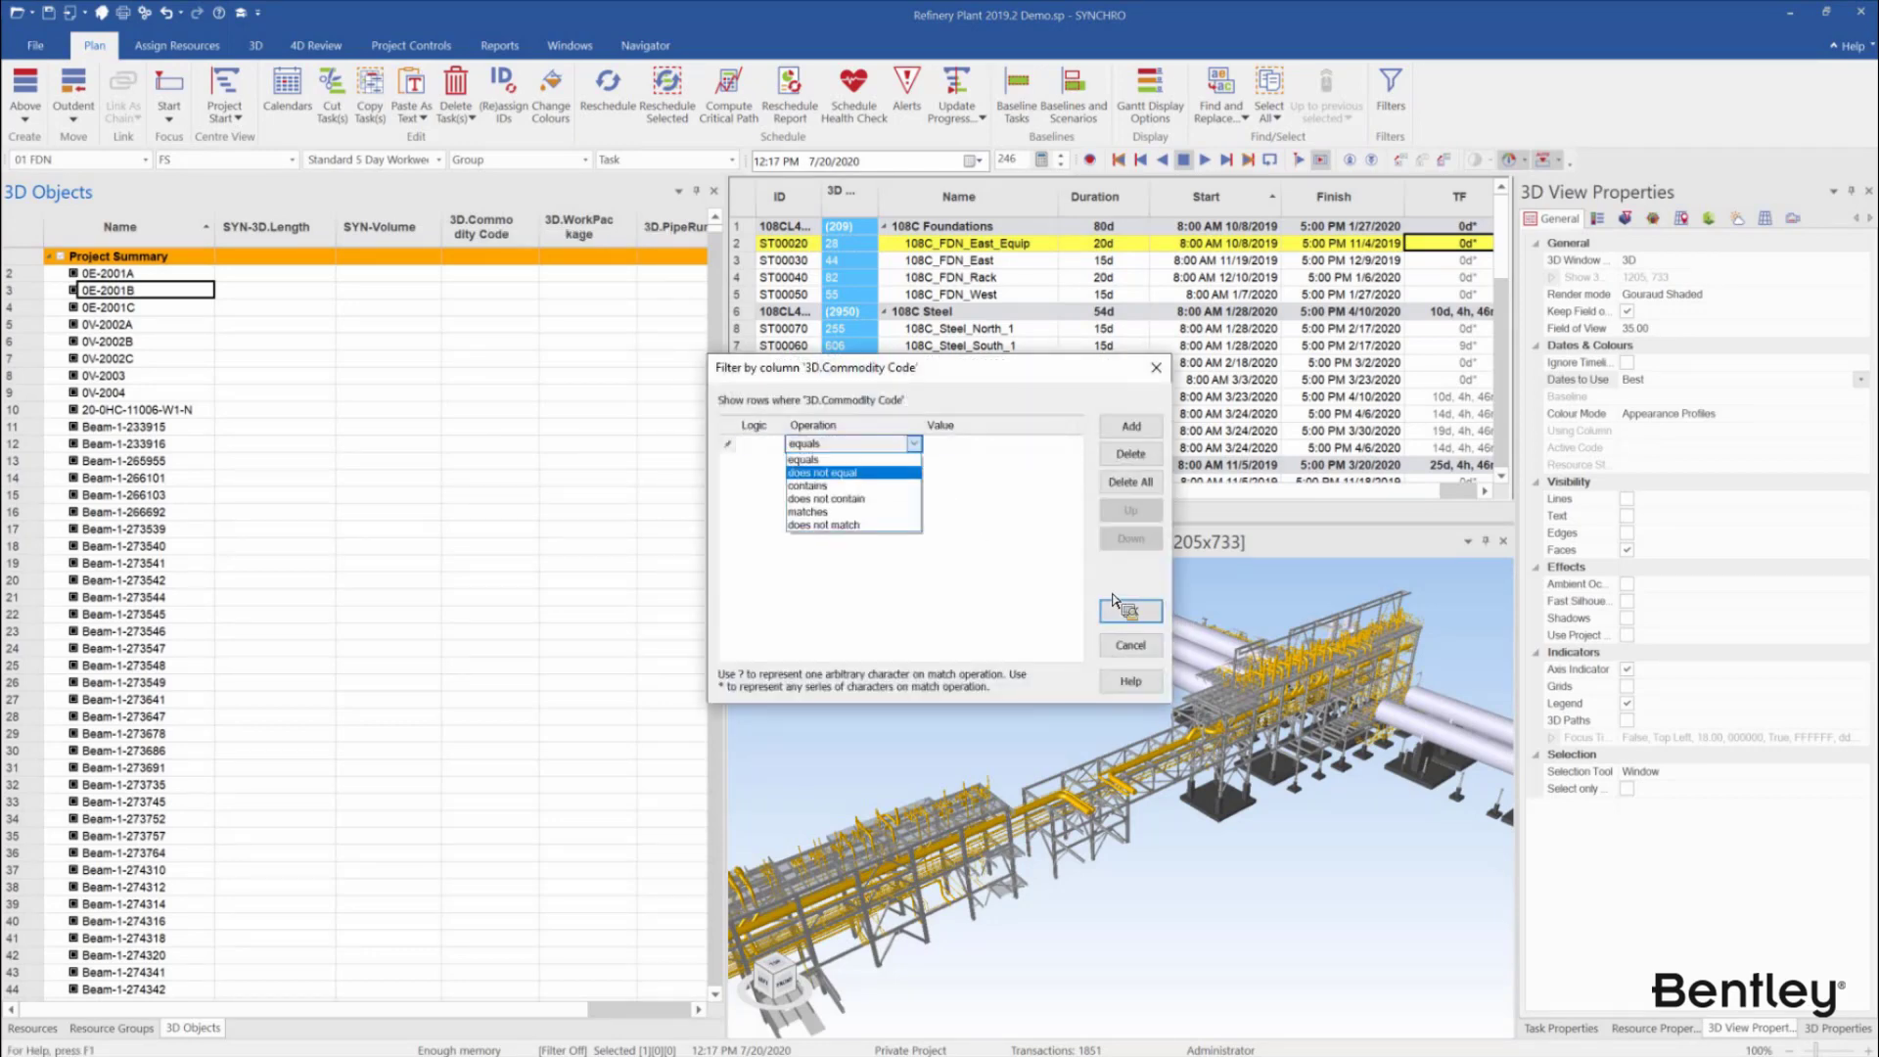
pyautogui.click(910, 471)
pyautogui.click(1127, 612)
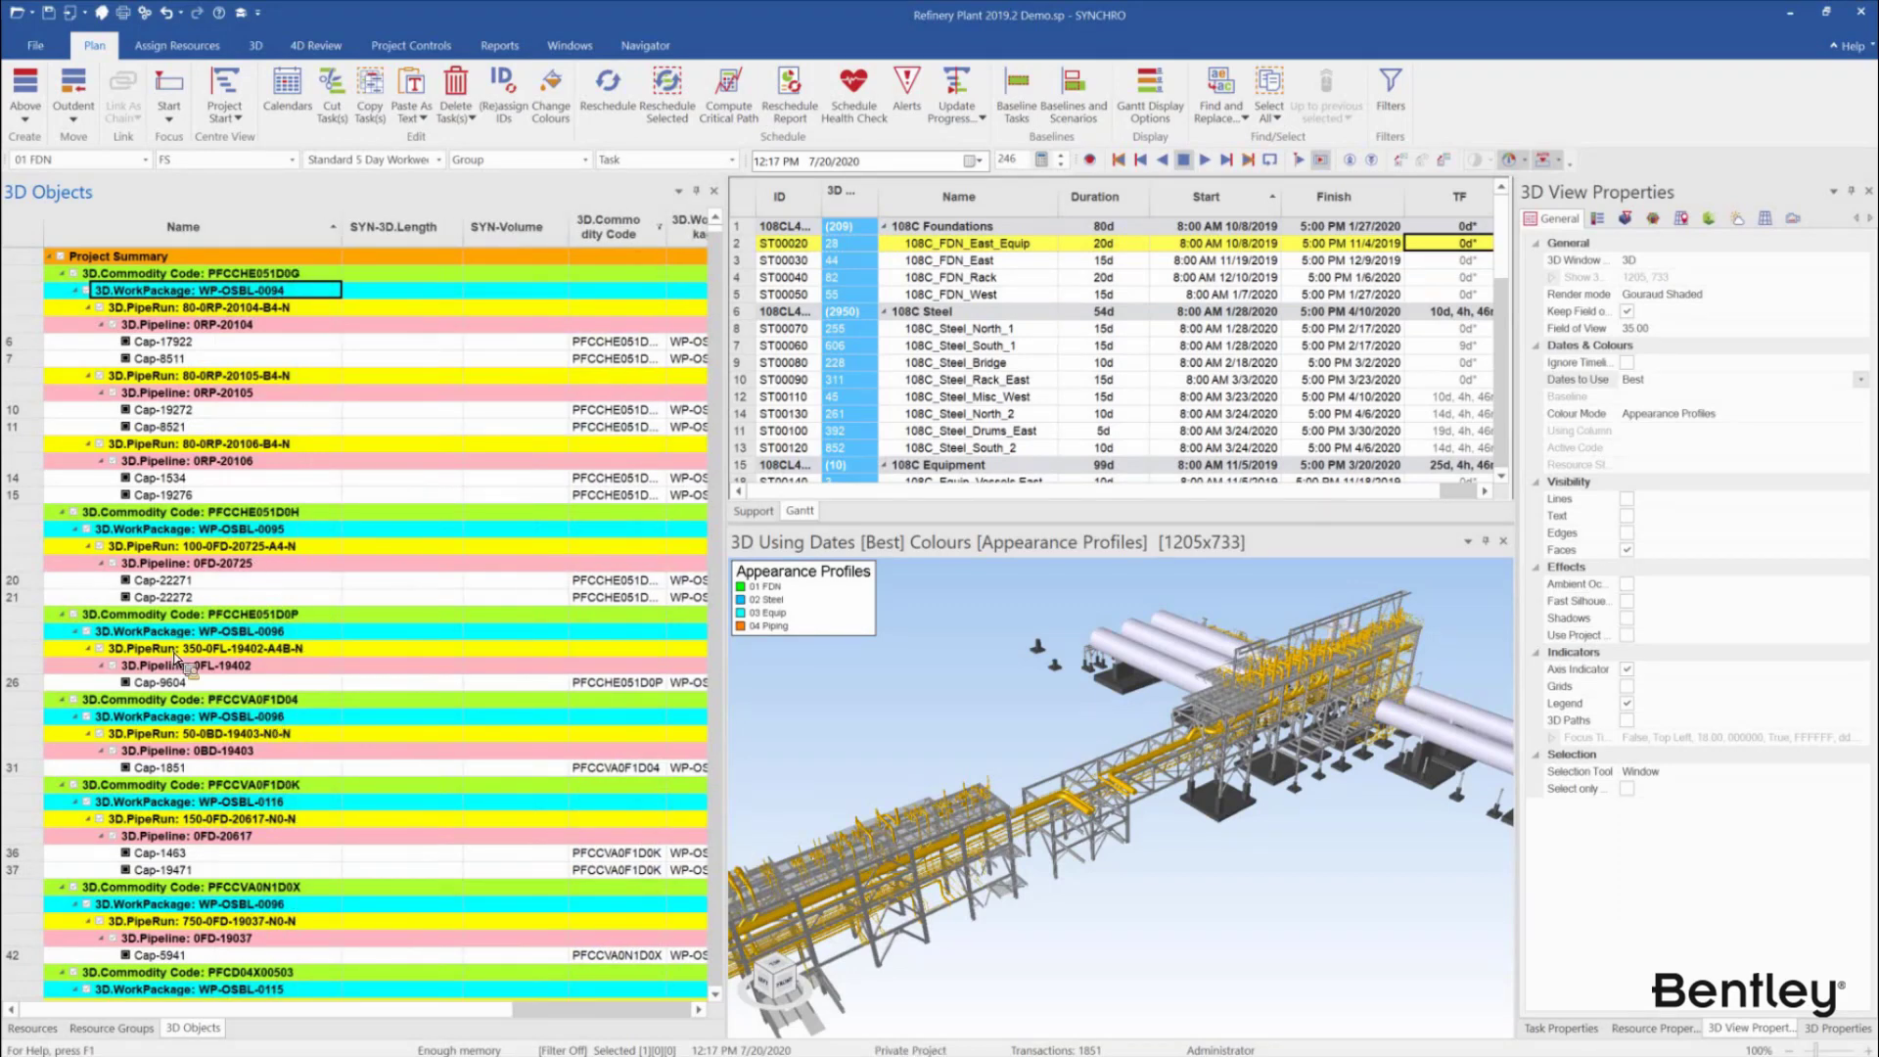
pyautogui.scroll(-1, 176, 658)
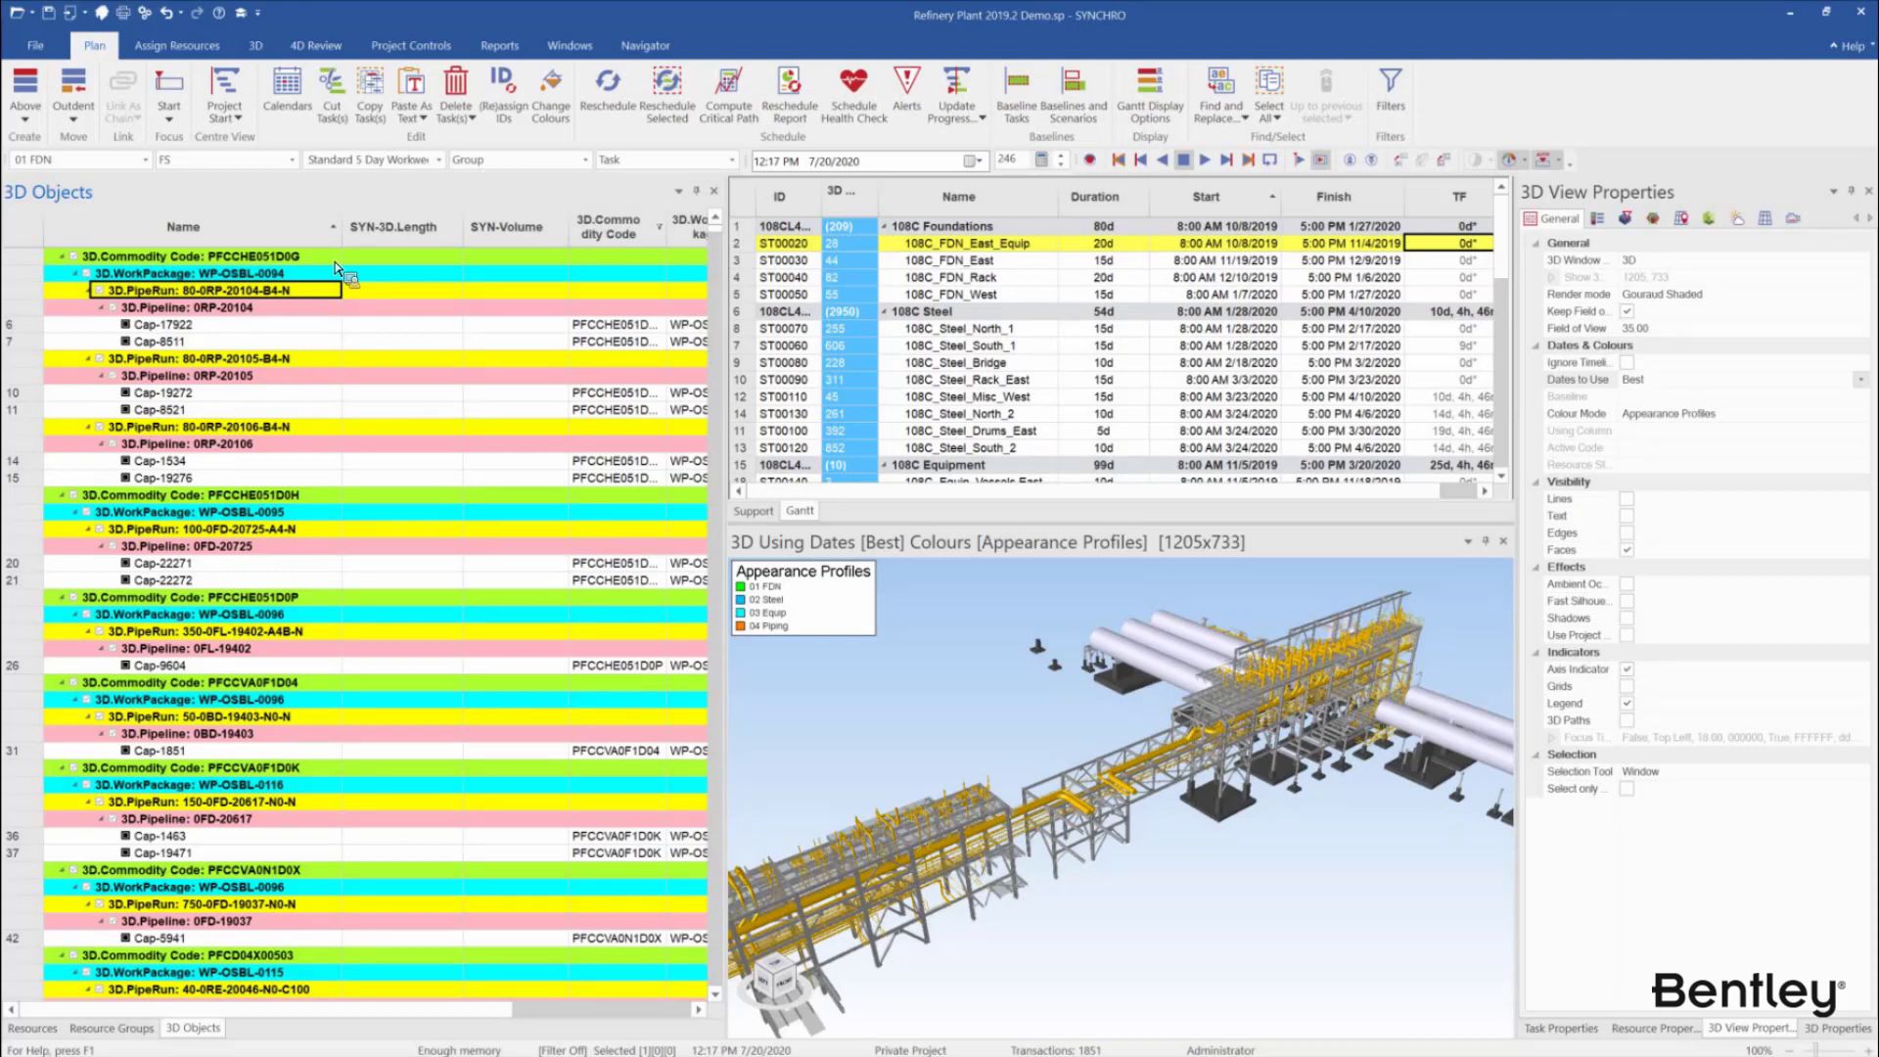
# Clear the filter on the 3D.Commodity Code column and return the 3D Objects table to its tree layout
pyautogui.rightClick(500, 236)
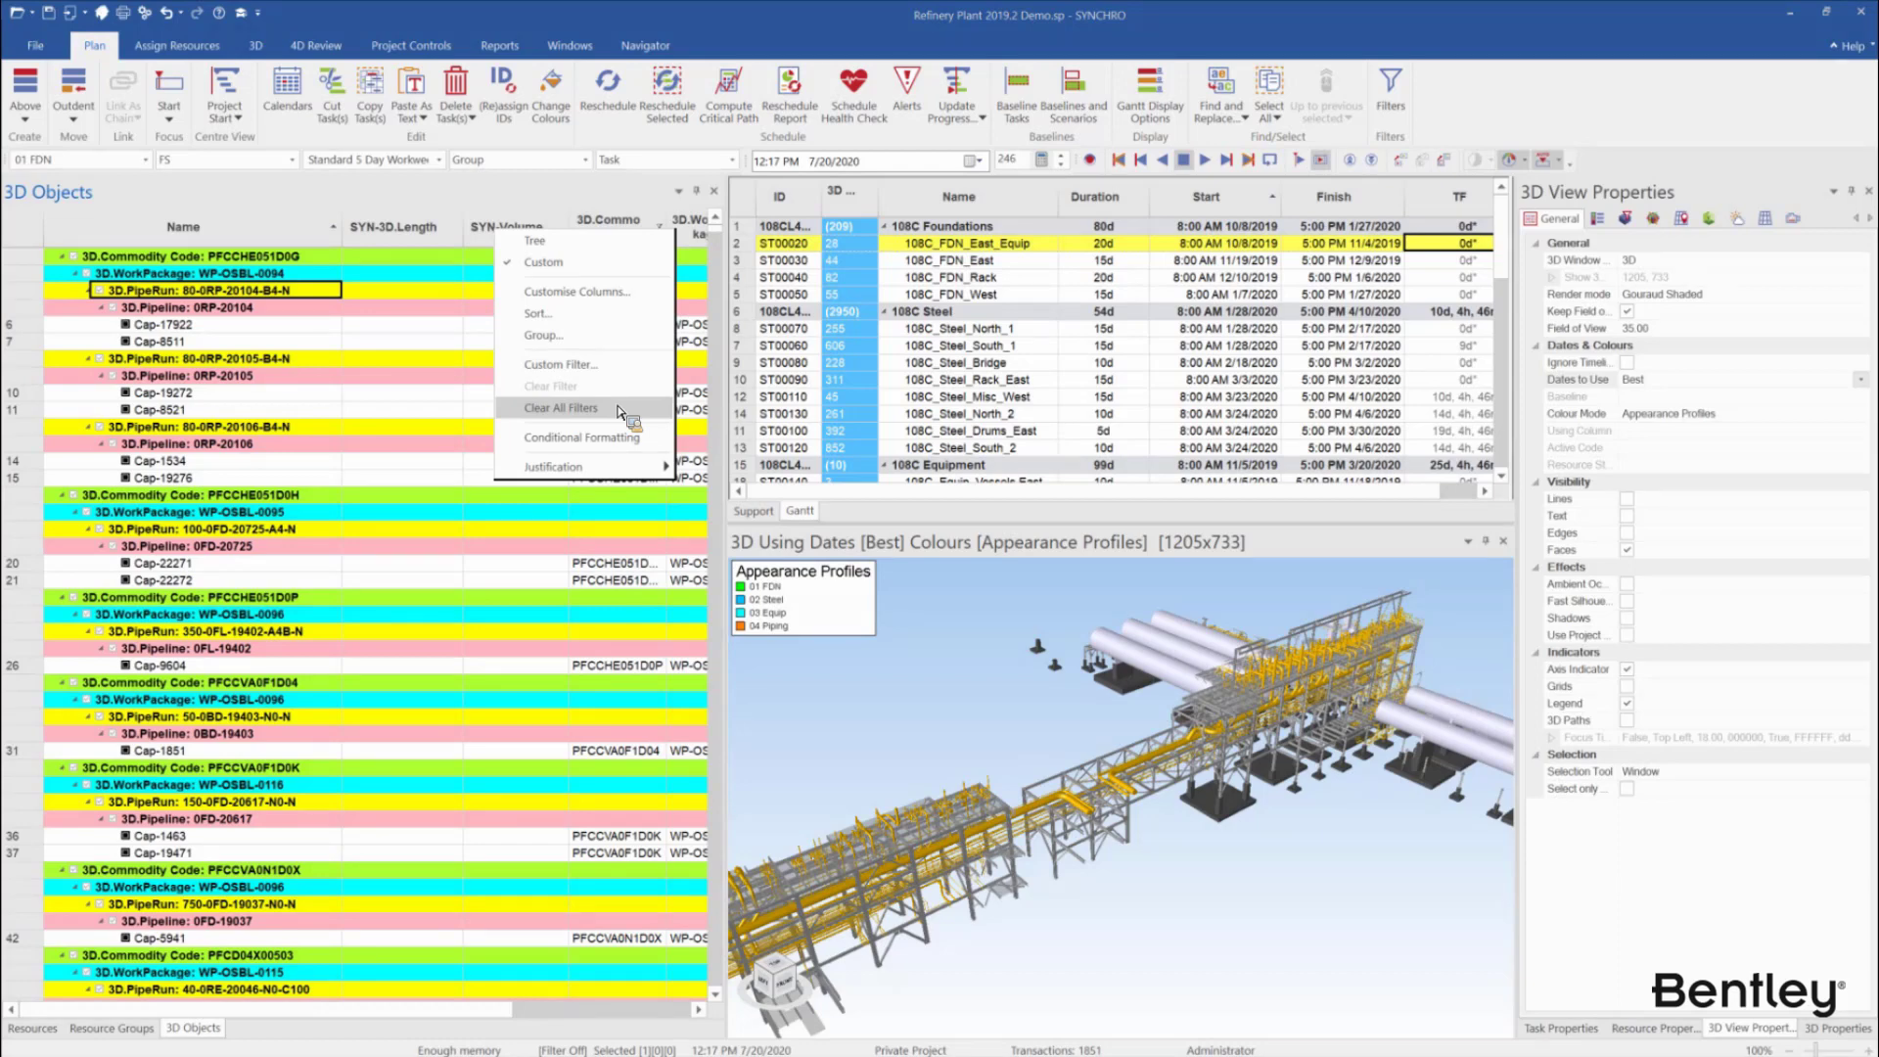
pyautogui.rightClick(635, 217)
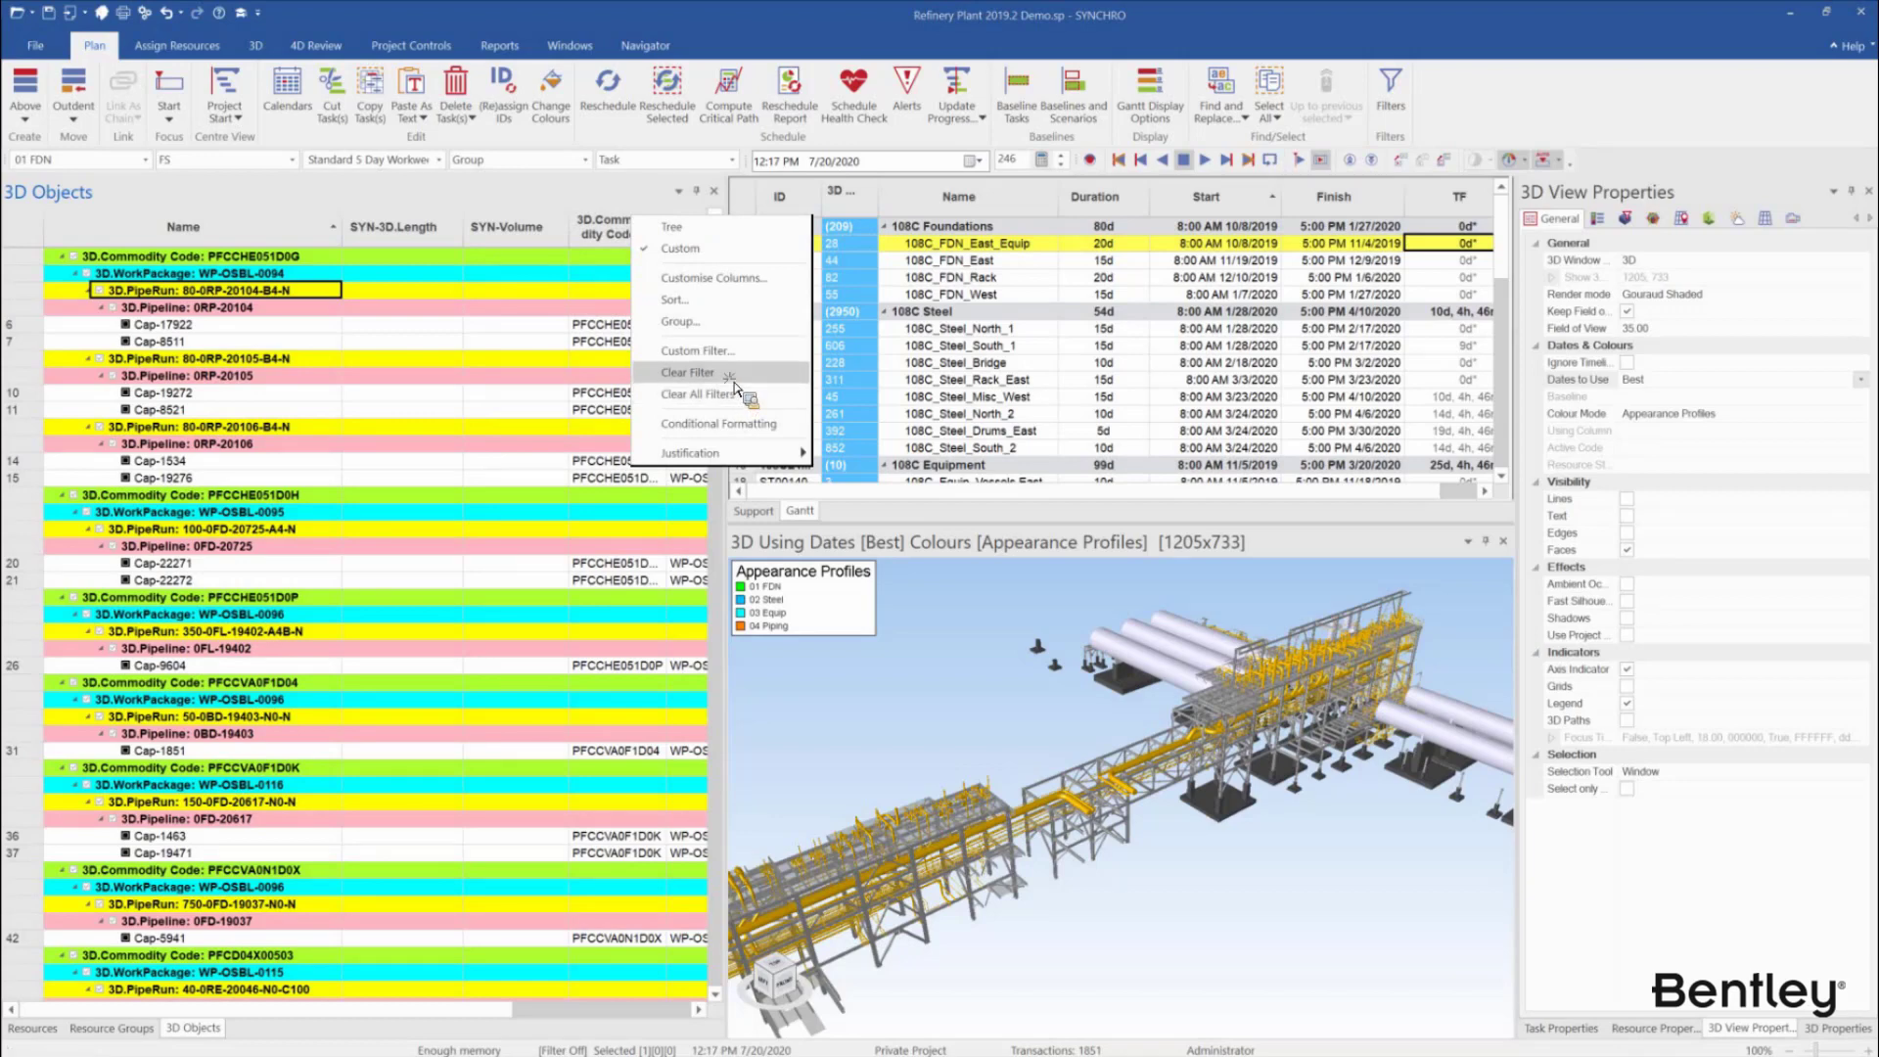
pyautogui.click(735, 380)
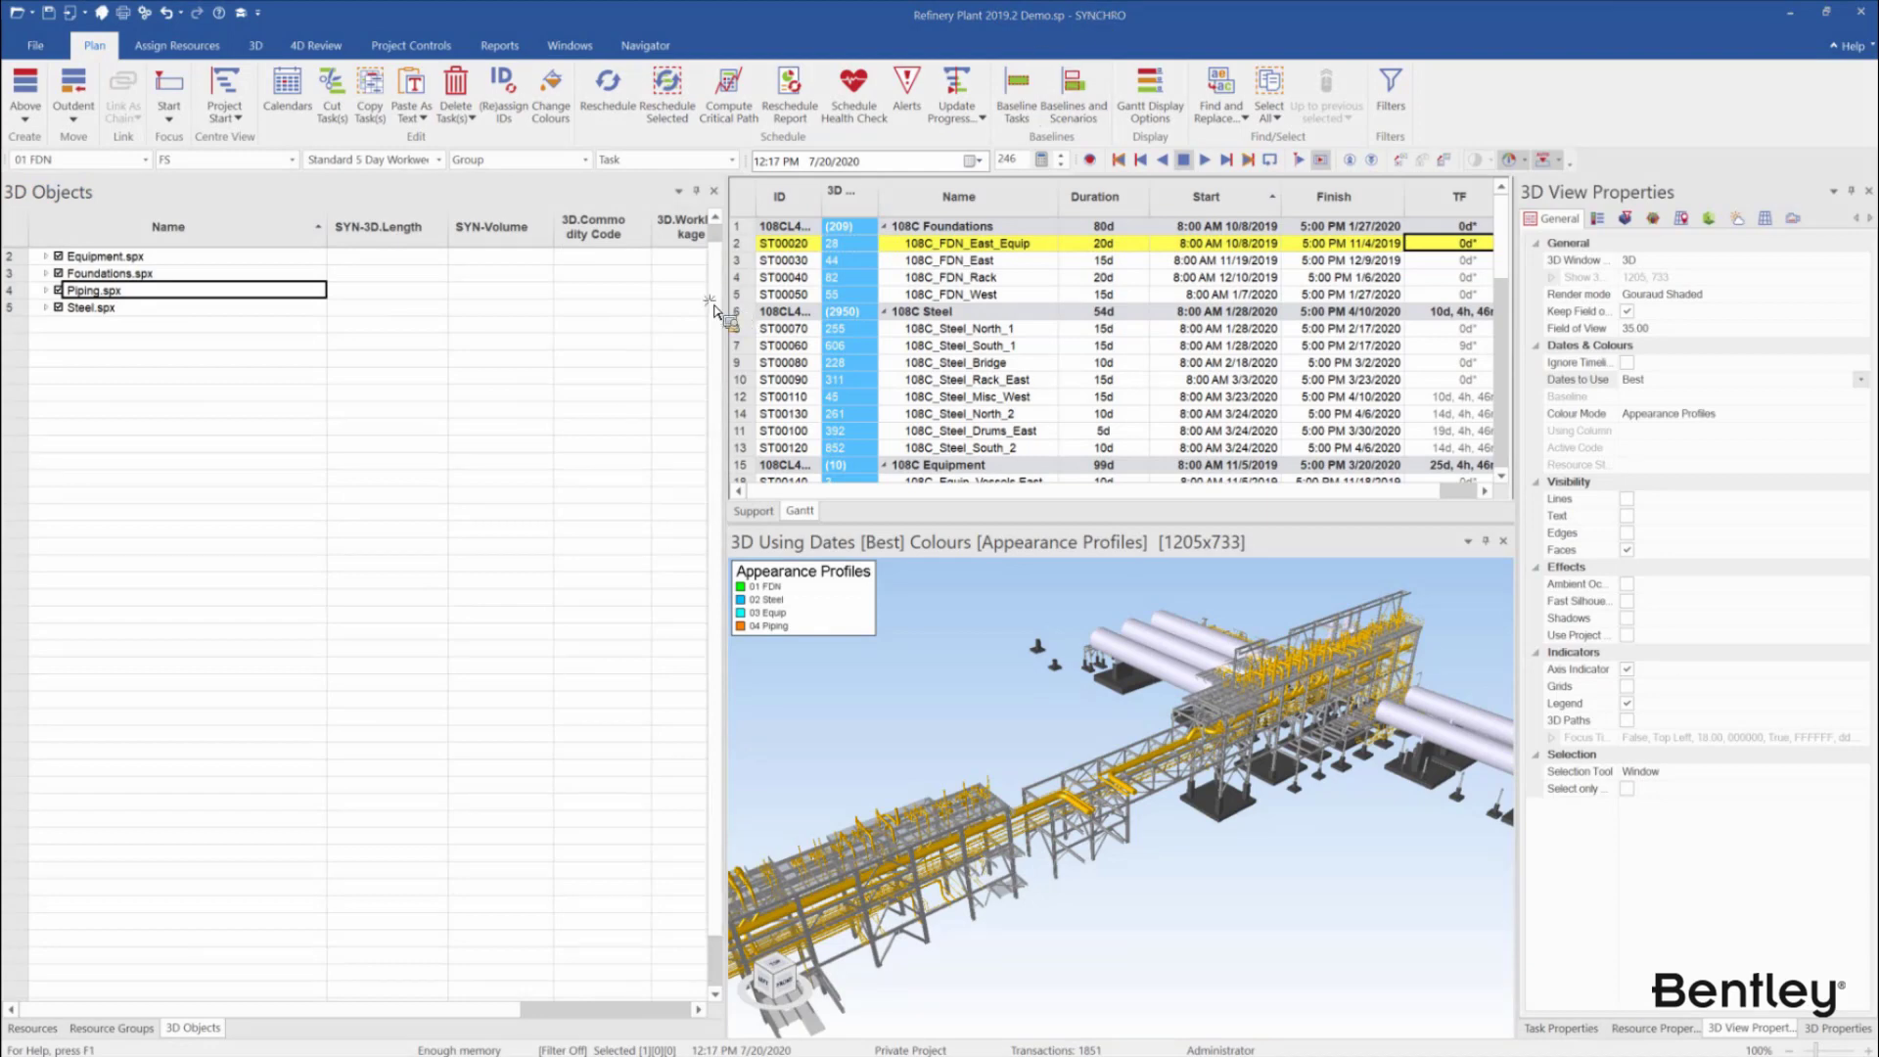
# Resize the panes to enlarge the 3D view and widen 3D View Properties until its property names show in full
pyautogui.moveTo(714, 311); pyautogui.dragTo(391, 335)
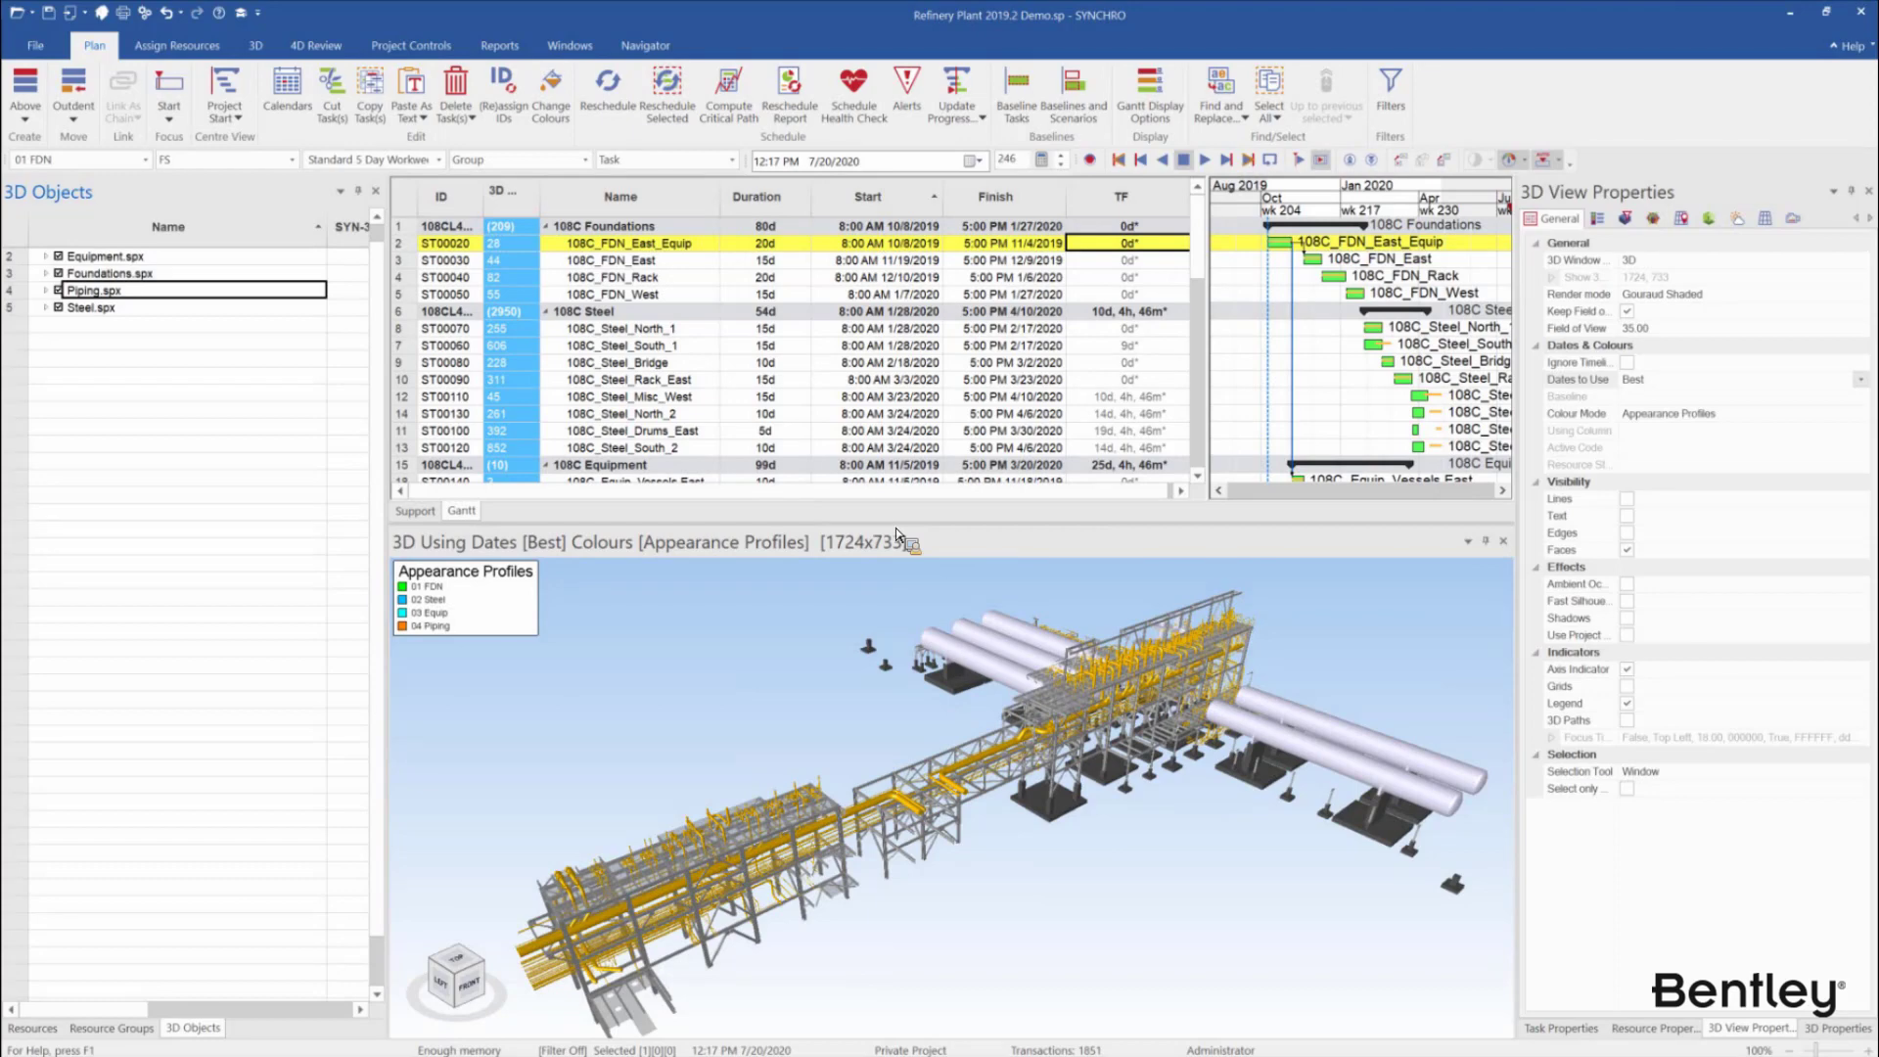
pyautogui.moveTo(896, 528); pyautogui.dragTo(927, 456)
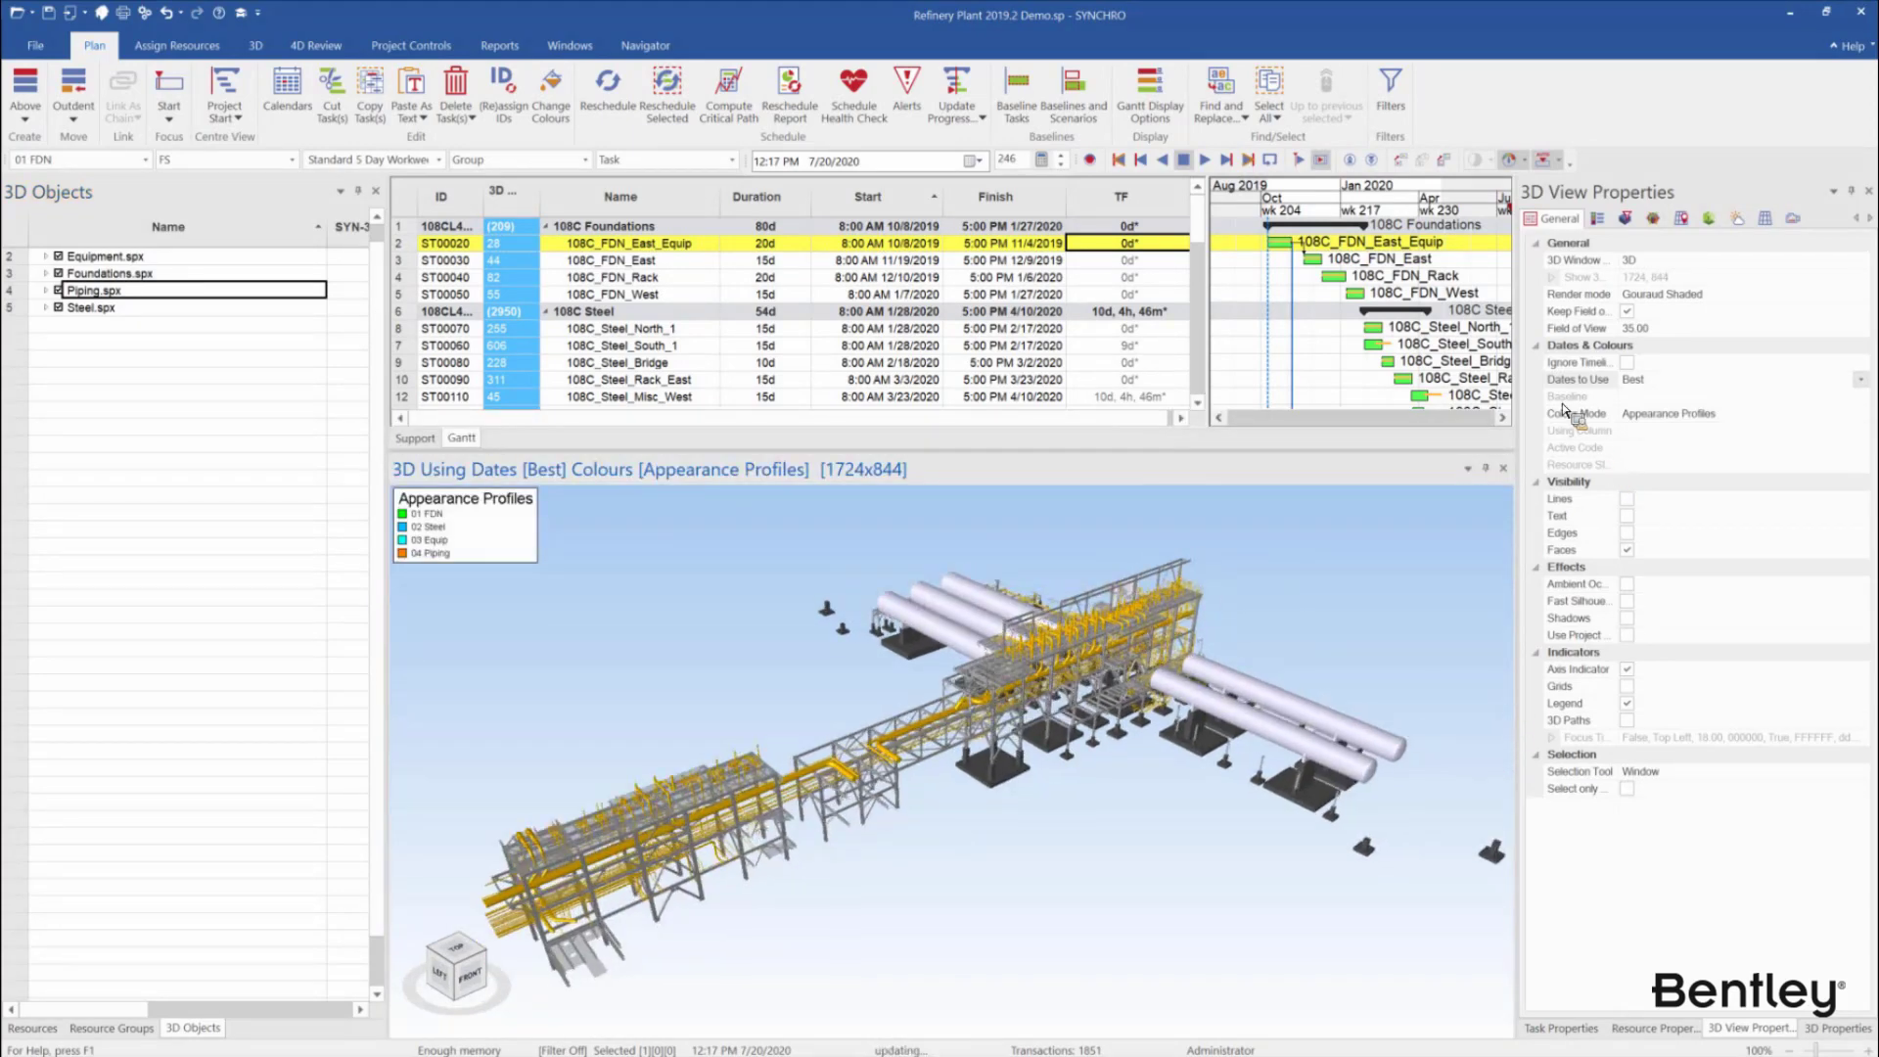
pyautogui.moveTo(1525, 367); pyautogui.dragTo(1465, 372)
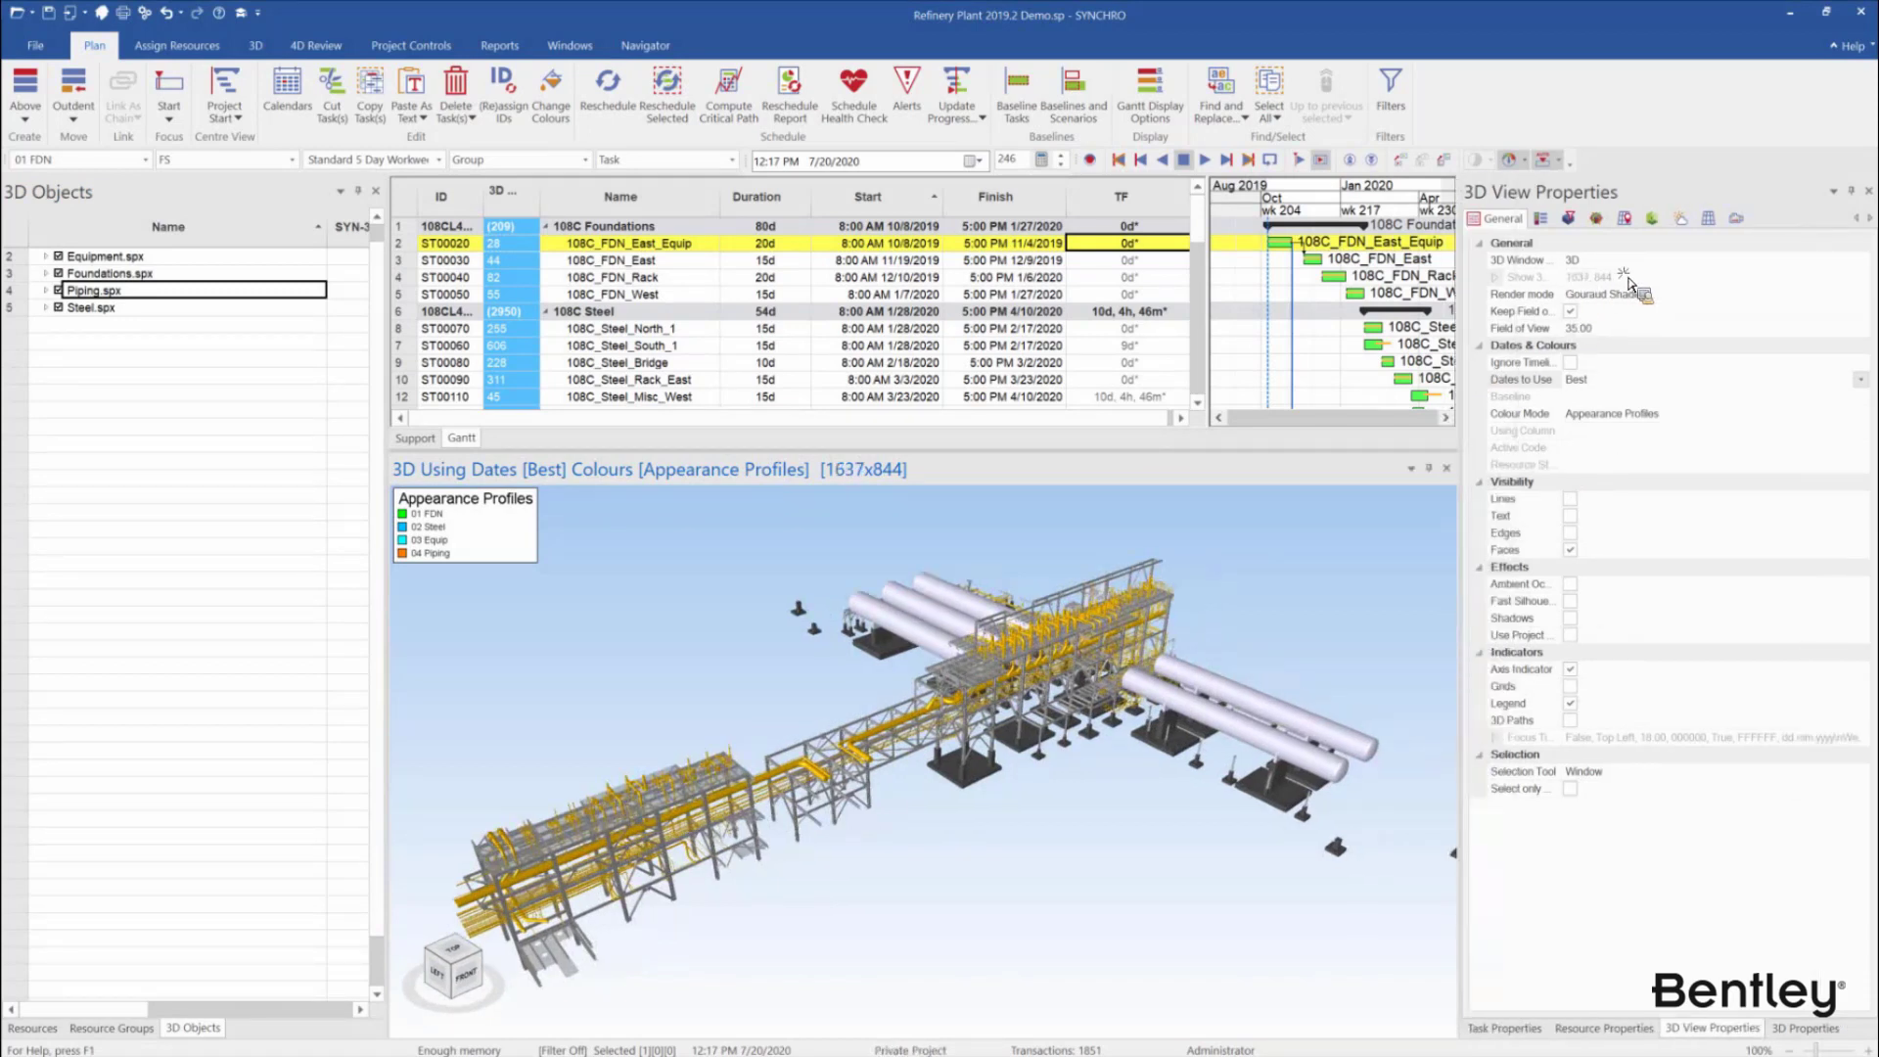
pyautogui.moveTo(1629, 284); pyautogui.dragTo(1629, 284)
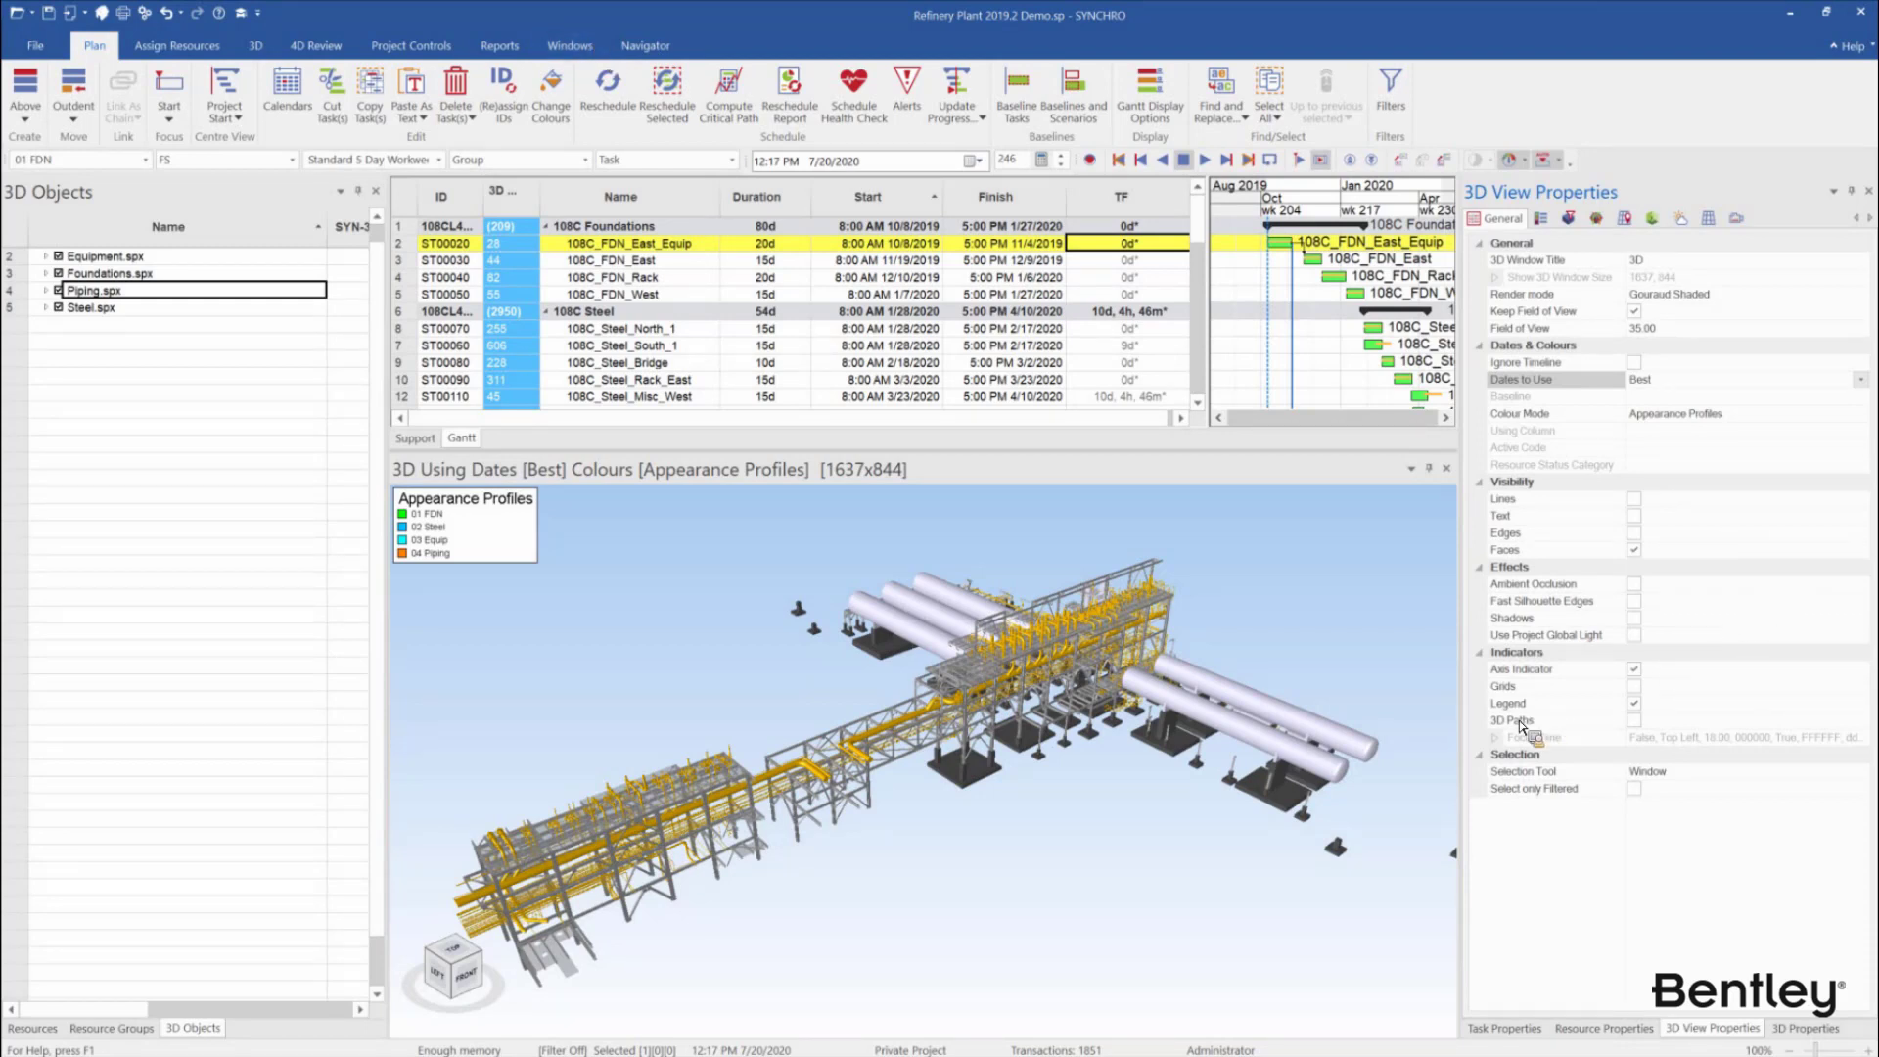
# Turn on the Focus Time indicator in the 3D view and set its location to Top
pyautogui.click(1497, 739)
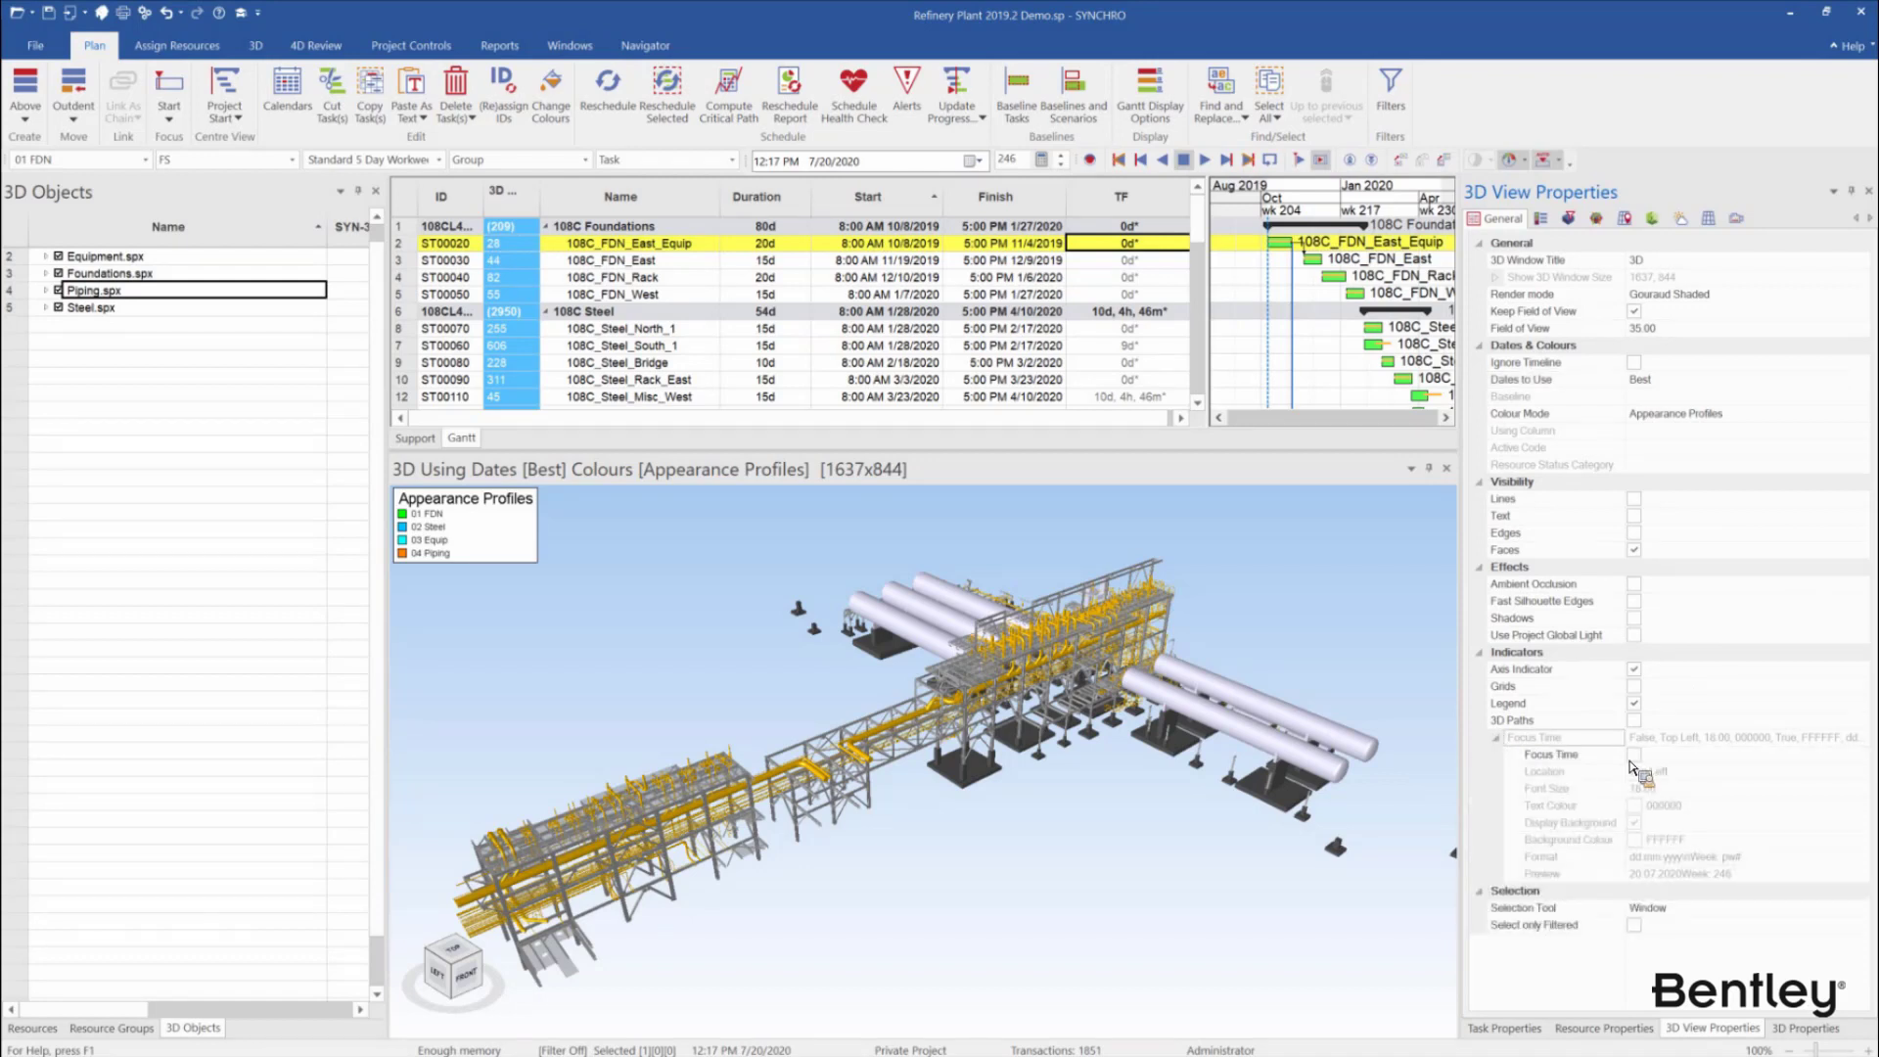
pyautogui.click(1633, 755)
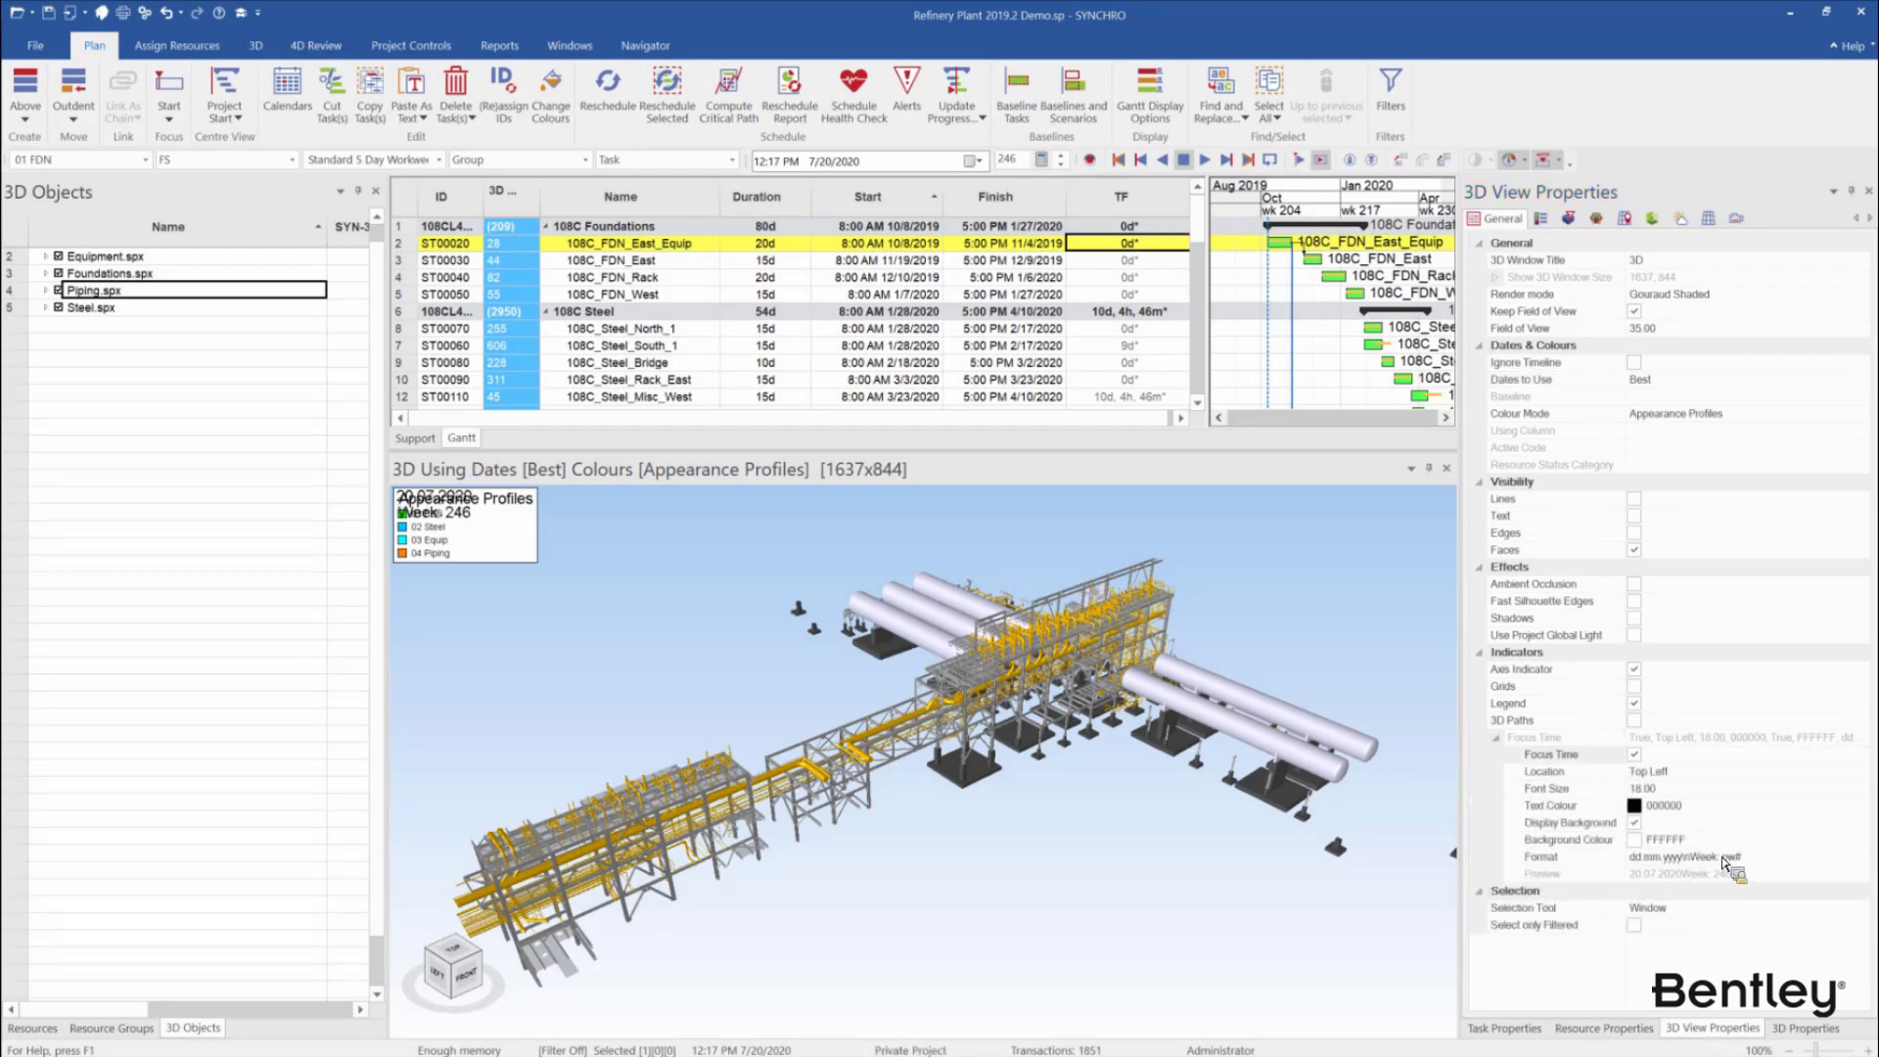
pyautogui.click(1858, 774)
pyautogui.click(1840, 789)
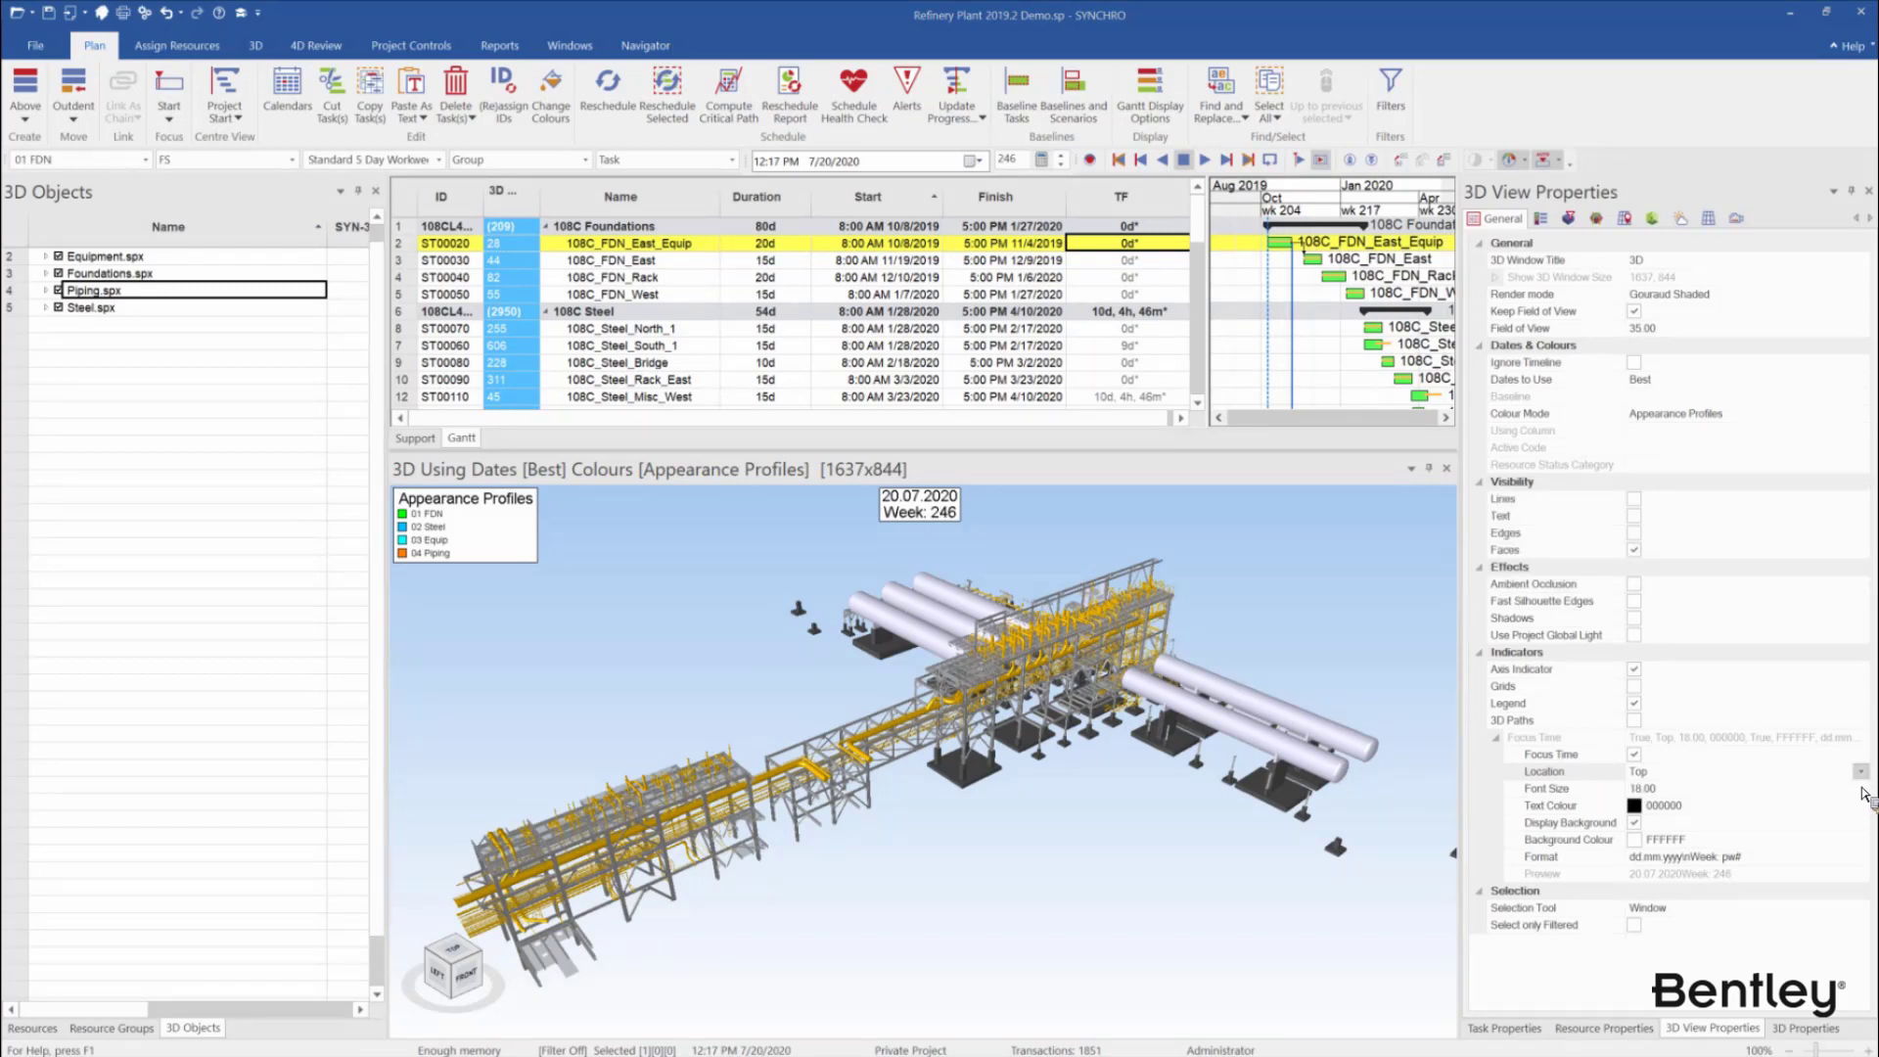
# Set the Focus Time format to m/d/yyyy\nWeek: pw#, based on the preset with a two-digit year
pyautogui.click(1858, 859)
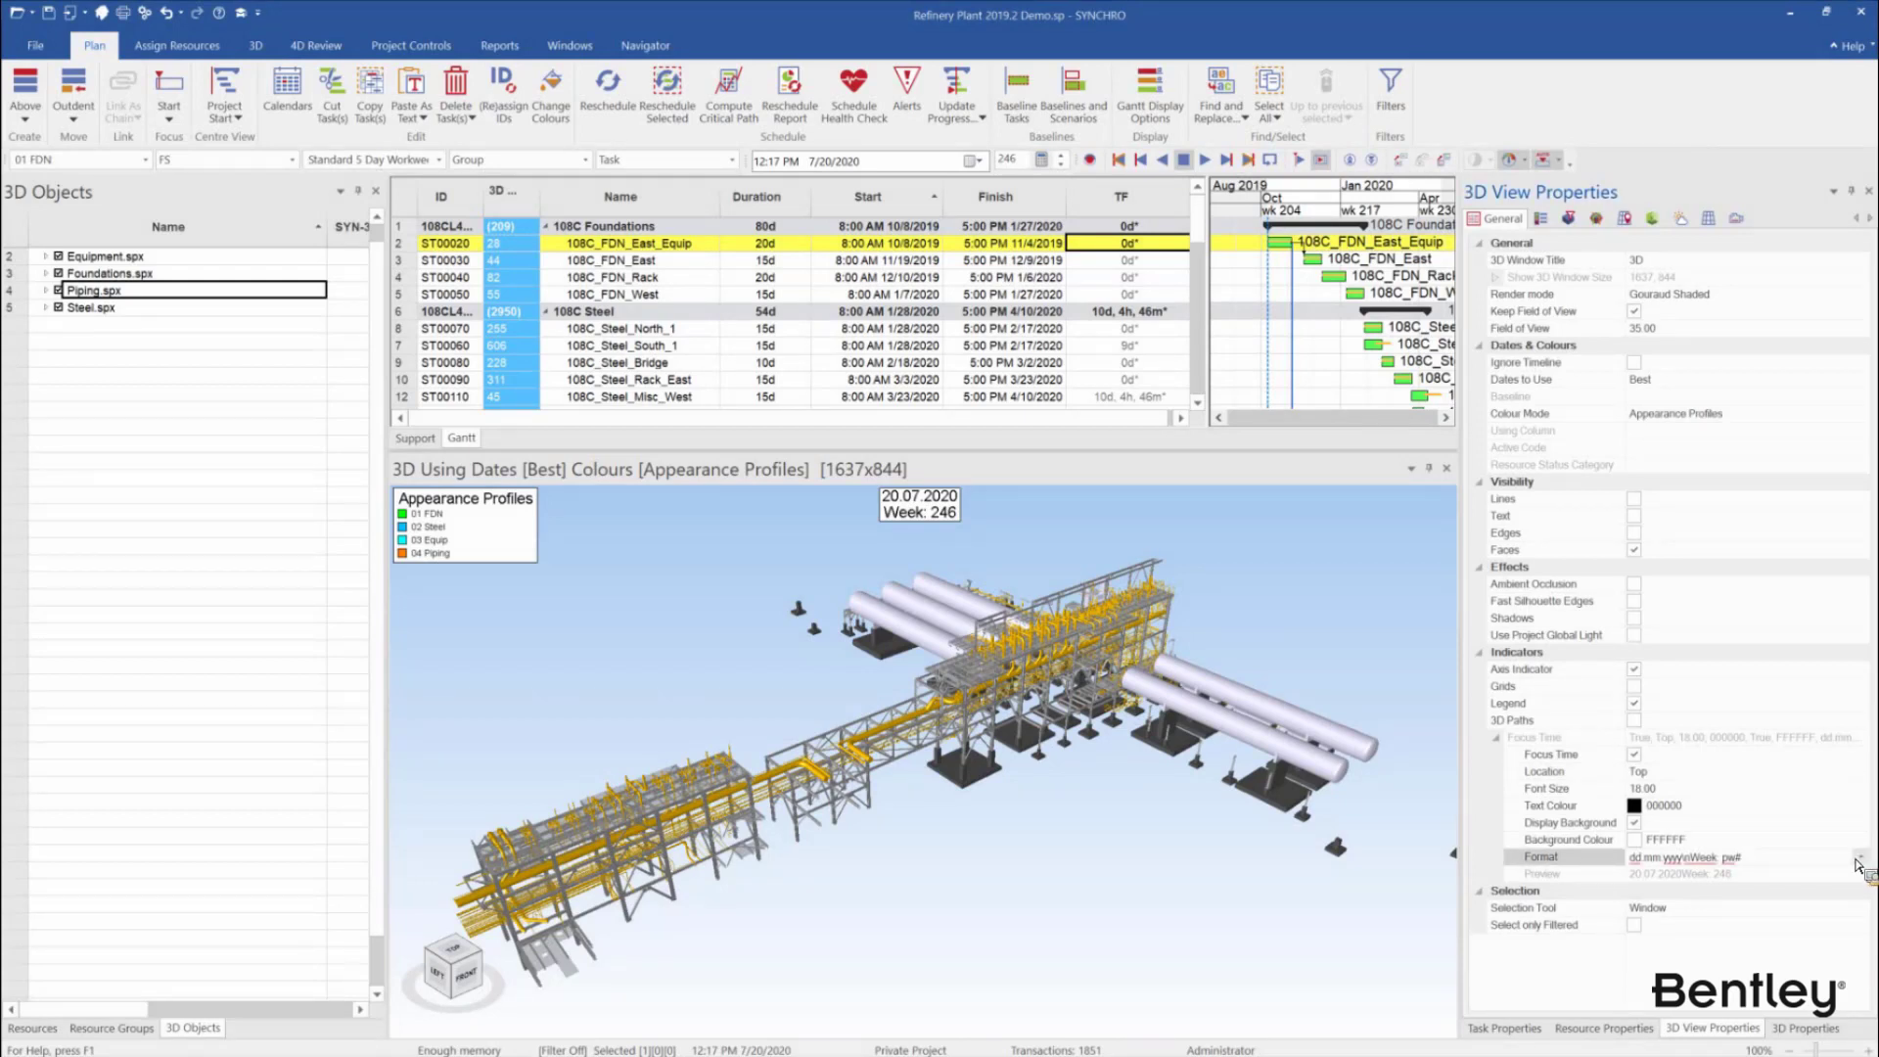
pyautogui.click(1859, 858)
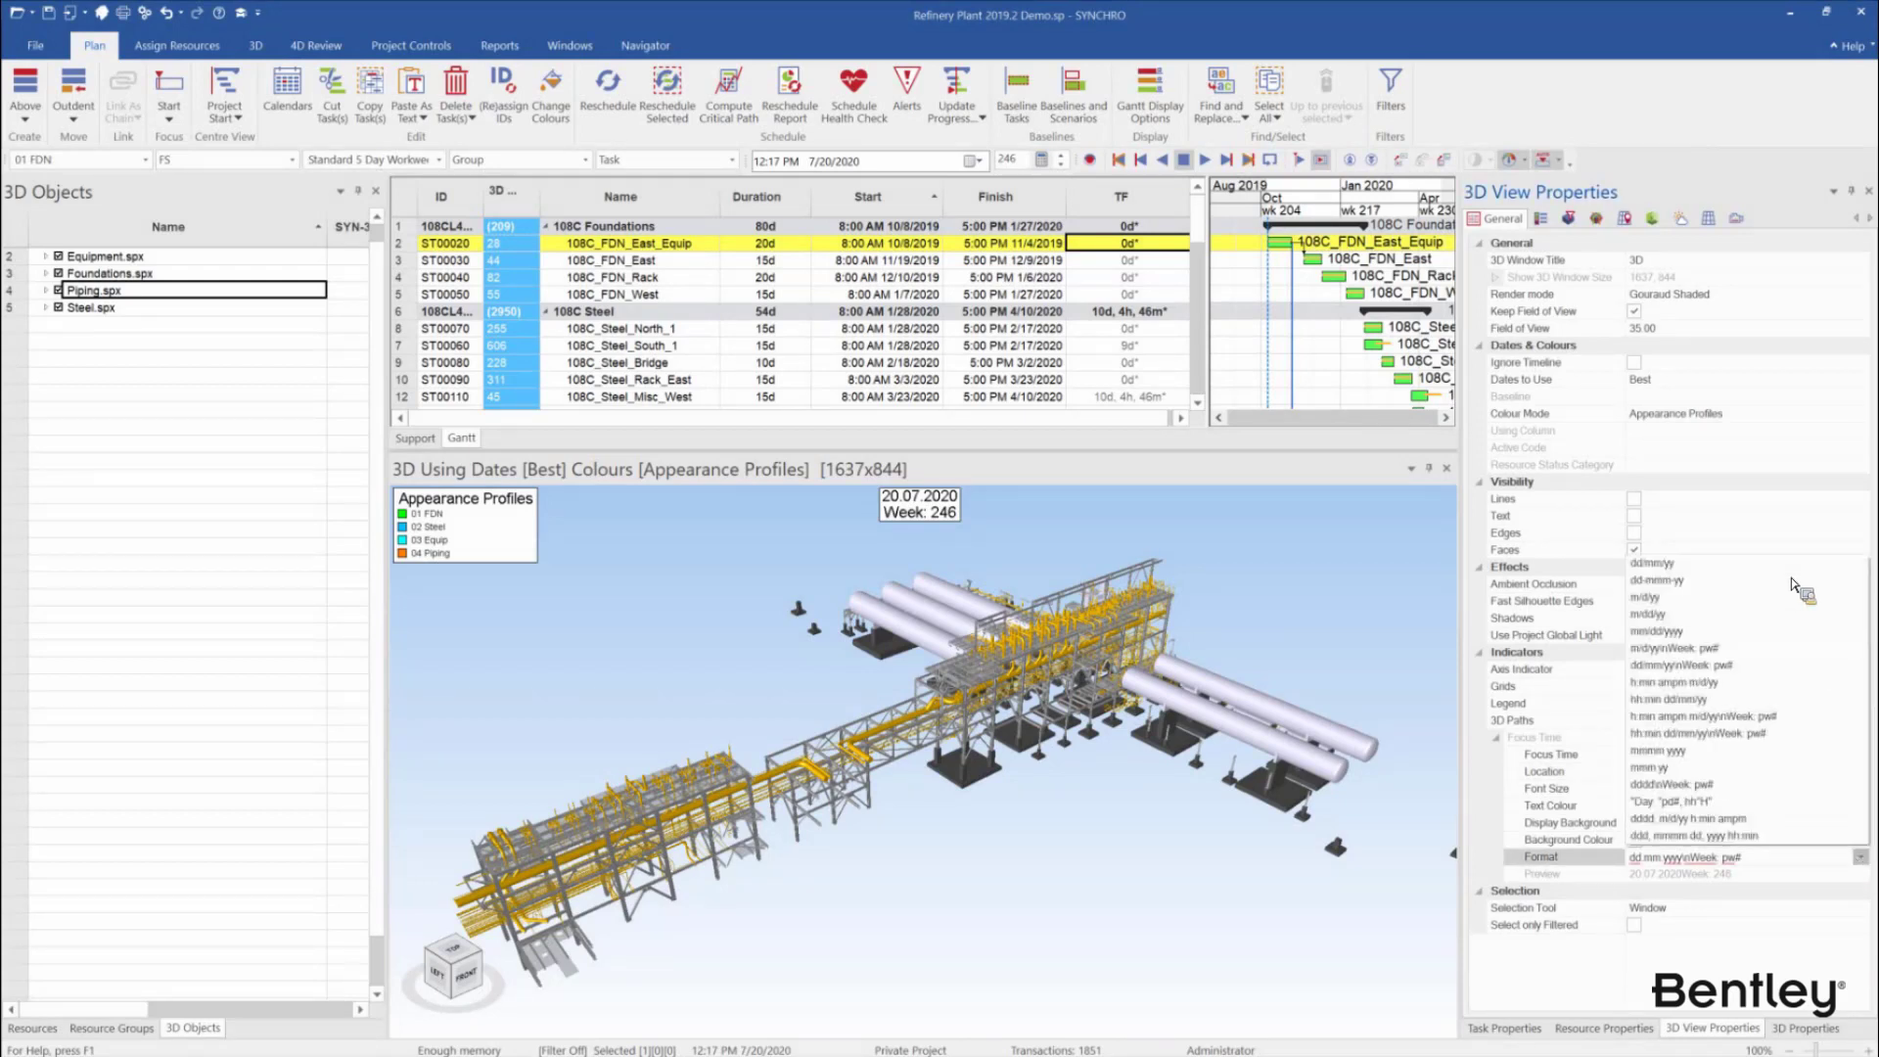
pyautogui.click(1773, 653)
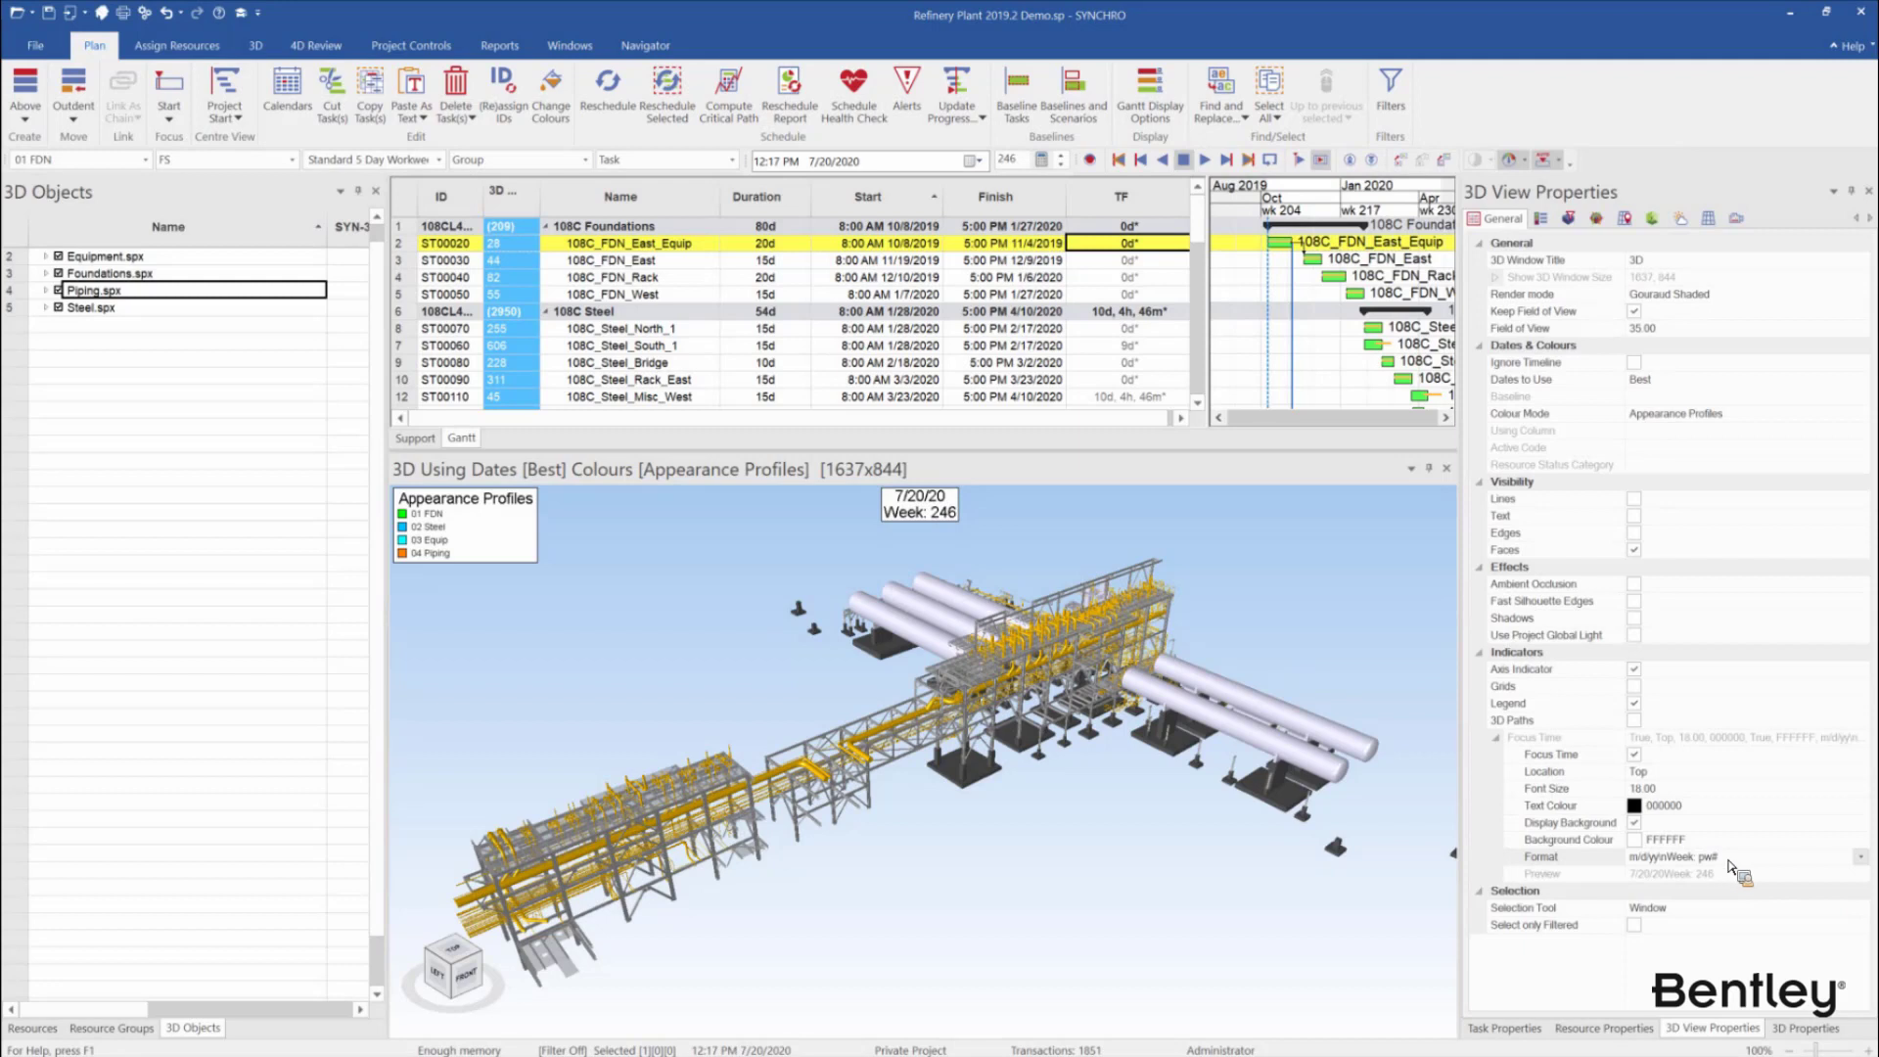
pyautogui.click(1664, 859)
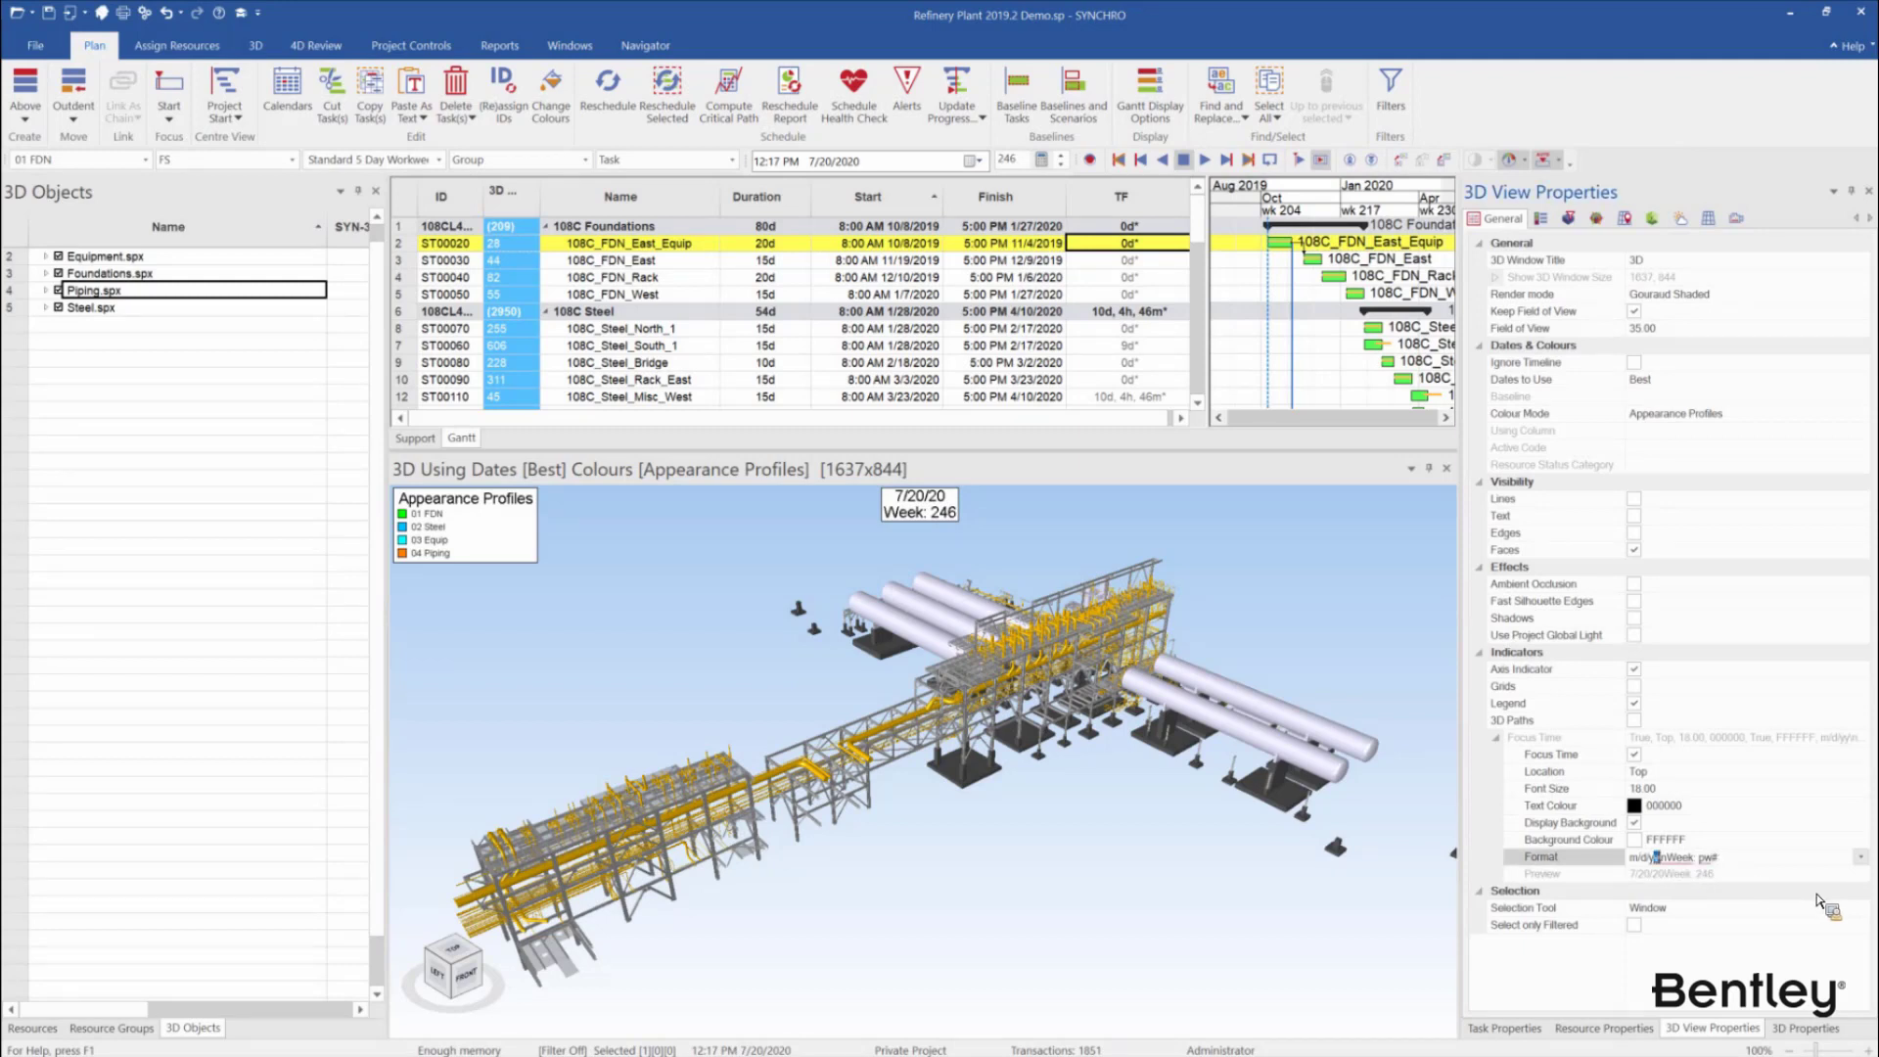
pyautogui.press('Right')
pyautogui.write('yy')
pyautogui.press('Return')
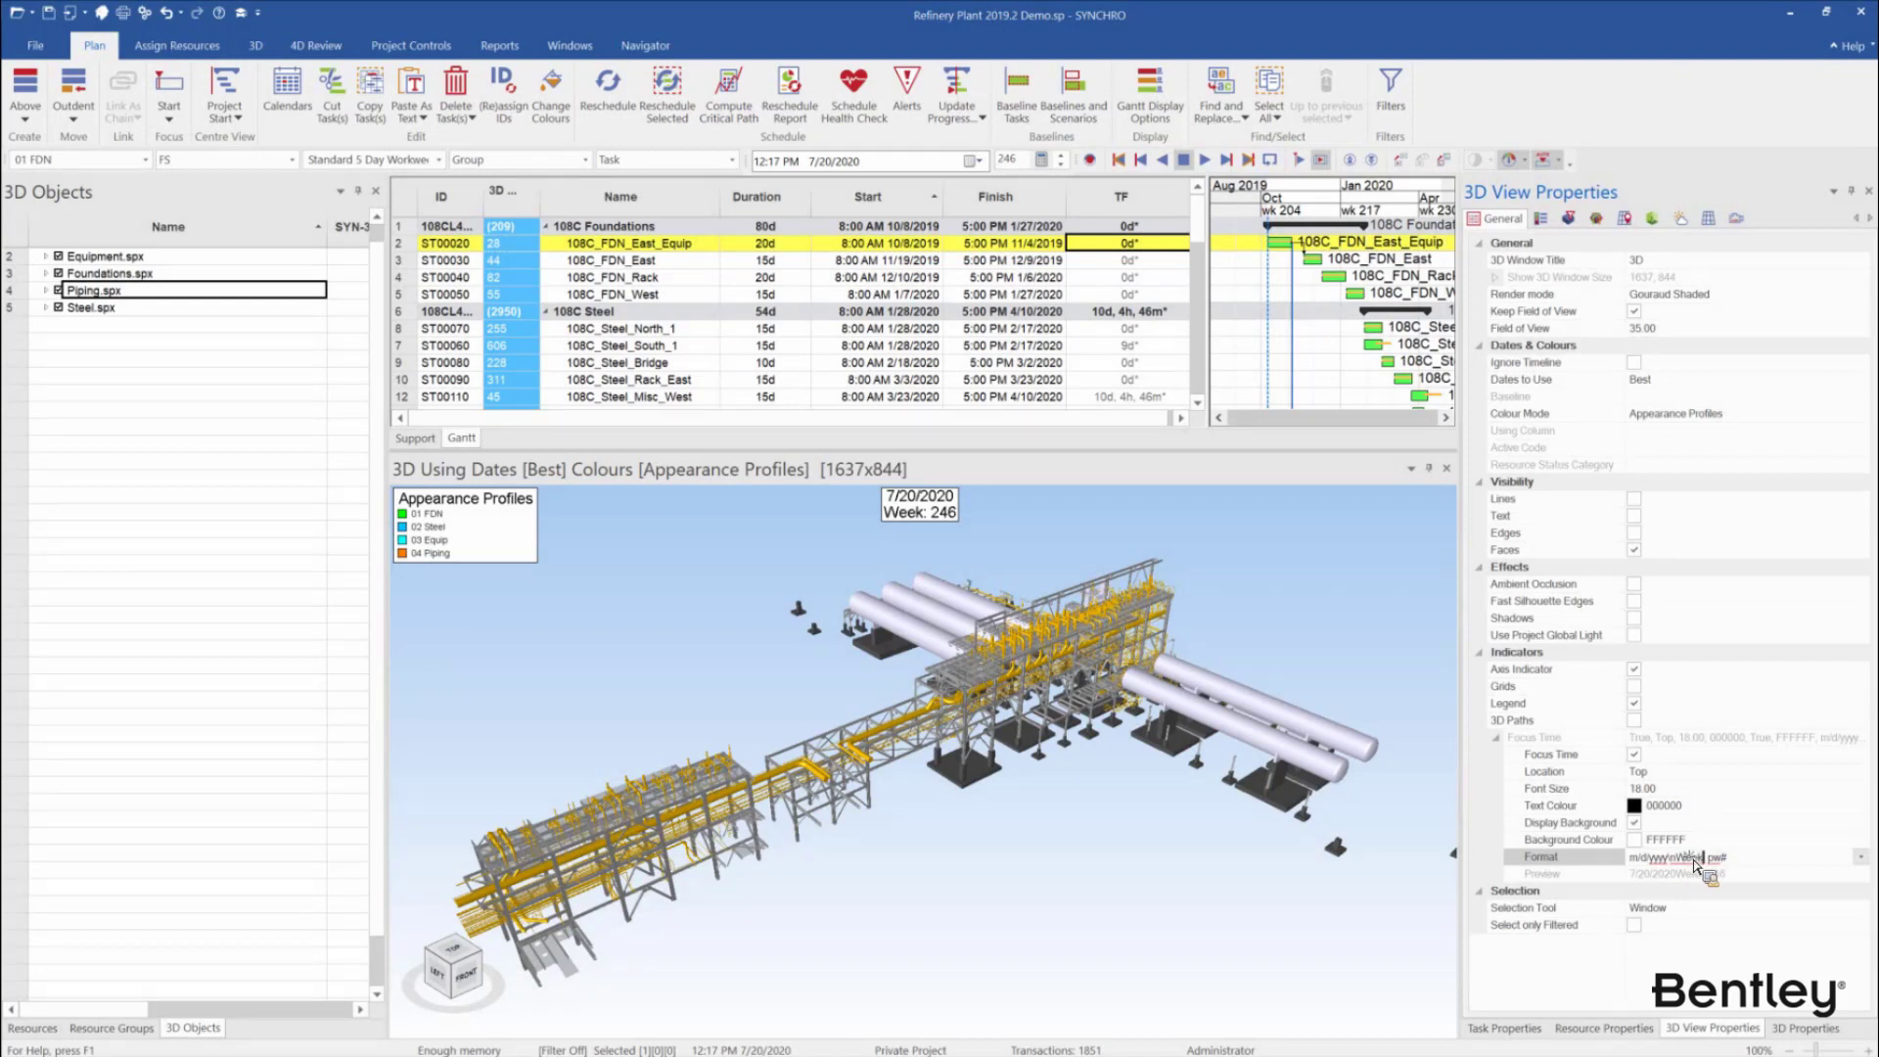
# Replace the week part of the Focus Time format with Project Day: pd#
pyautogui.moveTo(1694, 861); pyautogui.dragTo(1686, 858)
pyautogui.write('Project Day:')
pyautogui.press('Right')
pyautogui.press('Right')
pyautogui.press('BackSpace')
pyautogui.write('d')
pyautogui.press('Return')
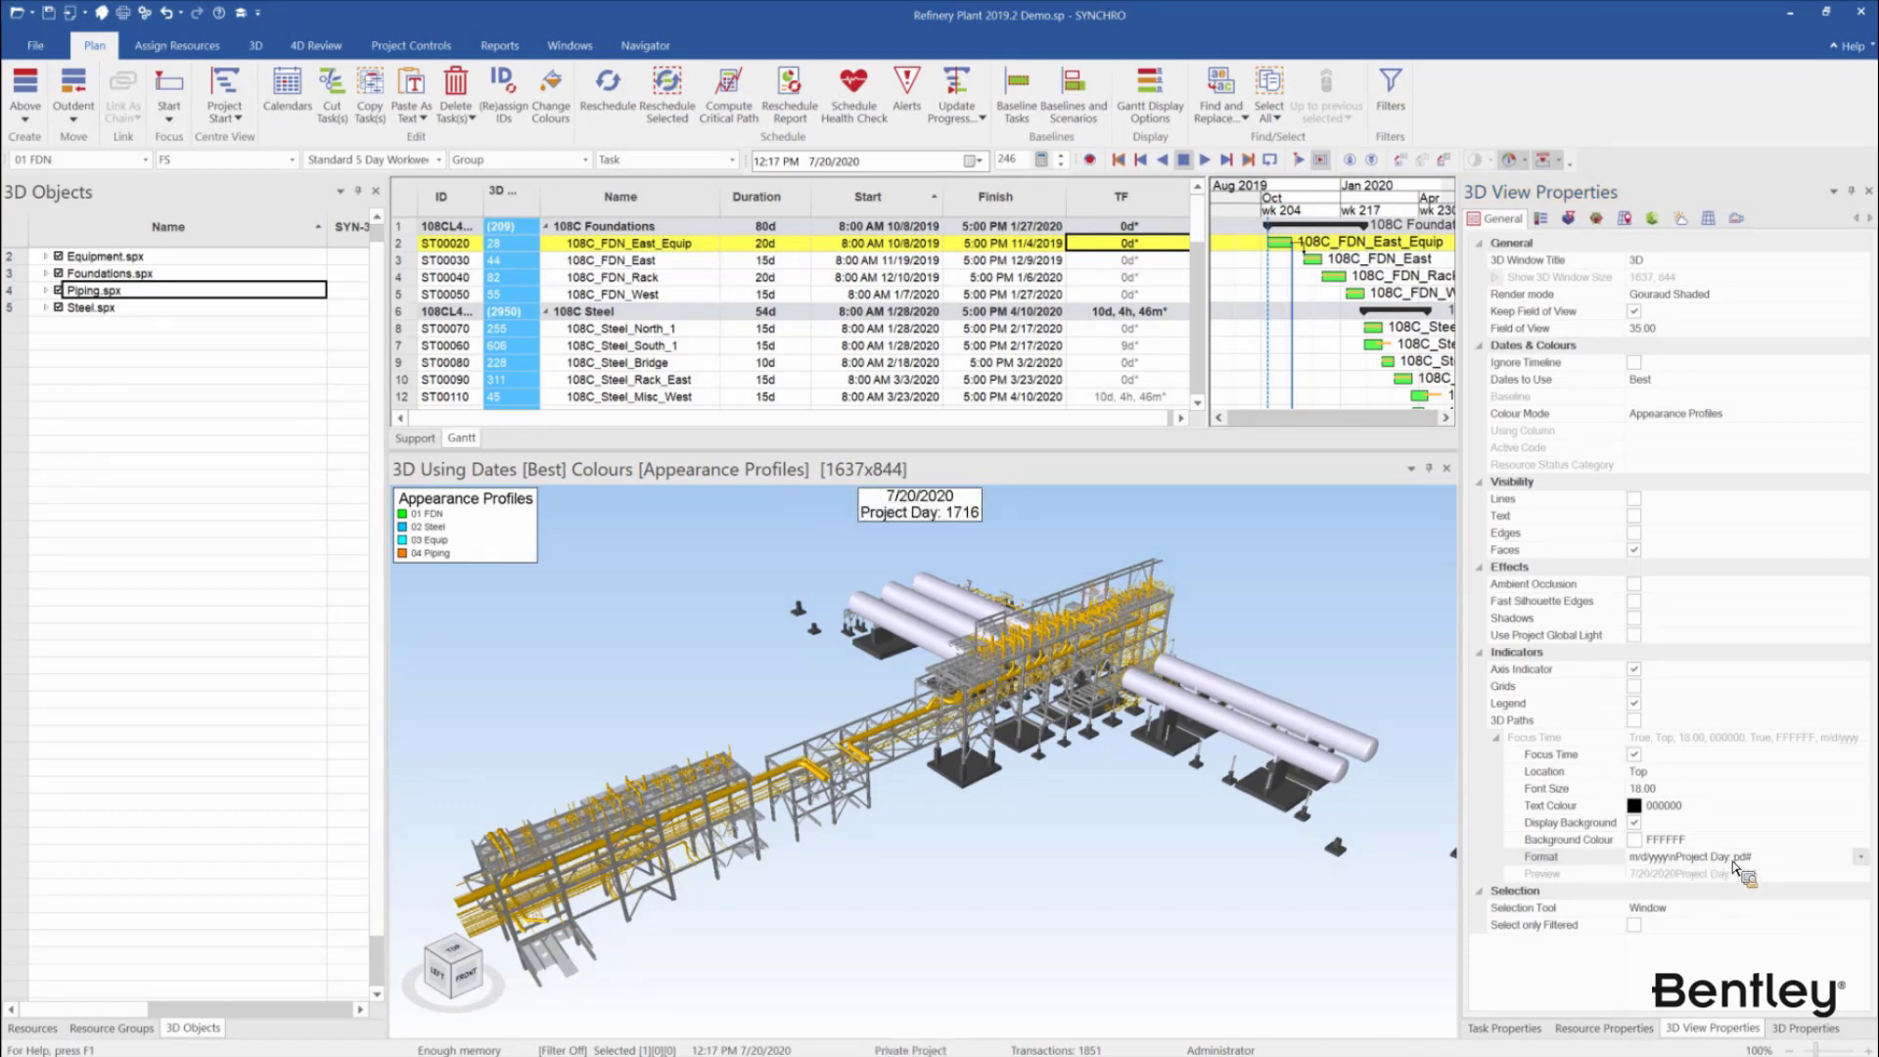
pyautogui.click(1789, 859)
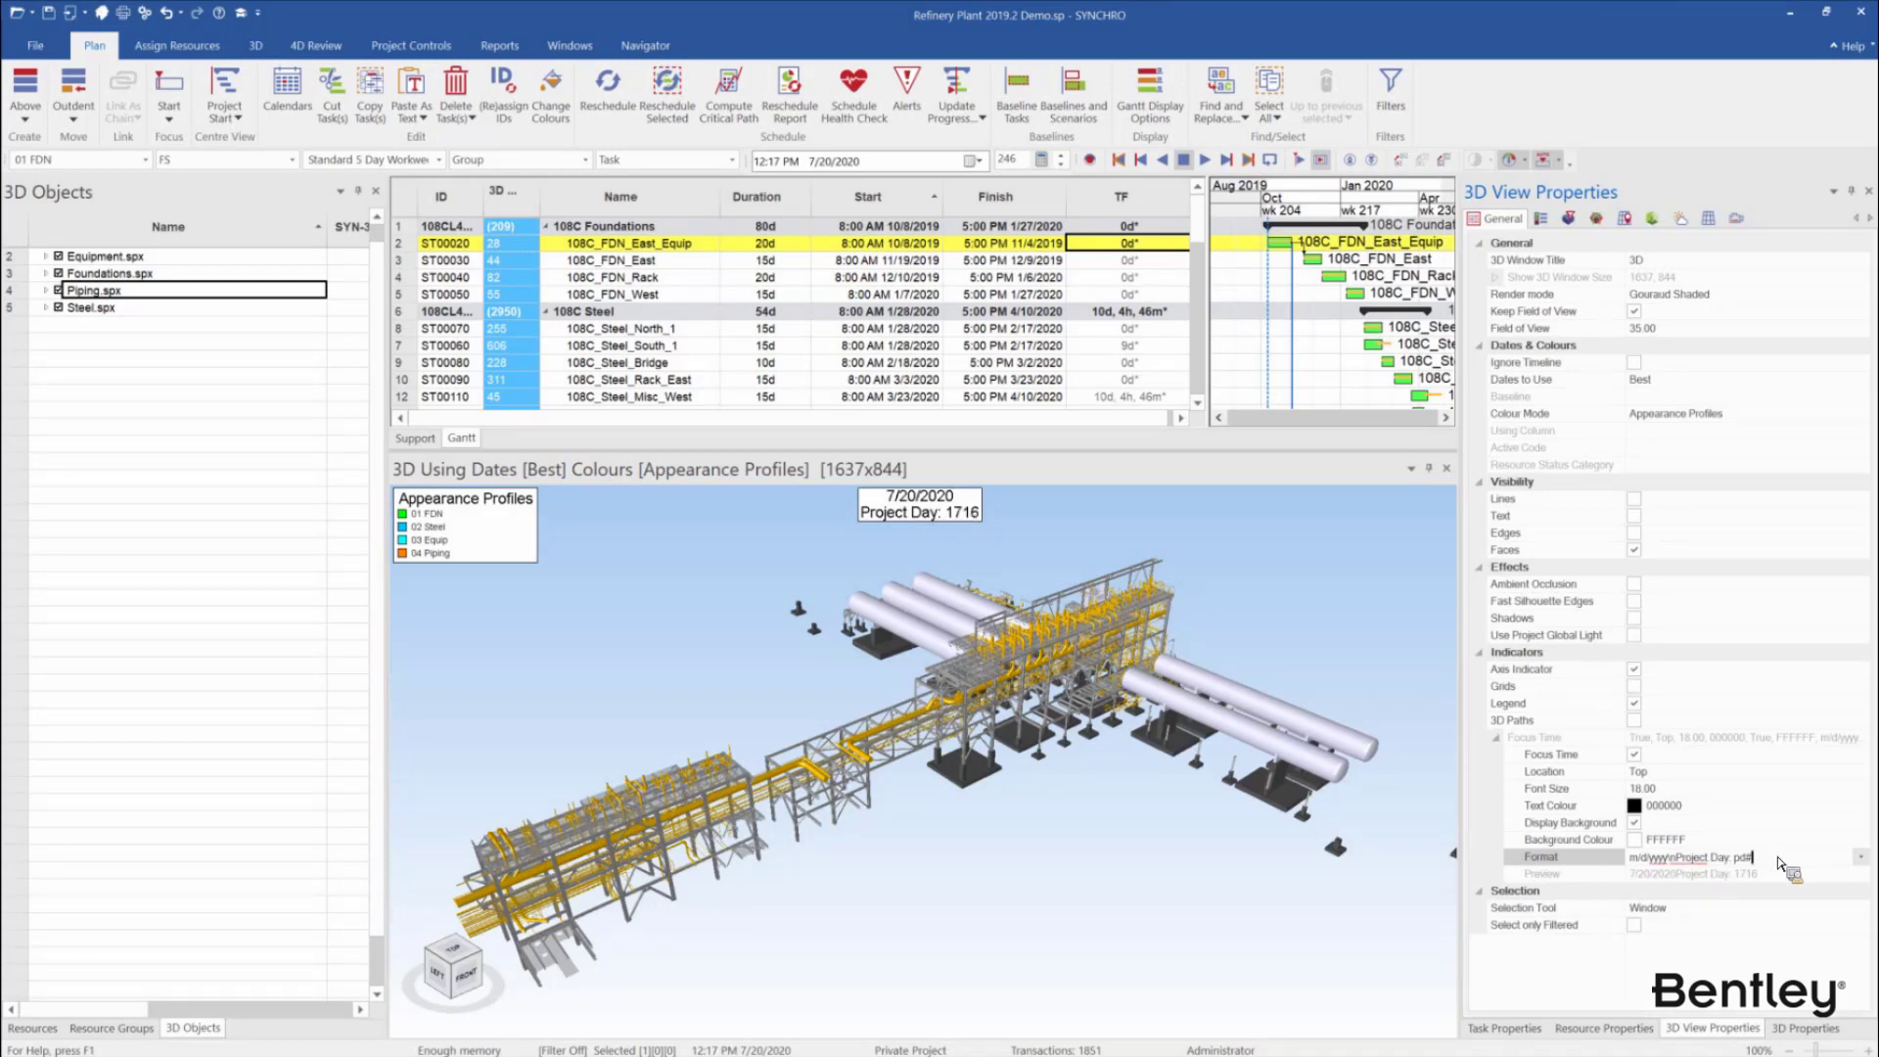
pyautogui.click(1861, 856)
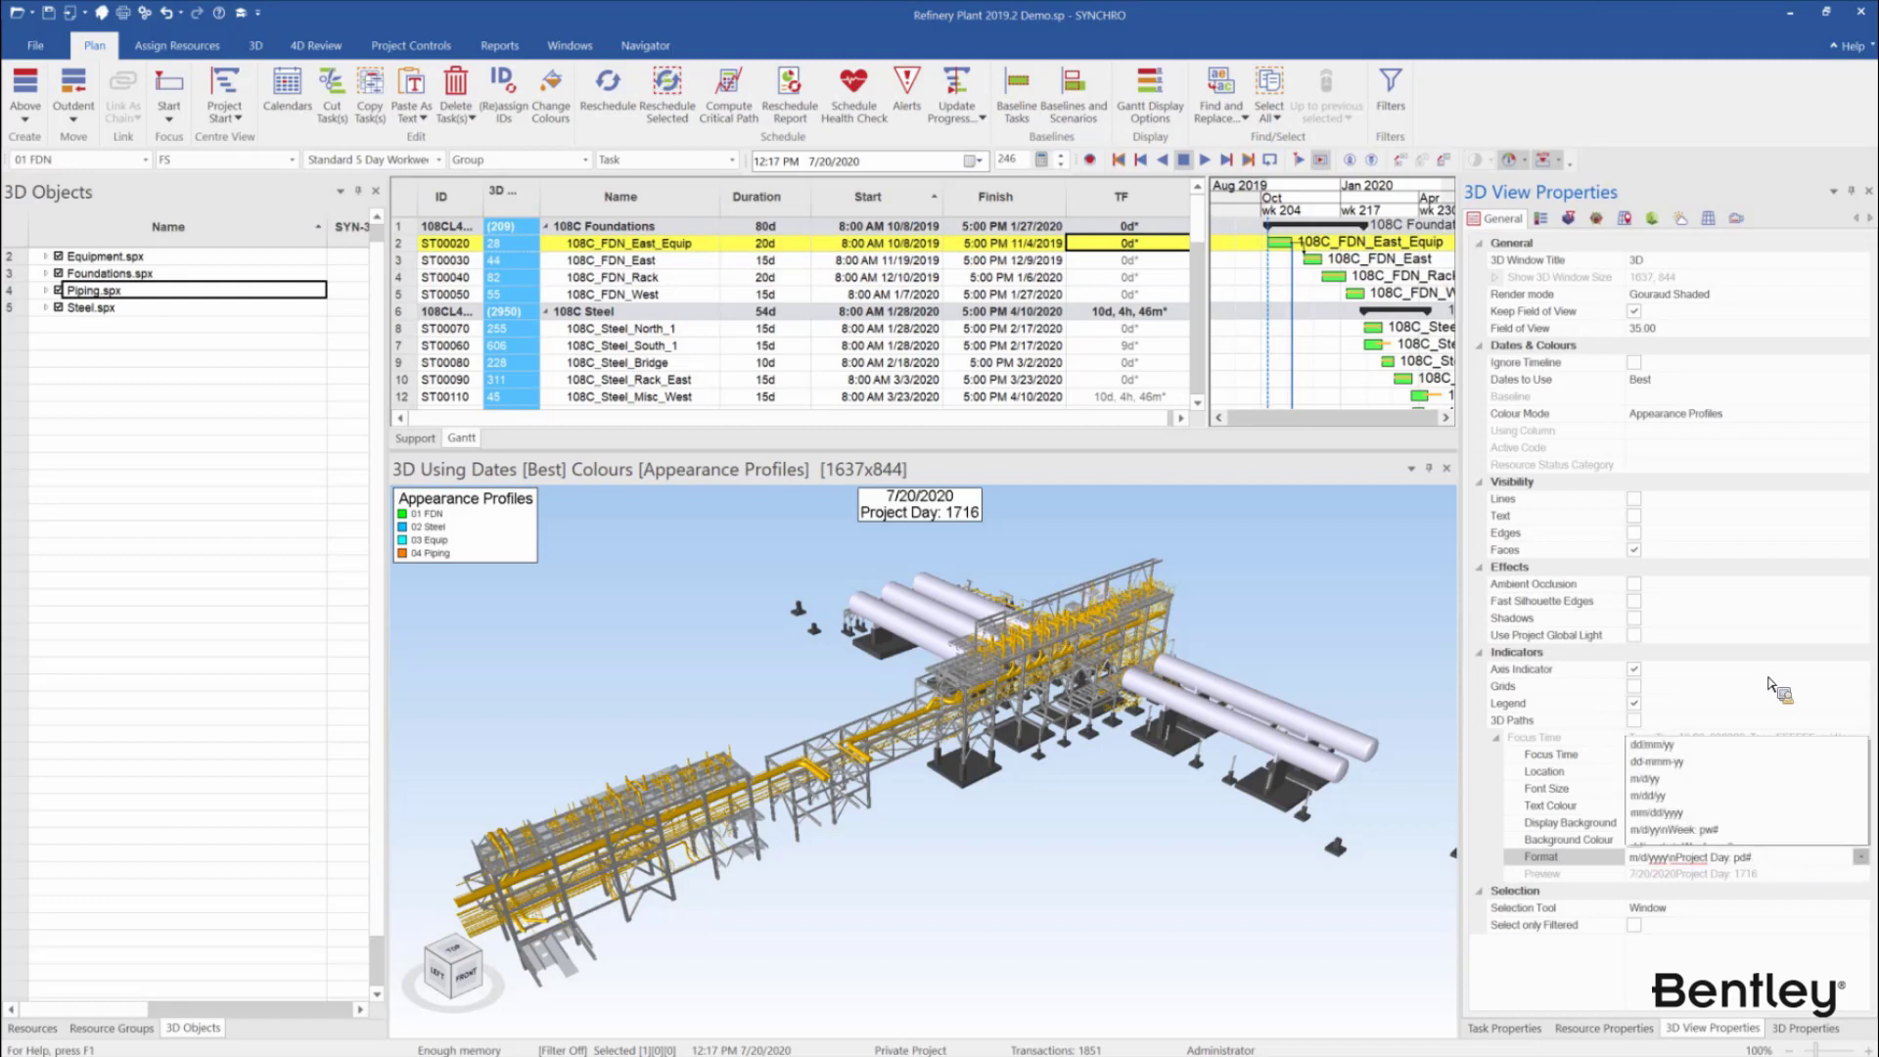
pyautogui.click(1717, 860)
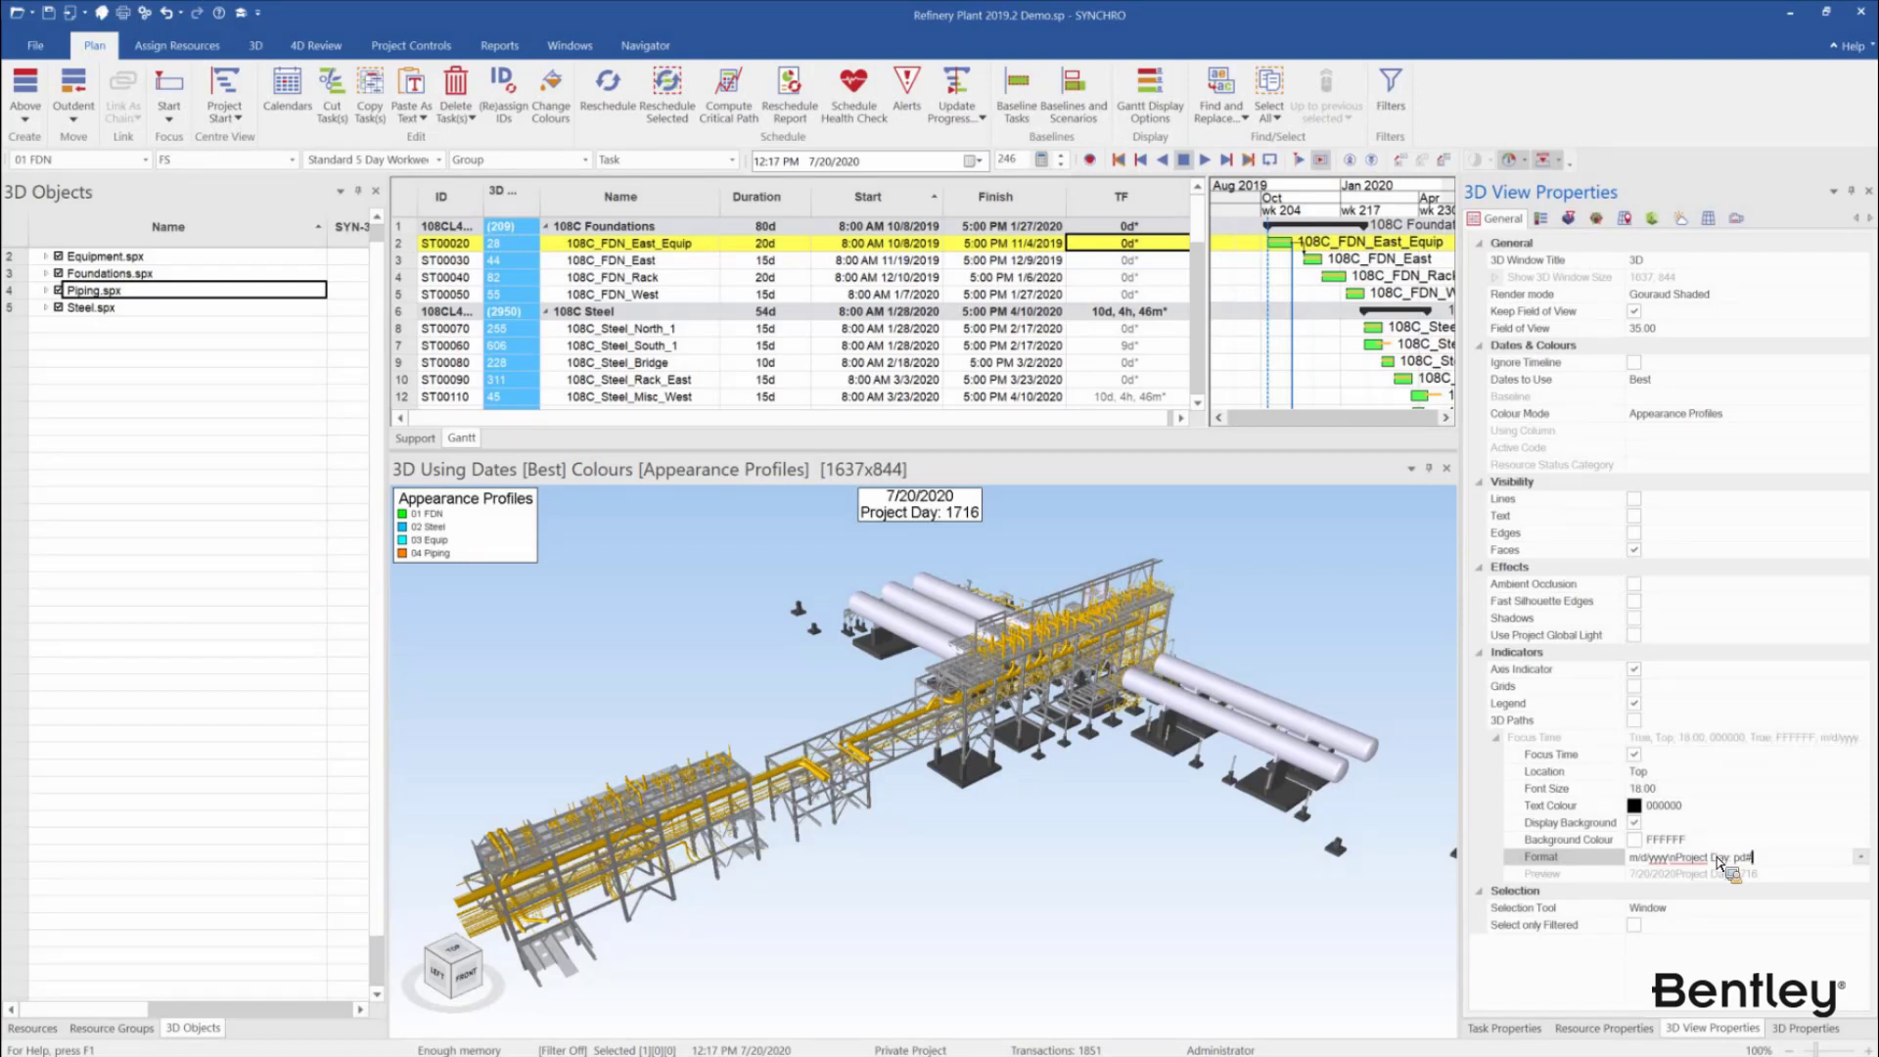
pyautogui.doubleClick(1721, 858)
pyautogui.click(691, 559)
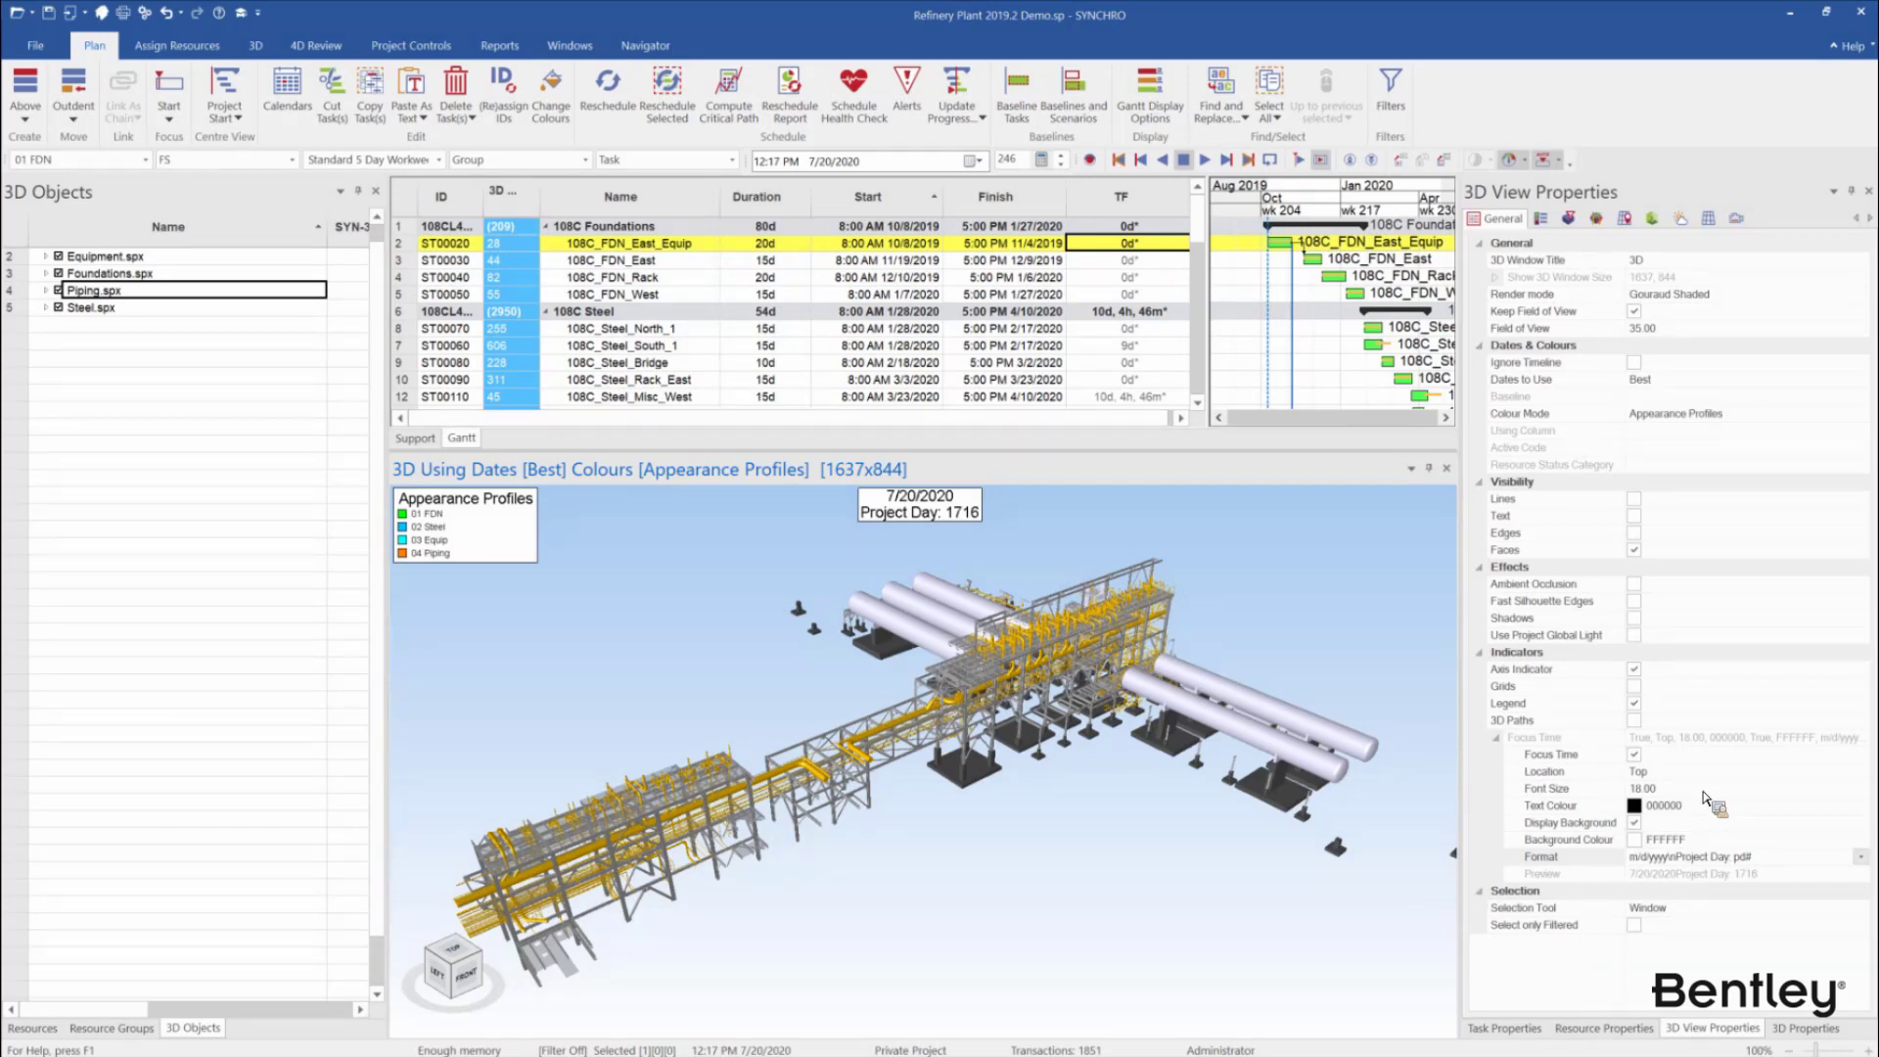
# Set the Focus Time font size to 30
pyautogui.click(1639, 791)
pyautogui.moveTo(1659, 790); pyautogui.dragTo(1574, 810)
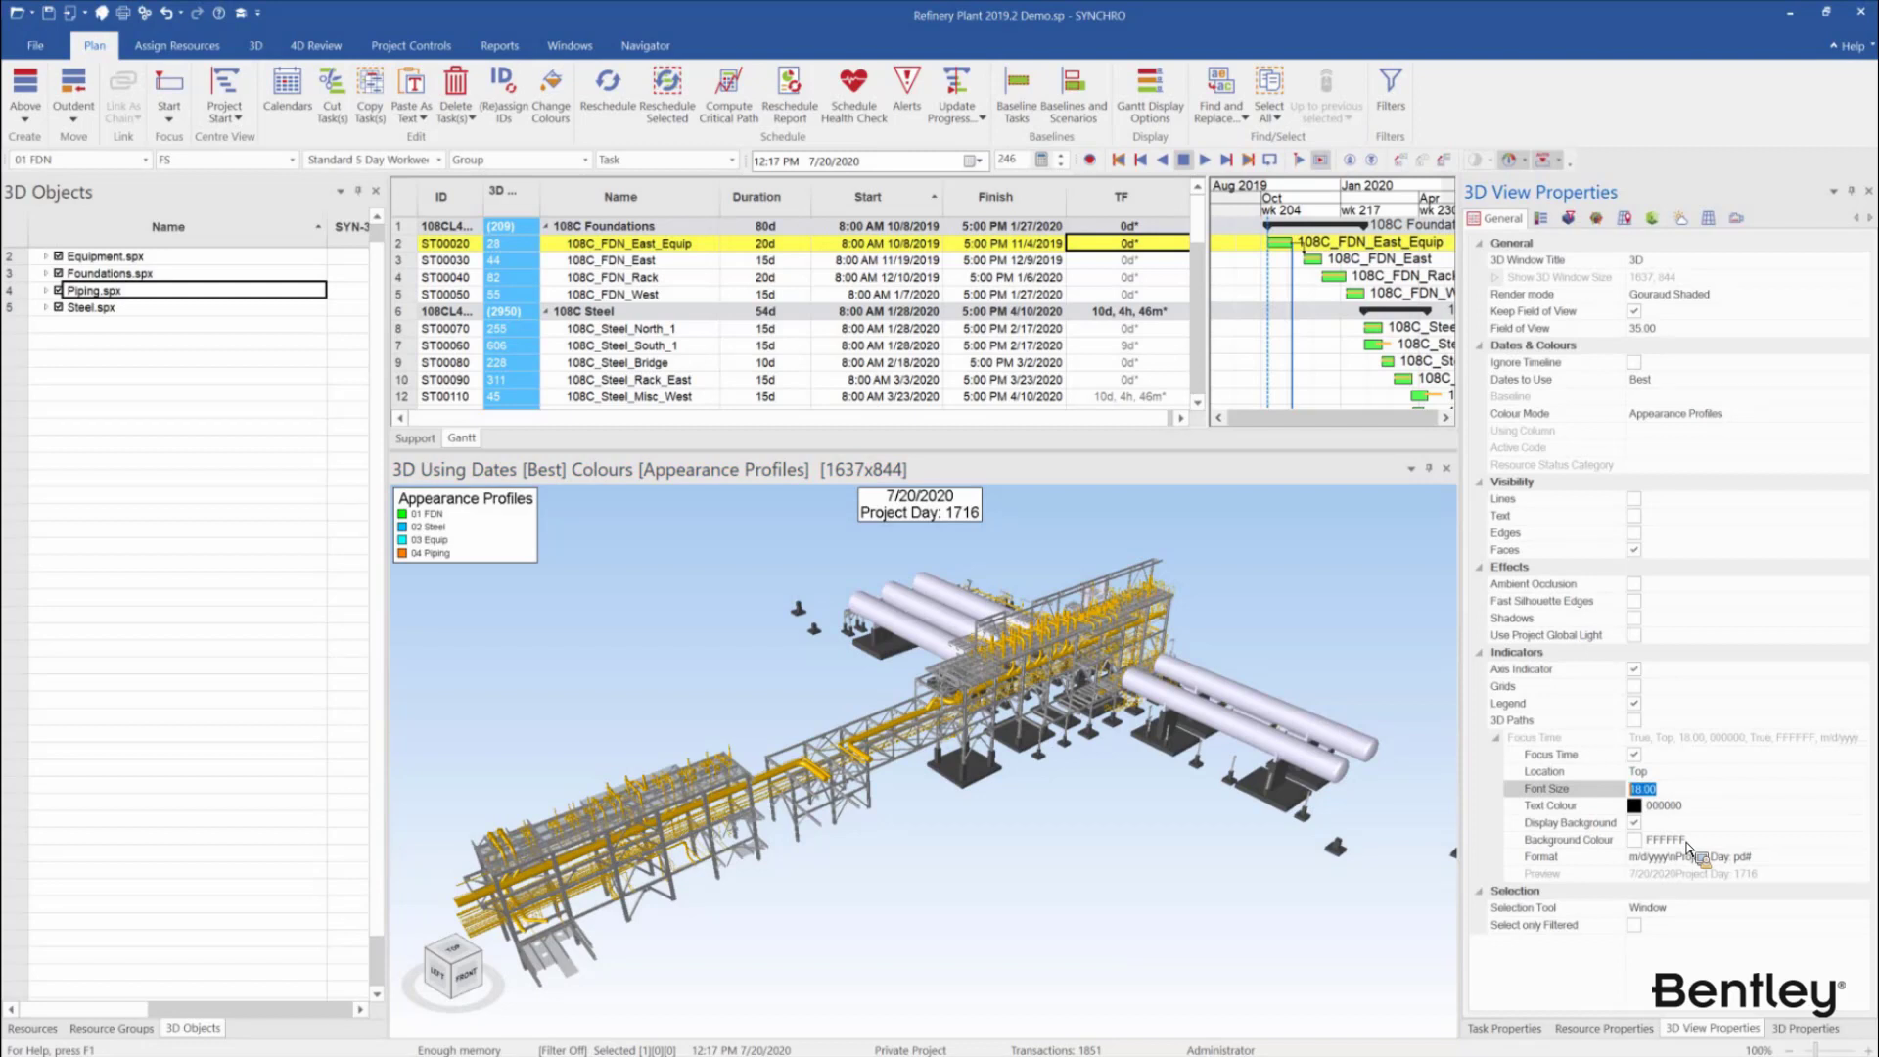
pyautogui.write('30')
pyautogui.press('Return')
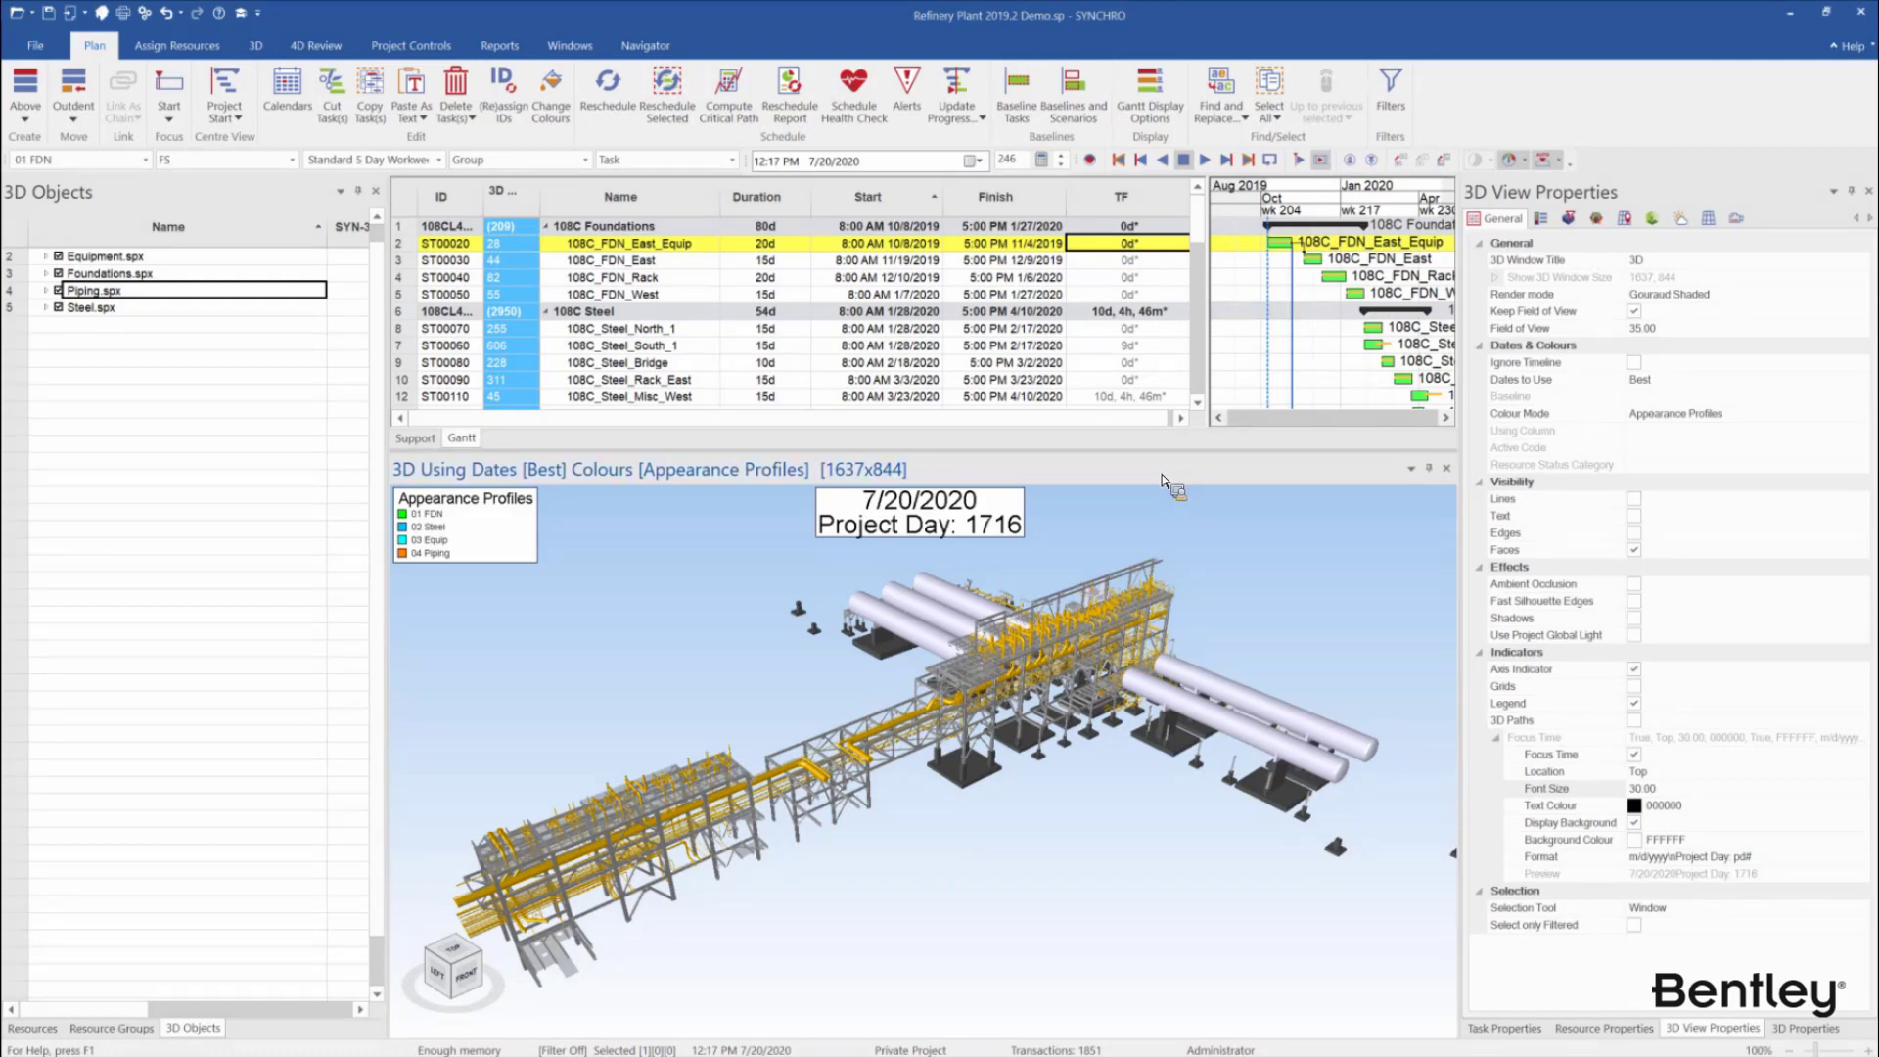
# Show the Animation Editor and enlarge the Gantt area above the 3D view
pyautogui.click(573, 49)
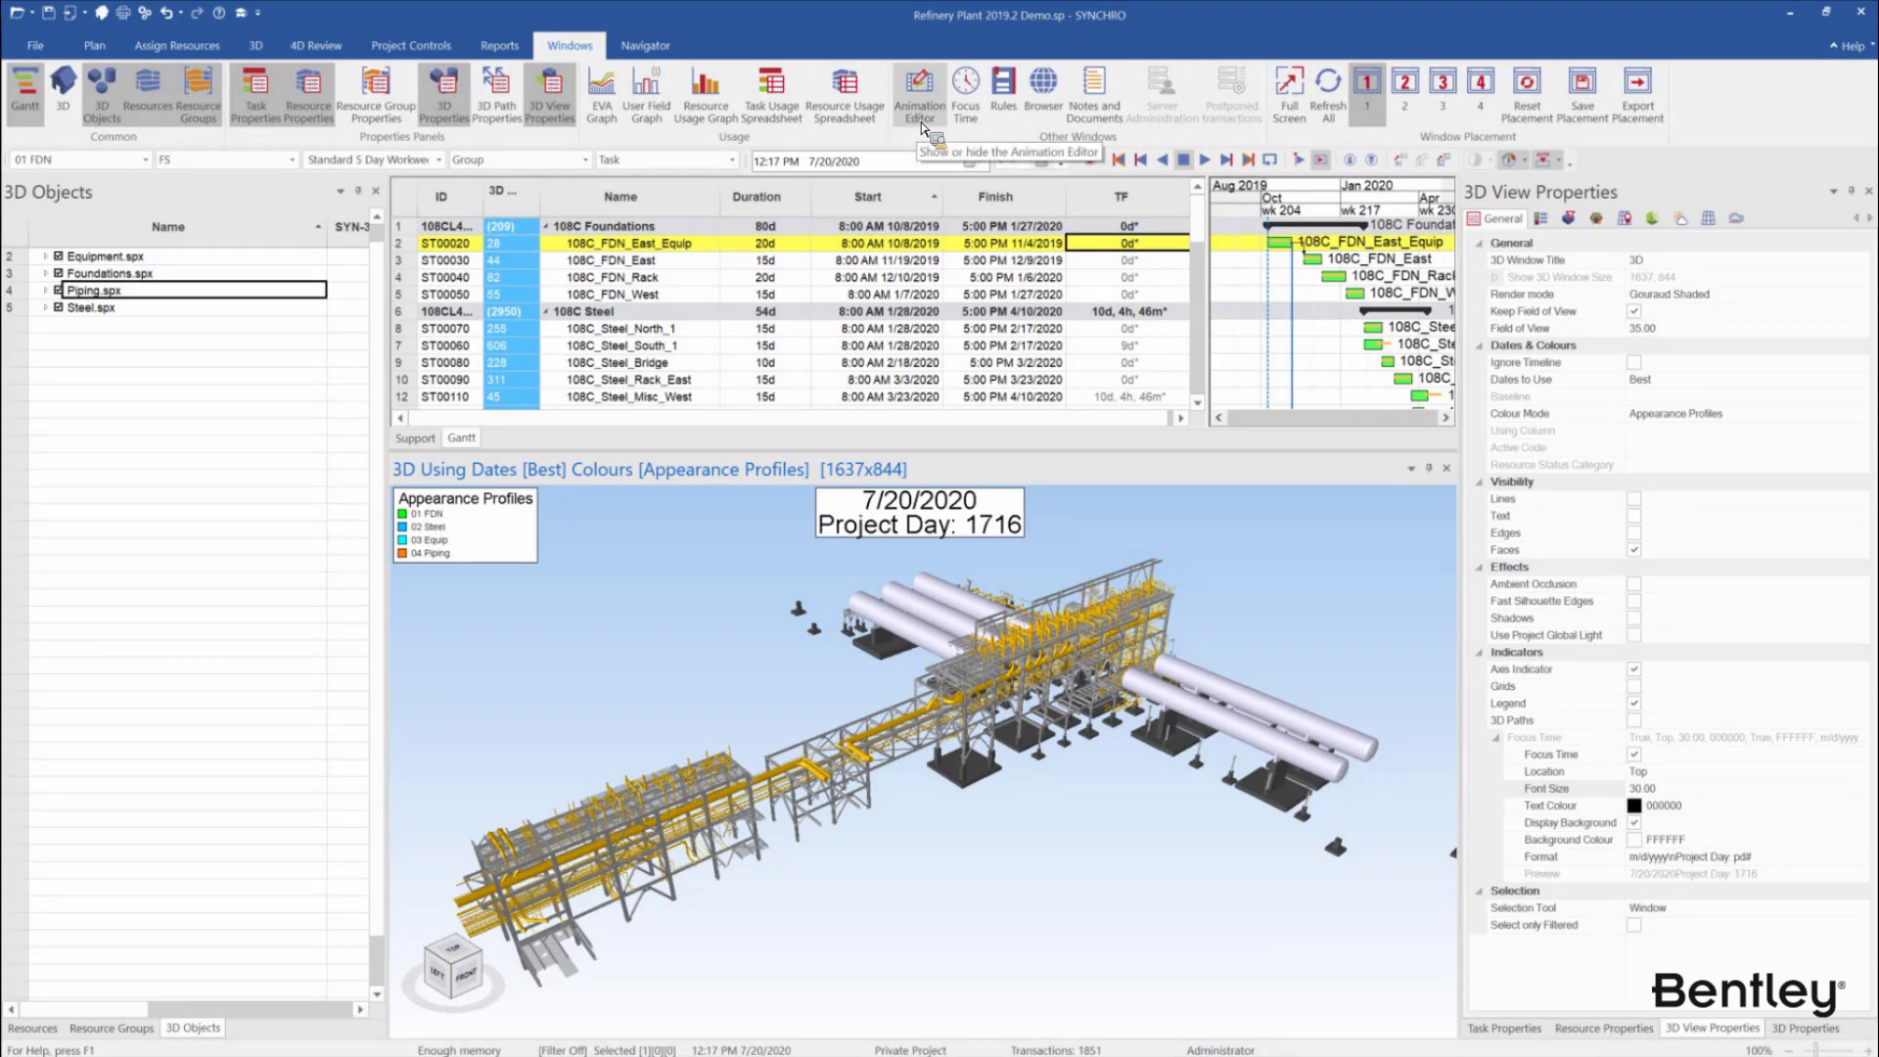
pyautogui.click(921, 122)
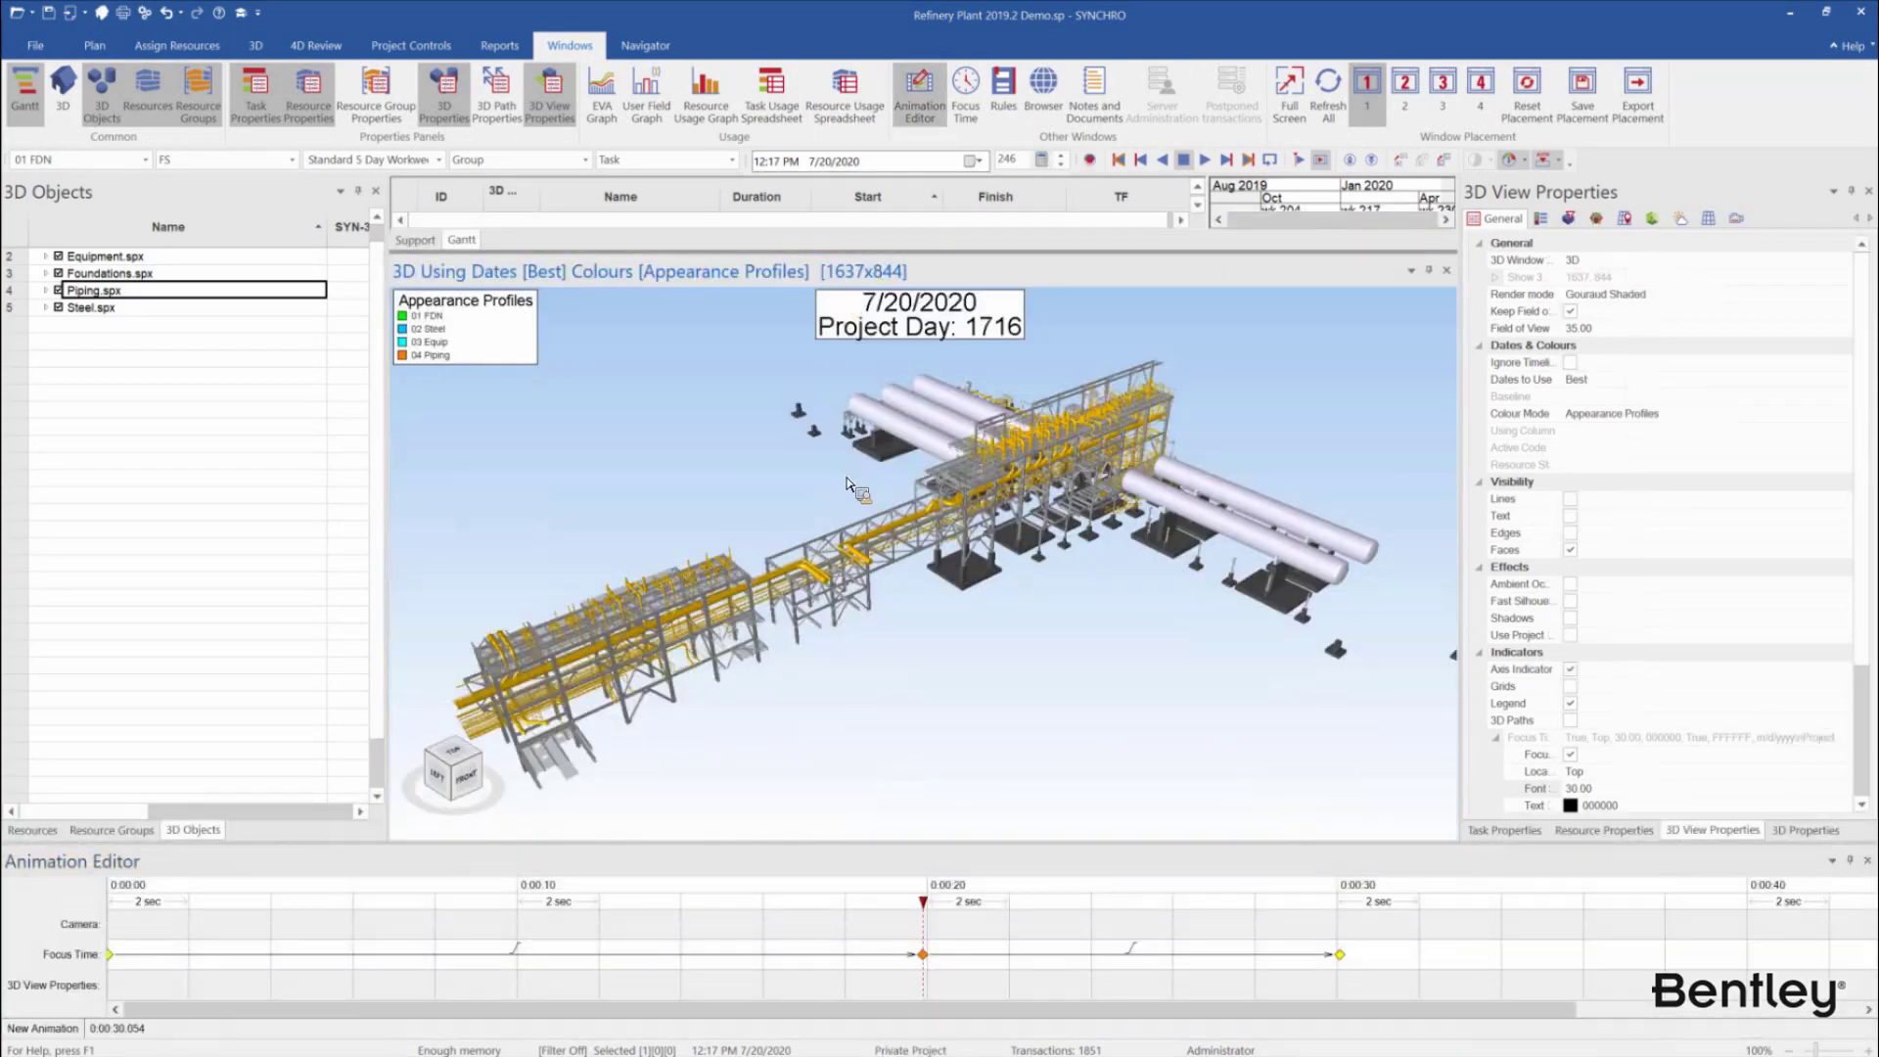
pyautogui.moveTo(861, 254); pyautogui.dragTo(871, 475)
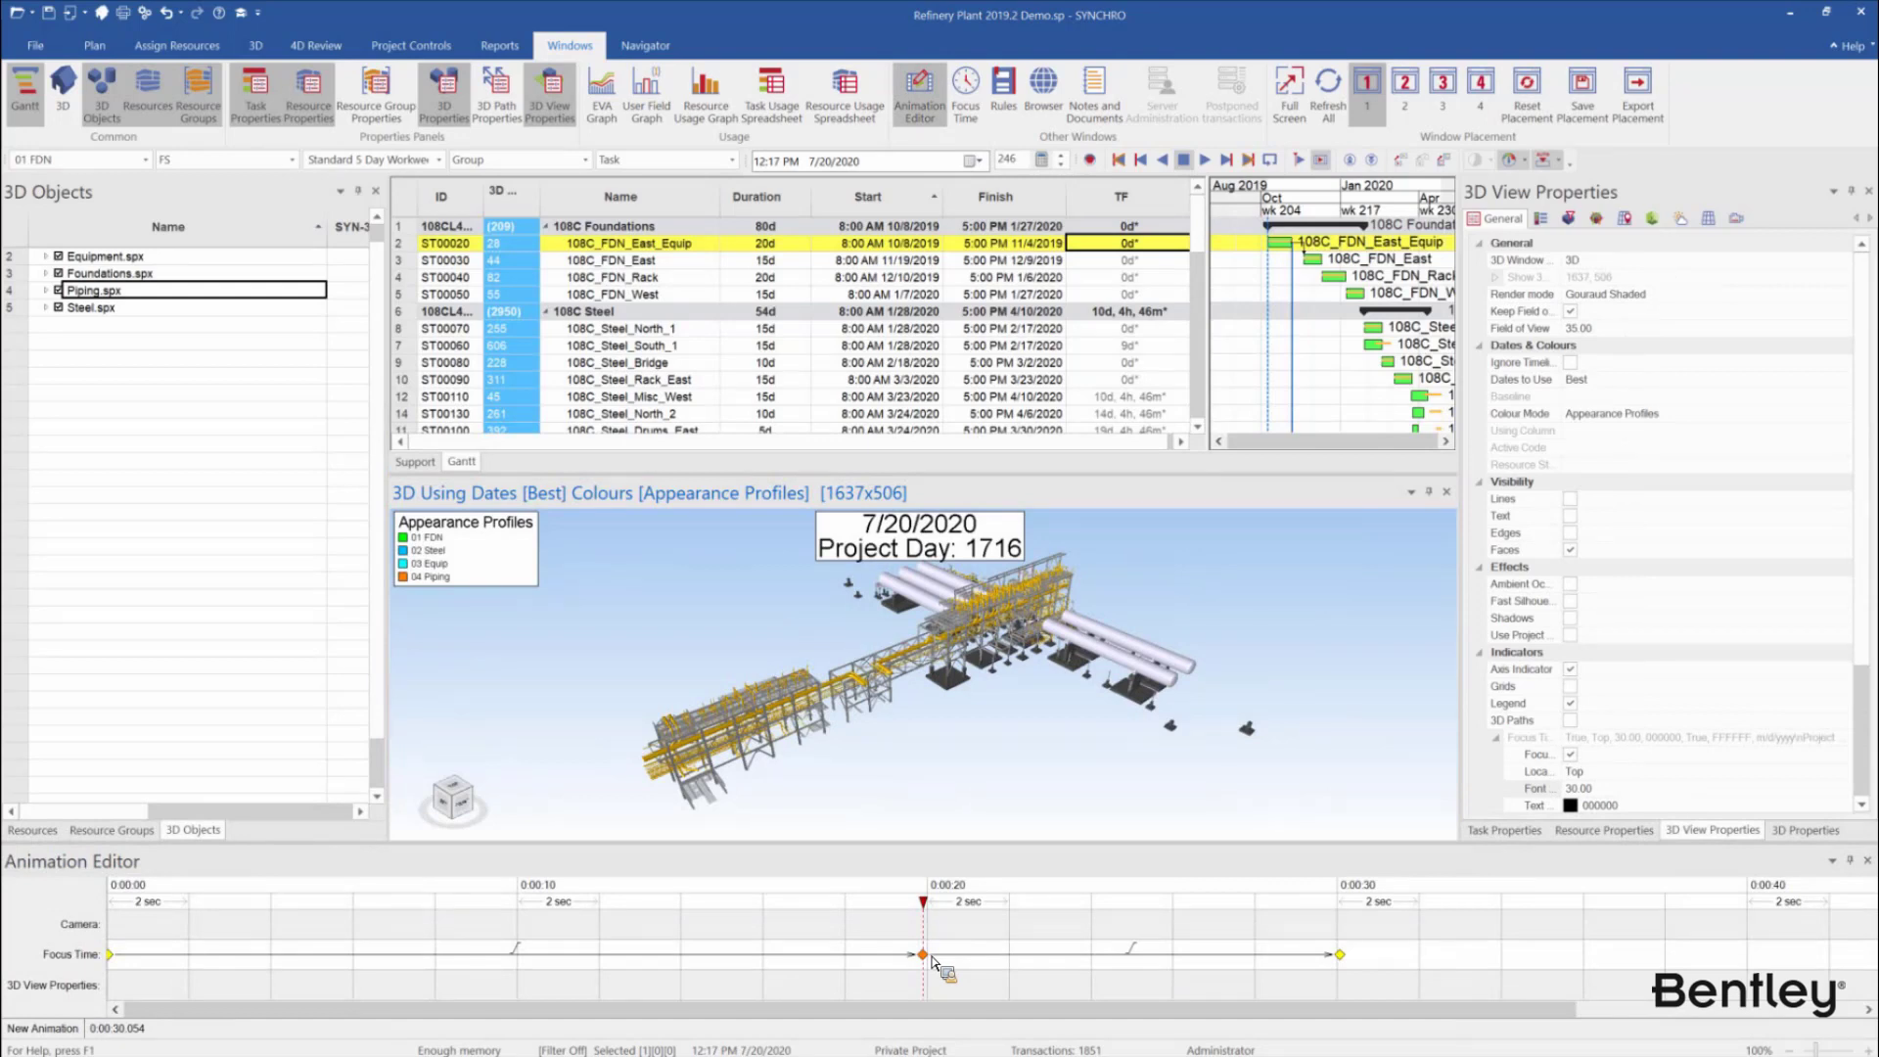
# Delete the middle Focus Time keyframe and add a new one at about 0:00:20 in the animation
pyautogui.click(998, 580)
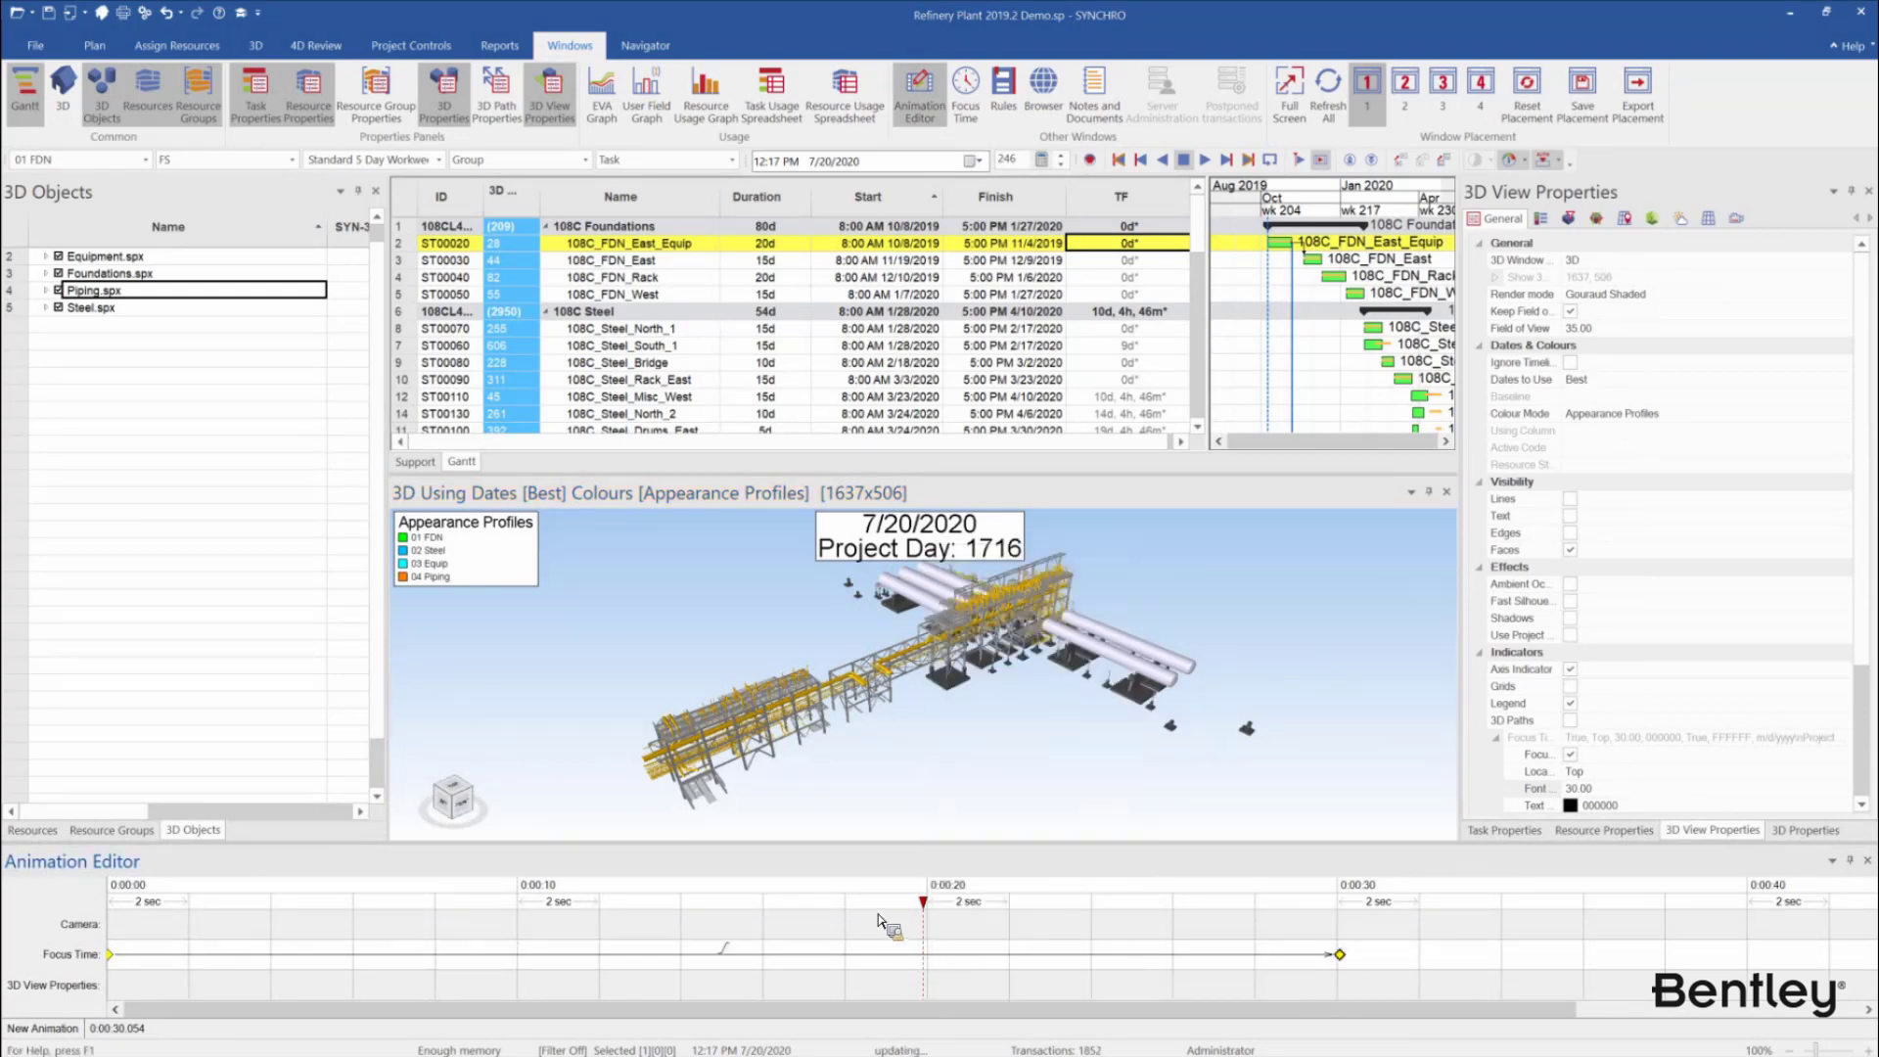
pyautogui.click(945, 902)
pyautogui.keyDown('ctrl'); pyautogui.scroll(5, 1291, 389); pyautogui.keyUp('ctrl')
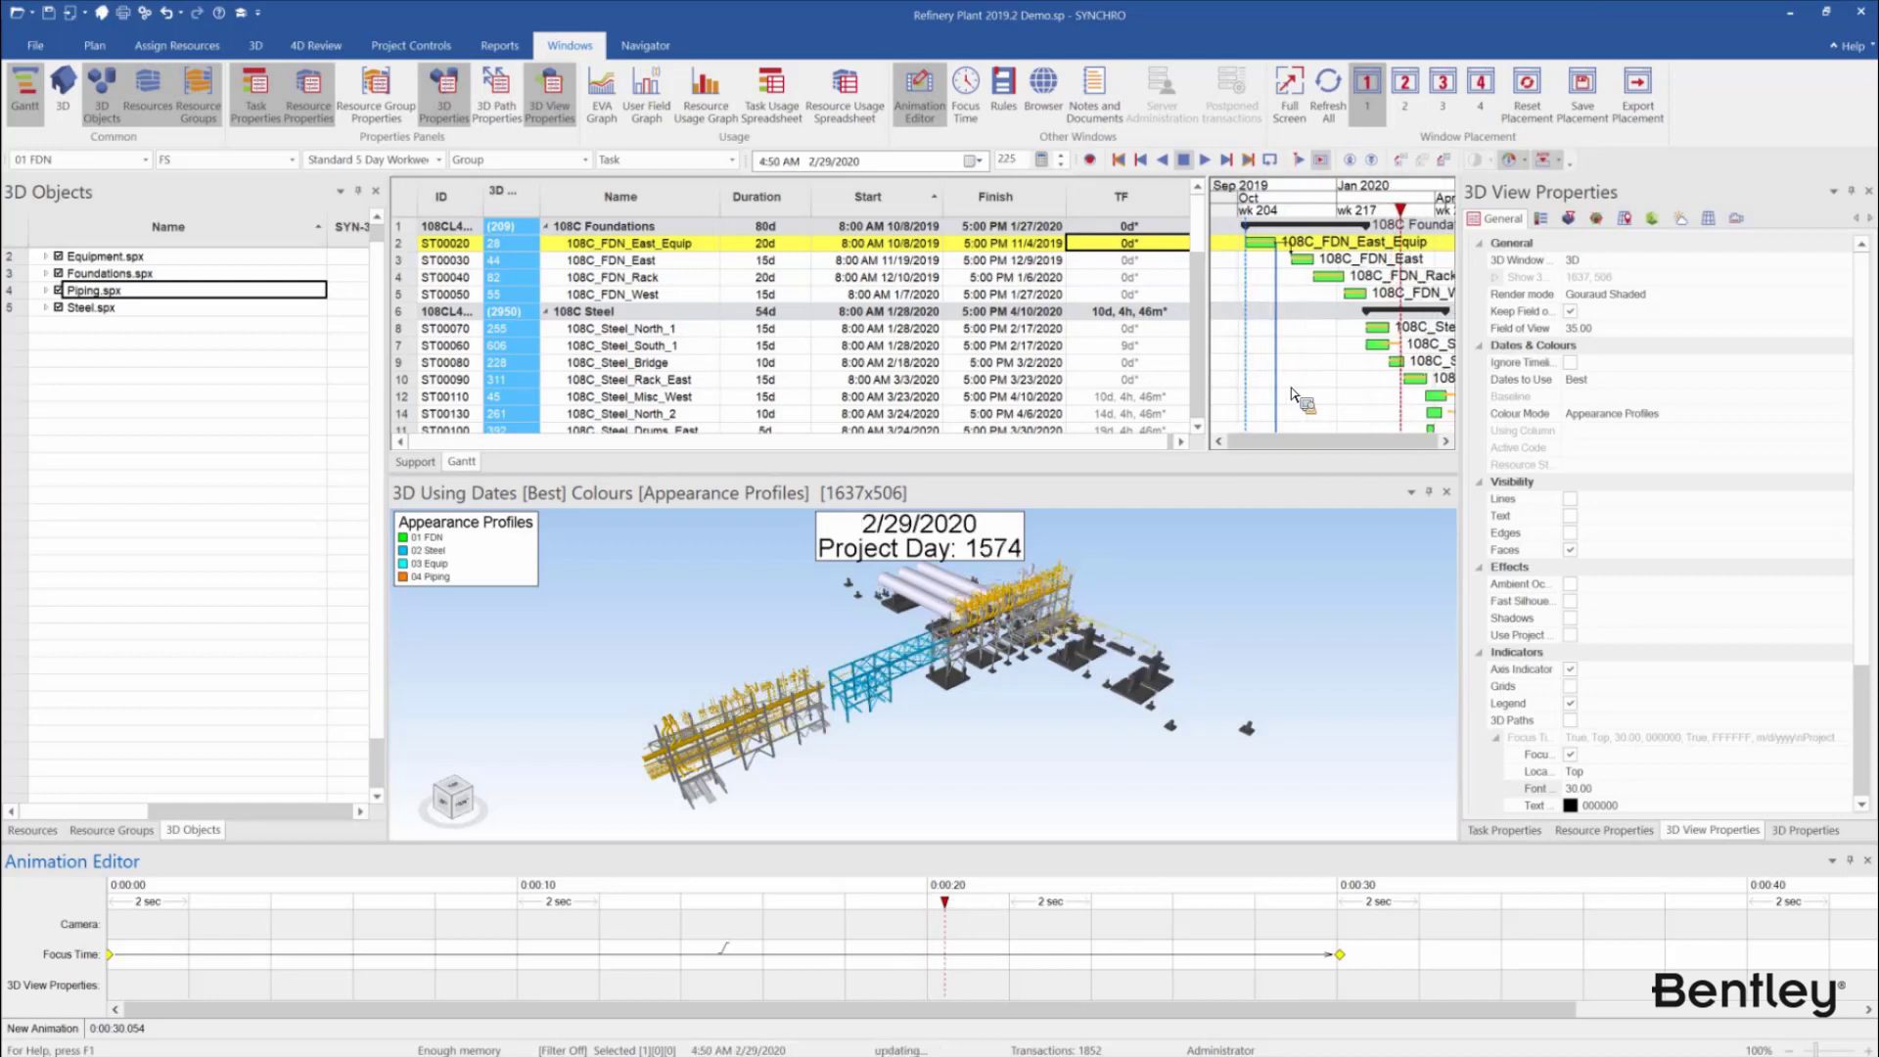
pyautogui.keyDown('ctrl'); pyautogui.scroll(4, 1291, 388); pyautogui.keyUp('ctrl')
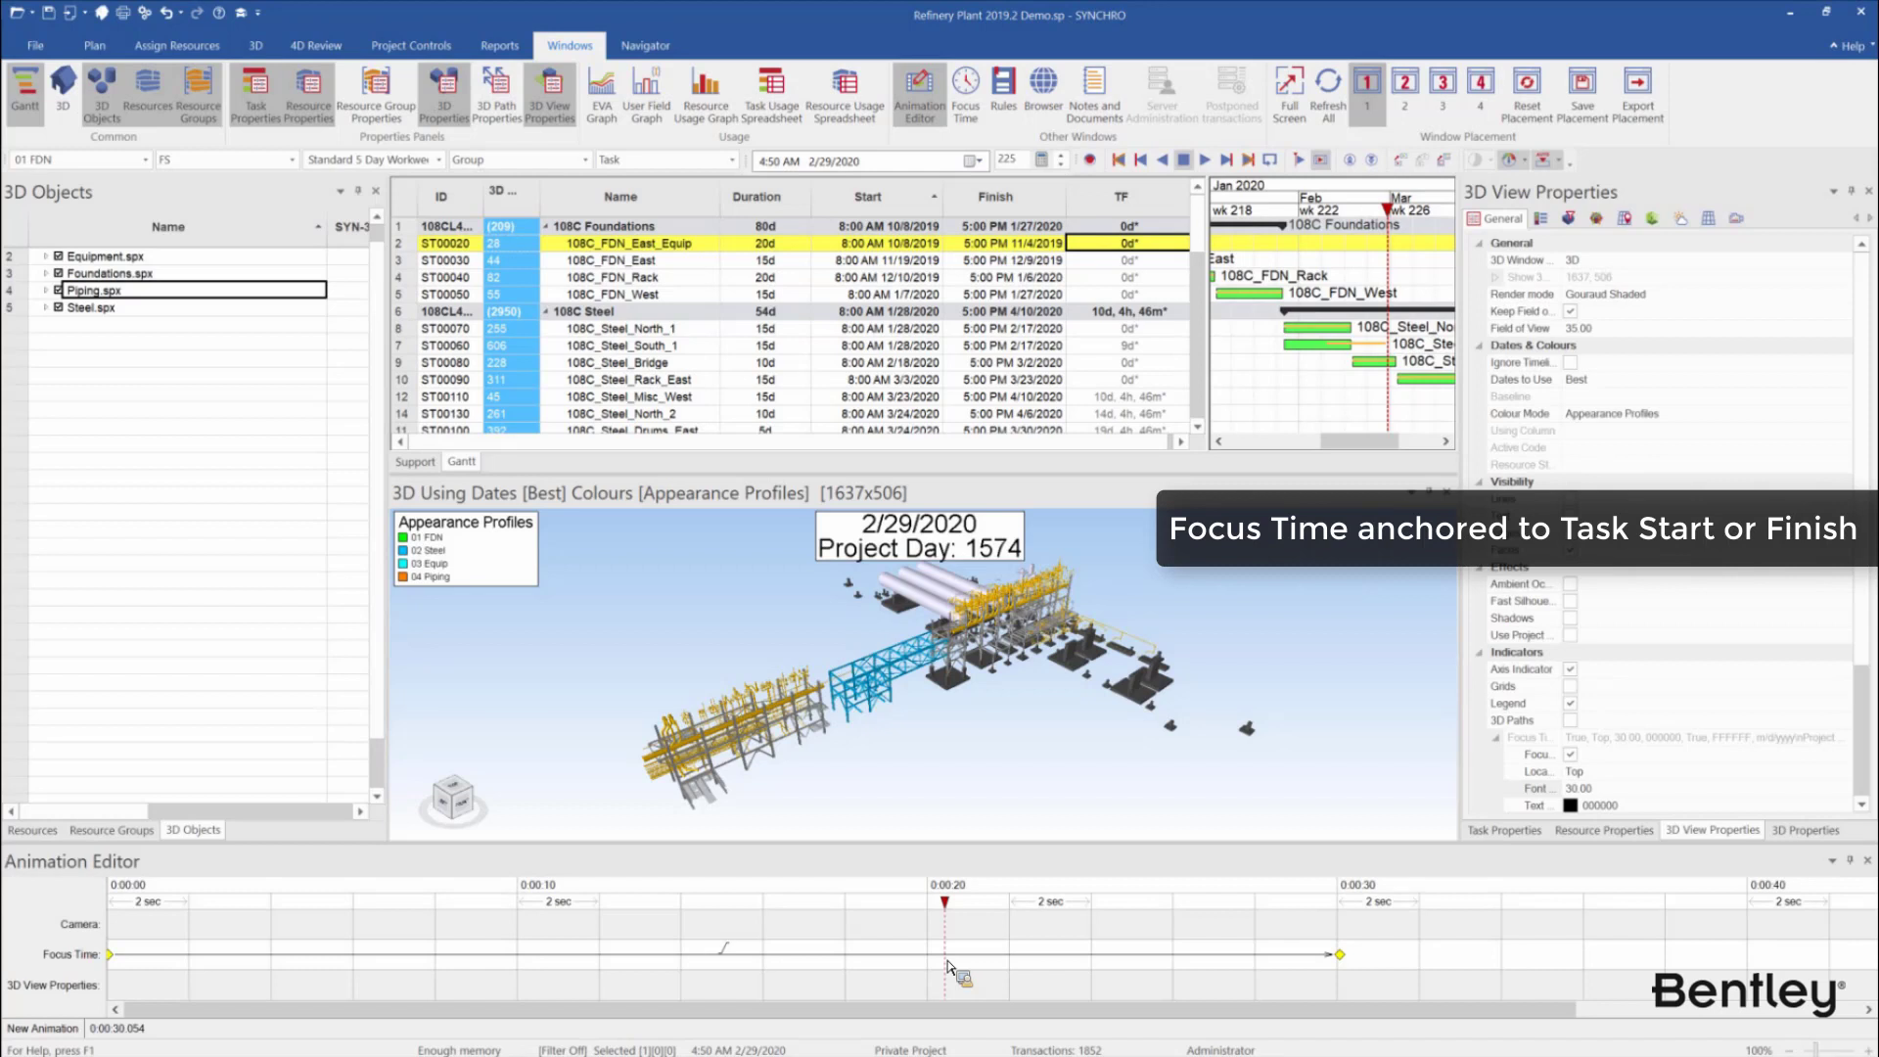
pyautogui.moveTo(948, 967); pyautogui.dragTo(746, 466)
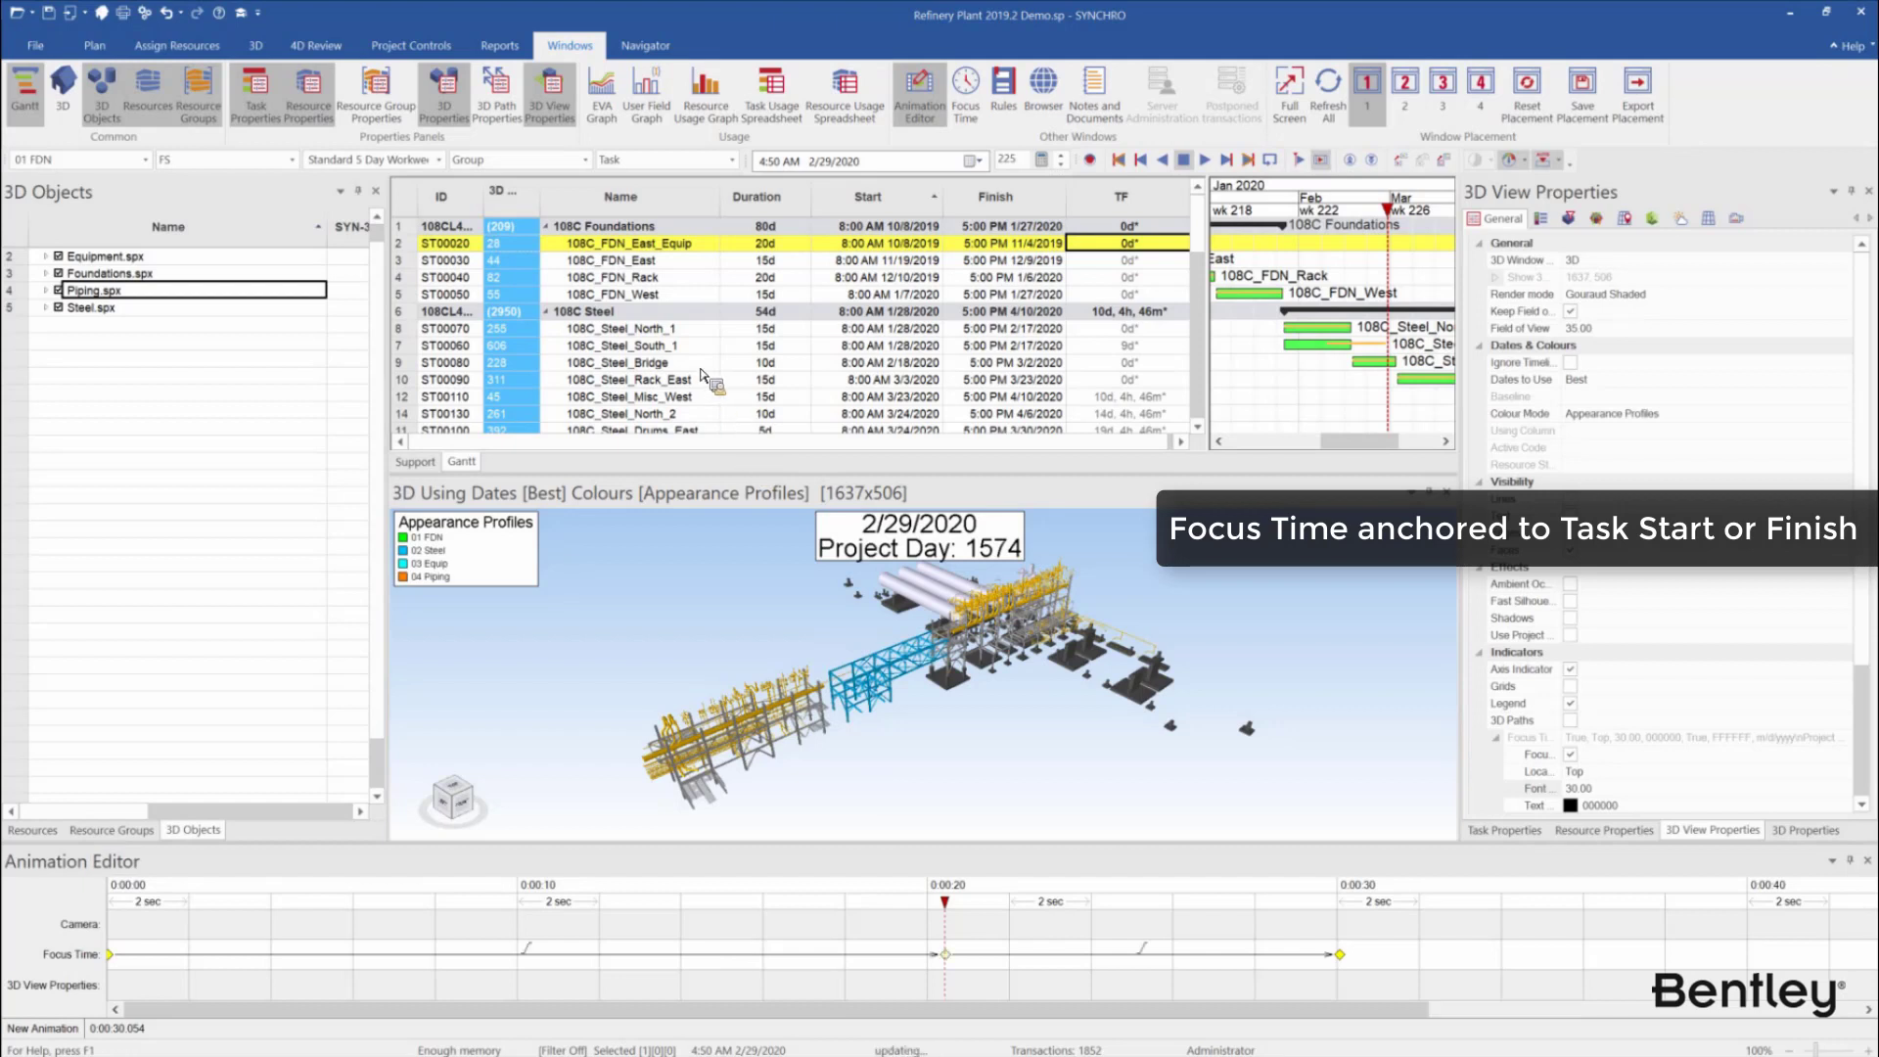
# Anchor the middle Focus Time keyframe to the start of task 108C_Steel_Bridge
pyautogui.moveTo(703, 367); pyautogui.dragTo(1110, 967)
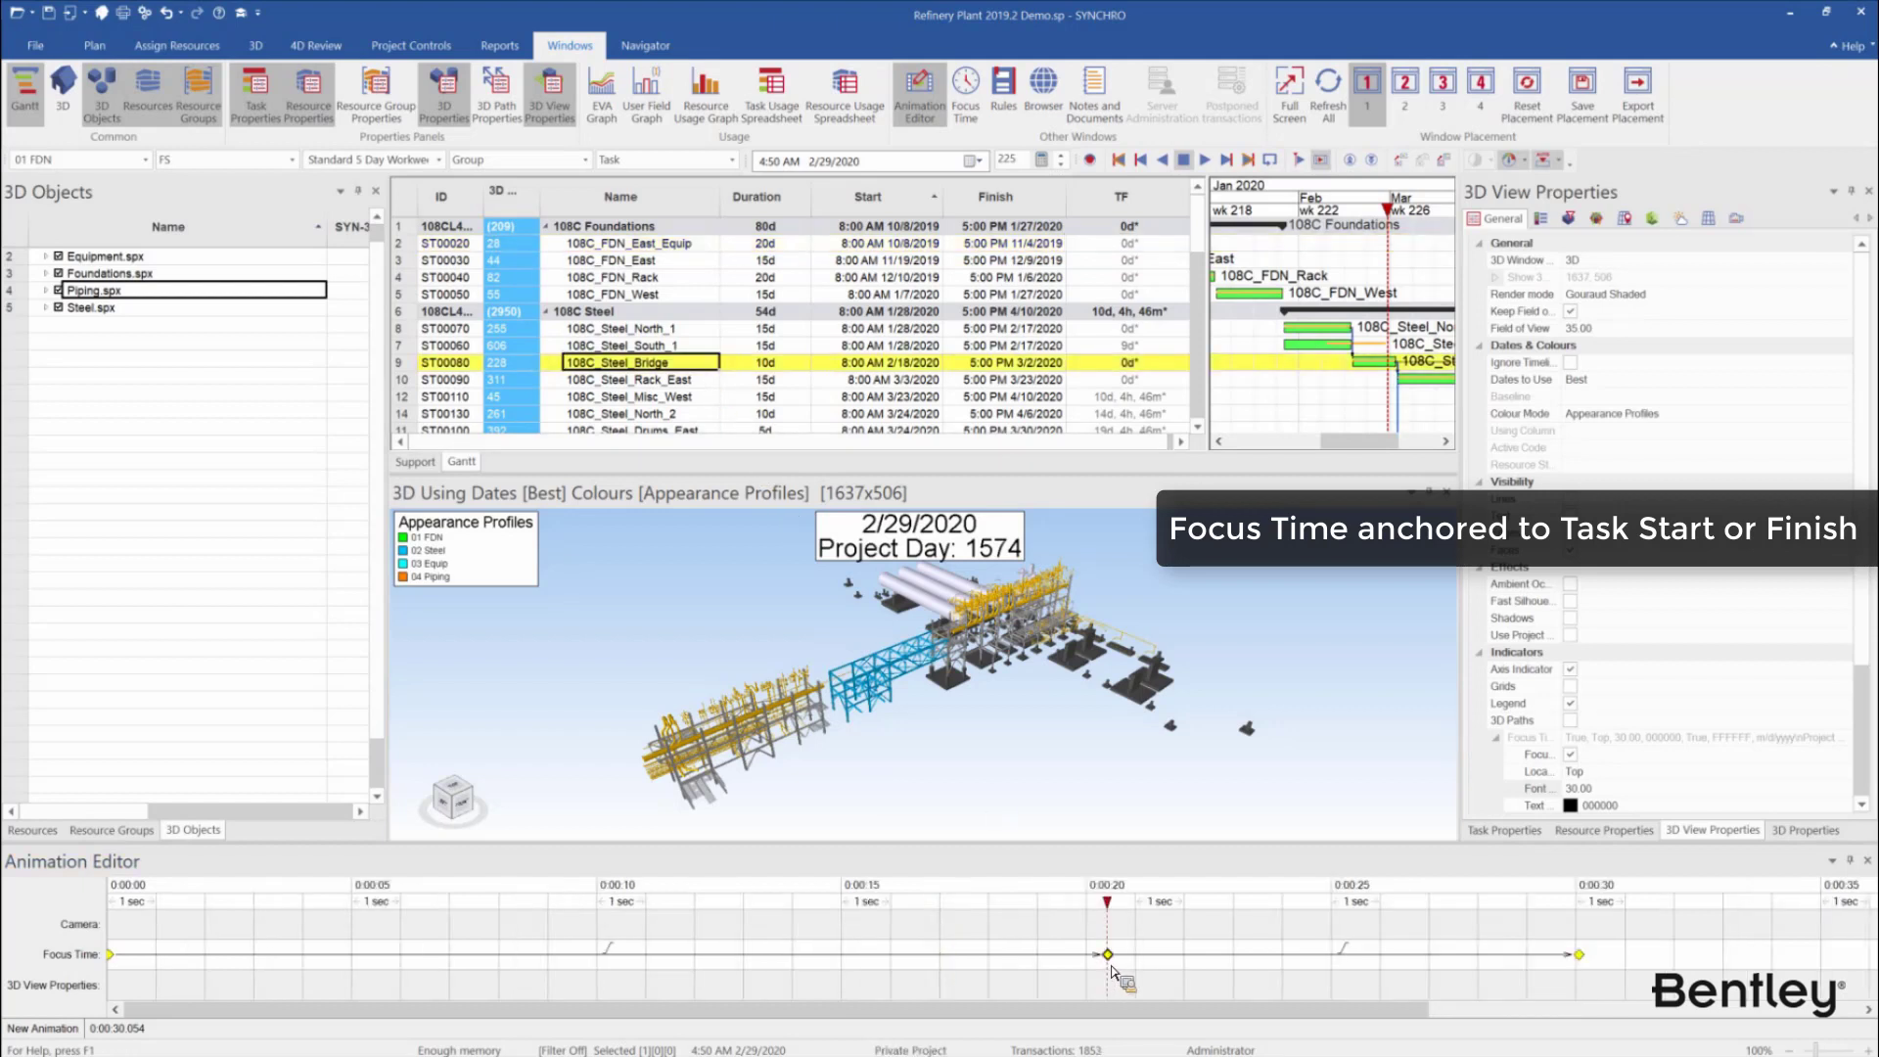
pyautogui.rightClick(1111, 964)
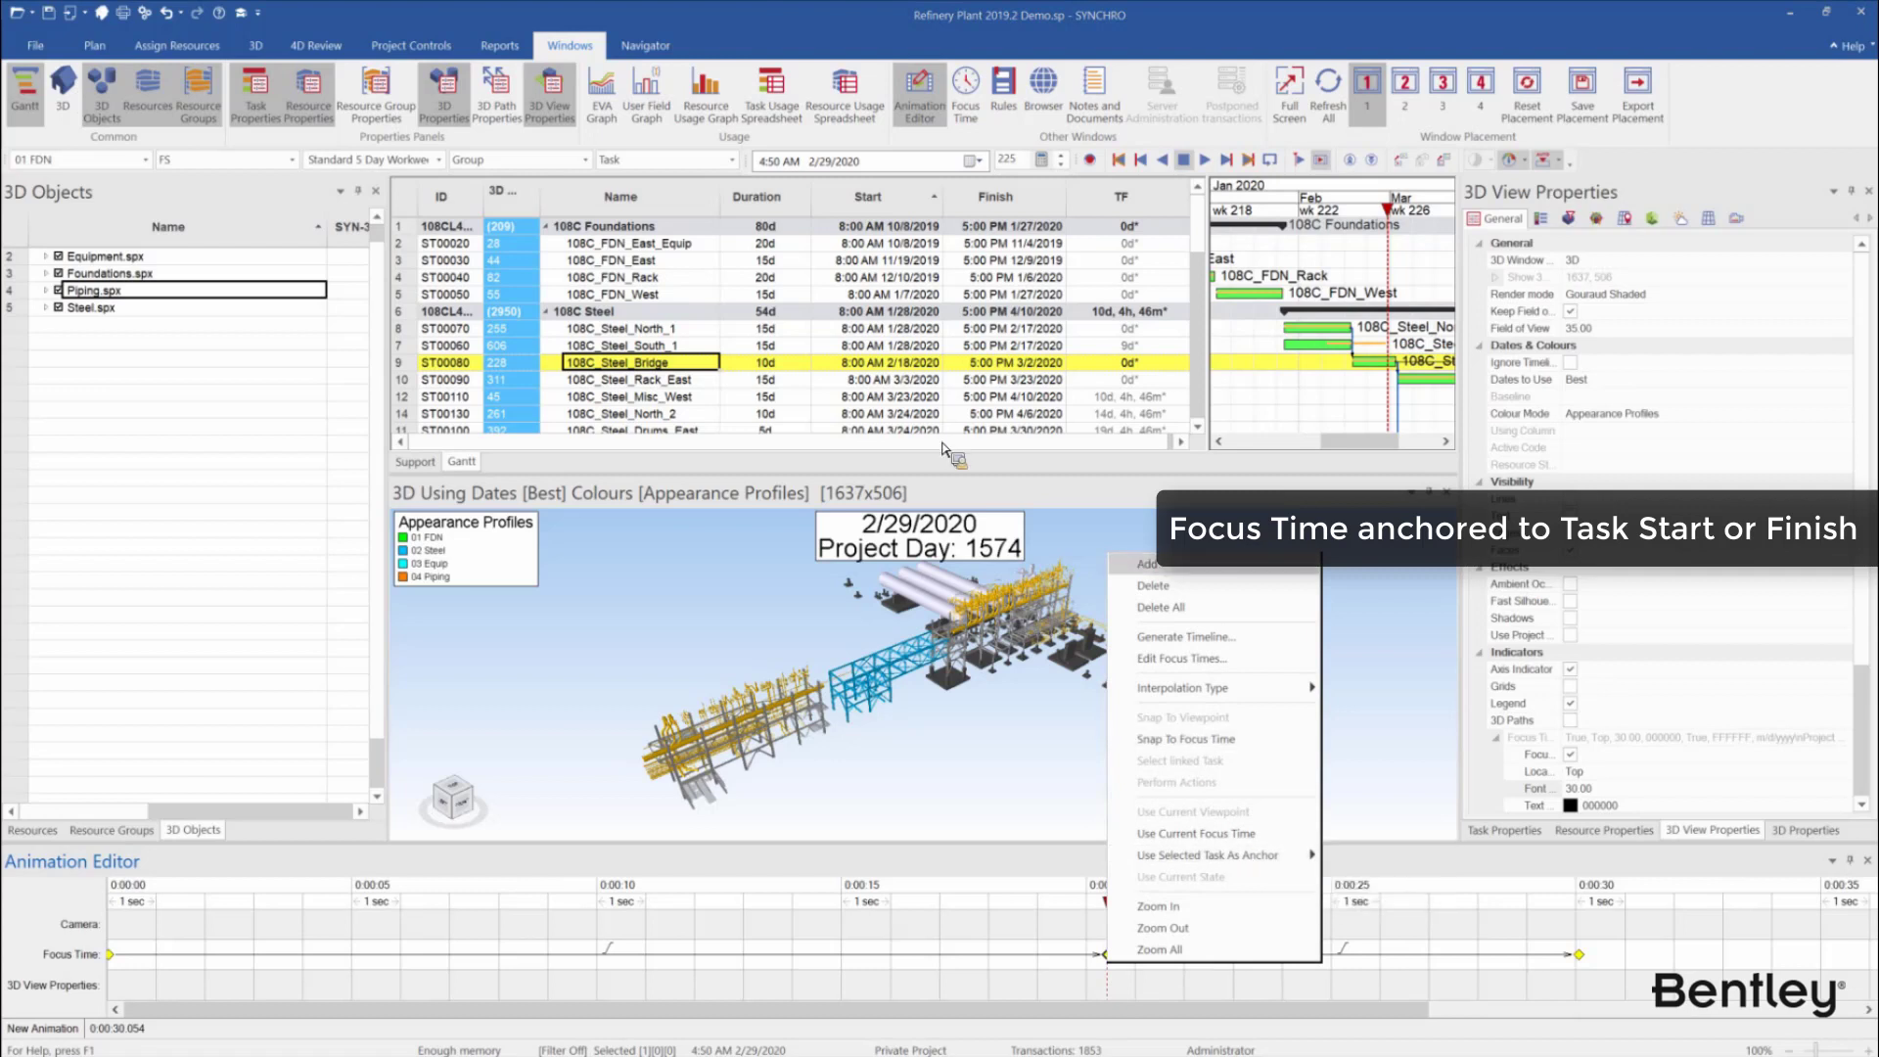
pyautogui.click(1204, 559)
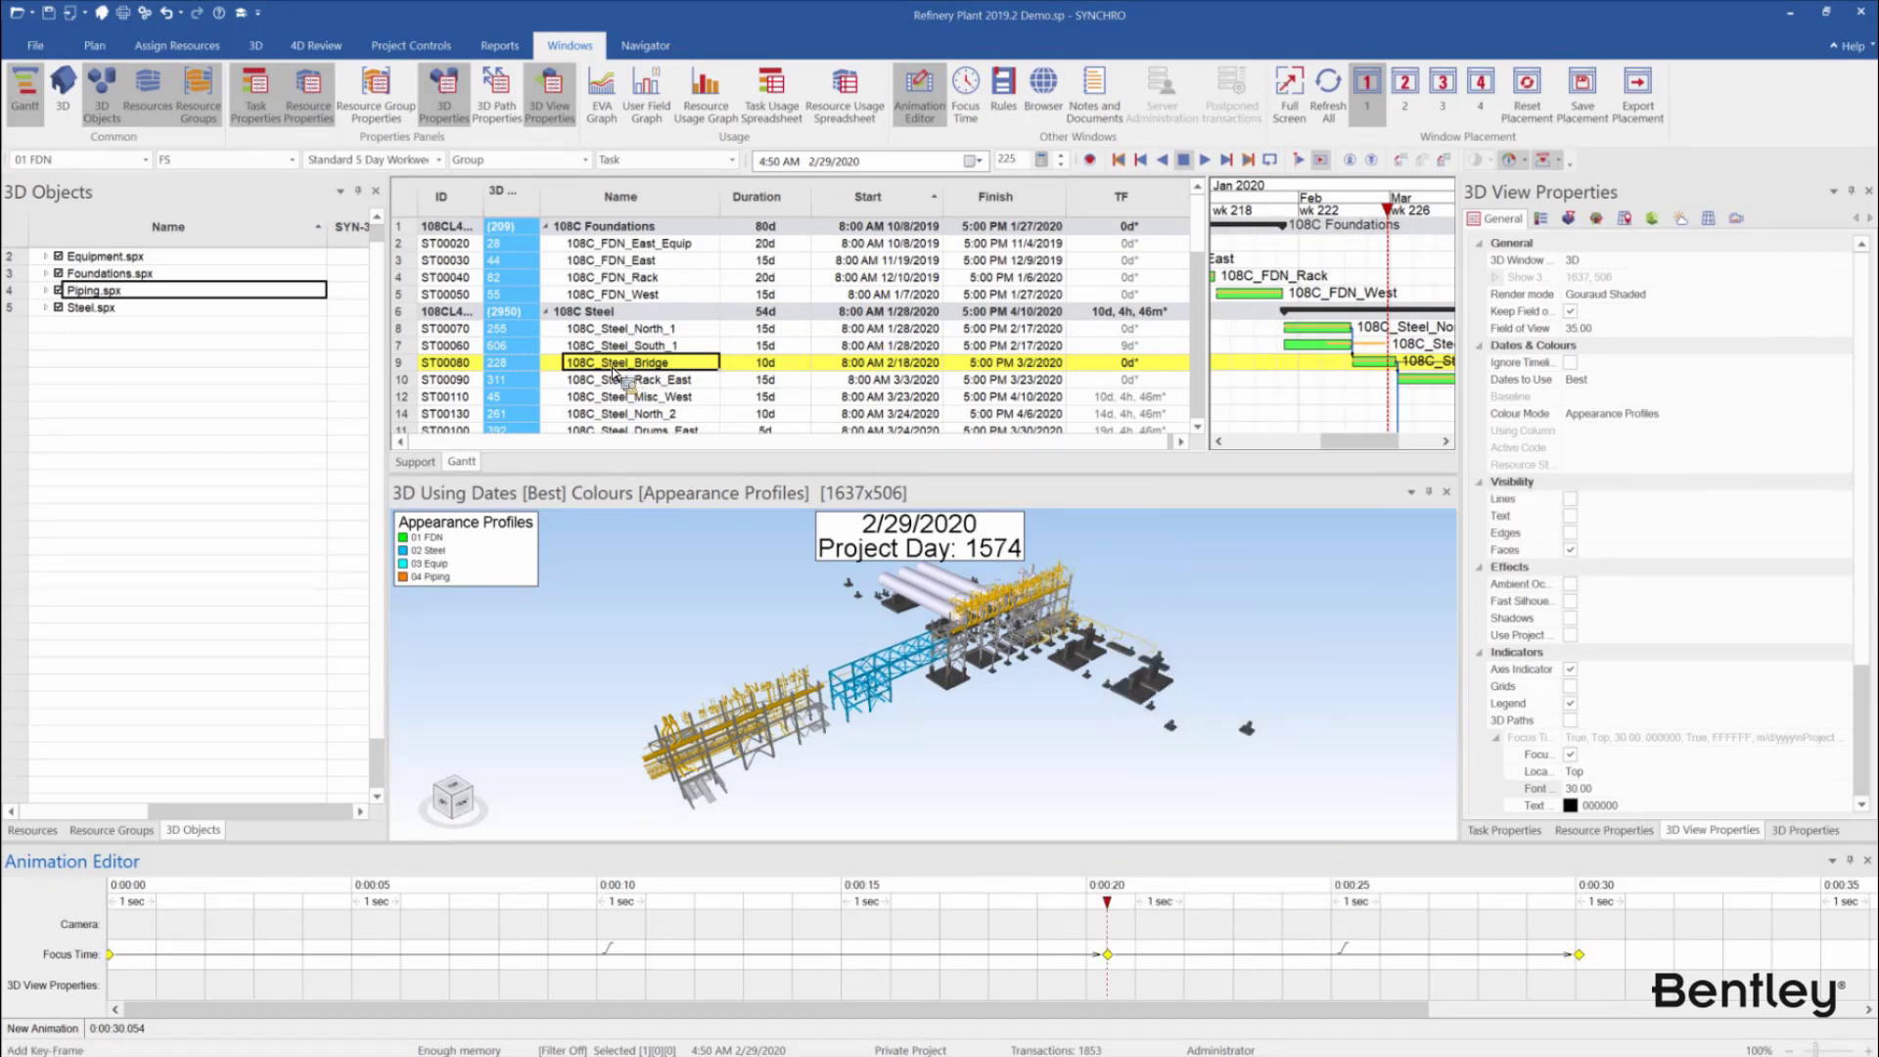
pyautogui.moveTo(609, 375); pyautogui.dragTo(1124, 960)
pyautogui.rightClick(1124, 959)
pyautogui.moveTo(1313, 851)
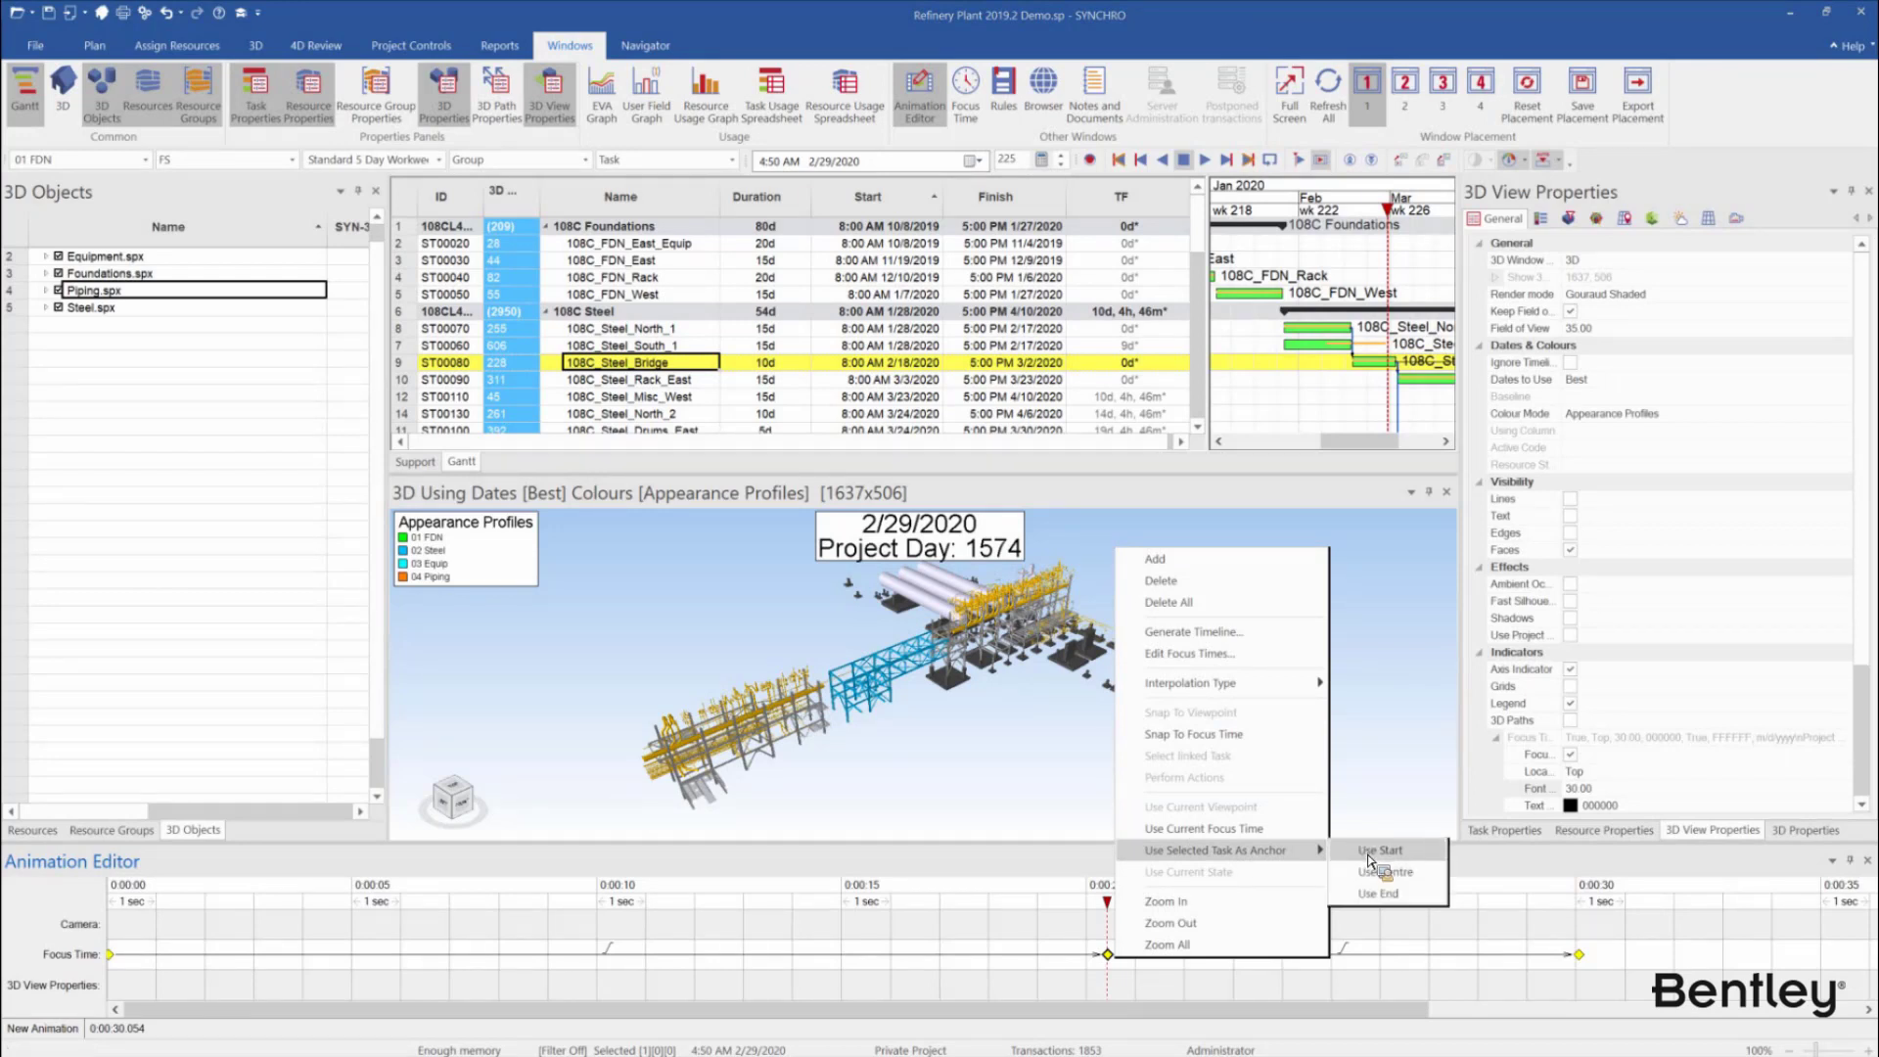
pyautogui.click(1368, 854)
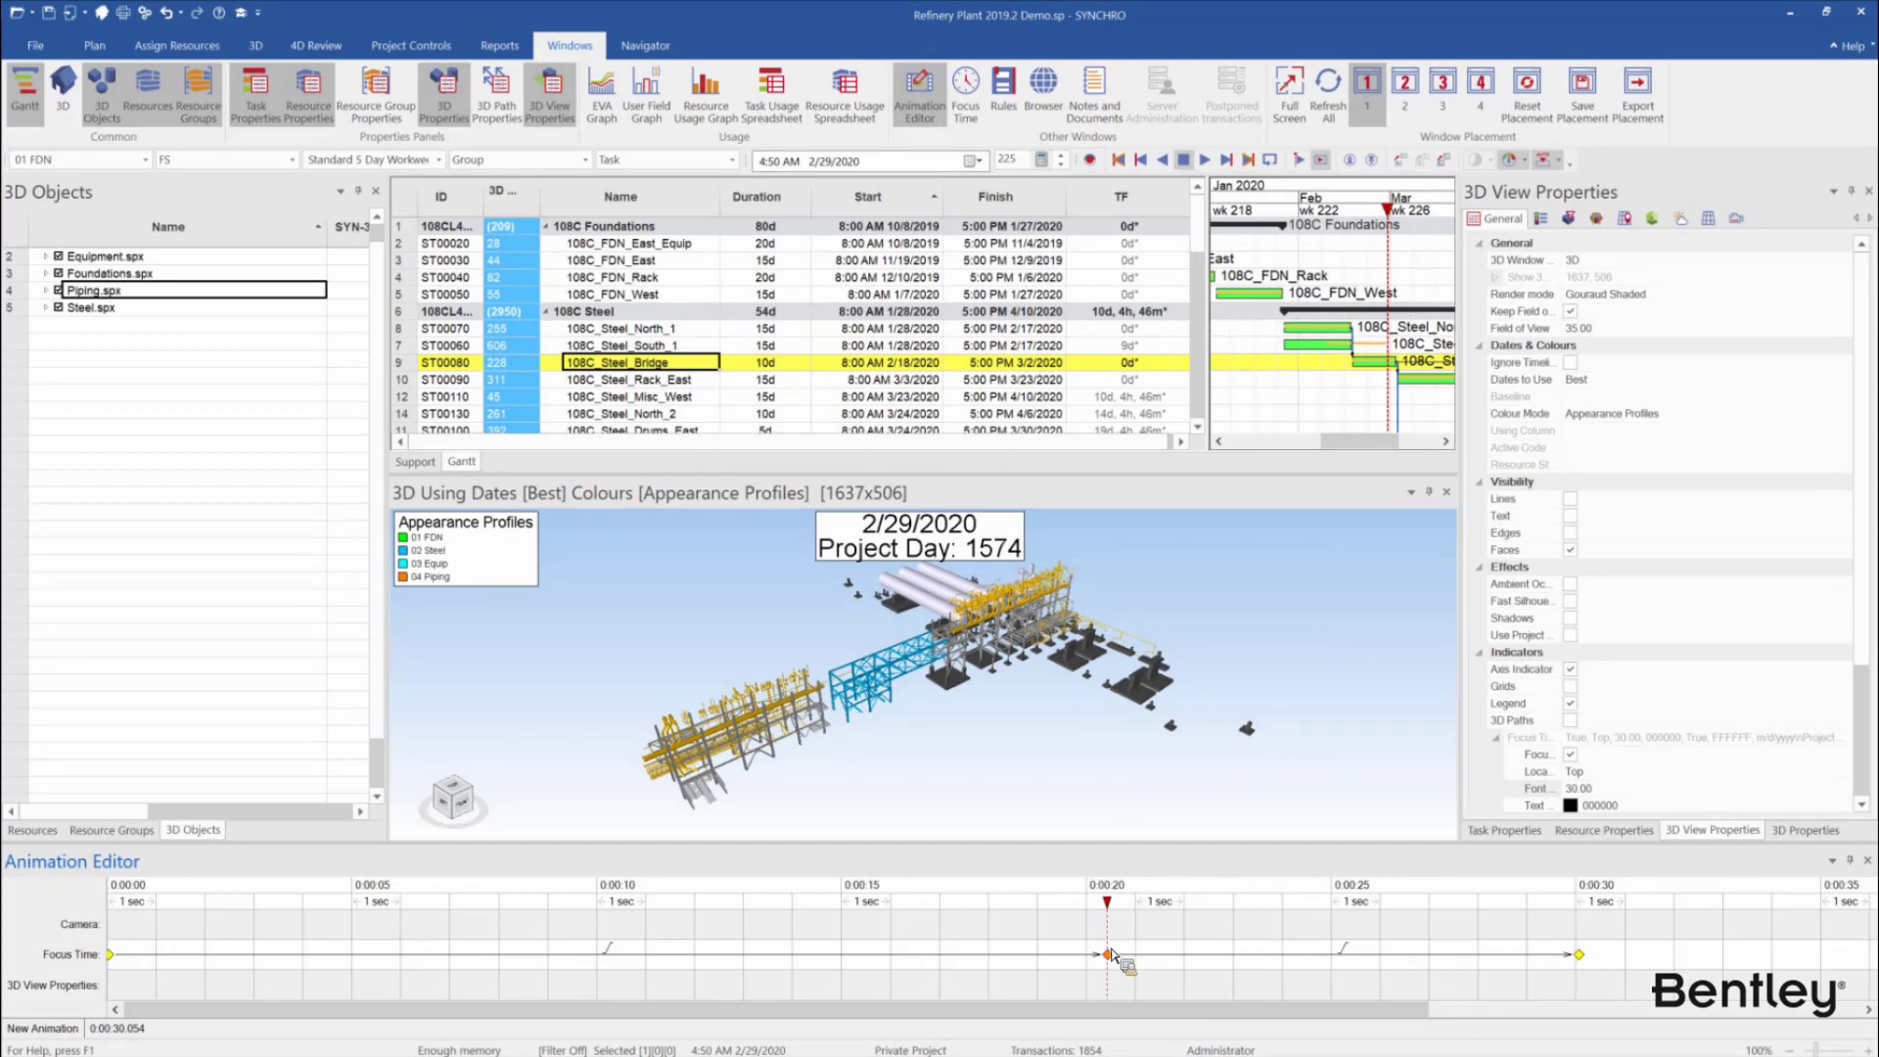
# Move the 108C_Steel_Bridge task in the Gantt chart to start on 2/24/2020
pyautogui.moveTo(1109, 956)
pyautogui.keyDown('ctrl'); pyautogui.scroll(1, 1394, 400); pyautogui.keyUp('ctrl')
pyautogui.keyDown('ctrl'); pyautogui.scroll(3, 1396, 401); pyautogui.keyUp('ctrl')
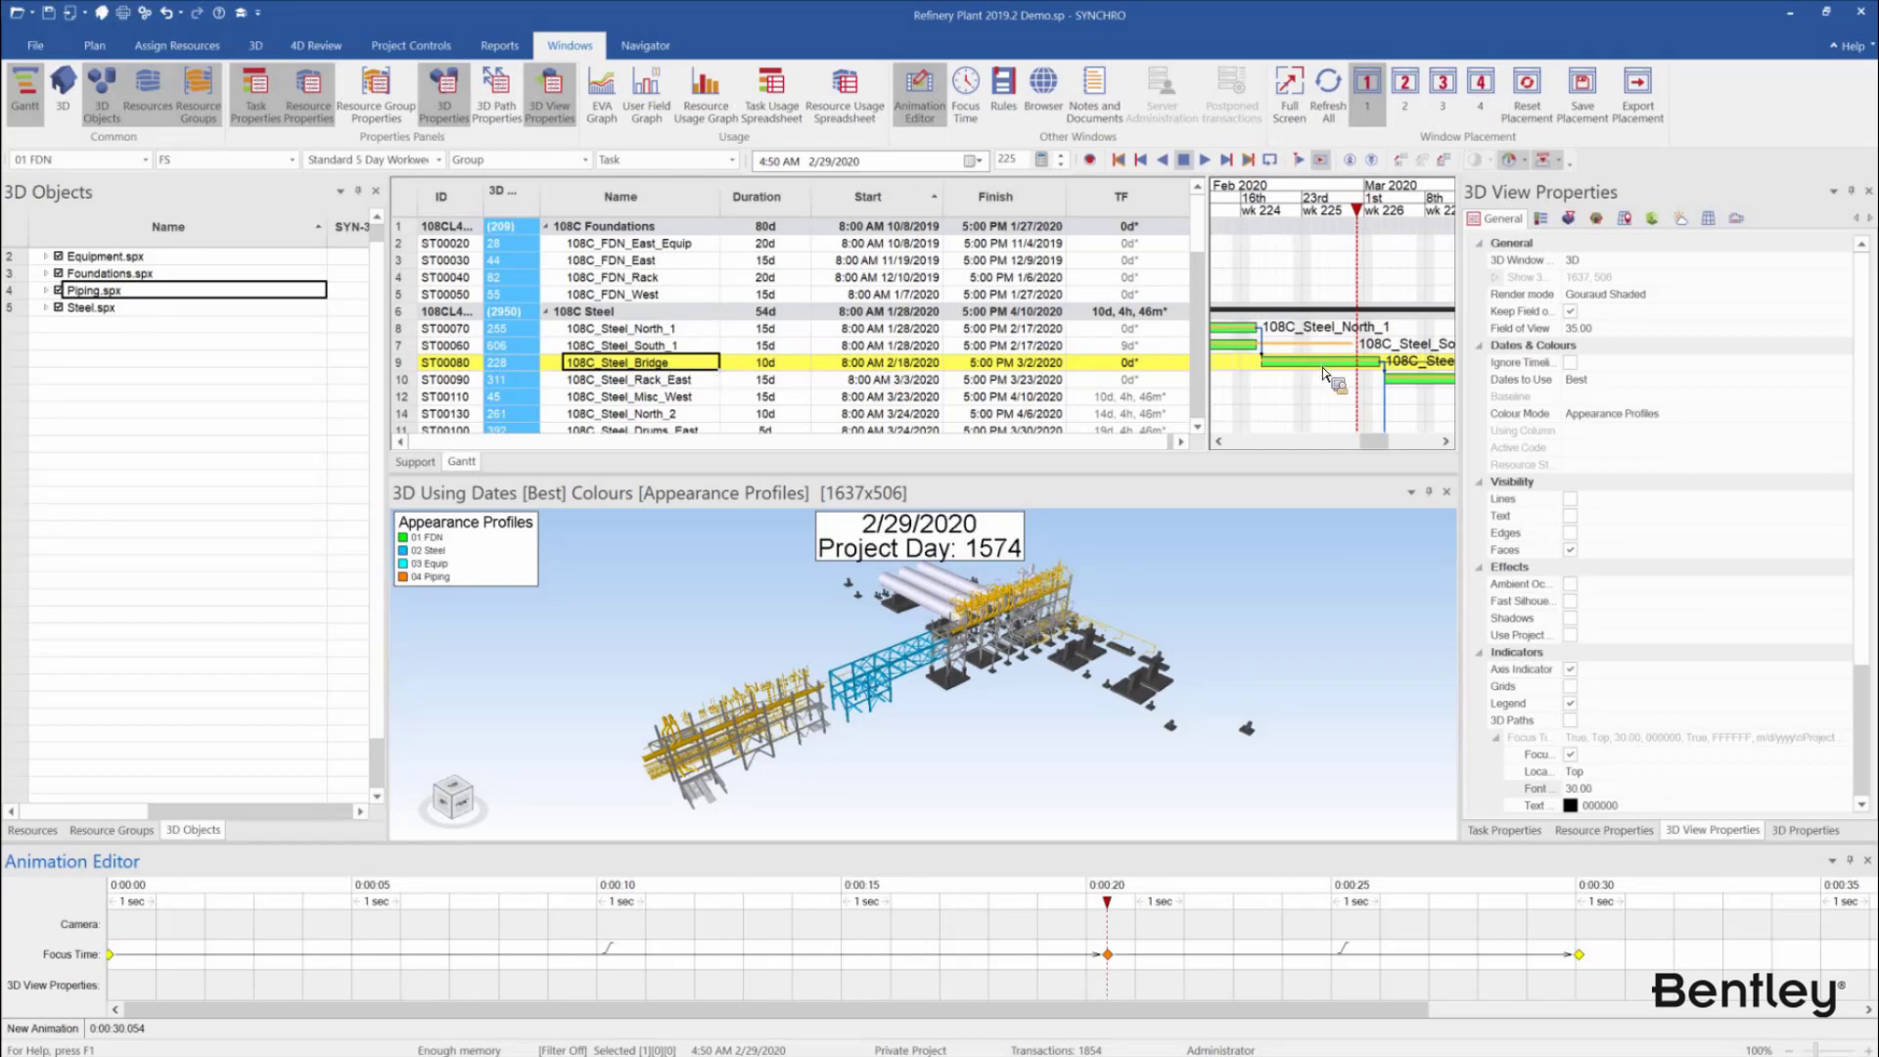
pyautogui.moveTo(1319, 370); pyautogui.dragTo(1366, 367)
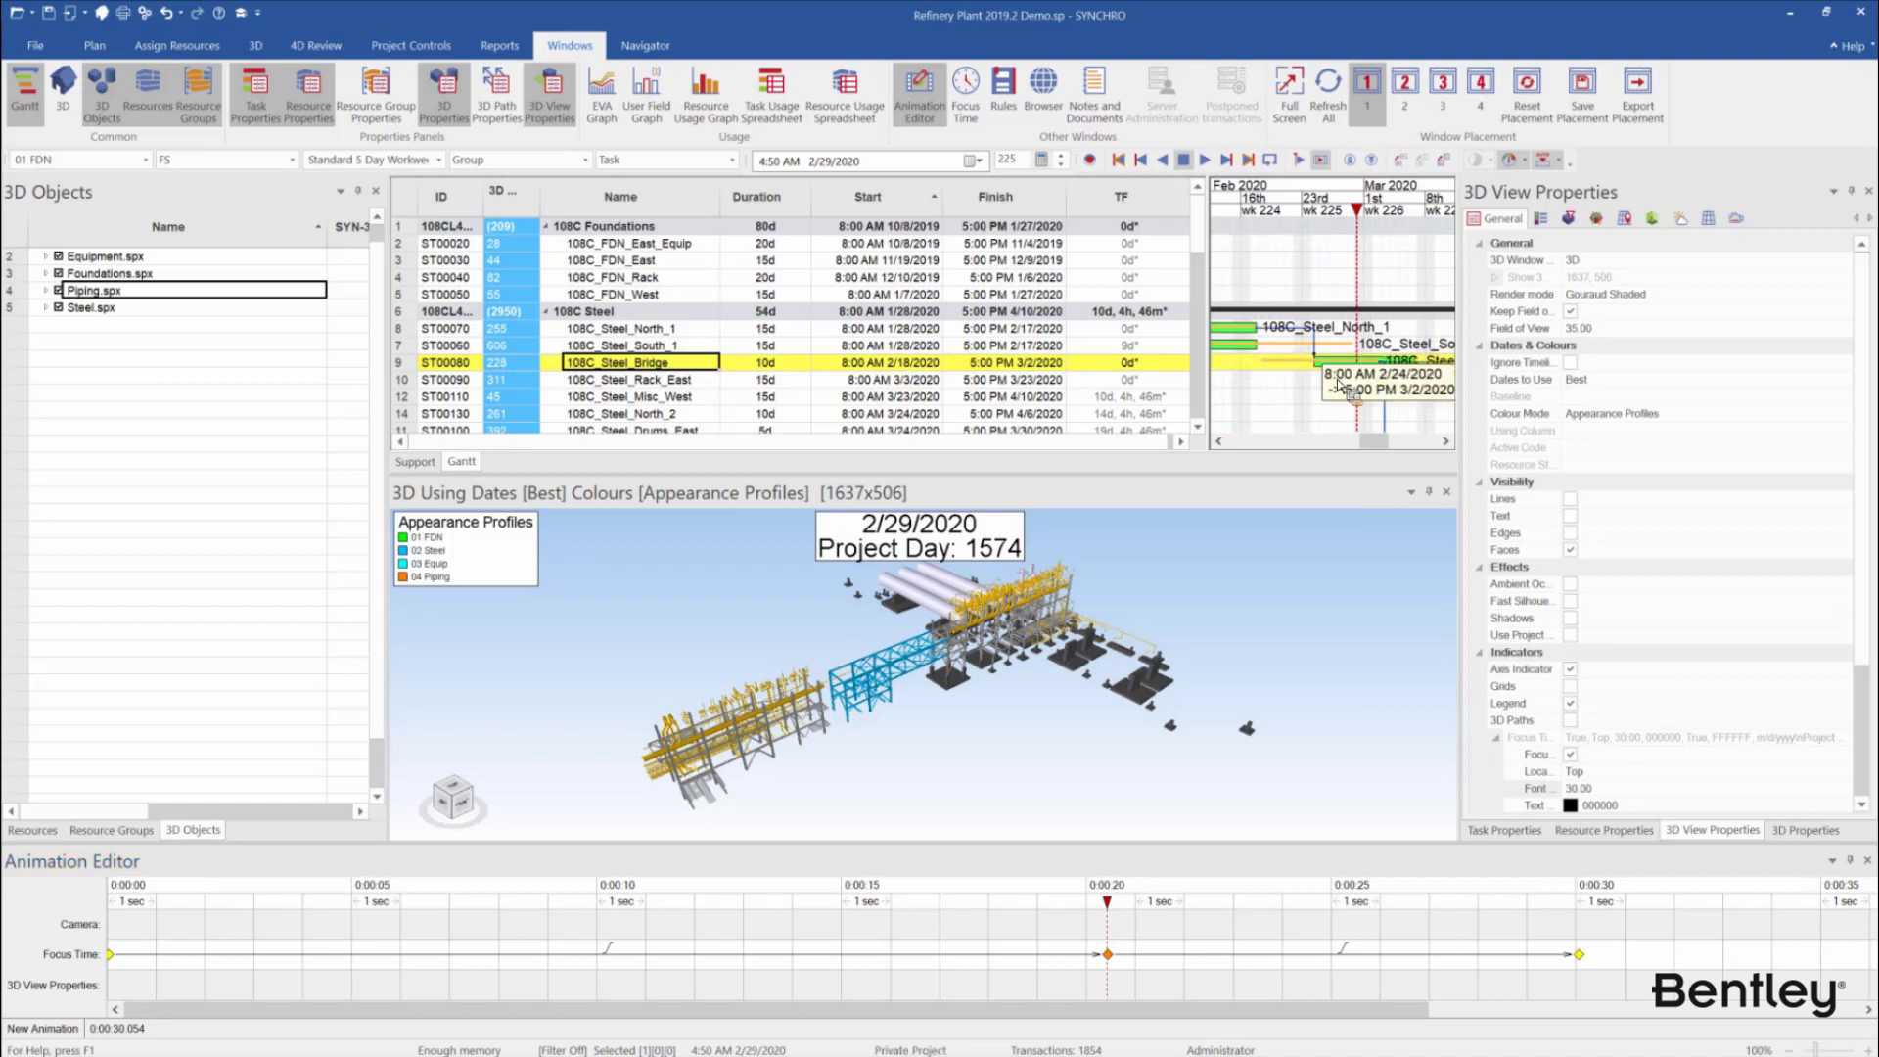
pyautogui.click(1005, 596)
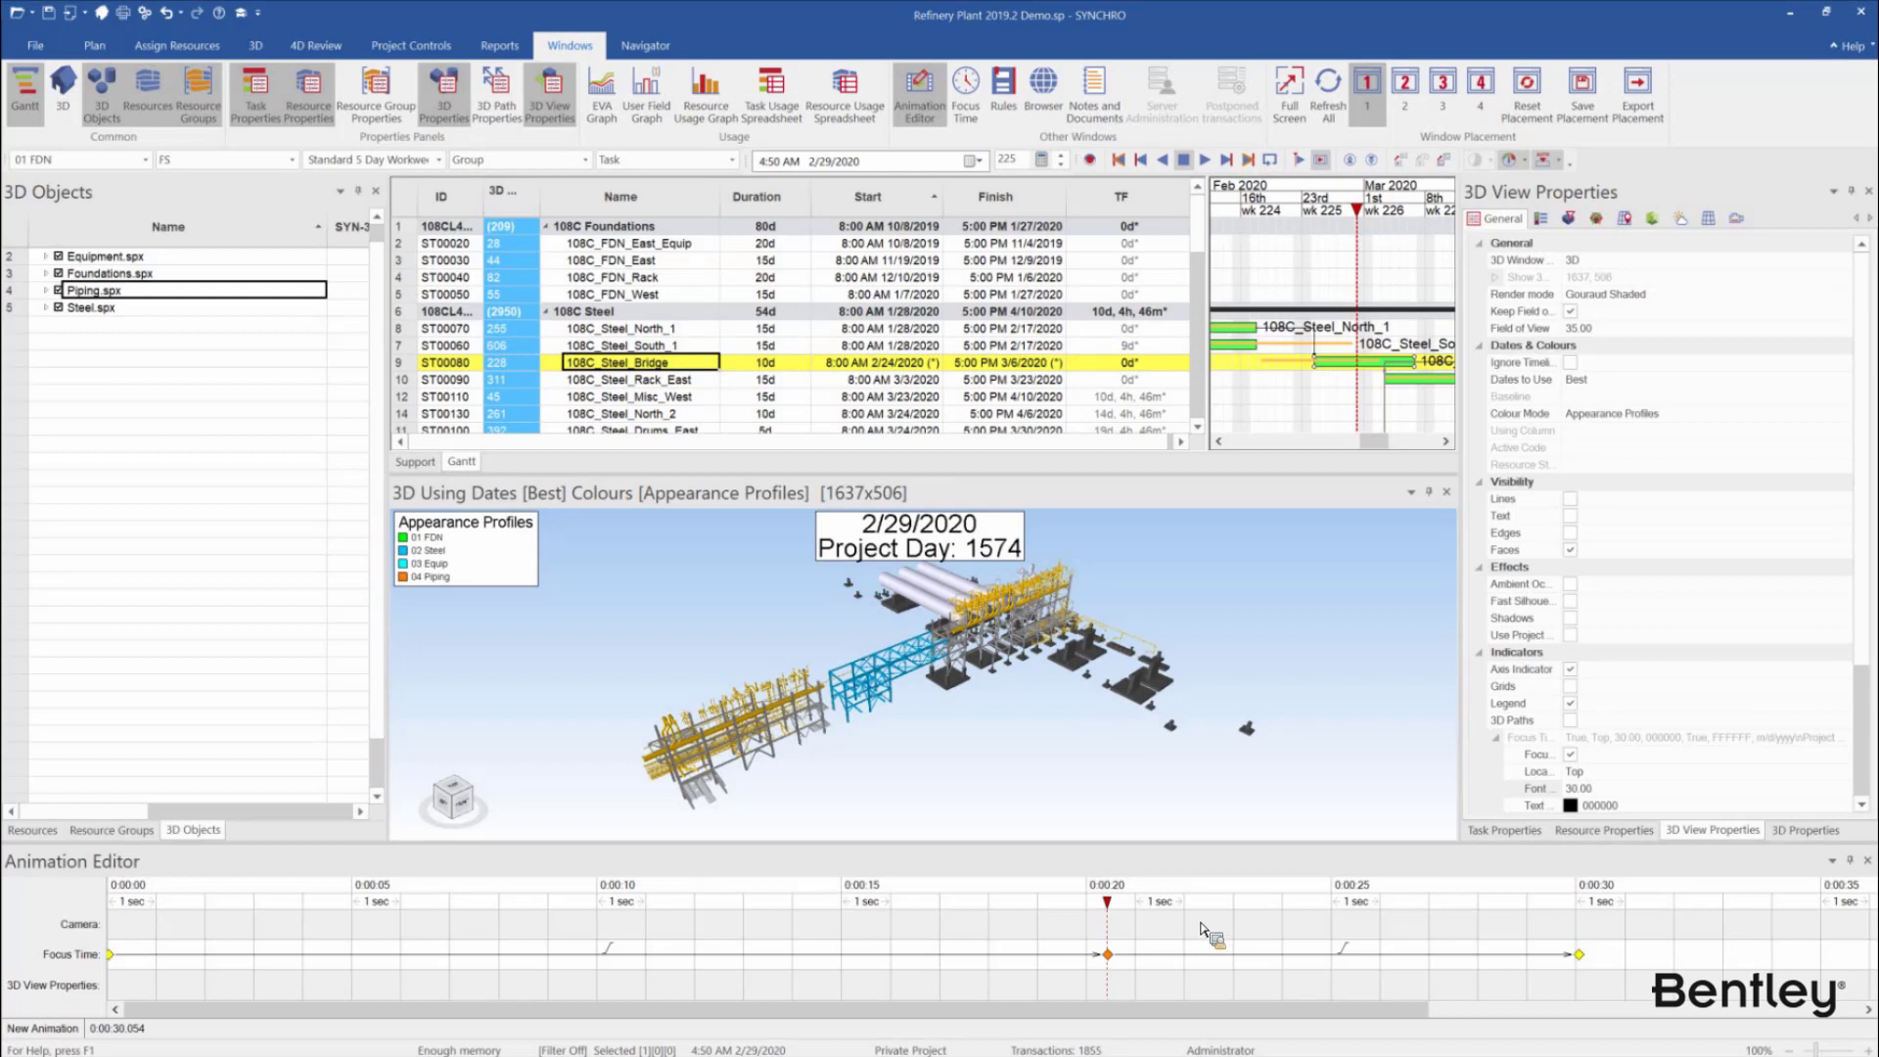
# Close the Animation Editor and give the 3D view more height than the Gantt area
pyautogui.click(1116, 956)
pyautogui.click(1866, 862)
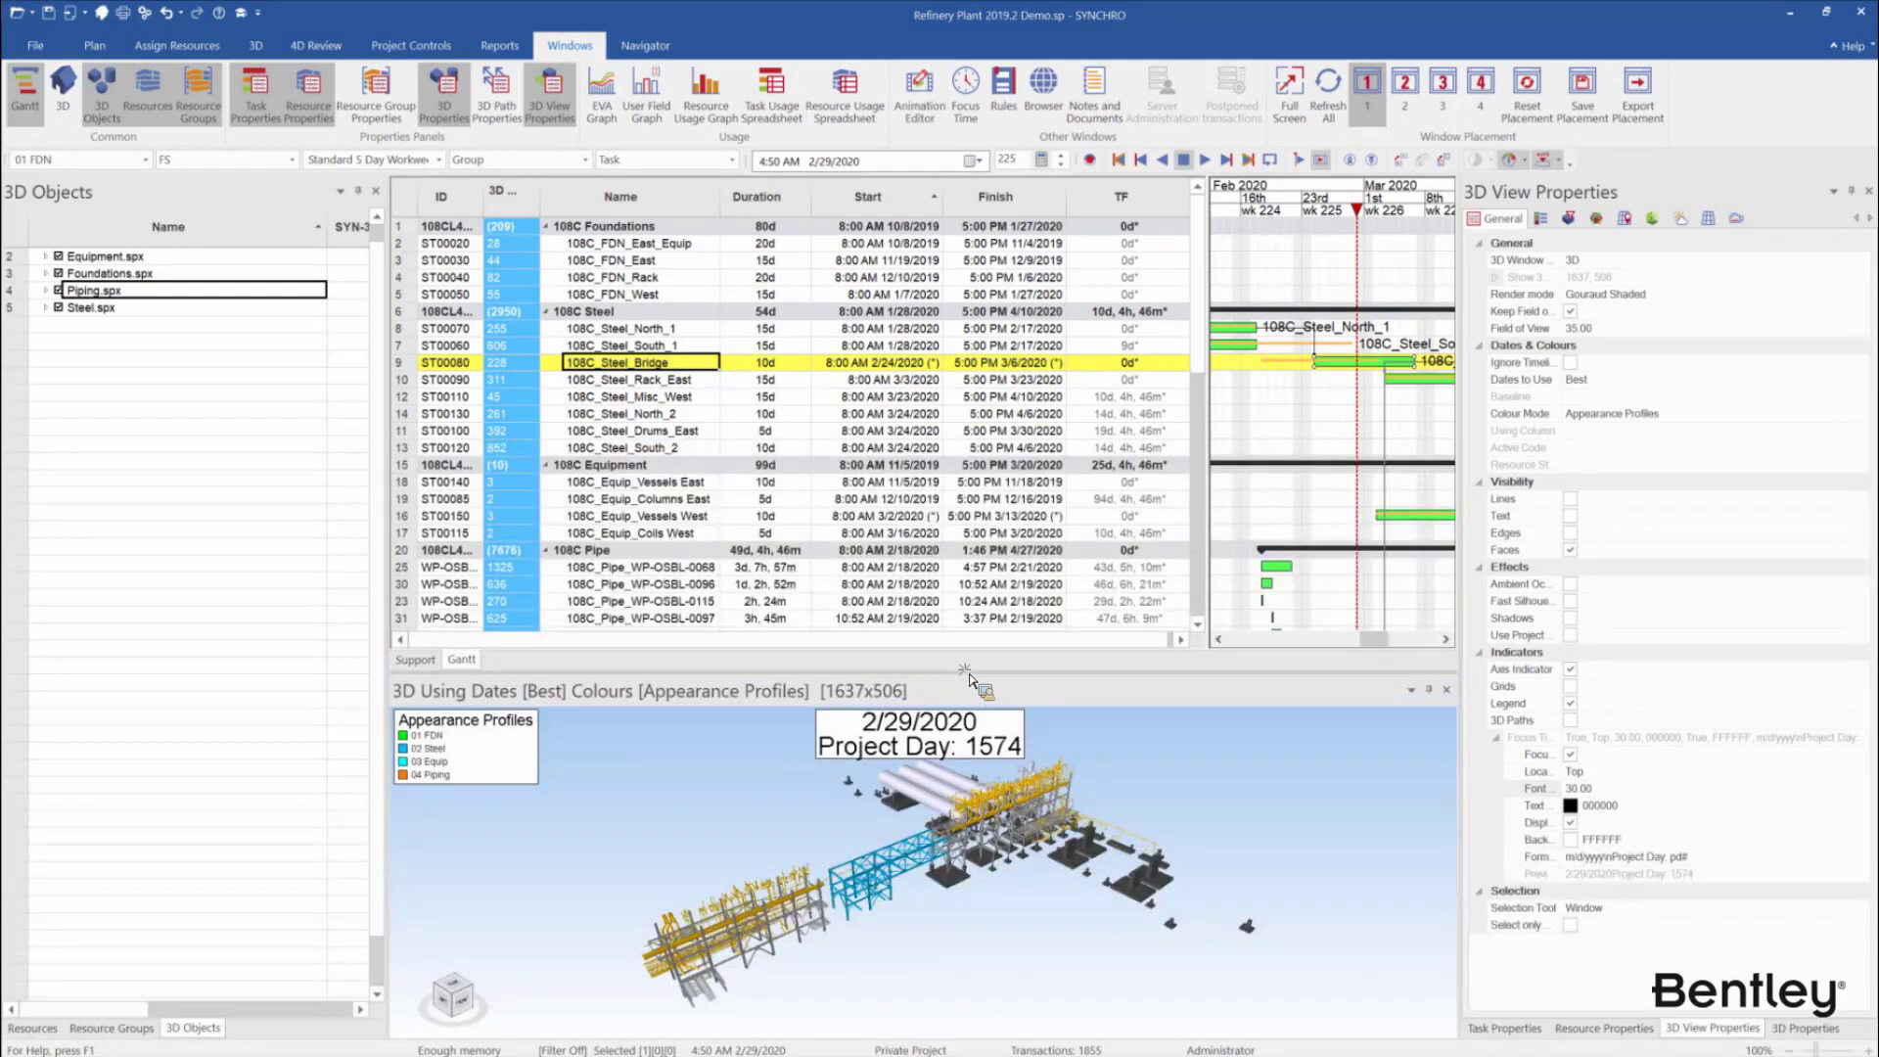
pyautogui.moveTo(966, 679); pyautogui.dragTo(969, 594)
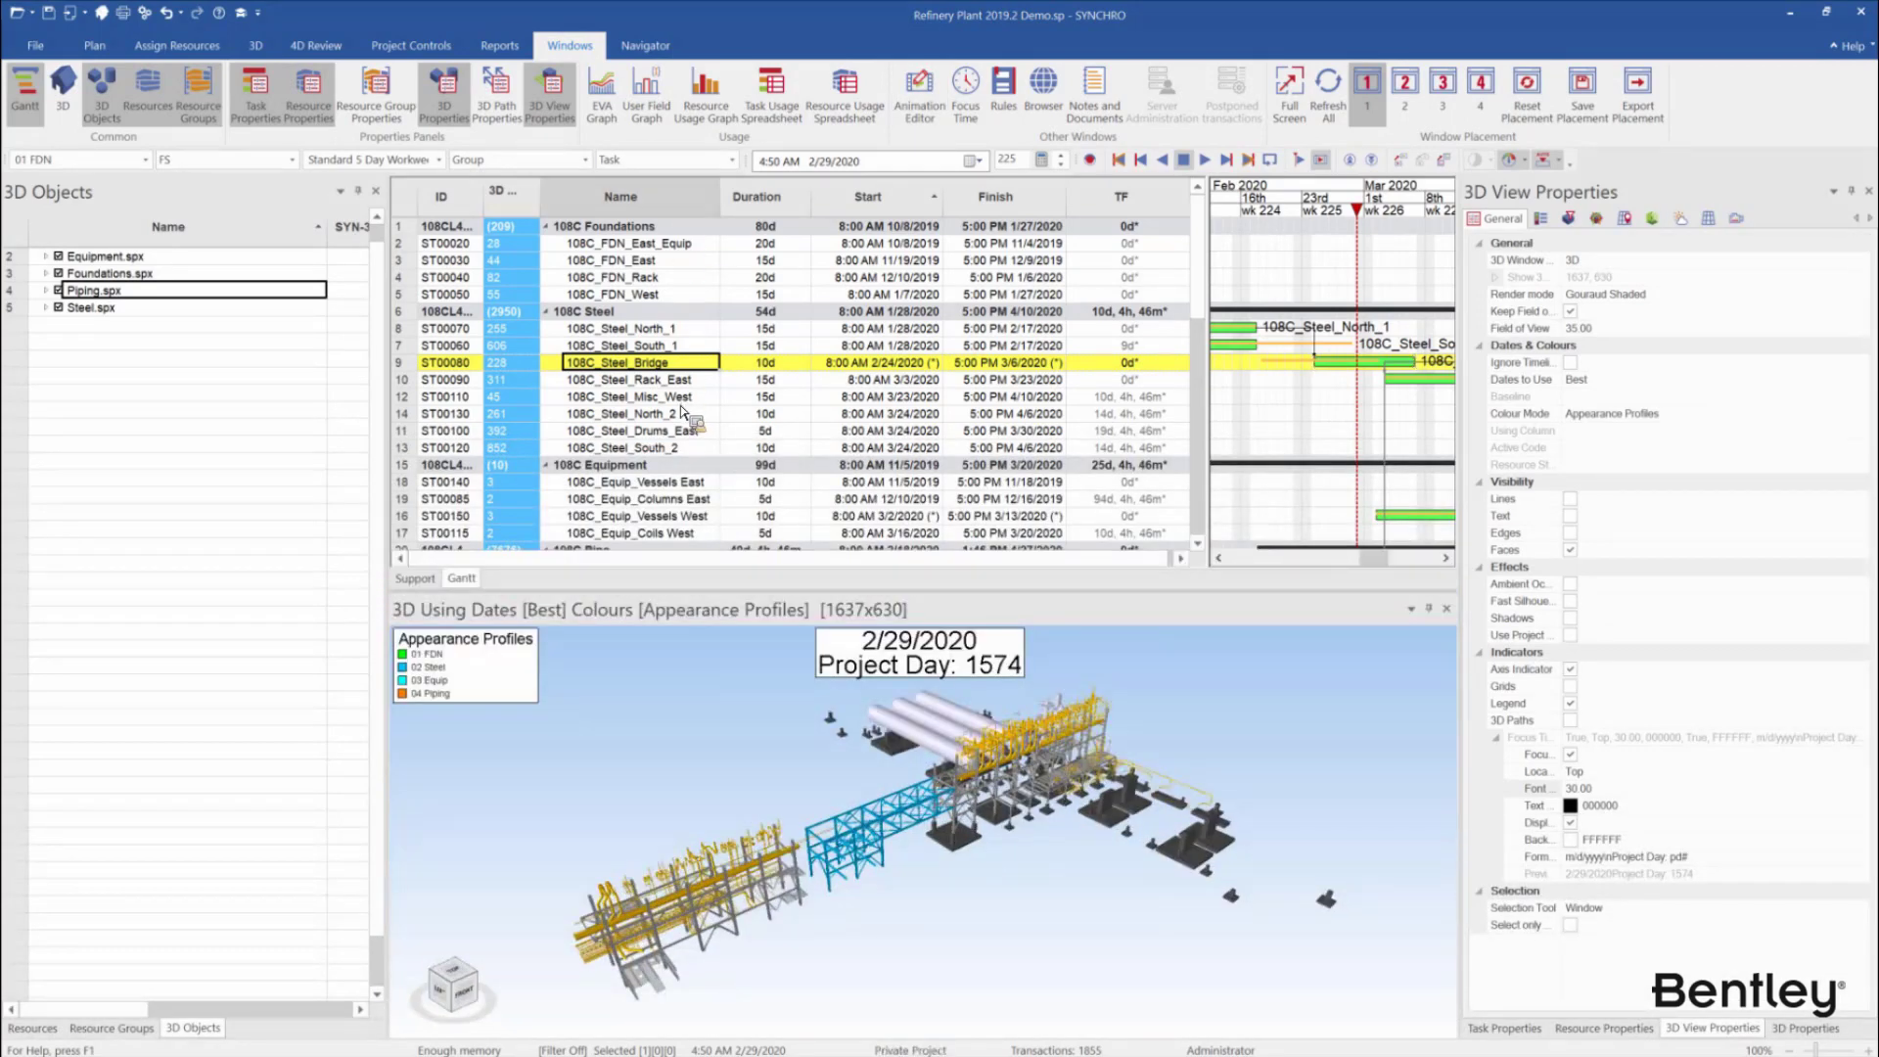
# Try to collapse the task table to Level 2
pyautogui.rightClick(681, 405)
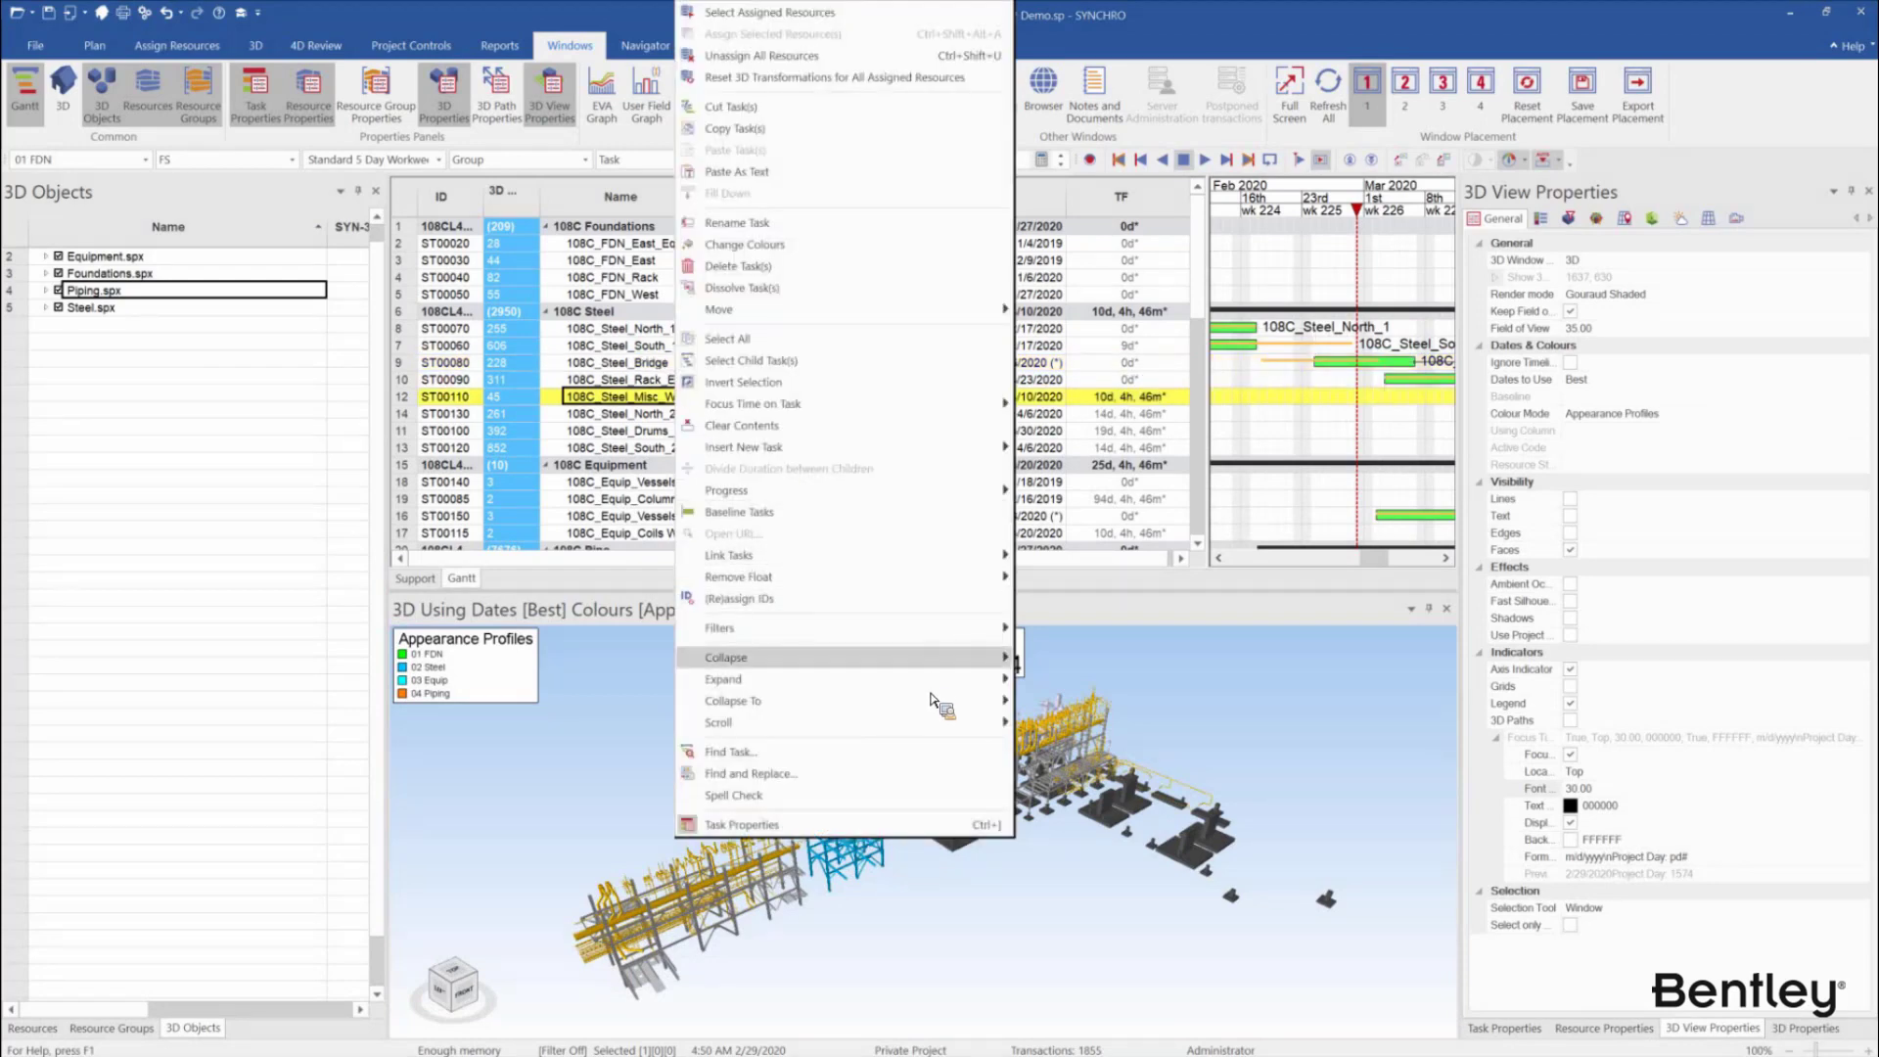
pyautogui.moveTo(983, 700)
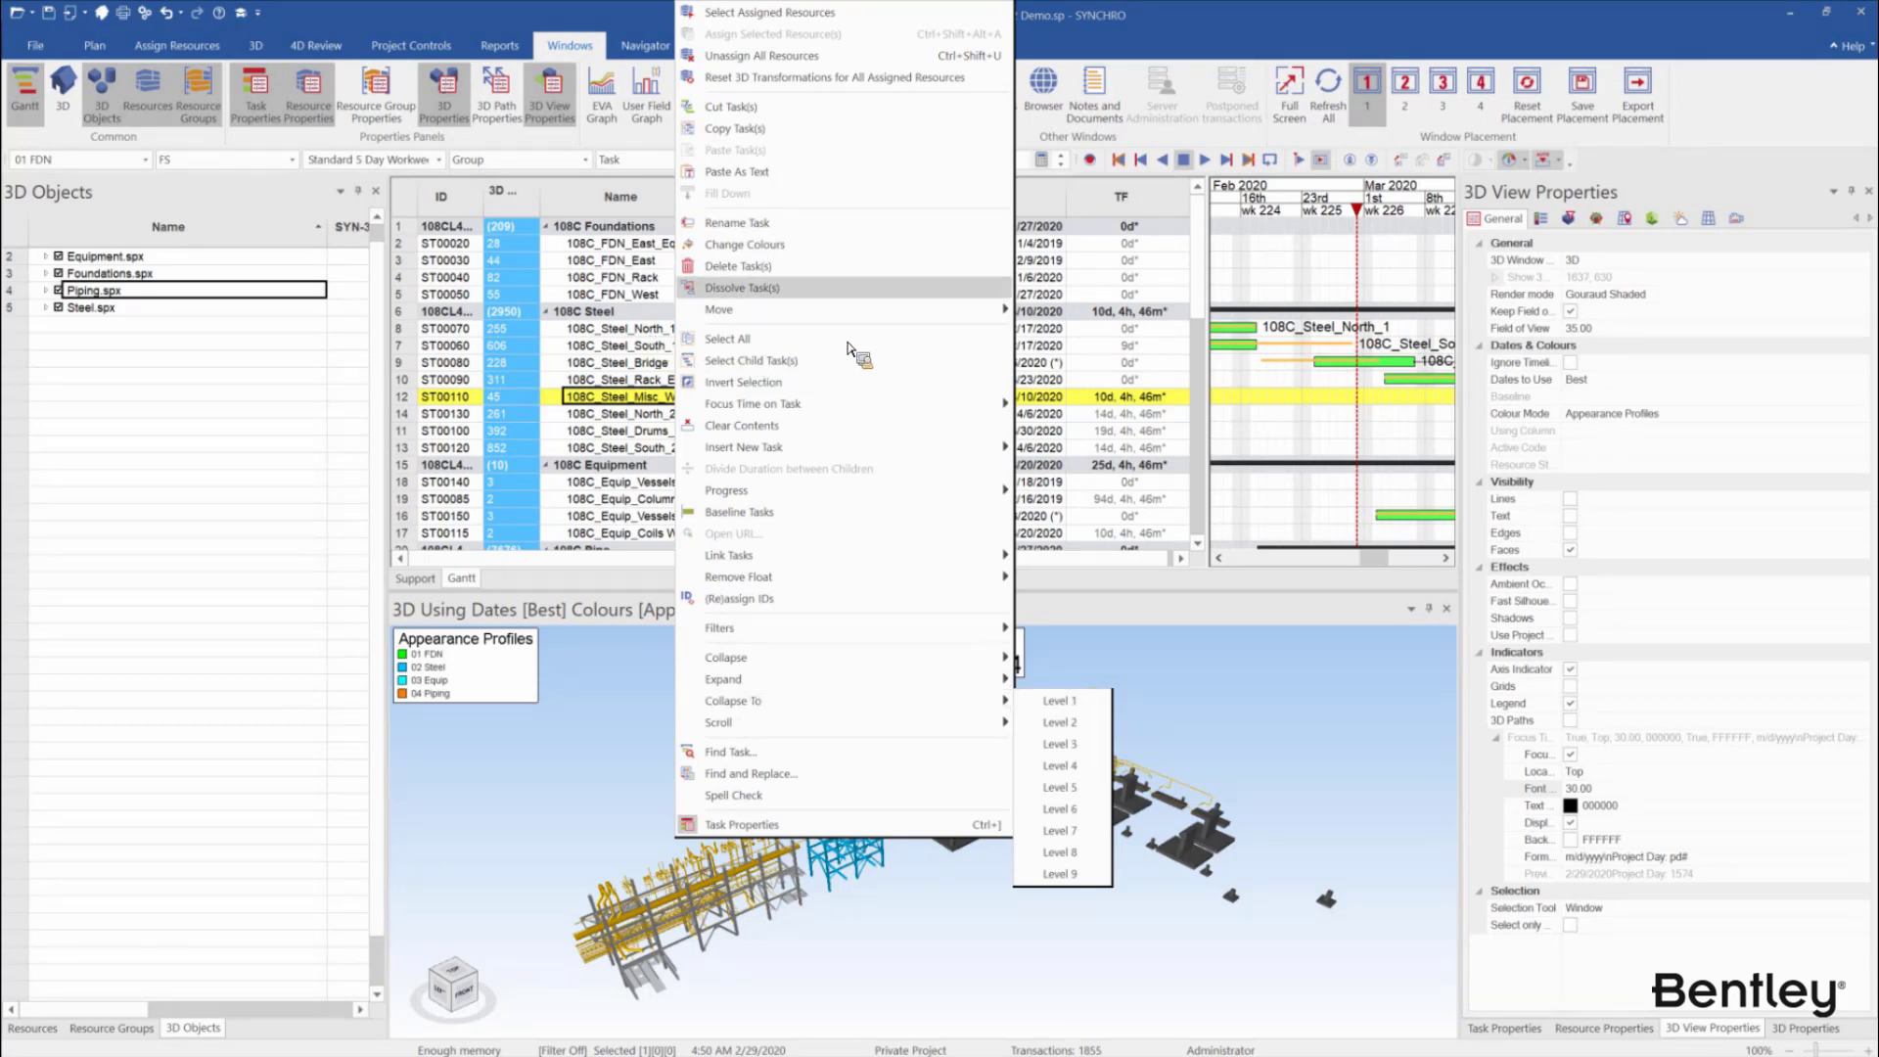
pyautogui.press('Escape')
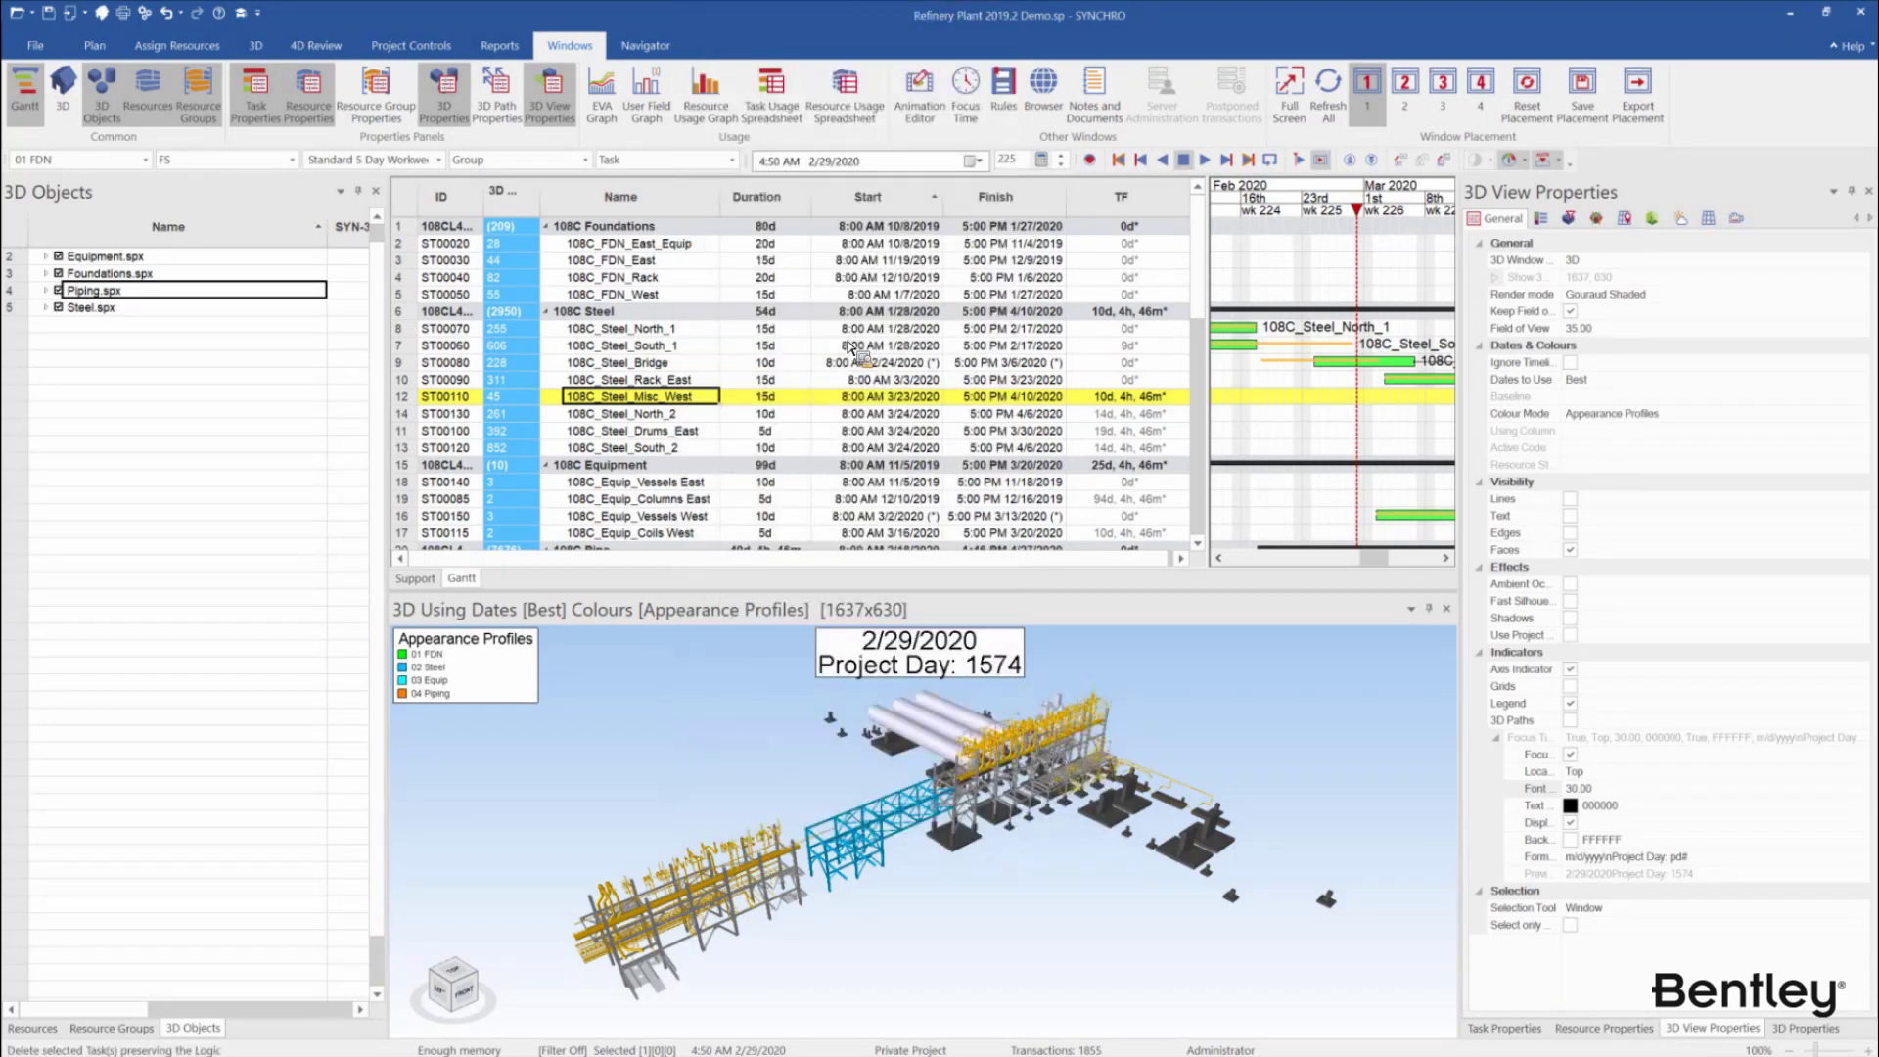
pyautogui.click(847, 343)
pyautogui.rightClick(704, 381)
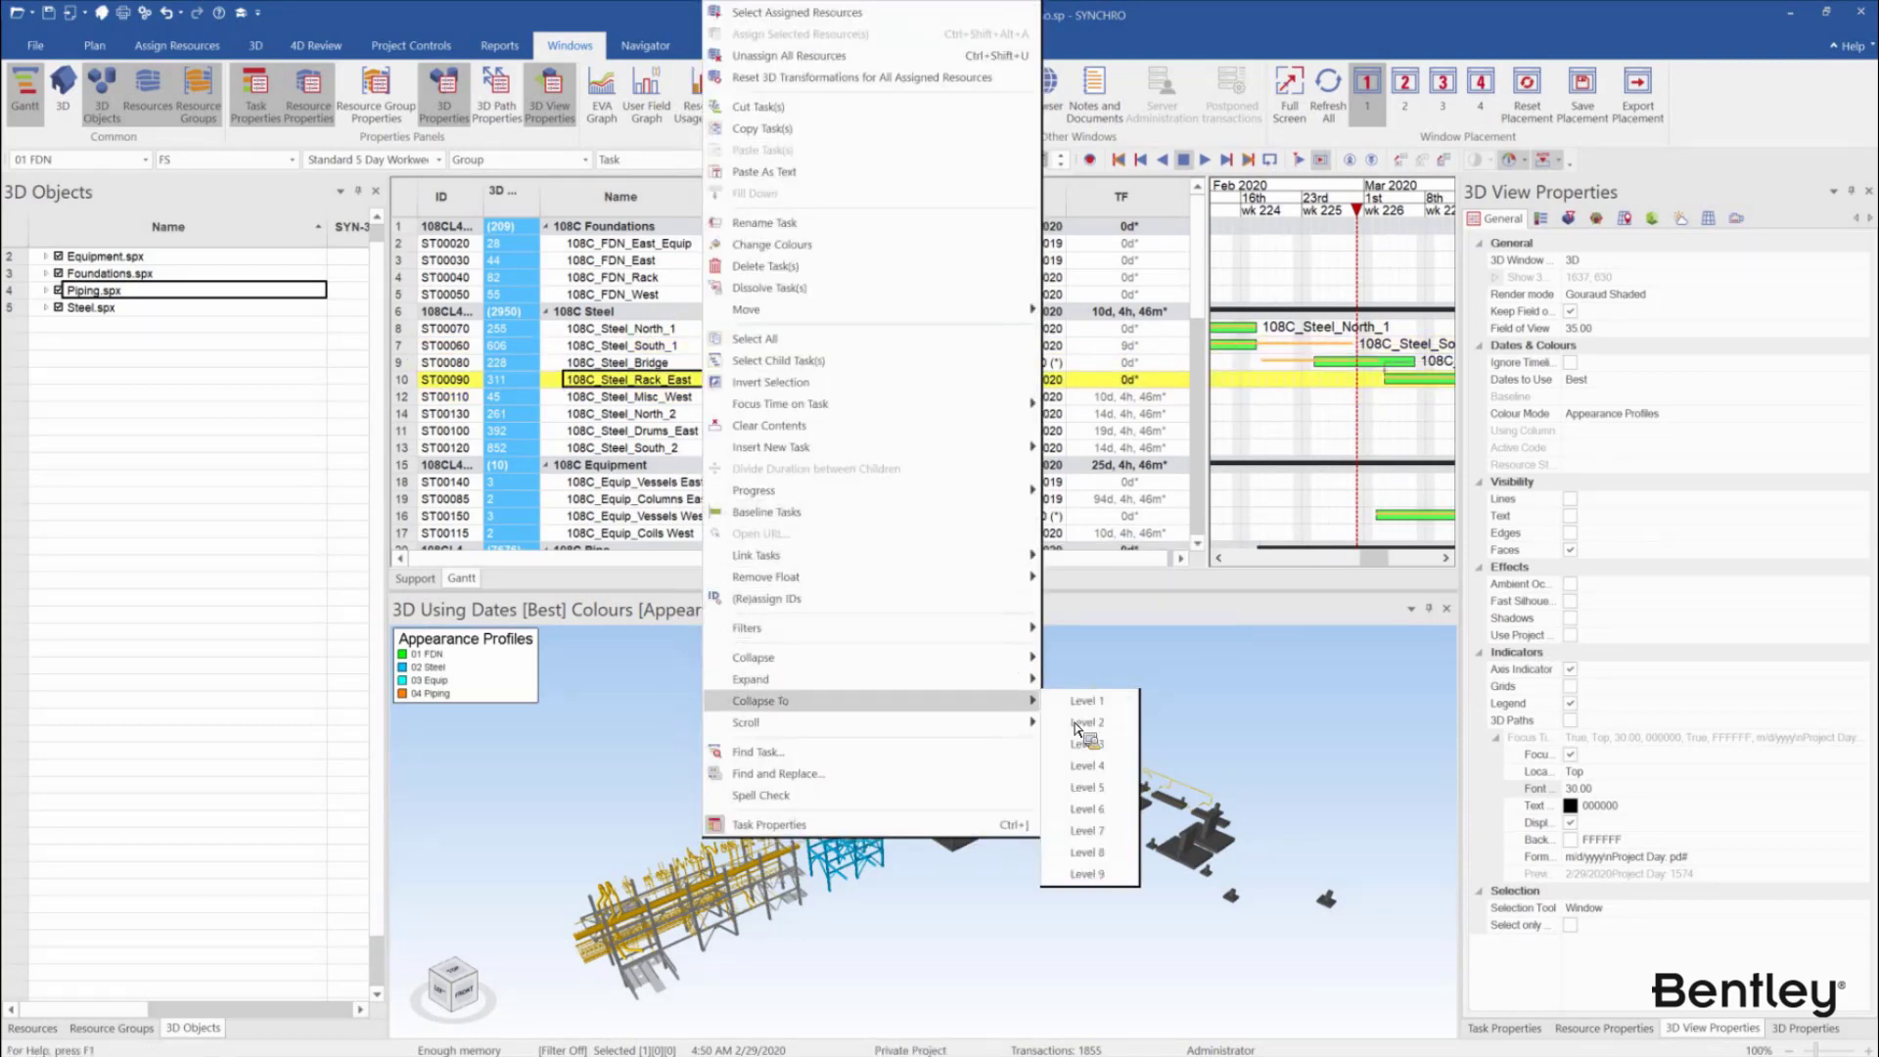
pyautogui.click(1081, 723)
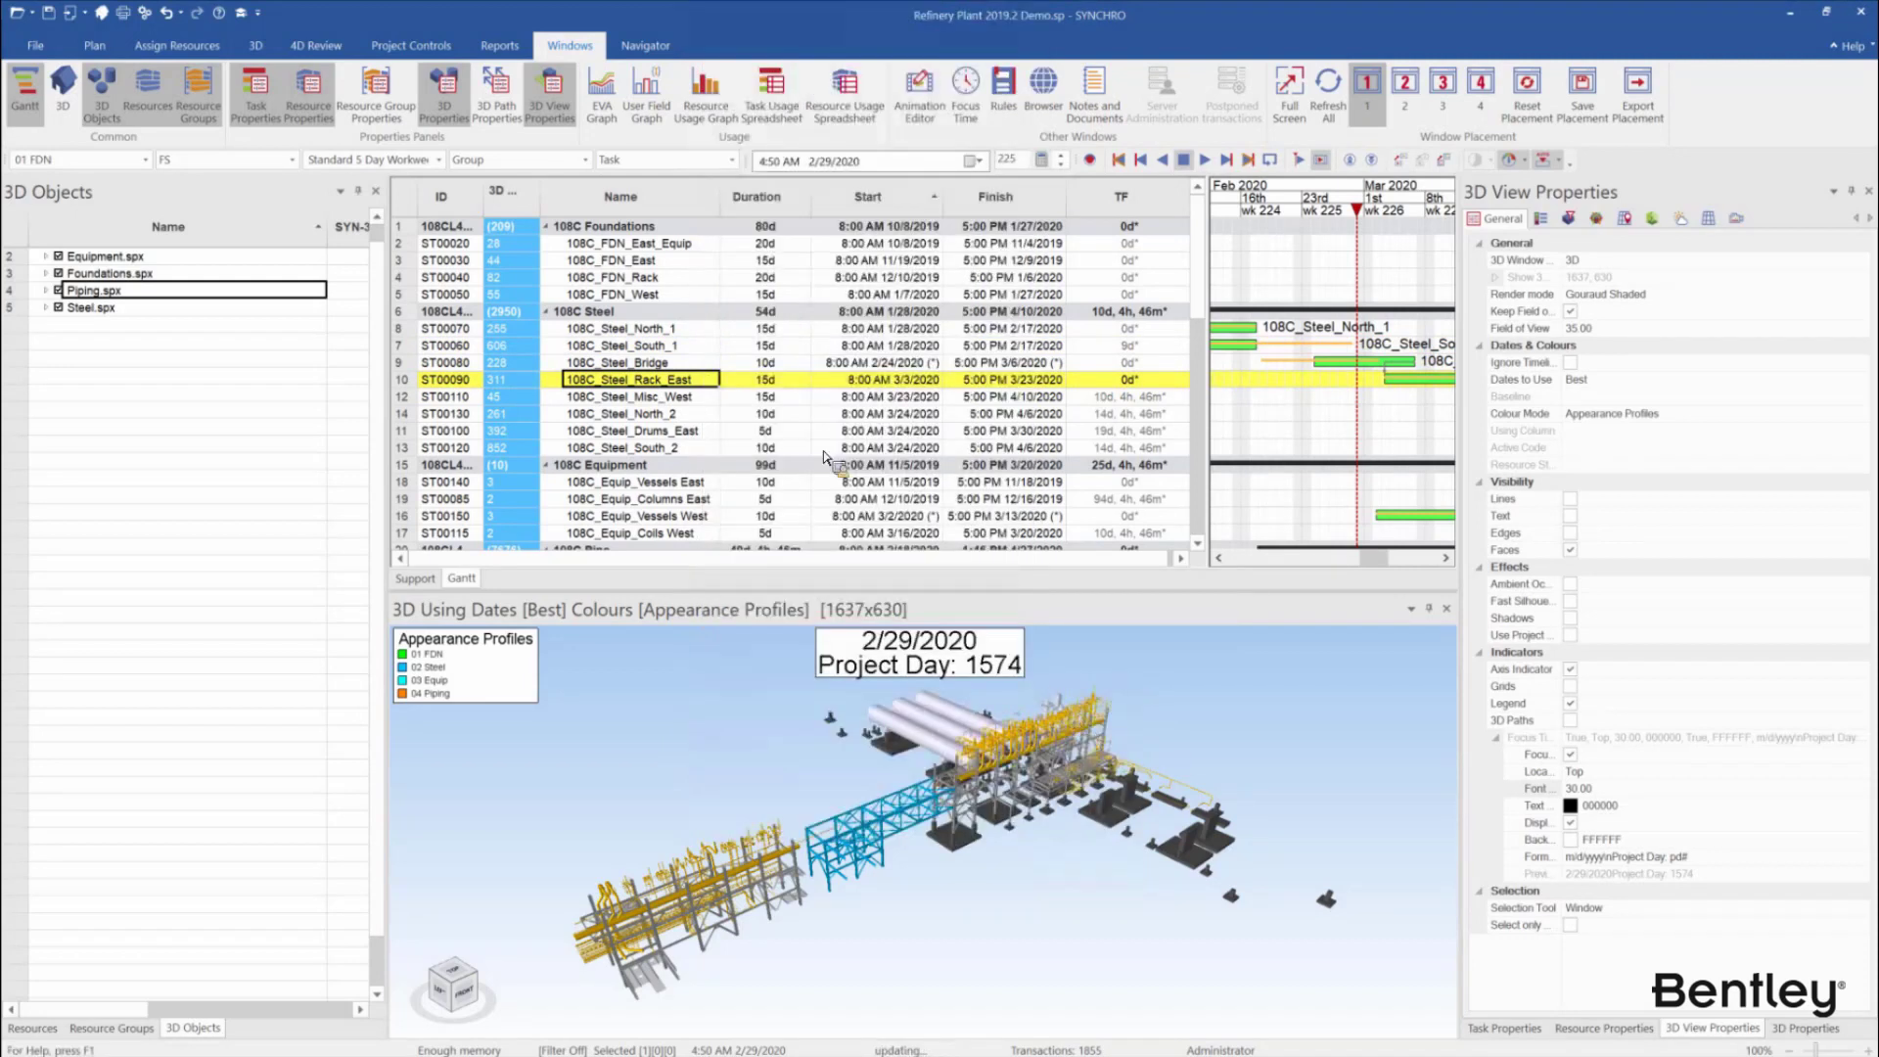
# Collapse the task table to Level 1
pyautogui.click(699, 364)
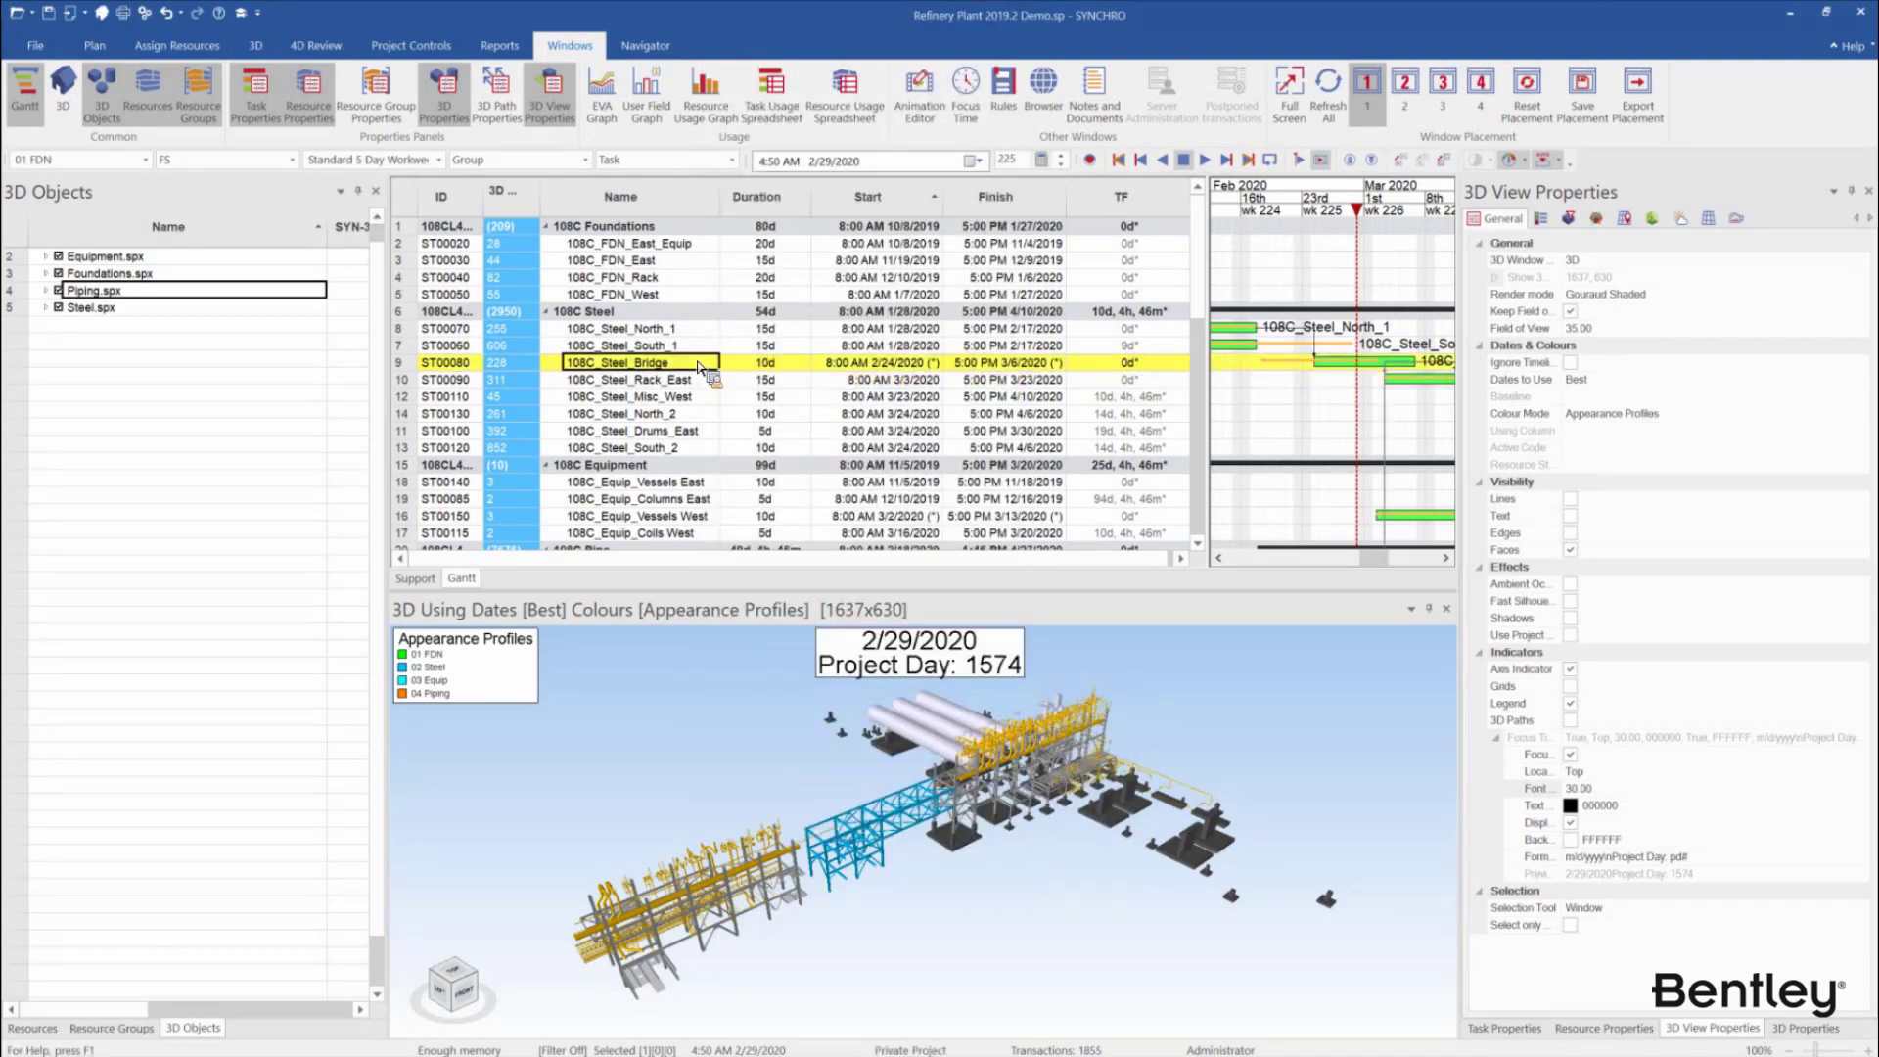
pyautogui.moveTo(653, 263); pyautogui.dragTo(942, 654)
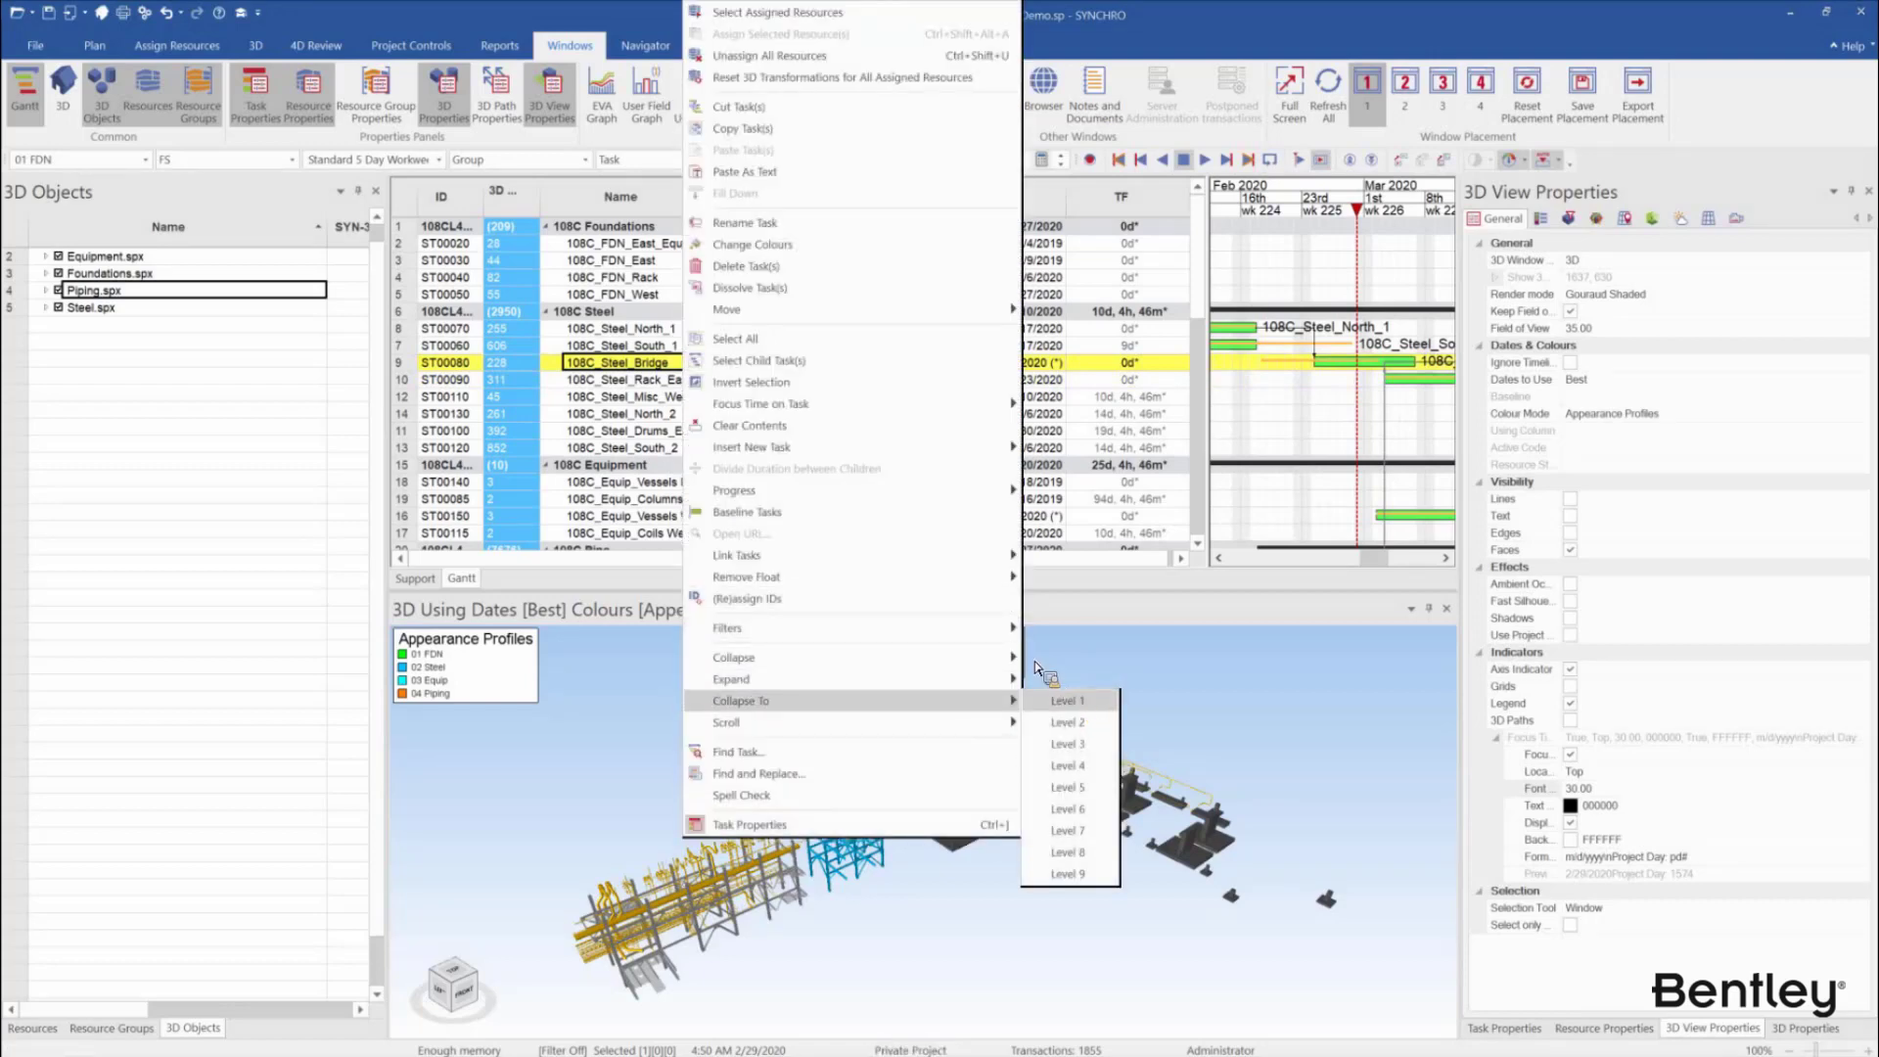
pyautogui.click(1071, 704)
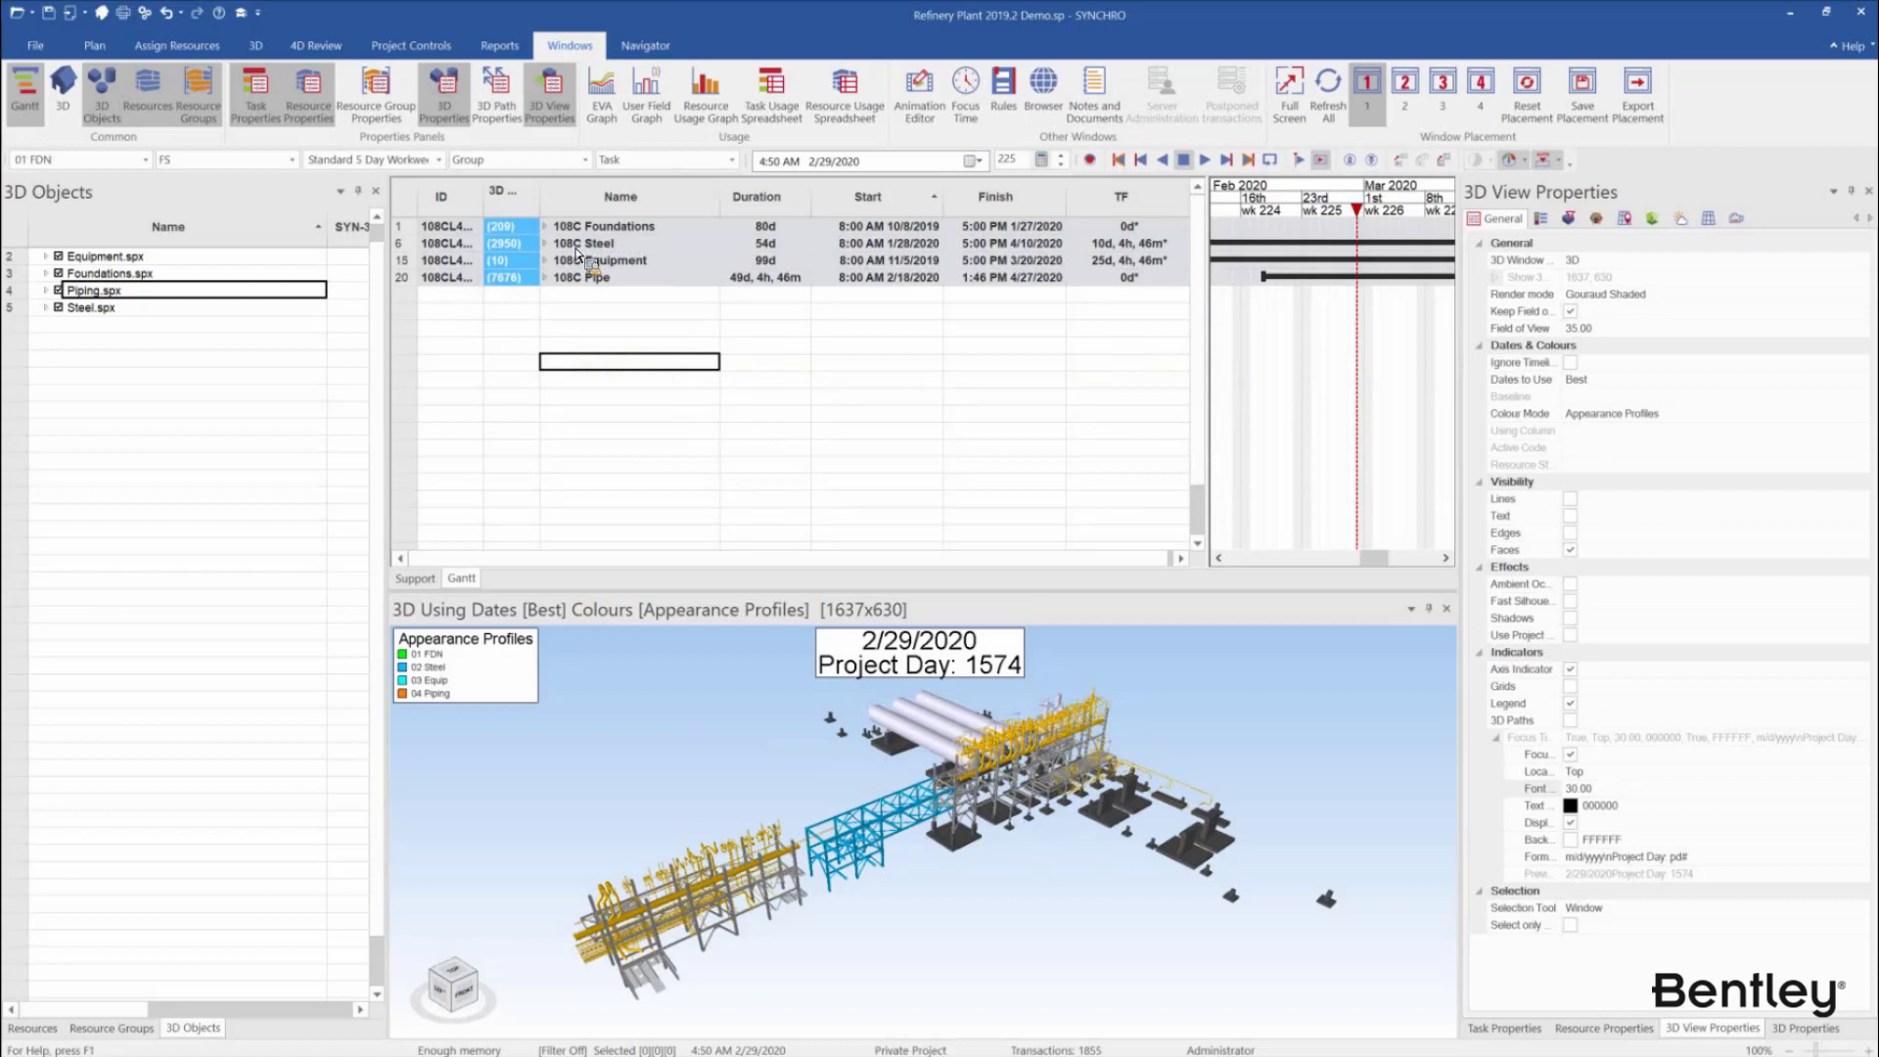
# Add a task named Project 108C and nest the Foundations, Steel, Equipment and Pipe groups under it
pyautogui.rightClick(590, 312)
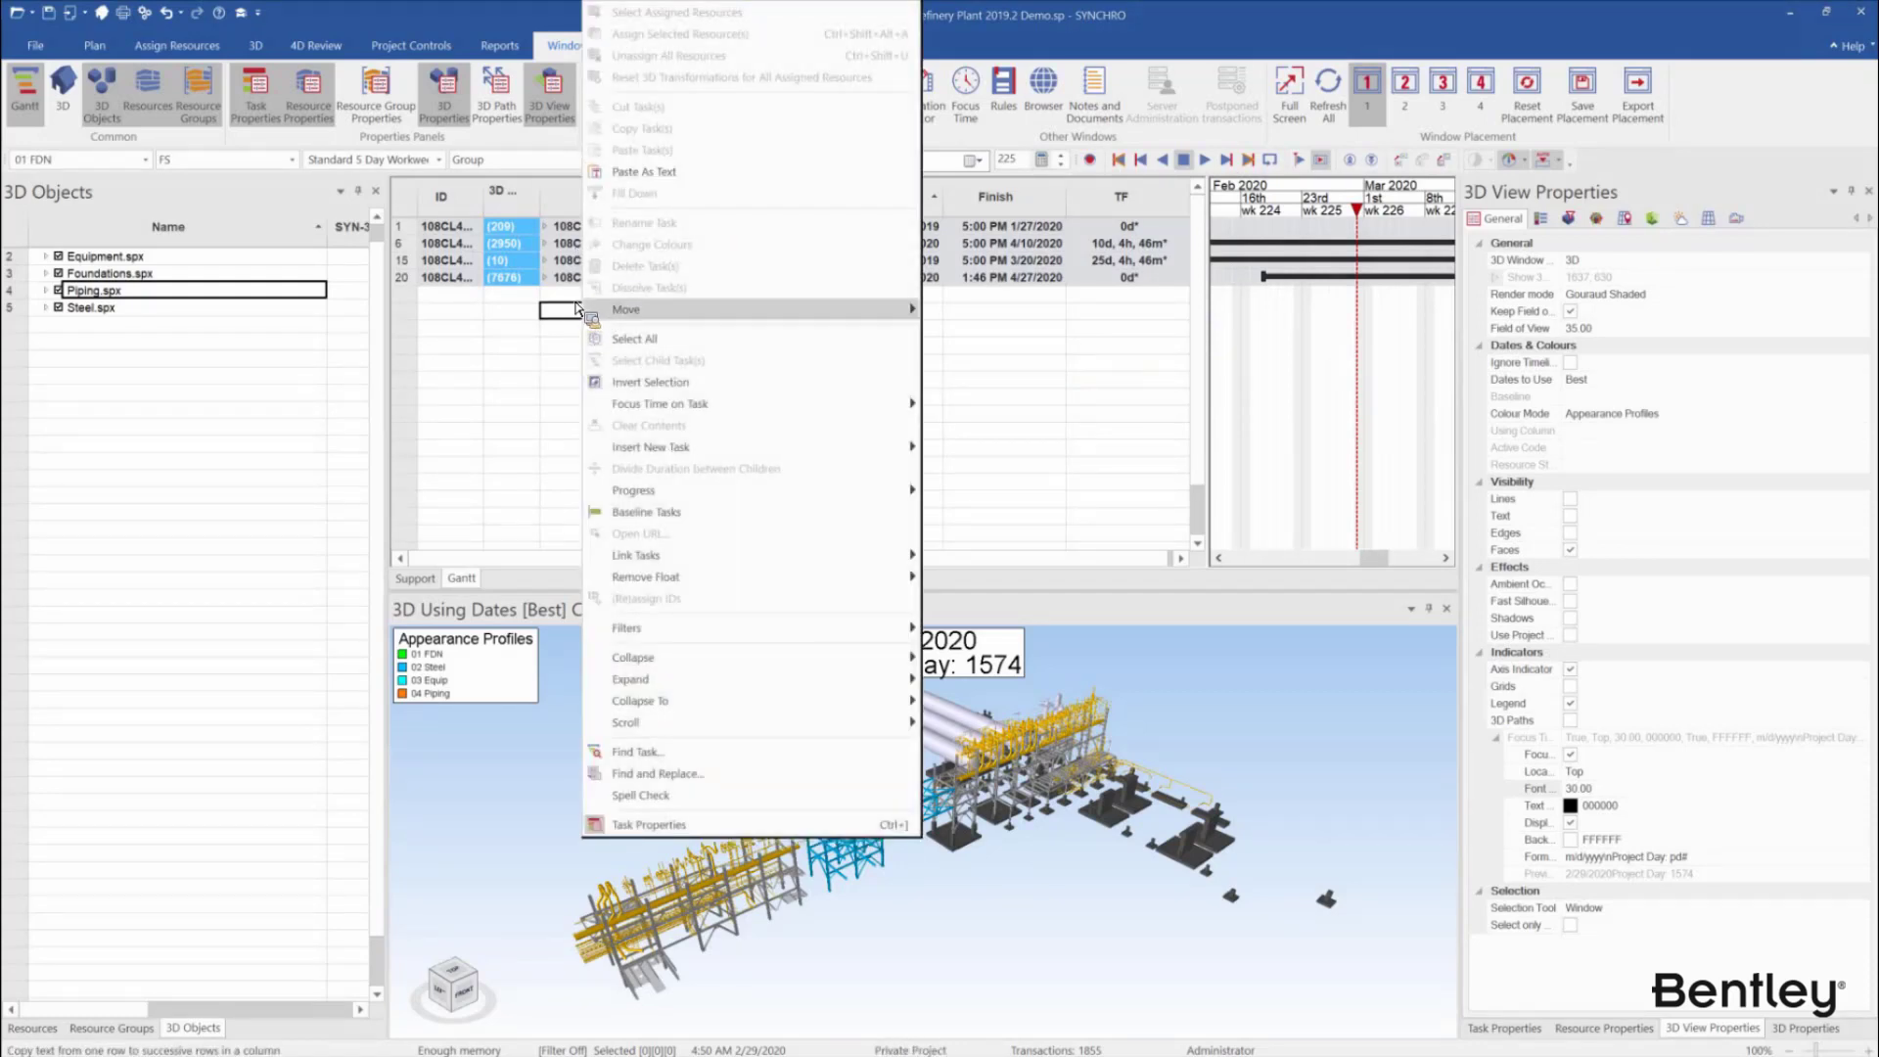
pyautogui.press('Escape')
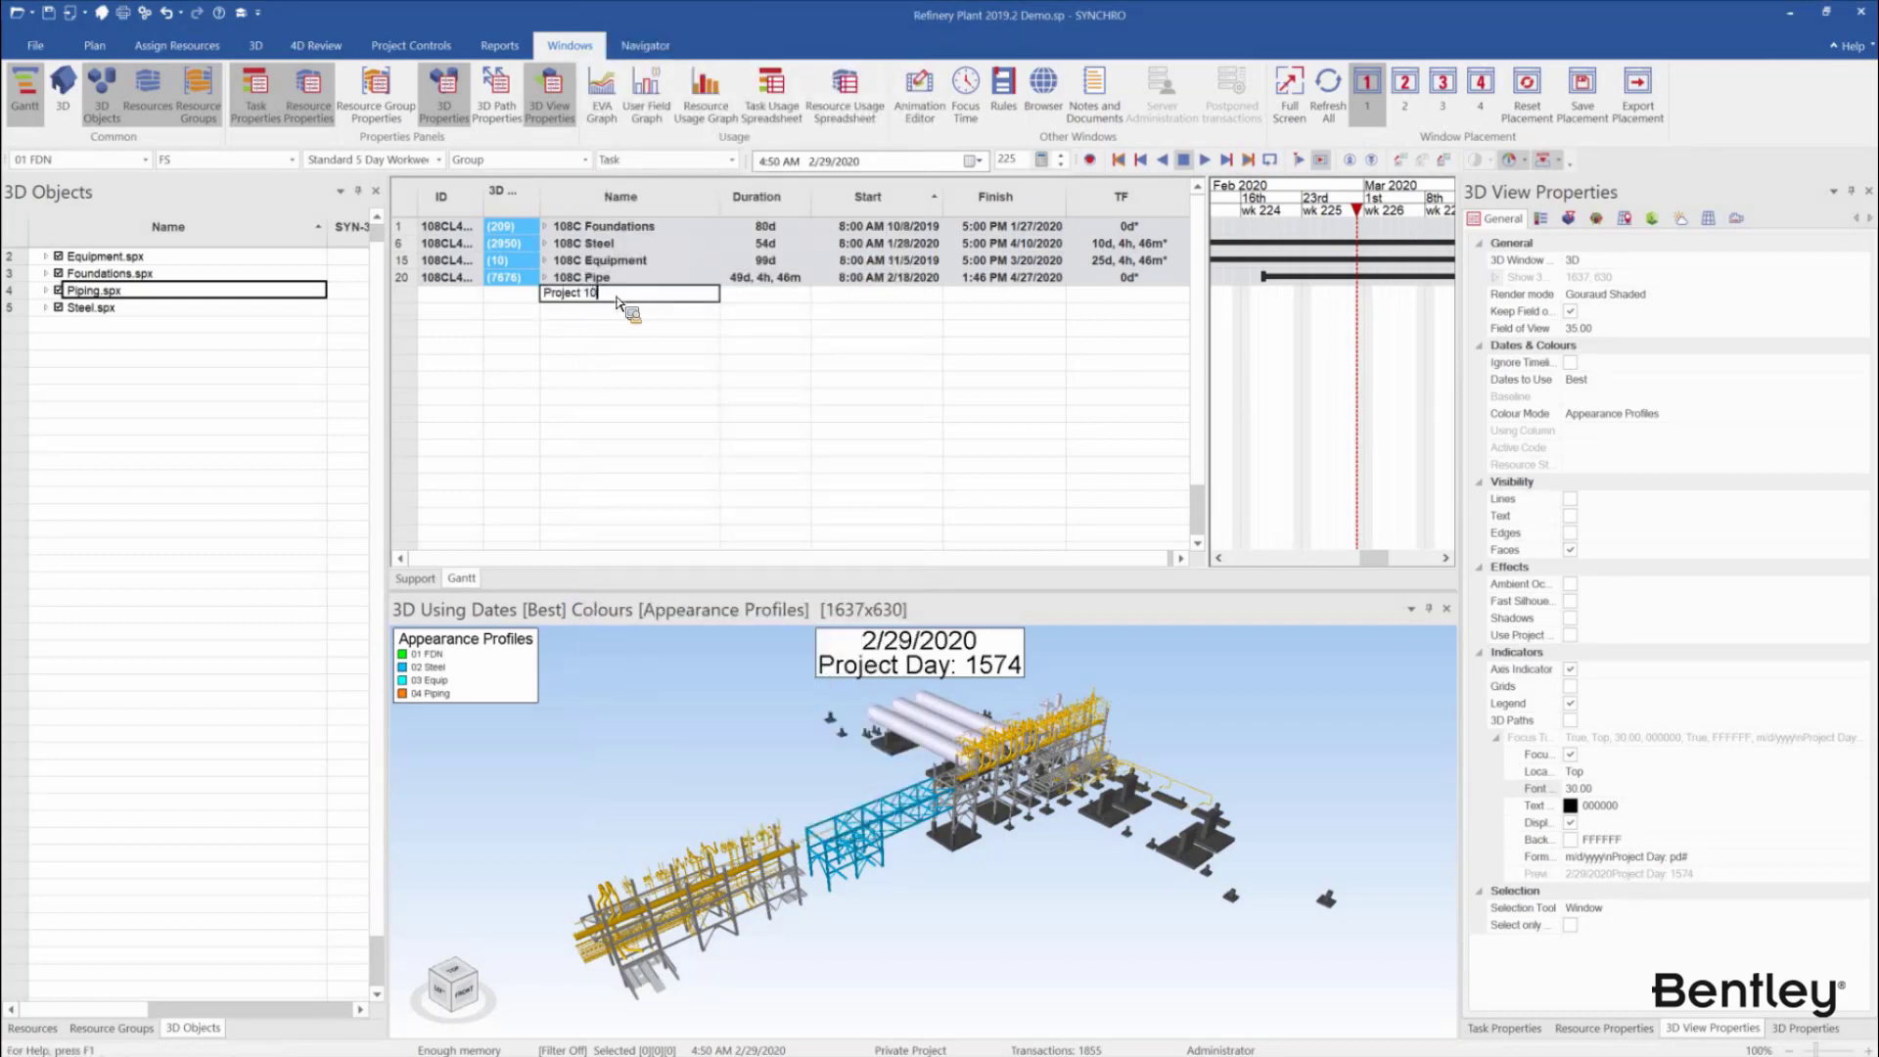
pyautogui.write('Project 108C')
pyautogui.press('Return')
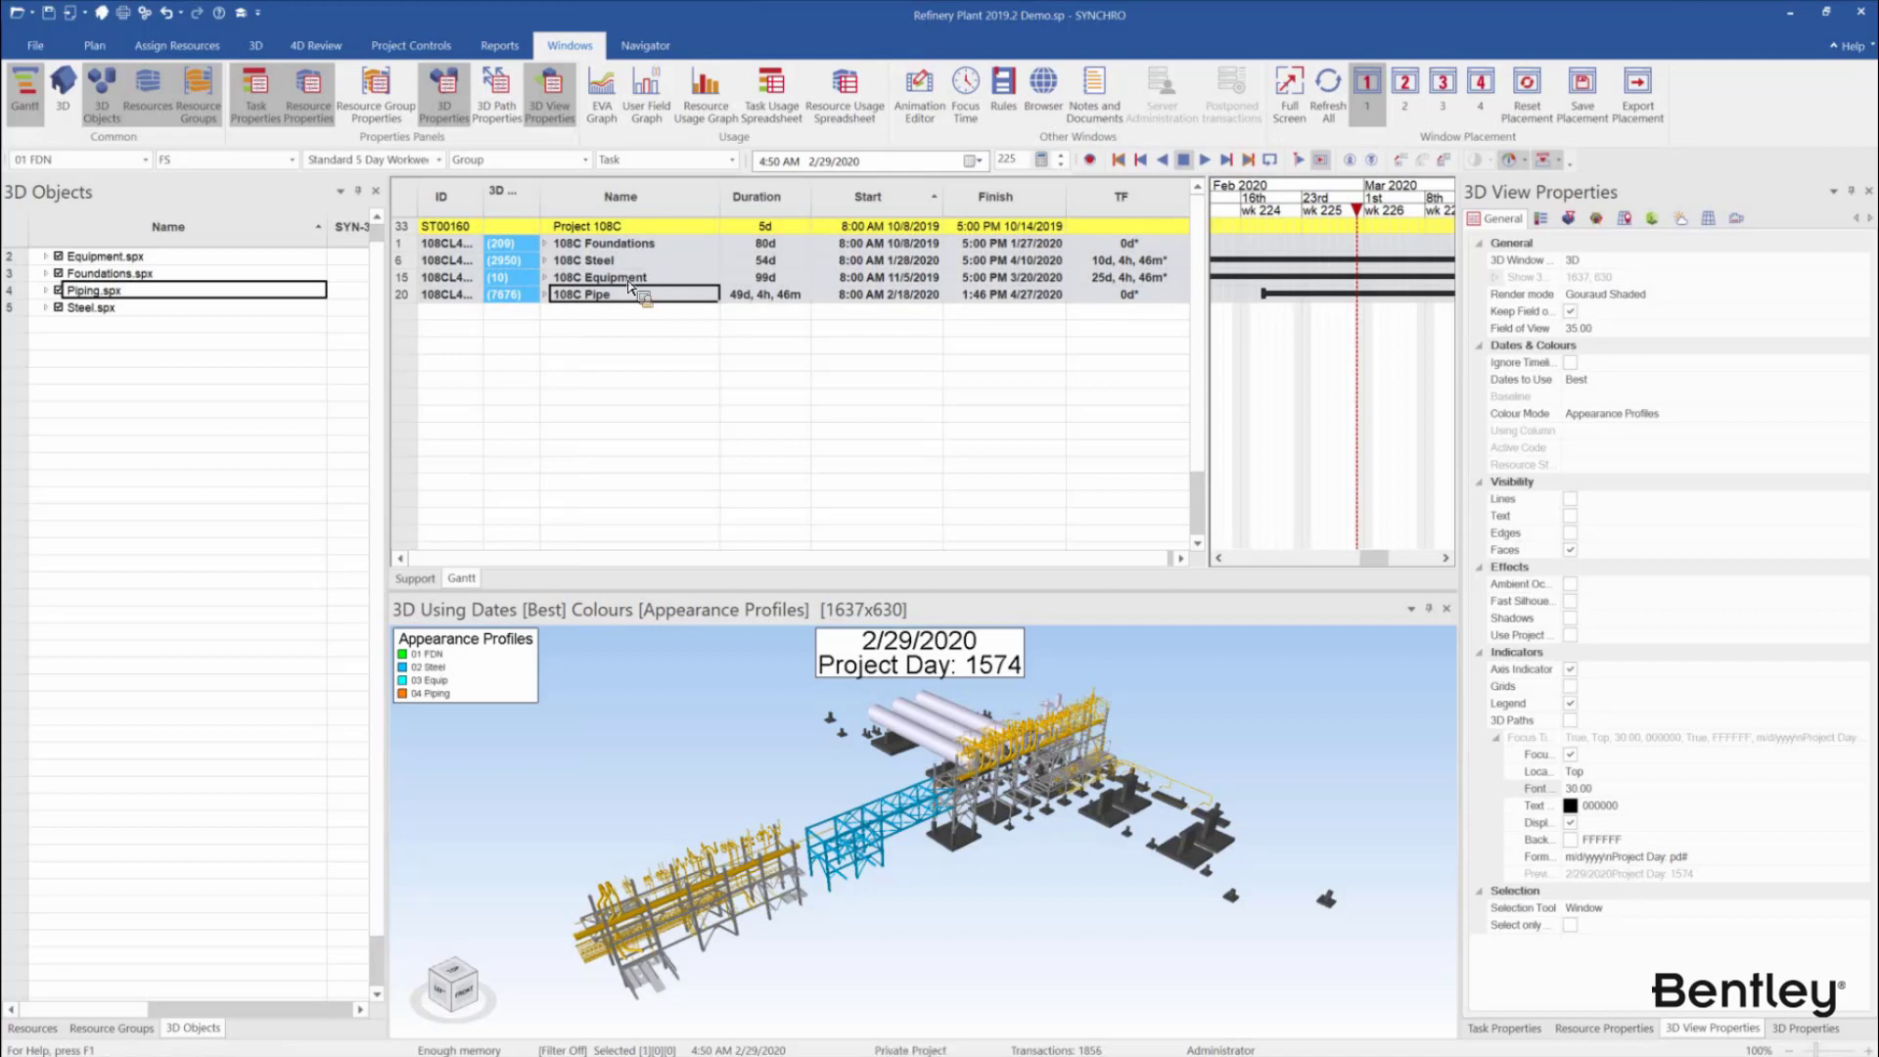
pyautogui.moveTo(623, 302); pyautogui.dragTo(623, 227)
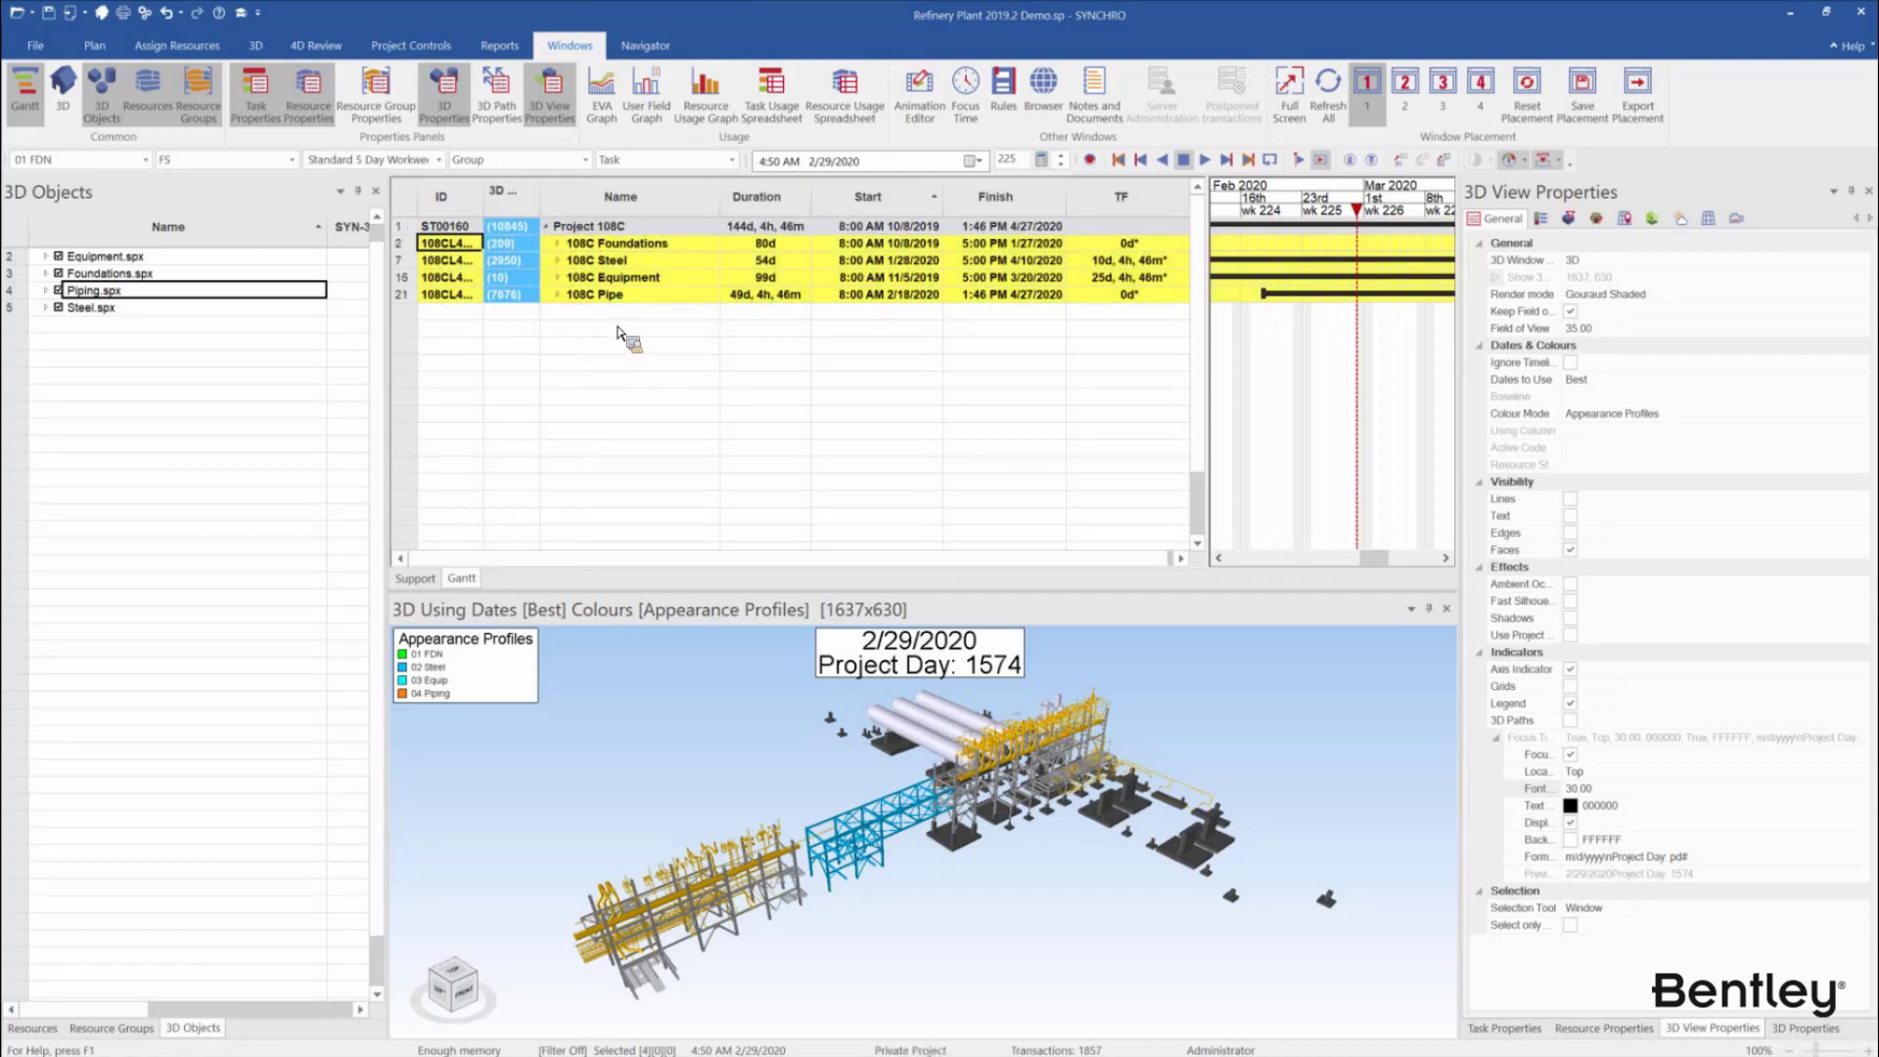
# Expand all branches of the task table
pyautogui.click(558, 295)
pyautogui.click(651, 260)
pyautogui.rightClick(651, 262)
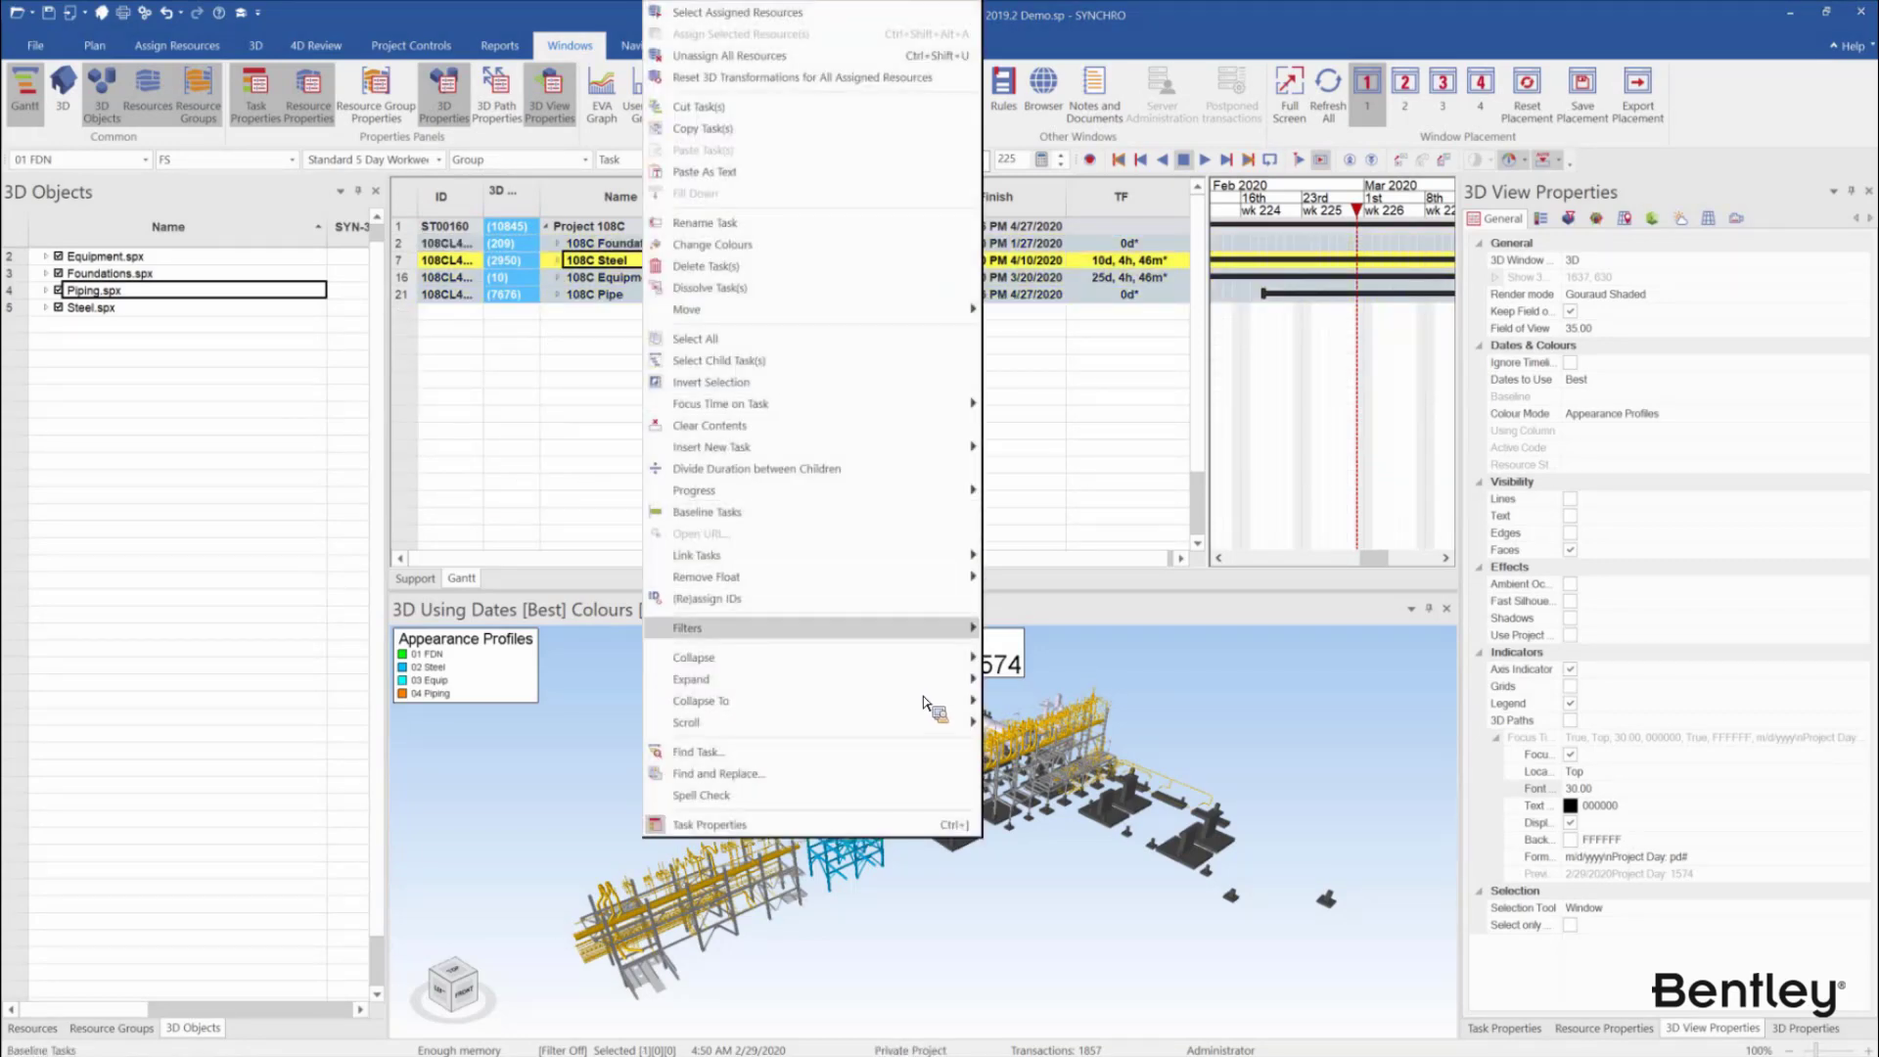
pyautogui.moveTo(928, 685)
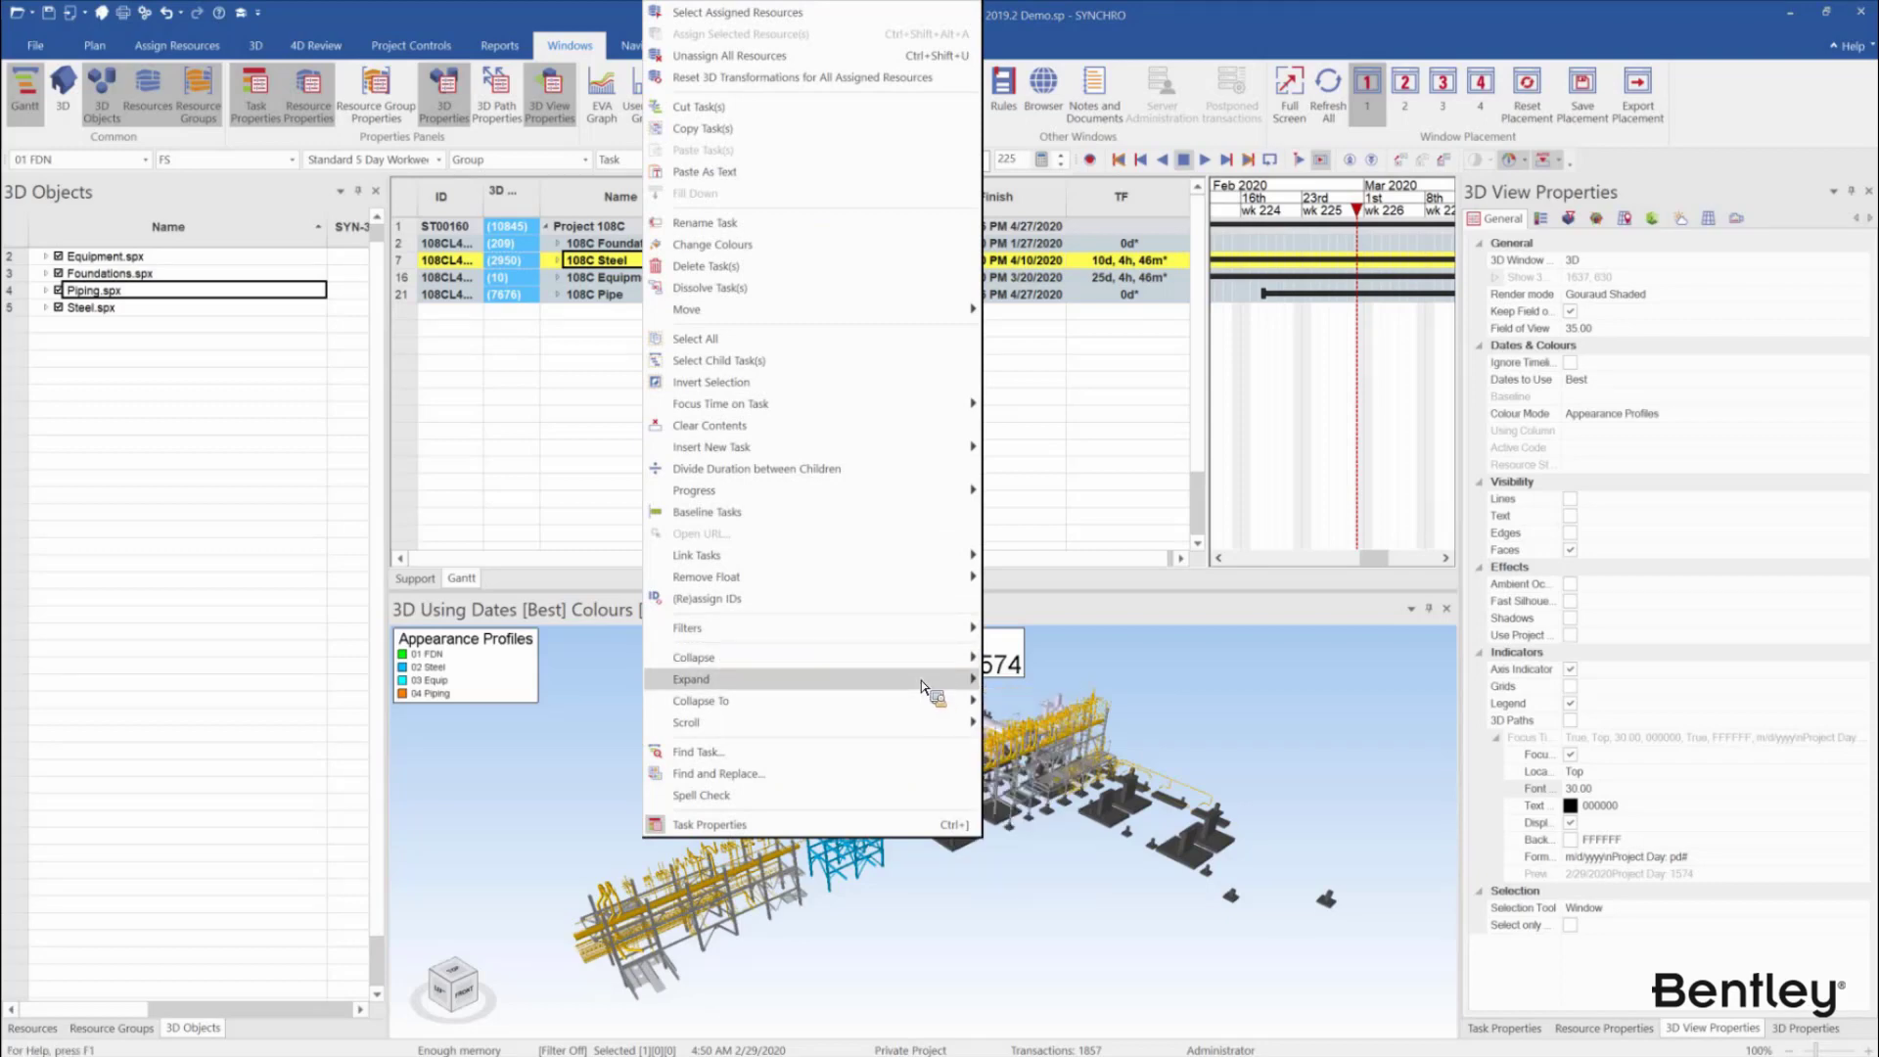
pyautogui.click(1013, 682)
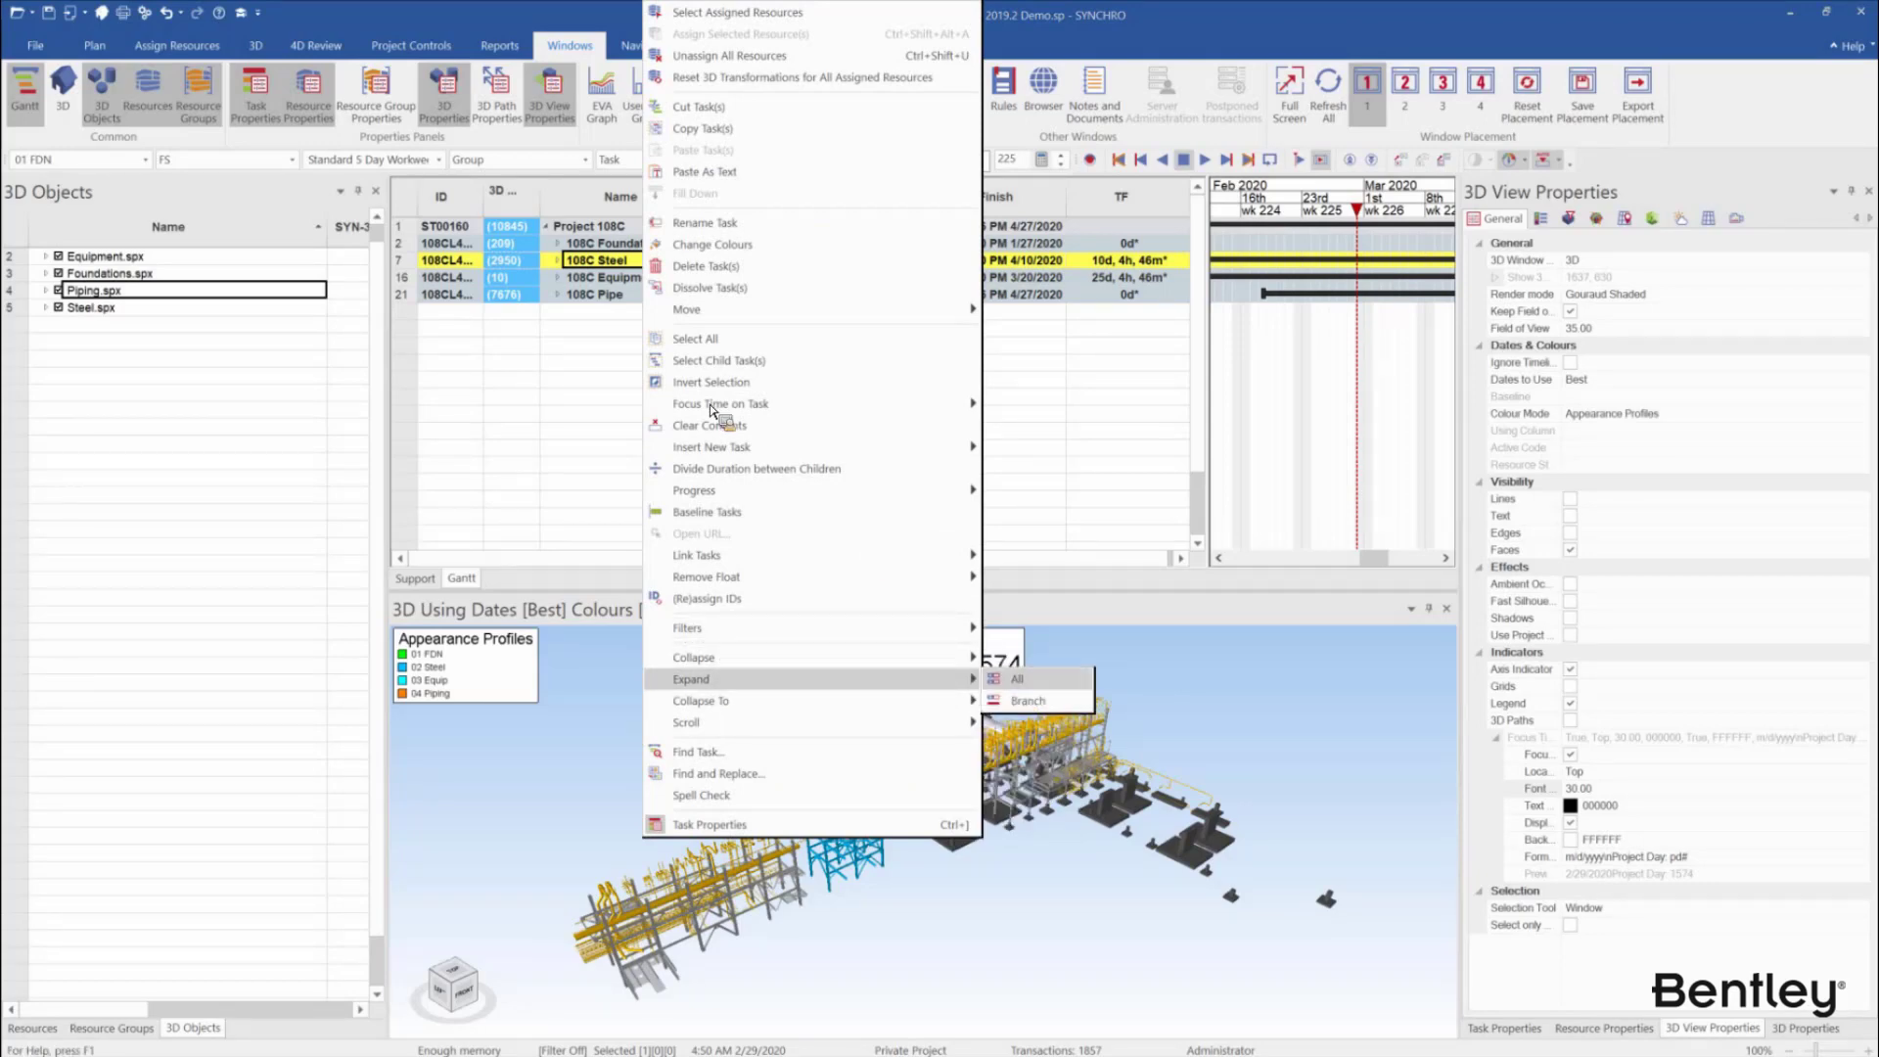
# Collapse the task table to Level 2 and expand the 108C Foundations group
pyautogui.rightClick(682, 379)
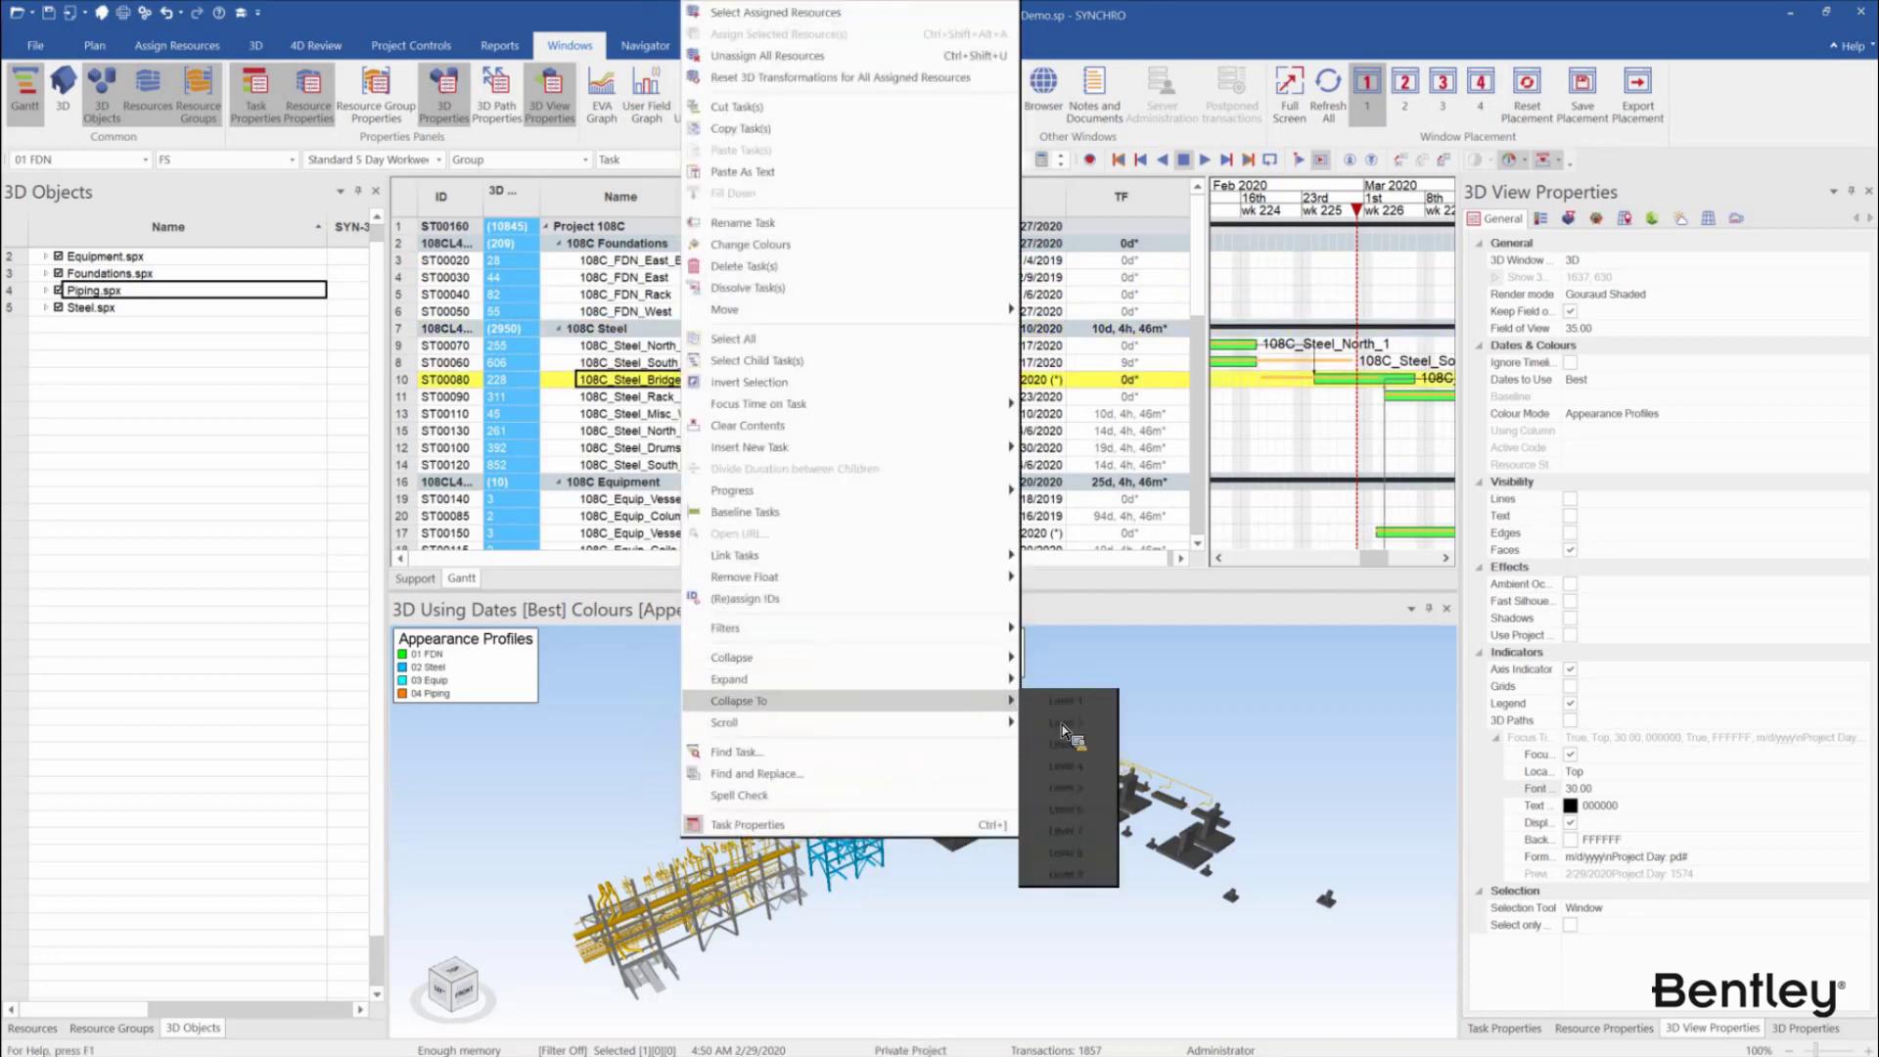
pyautogui.click(1069, 722)
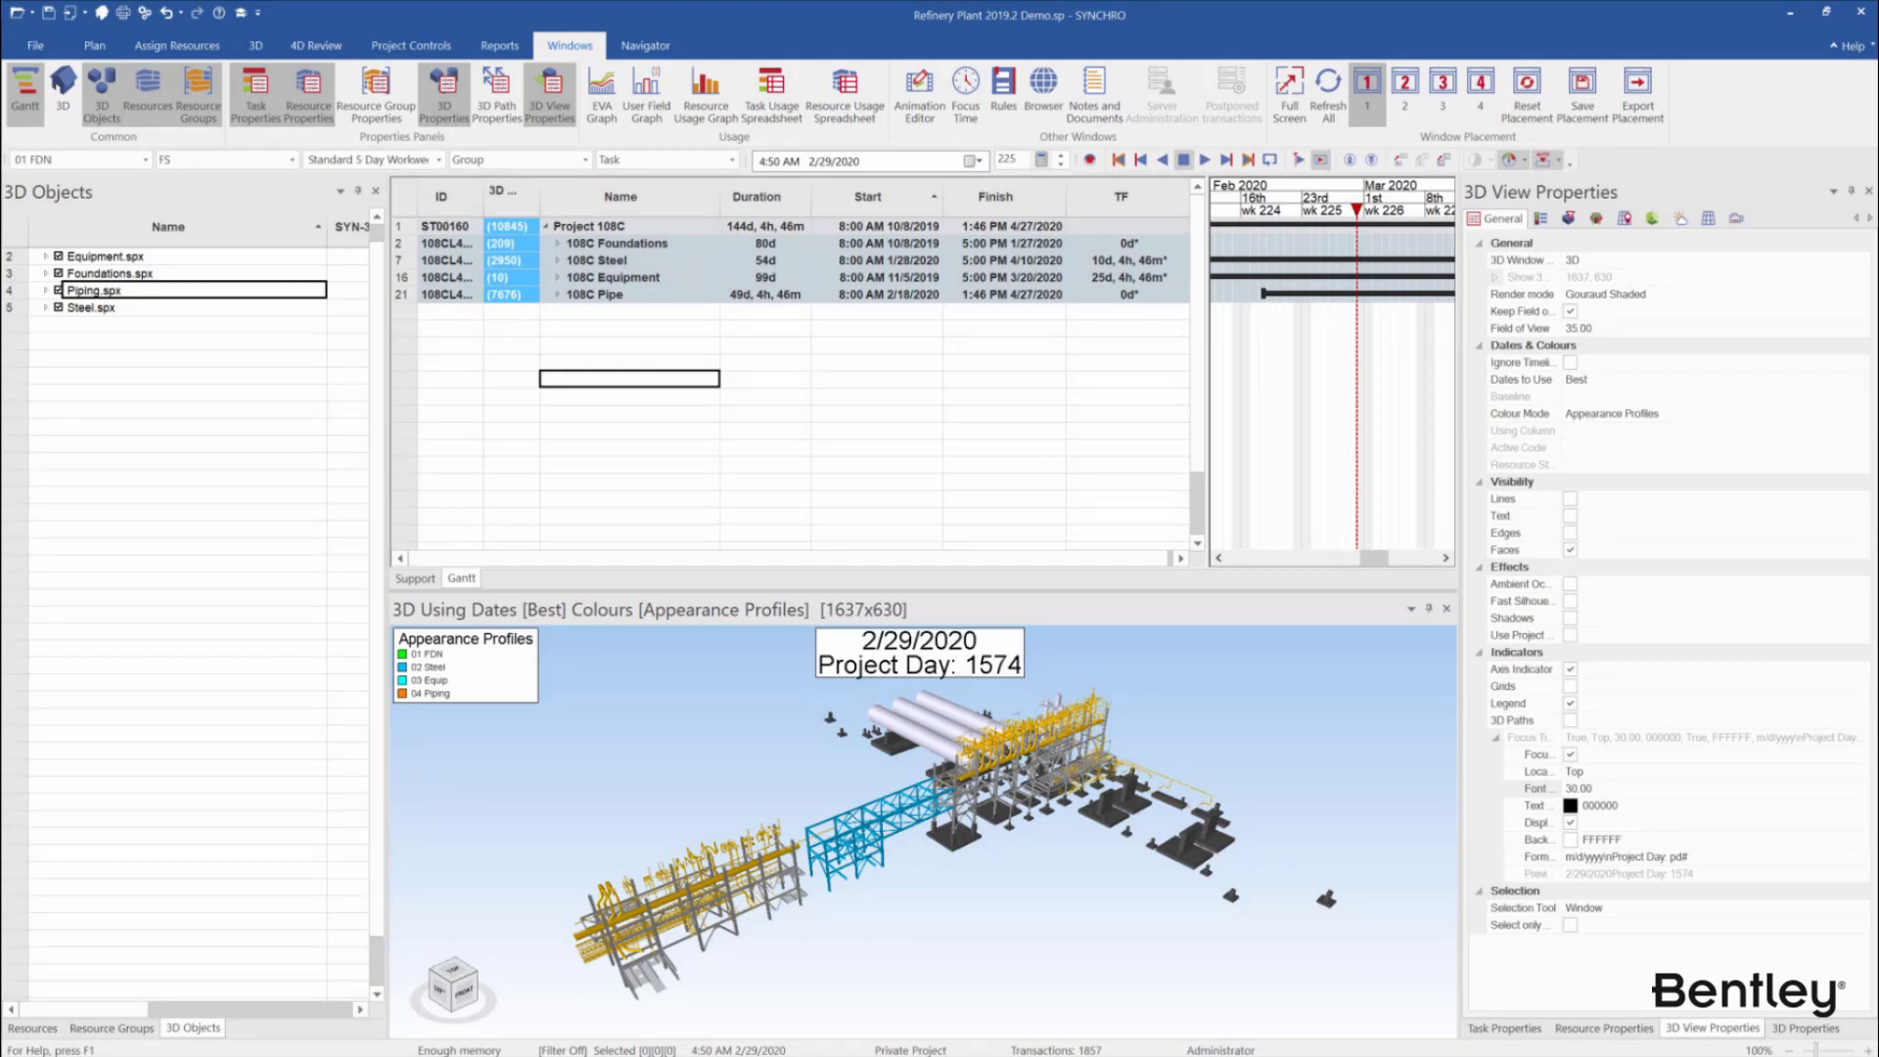
pyautogui.click(560, 245)
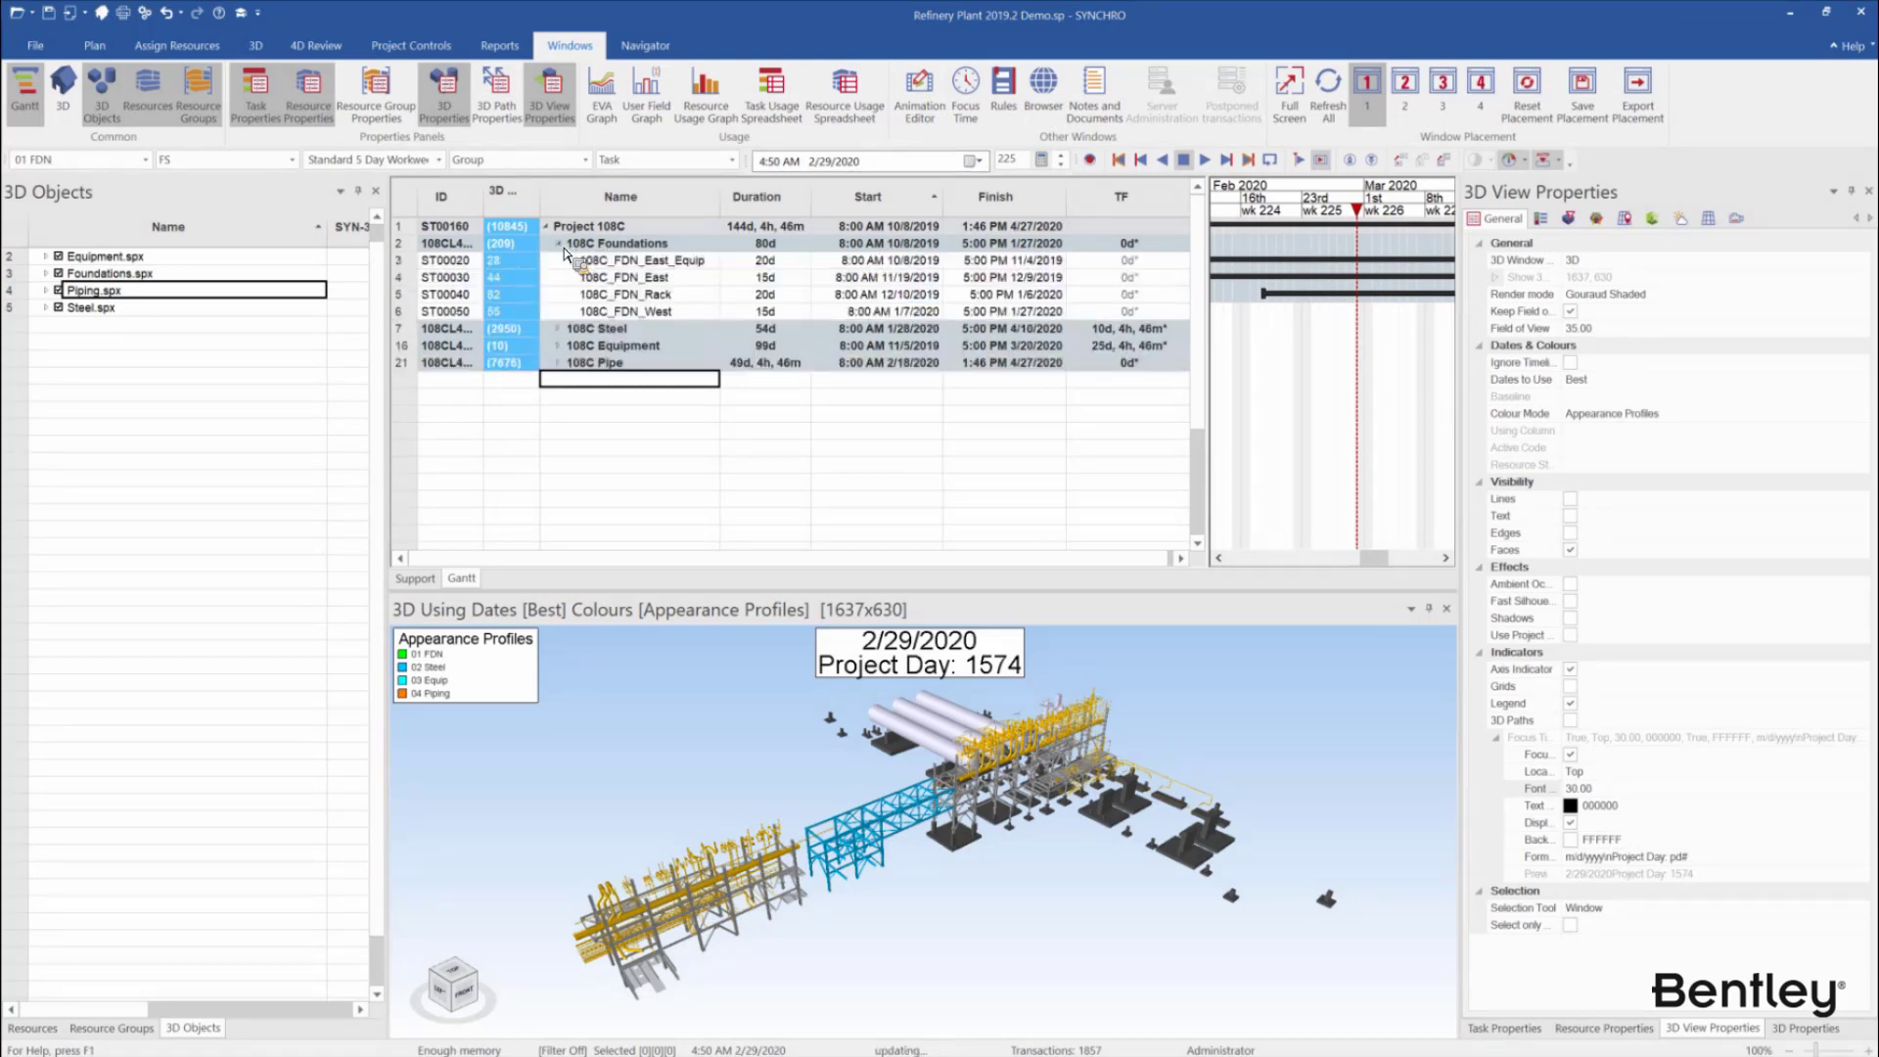
# Expand 108C Steel and save tasks 108C_FDN_East, 108C_FDN_Rack and the steel tasks from North_1 through Misc_West as a filter named Selected Tasks
pyautogui.click(560, 331)
pyautogui.click(564, 333)
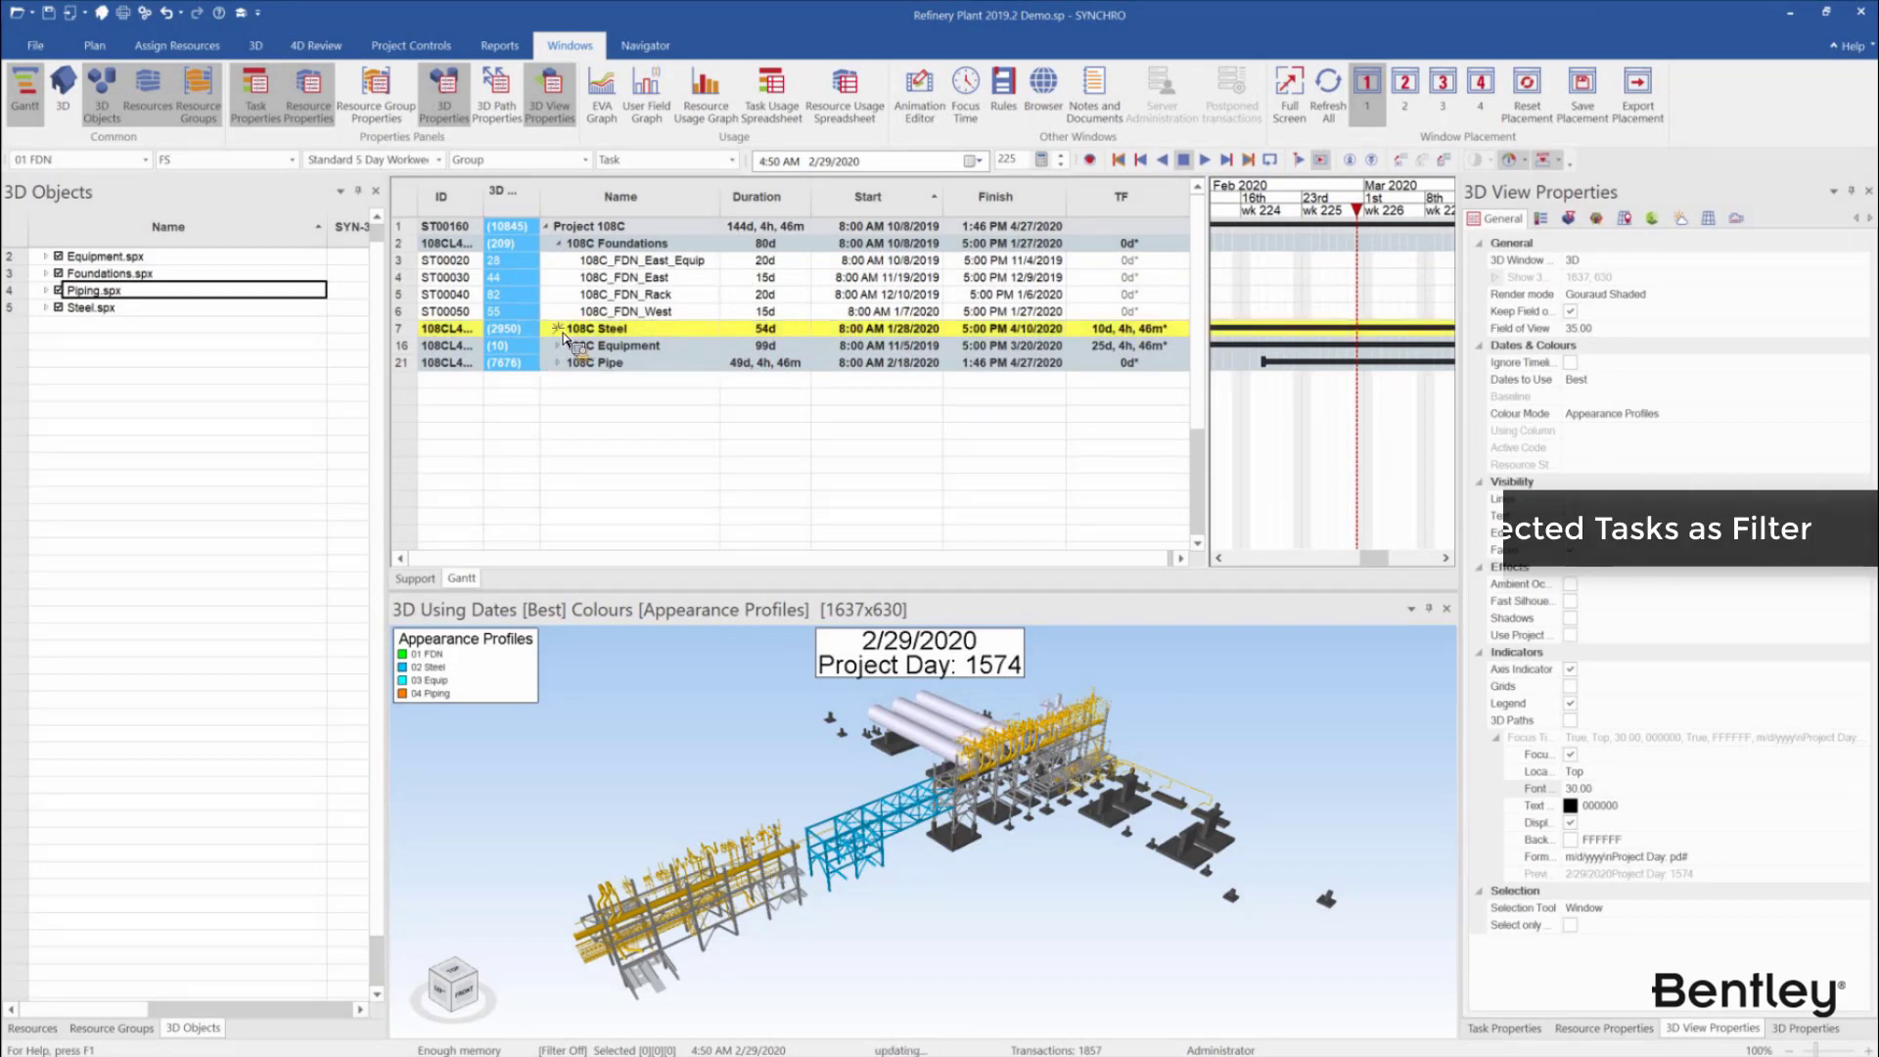
pyautogui.moveTo(685, 350); pyautogui.dragTo(690, 416)
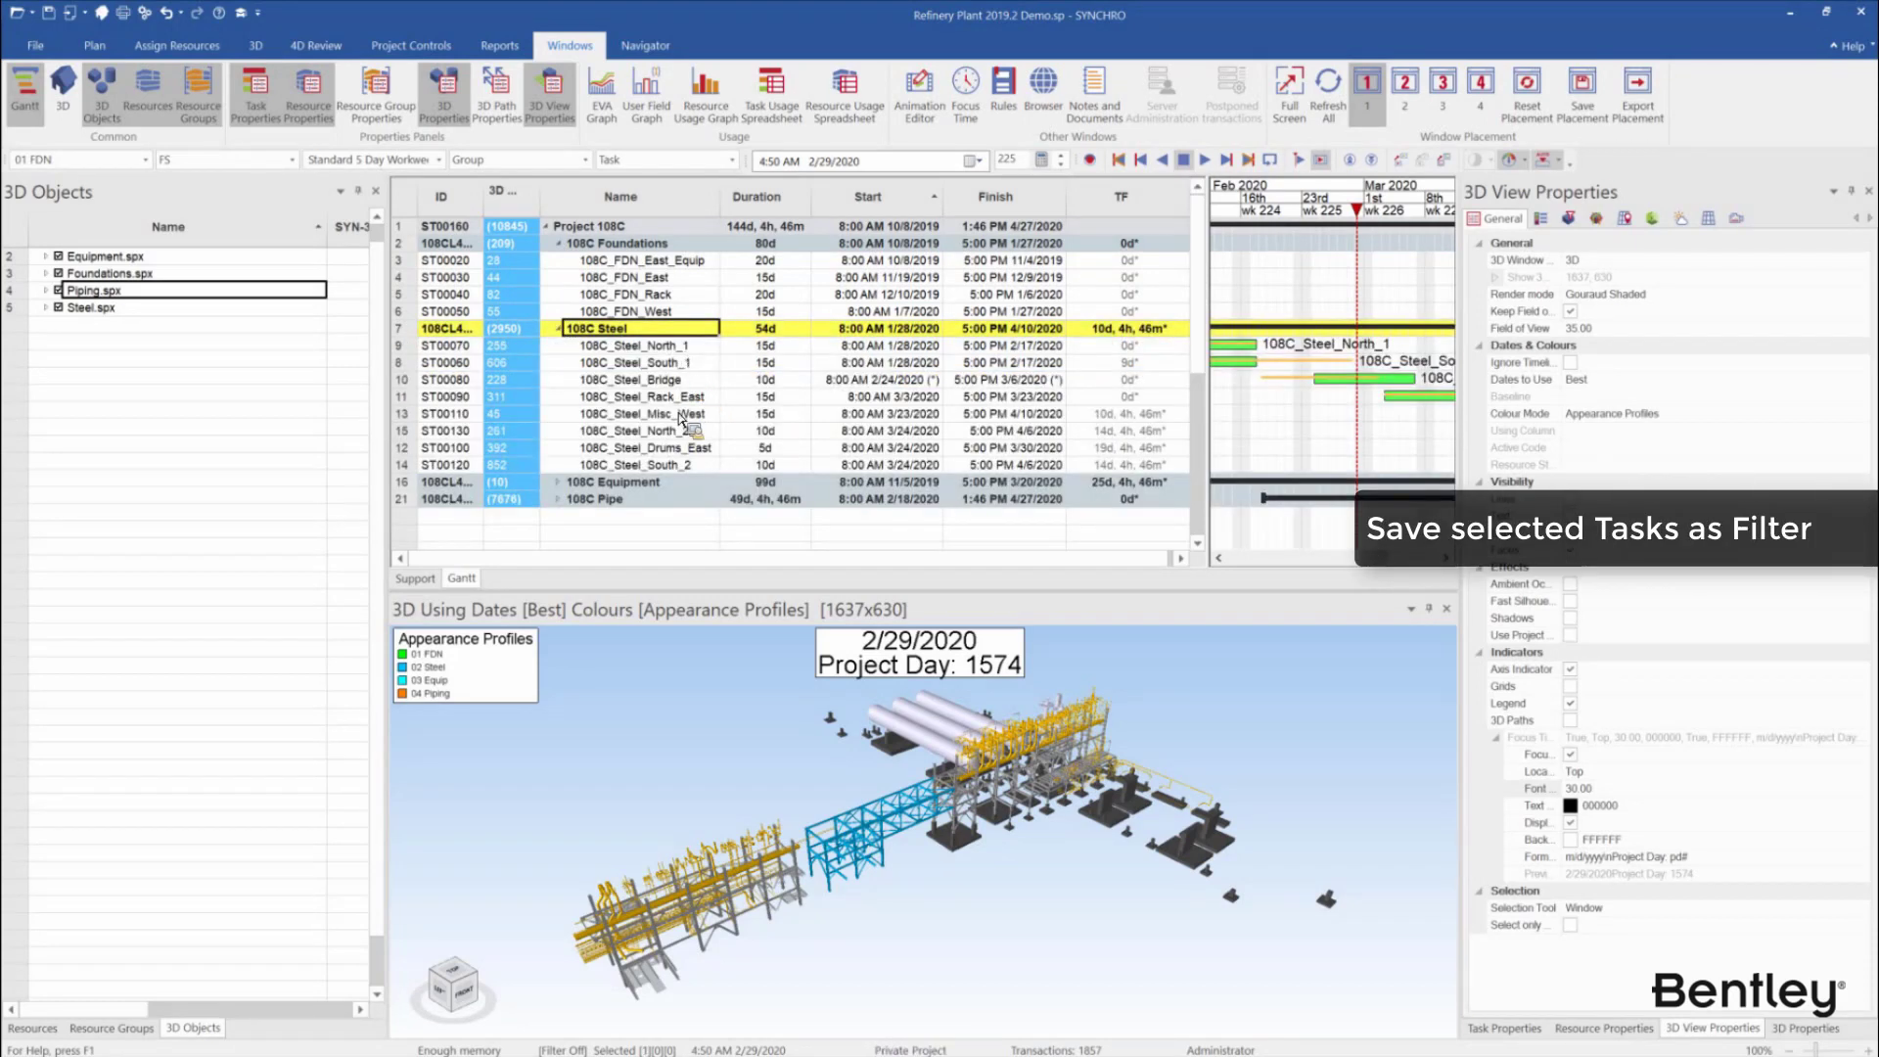
pyautogui.keyDown('ctrl'); pyautogui.click(675, 294); pyautogui.keyUp('ctrl')
pyautogui.keyDown('ctrl'); pyautogui.click(675, 279); pyautogui.keyUp('ctrl')
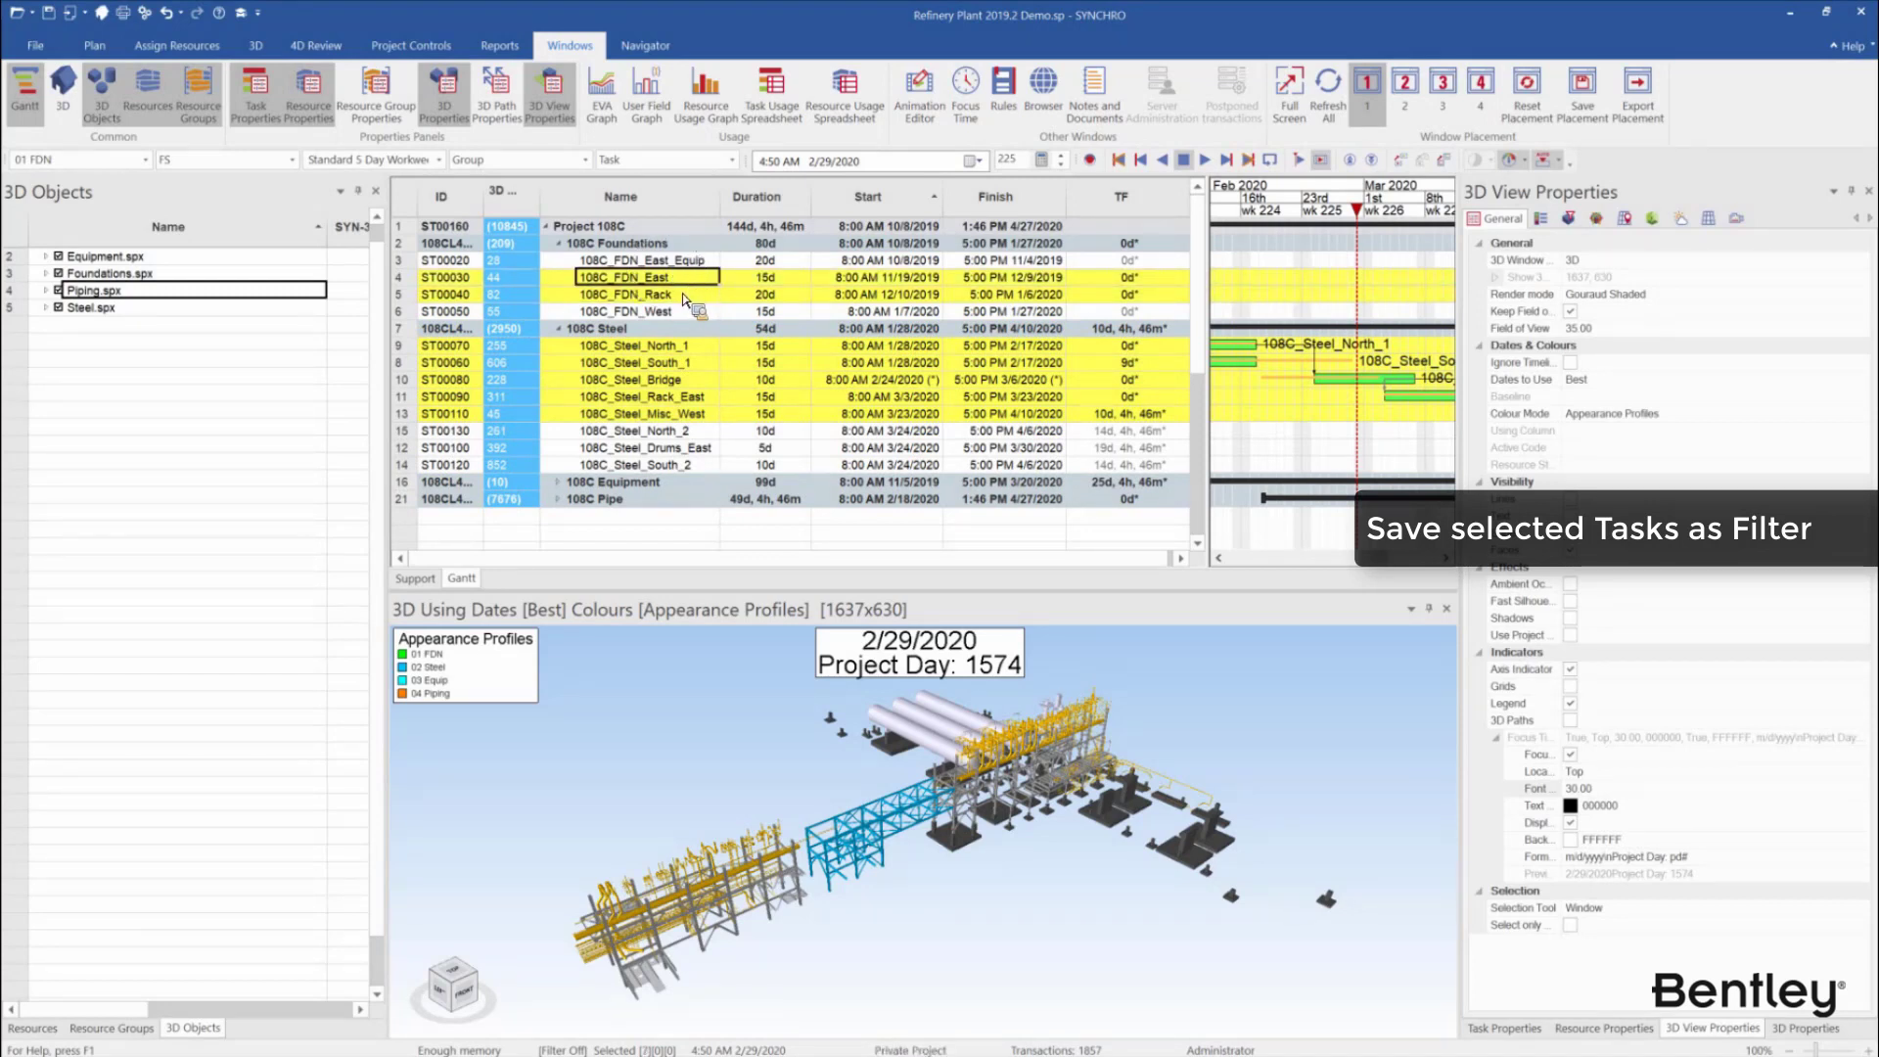
pyautogui.rightClick(684, 296)
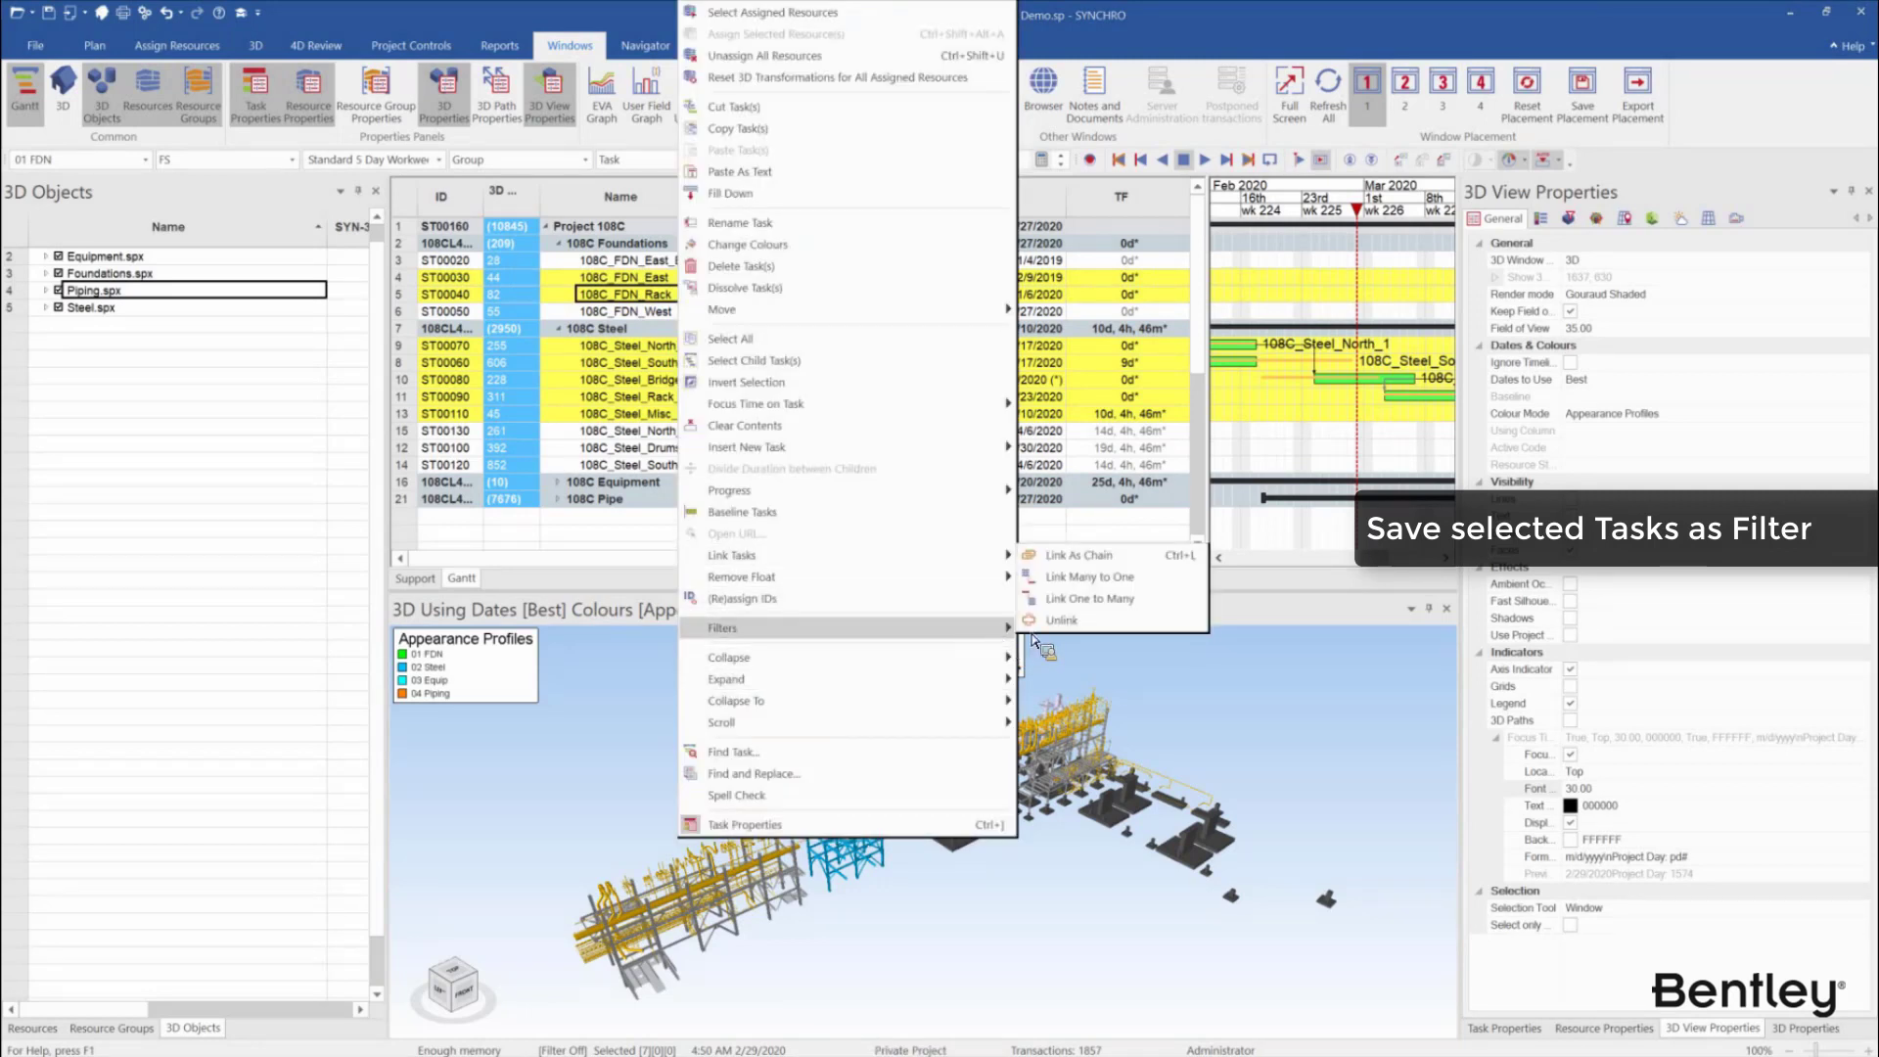
pyautogui.moveTo(1033, 641)
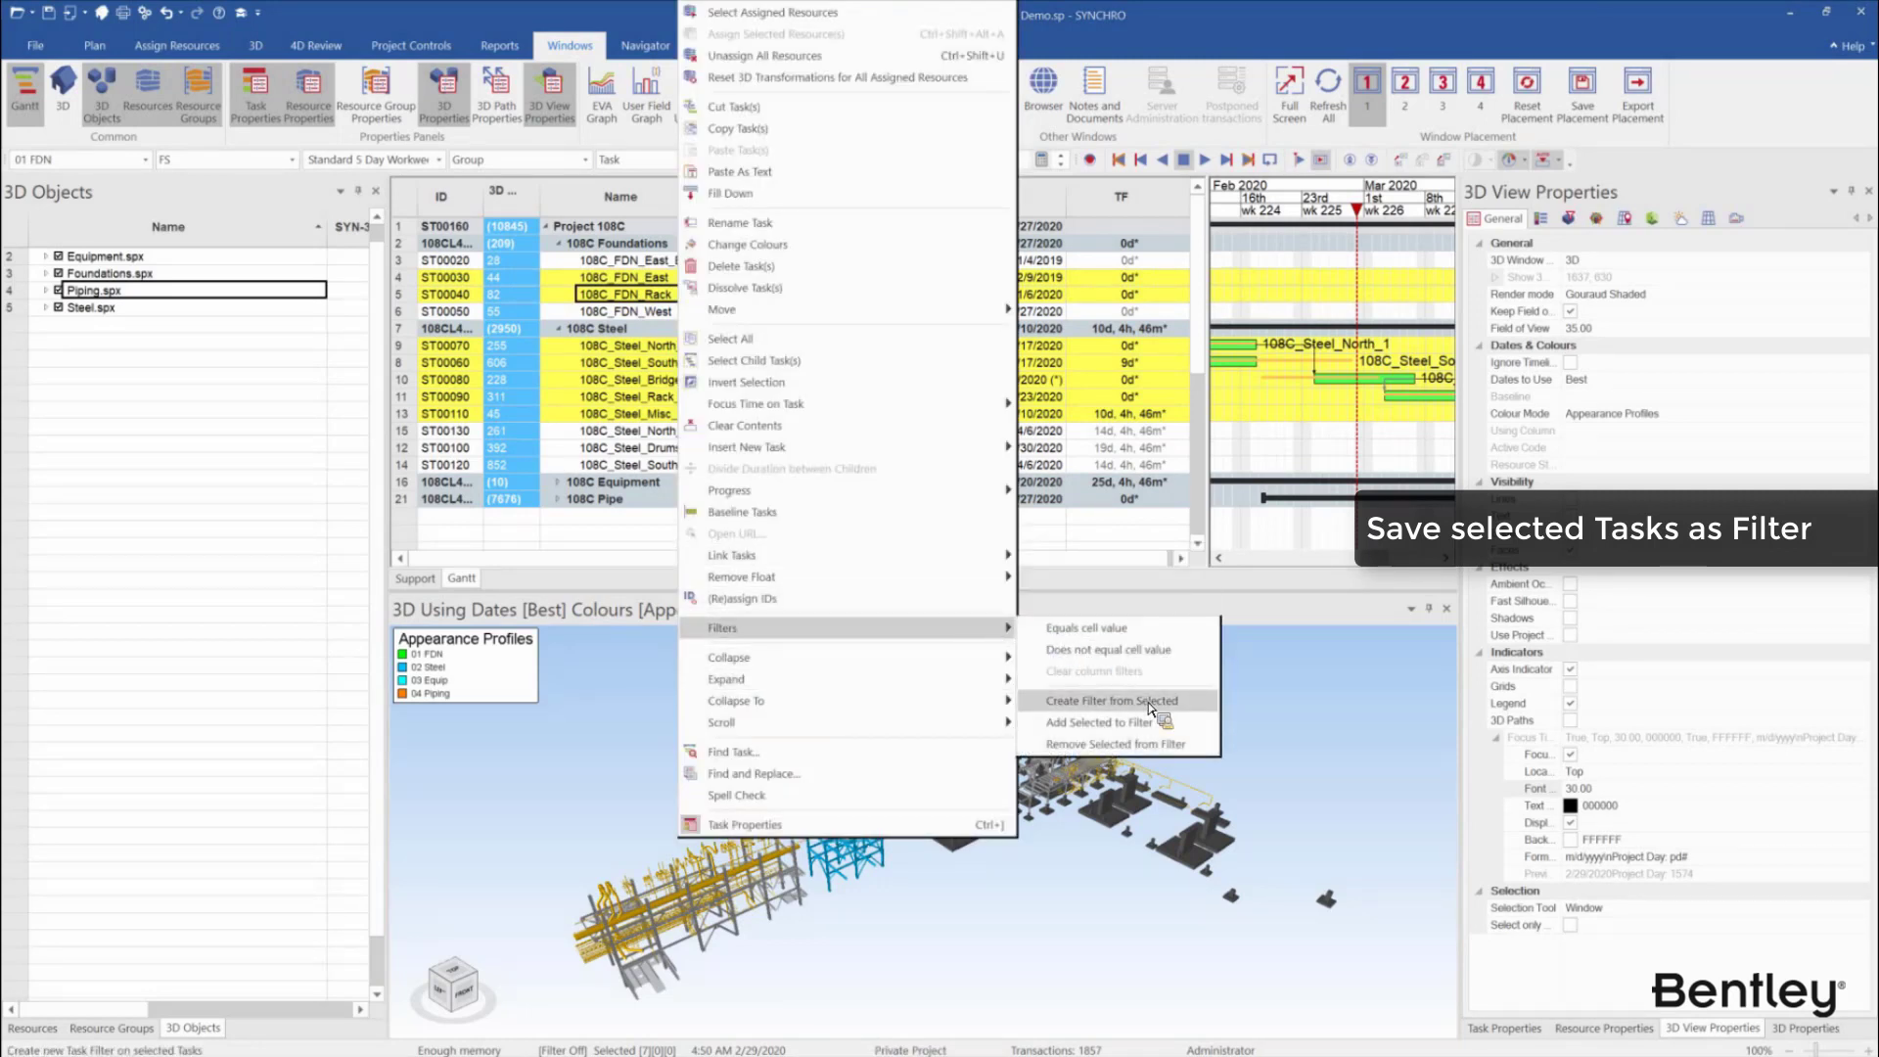
pyautogui.click(1151, 701)
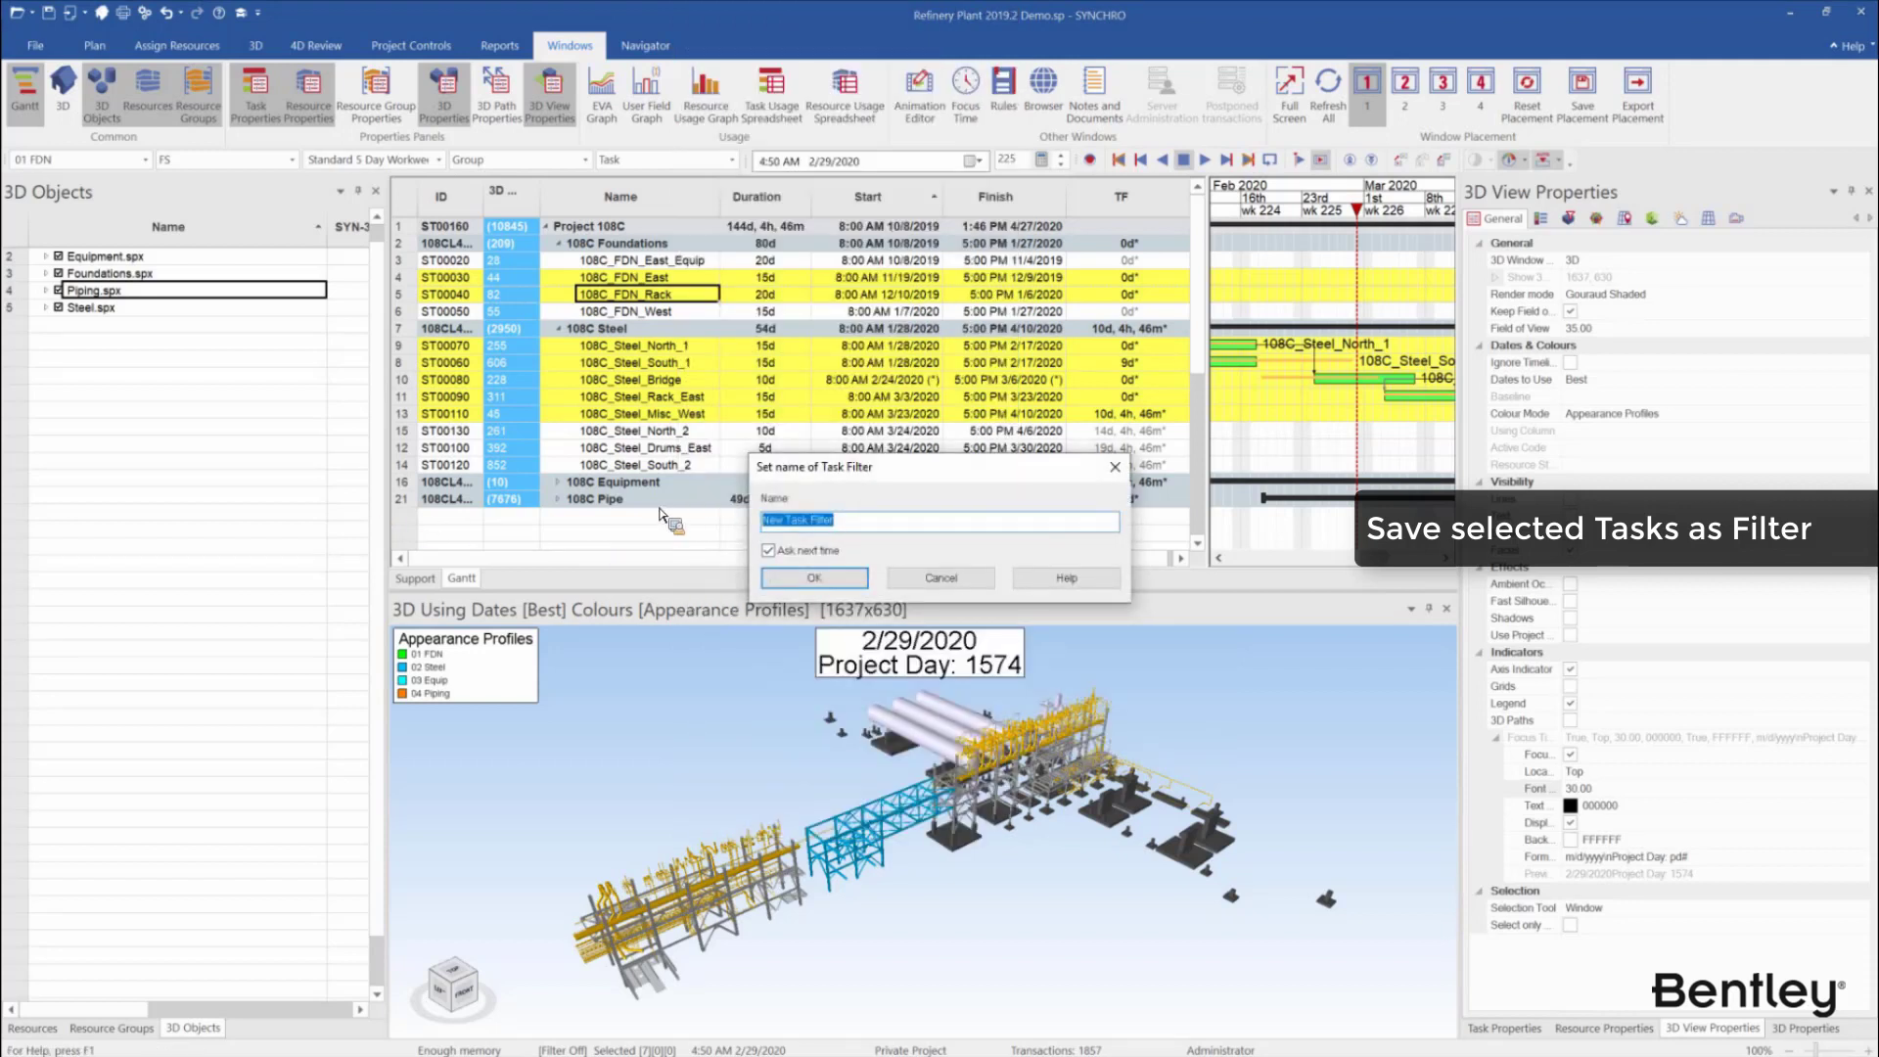
pyautogui.write('Selected')
pyautogui.press('Return')
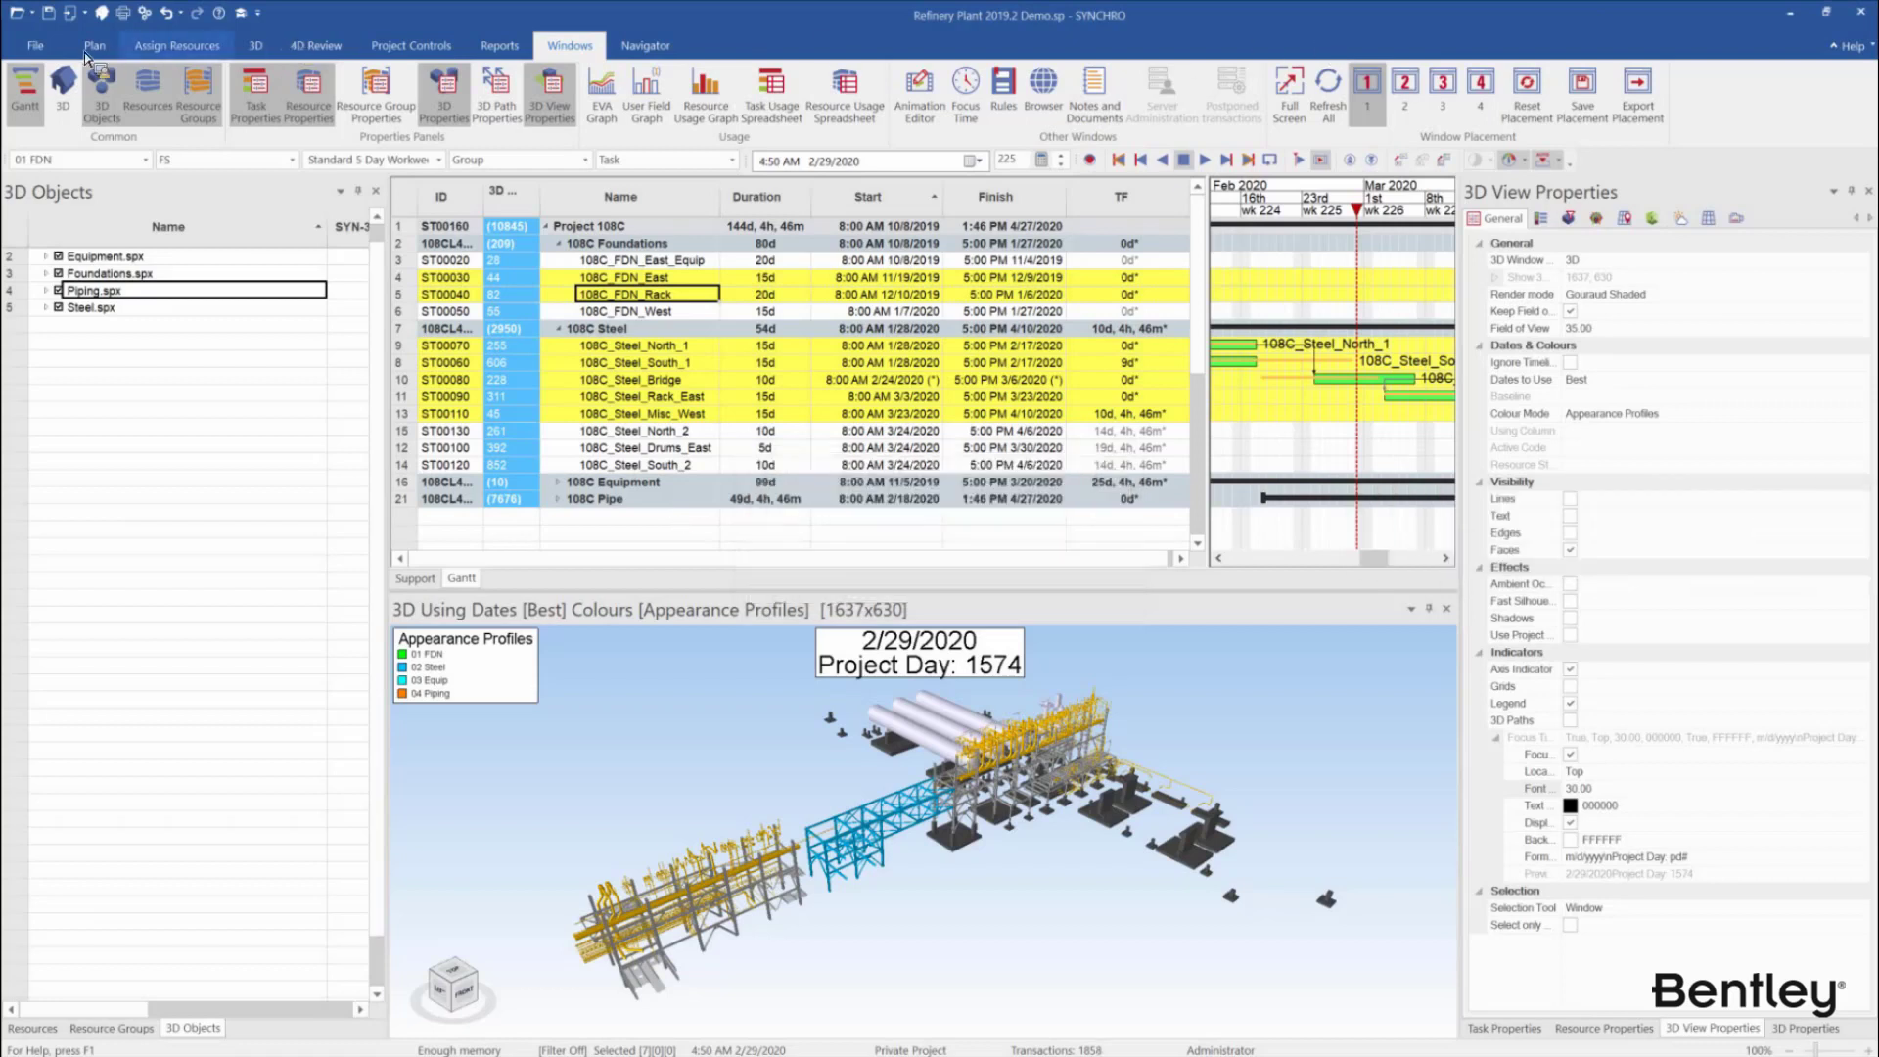
# Show the task filters and apply the Selected Tasks filter to the Gantt
pyautogui.click(94, 45)
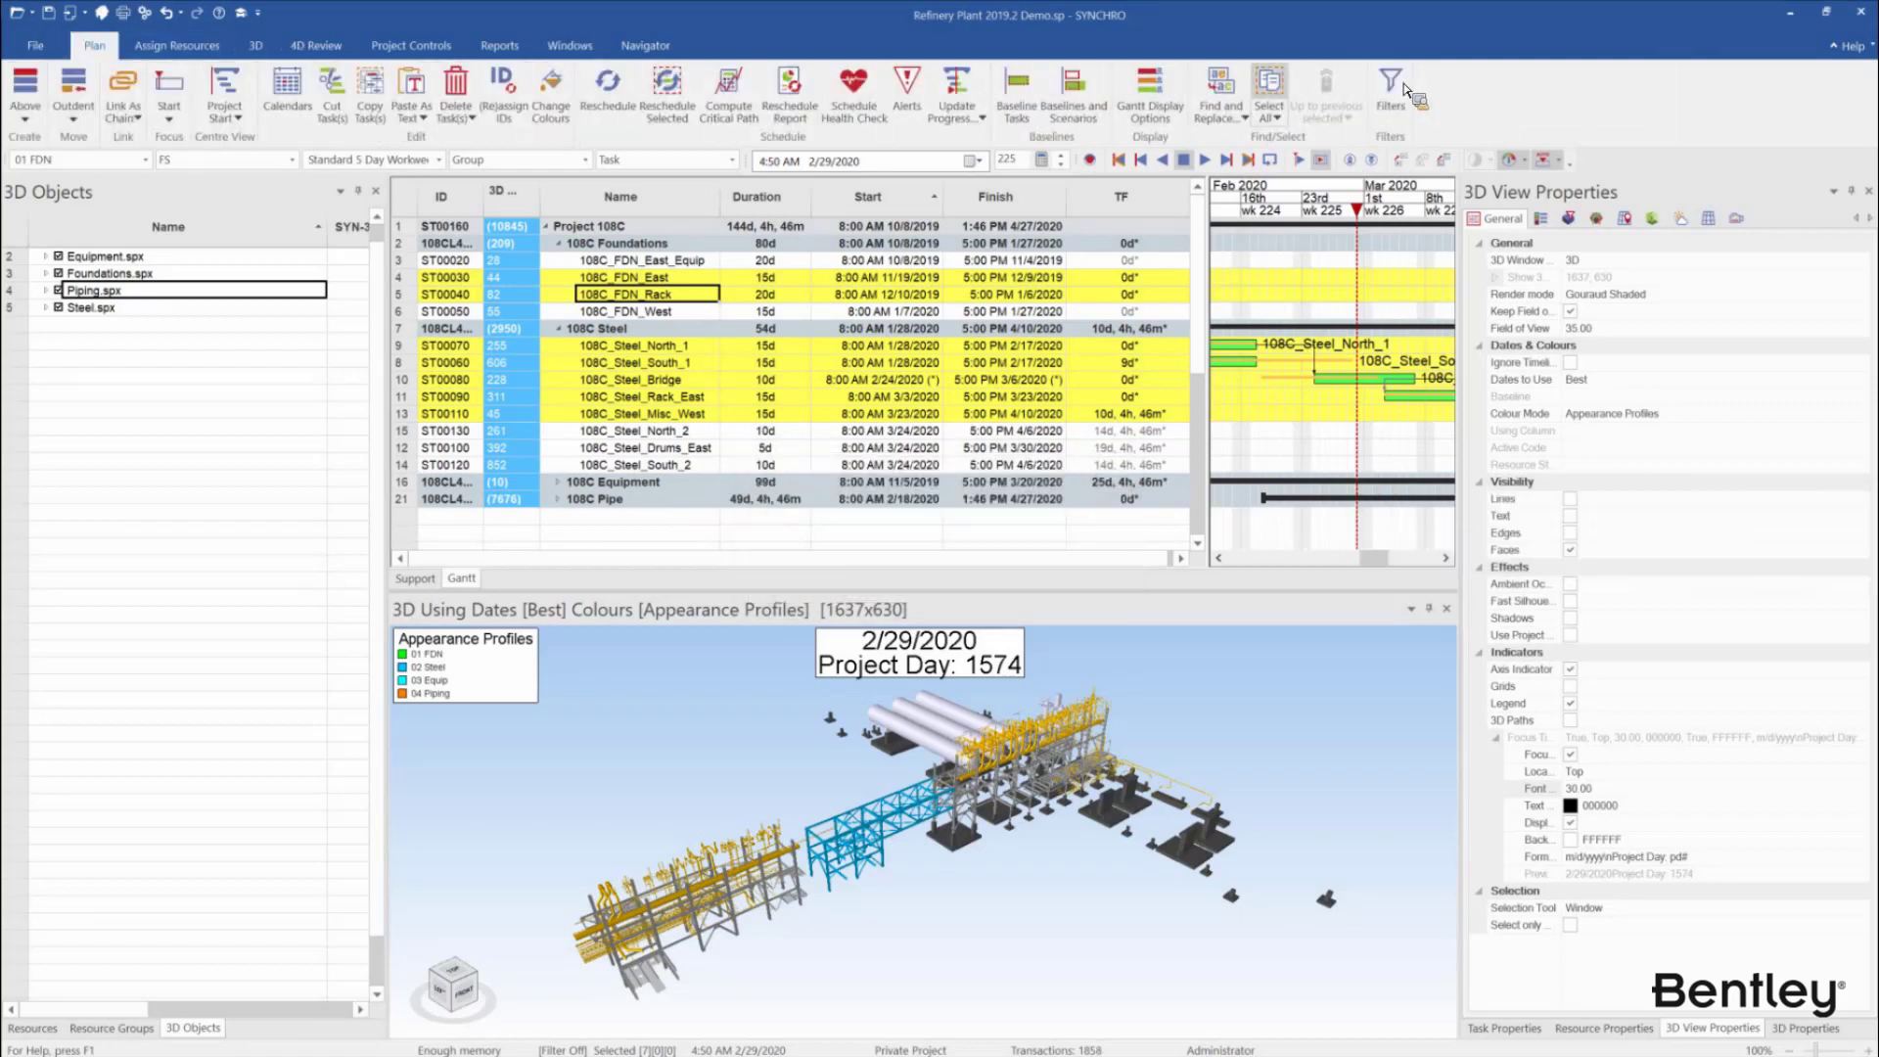
pyautogui.click(1390, 88)
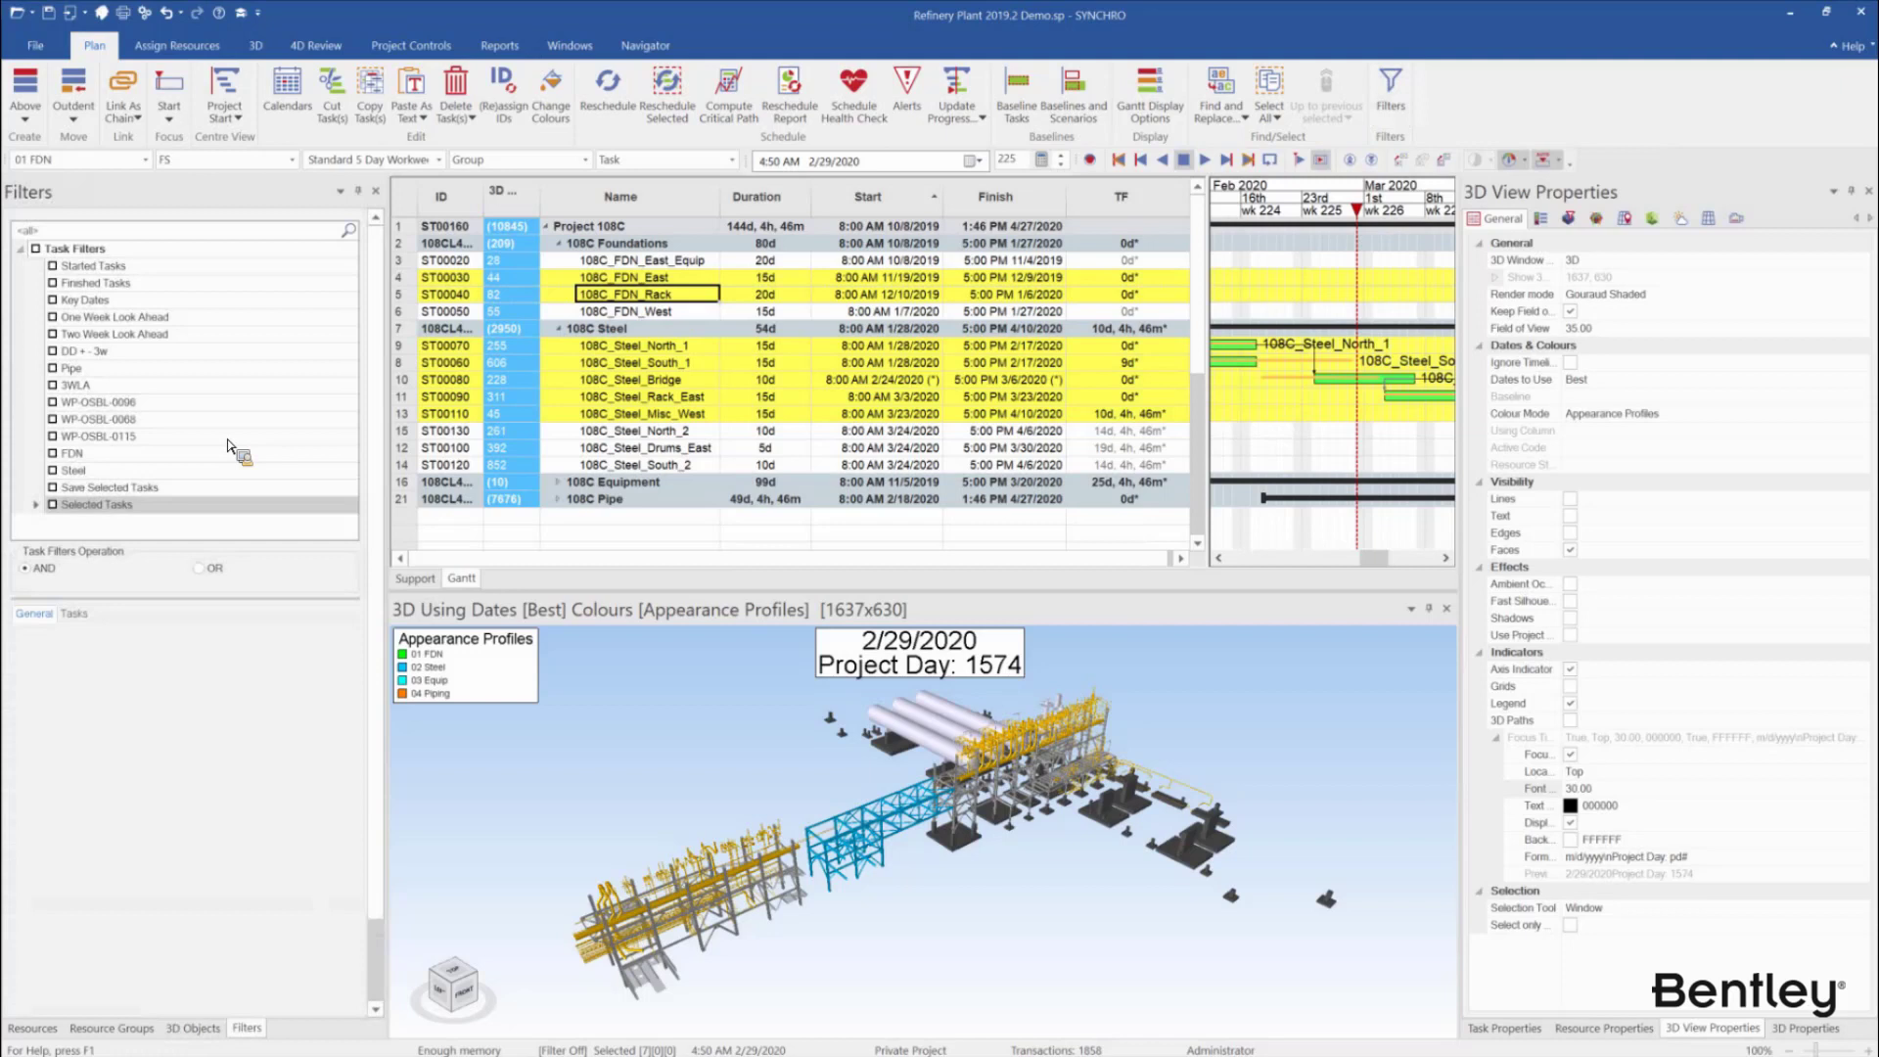
pyautogui.click(157, 504)
pyautogui.click(182, 480)
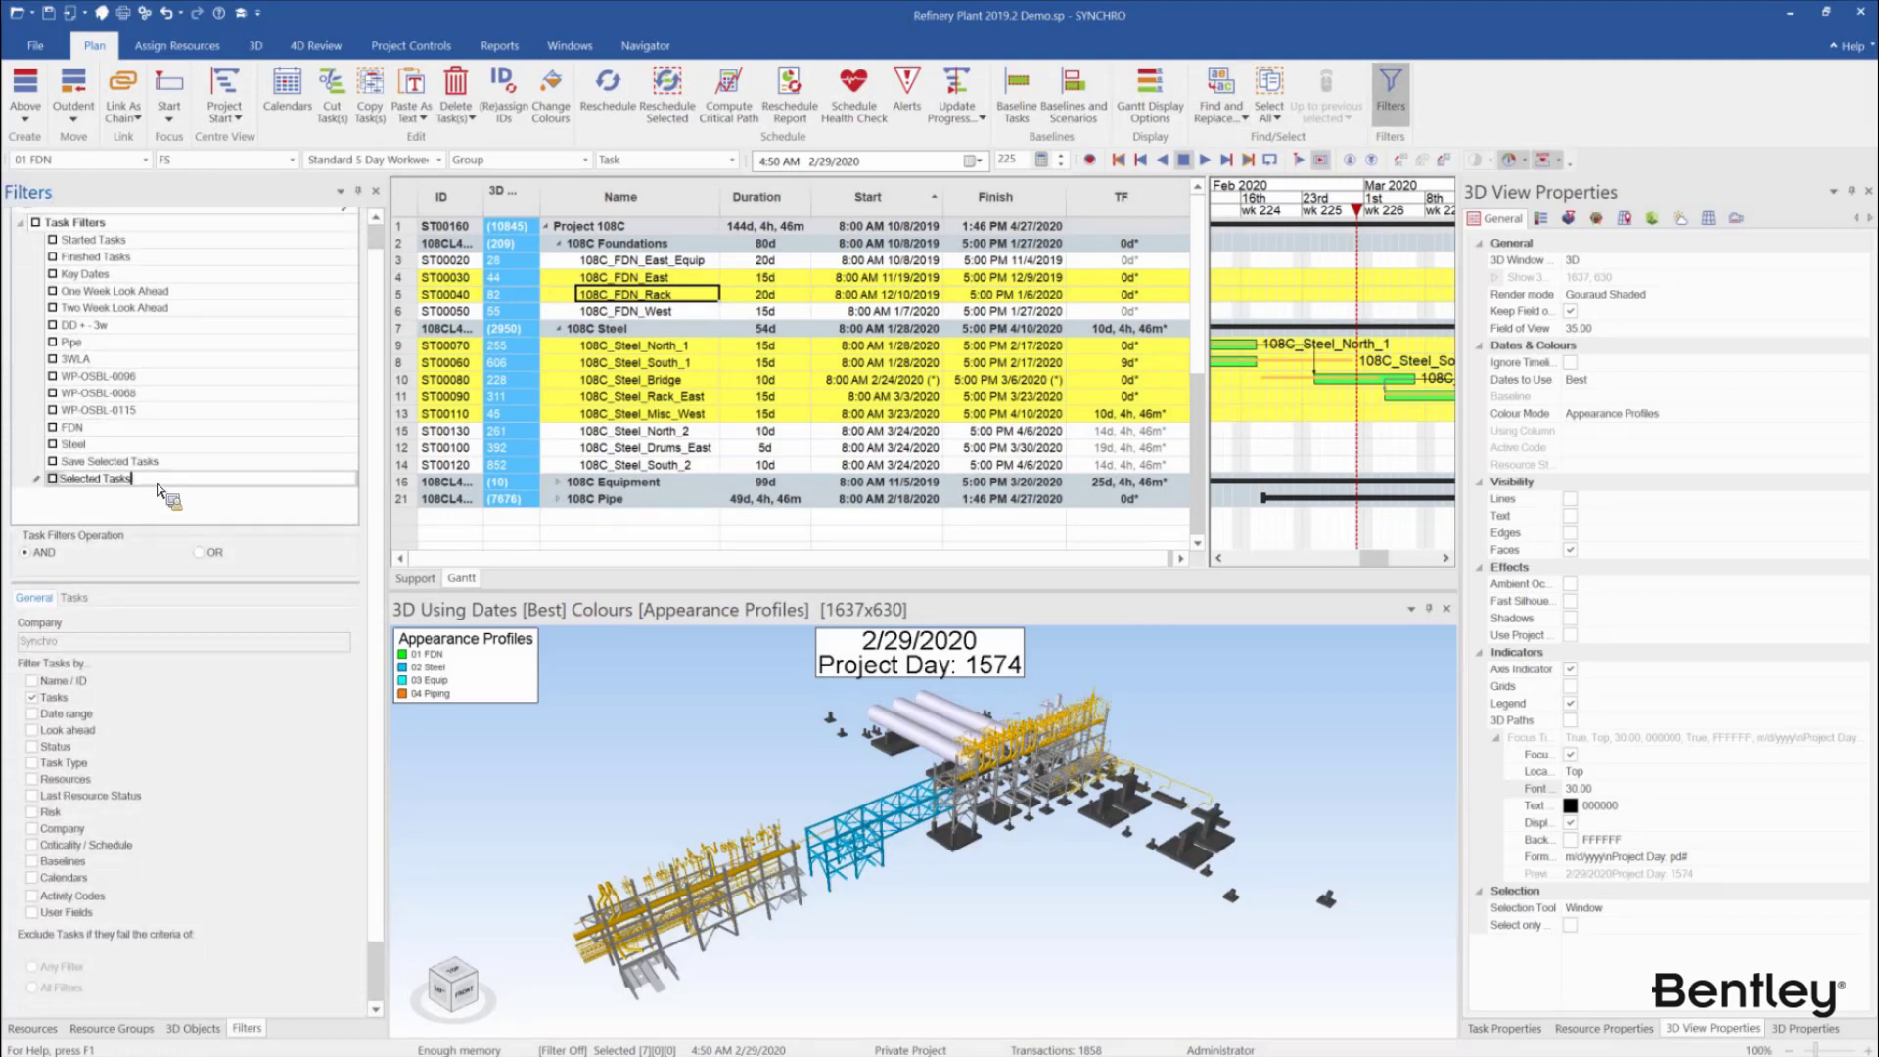
pyautogui.click(165, 491)
pyautogui.click(53, 479)
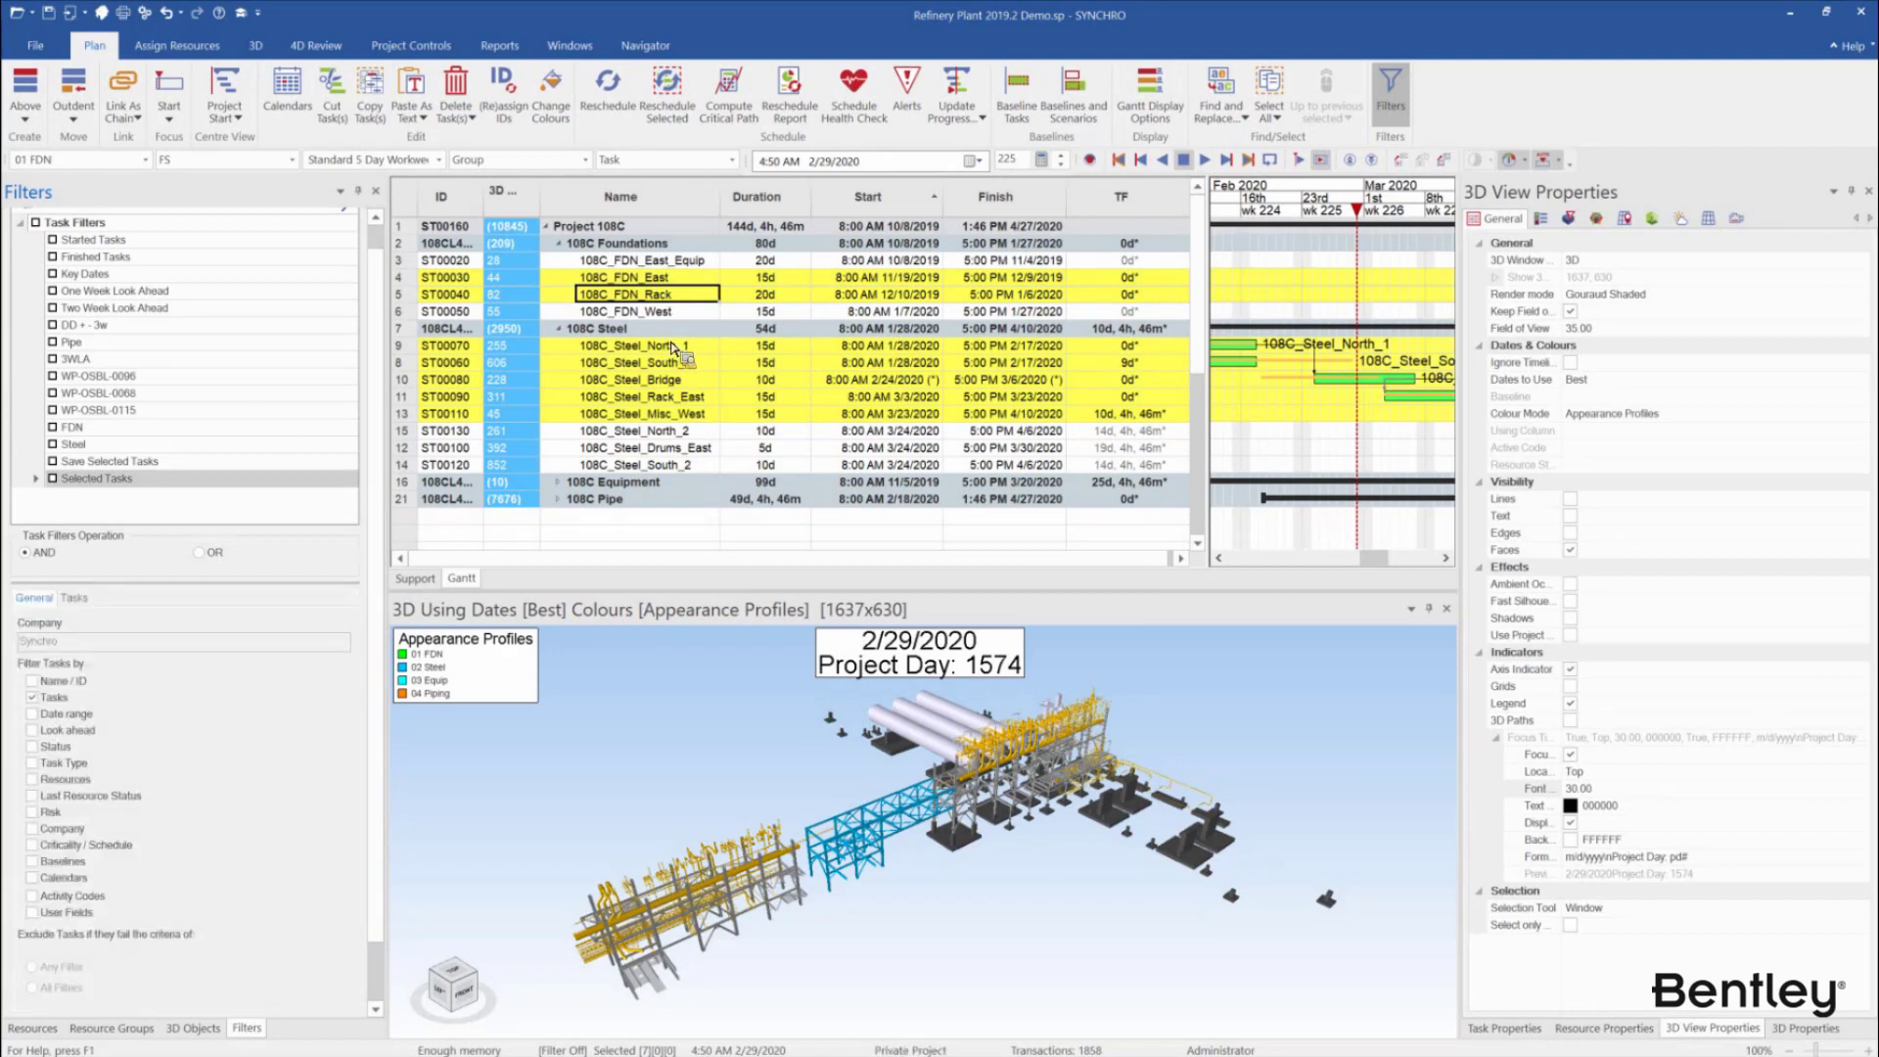
pyautogui.moveTo(562, 372); pyautogui.dragTo(54, 483)
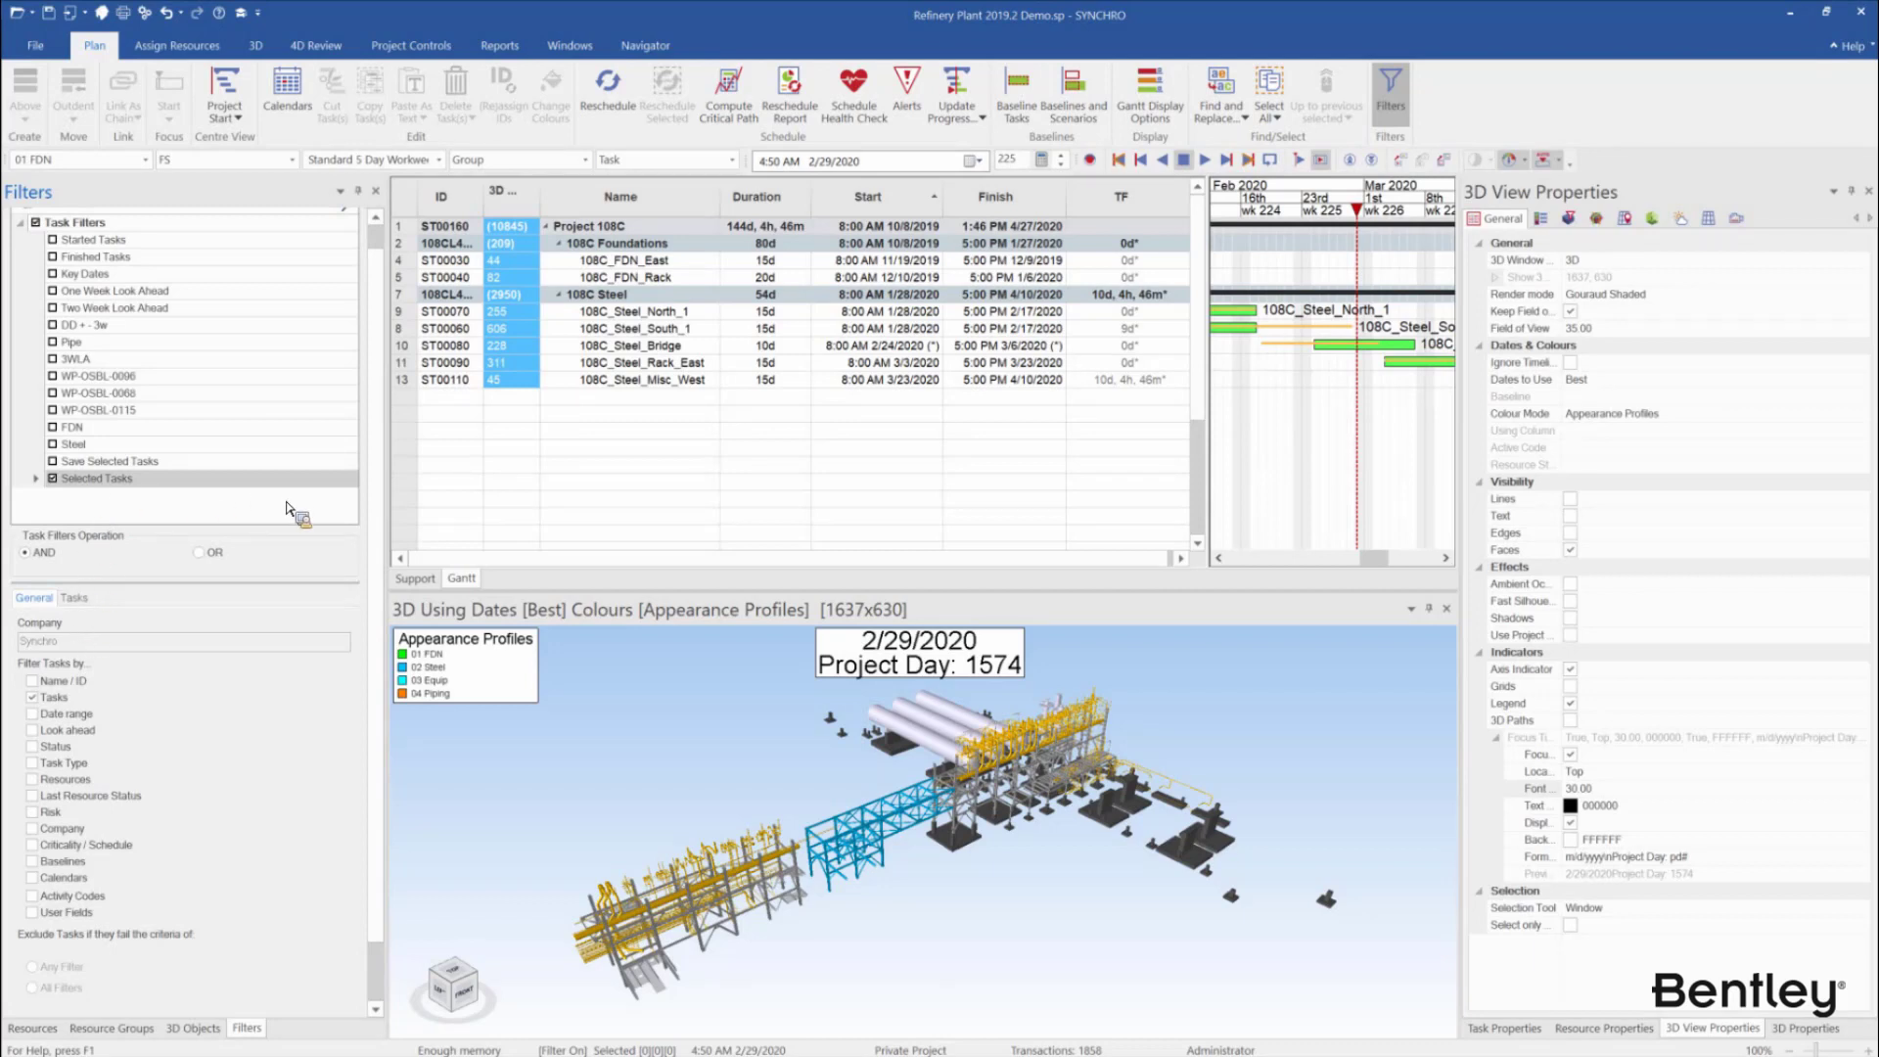
# Turn off the Selected Tasks filter and select its filtered tasks in the full task table
pyautogui.click(221, 488)
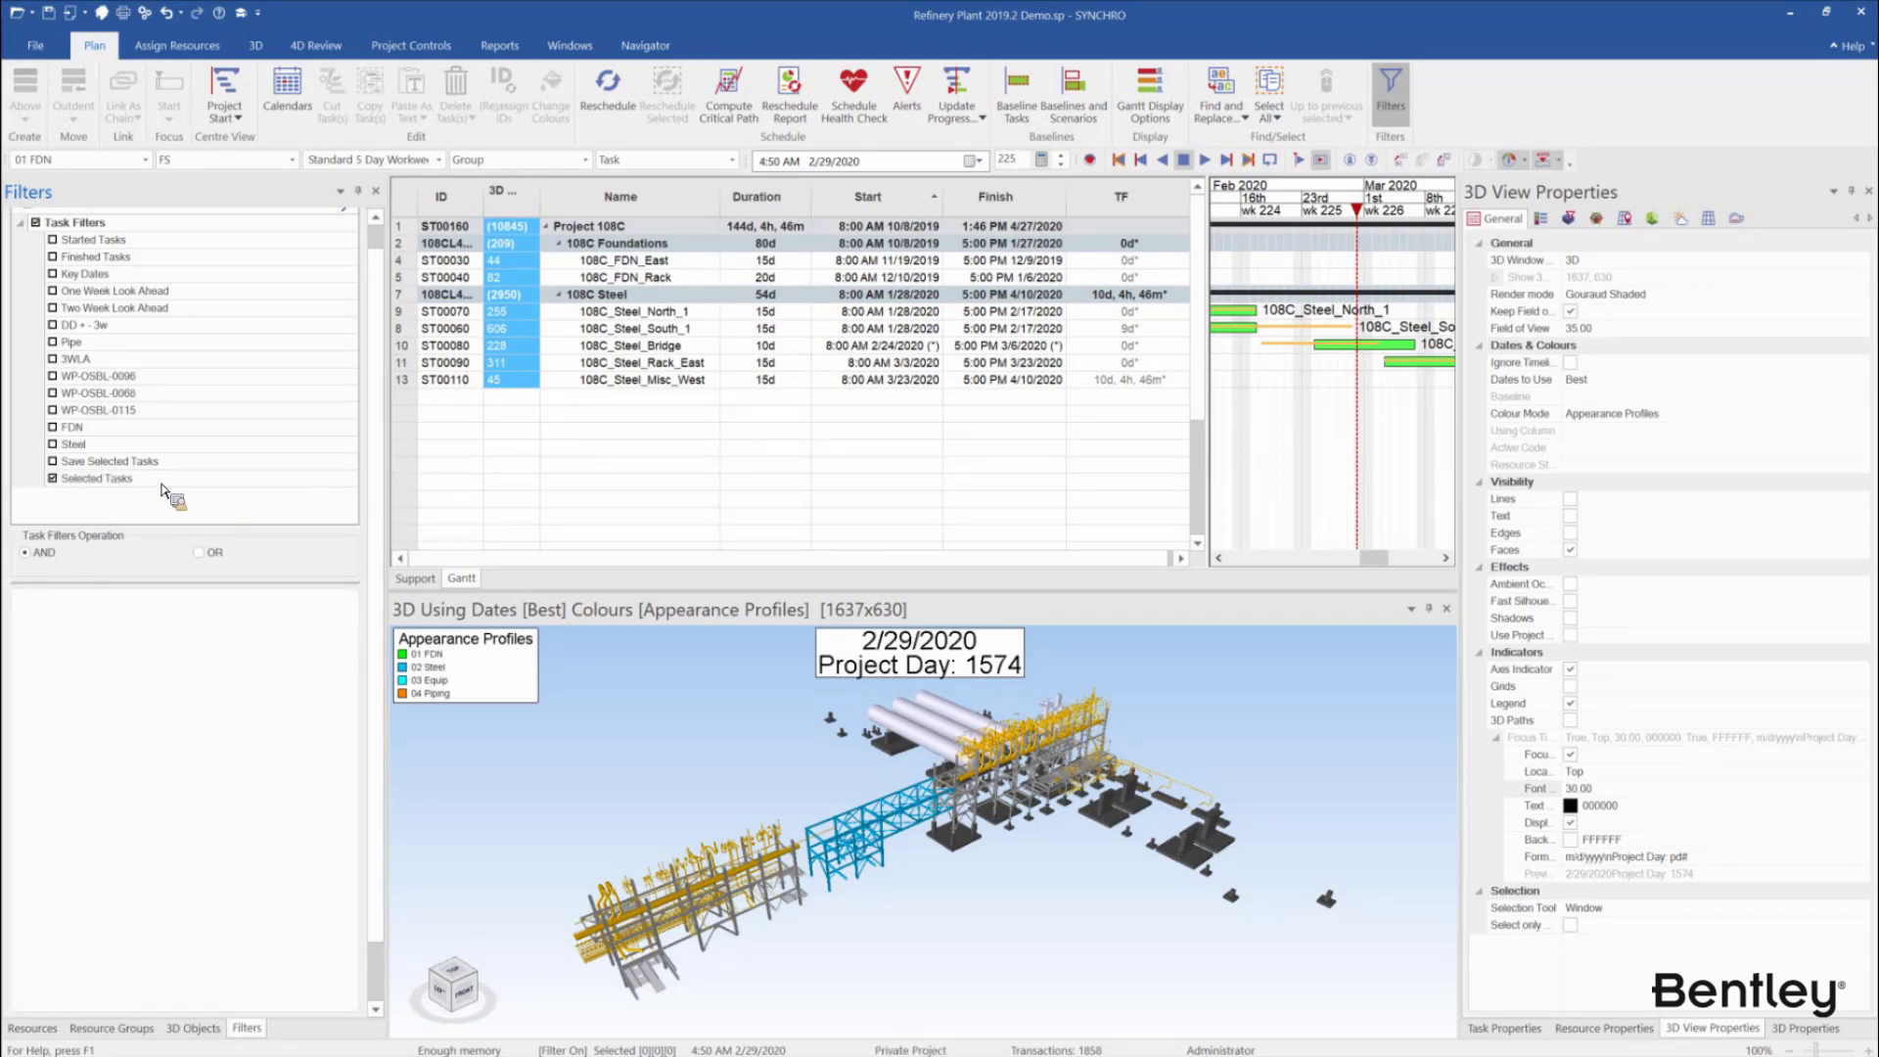
pyautogui.click(161, 484)
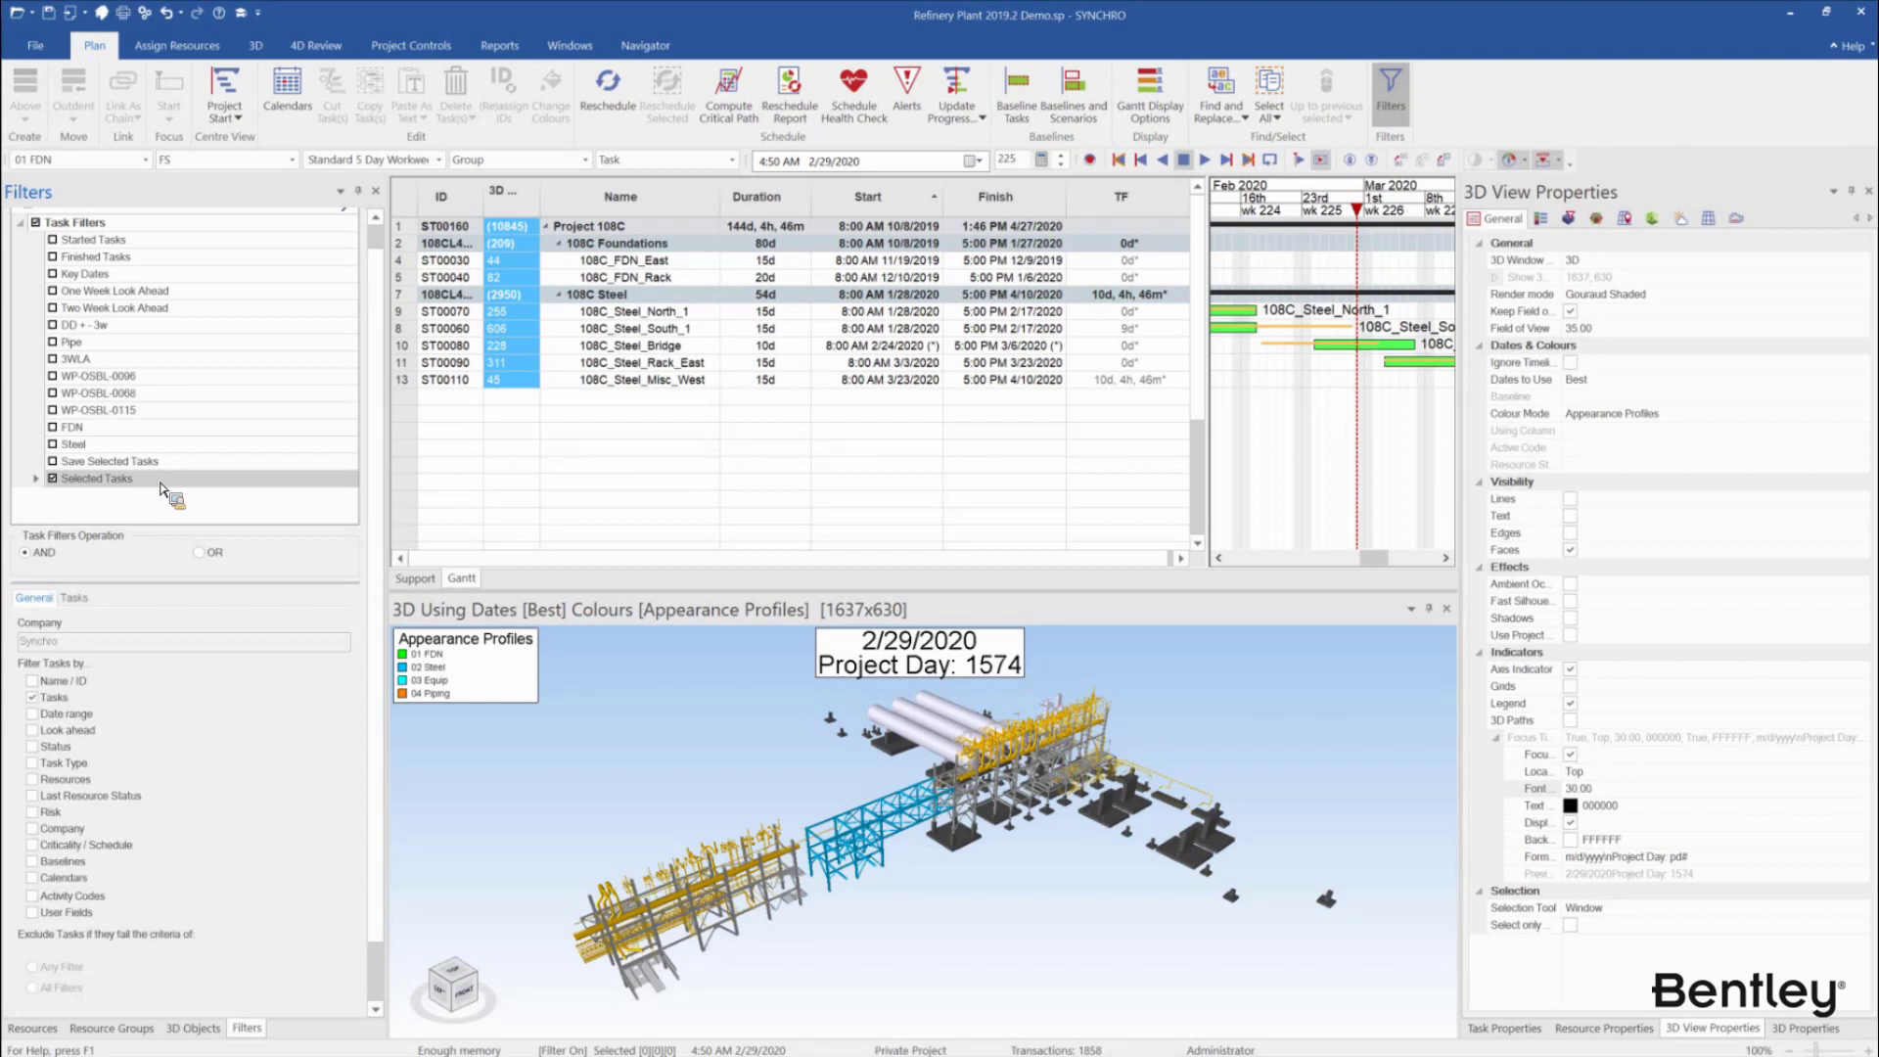
pyautogui.rightClick(162, 485)
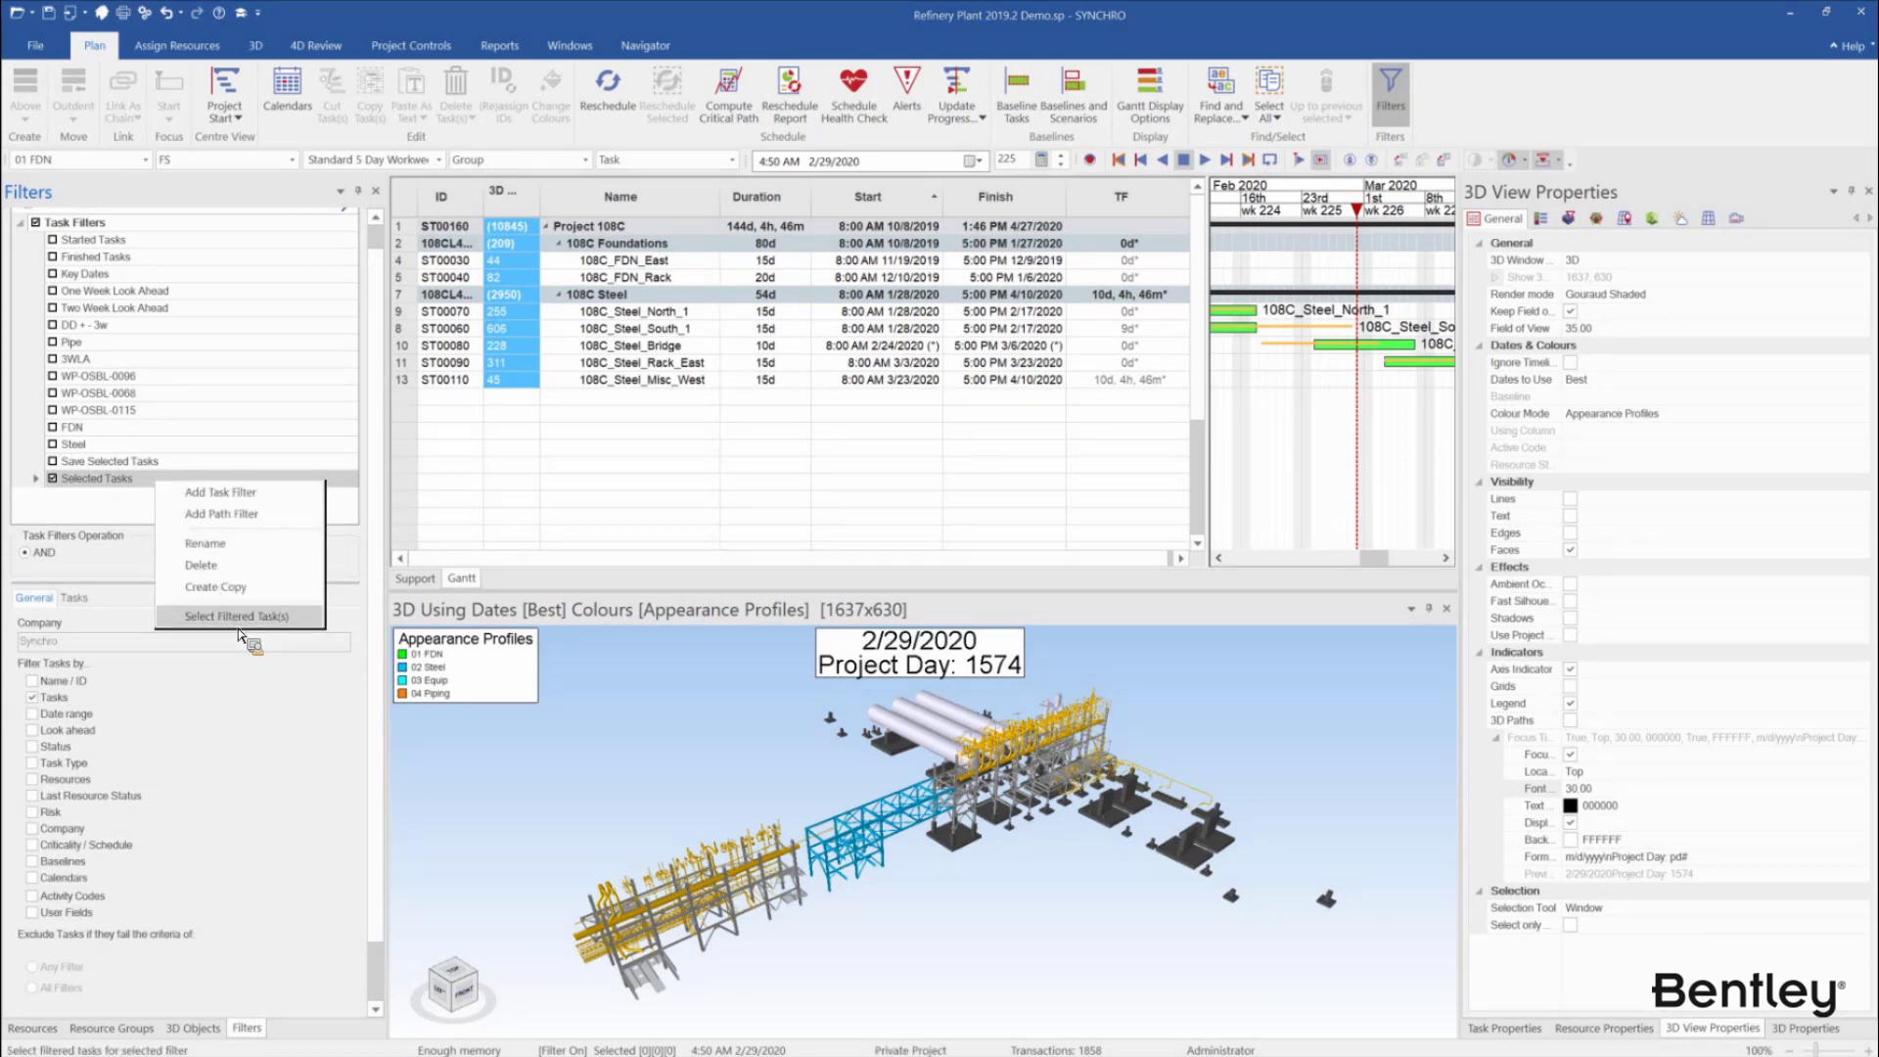
pyautogui.click(236, 619)
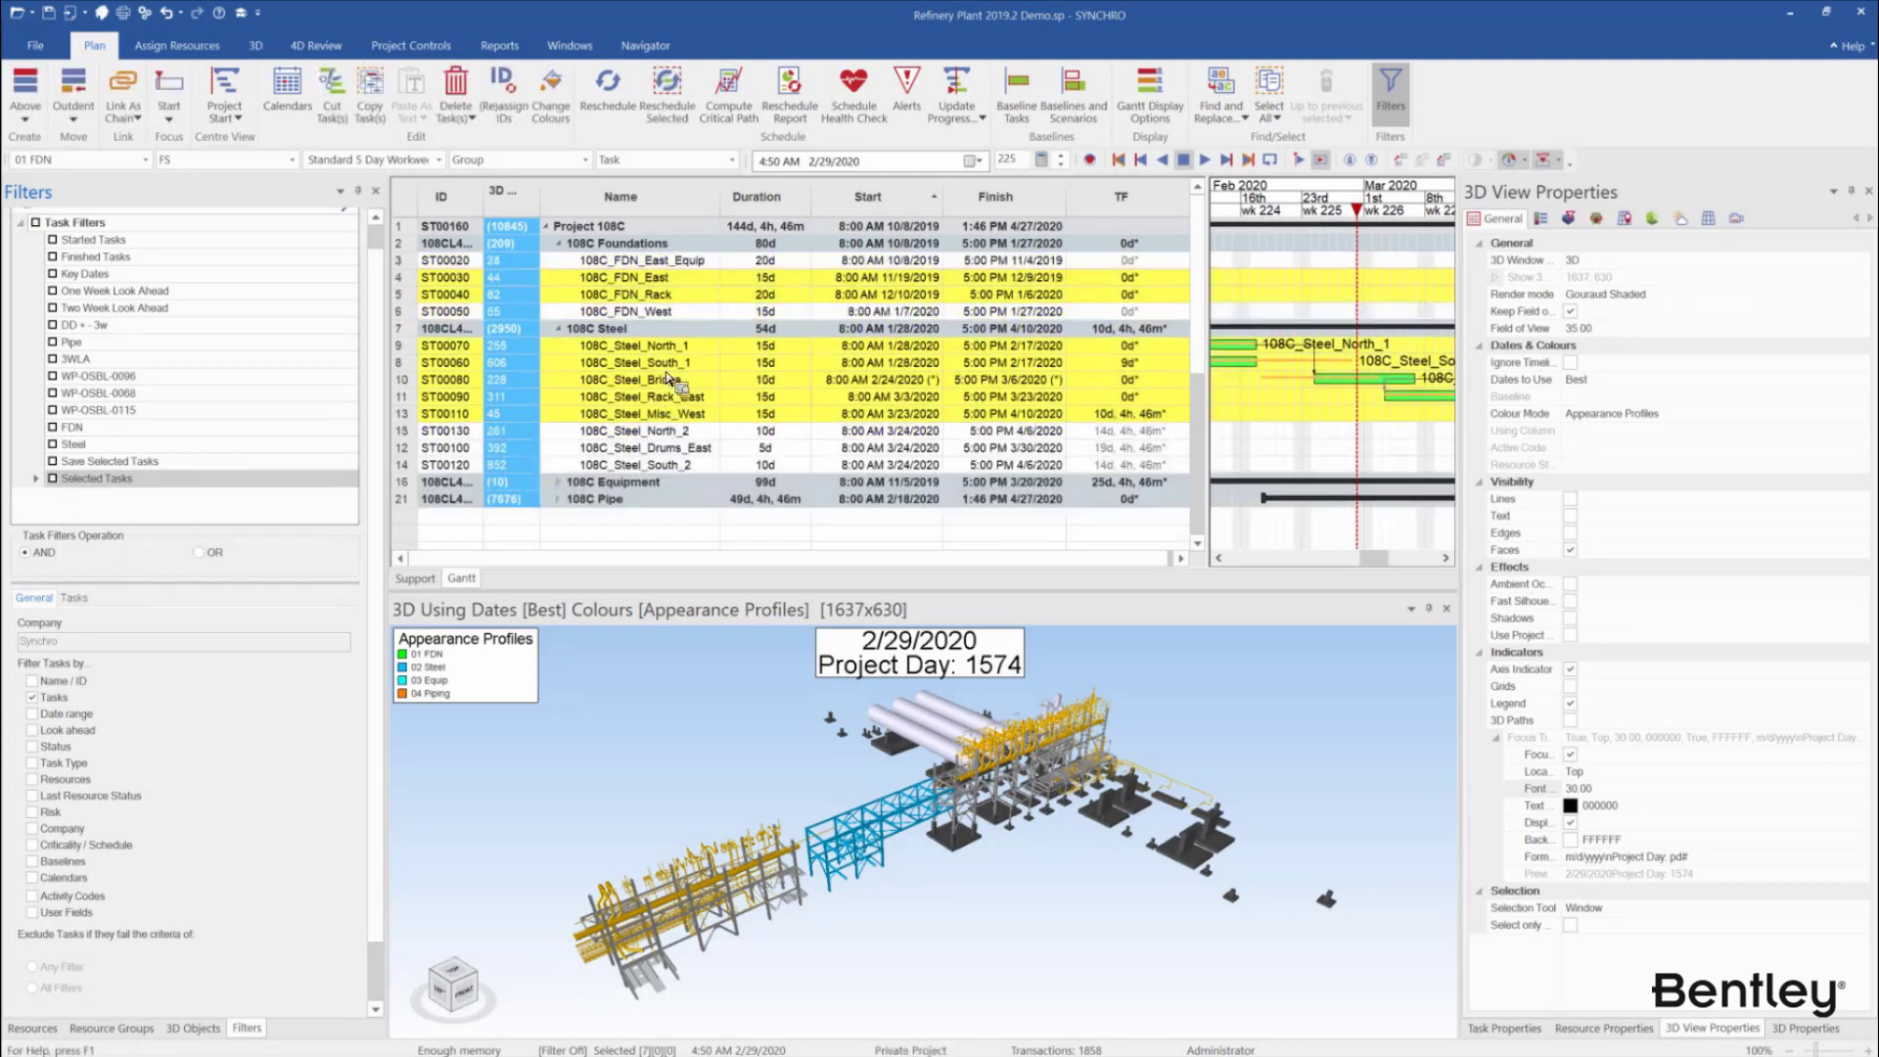
pyautogui.rightClick(211, 496)
pyautogui.click(293, 619)
# Fill the 108C_FDN_East task name down to 108C_Steel_Rack_East and 108C_Steel_Misc_West, and undo the fill
pyautogui.click(794, 386)
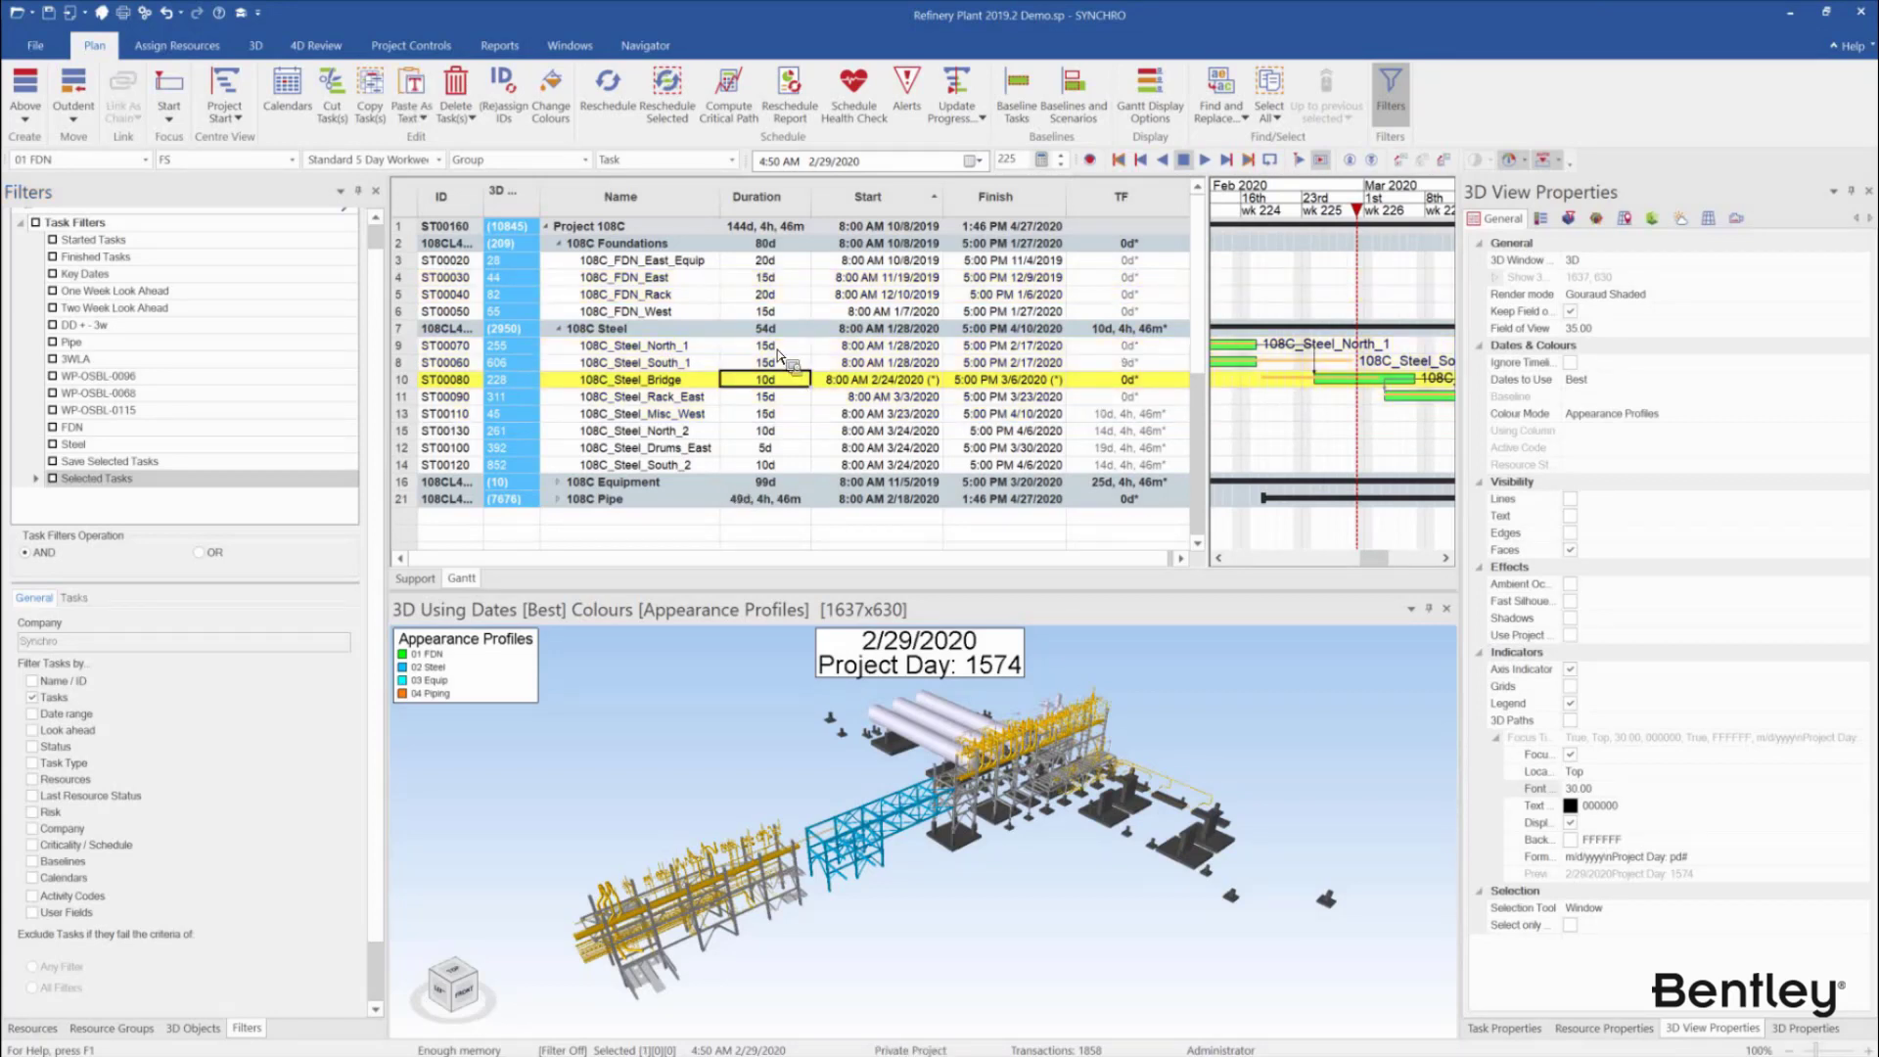
pyautogui.click(786, 284)
pyautogui.keyDown('ctrl'); pyautogui.click(783, 396); pyautogui.keyUp('ctrl')
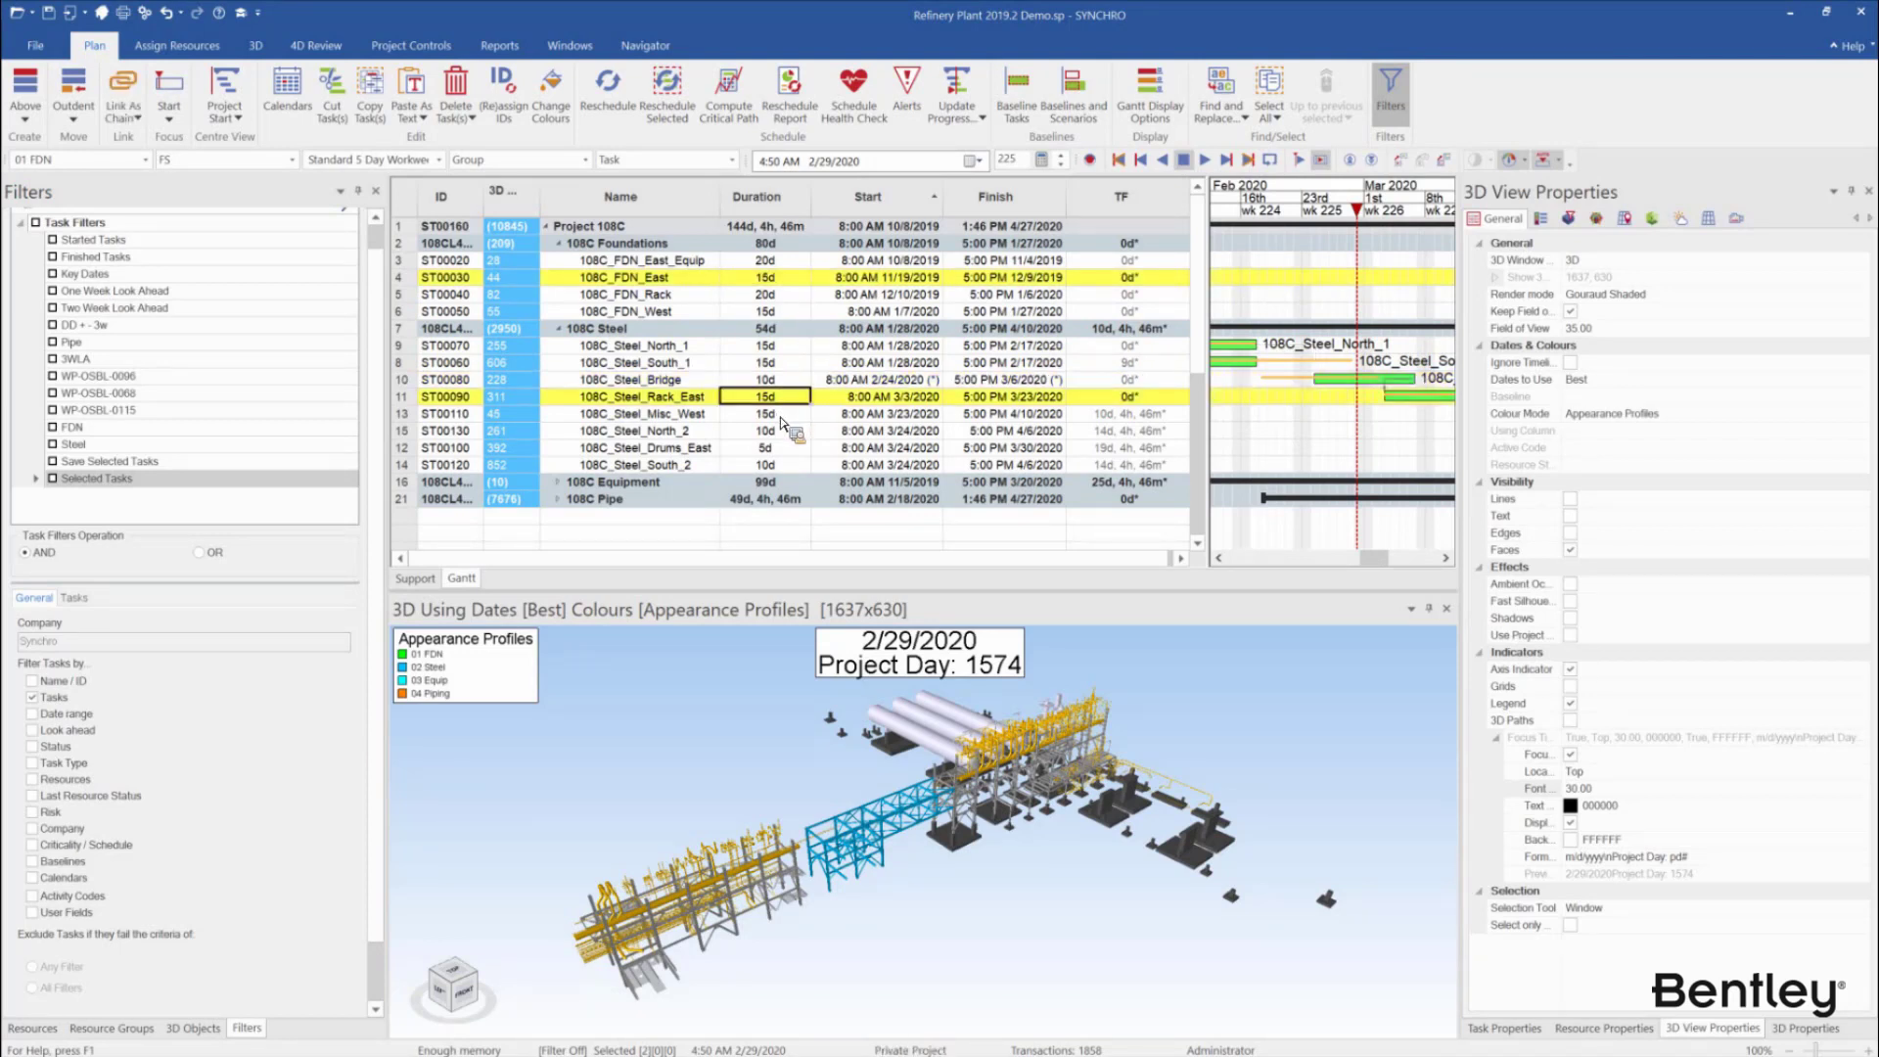
pyautogui.keyDown('ctrl'); pyautogui.click(782, 416); pyautogui.keyUp('ctrl')
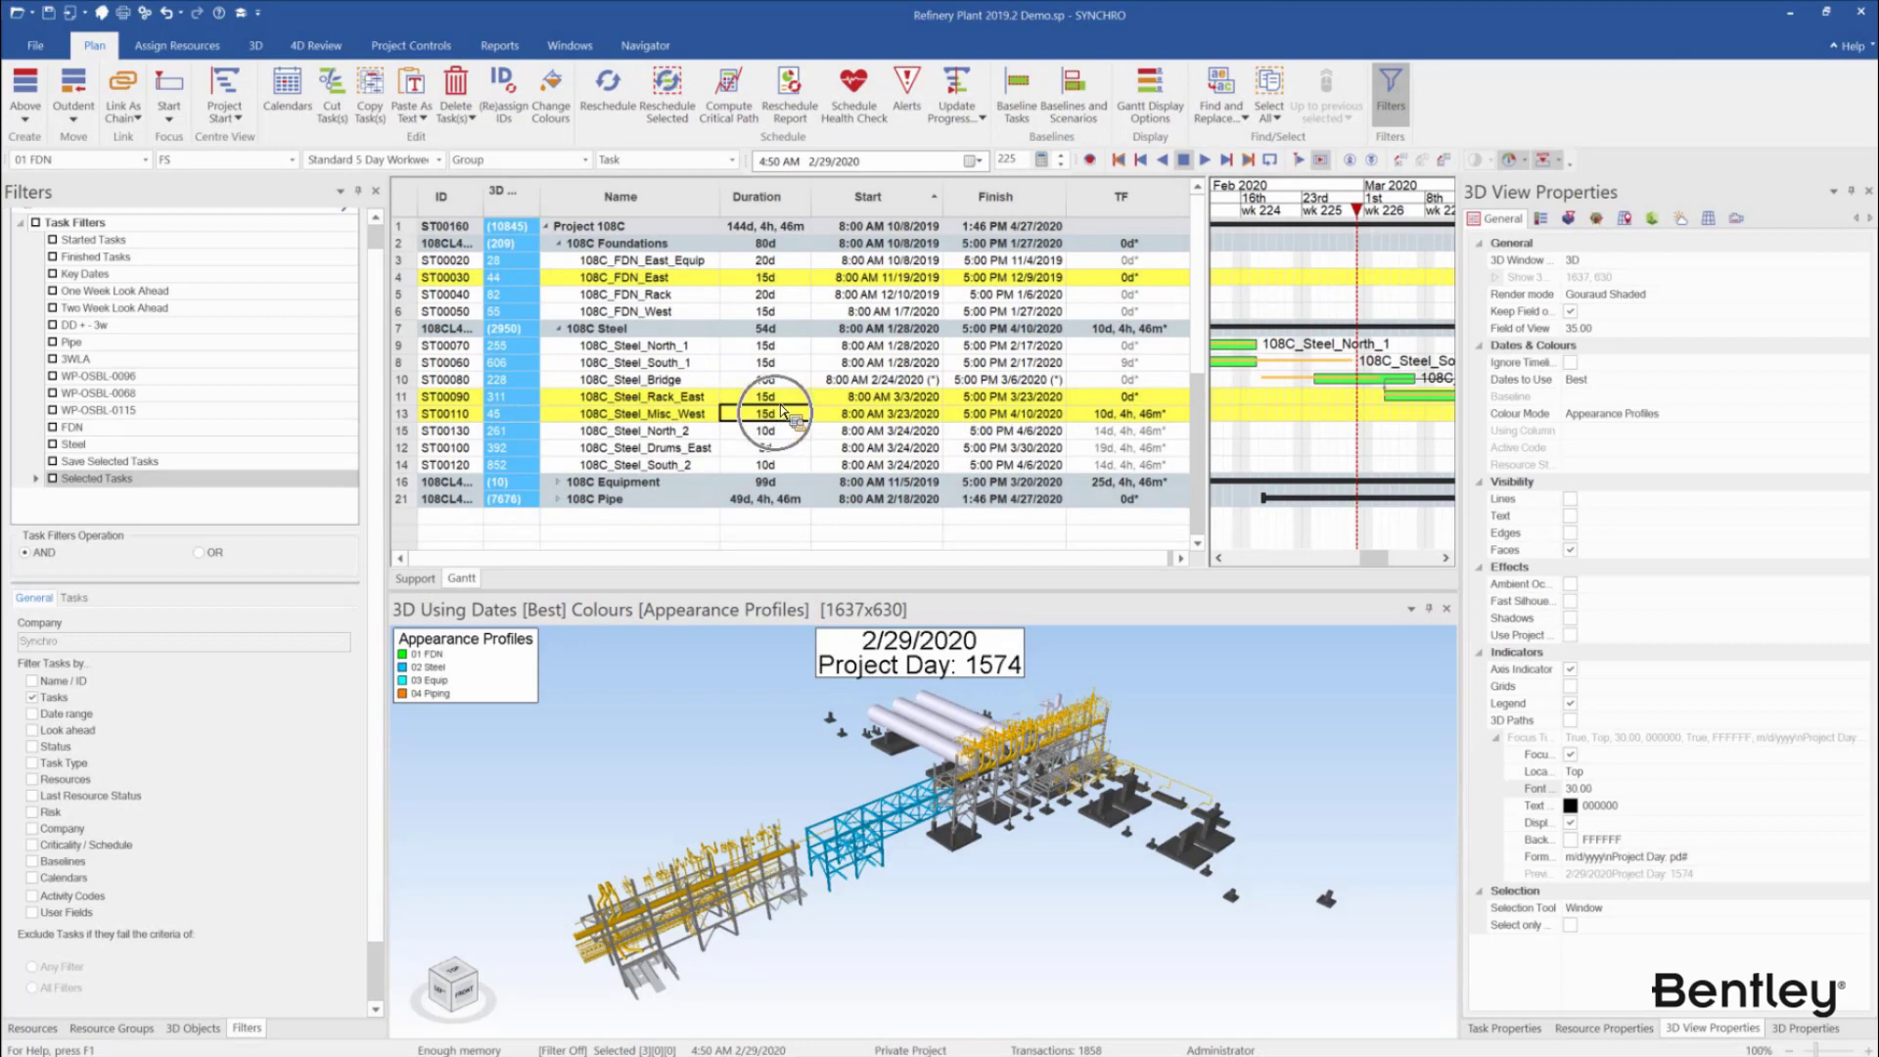
pyautogui.rightClick(683, 283)
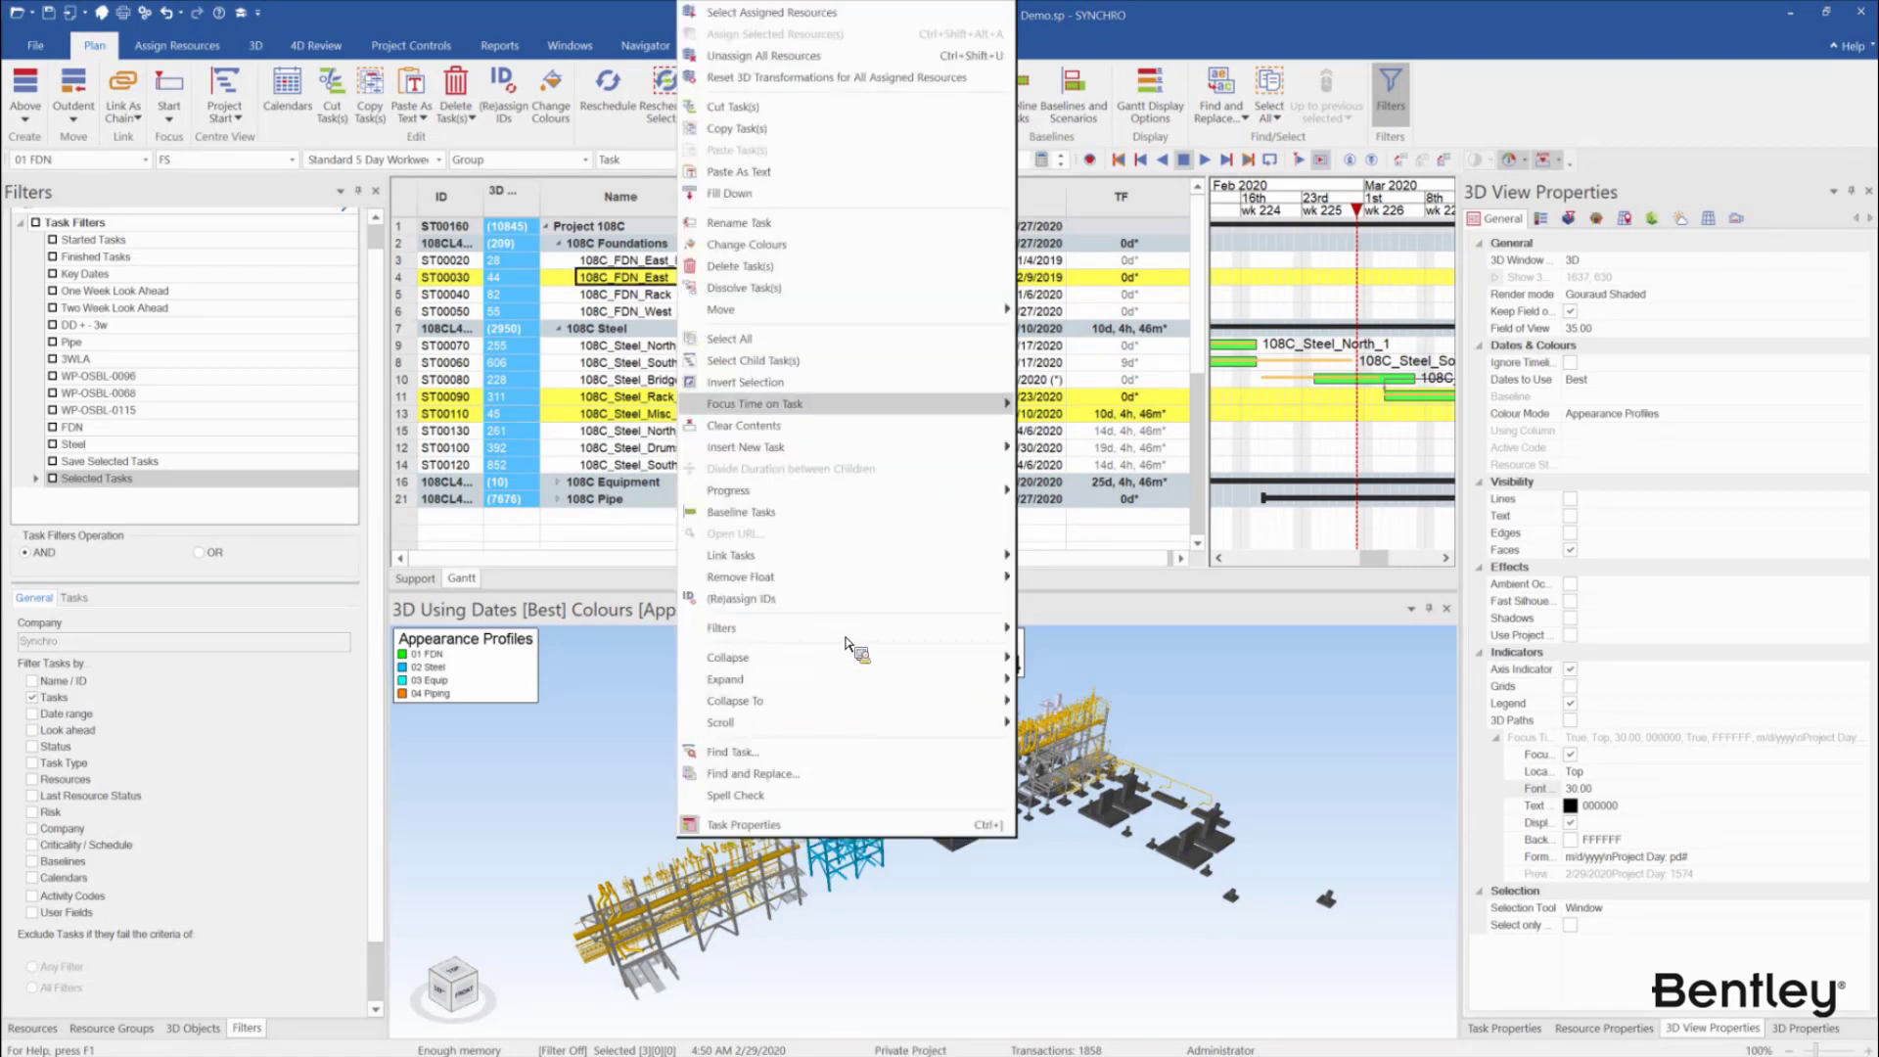
pyautogui.moveTo(854, 636)
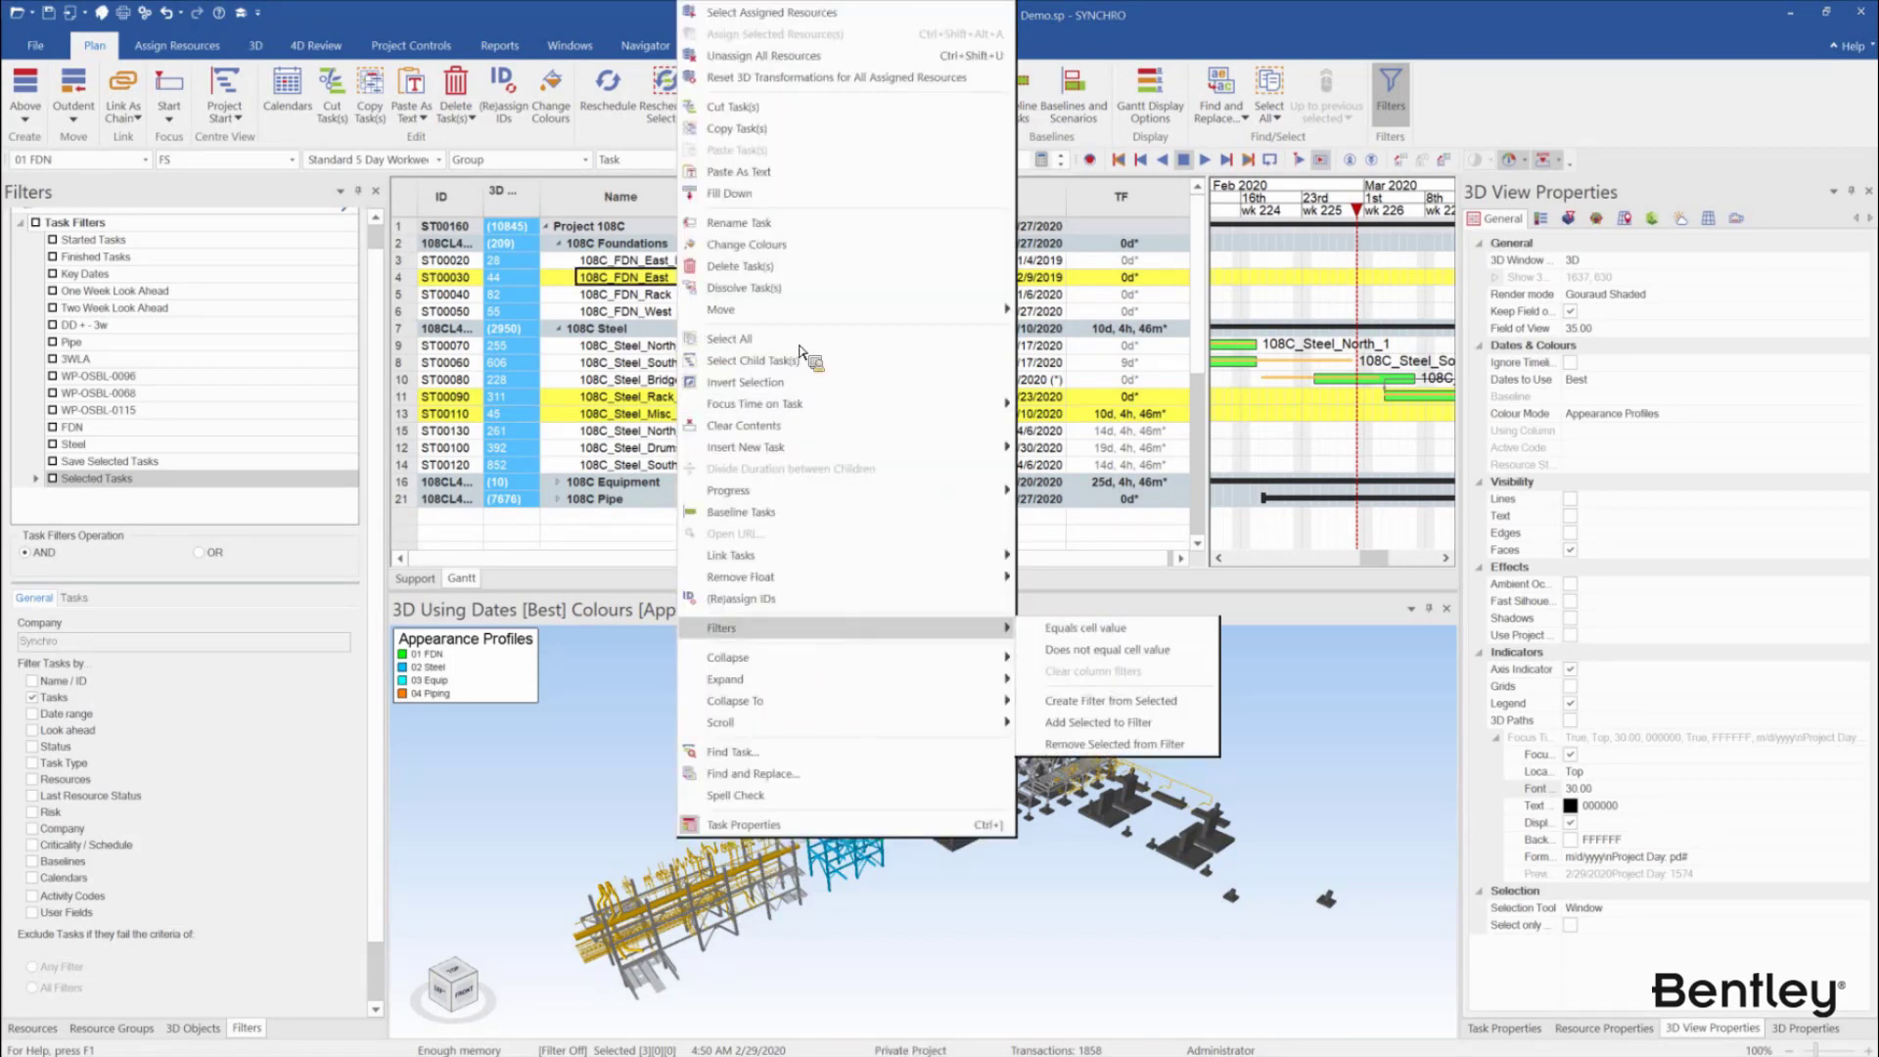
pyautogui.click(1055, 425)
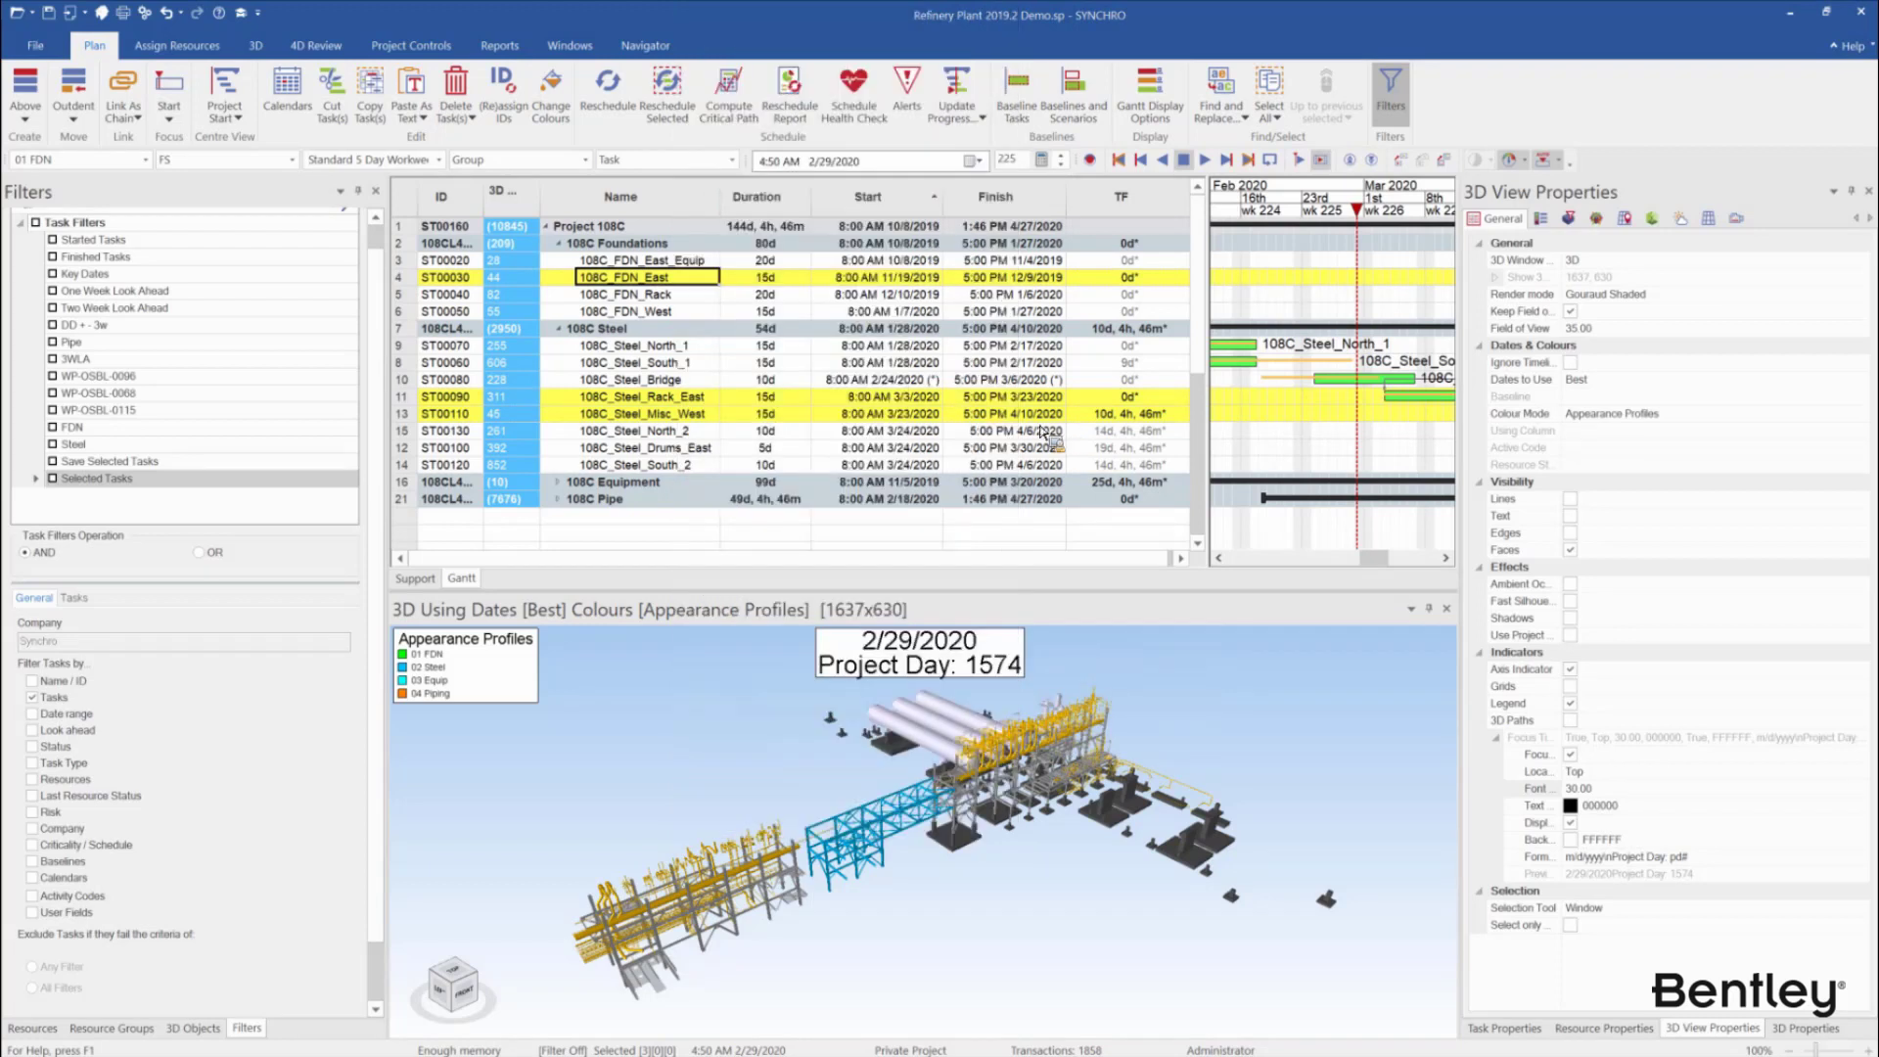
pyautogui.moveTo(665, 316); pyautogui.dragTo(677, 409)
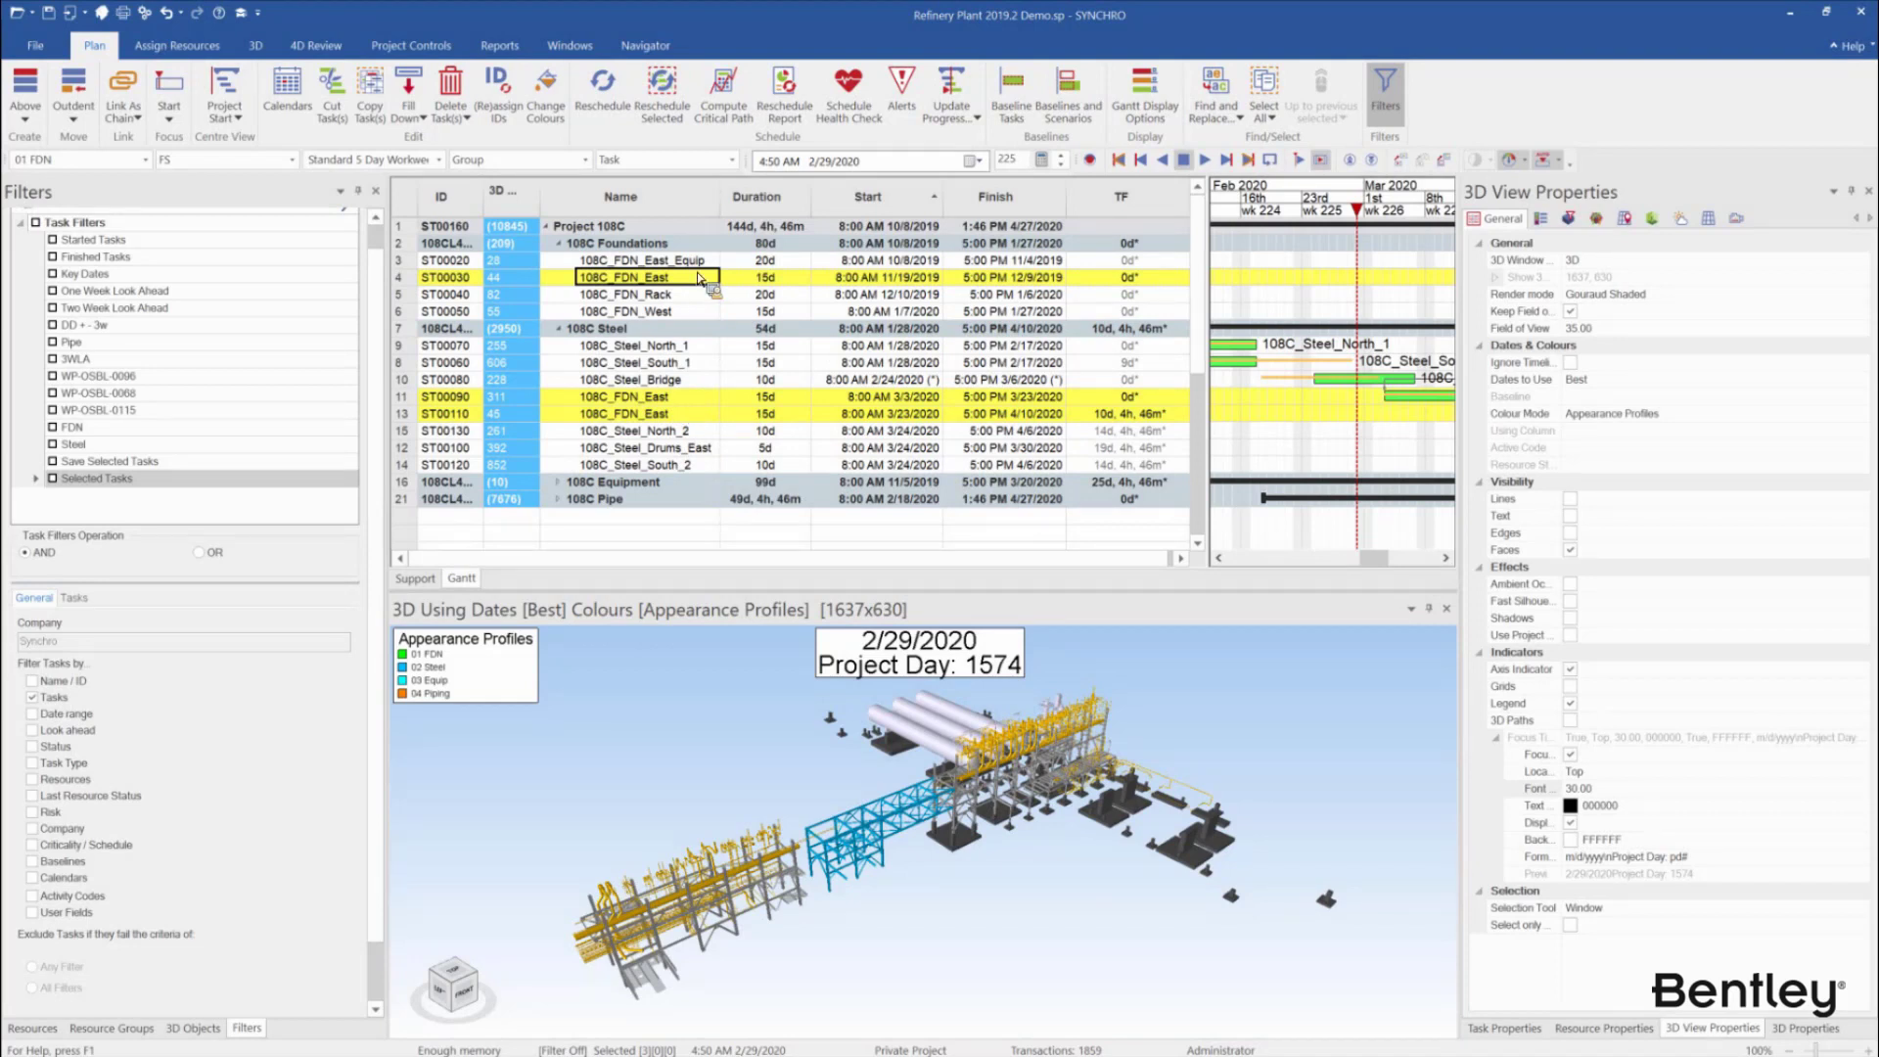
pyautogui.click(168, 15)
# Change the task table grouping from WBS to Code
pyautogui.moveTo(982, 202); pyautogui.dragTo(920, 211)
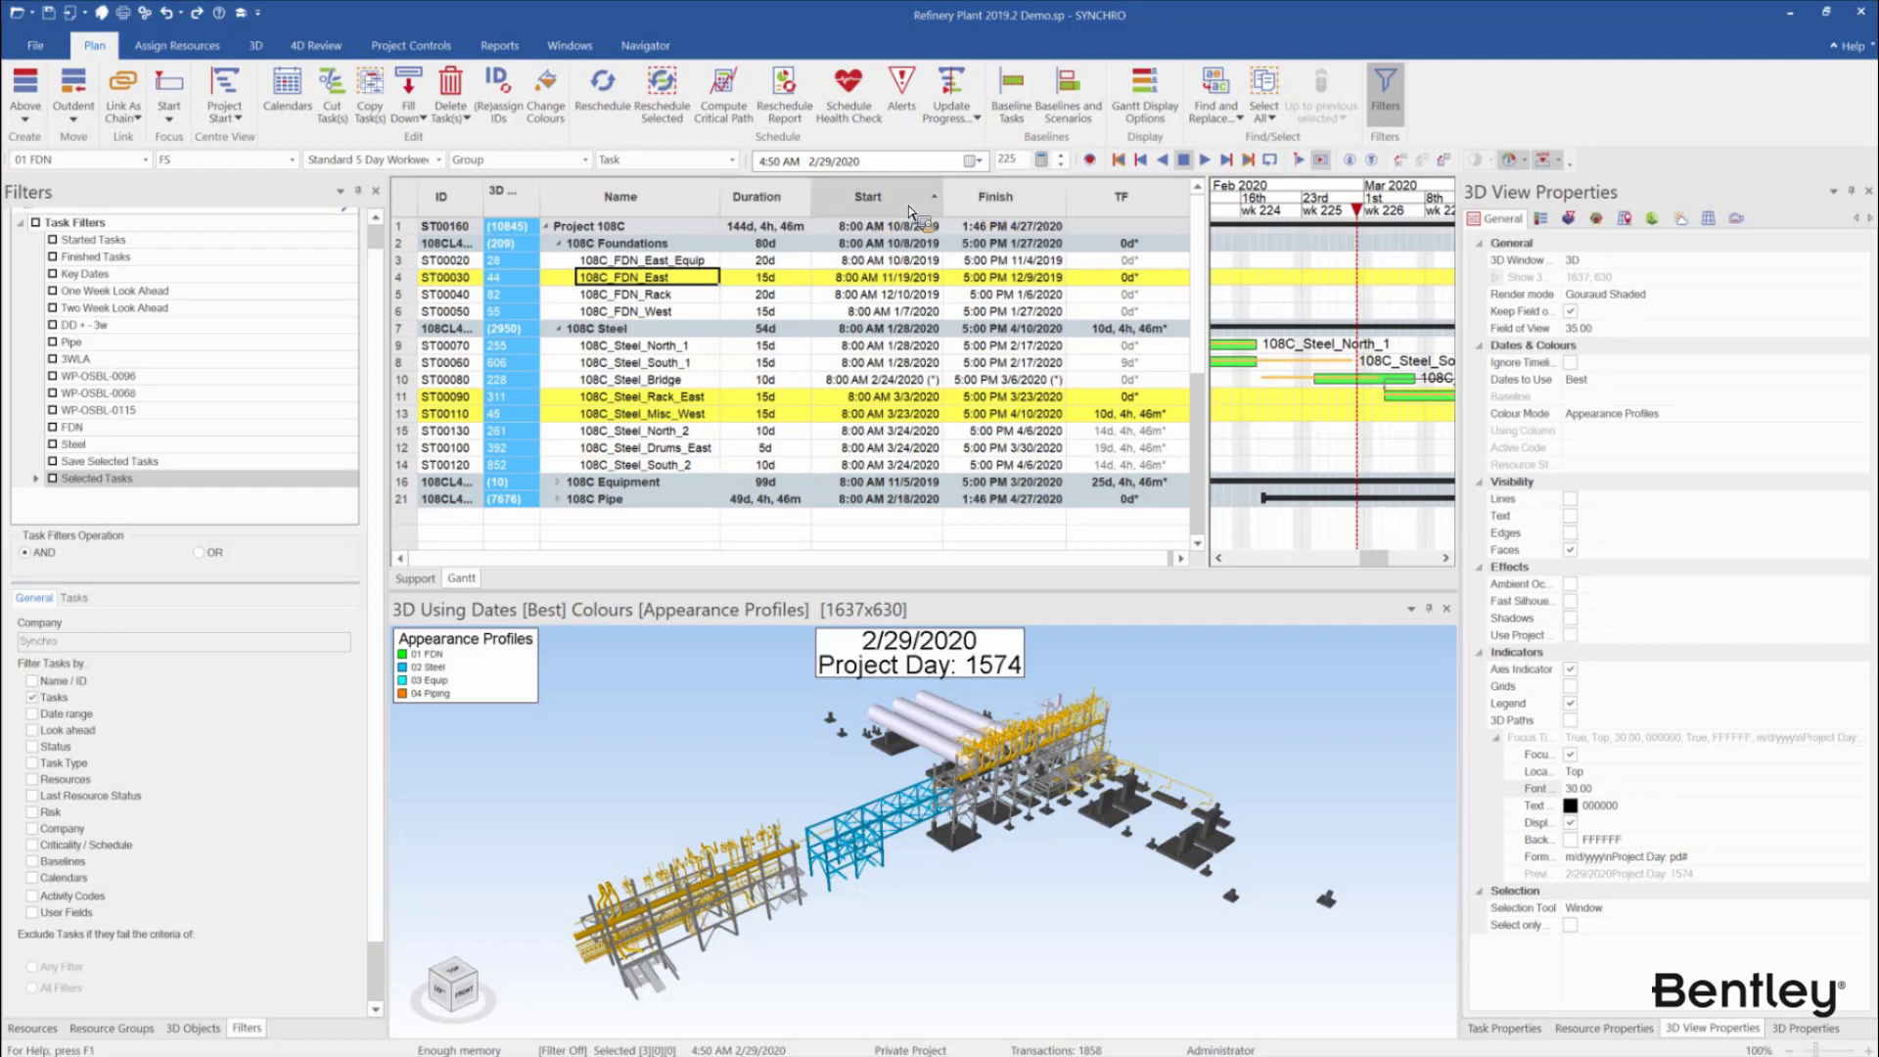
pyautogui.rightClick(908, 206)
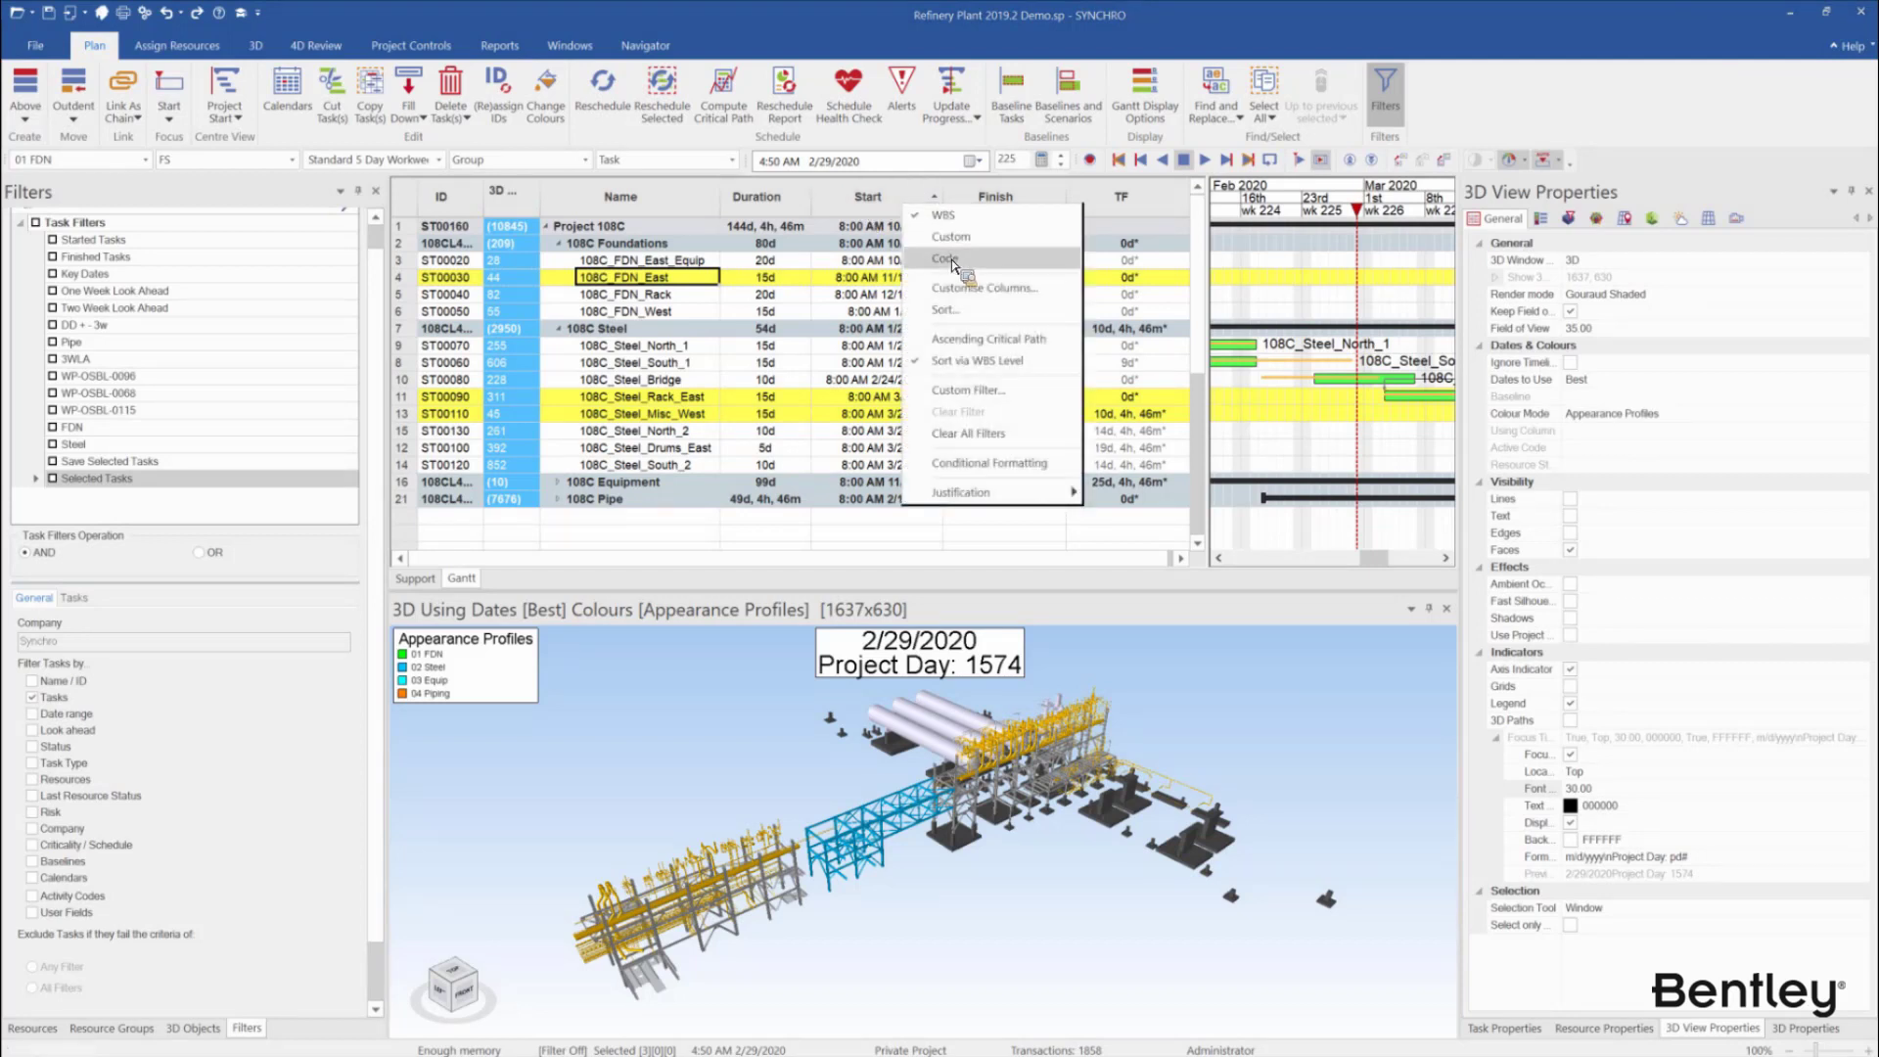
pyautogui.click(947, 260)
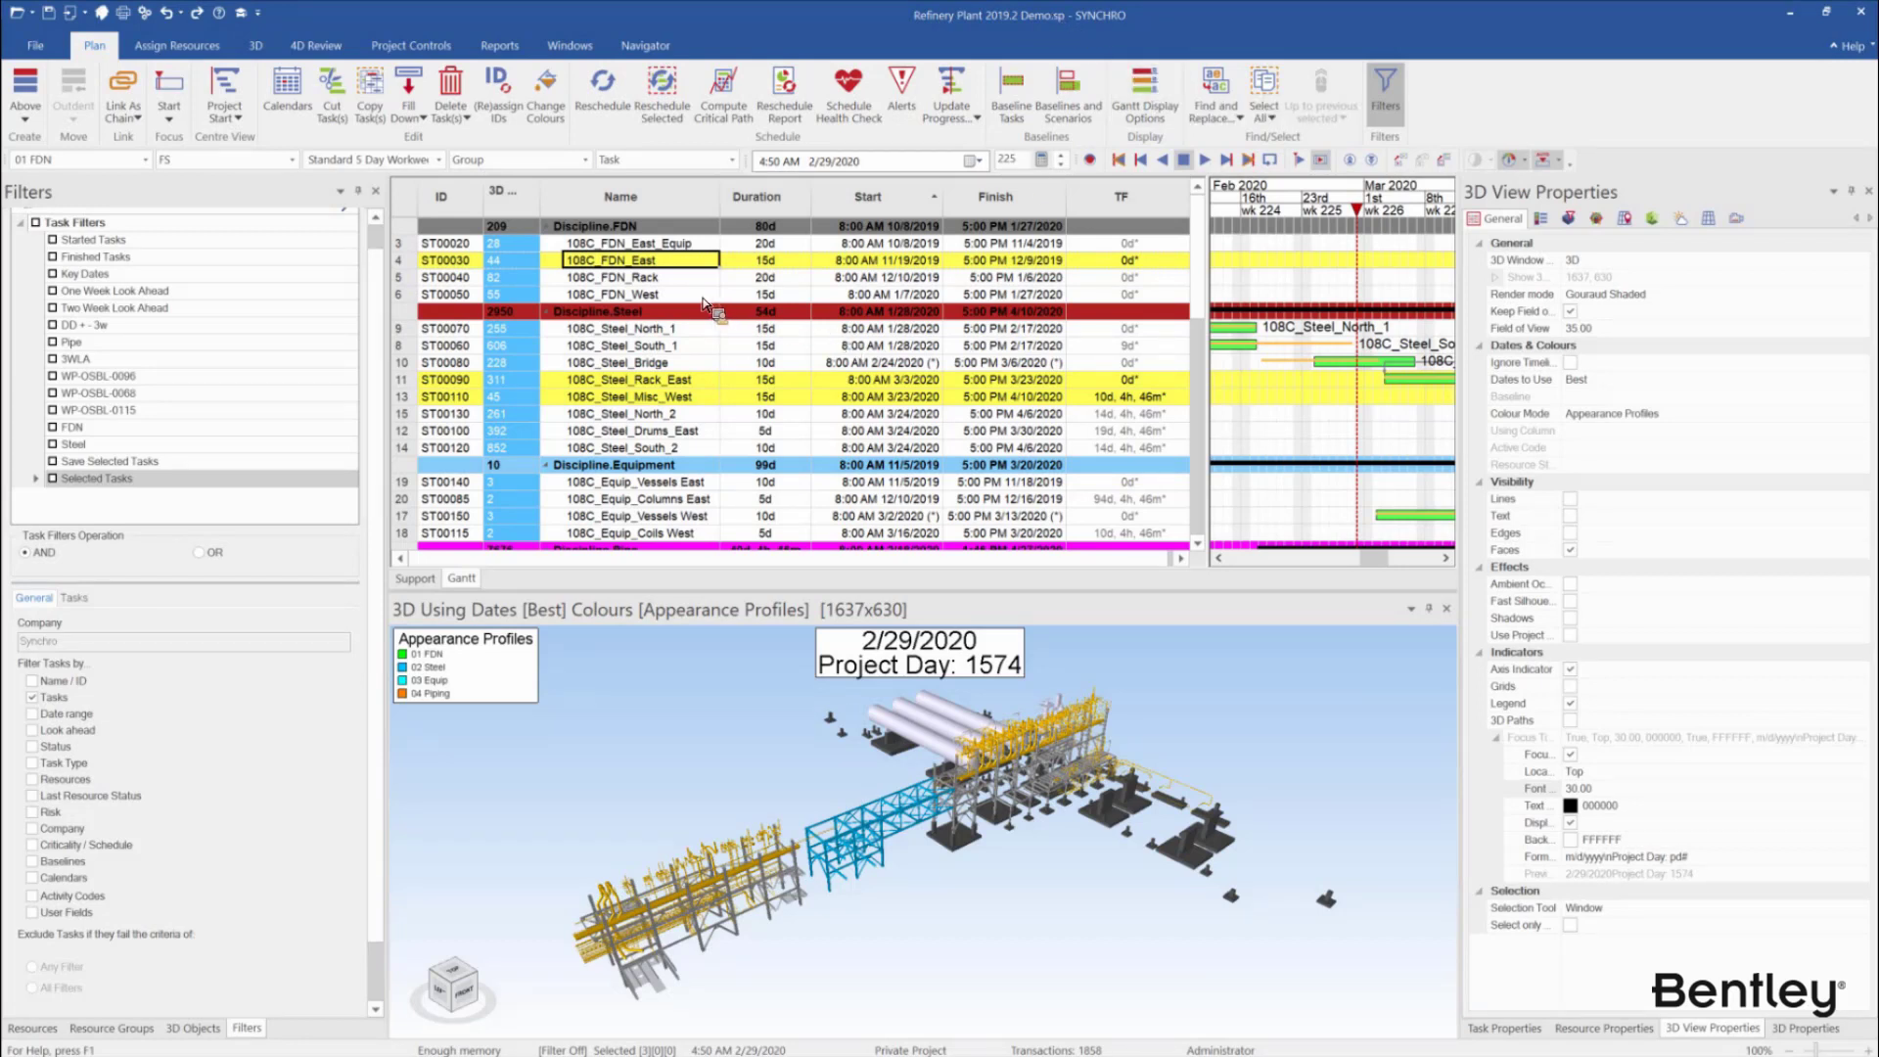
pyautogui.click(839, 204)
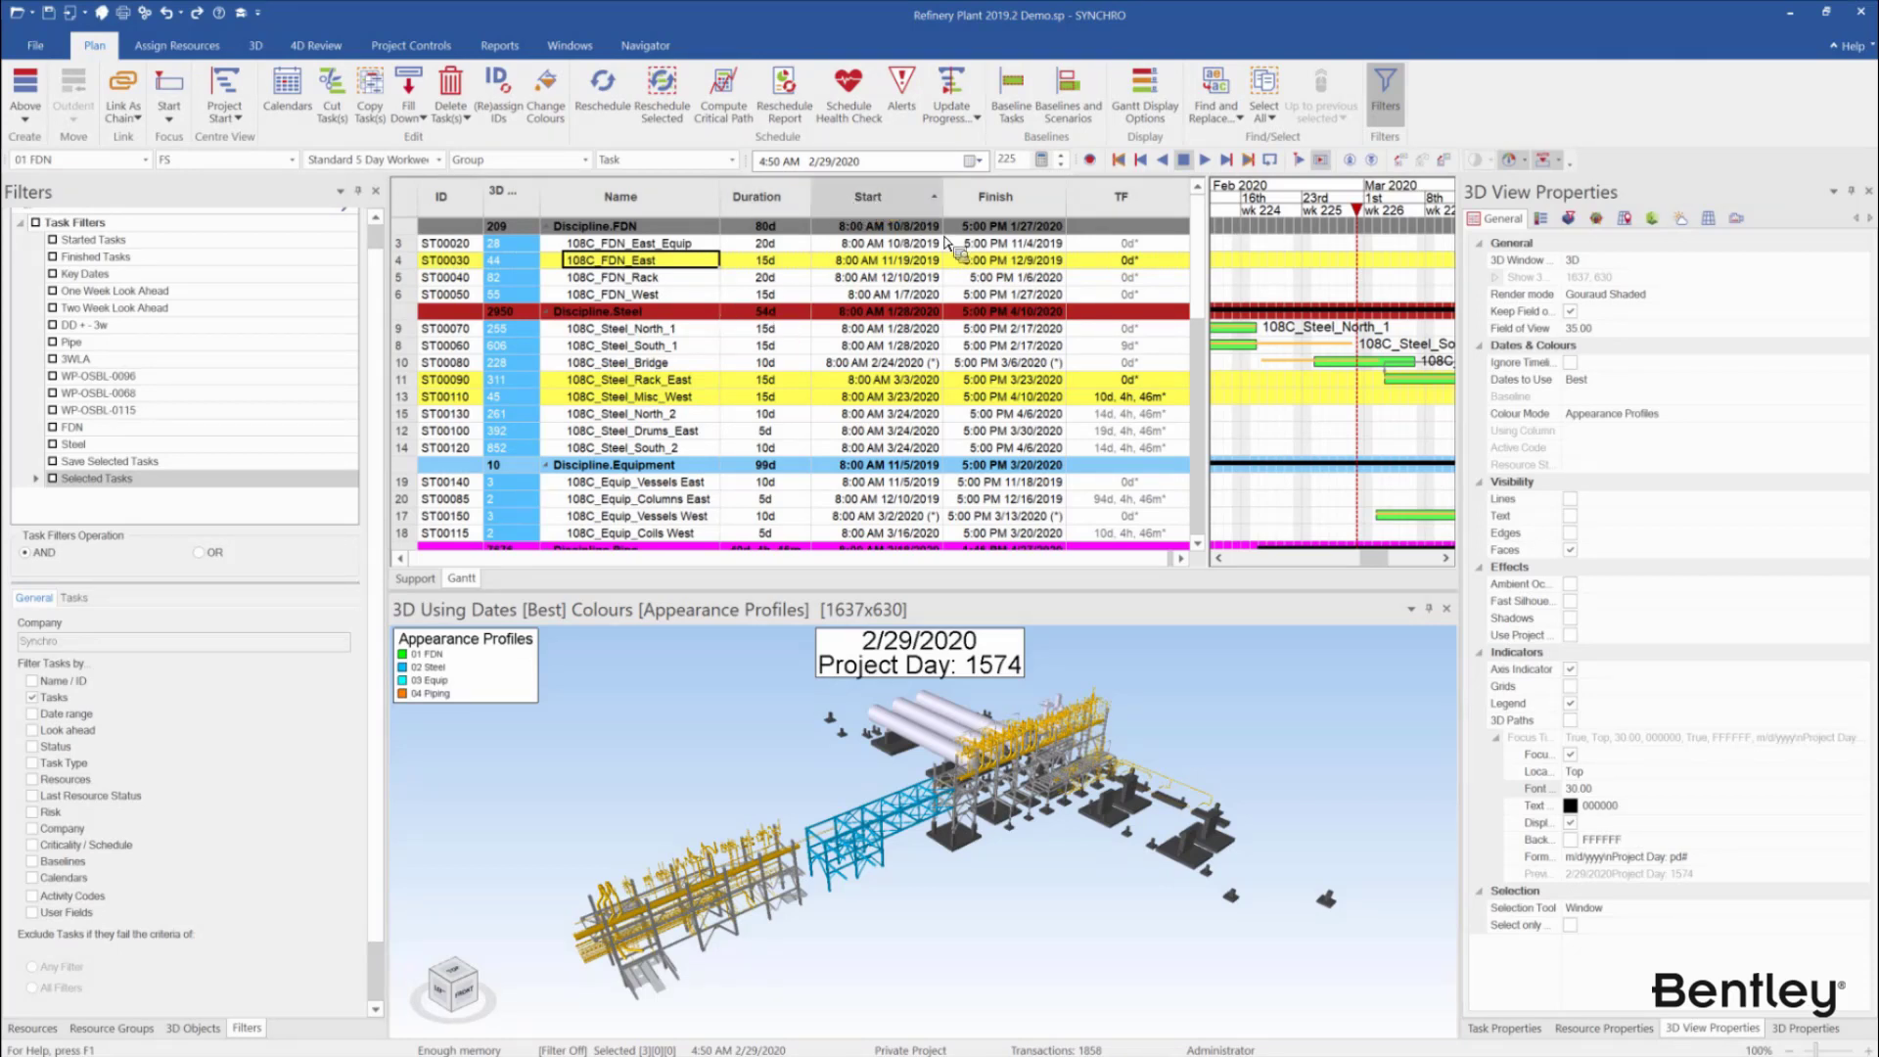
pyautogui.rightClick(872, 195)
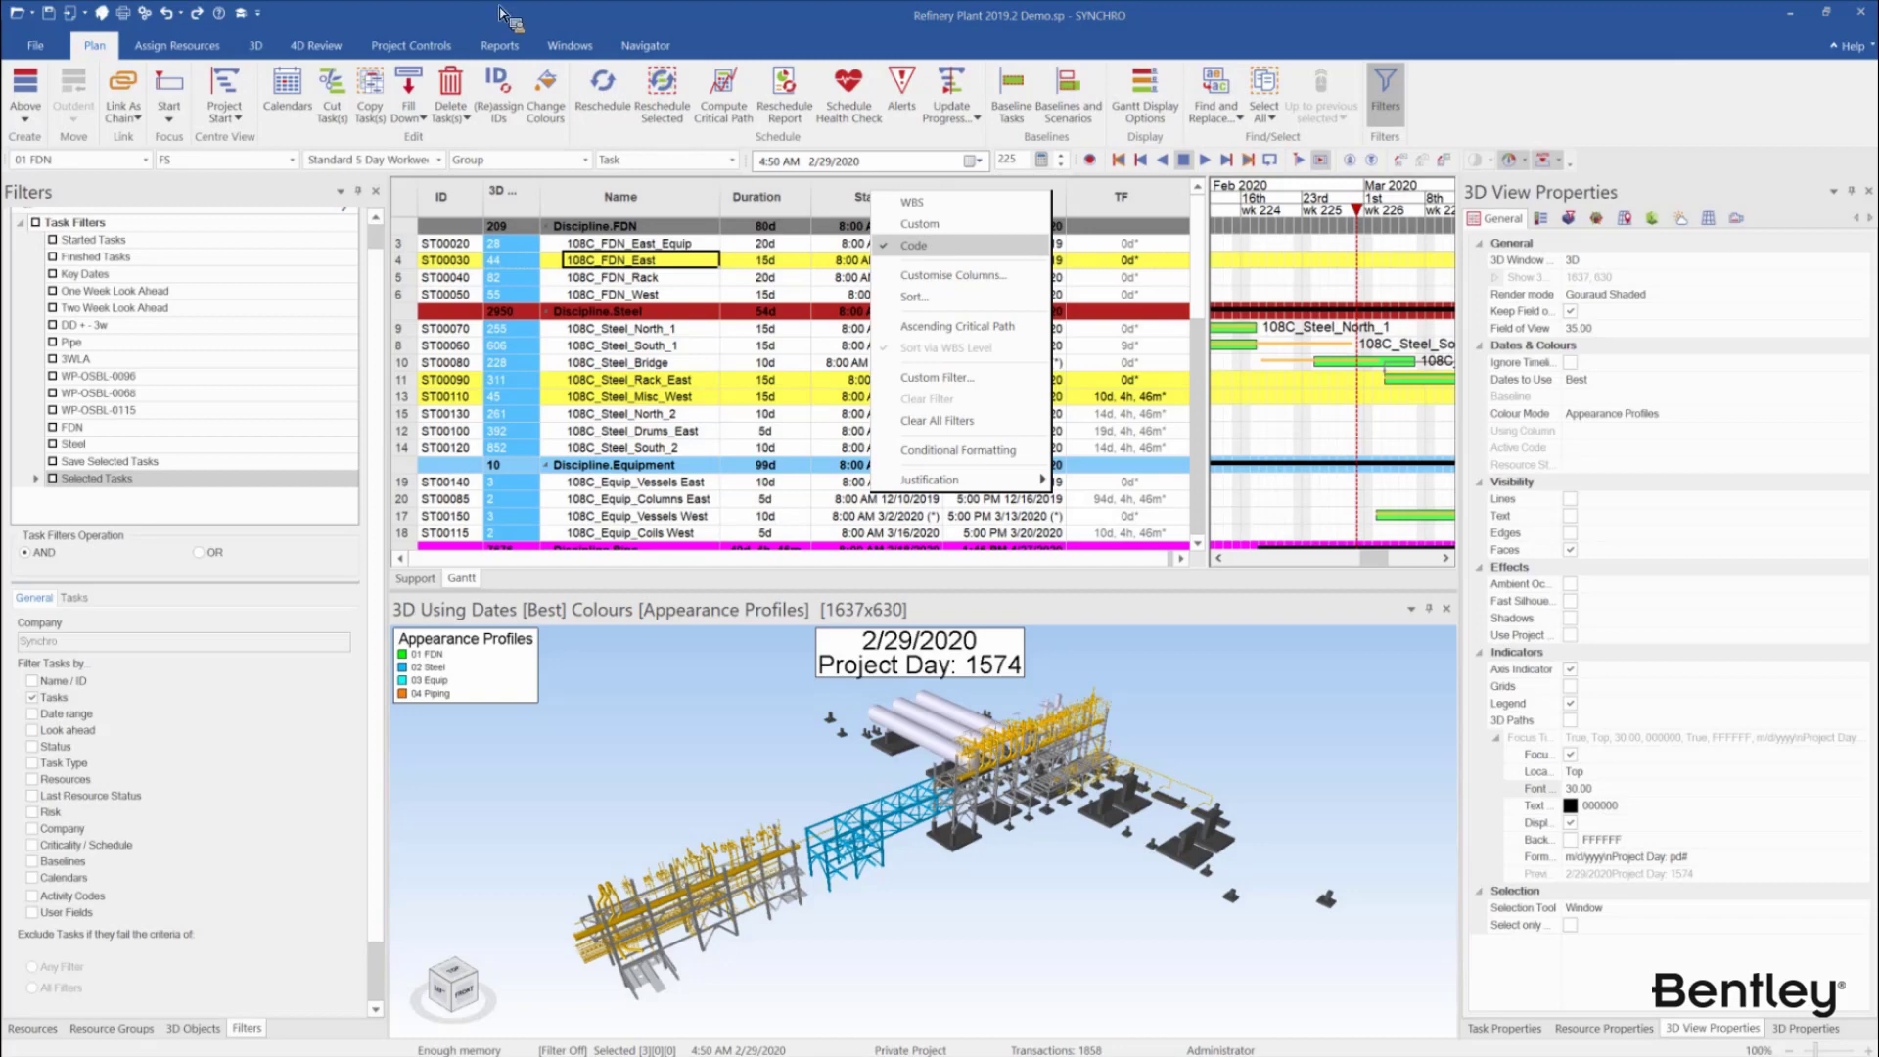
# Show the activity codes and enable CWA as a second grouping level under Discipline
pyautogui.click(668, 35)
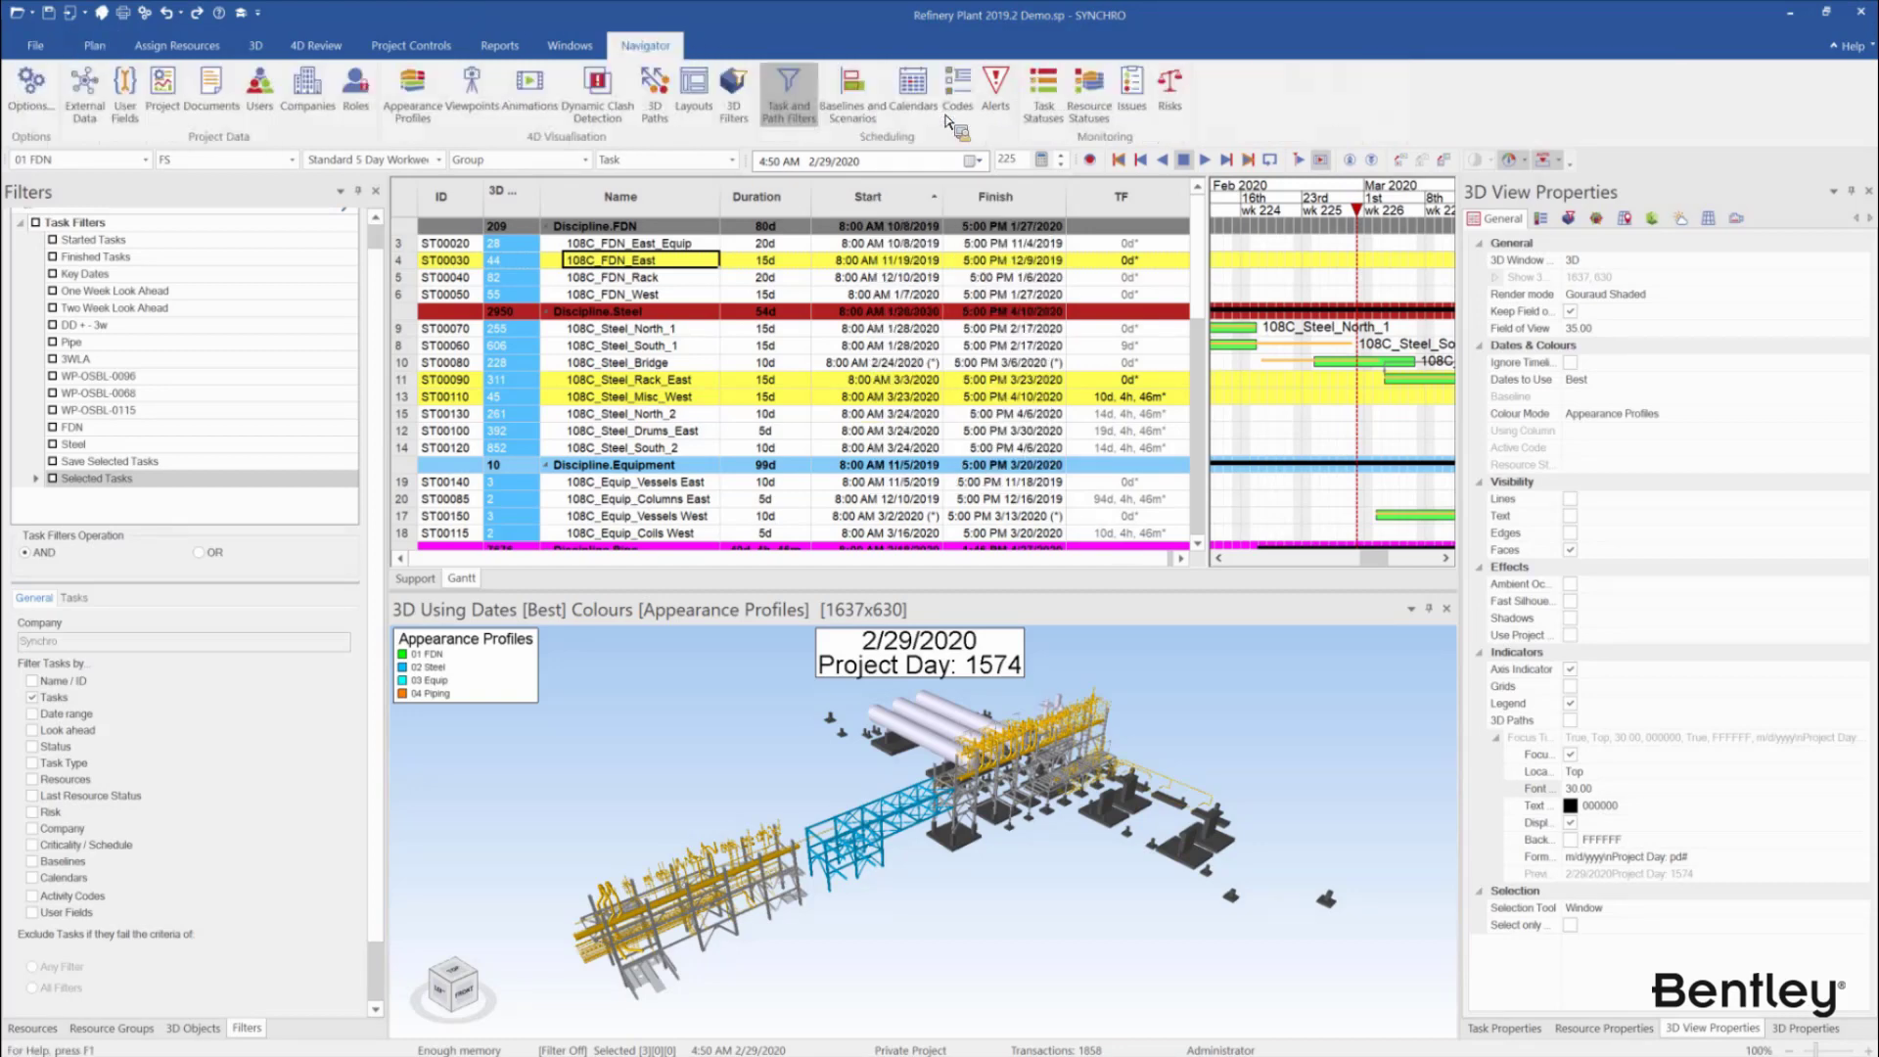
pyautogui.click(957, 95)
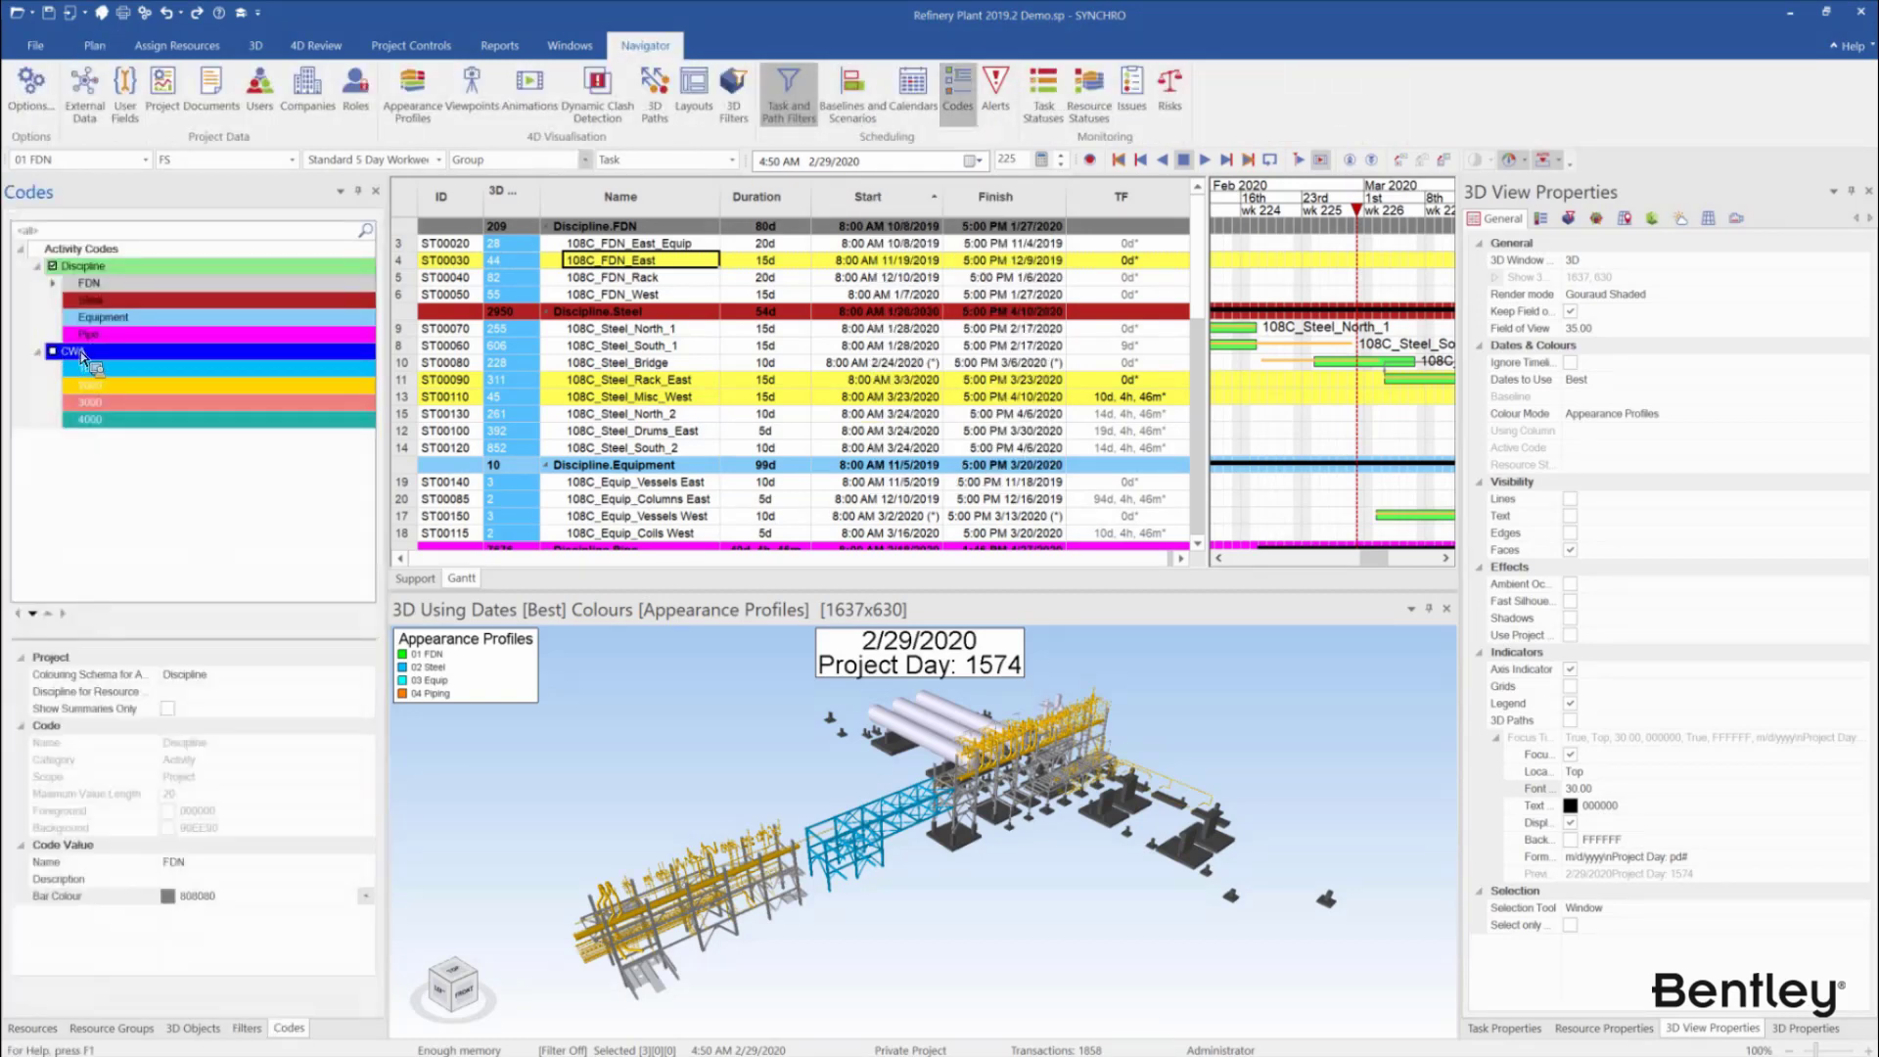
pyautogui.click(53, 351)
pyautogui.moveTo(697, 366); pyautogui.dragTo(854, 211)
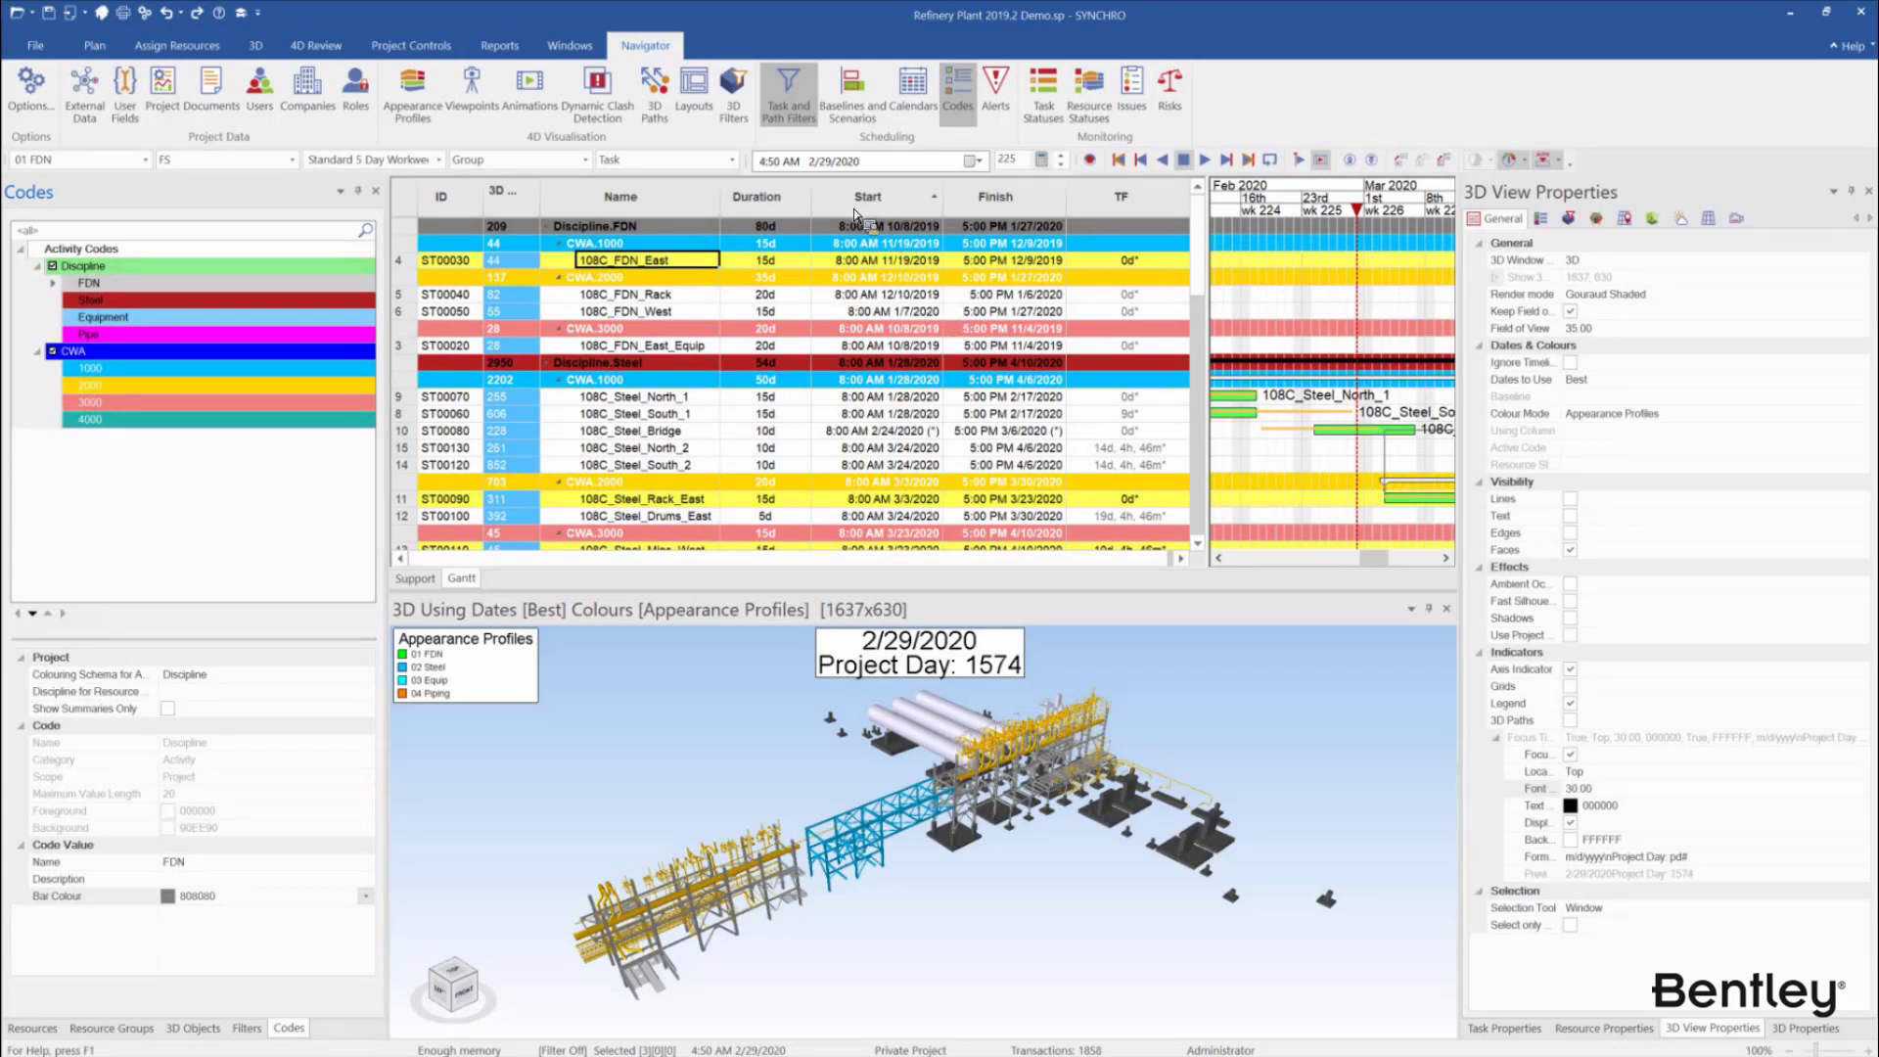
# Review the task grouping choices for the column headers and in Gantt Display Options, and cancel without changes
pyautogui.rightClick(850, 205)
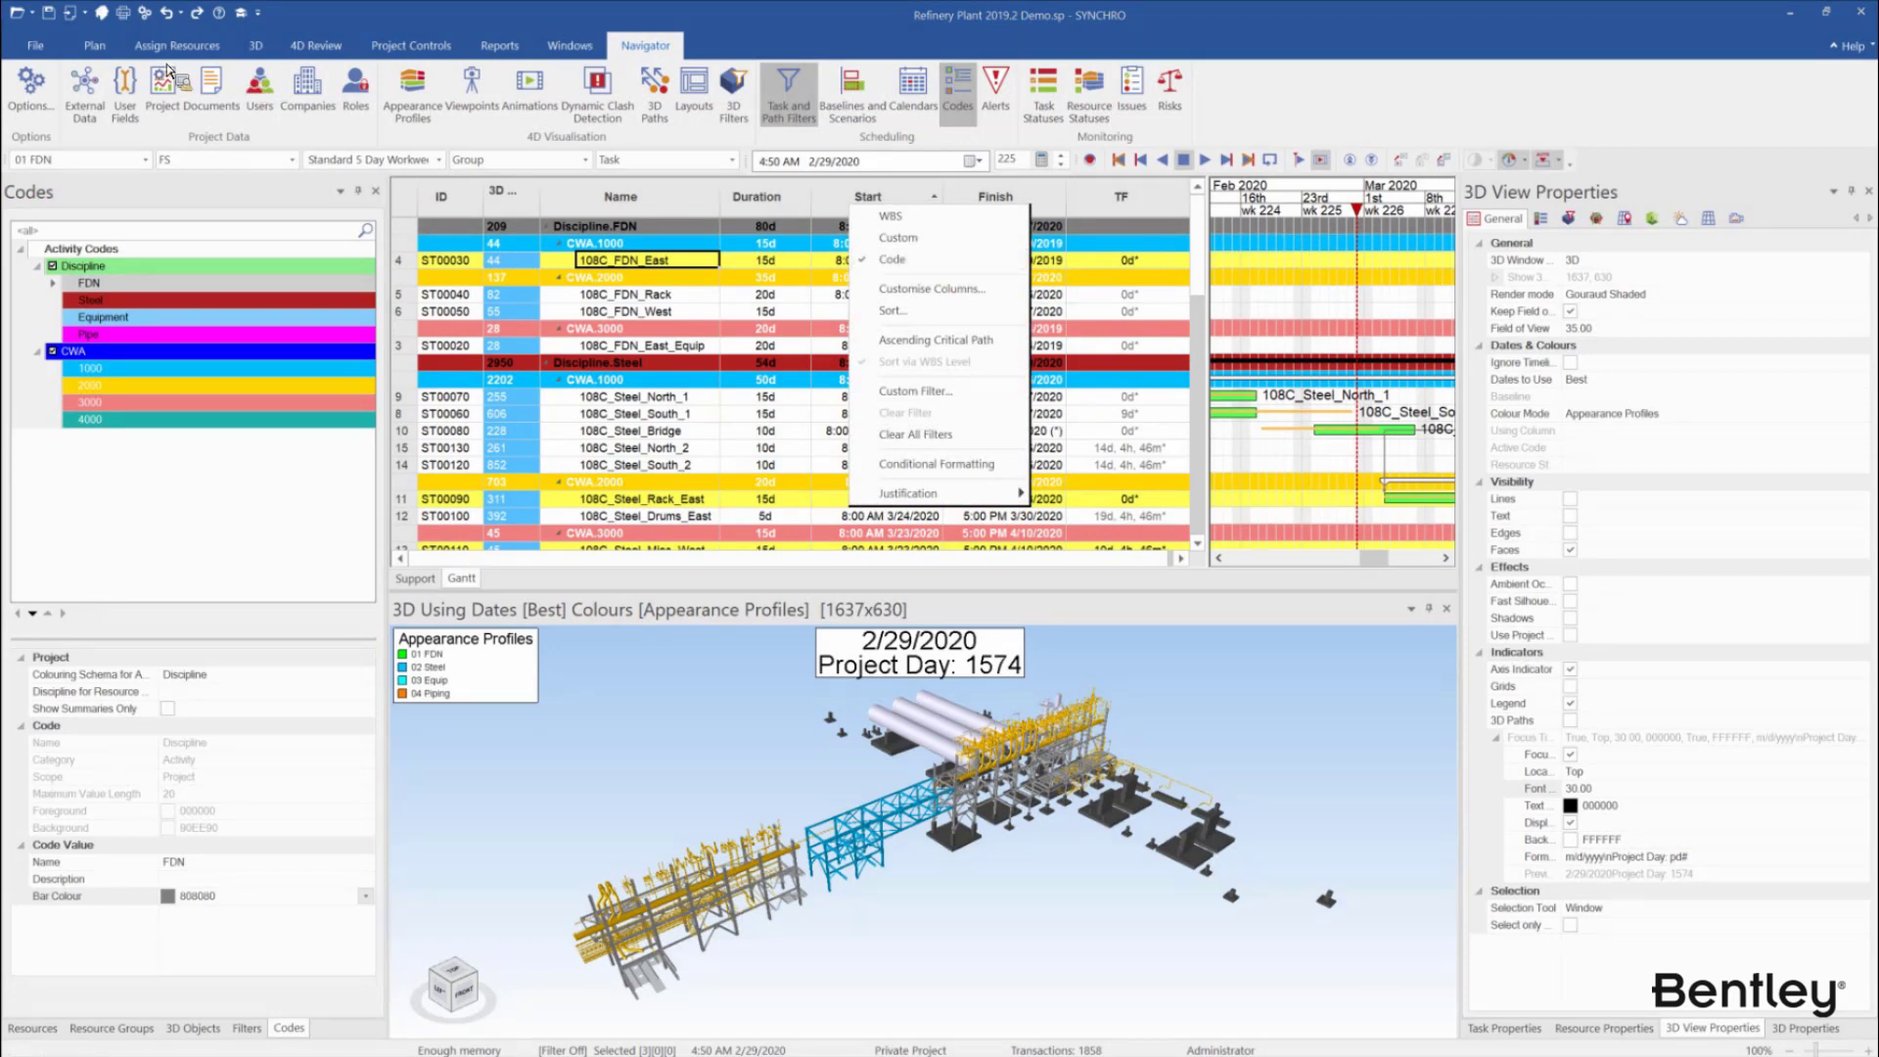
pyautogui.click(94, 45)
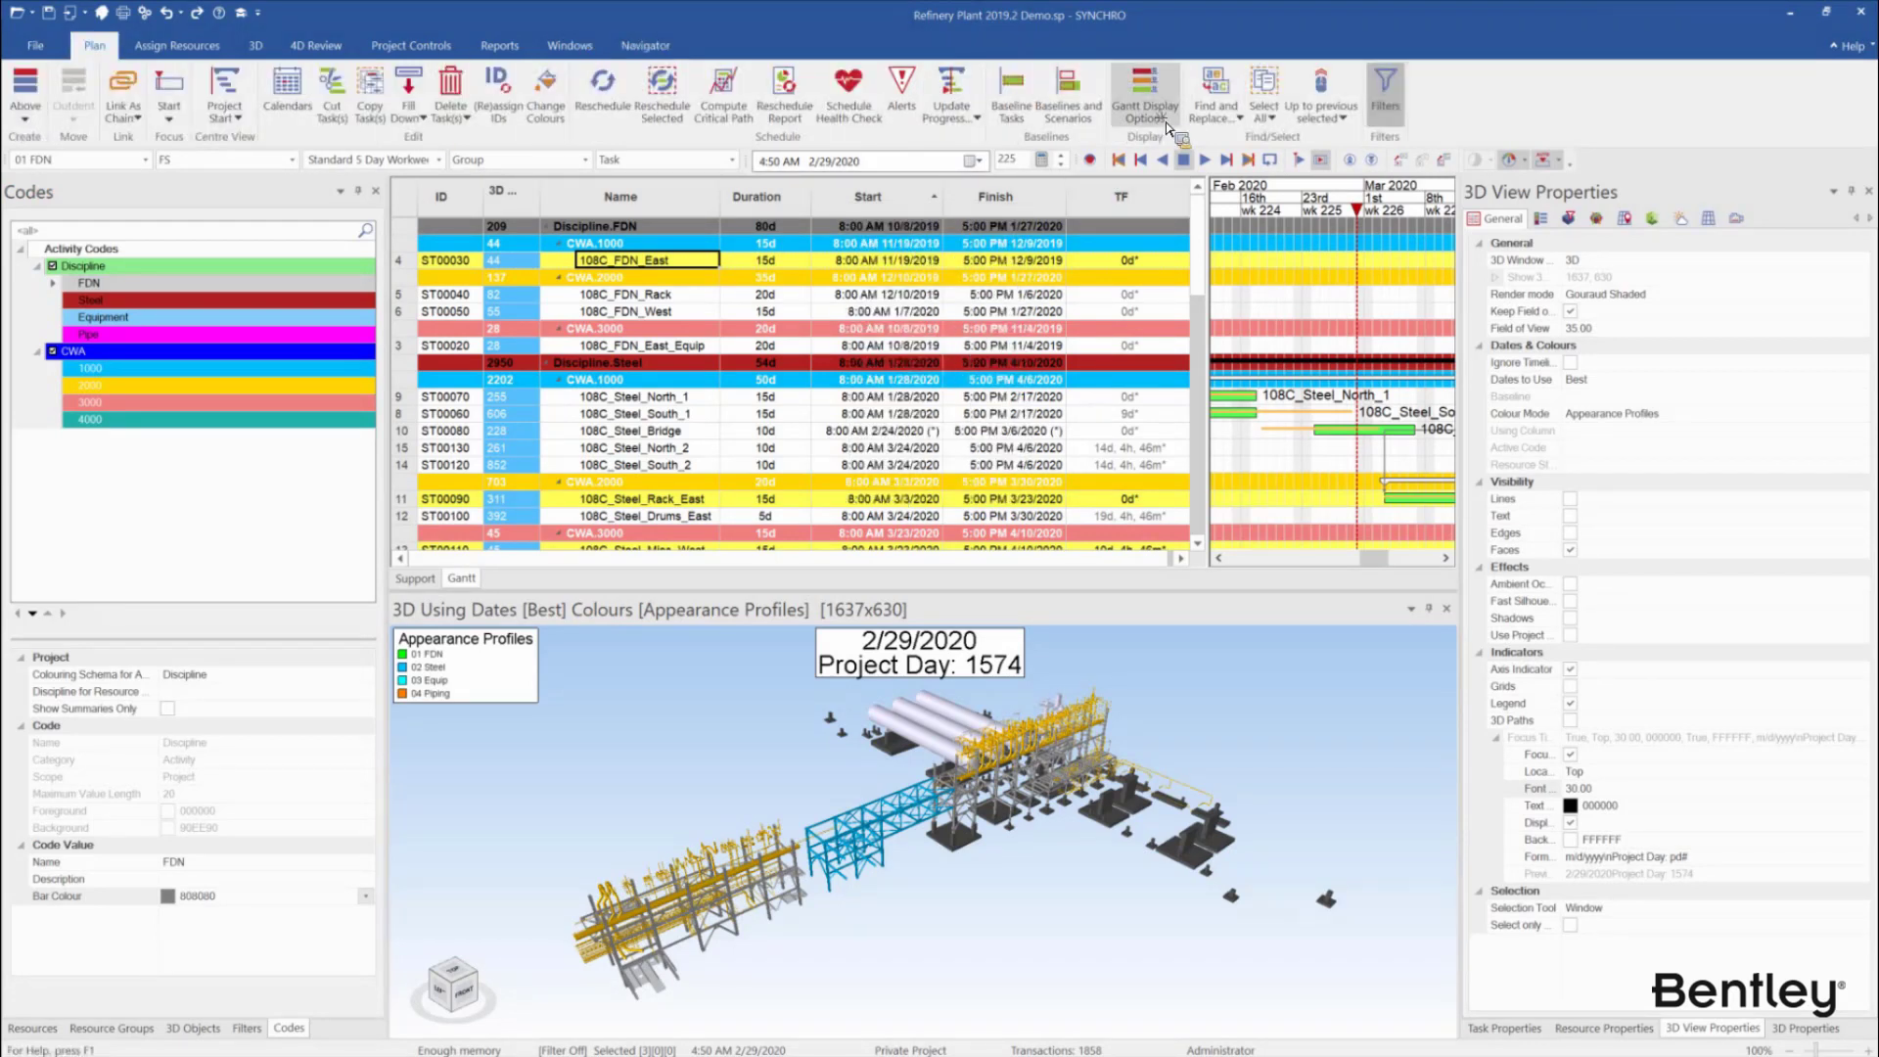
pyautogui.click(1160, 113)
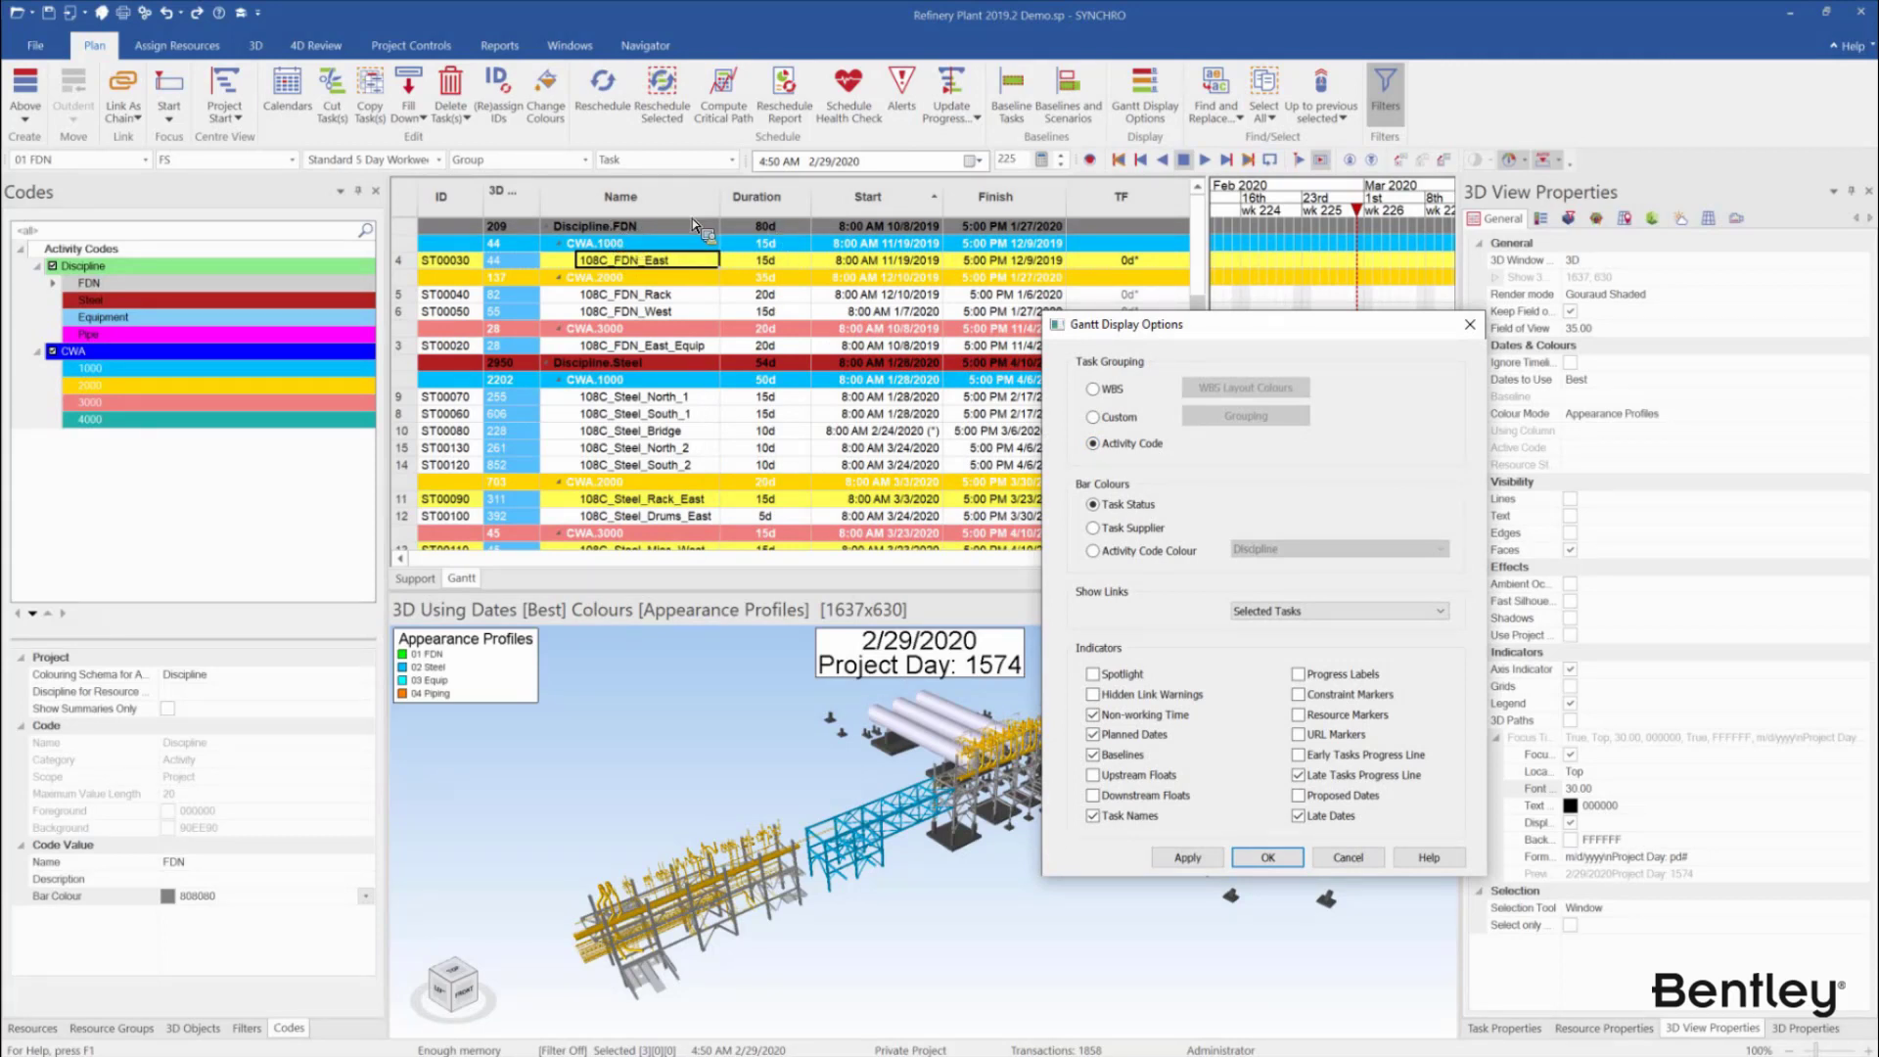
pyautogui.click(1376, 865)
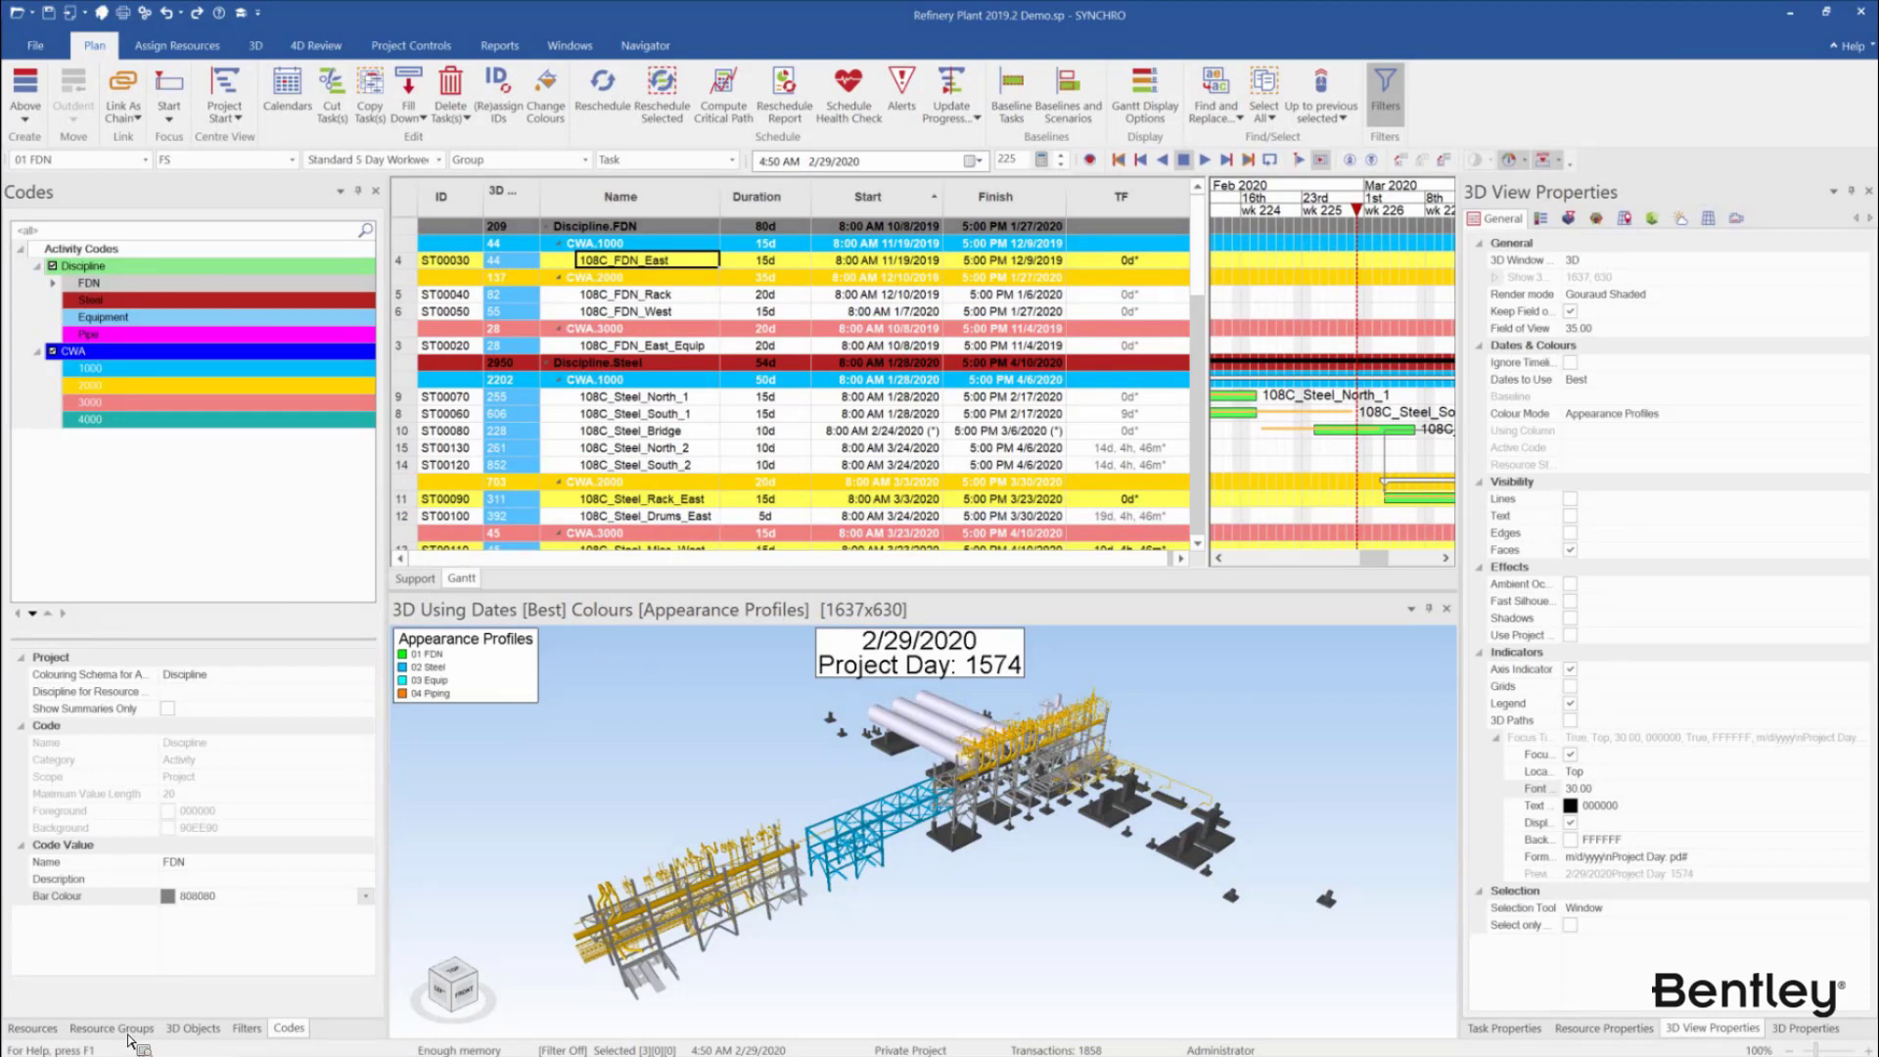
pyautogui.click(175, 46)
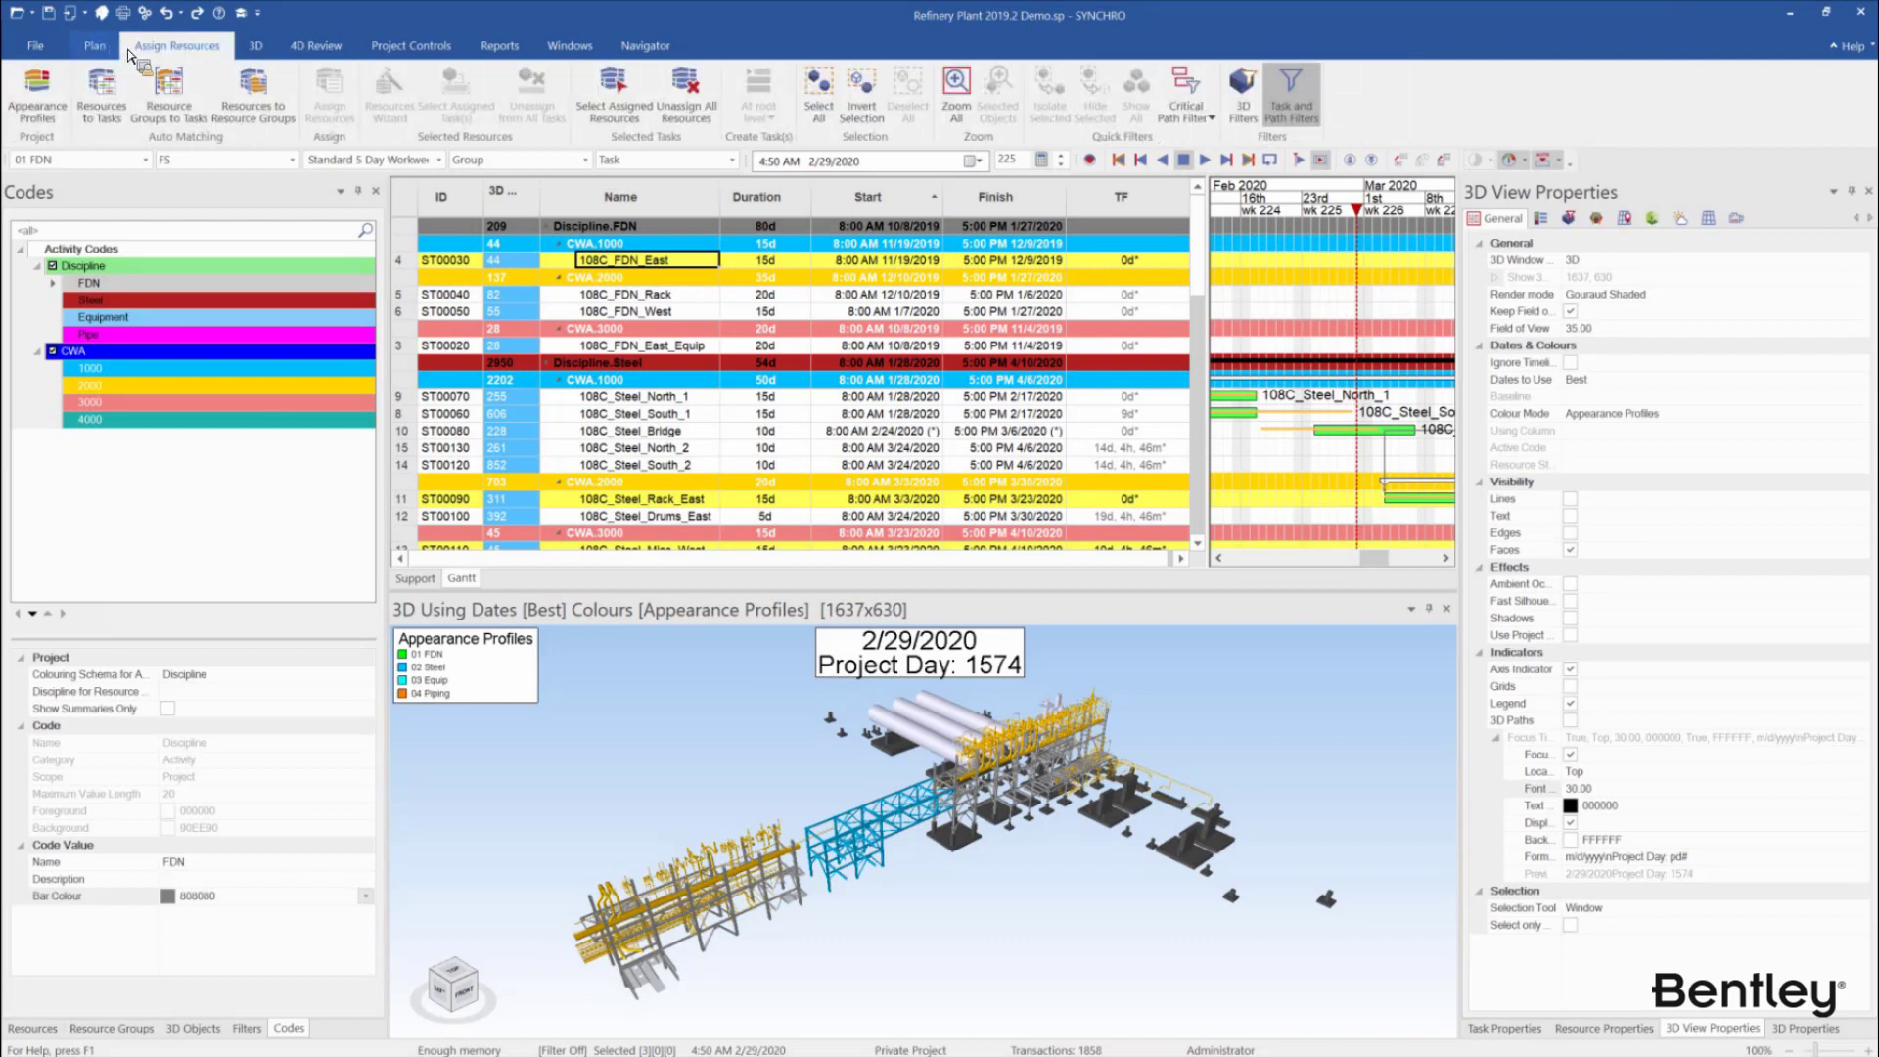
pyautogui.click(108, 49)
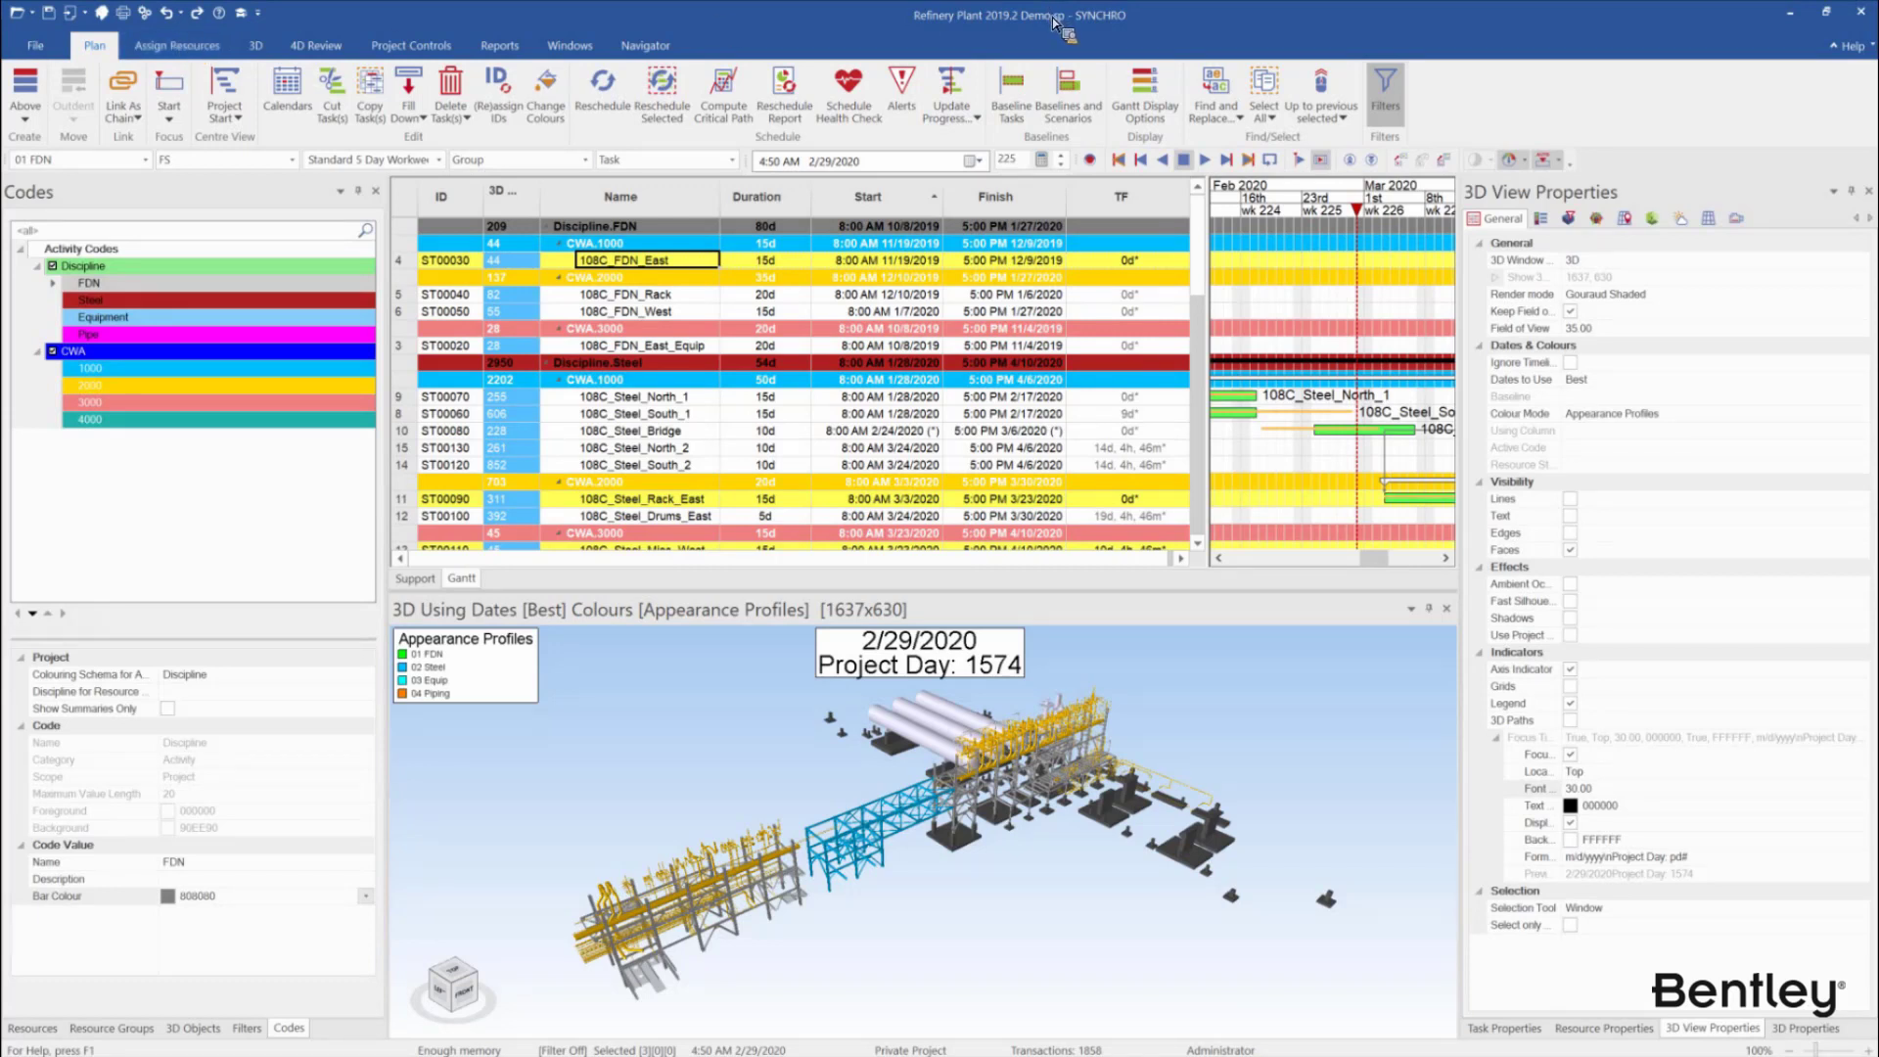
# Show the project constants and widen the Name column to fit the ConcreteWasteFactor entry
pyautogui.click(643, 46)
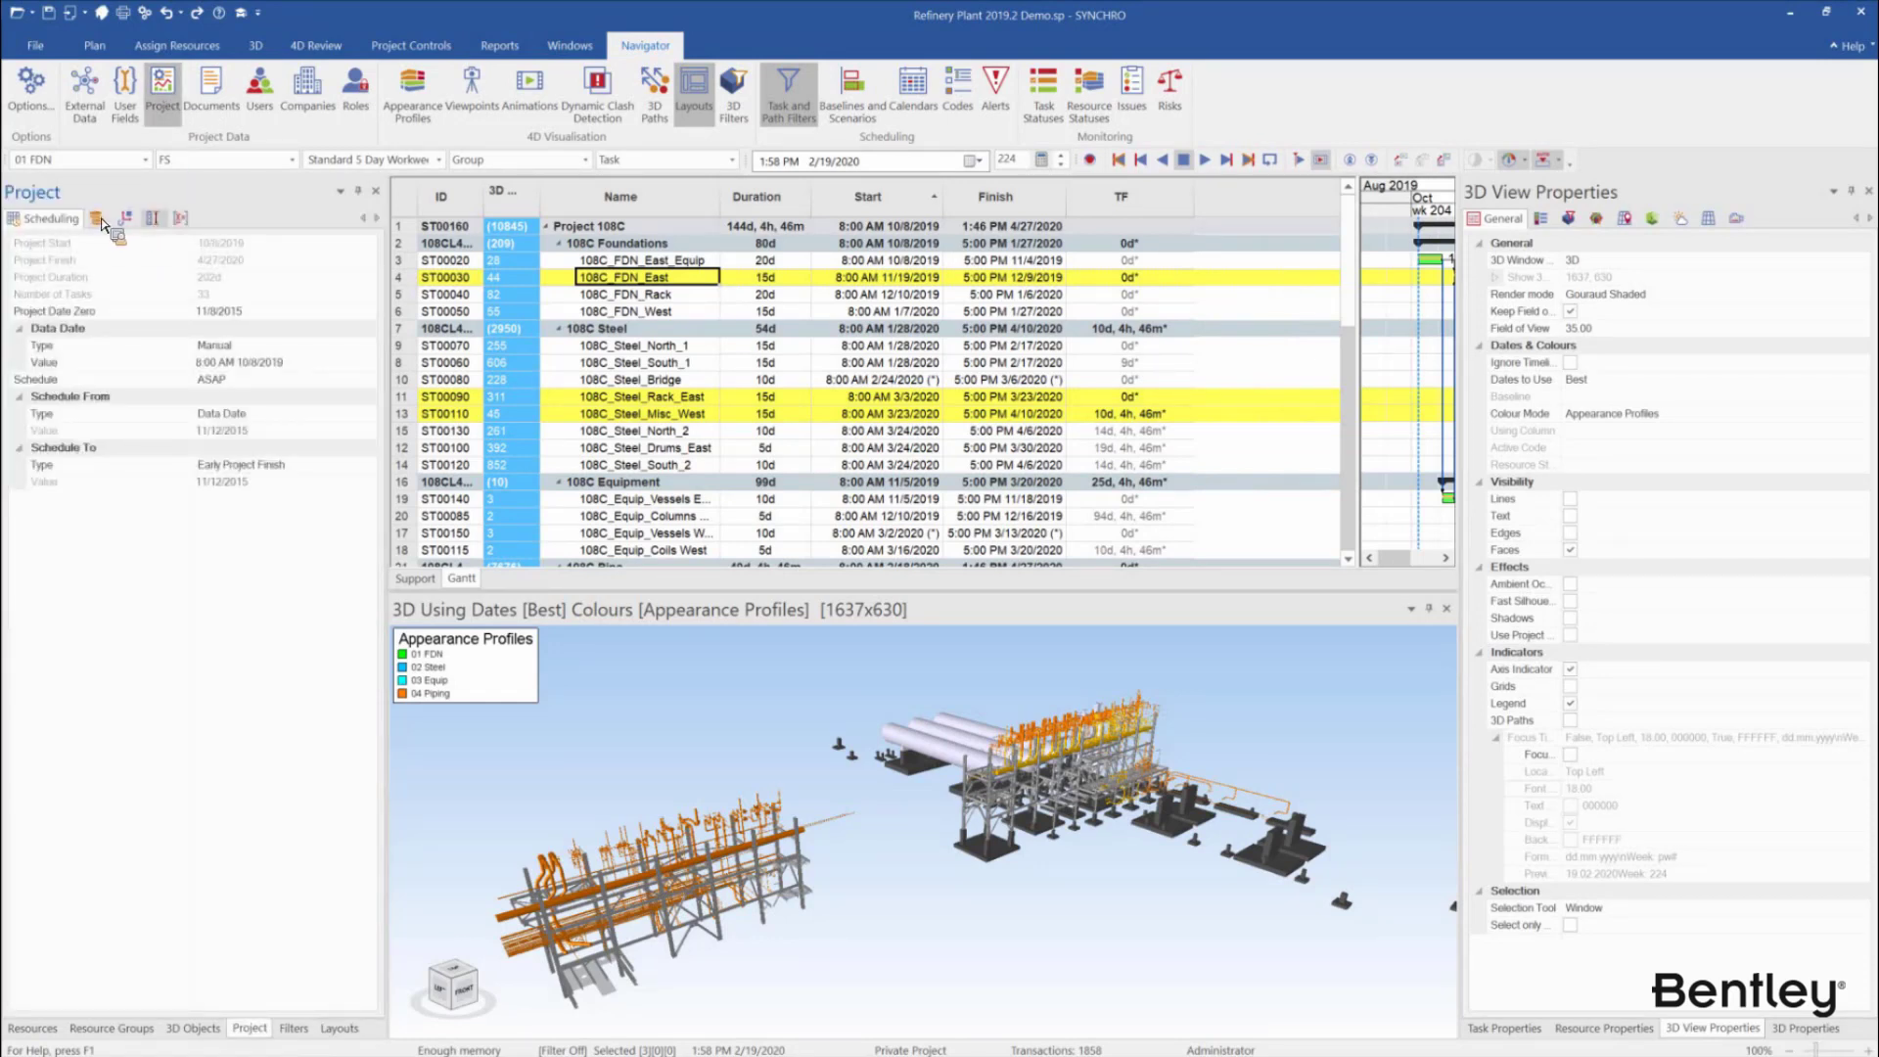
pyautogui.click(181, 219)
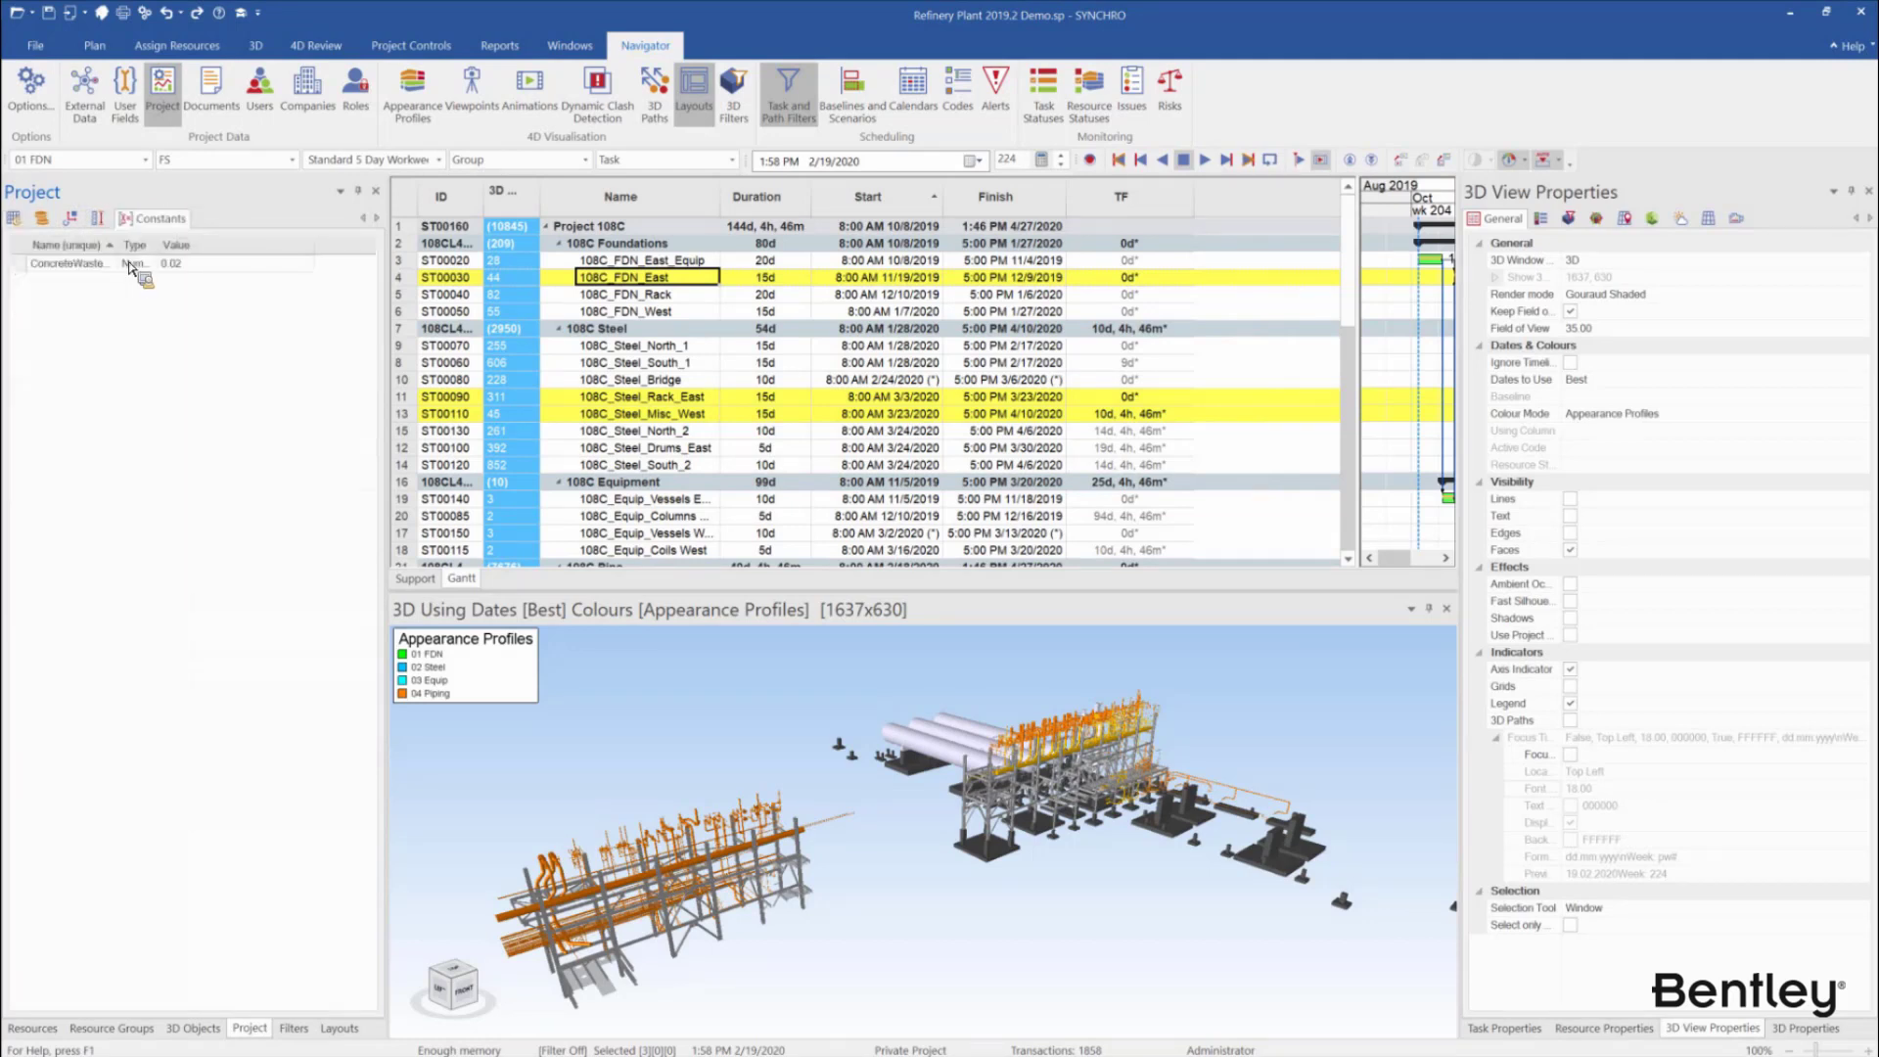
pyautogui.doubleClick(116, 249)
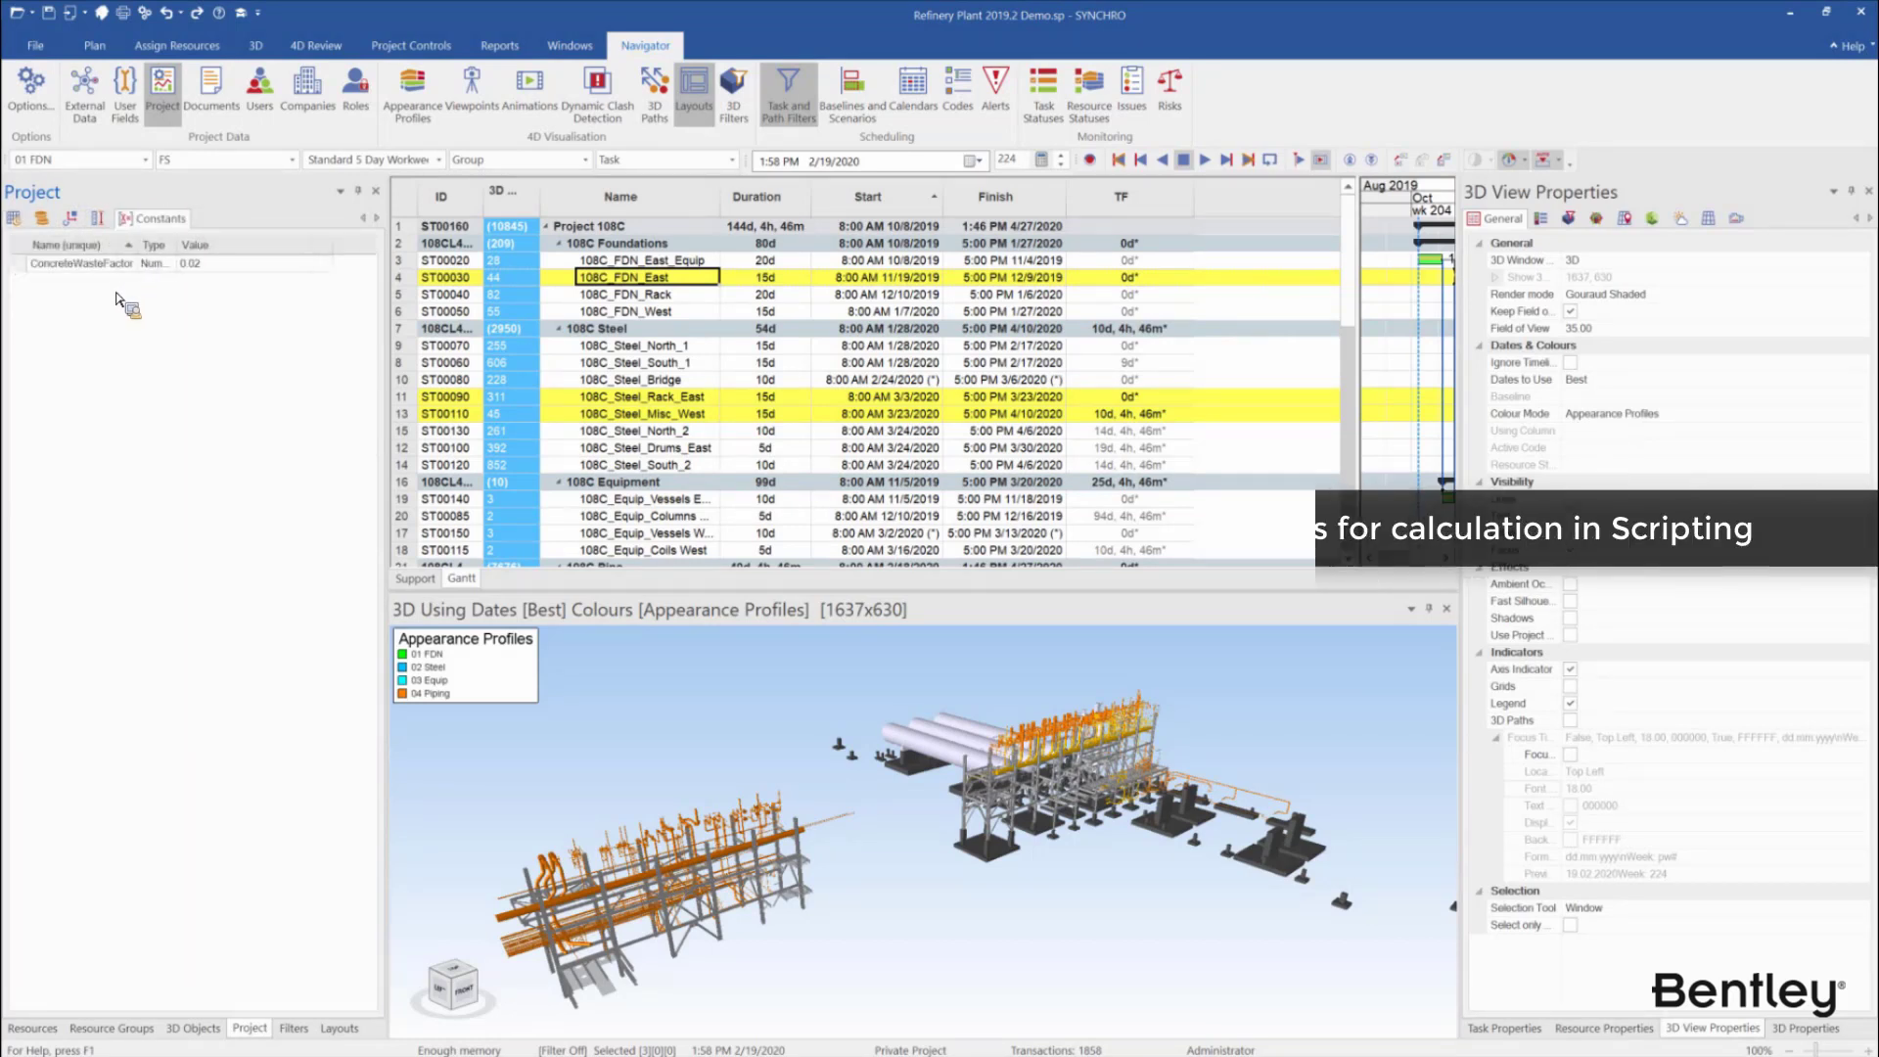
# Add a new constant to the project constants and widen the Name column further
pyautogui.rightClick(115, 298)
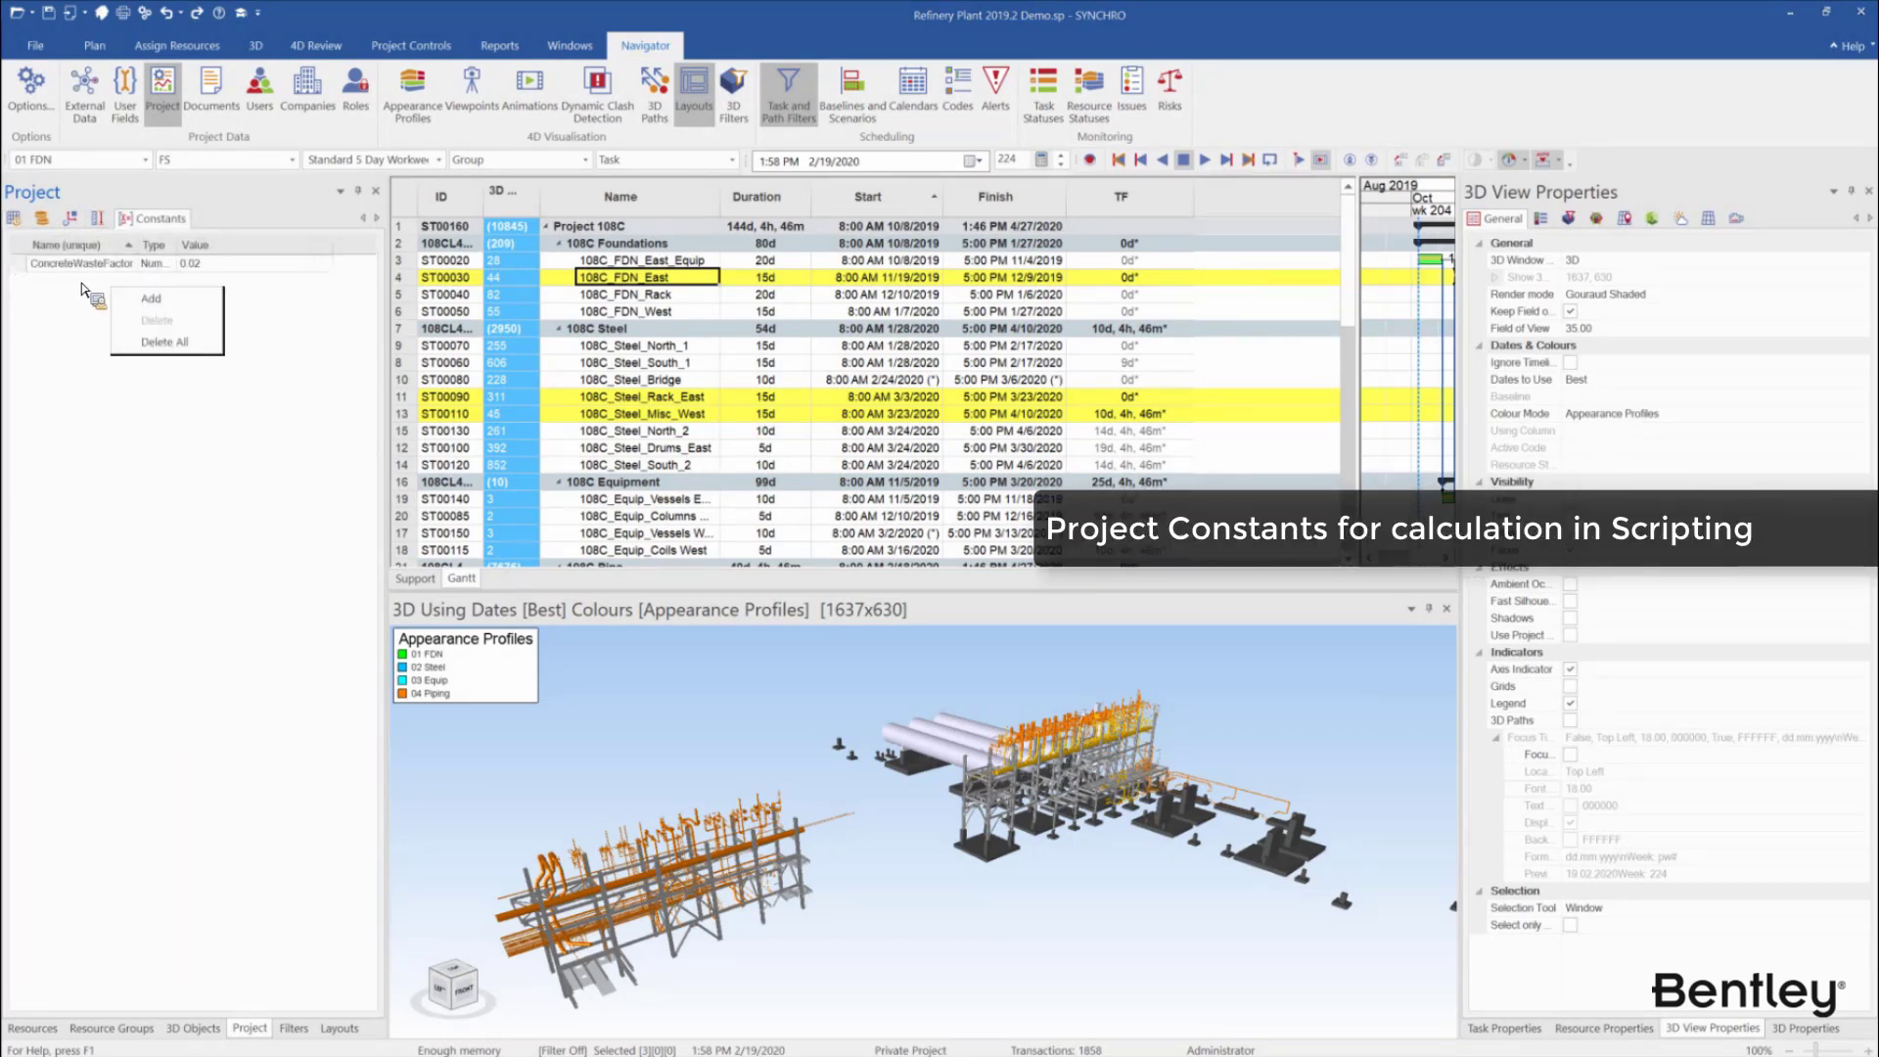
pyautogui.click(147, 298)
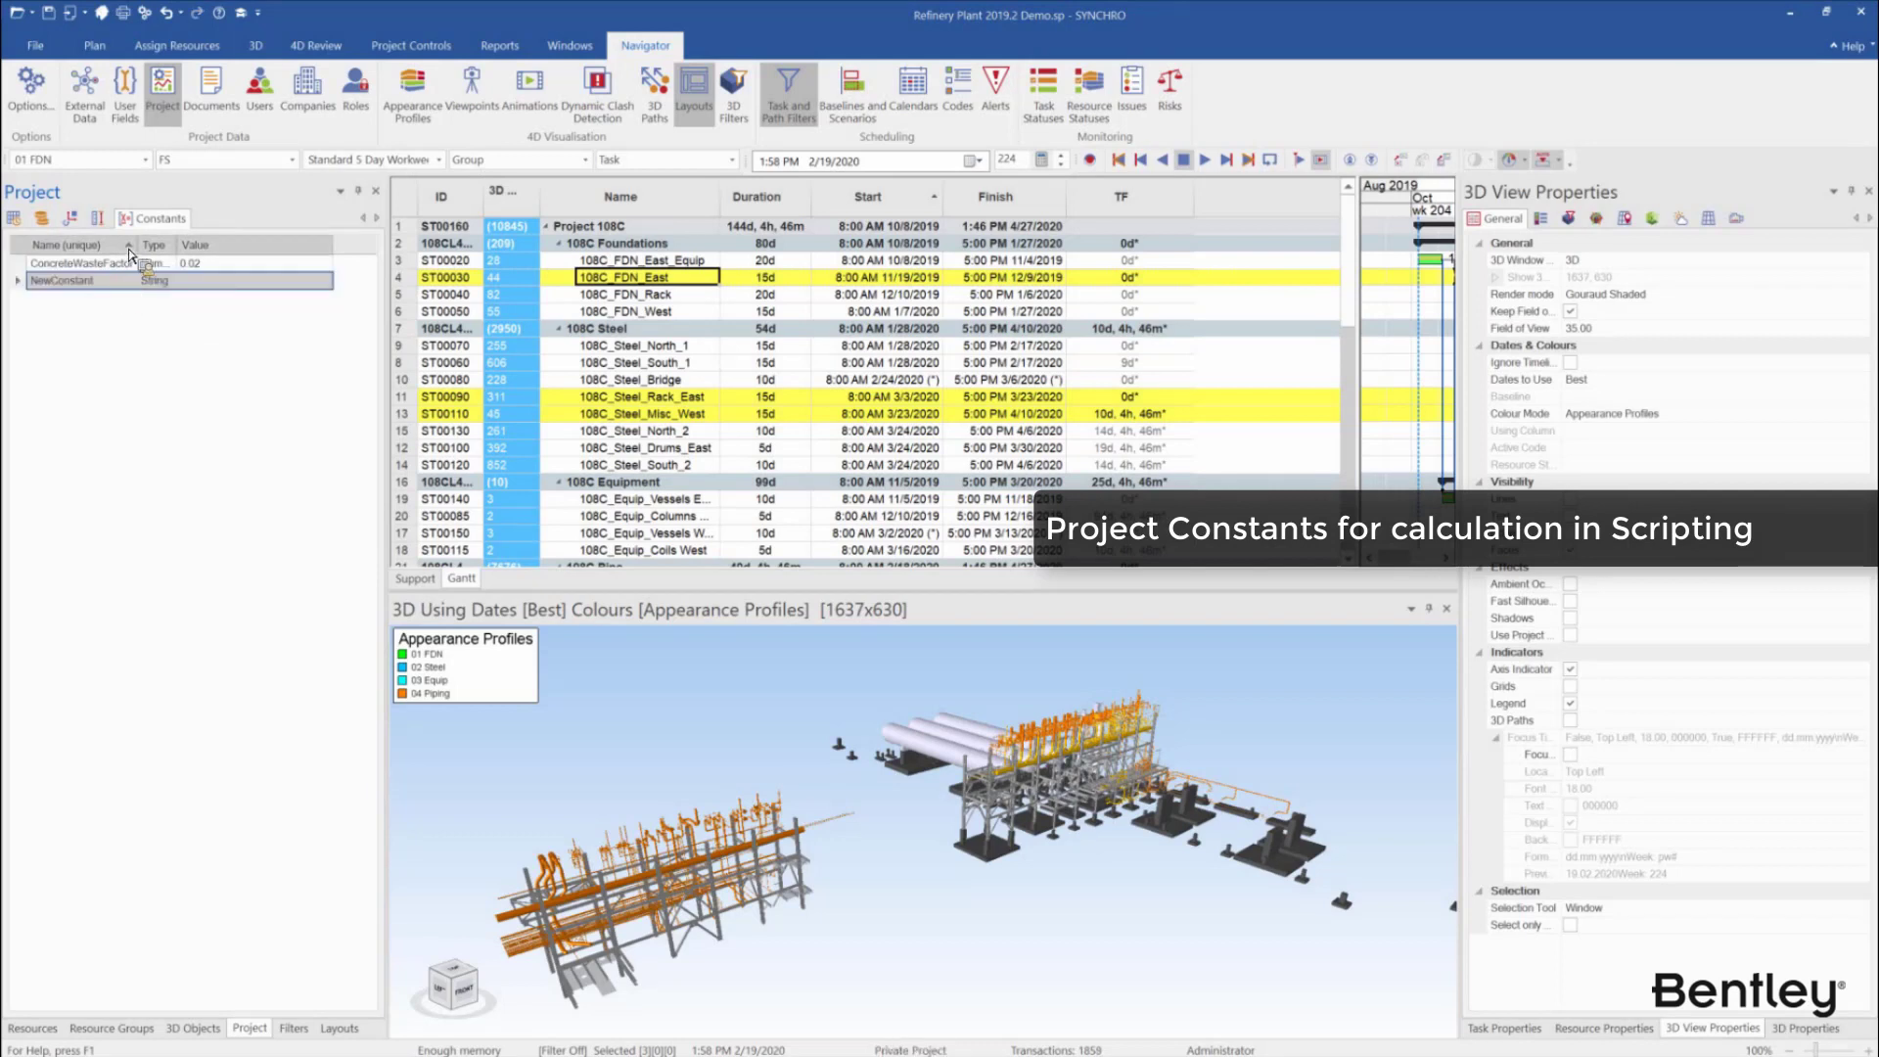
pyautogui.moveTo(138, 247); pyautogui.dragTo(167, 248)
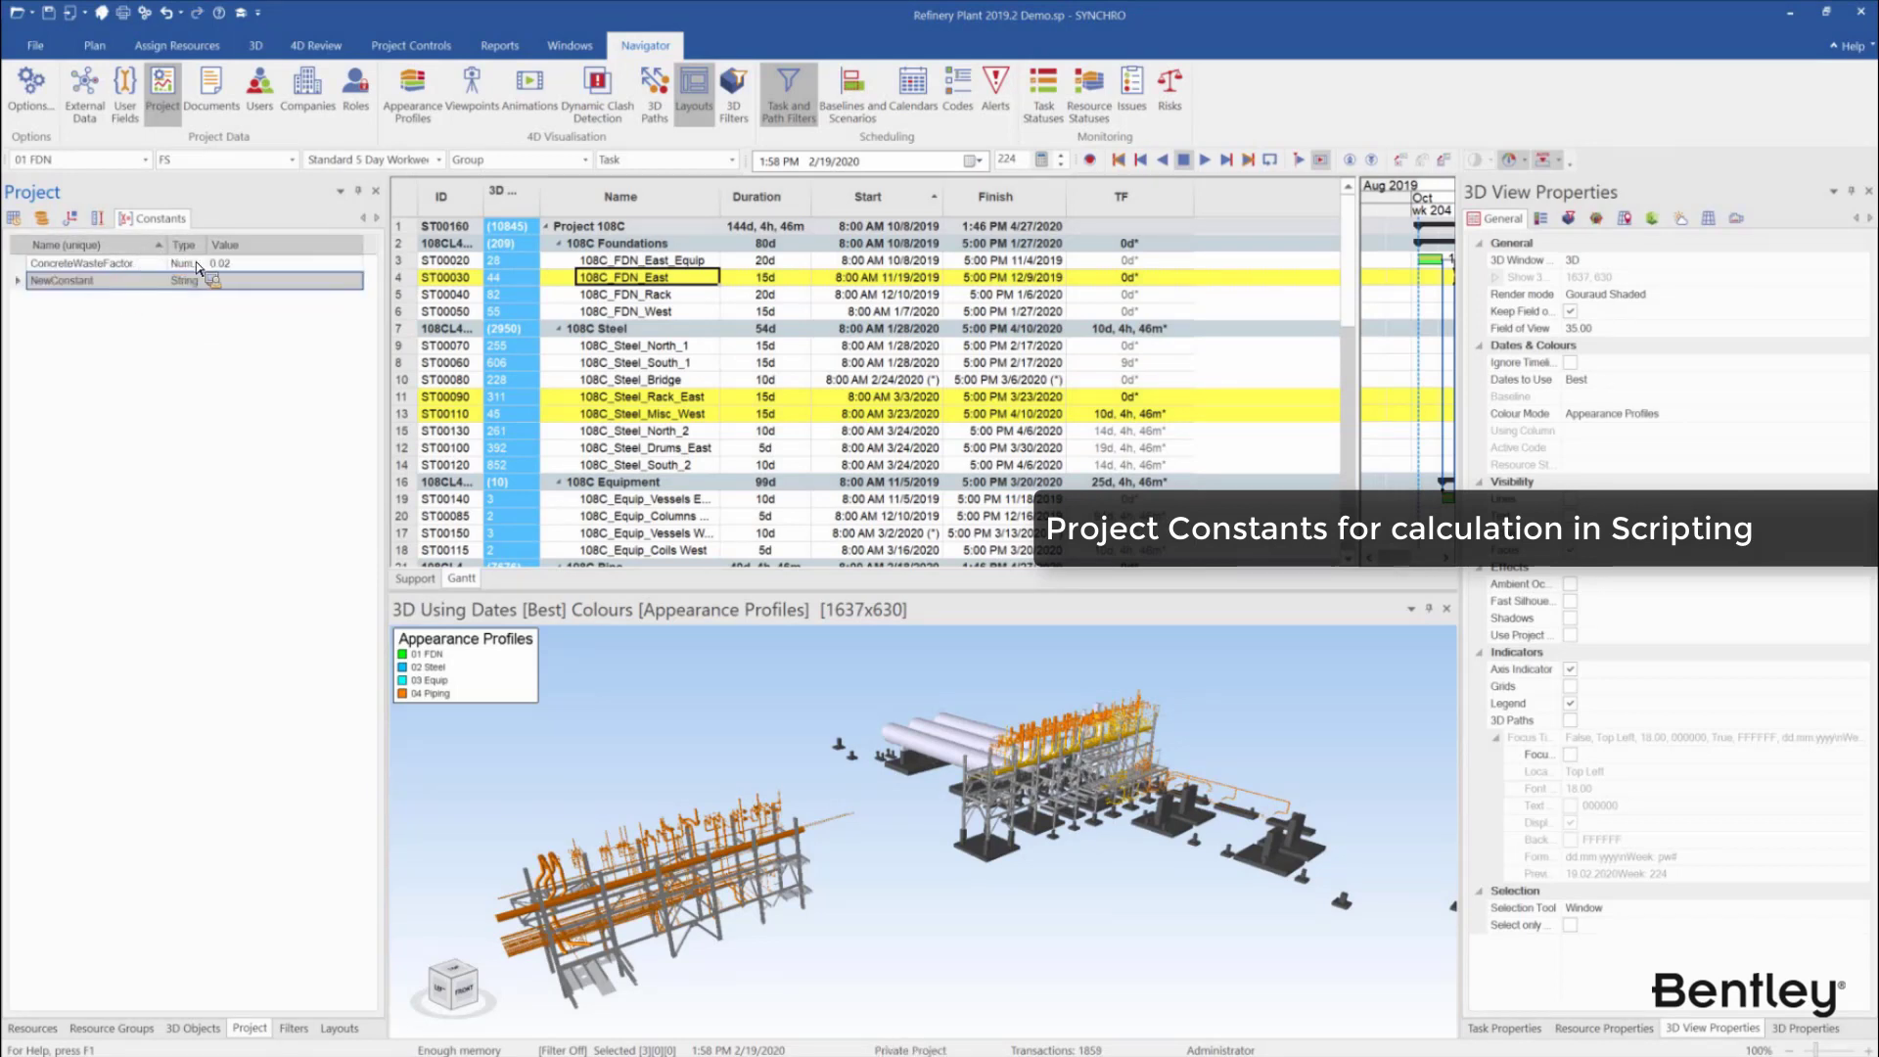
# Review the data types available for the ConcreteWasteFactor constant and choose Number
pyautogui.click(199, 264)
pyautogui.click(198, 264)
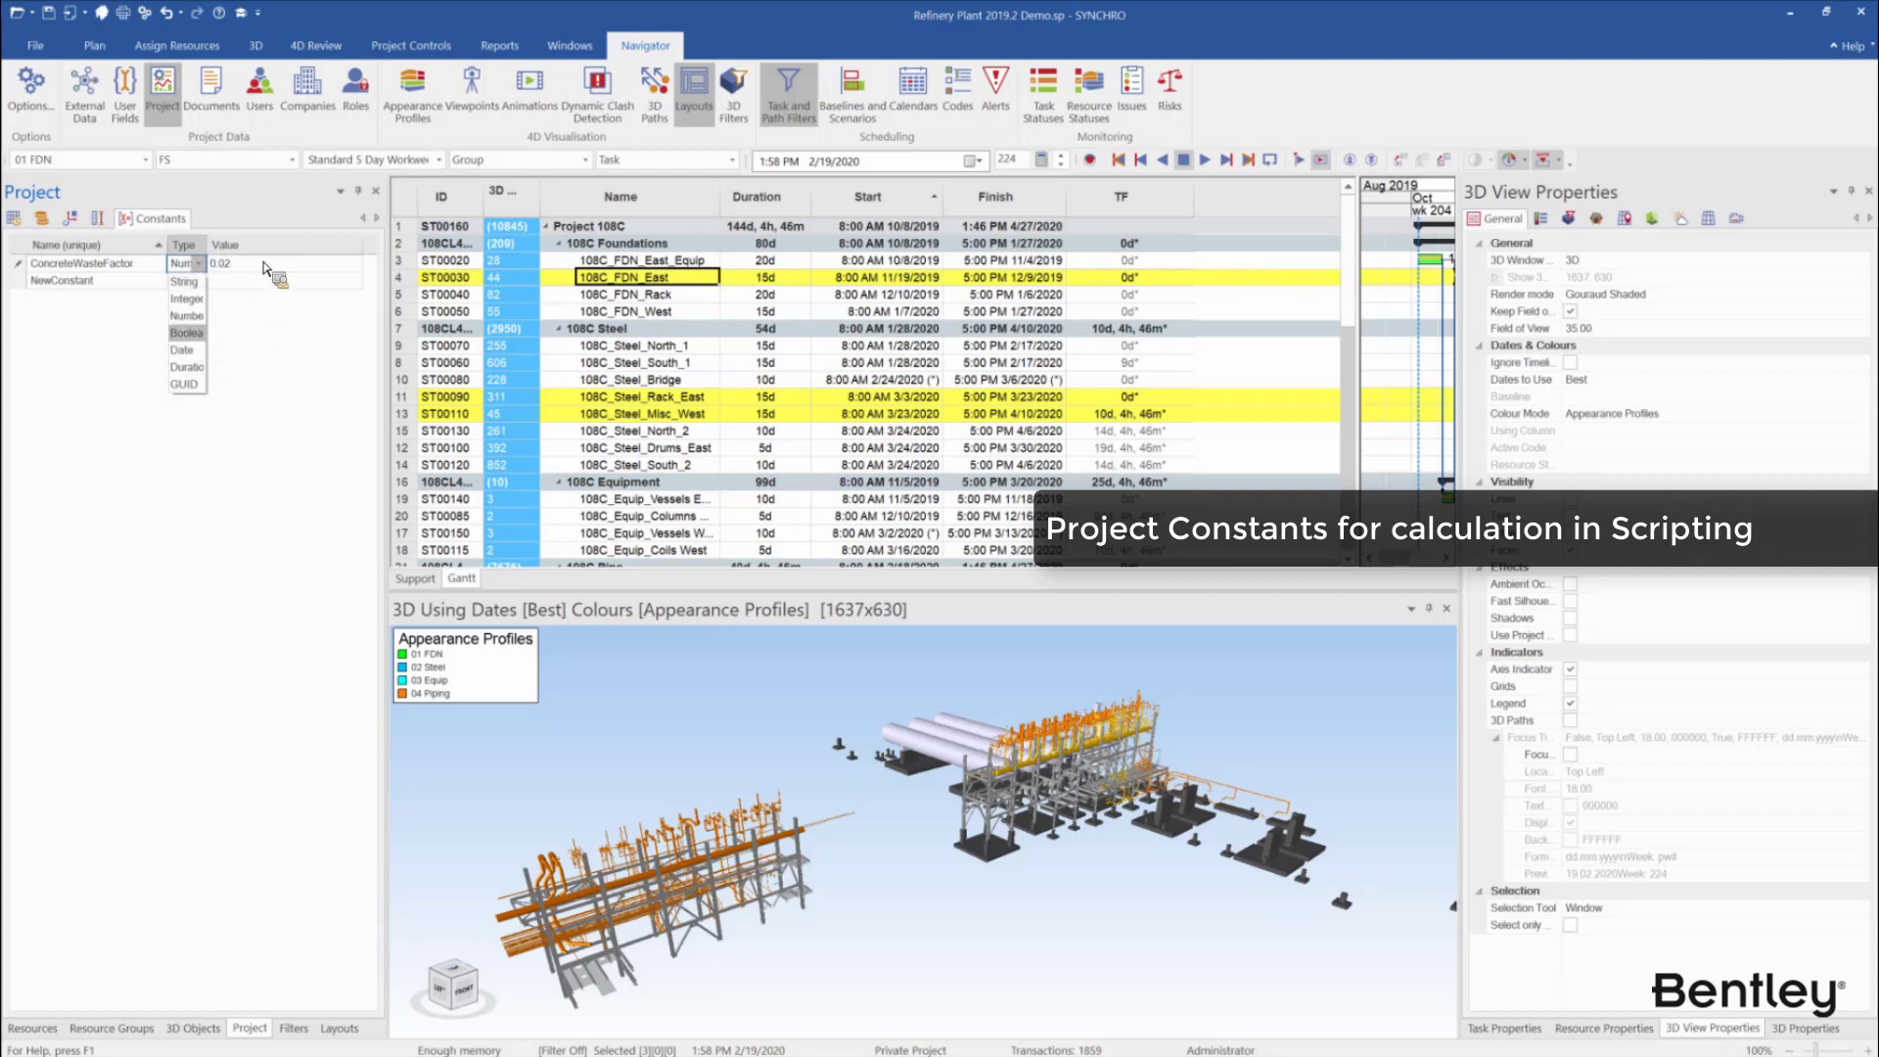
pyautogui.click(188, 317)
# Delete NewConstant from the project constants and widen the Type column
pyautogui.click(33, 285)
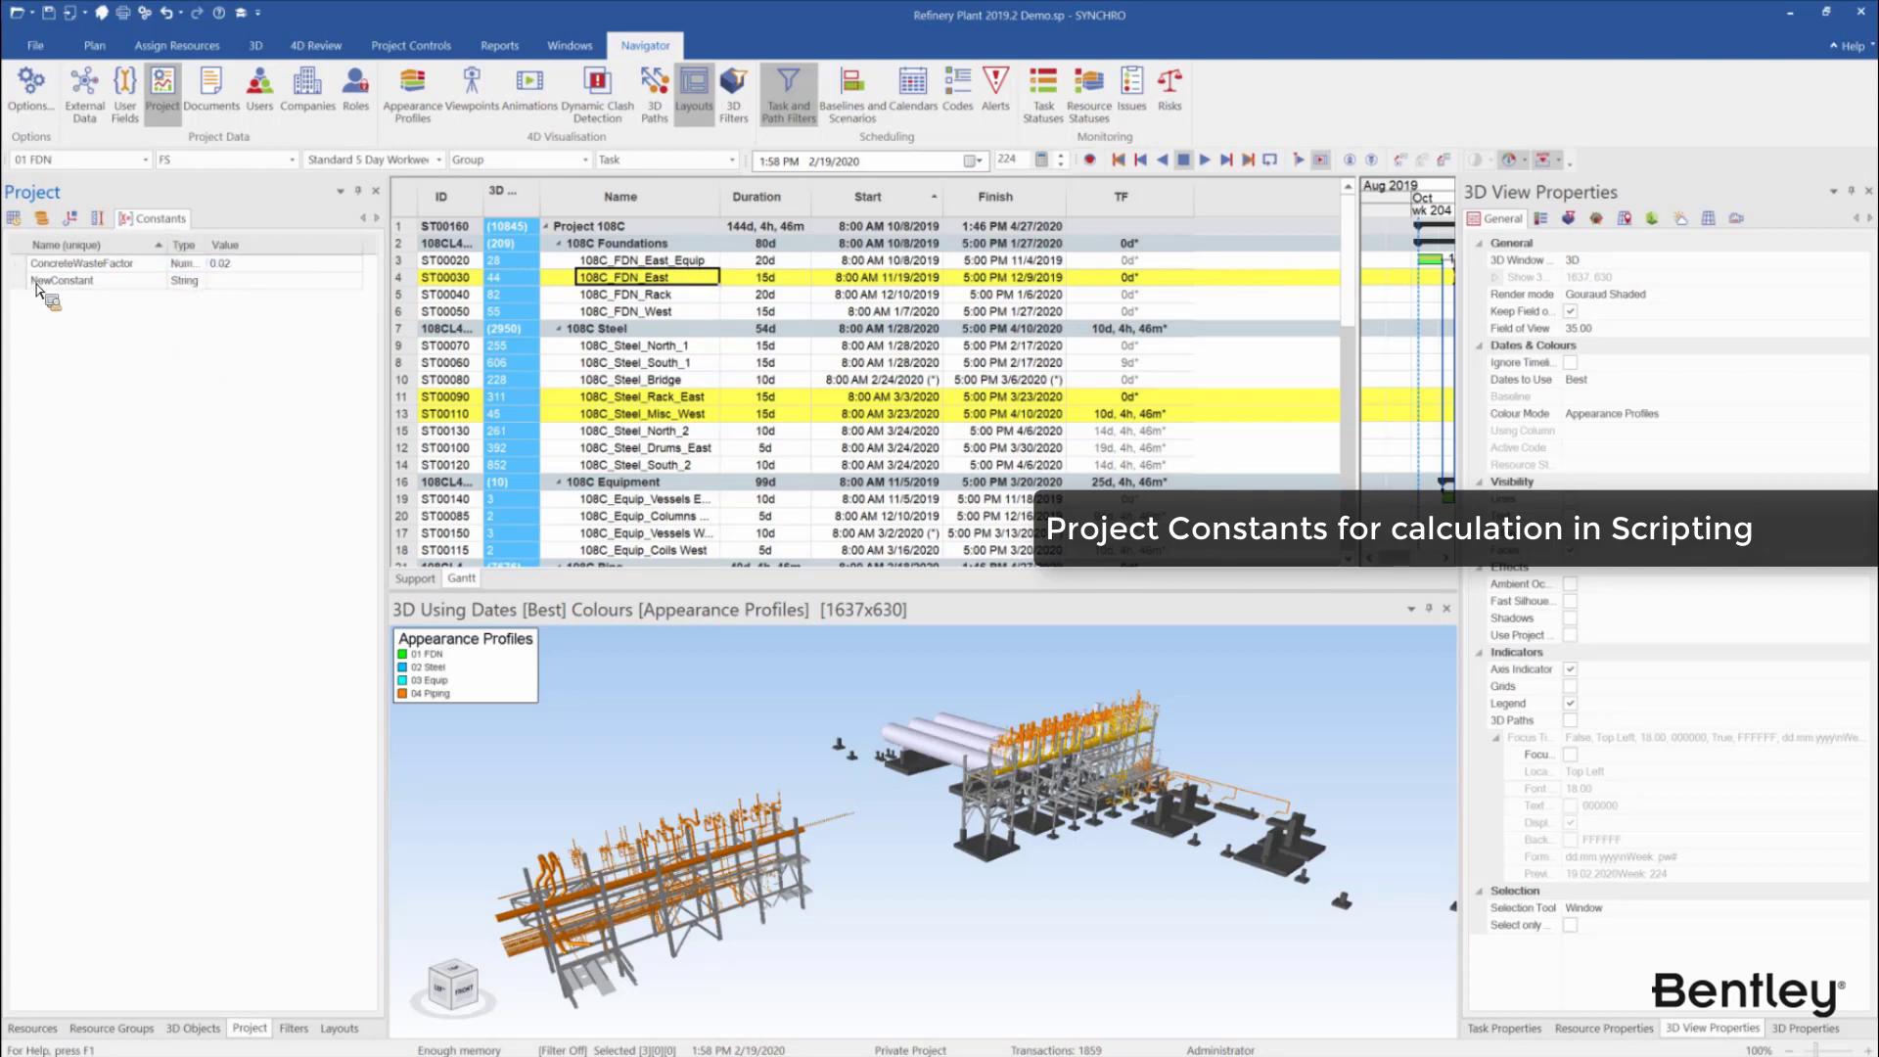
pyautogui.click(170, 285)
pyautogui.press('Delete')
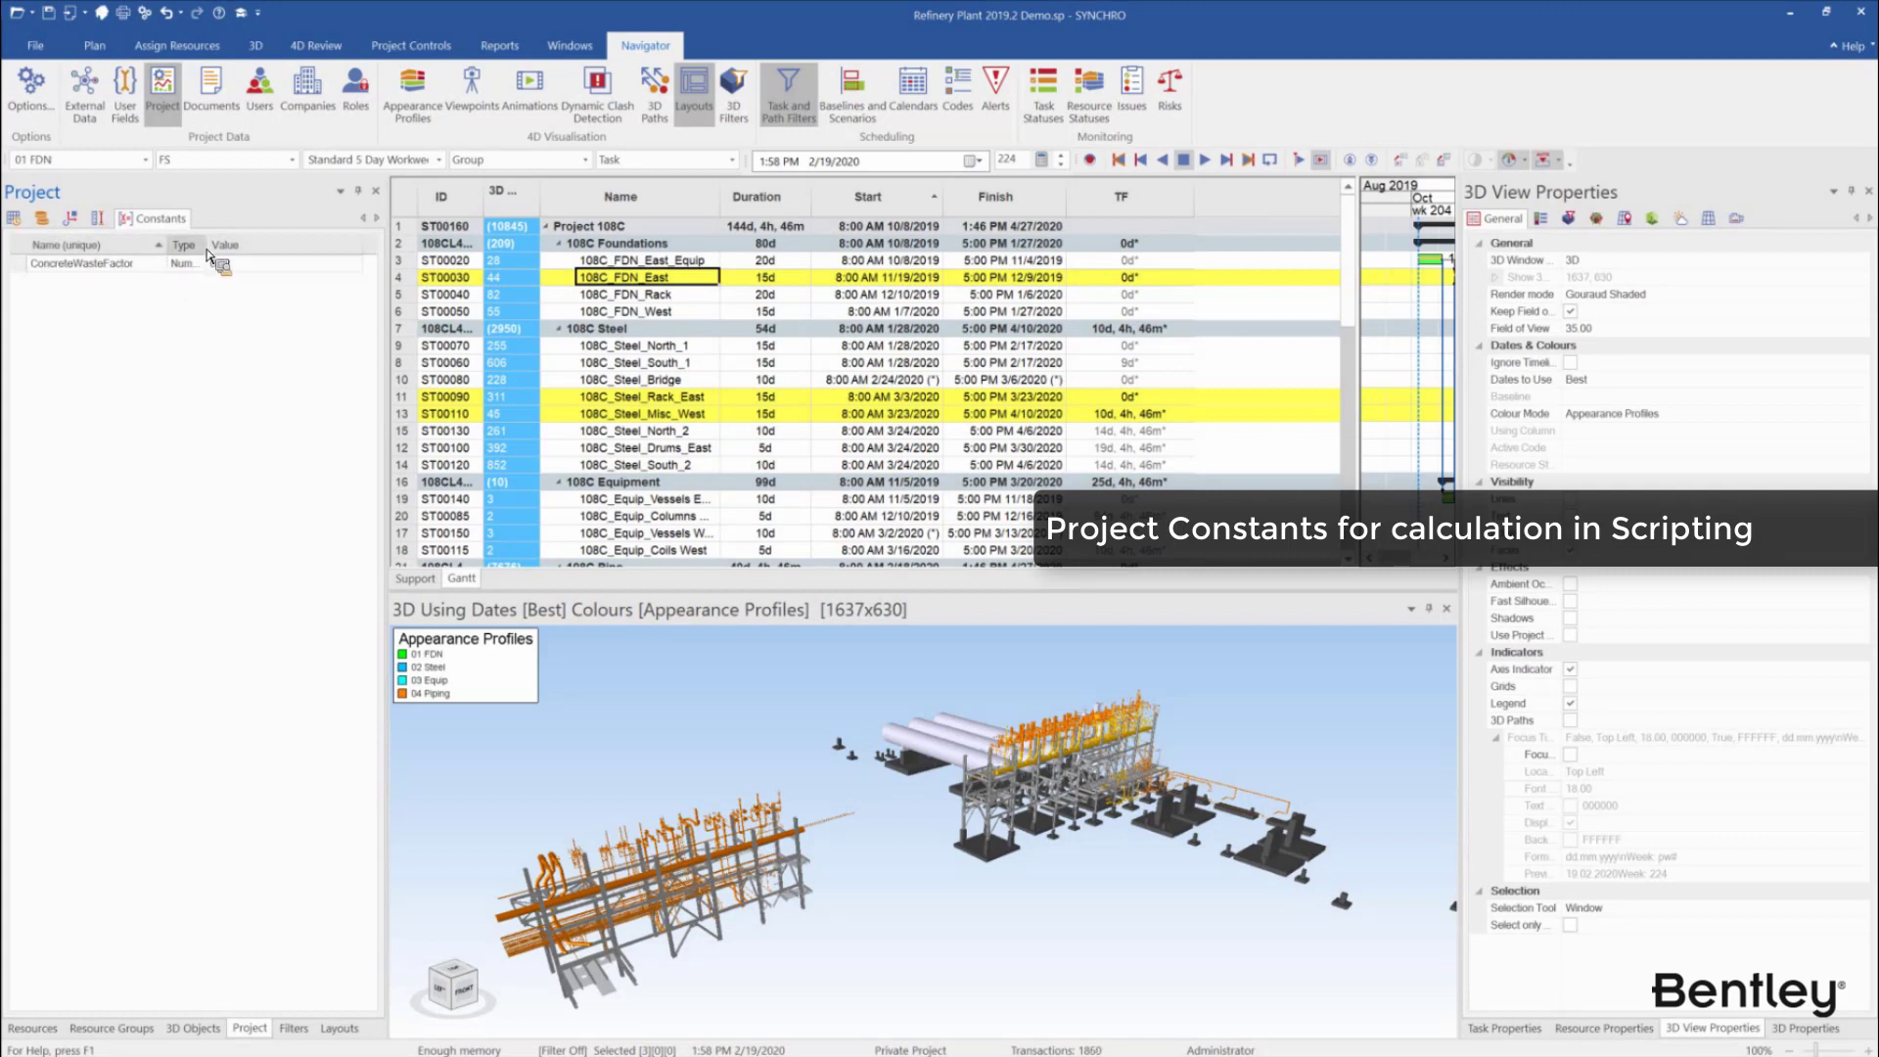
pyautogui.moveTo(210, 250); pyautogui.dragTo(255, 251)
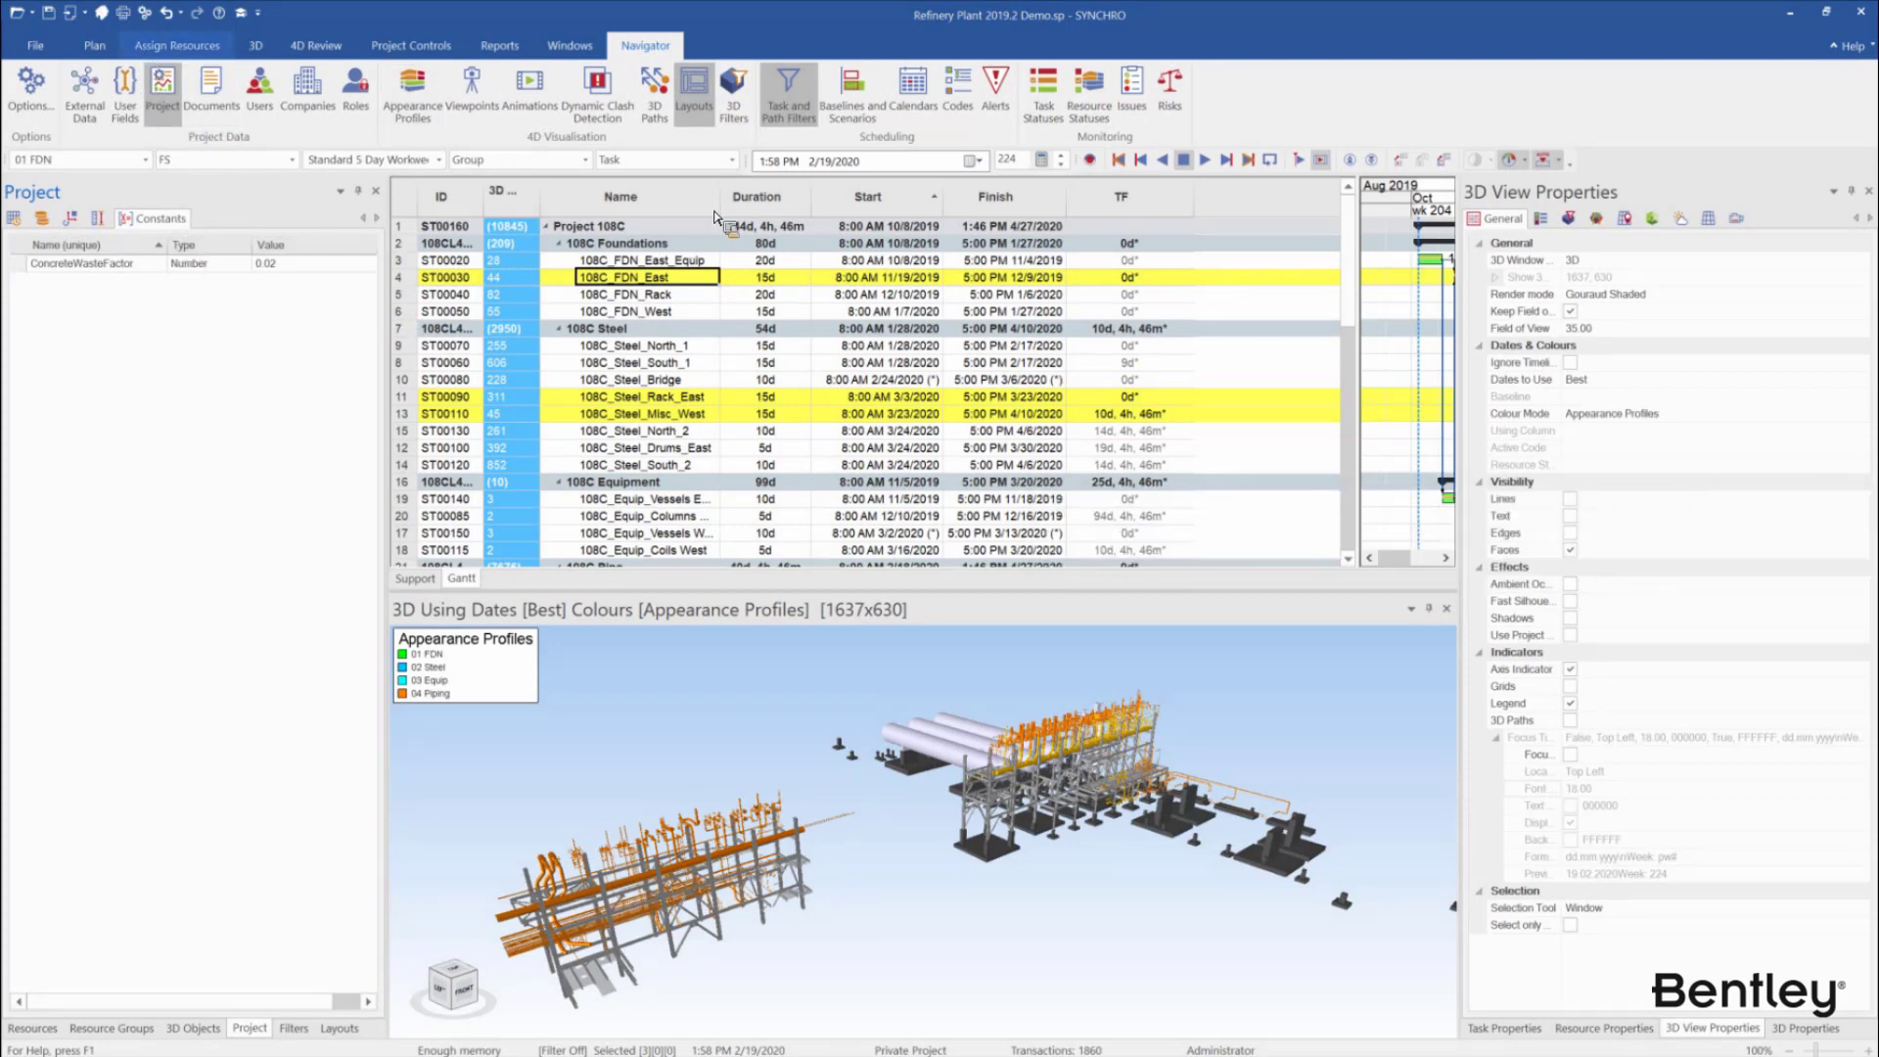
# Customise the task table columns to add Physical Quantity and Physical Quantity Unit after Finish
pyautogui.rightClick(1027, 200)
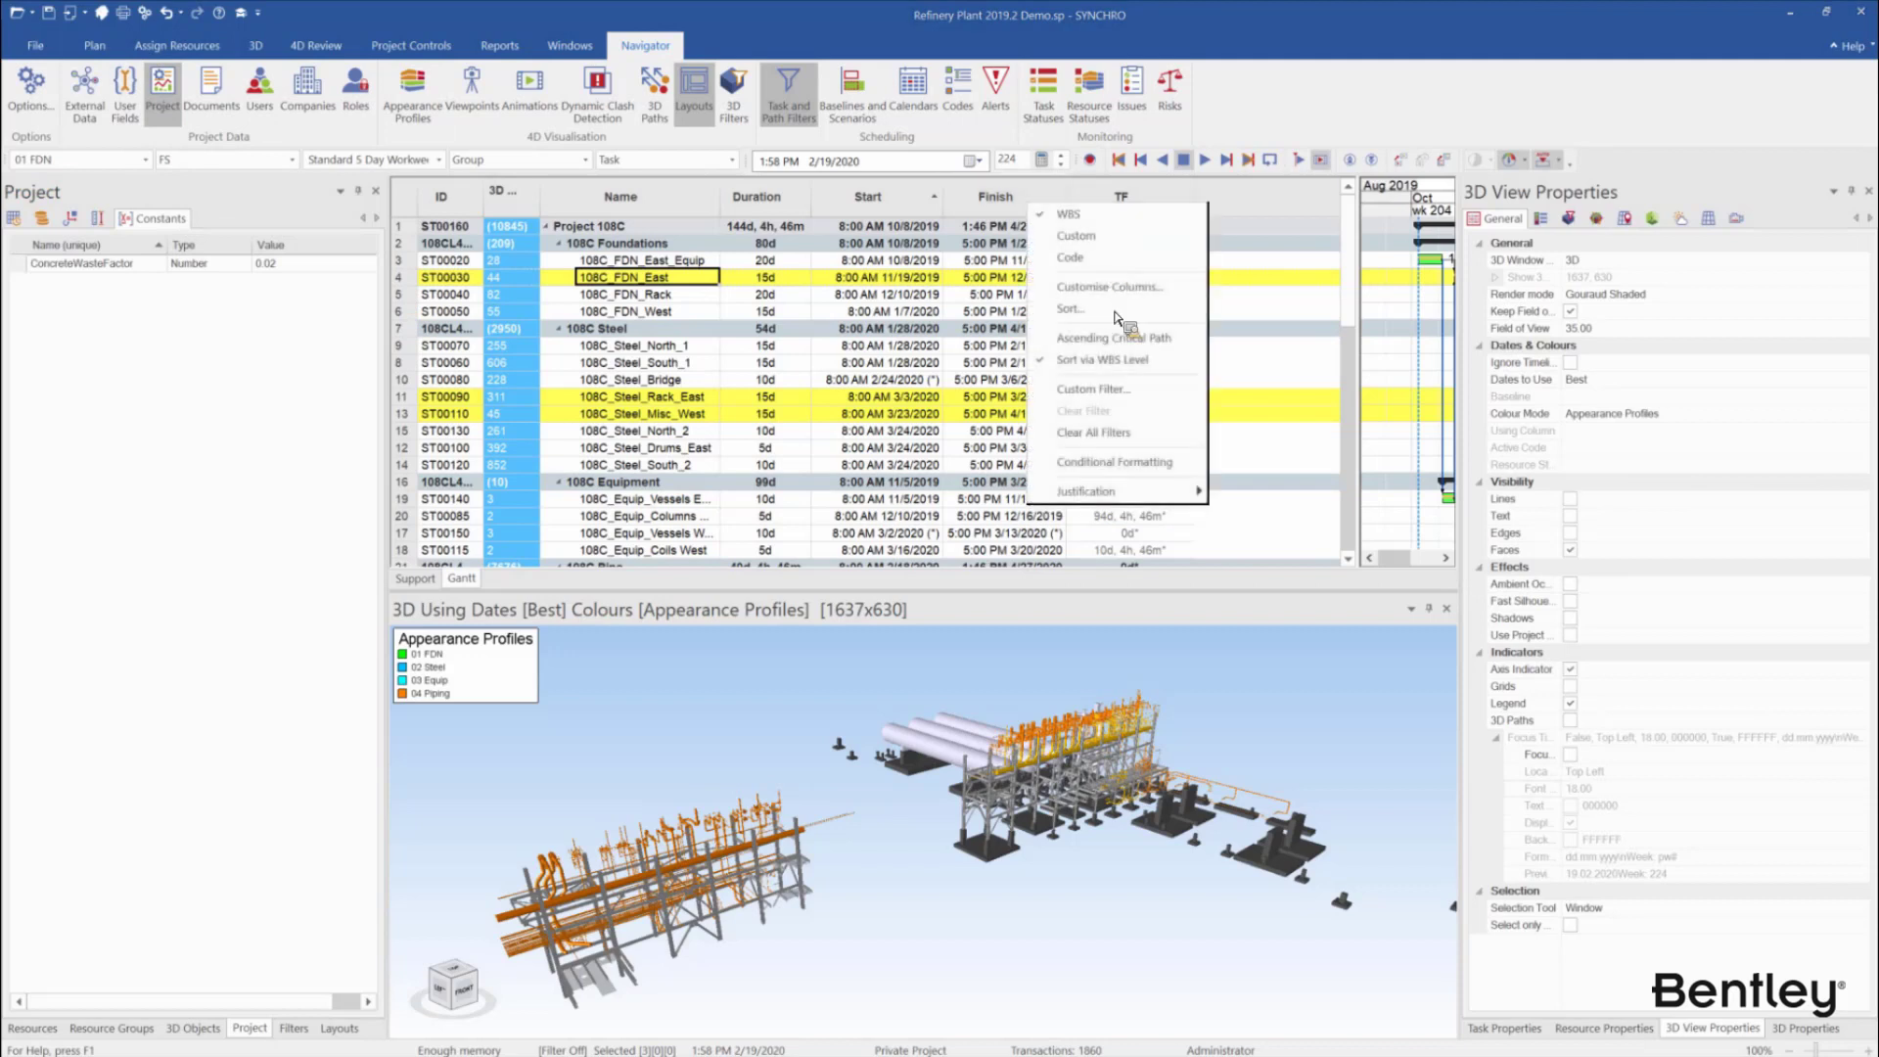
pyautogui.click(1097, 286)
pyautogui.click(809, 417)
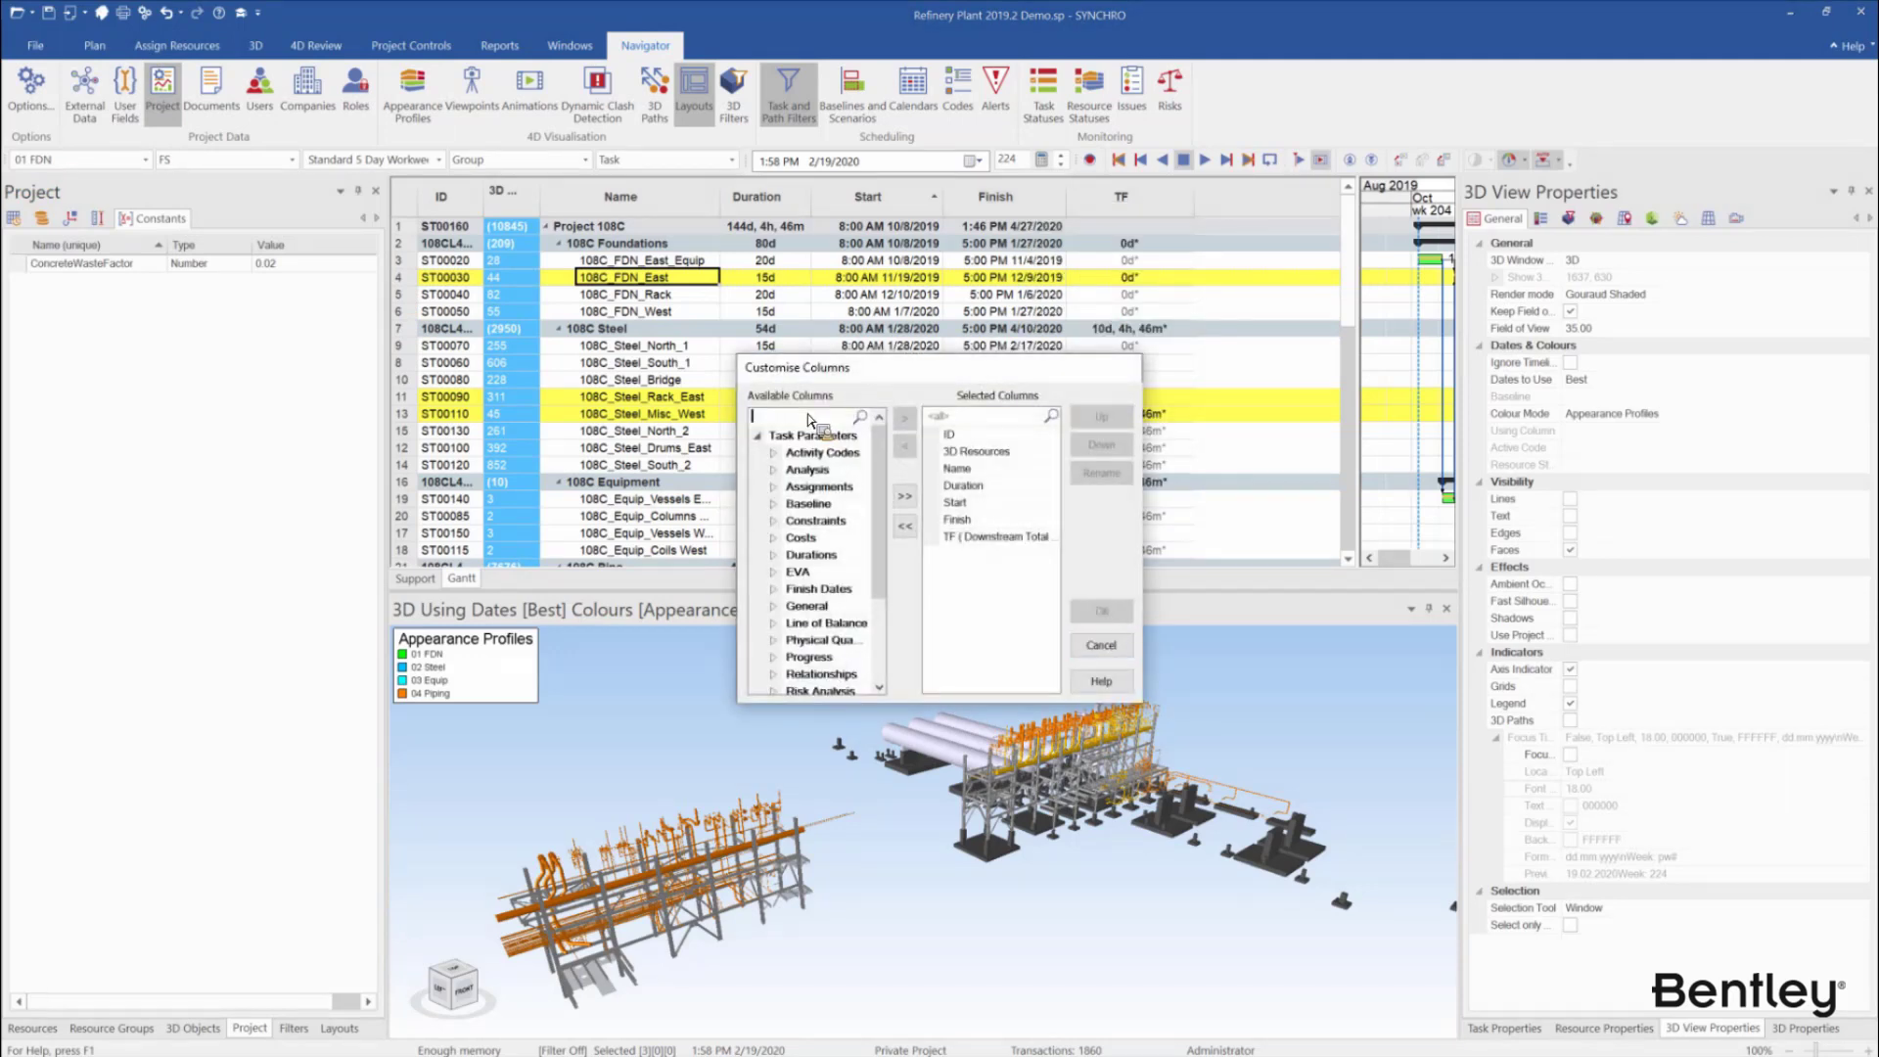
pyautogui.write('phy')
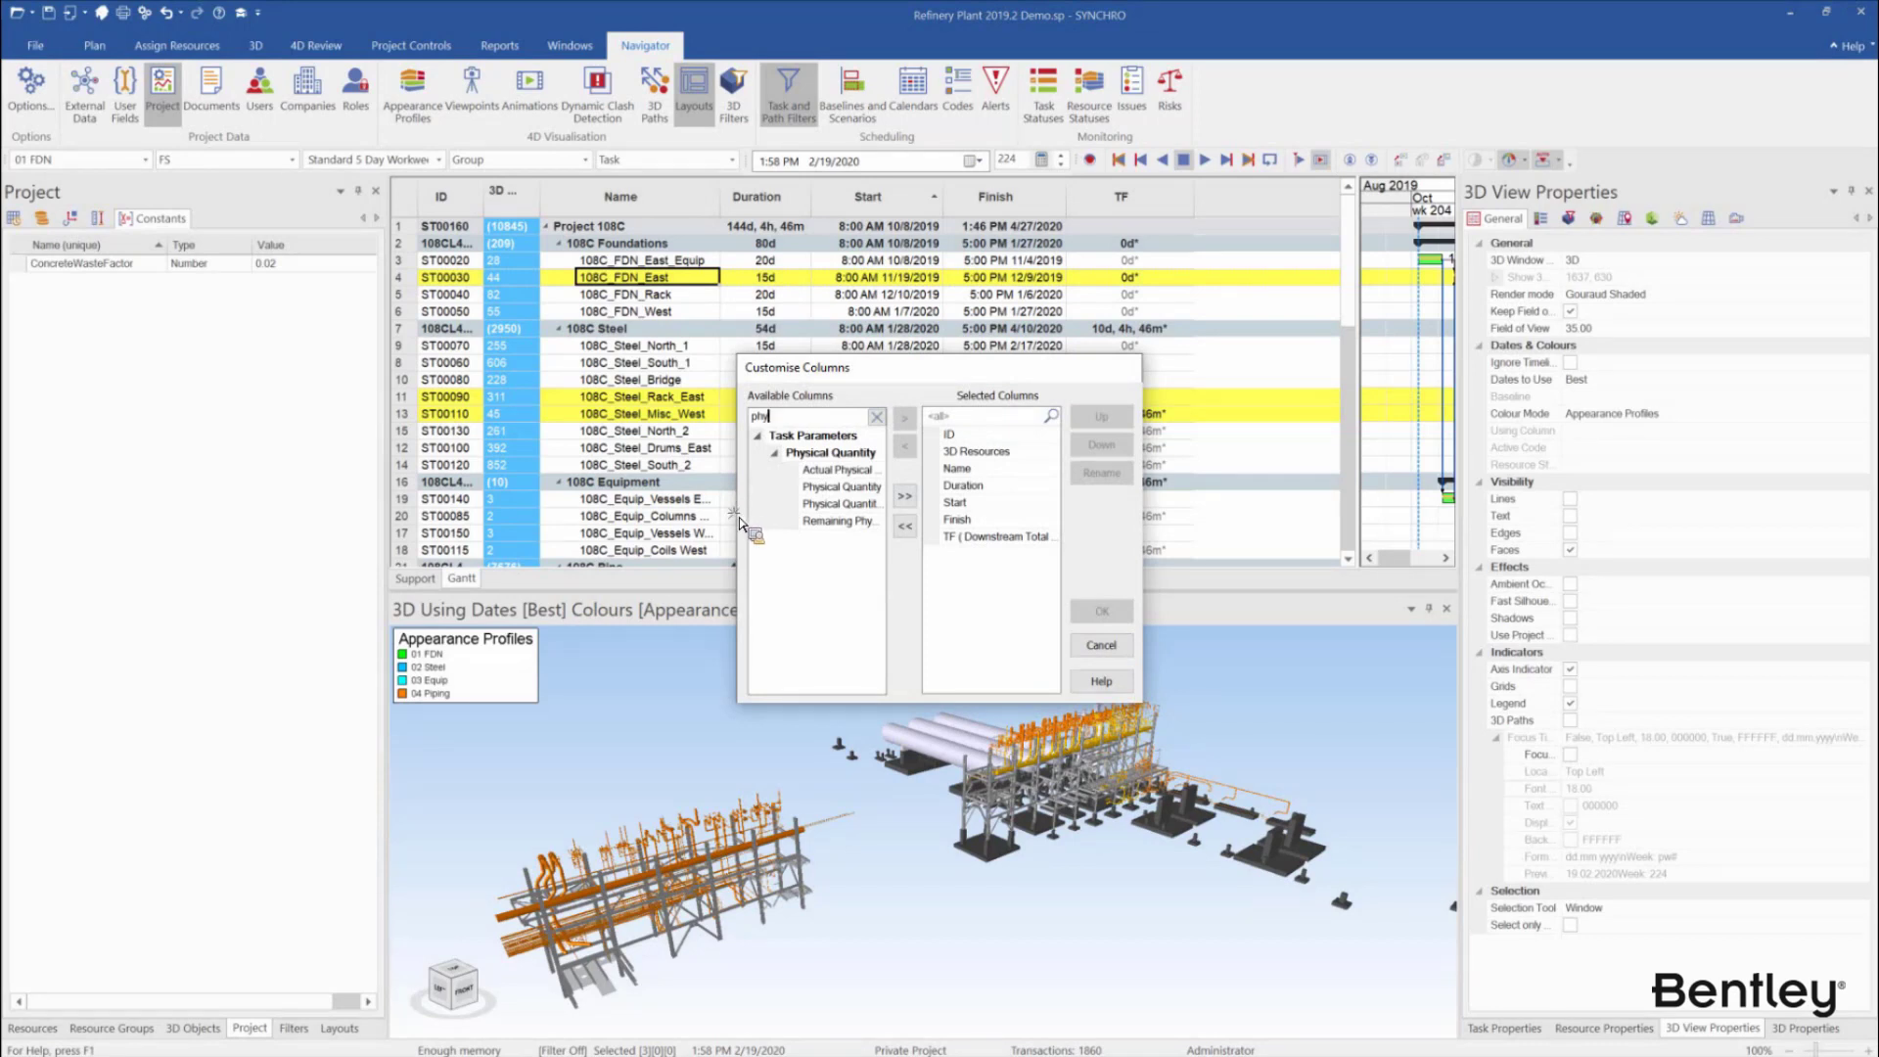
pyautogui.moveTo(744, 524); pyautogui.dragTo(554, 529)
pyautogui.moveTo(656, 486); pyautogui.dragTo(915, 543)
pyautogui.moveTo(669, 488); pyautogui.dragTo(940, 562)
pyautogui.click(952, 576)
pyautogui.click(1119, 614)
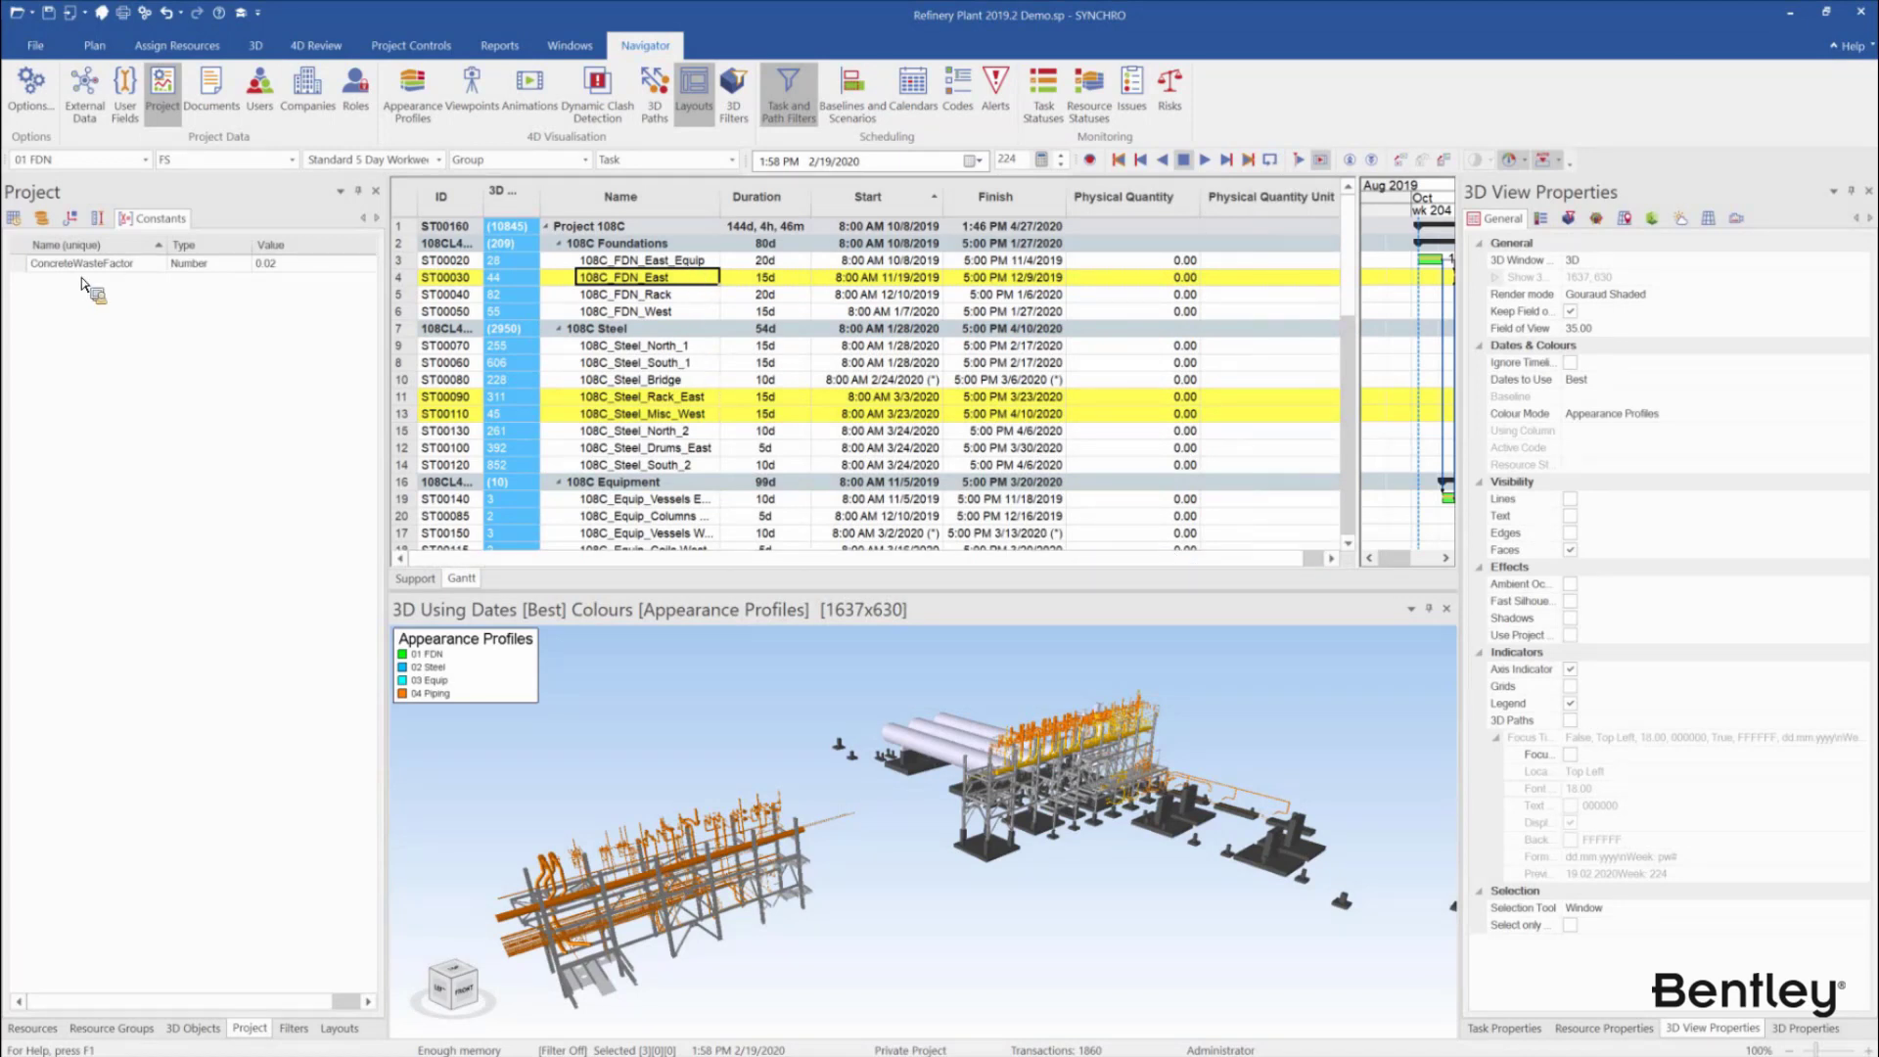
# Select the four tasks under 108C Foundations and load the WasteFactor script in the Script Interpreter
pyautogui.click(806, 264)
pyautogui.keyDown('shift'); pyautogui.click(1039, 317); pyautogui.keyUp('shift')
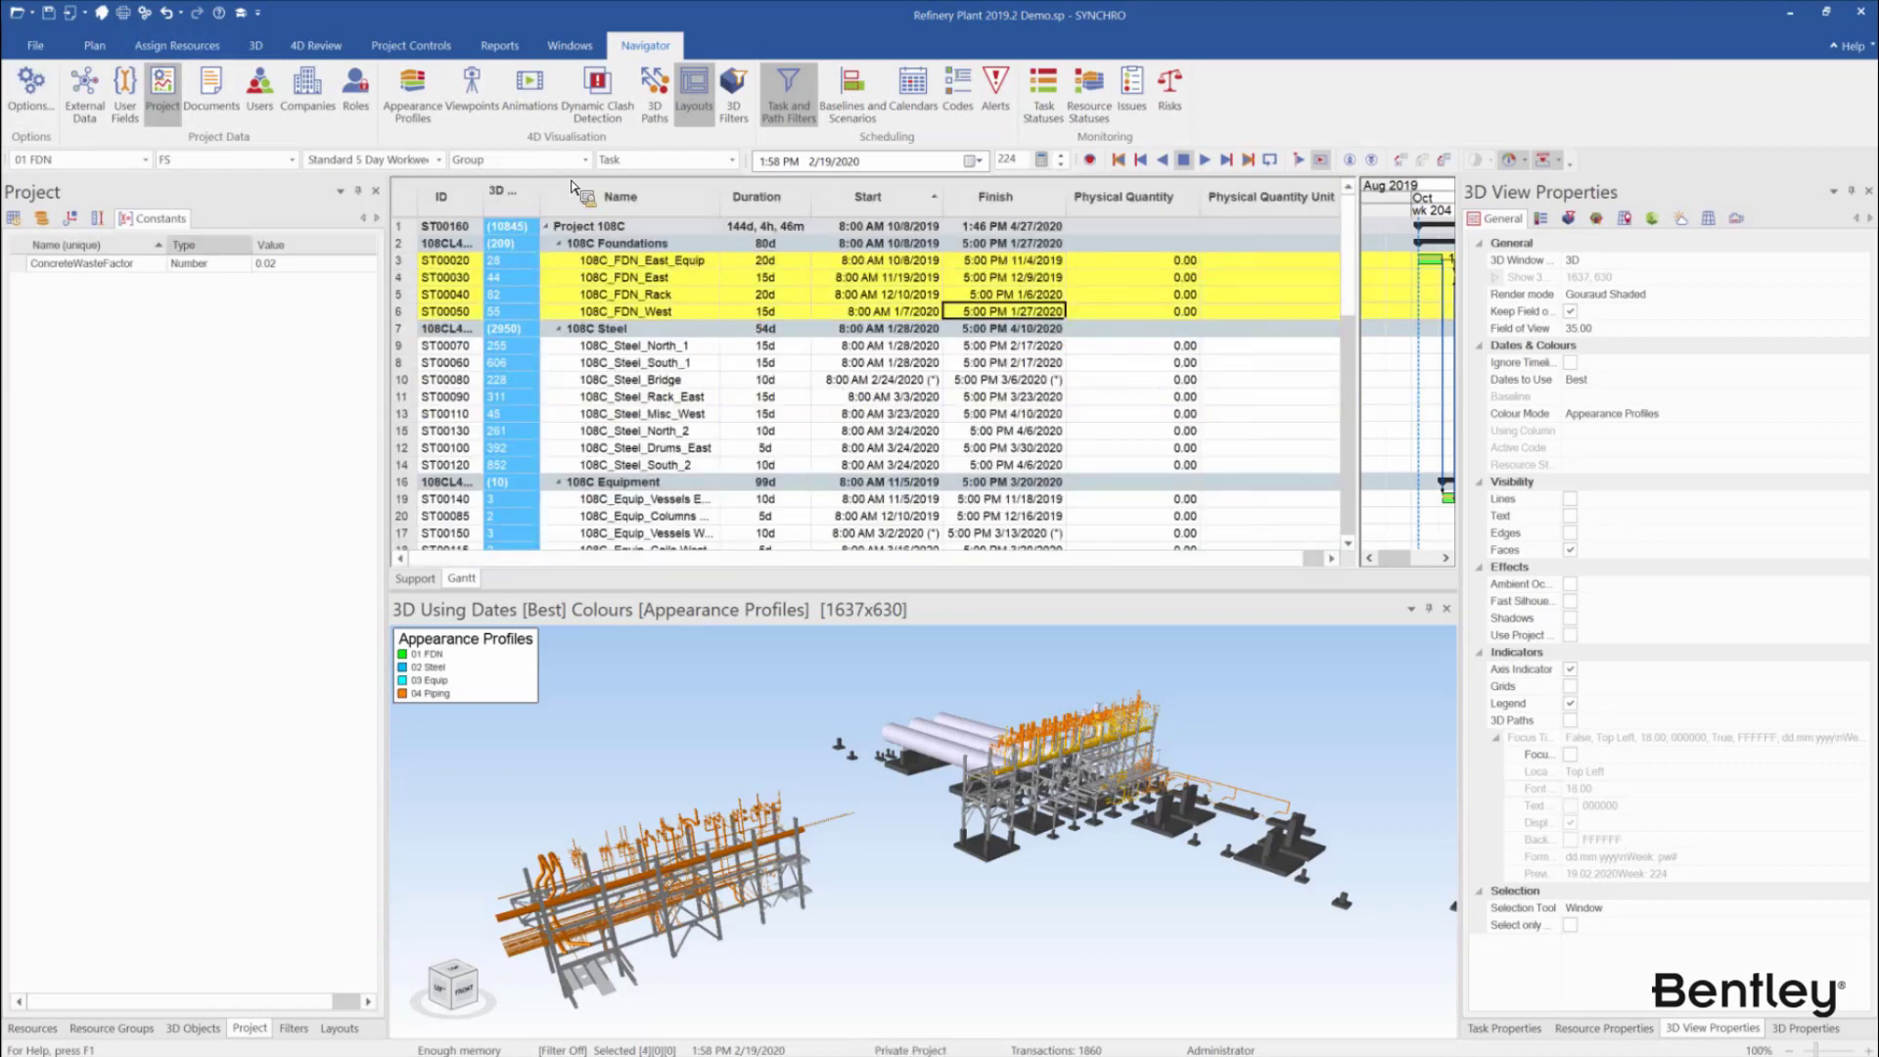
pyautogui.click(414, 47)
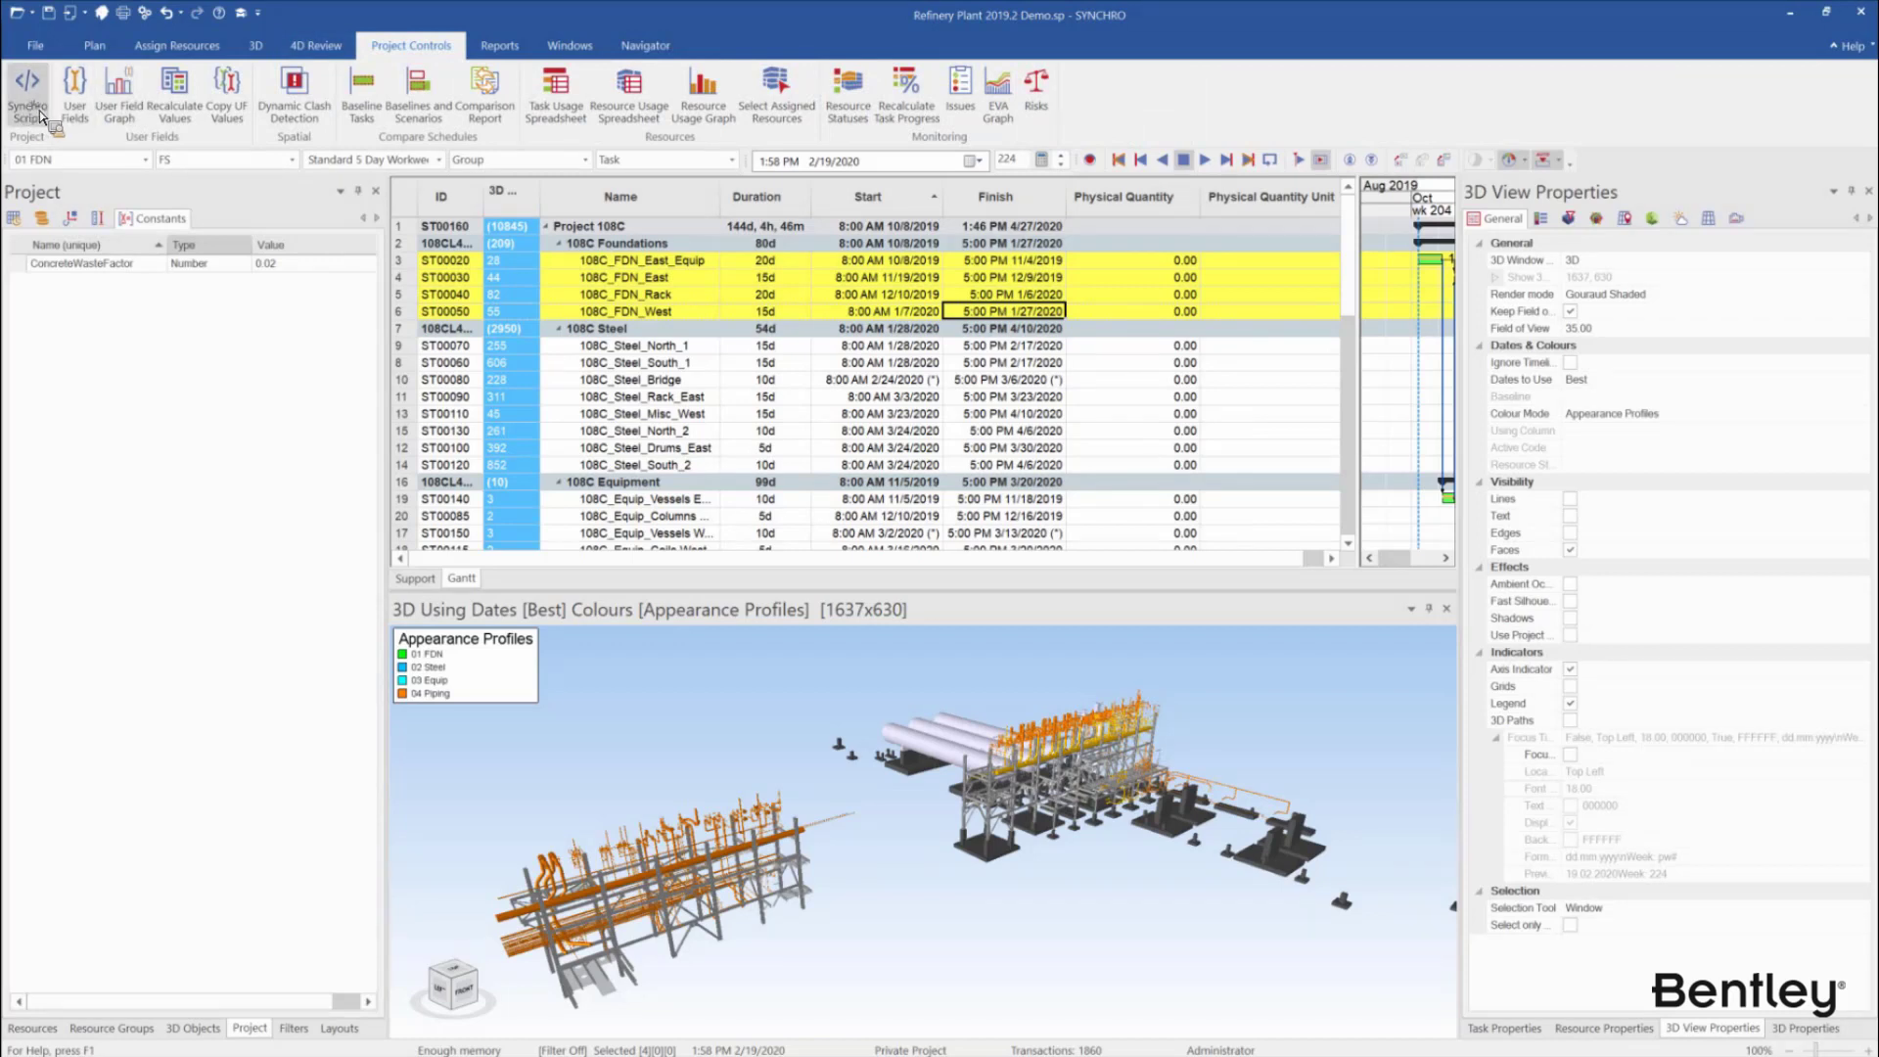
pyautogui.click(30, 98)
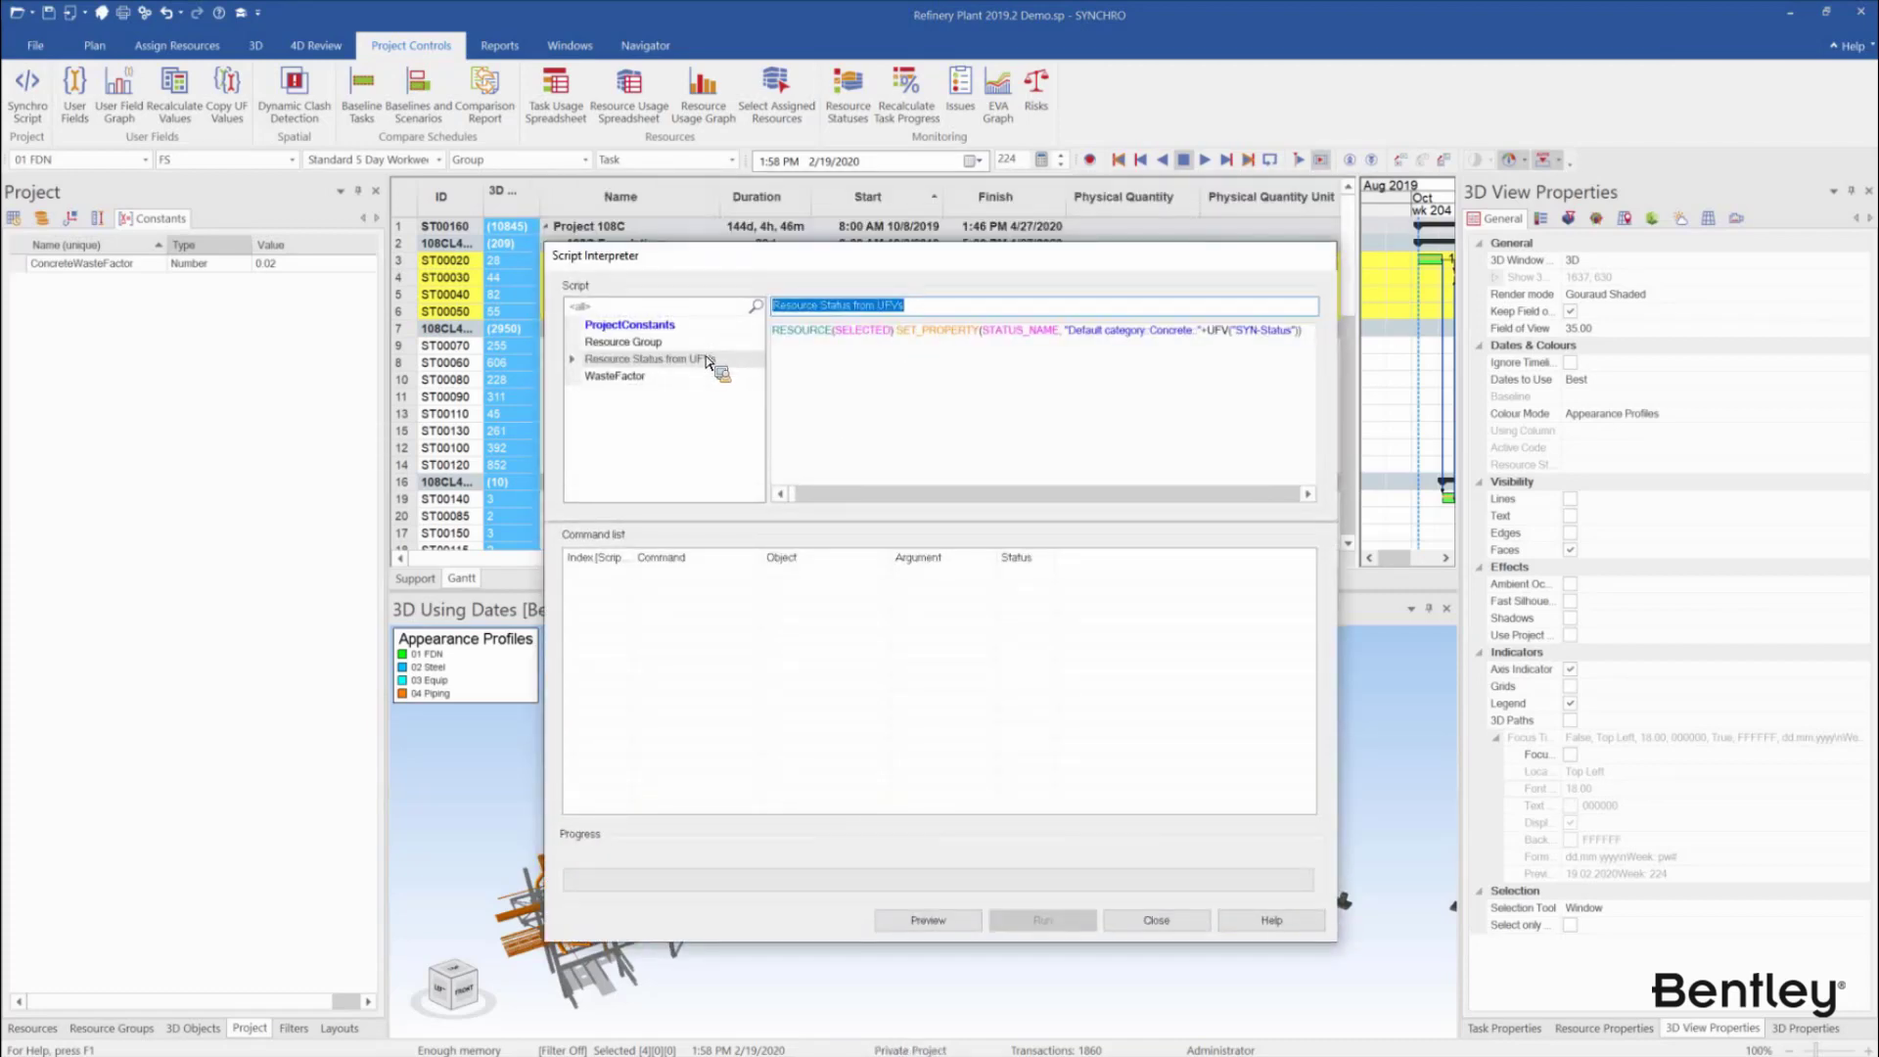
pyautogui.click(703, 372)
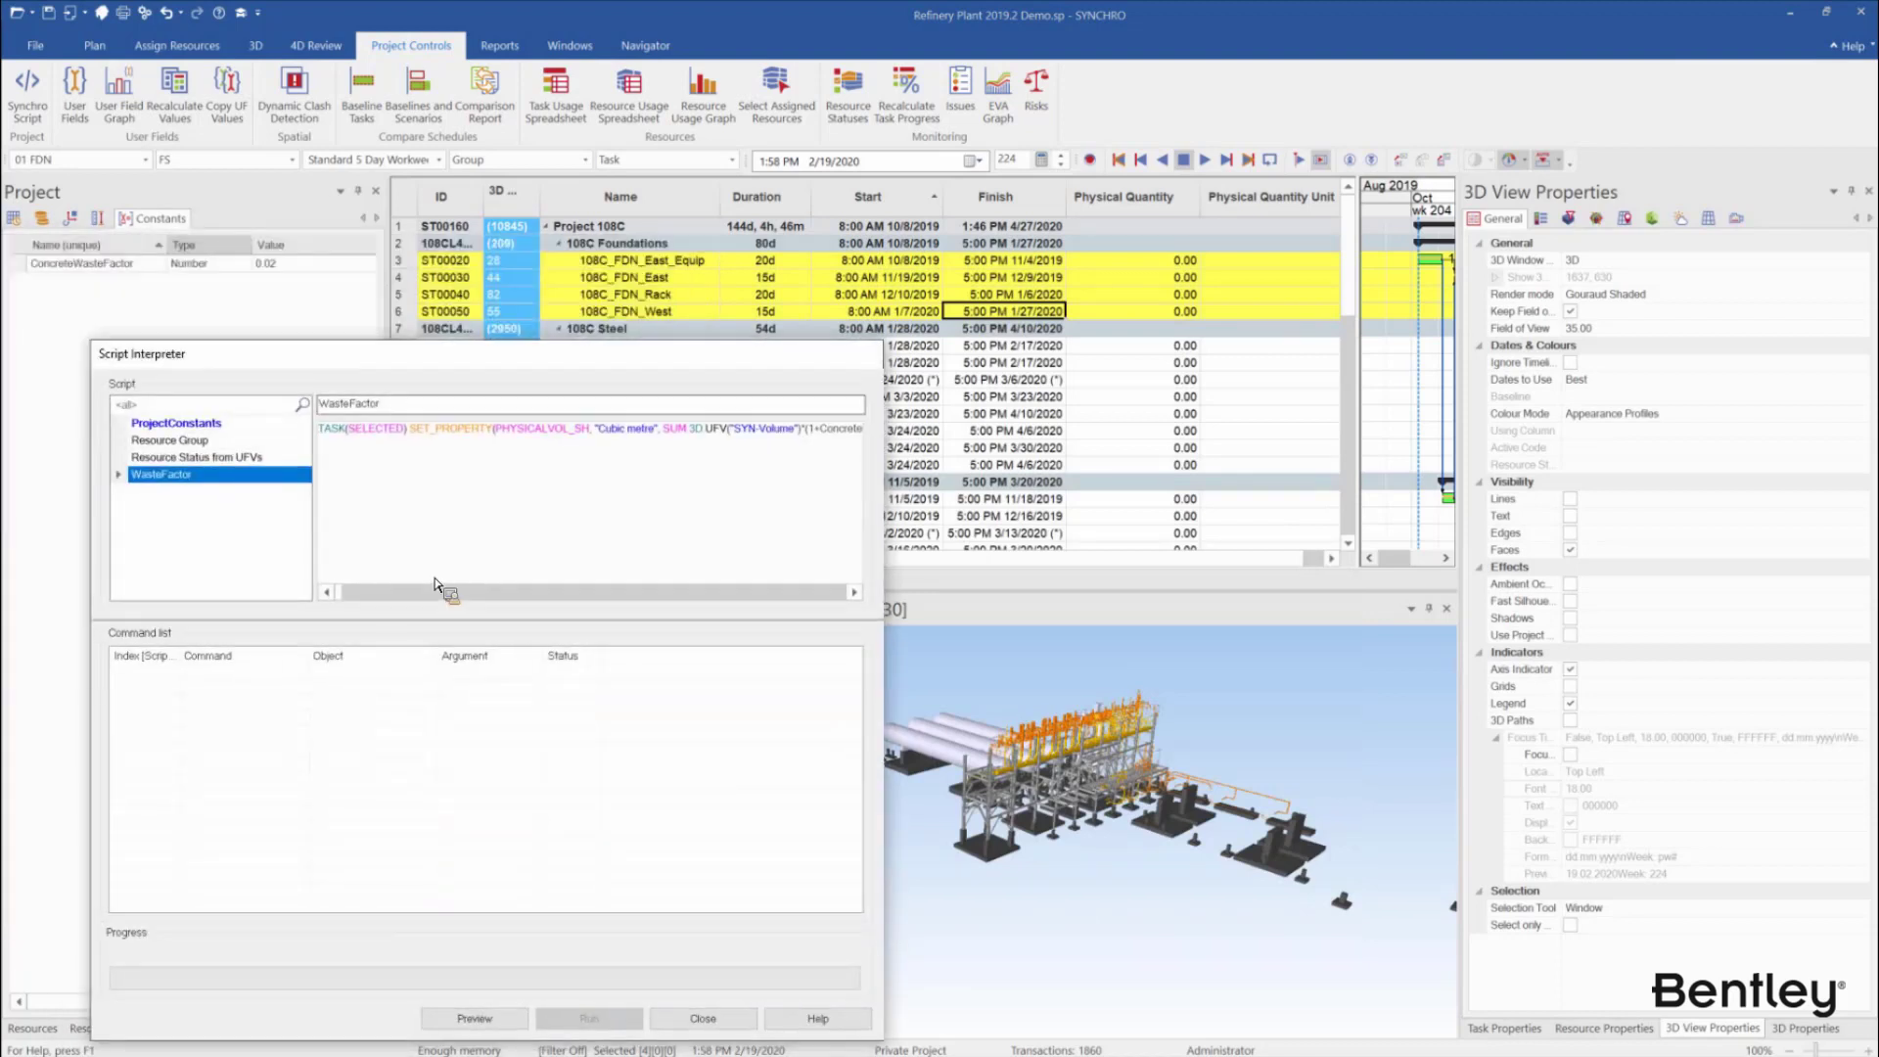
# Check the ConcreteWasteFactor term in the WasteFactor formula, and preview and run the script on the selected tasks
pyautogui.click(854, 594)
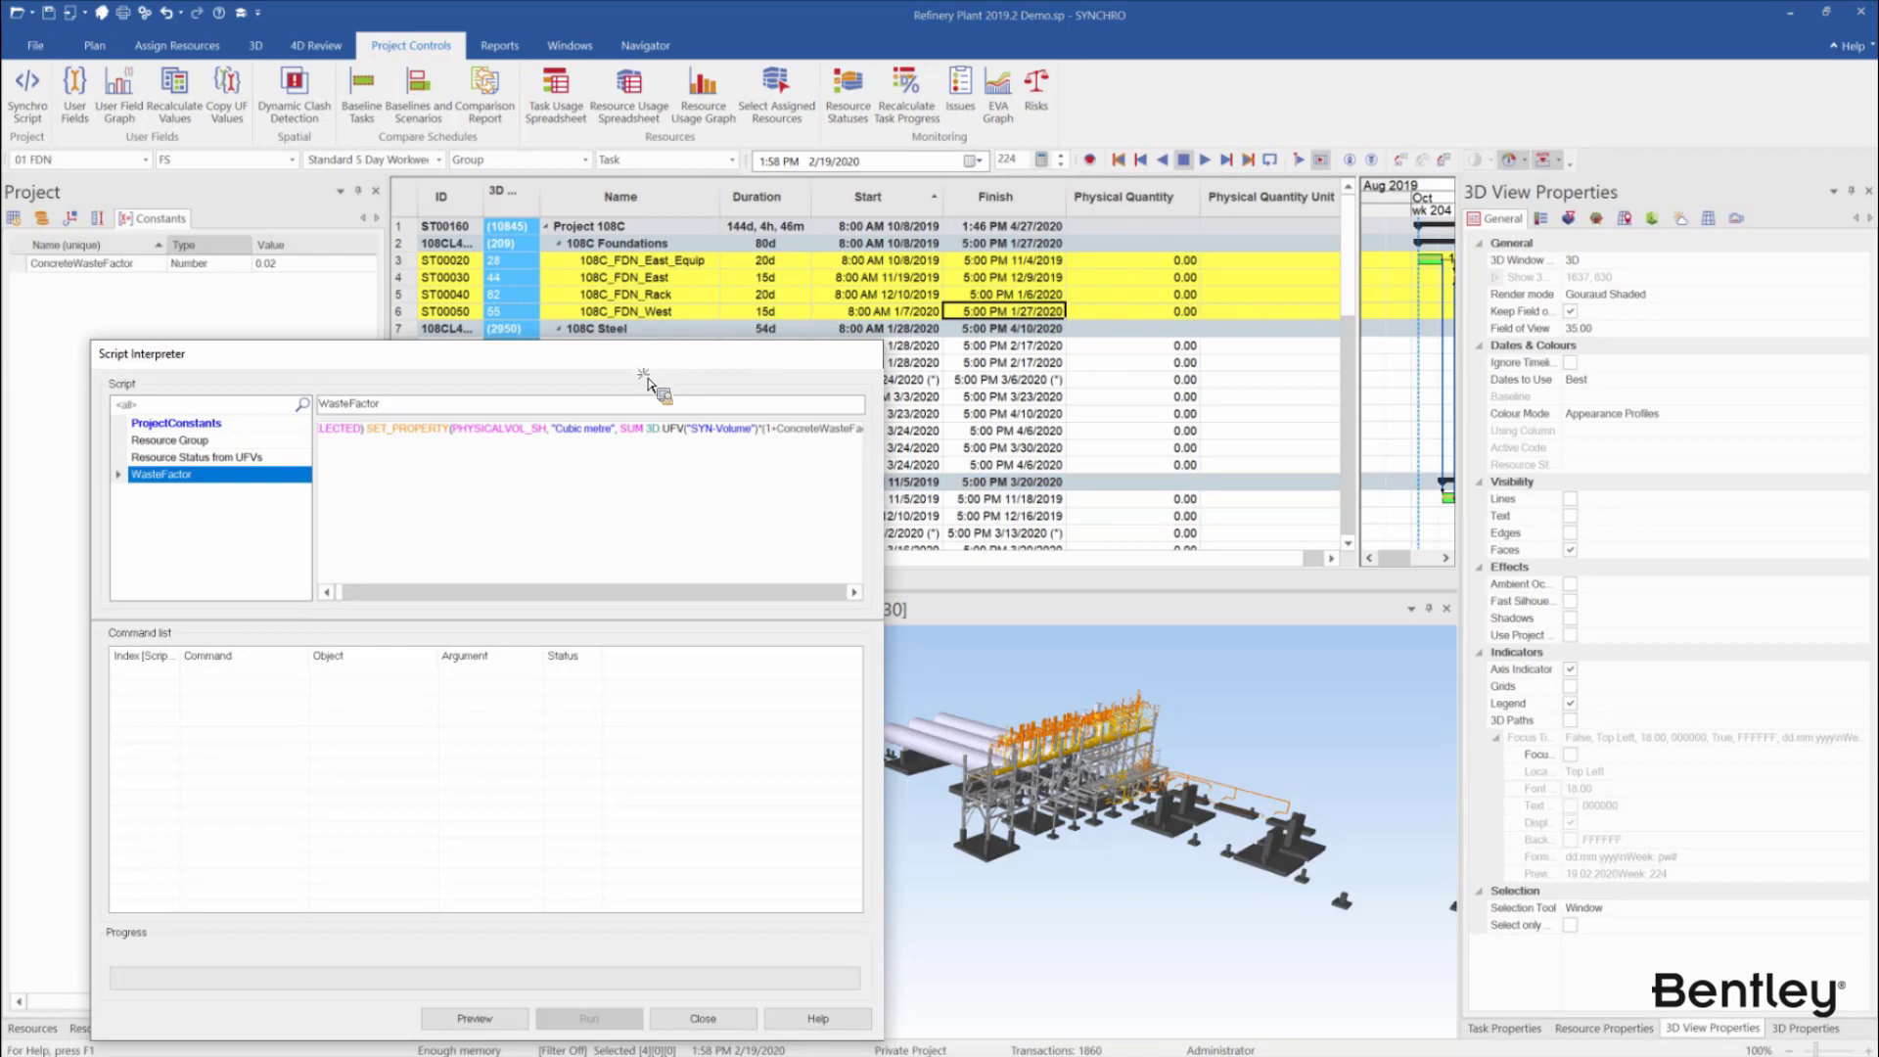
pyautogui.moveTo(653, 365); pyautogui.dragTo(676, 380)
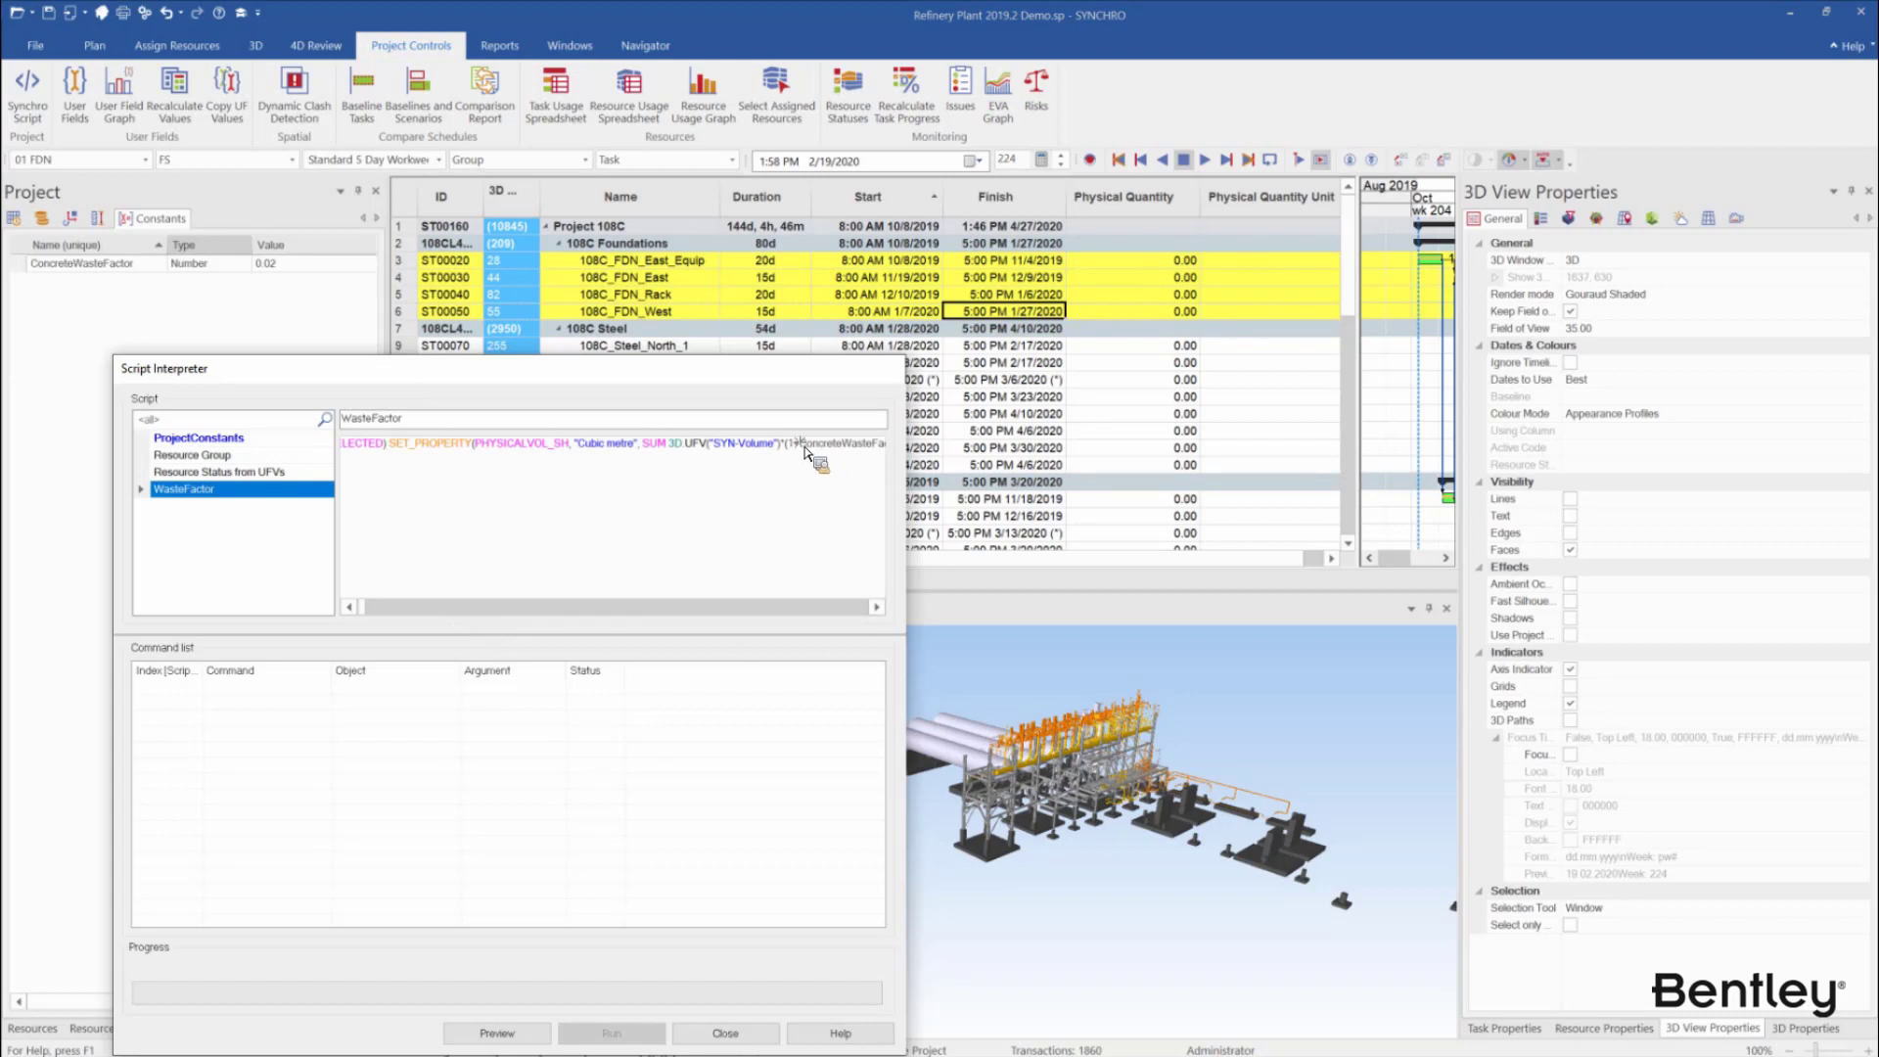
pyautogui.moveTo(800, 443); pyautogui.dragTo(539, 352)
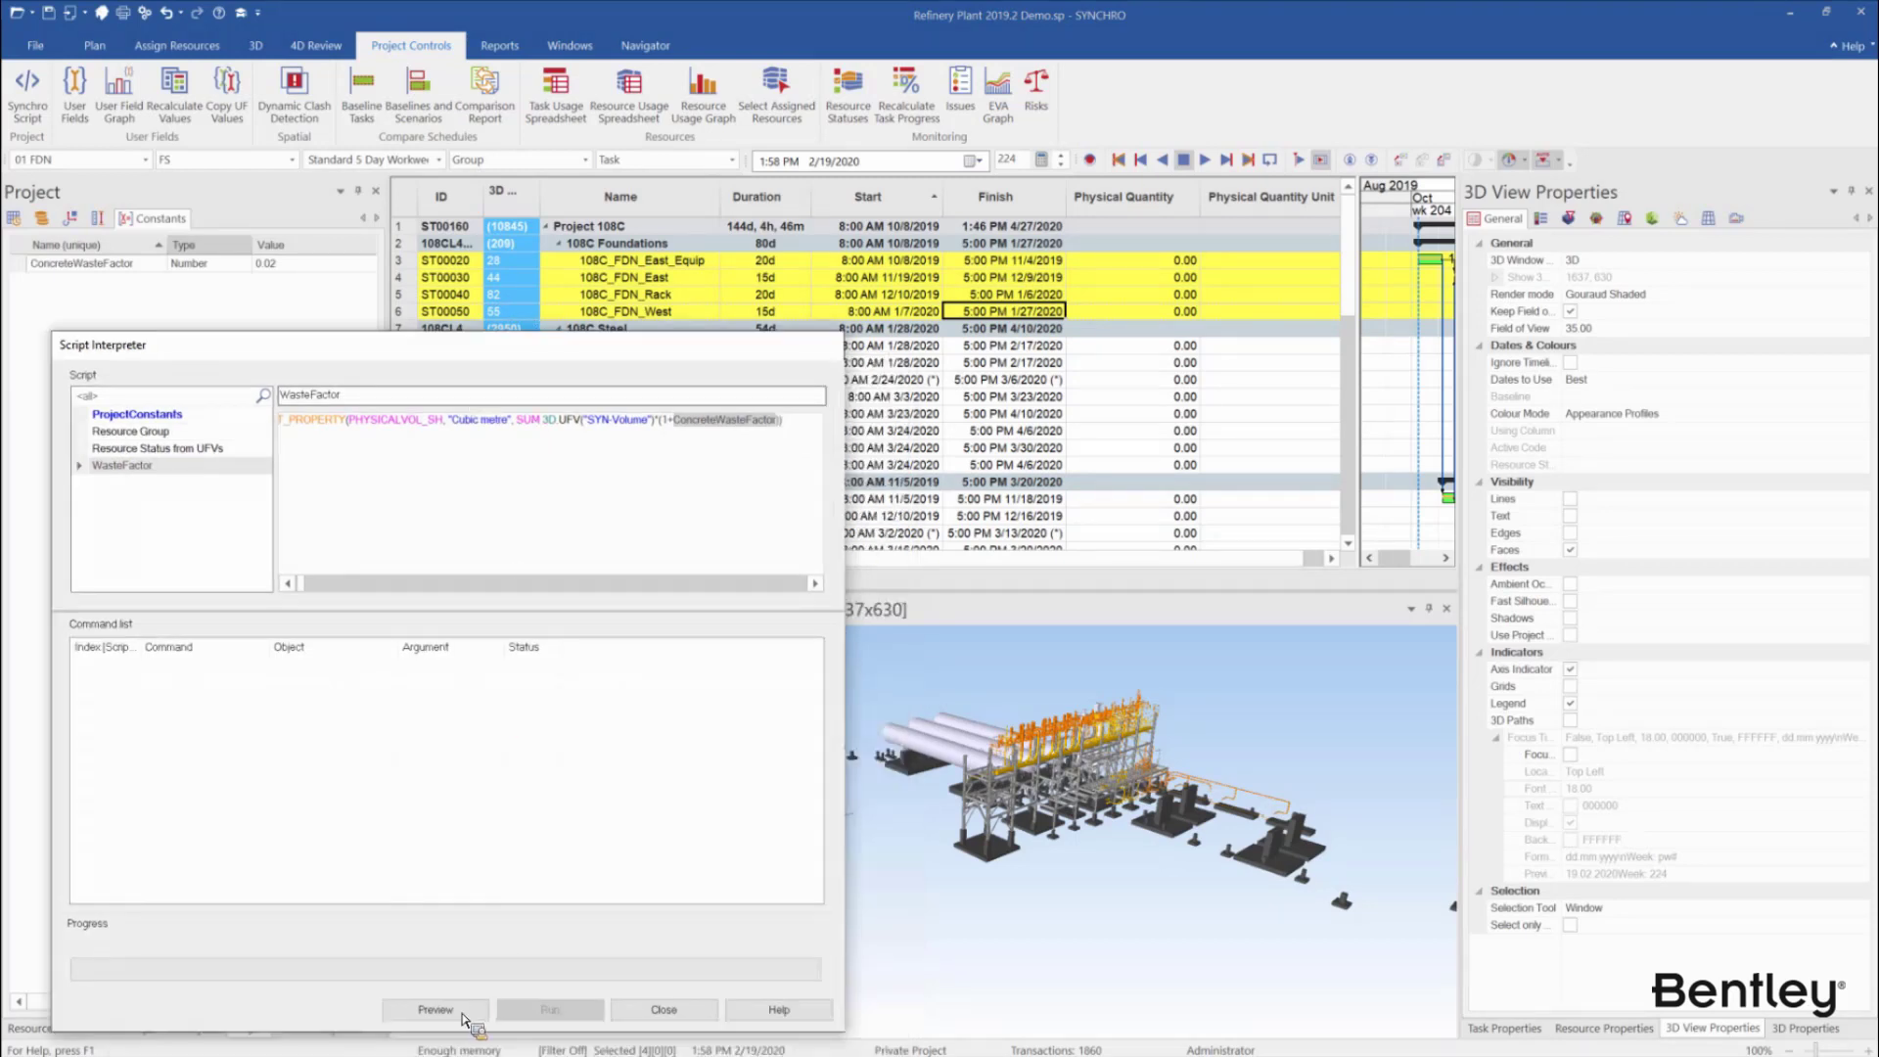
pyautogui.click(466, 1012)
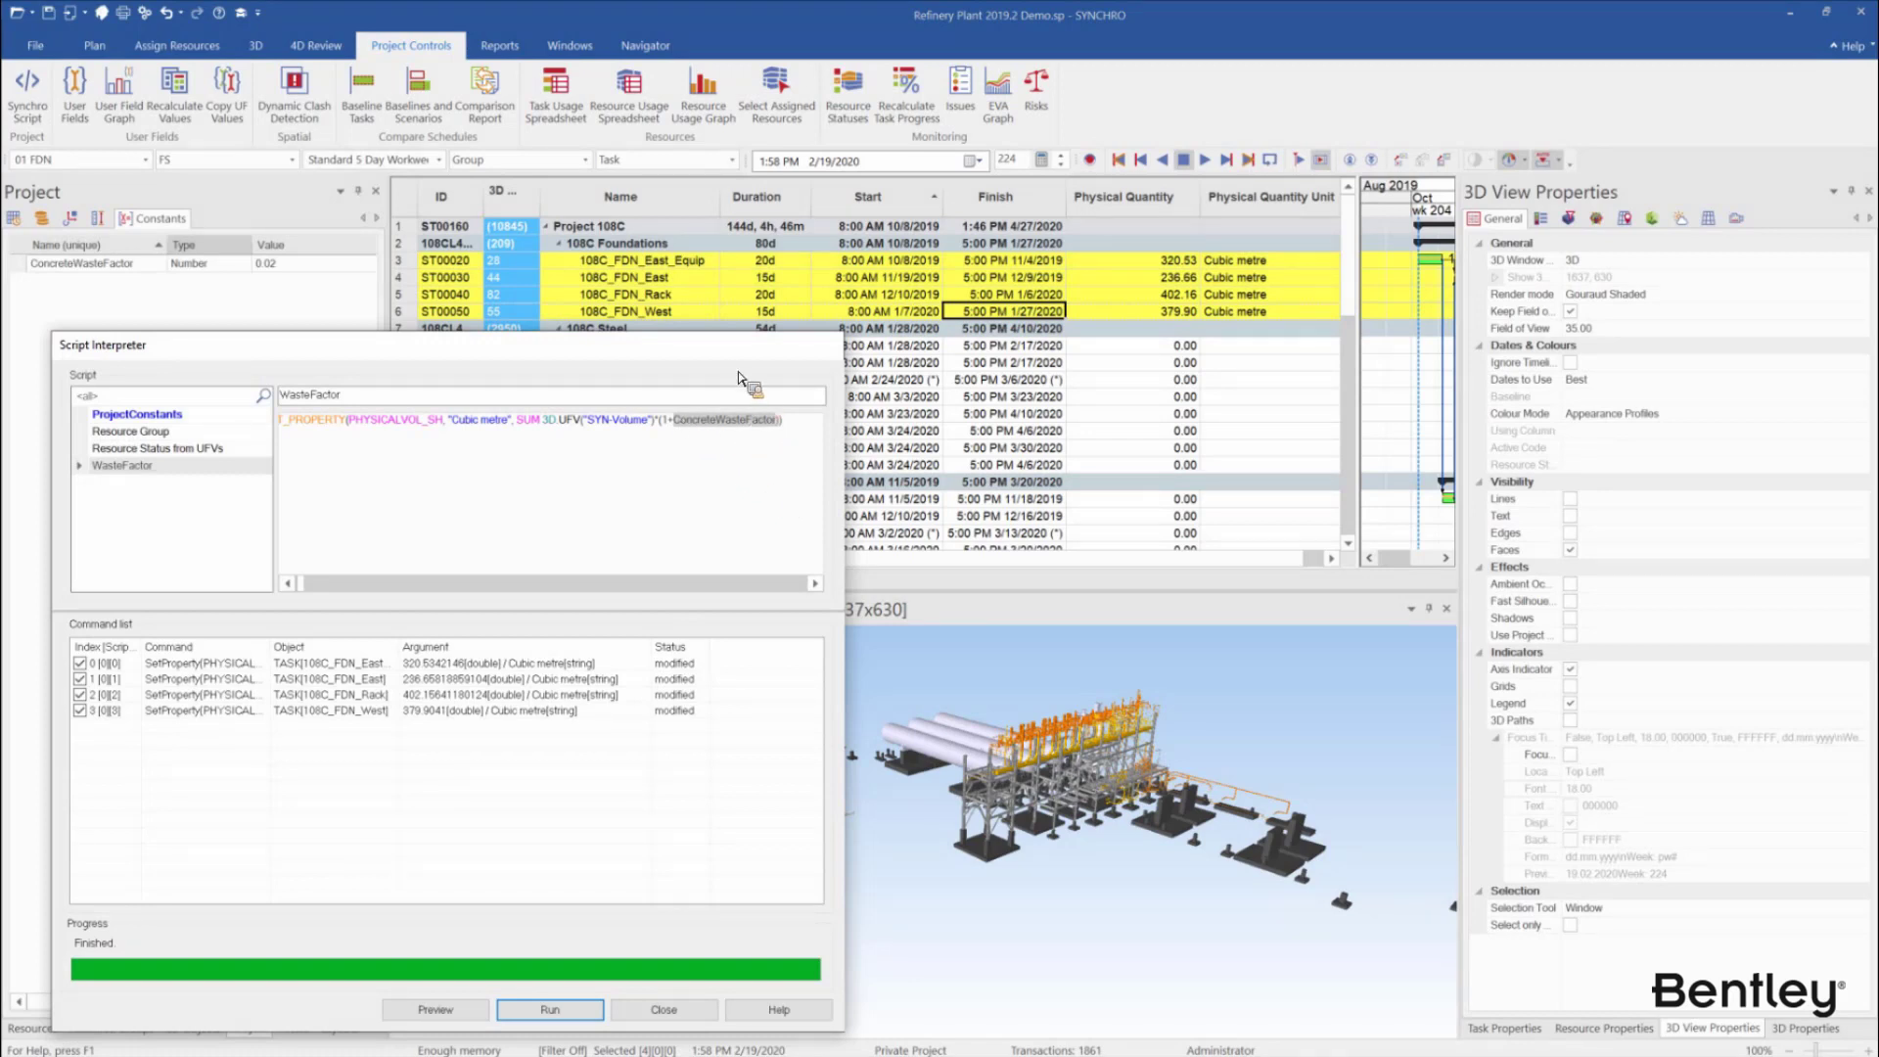
pyautogui.moveTo(717, 341); pyautogui.dragTo(676, 513)
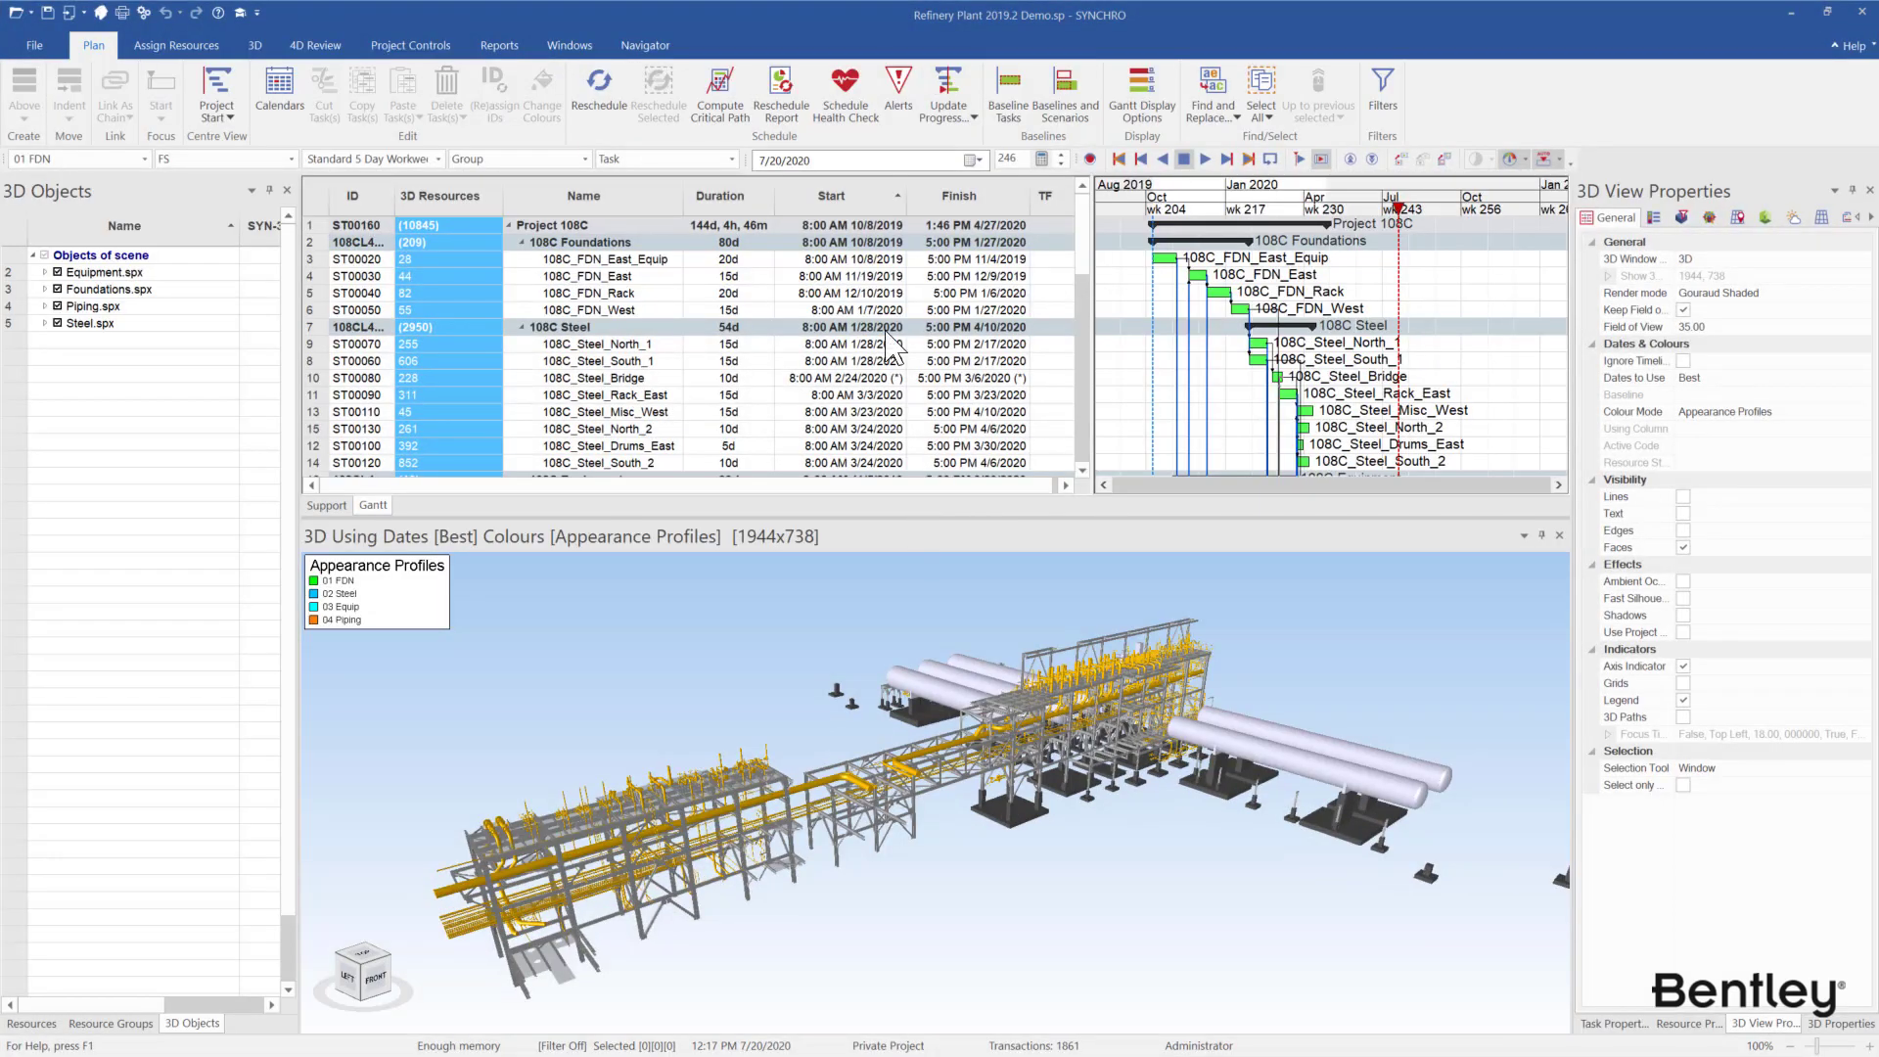
# Switch the task table to Custom grouping and insert a group level by (Task) WBS Name
pyautogui.rightClick(869, 201)
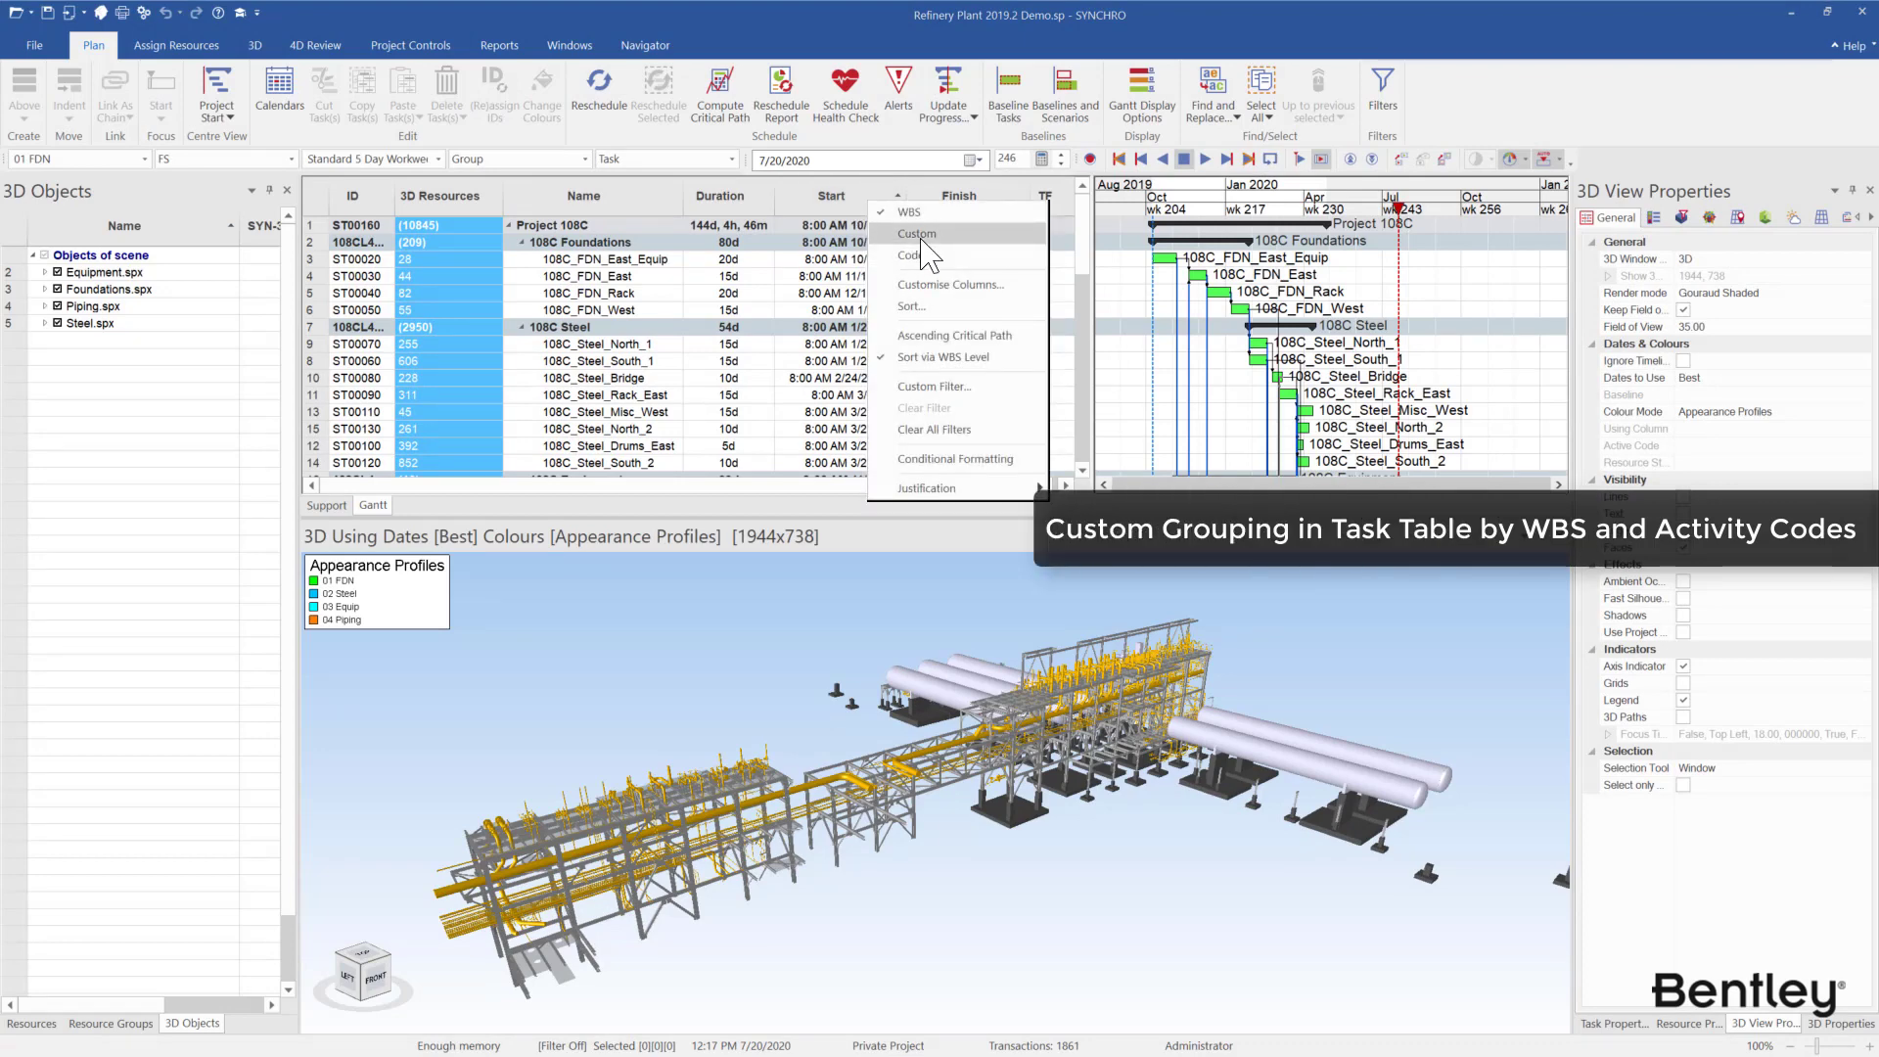
pyautogui.click(921, 238)
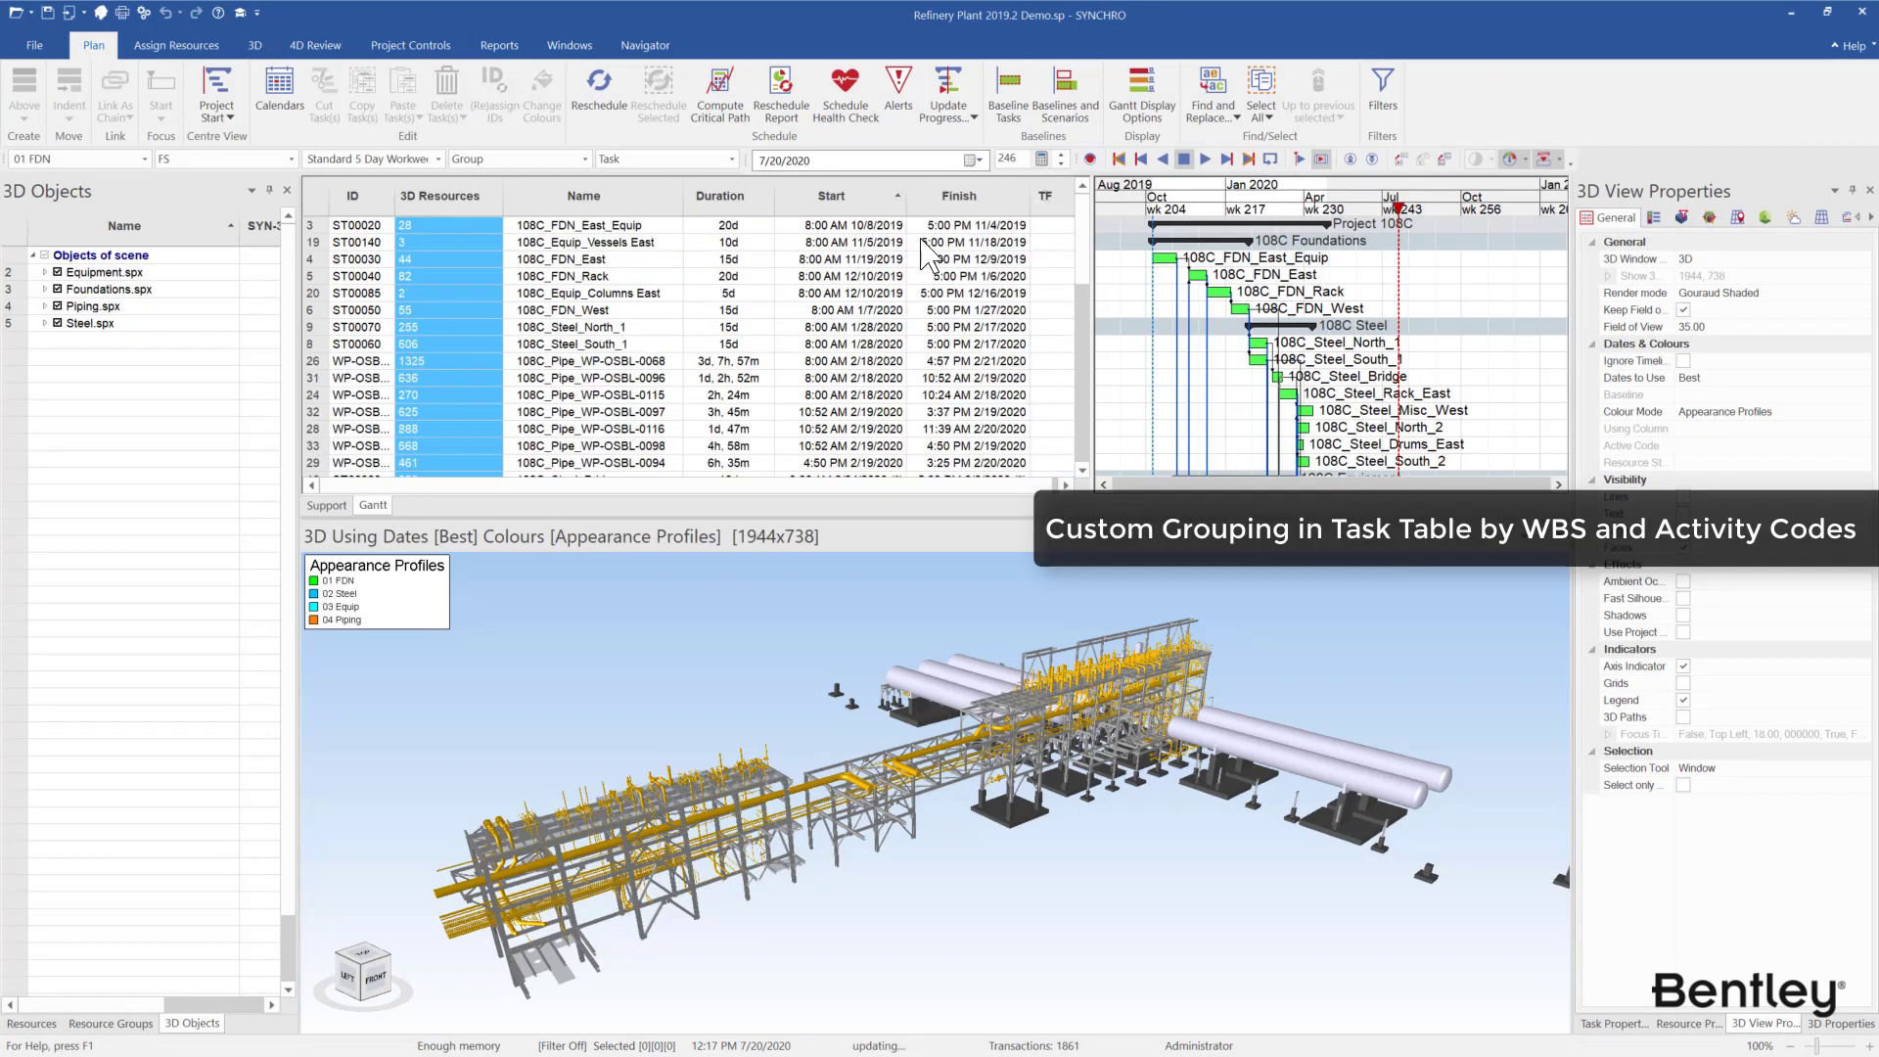
pyautogui.rightClick(860, 211)
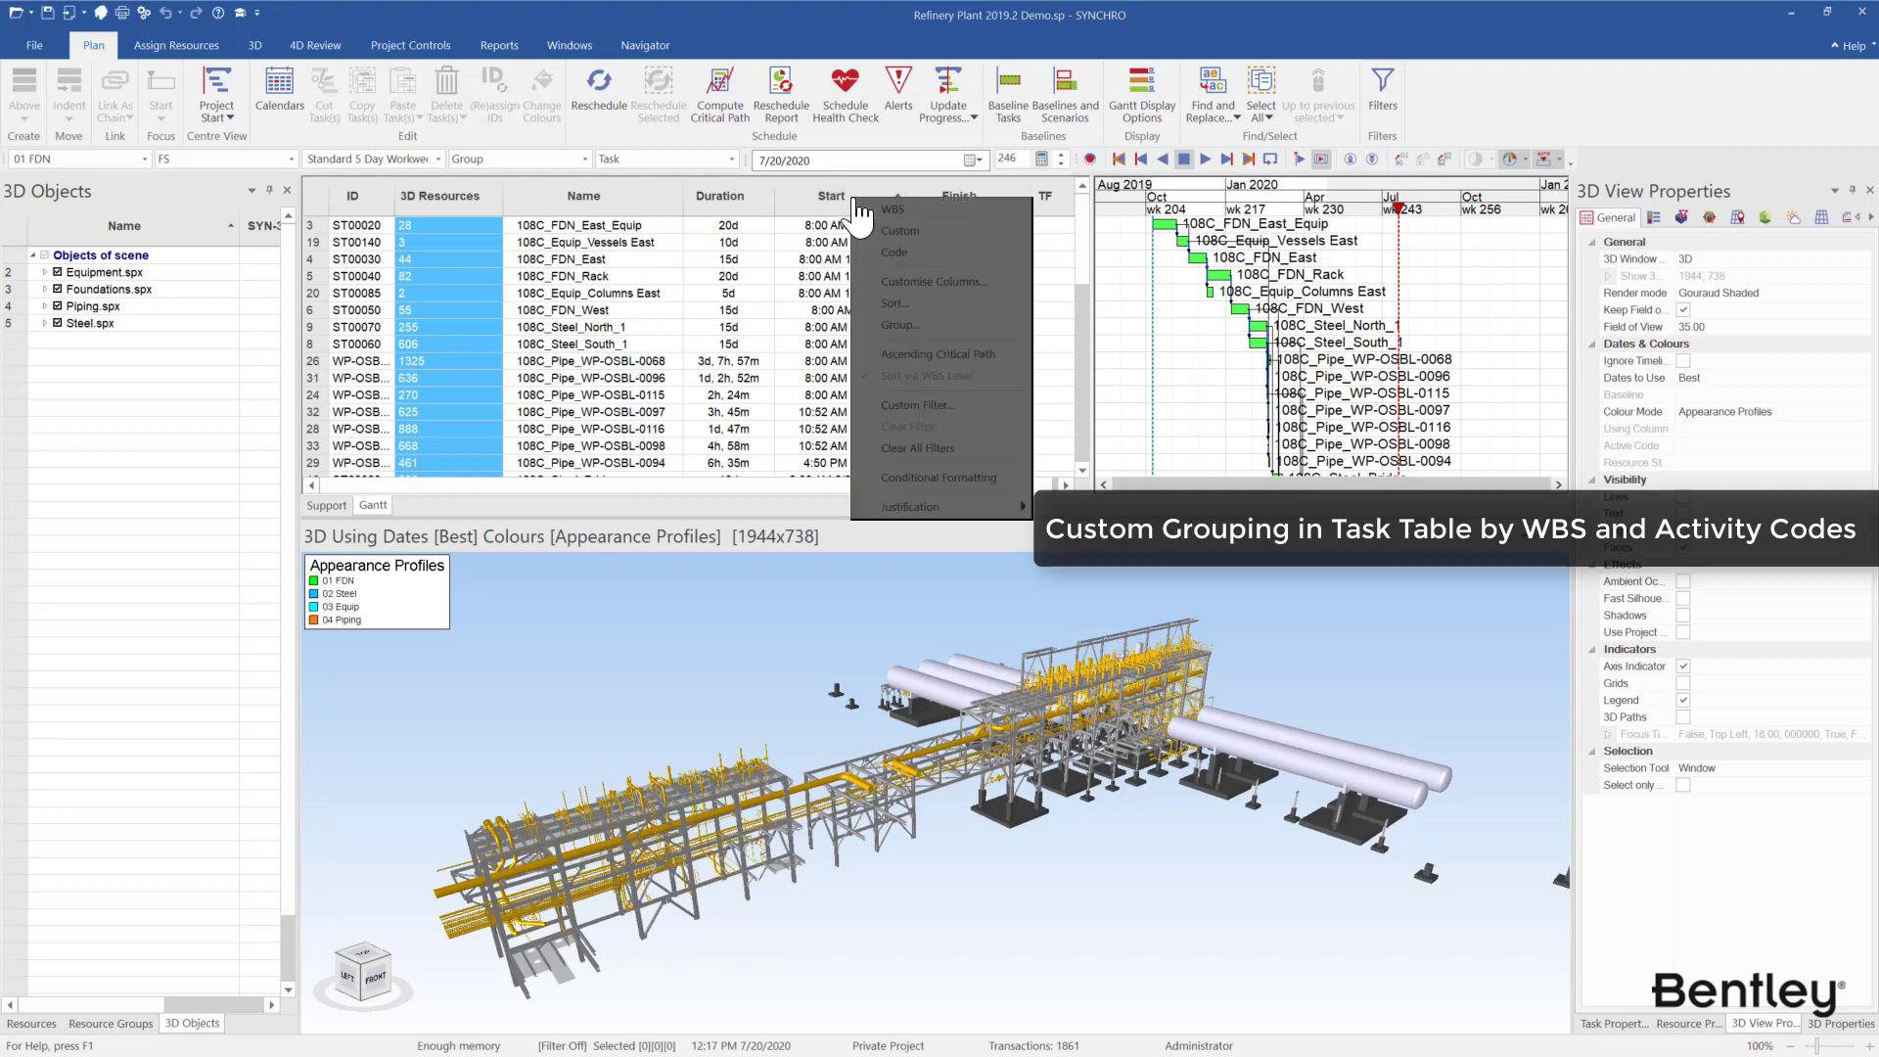
pyautogui.click(939, 324)
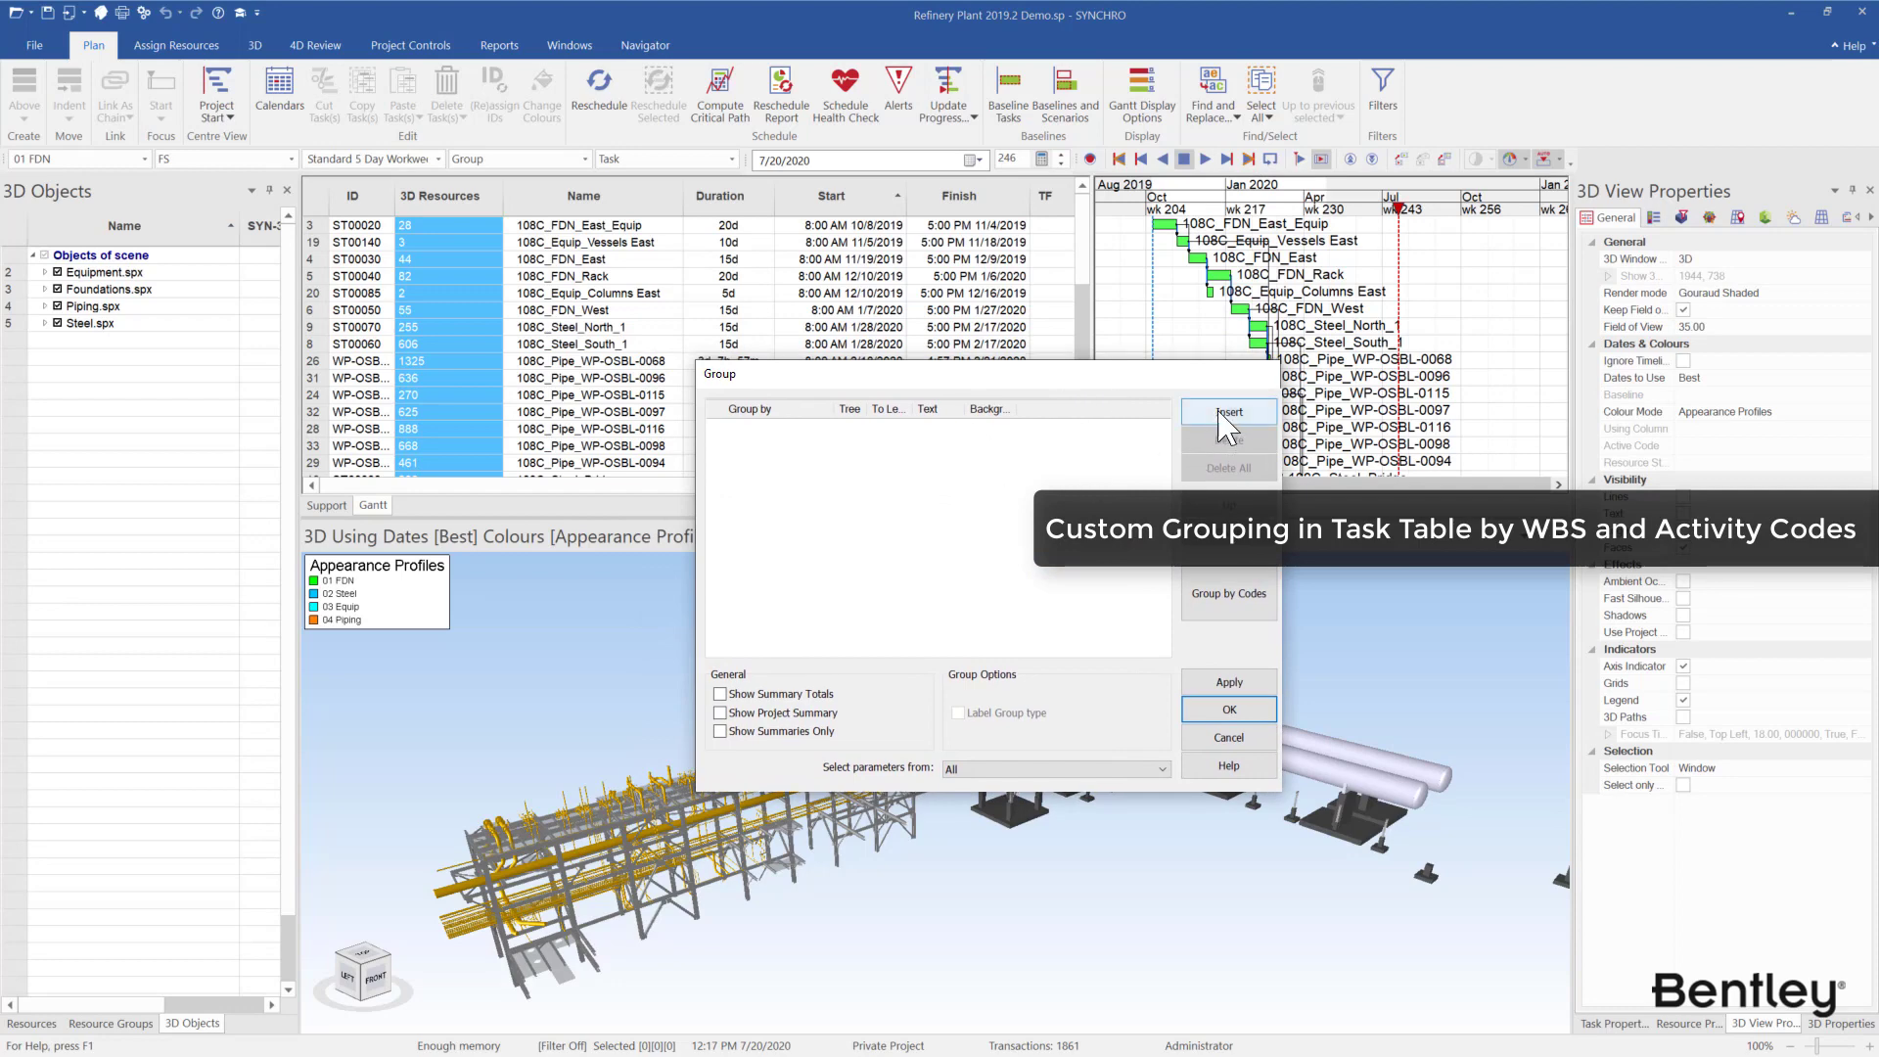
pyautogui.click(1220, 413)
pyautogui.click(827, 428)
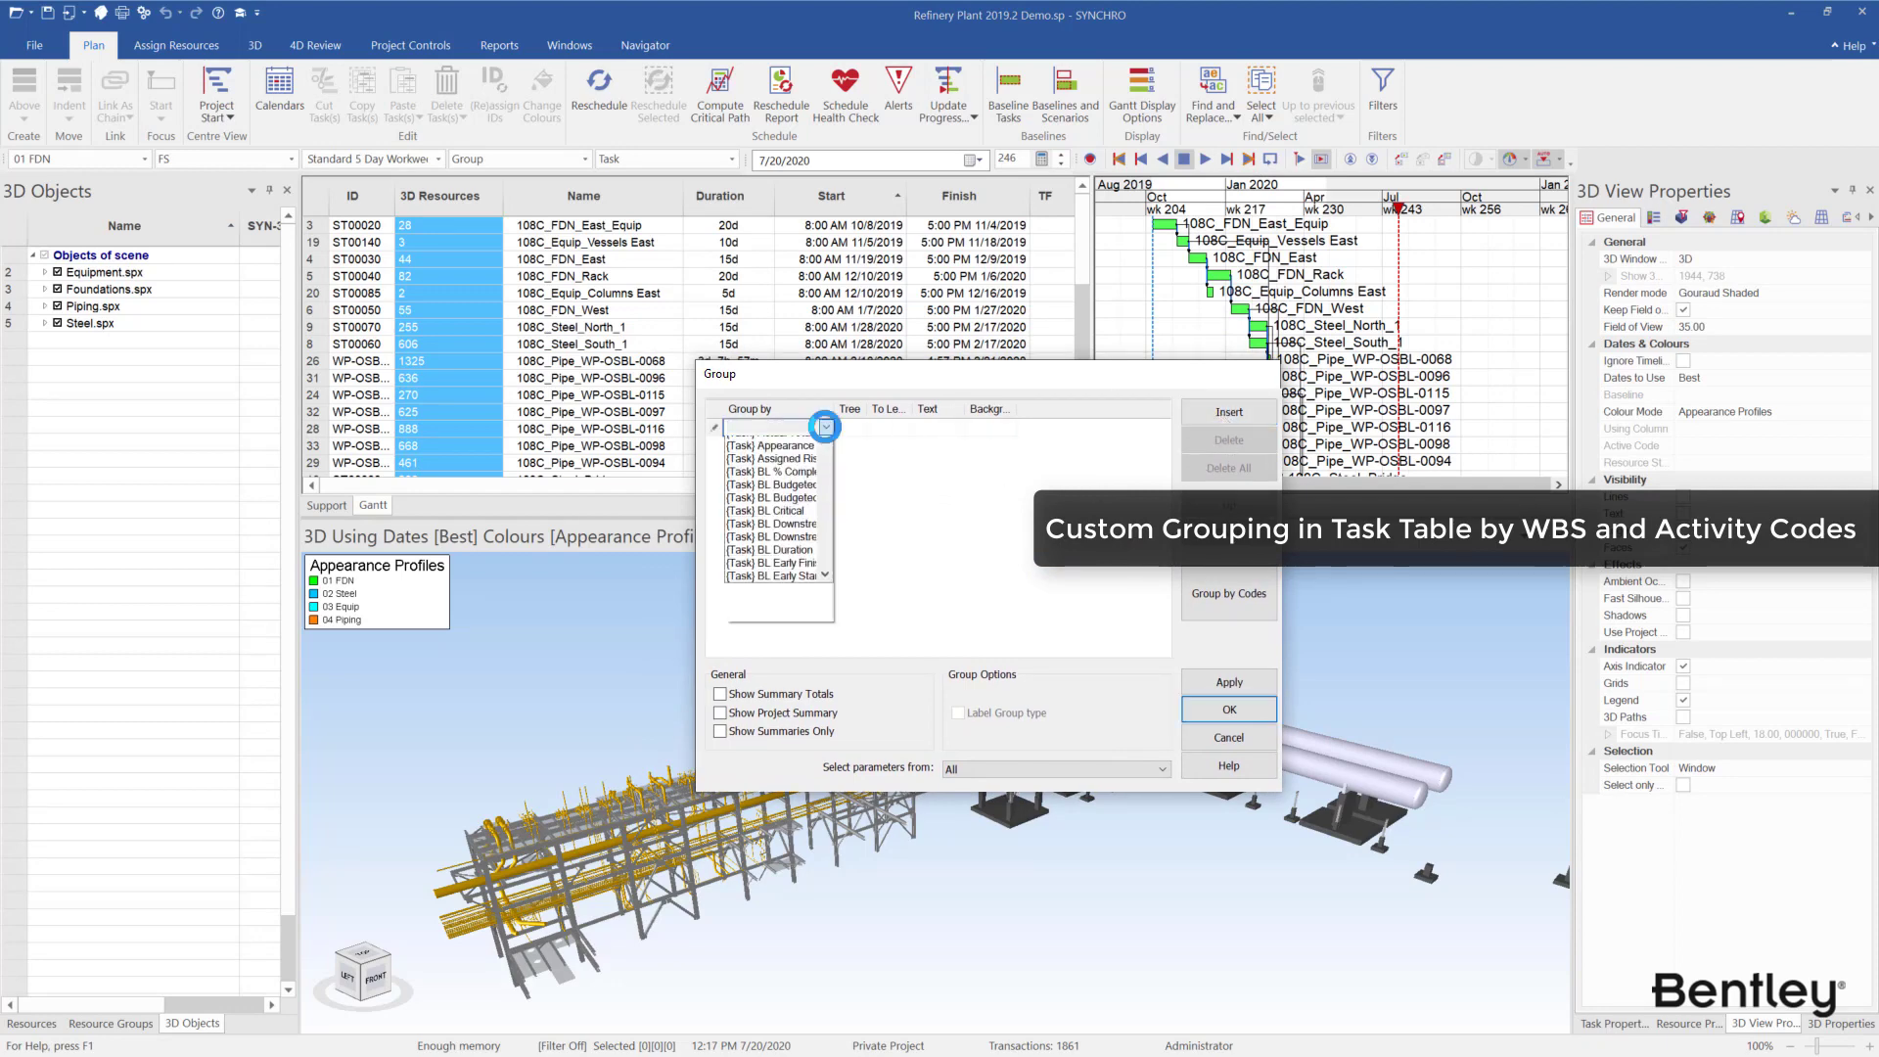
pyautogui.moveTo(827, 485); pyautogui.dragTo(820, 768)
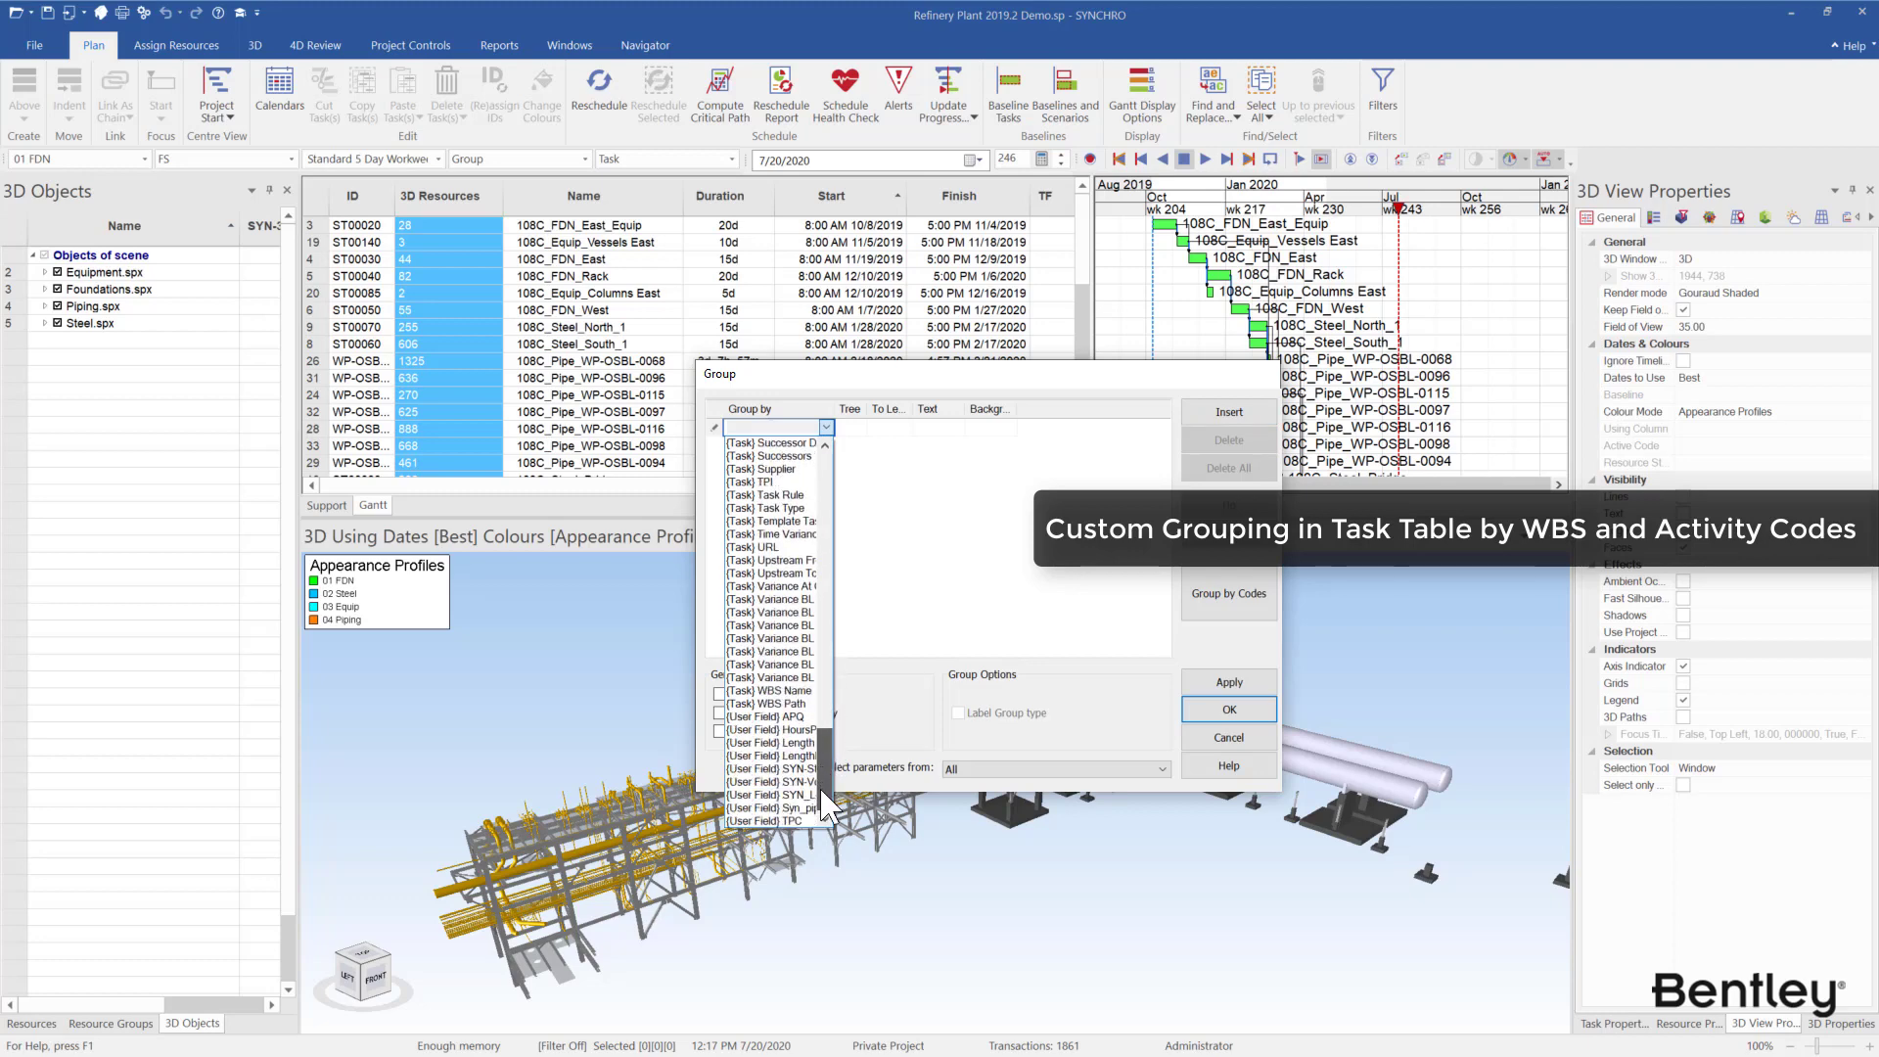
pyautogui.click(770, 691)
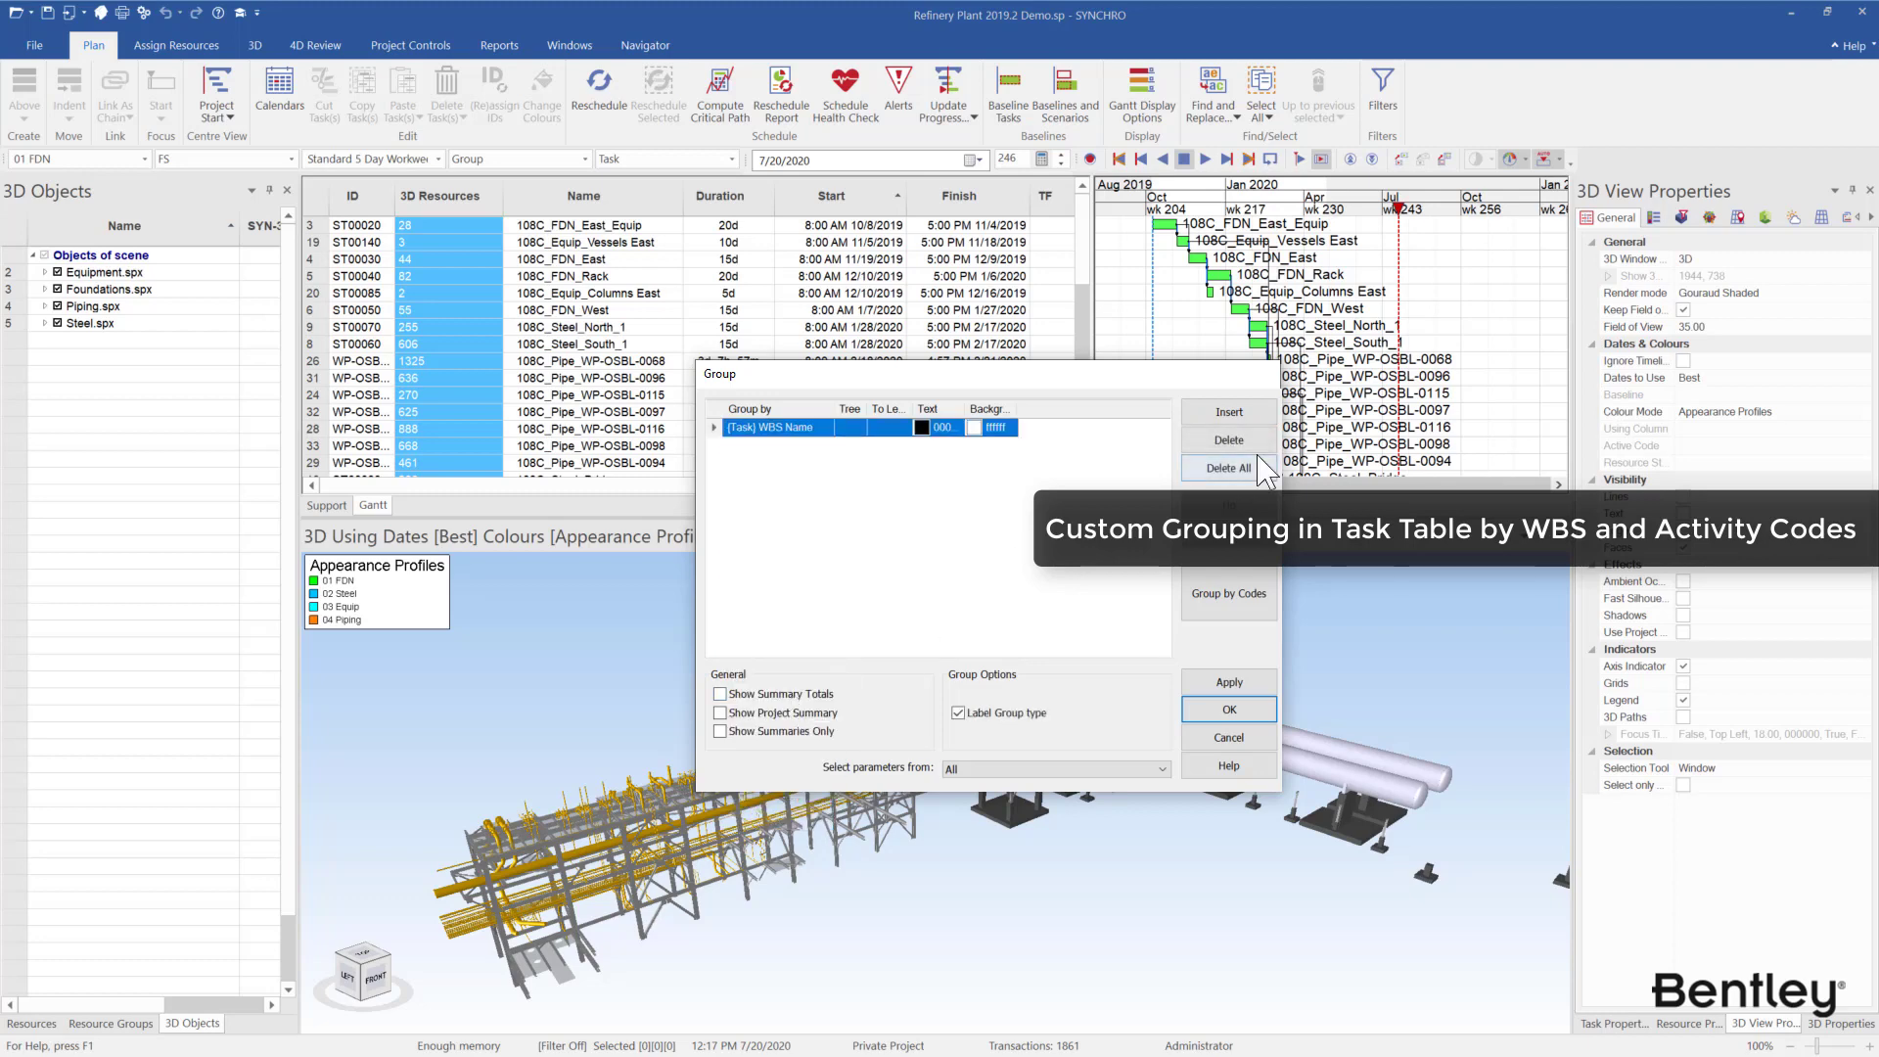
# Review the text colour choices and set the WBS Name group's background colour to orange
pyautogui.click(945, 428)
pyautogui.click(957, 428)
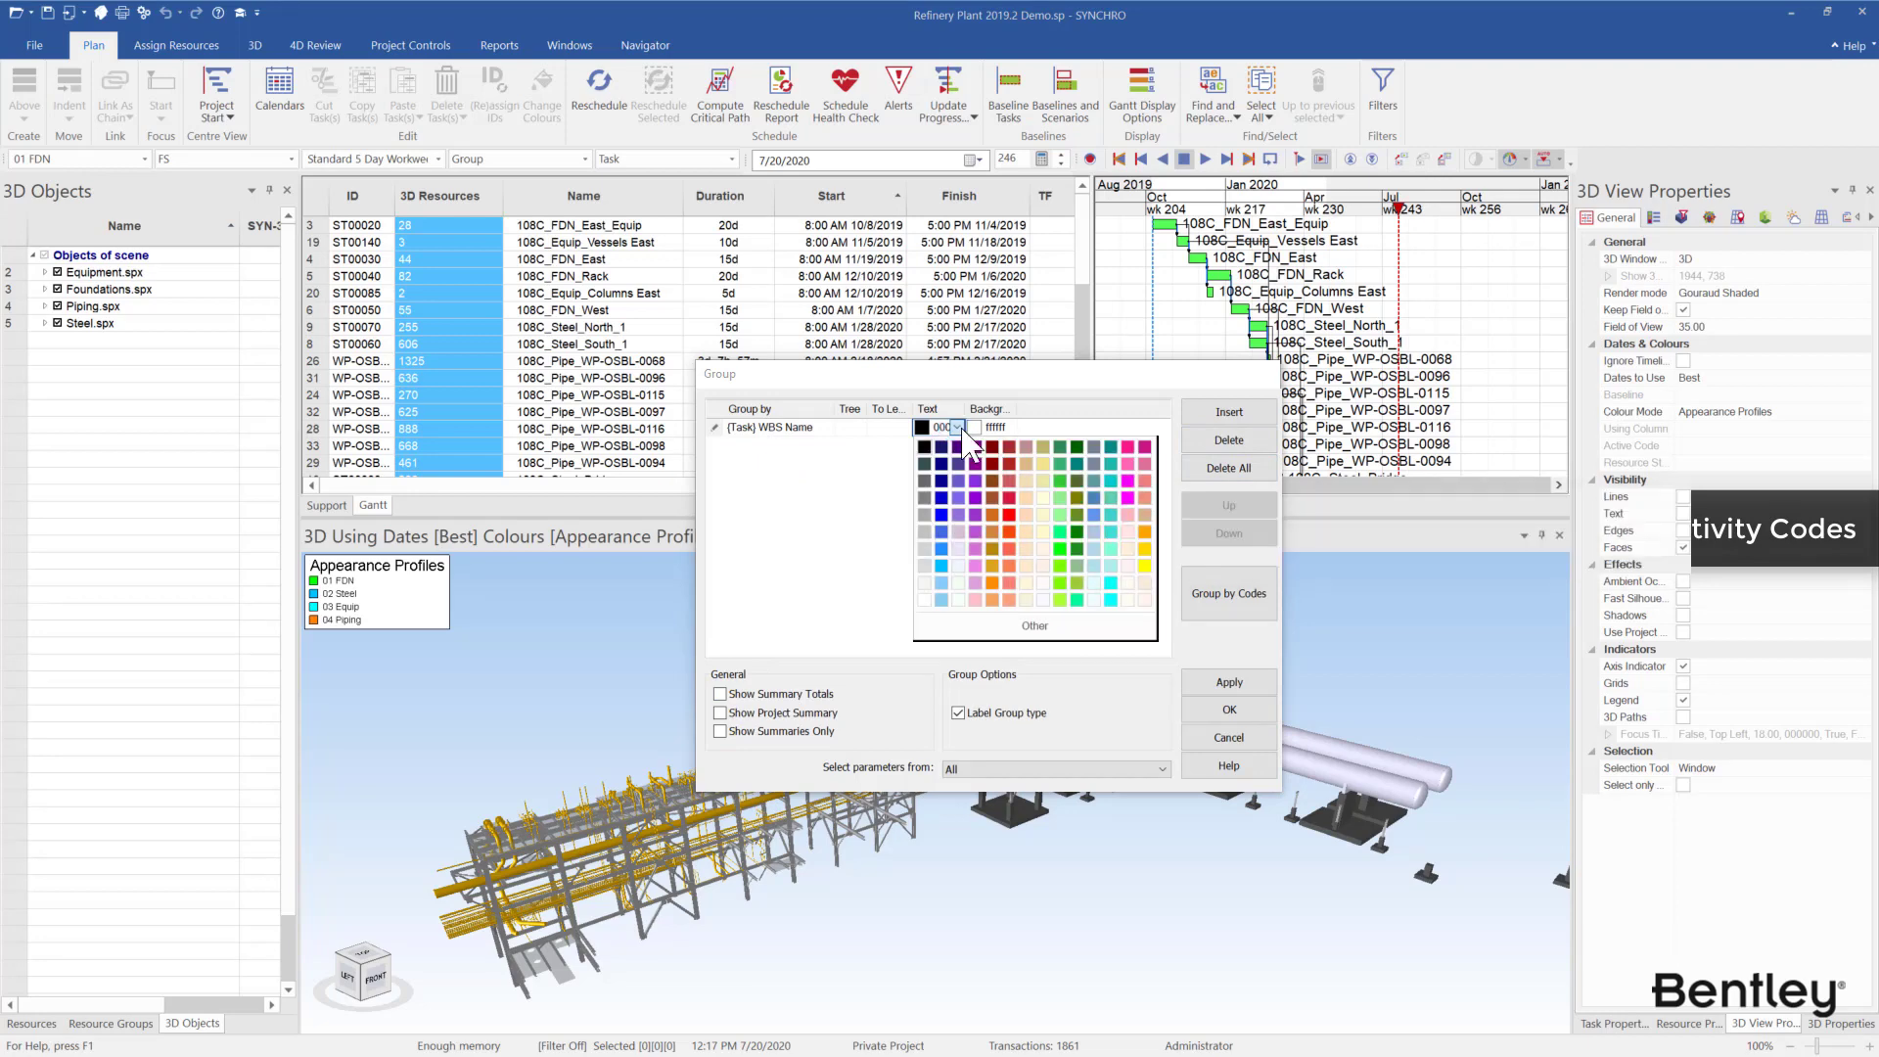
pyautogui.click(1024, 427)
pyautogui.click(1024, 428)
pyautogui.click(1009, 428)
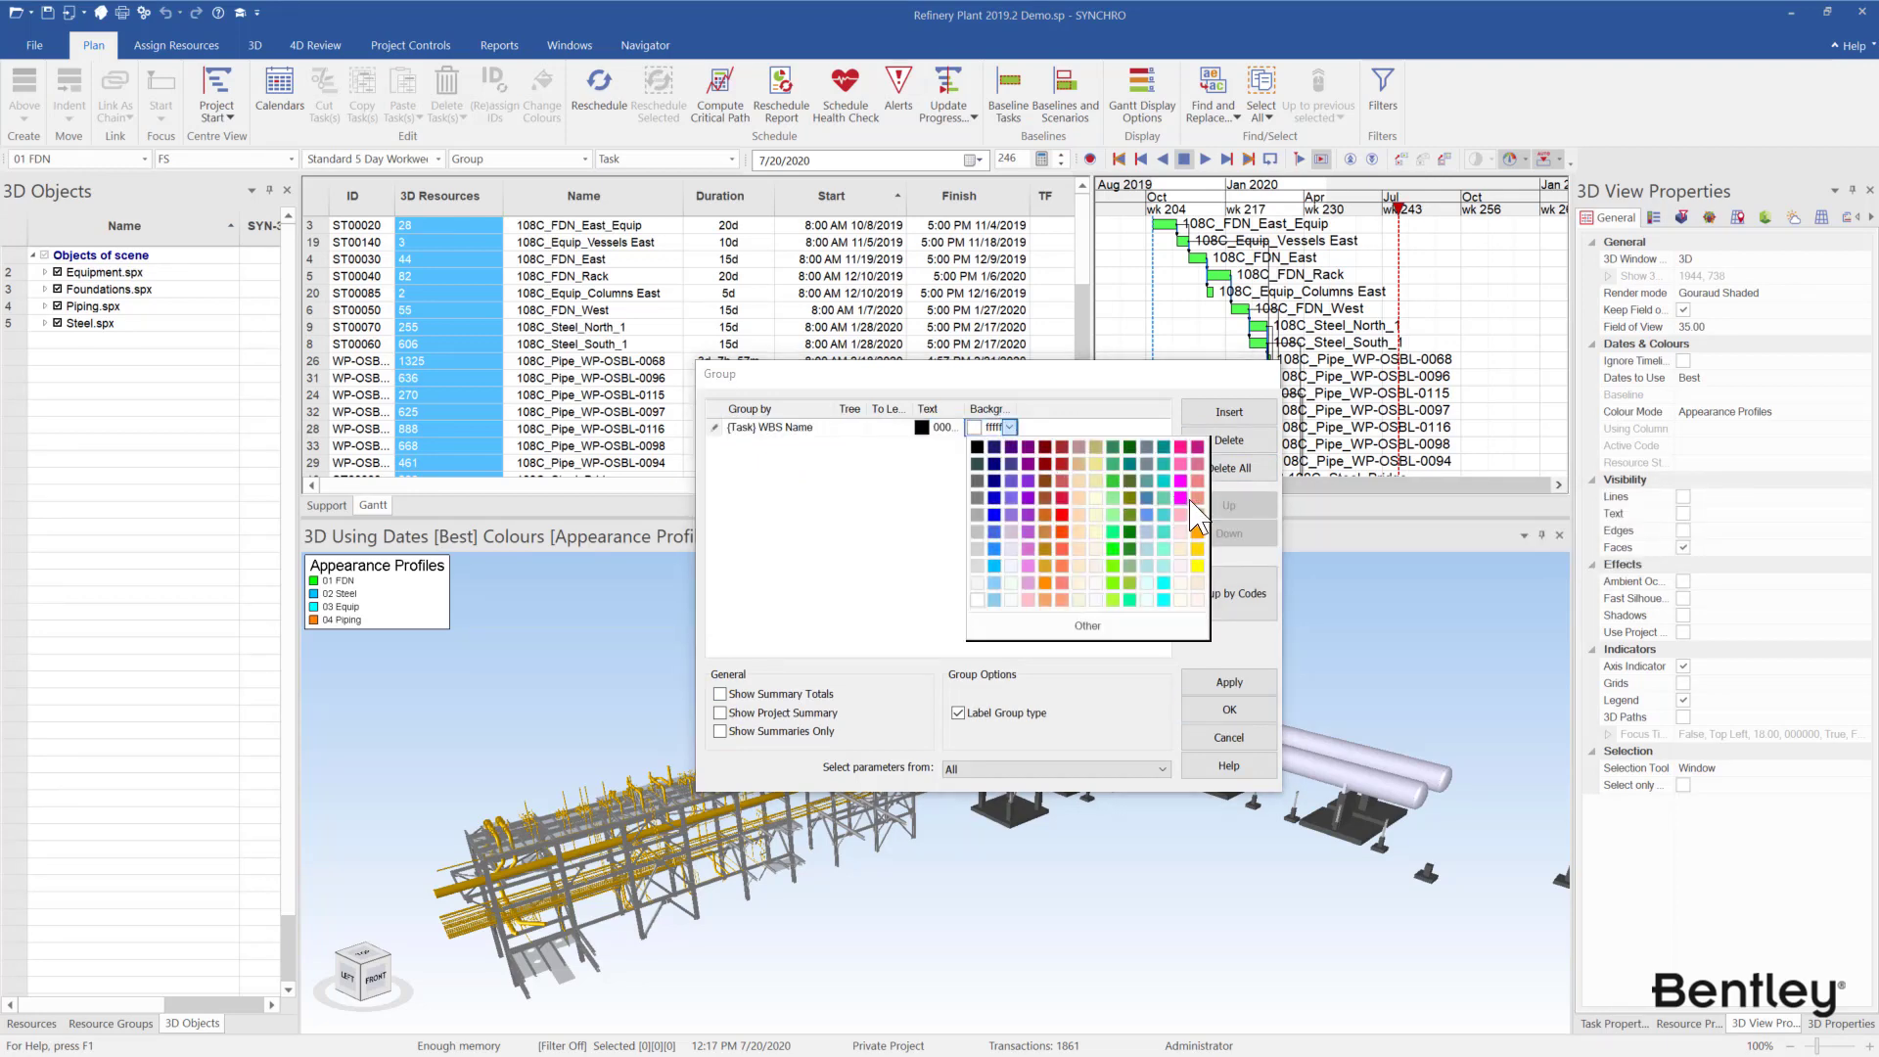
pyautogui.click(1197, 533)
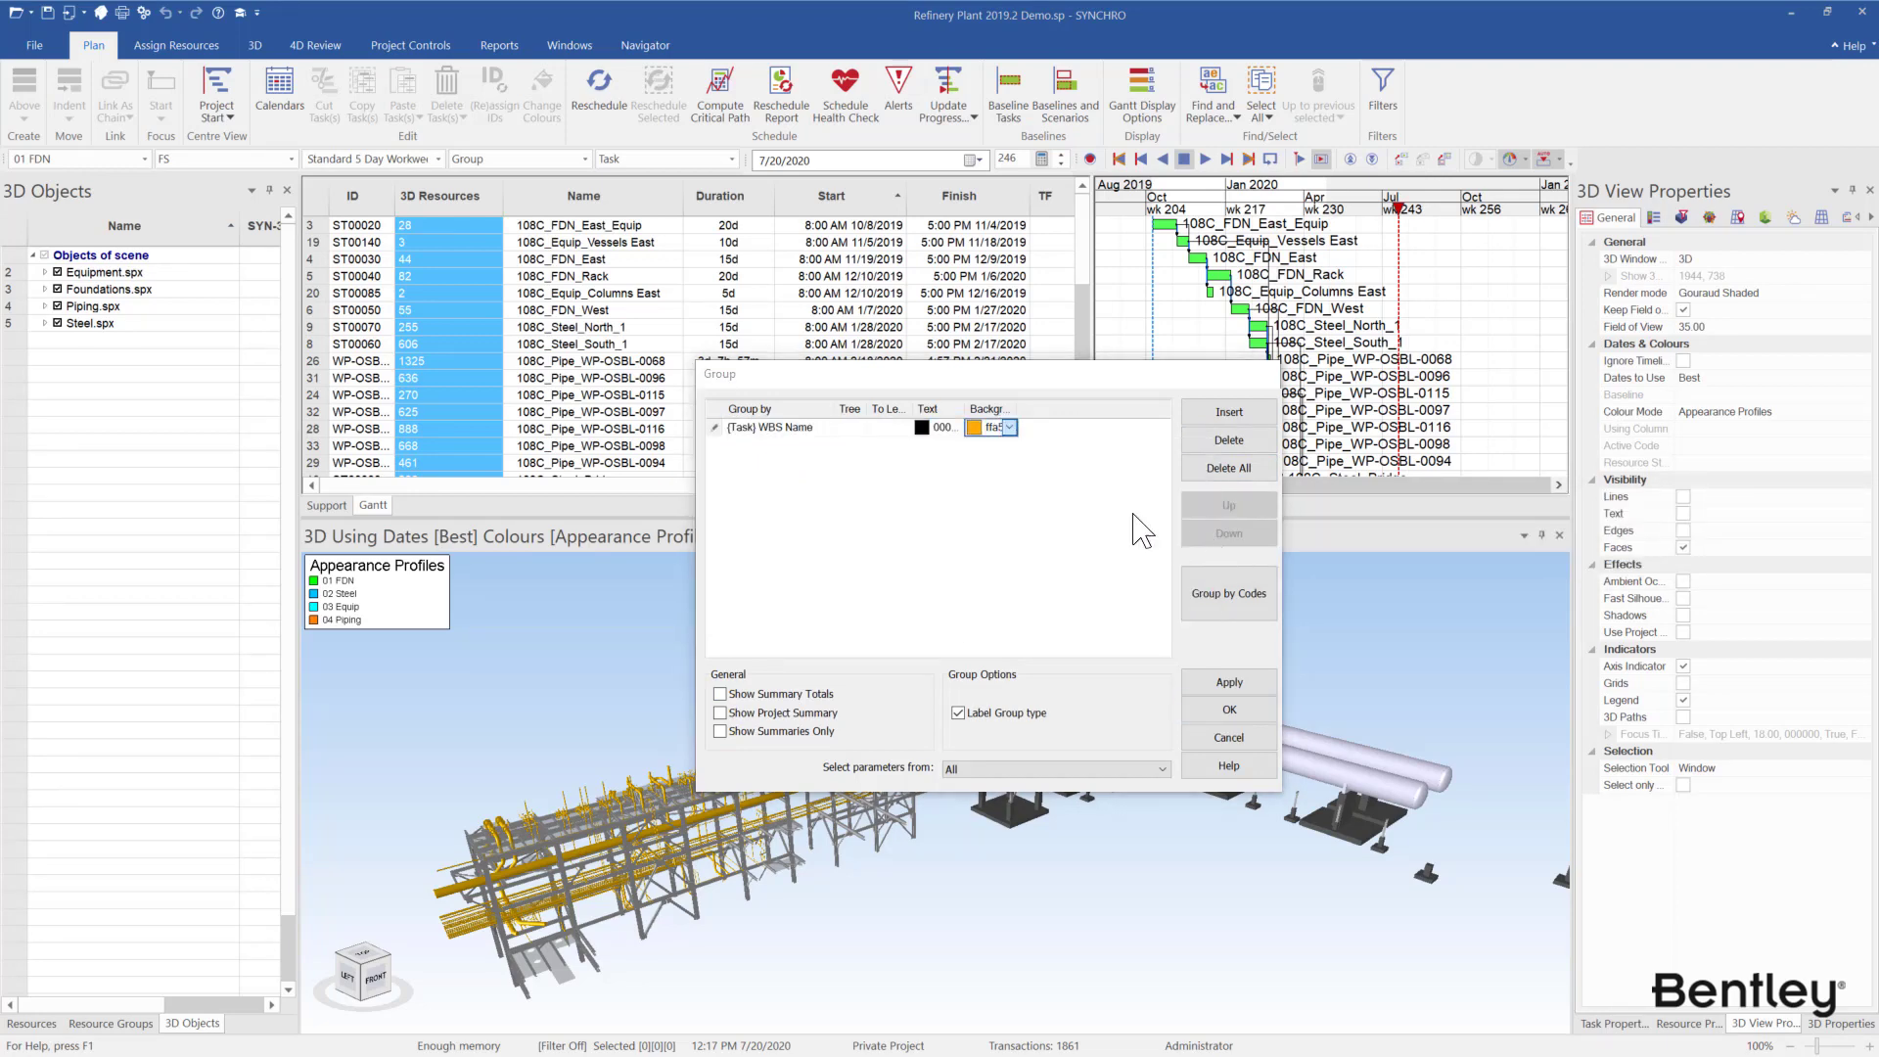
# Insert a second group level by (Code) CWA under (Task) WBS Name and apply the grouping to the task table
pyautogui.click(1250, 419)
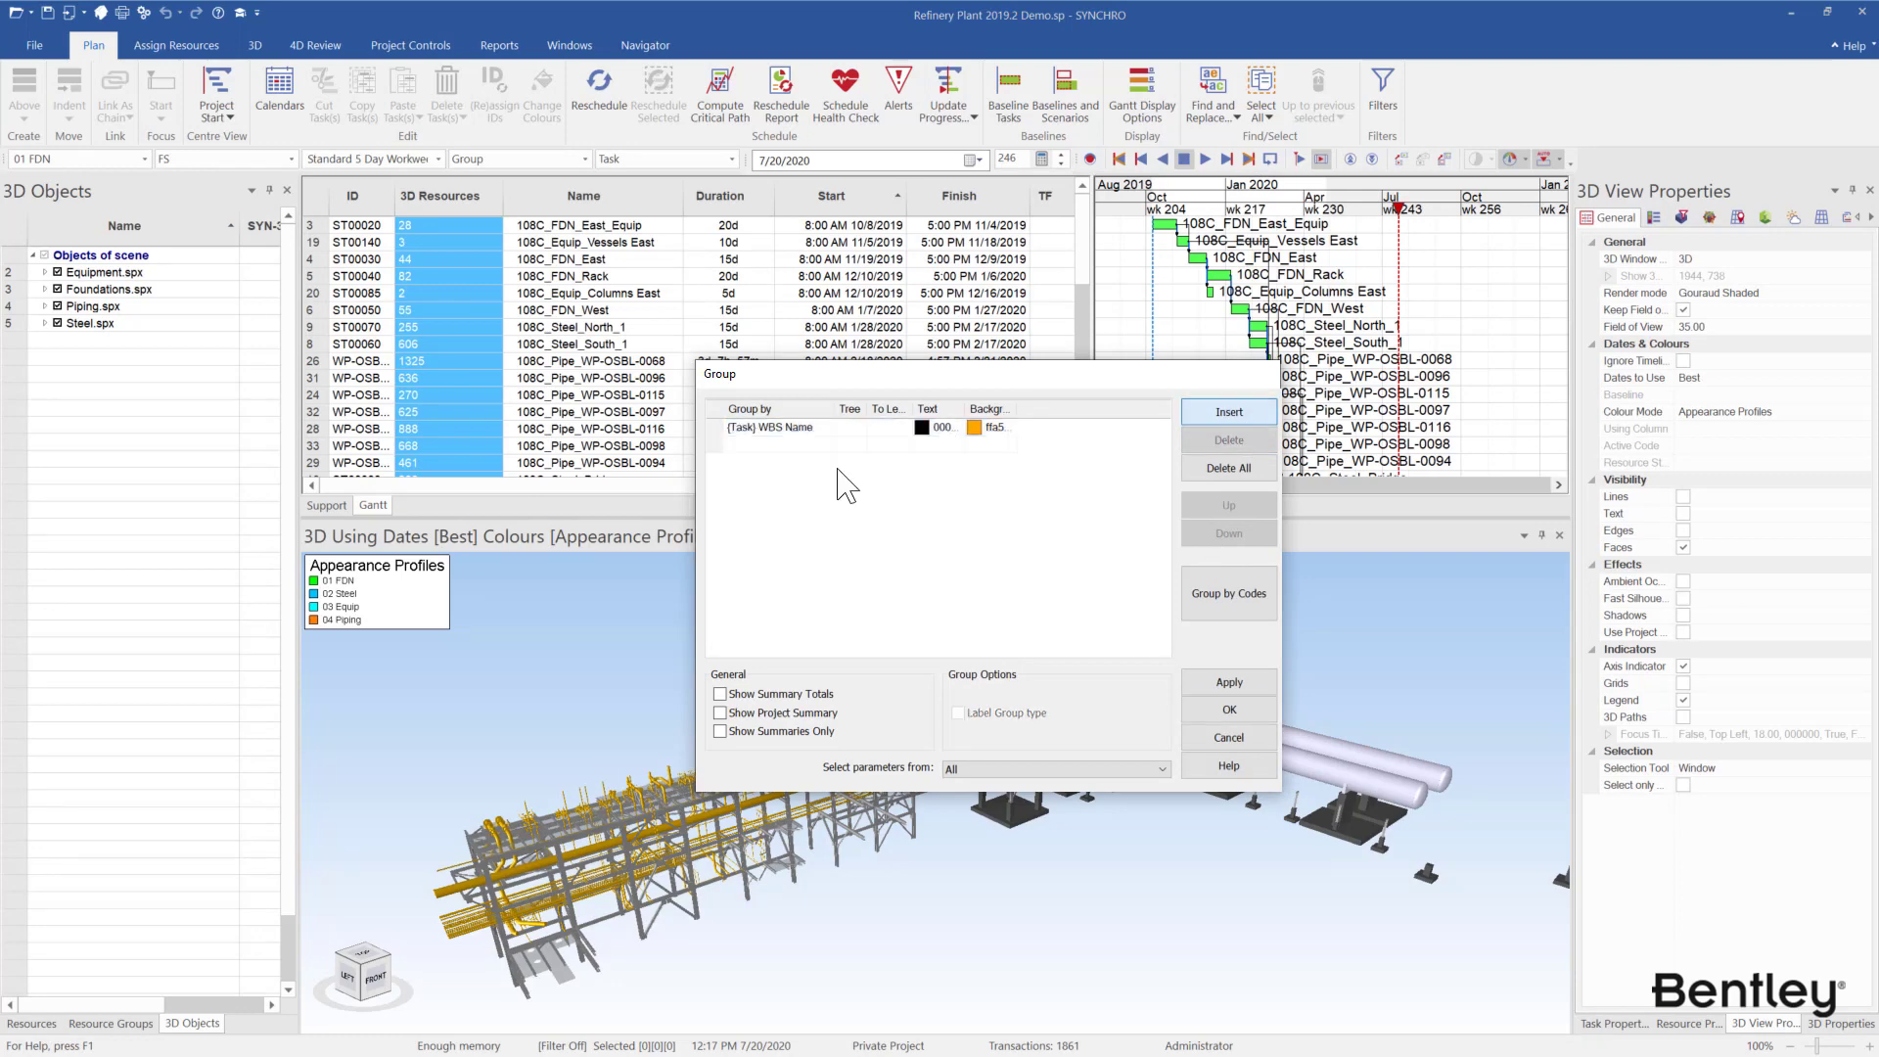
pyautogui.click(804, 445)
pyautogui.click(827, 445)
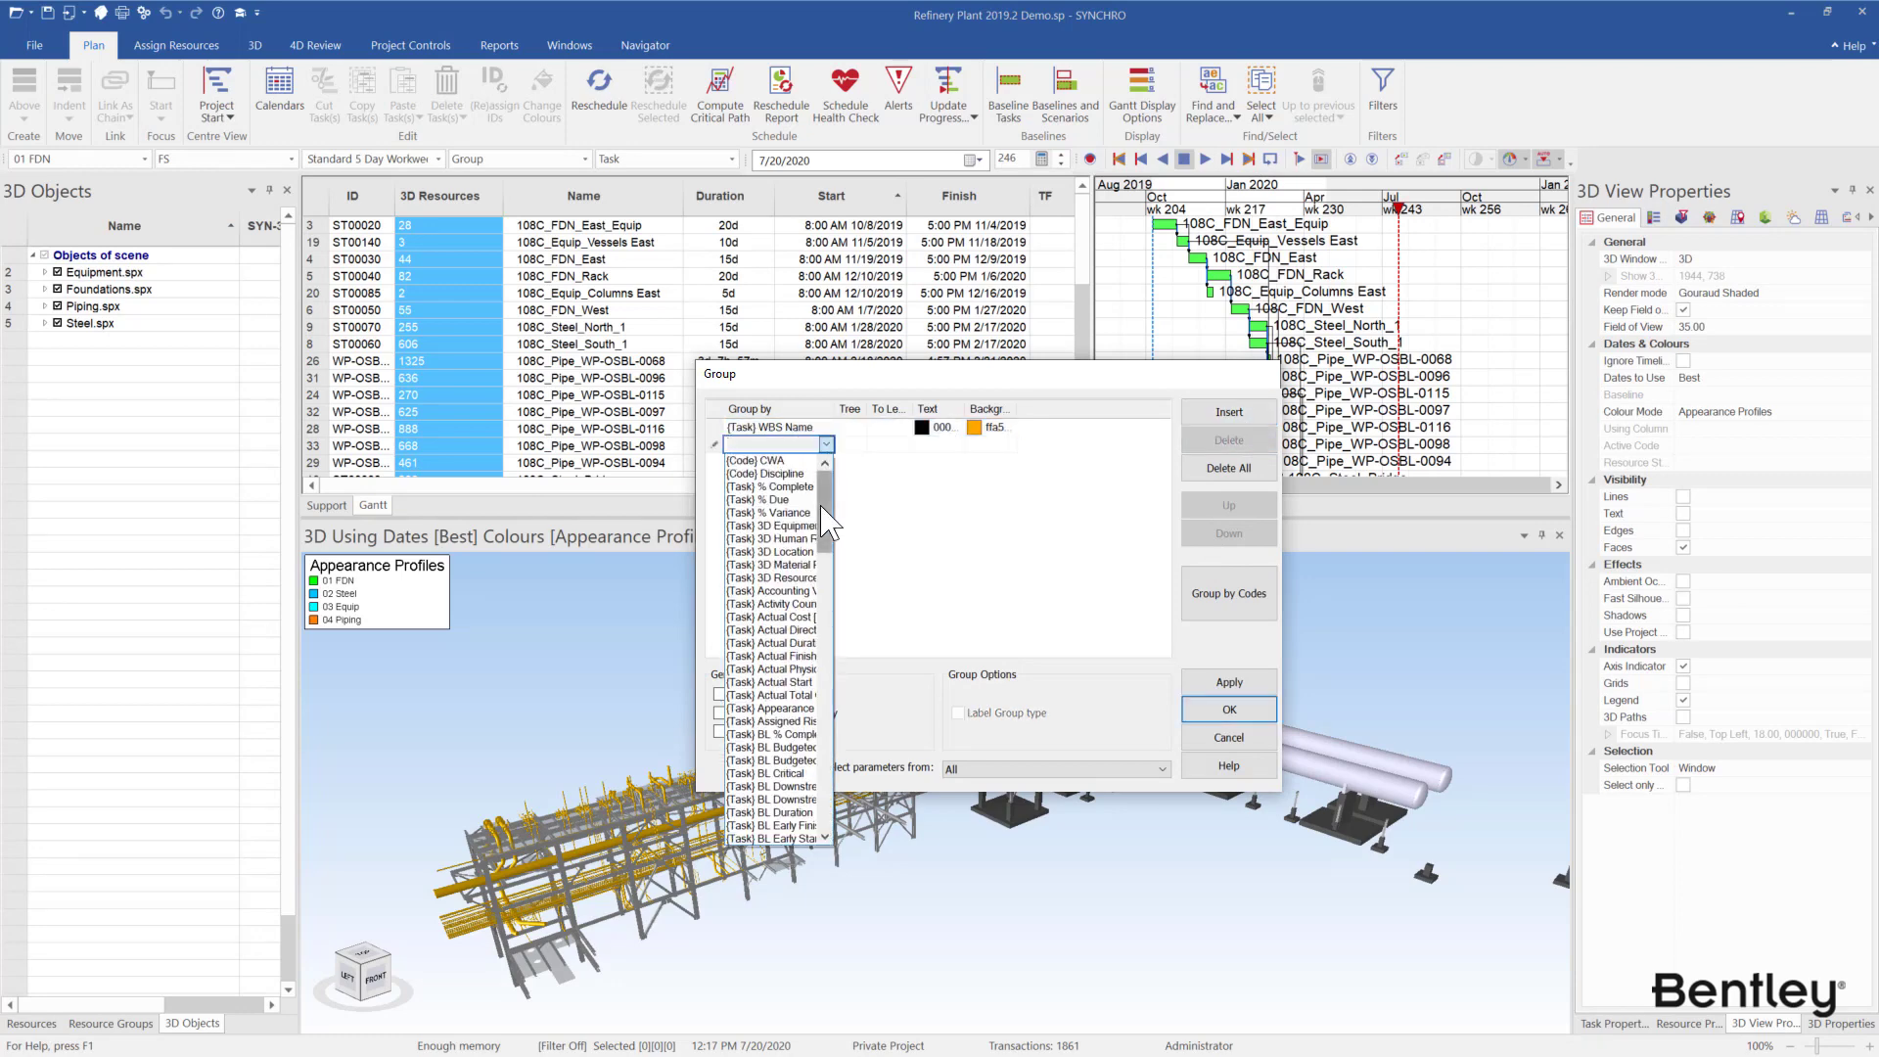
pyautogui.click(783, 461)
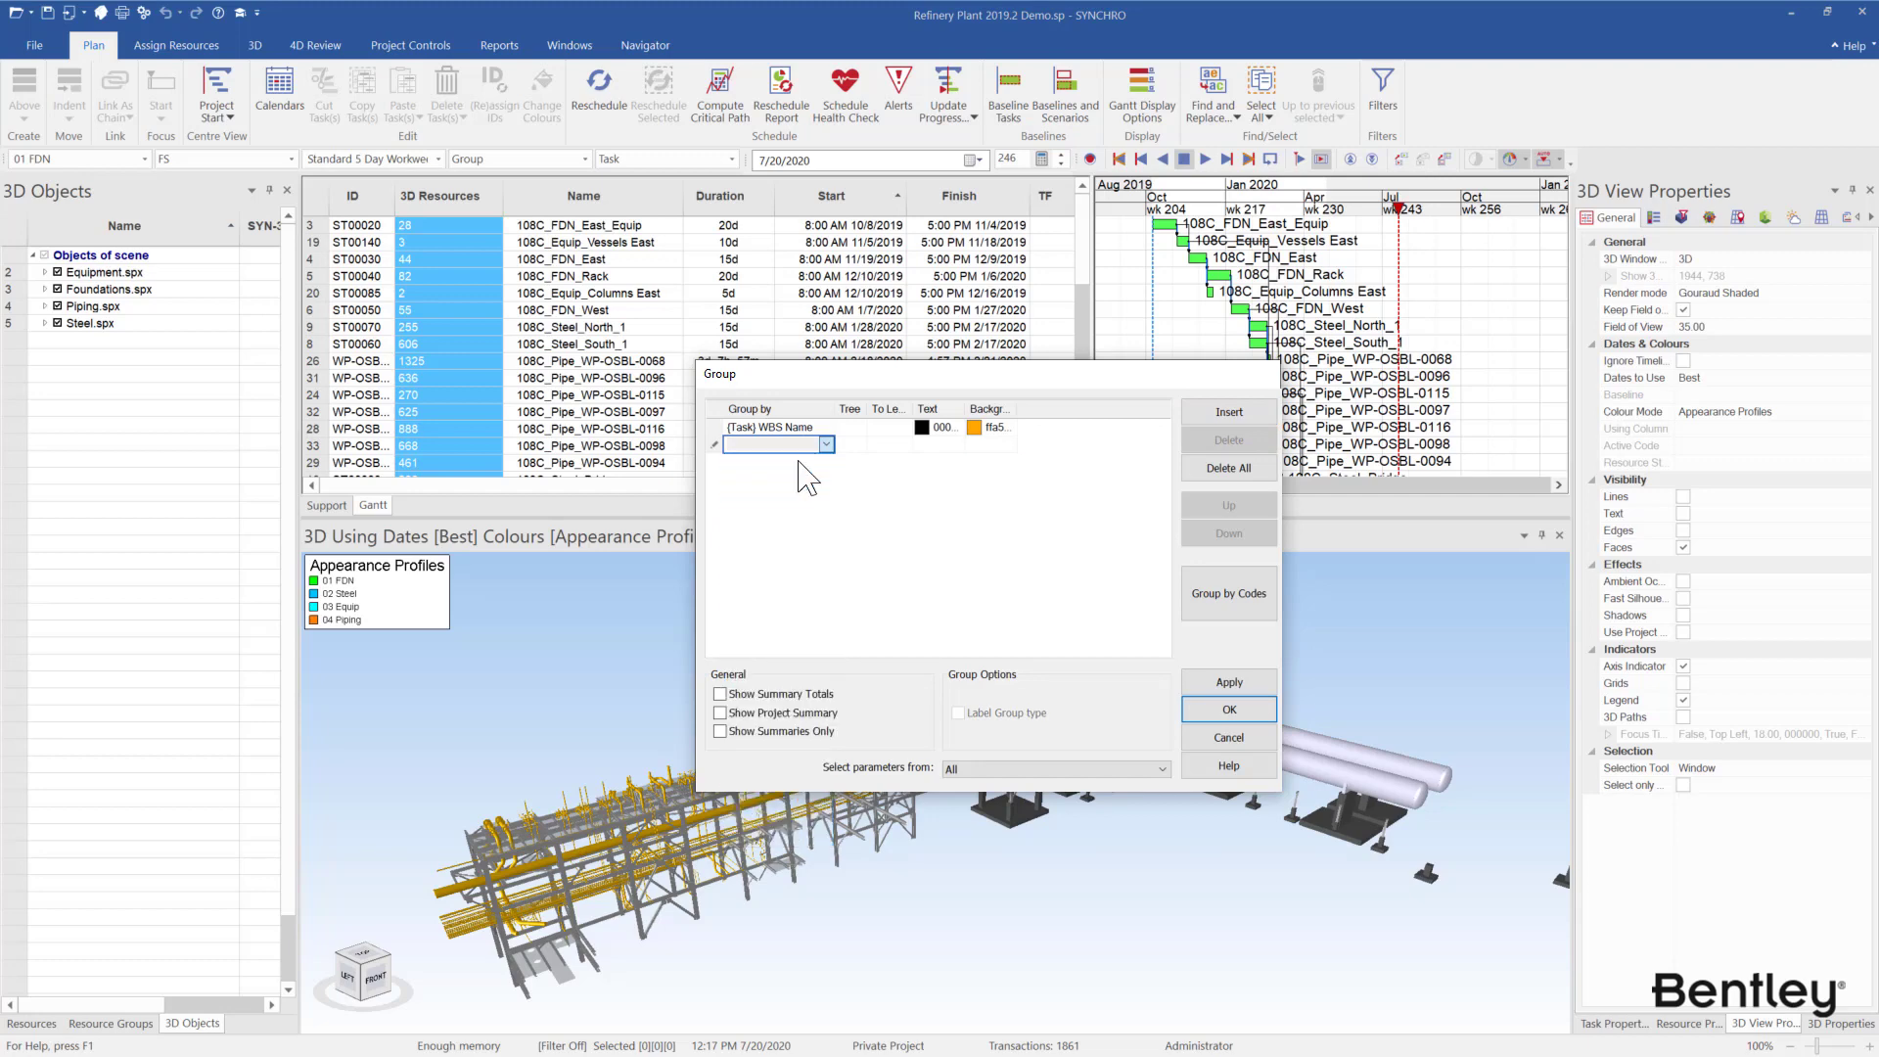
pyautogui.click(805, 477)
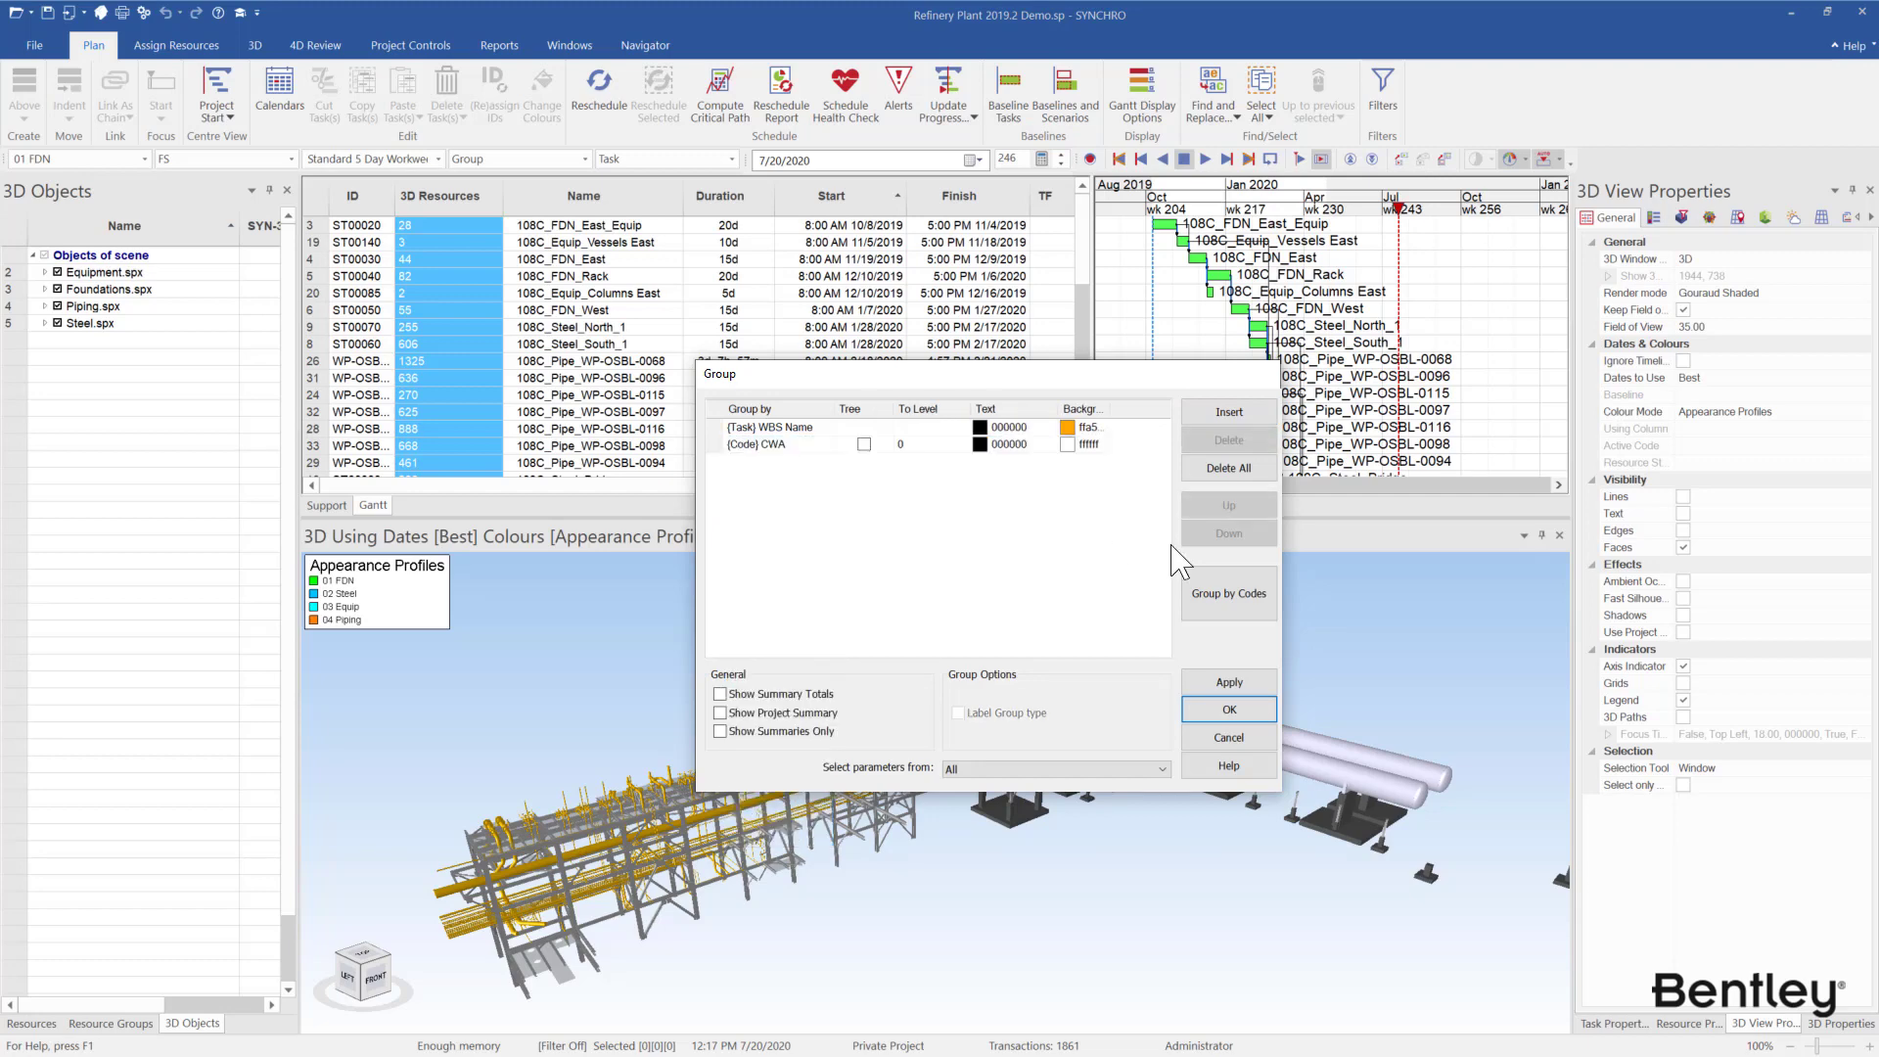
pyautogui.click(1231, 683)
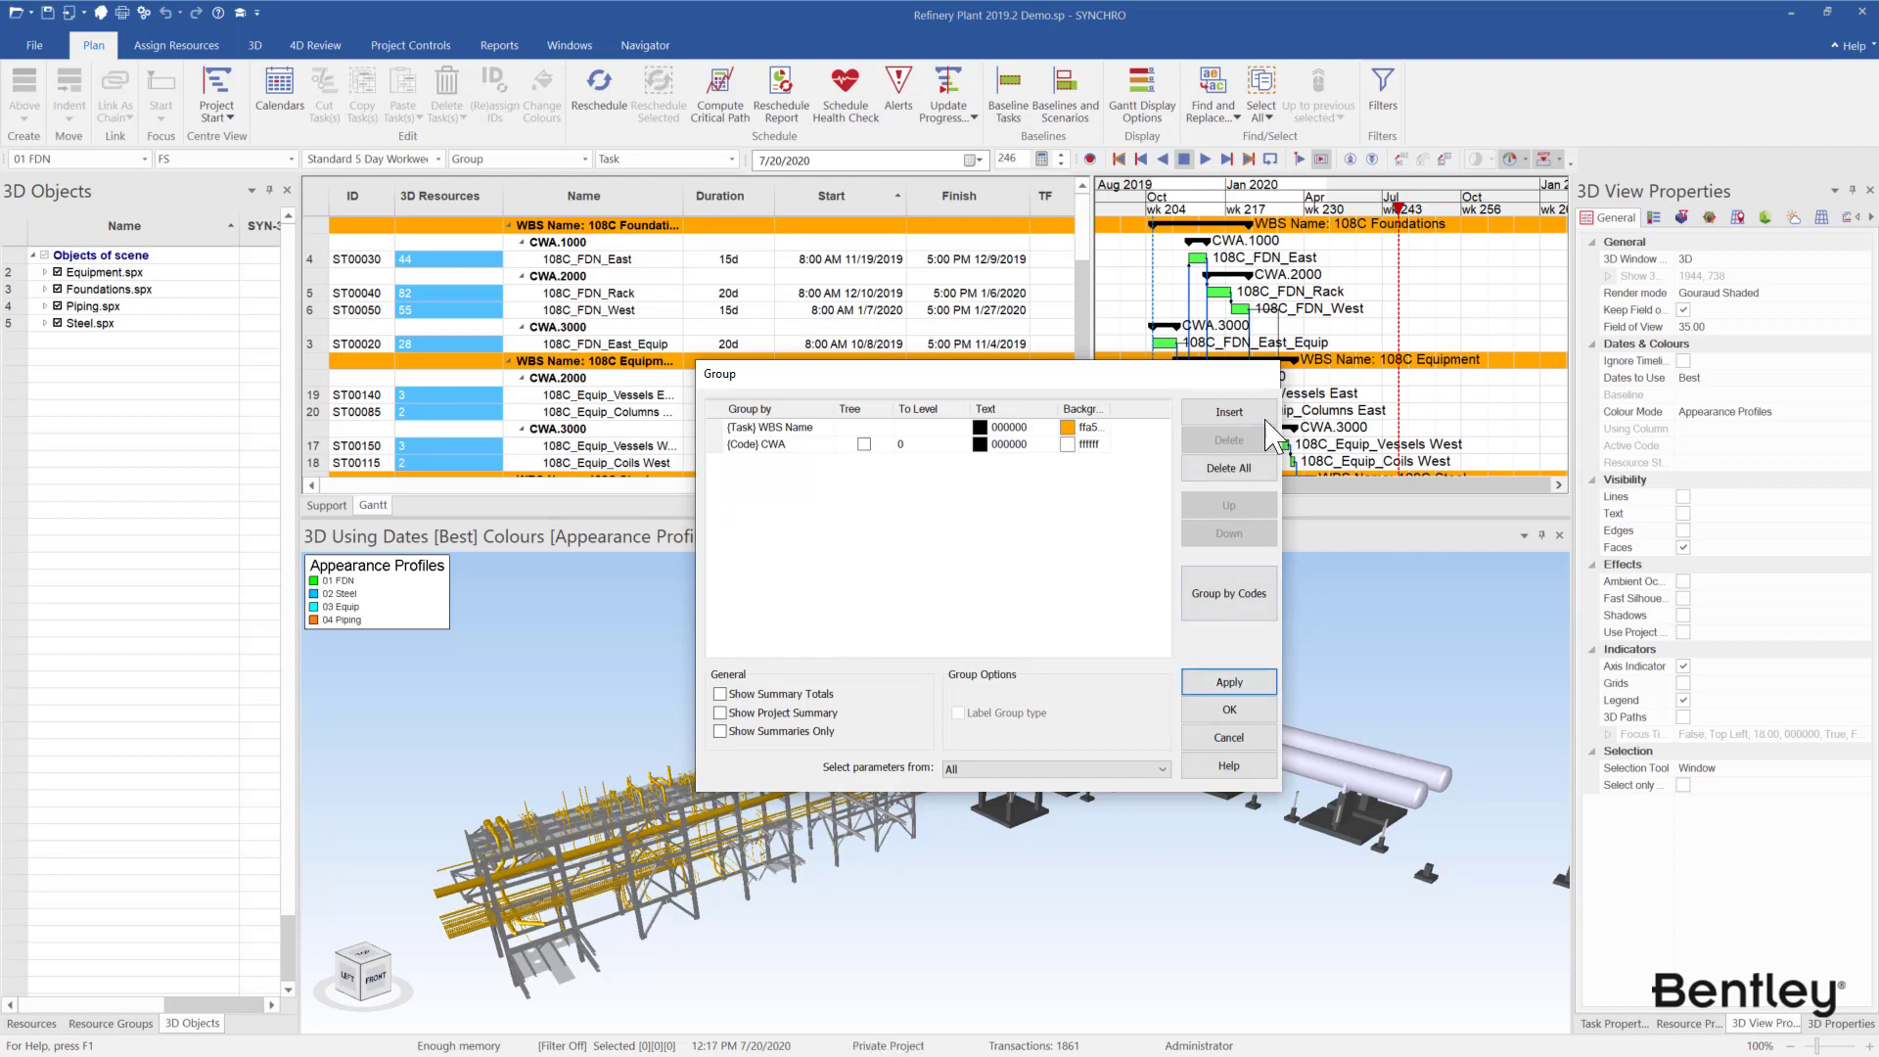
# Set the (Code) CWA group's background colour to green and apply it to the task table
pyautogui.click(1092, 444)
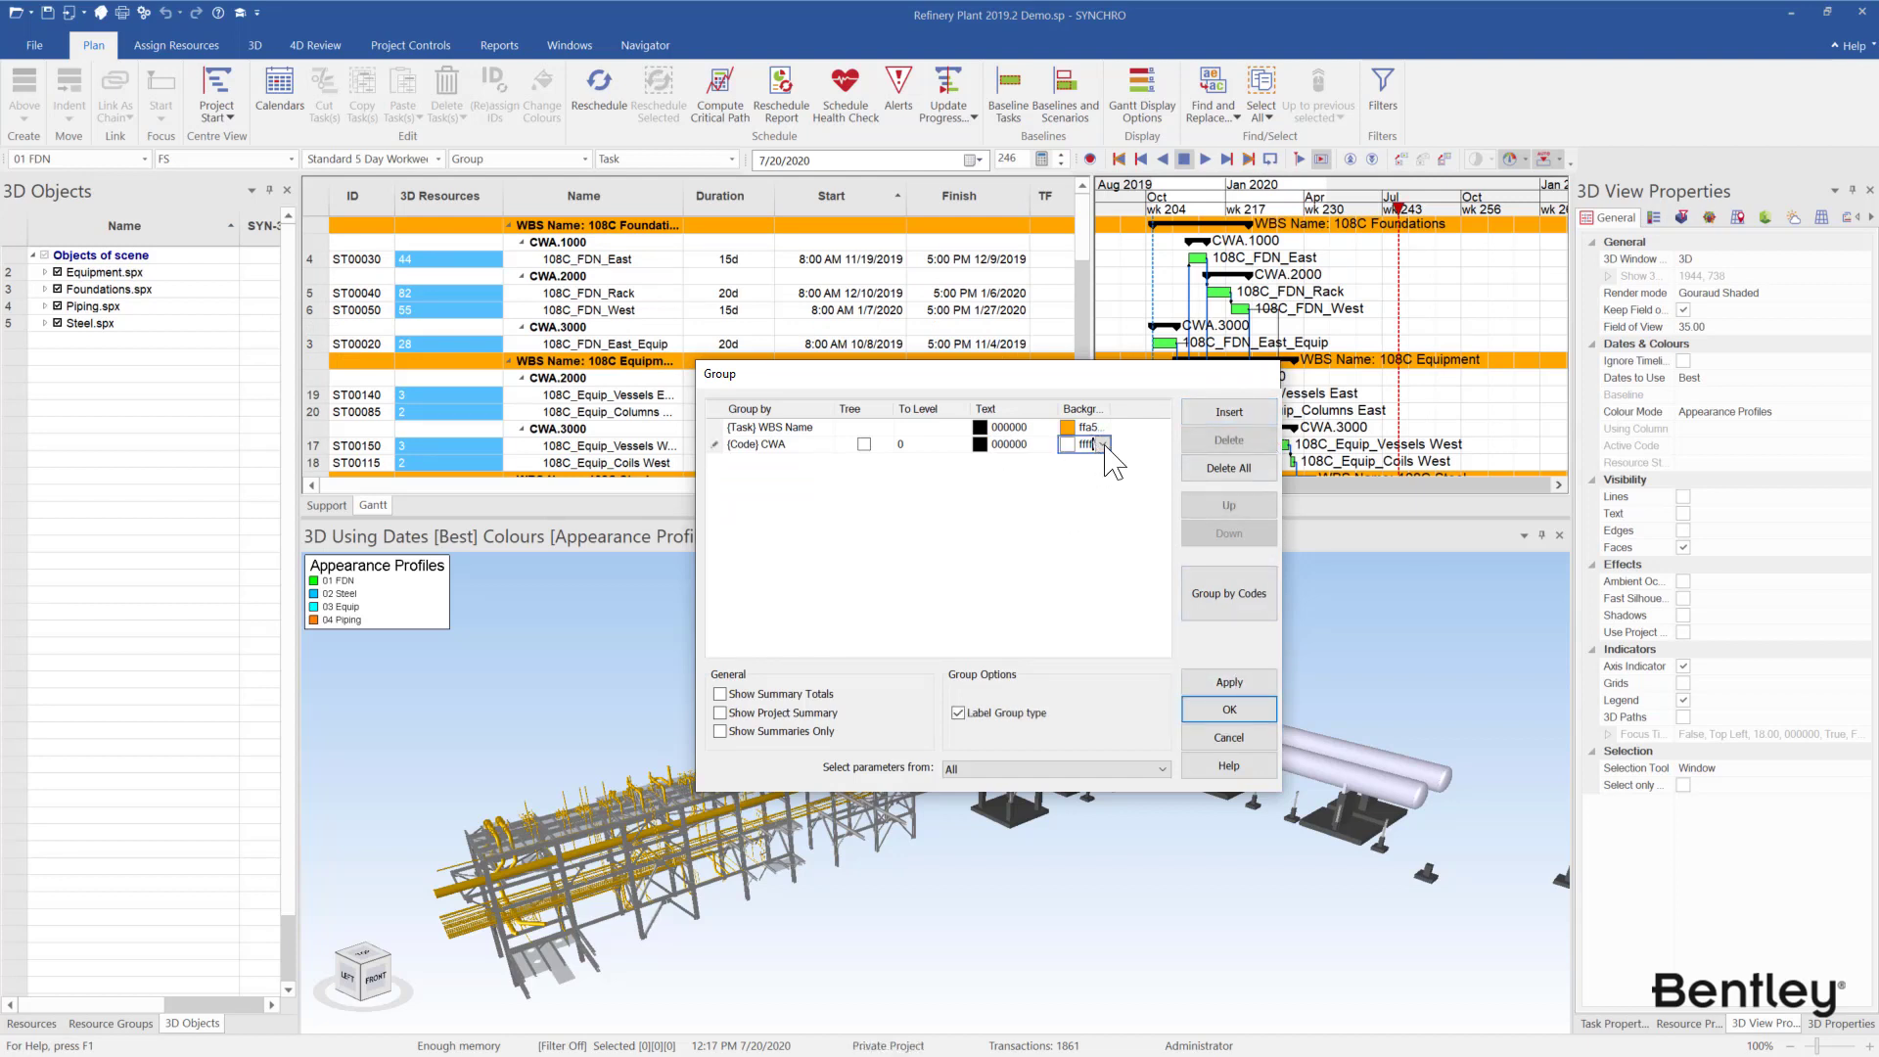
pyautogui.click(1103, 444)
pyautogui.click(1209, 549)
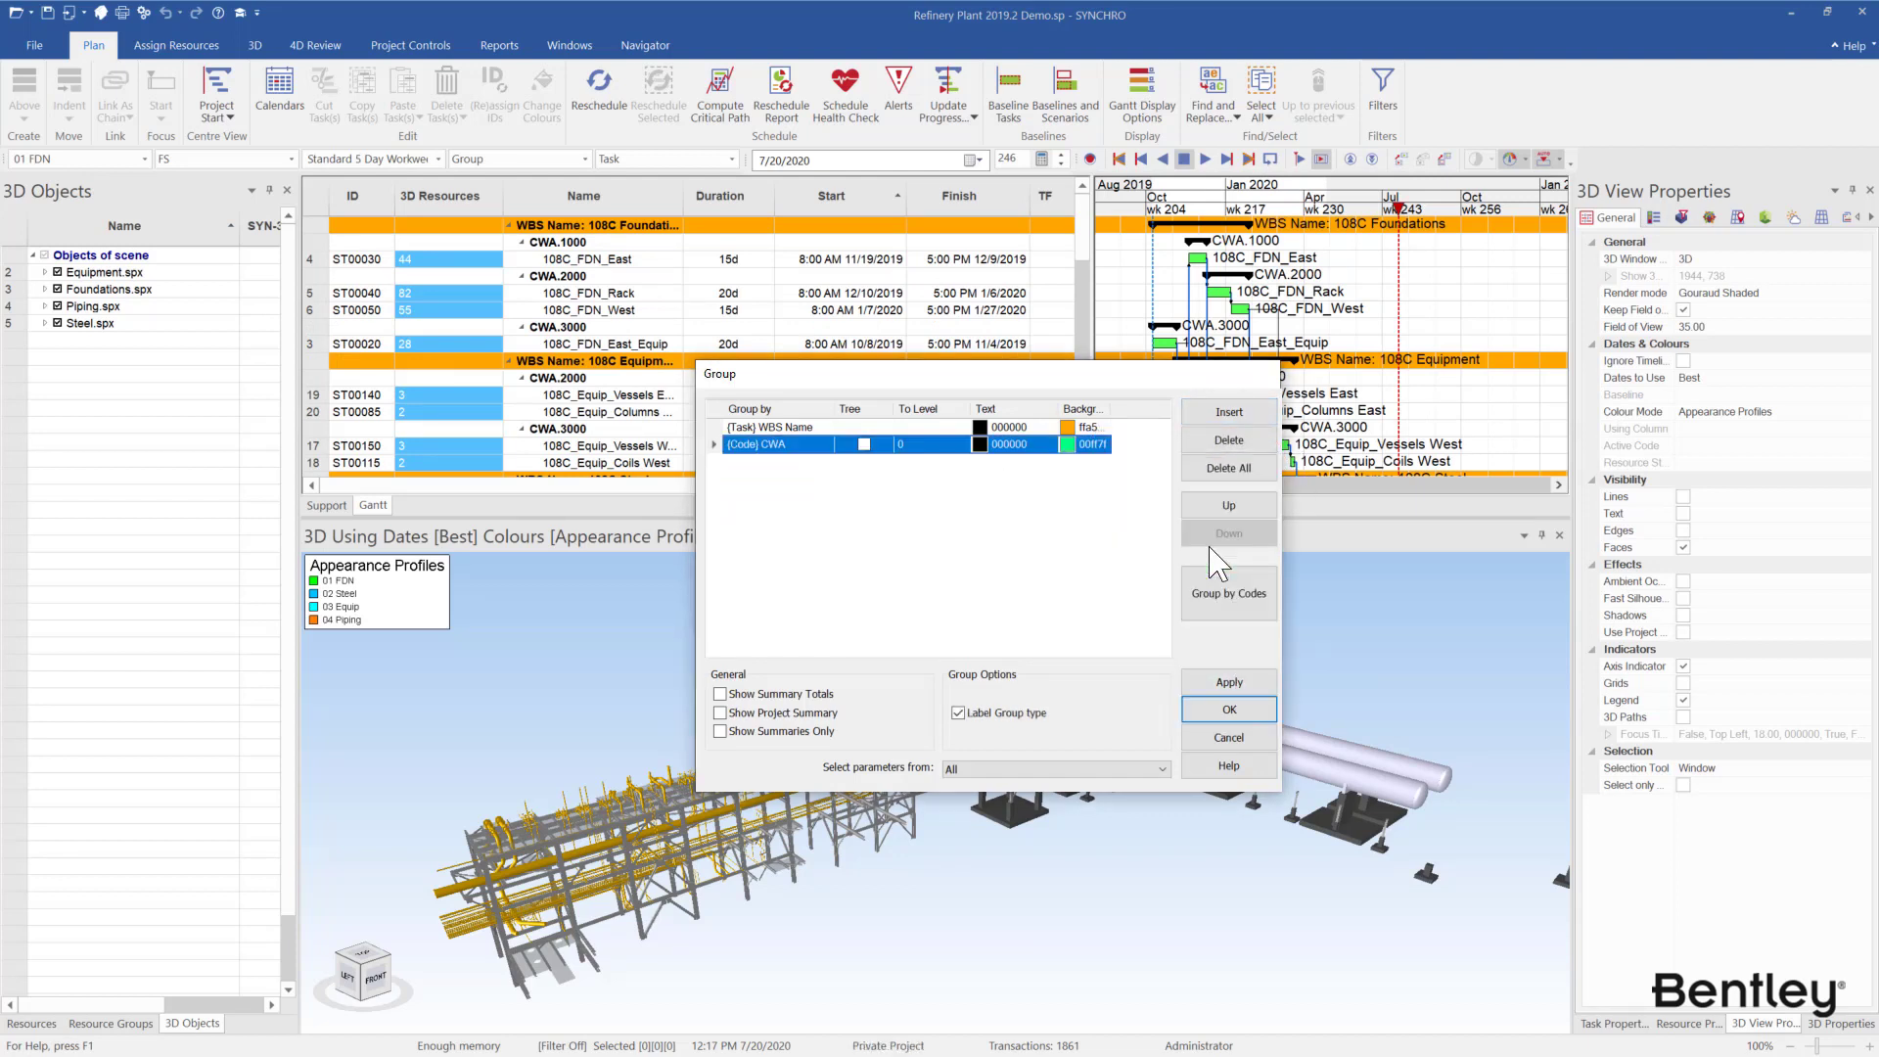
pyautogui.click(1254, 685)
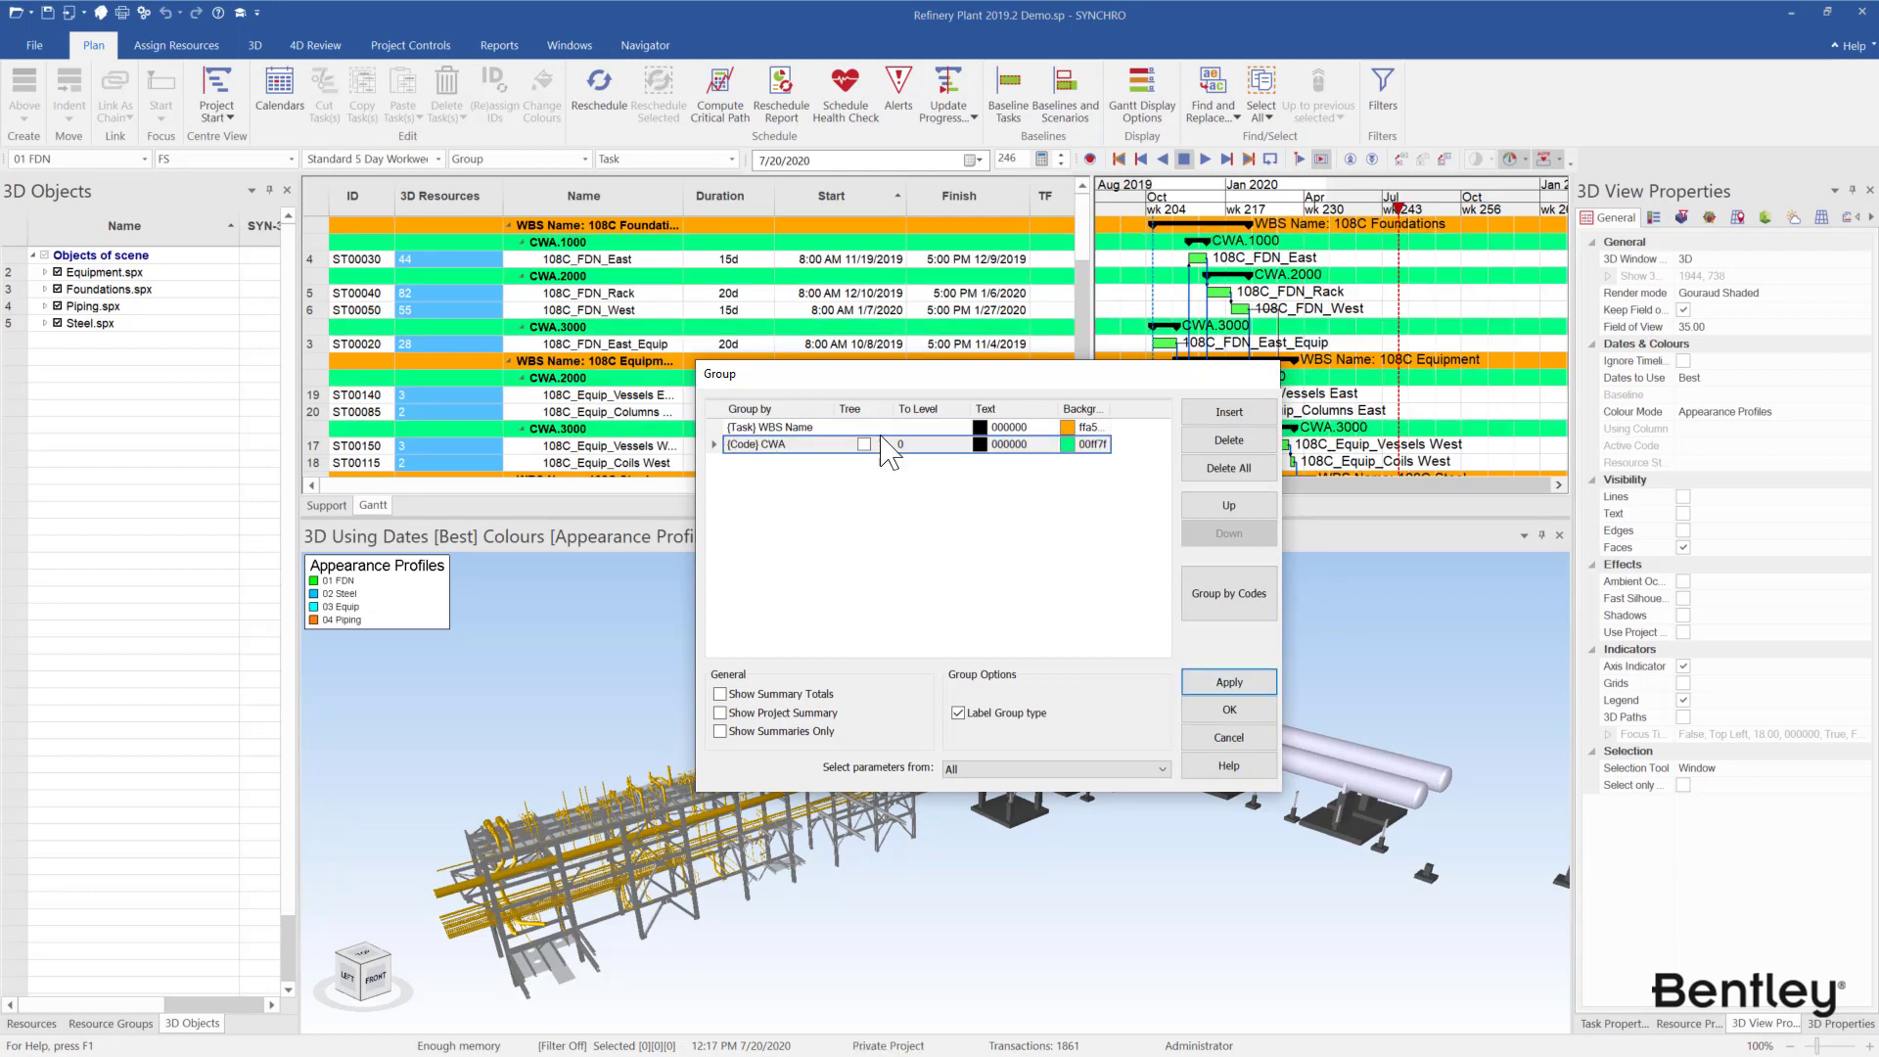
# Move the (Code) CWA level above (Task) WBS Name, apply the new group order and accept the grouping settings
pyautogui.click(1230, 505)
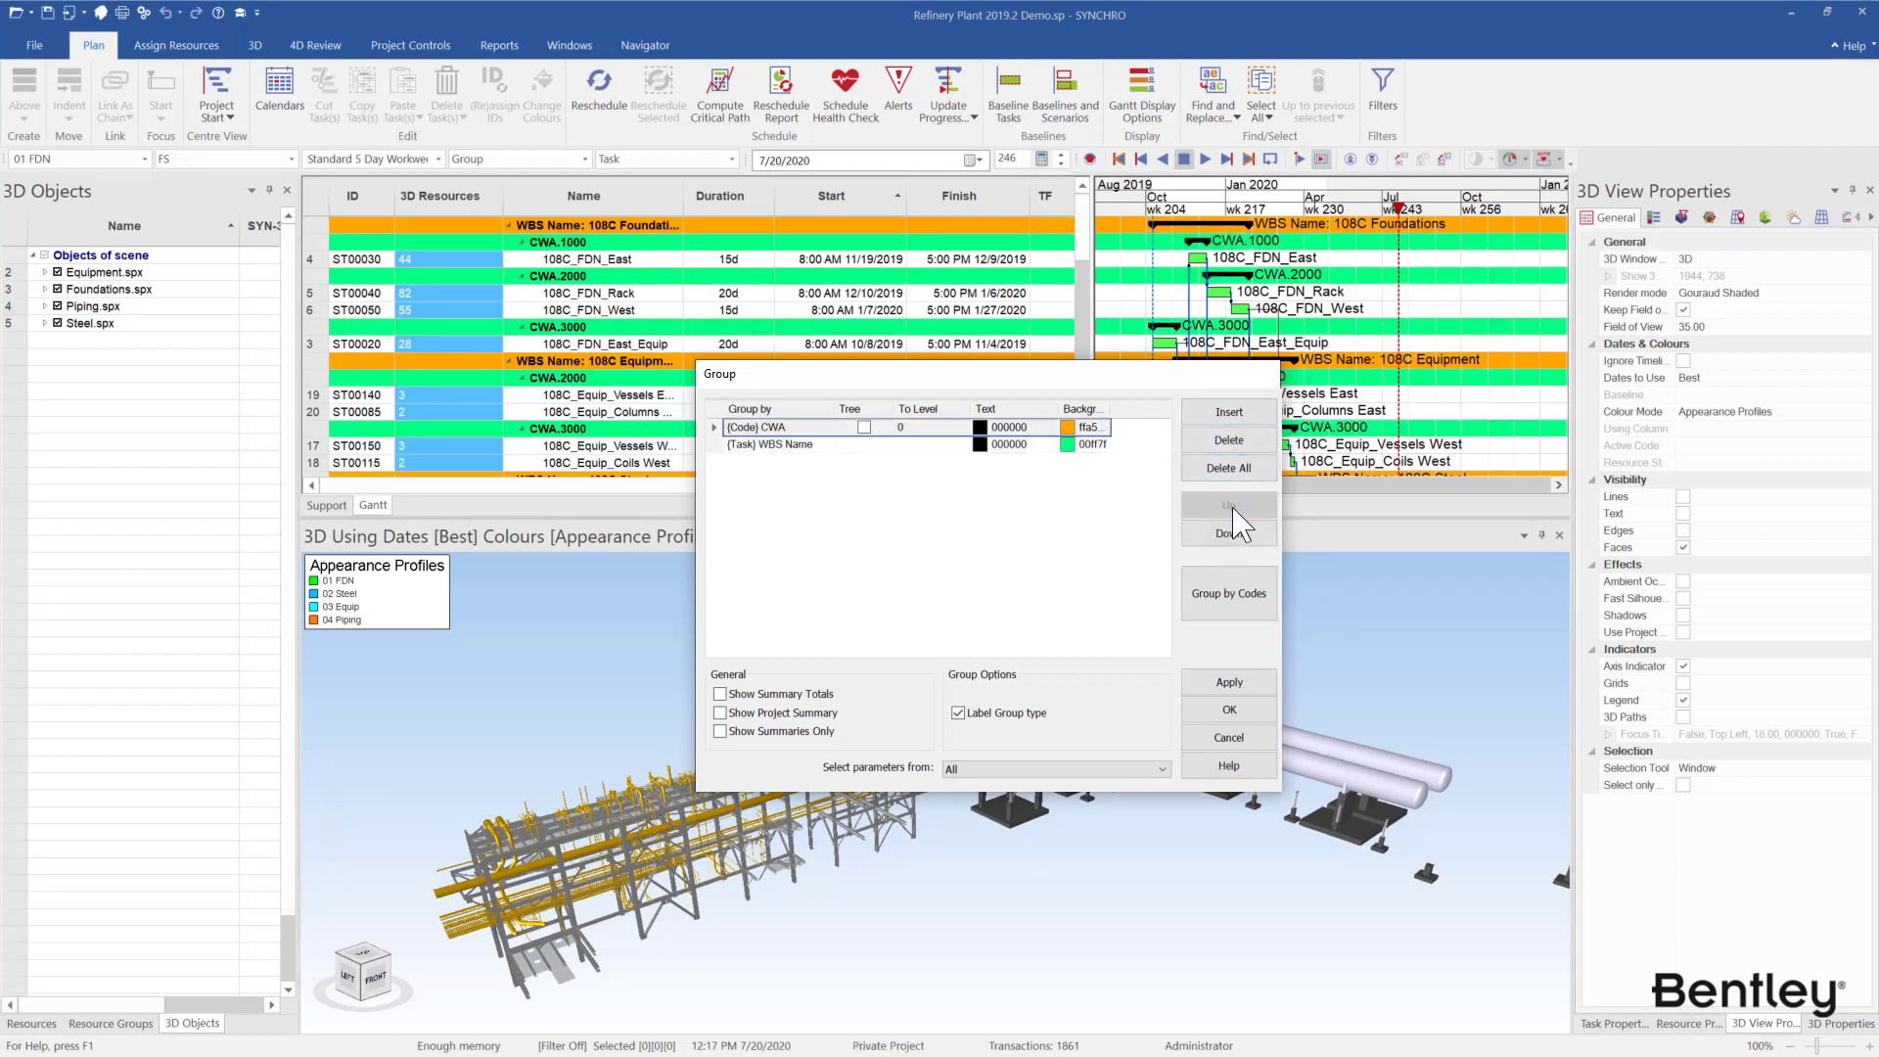
pyautogui.click(1232, 681)
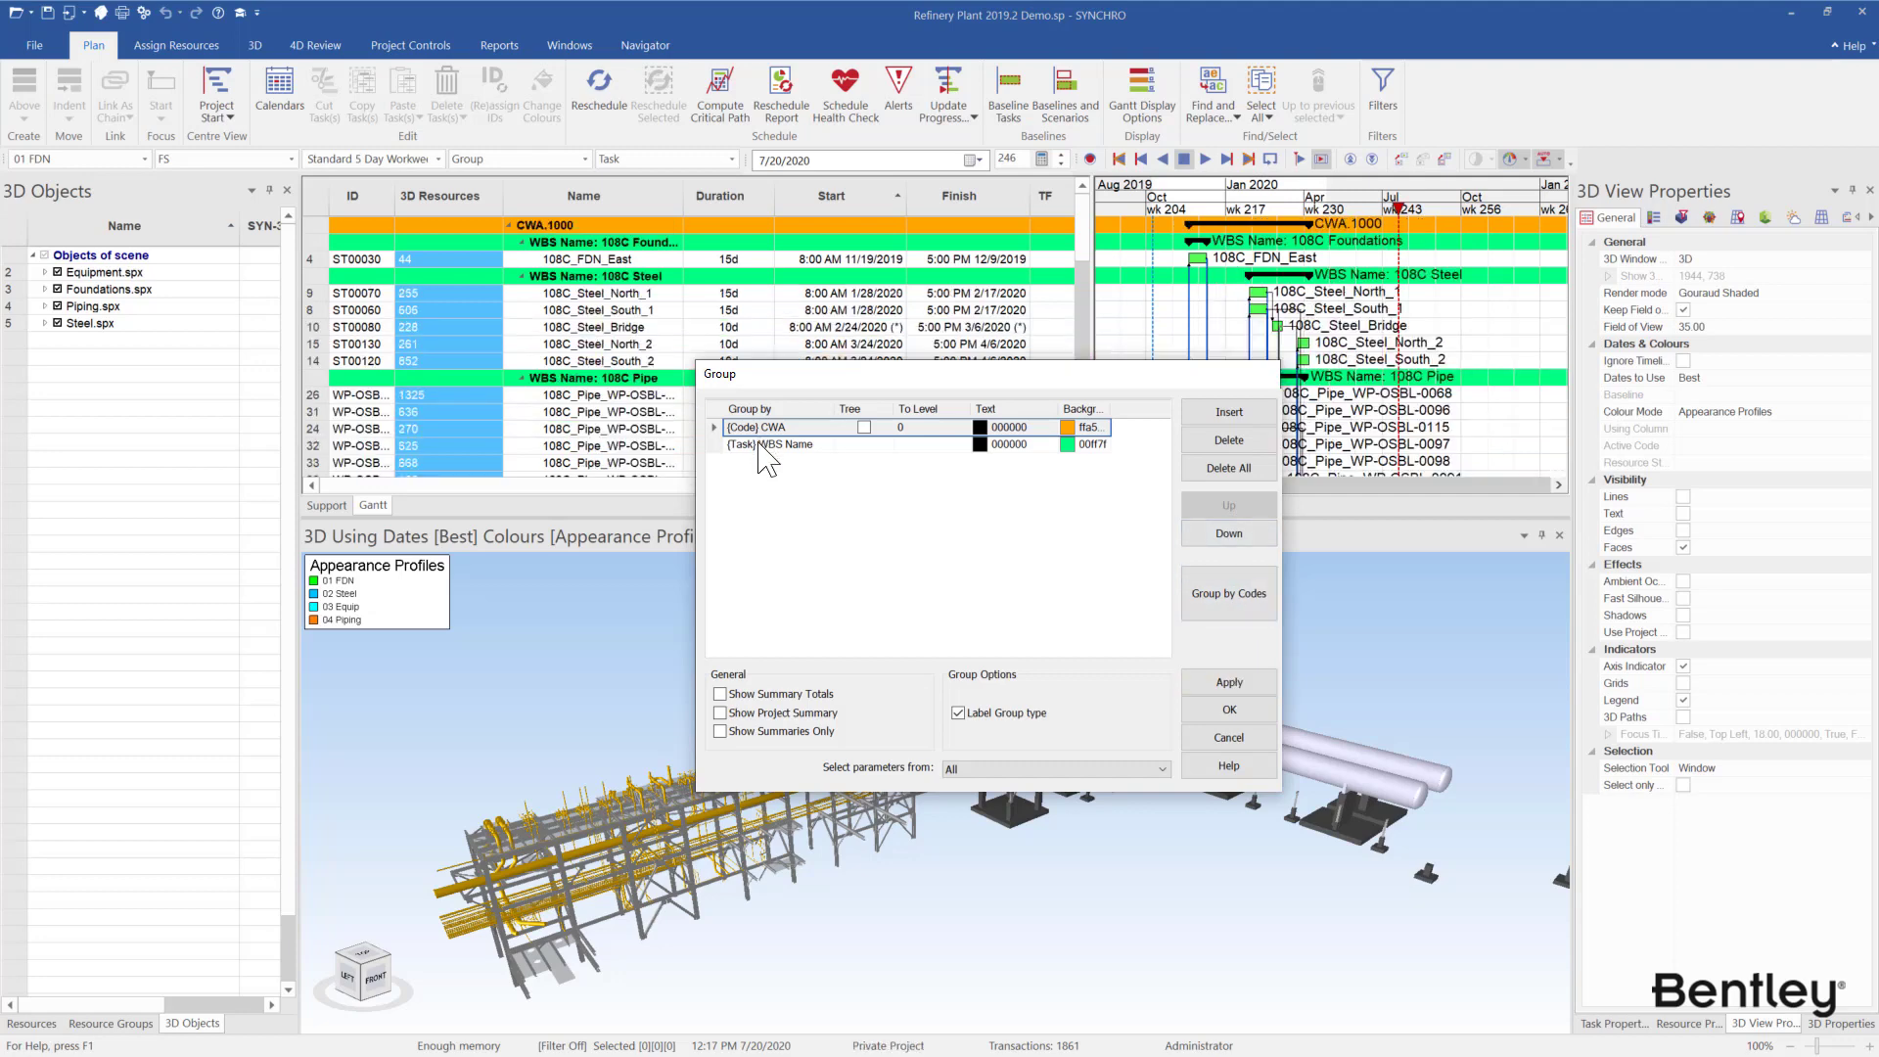
pyautogui.click(1230, 712)
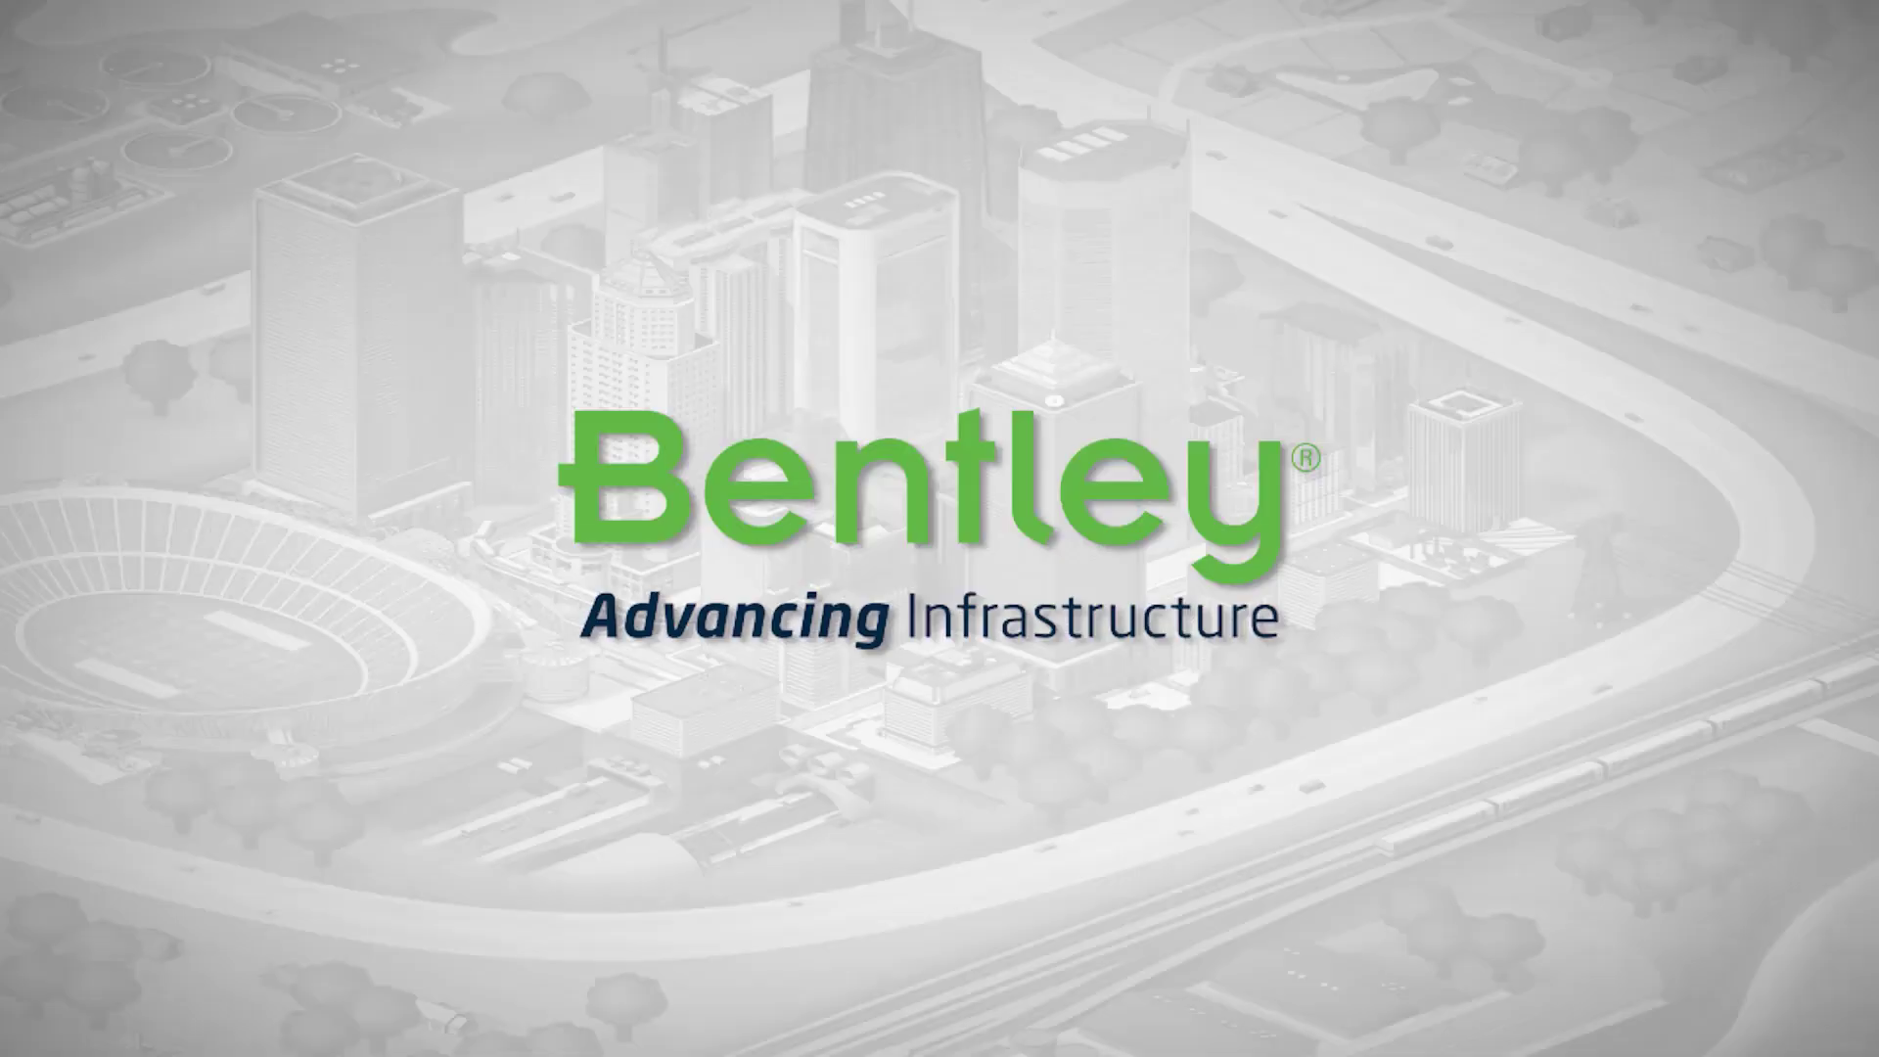